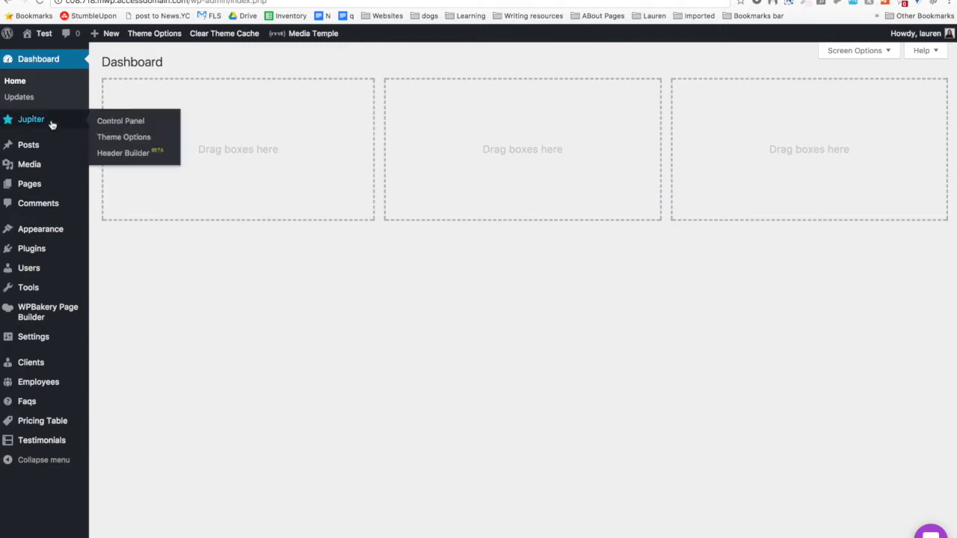
Dismiss the PHP memory-limit notice and show the Jupiter Control Panel's Templates library.
mouse_move(44, 131)
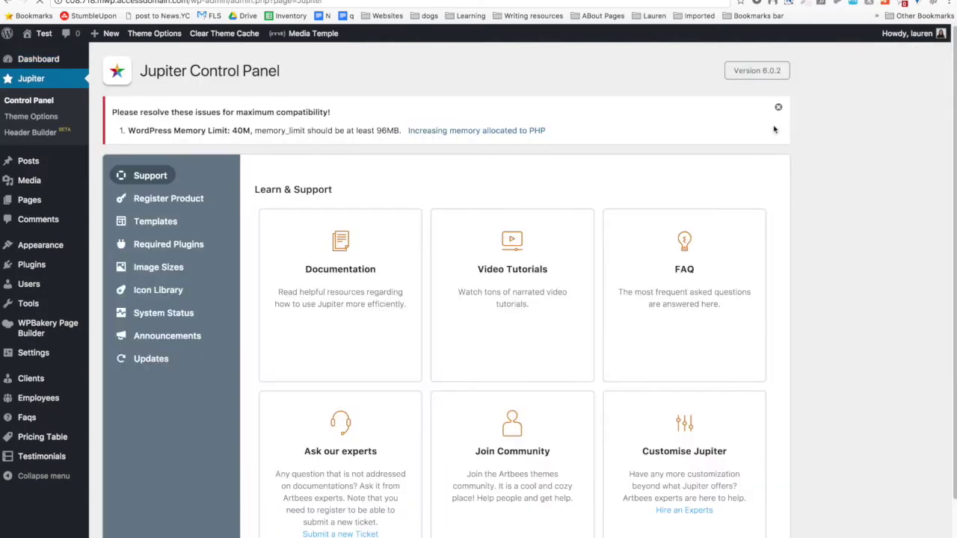
left_click(778, 107)
left_click(170, 178)
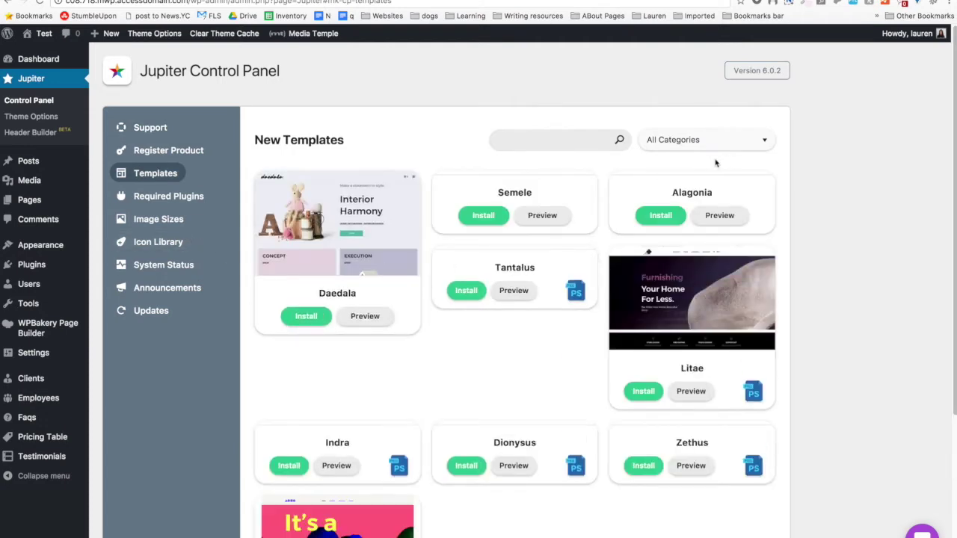
Filter the template library to the Business - 120 category.
left_click(747, 141)
scroll(708, 192, "down", 5)
scroll(707, 190, "down", 3)
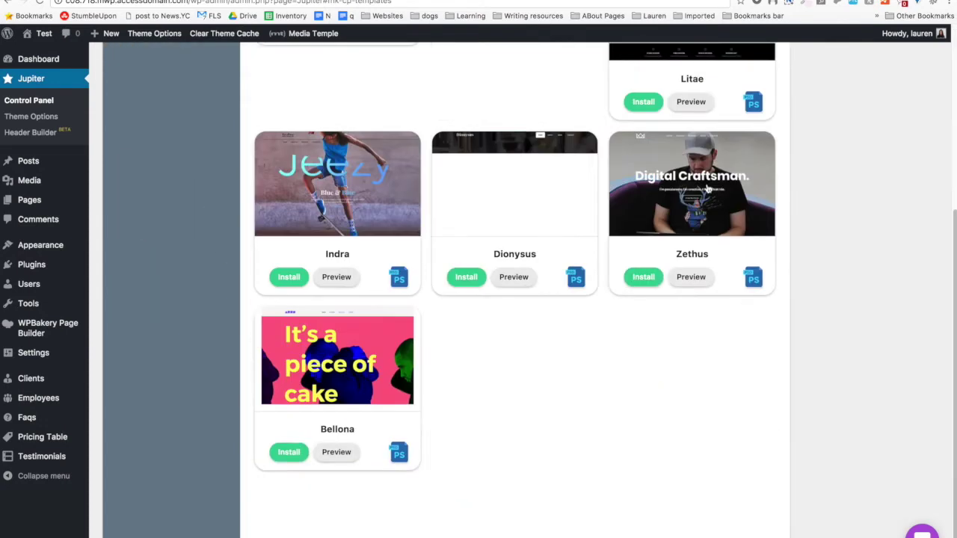
scroll(704, 171, "up", 6)
scroll(669, 165, "up", 2)
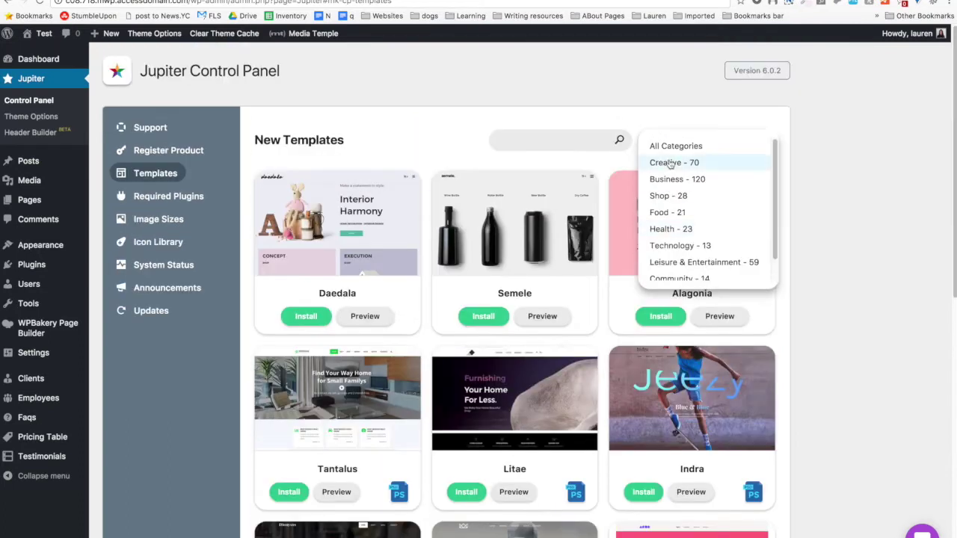
left_click(705, 179)
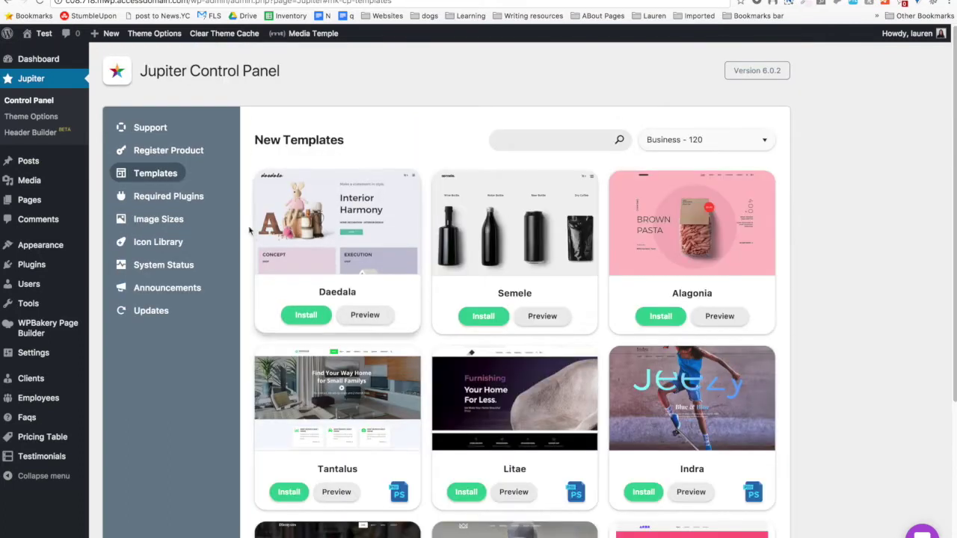
Scroll down to the Perseus template and open its live demo preview.
scroll(237, 222, "down", 3)
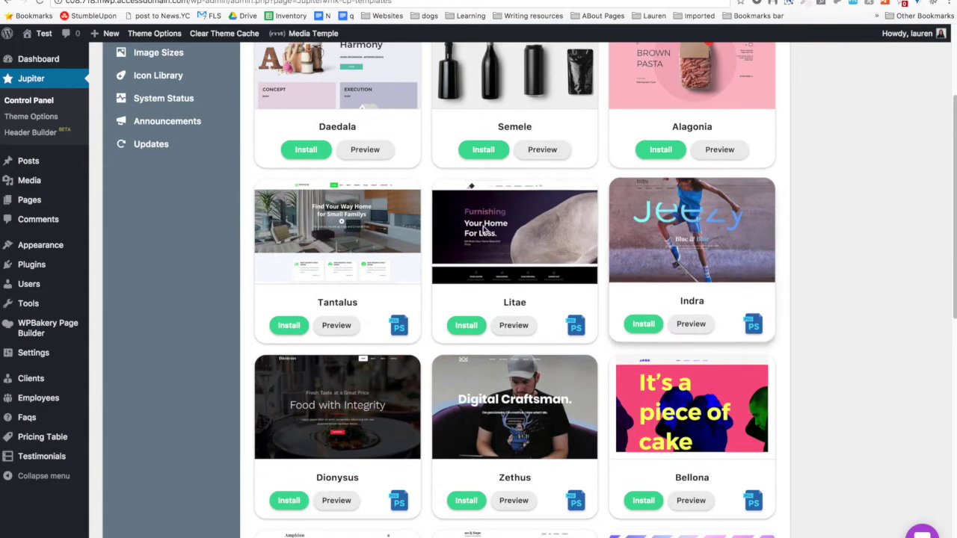
scroll(412, 442, "down", 6)
scroll(417, 439, "down", 3)
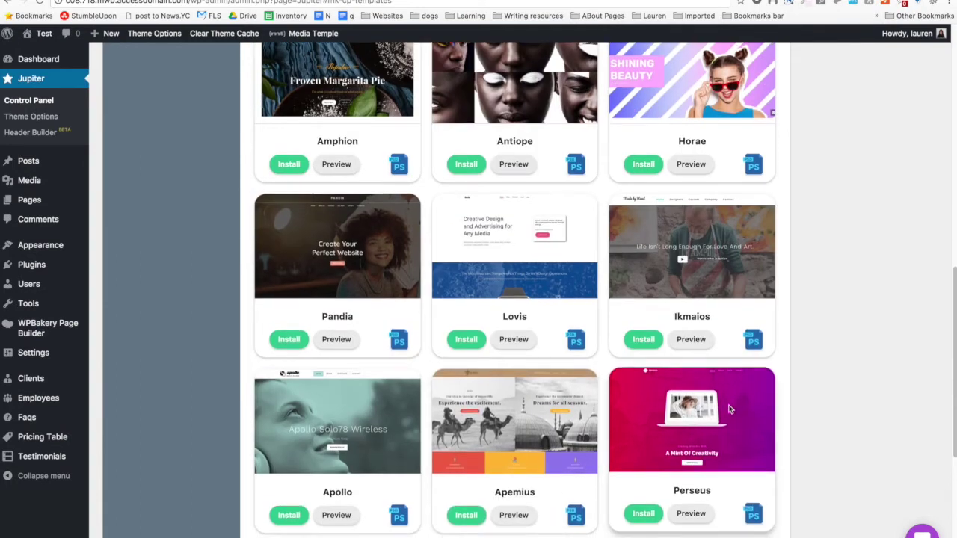
scroll(725, 410, "down", 3)
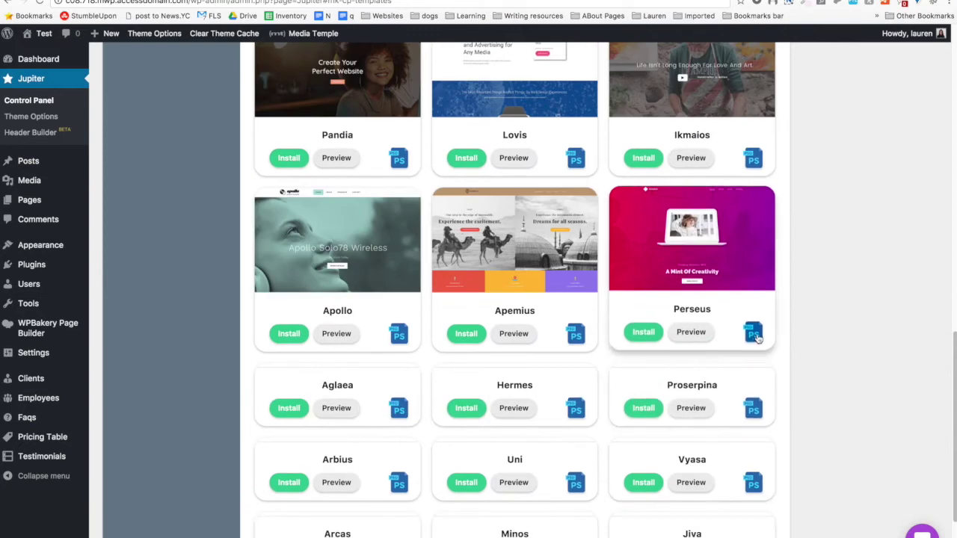
left_click(690, 332)
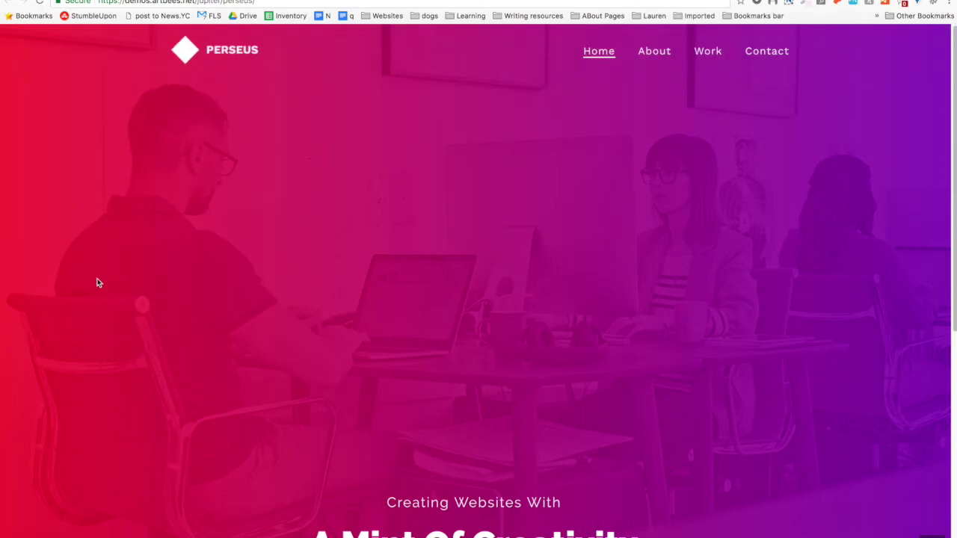
Scroll through the Perseus demo's home page hero.
scroll(123, 254, "down", 10)
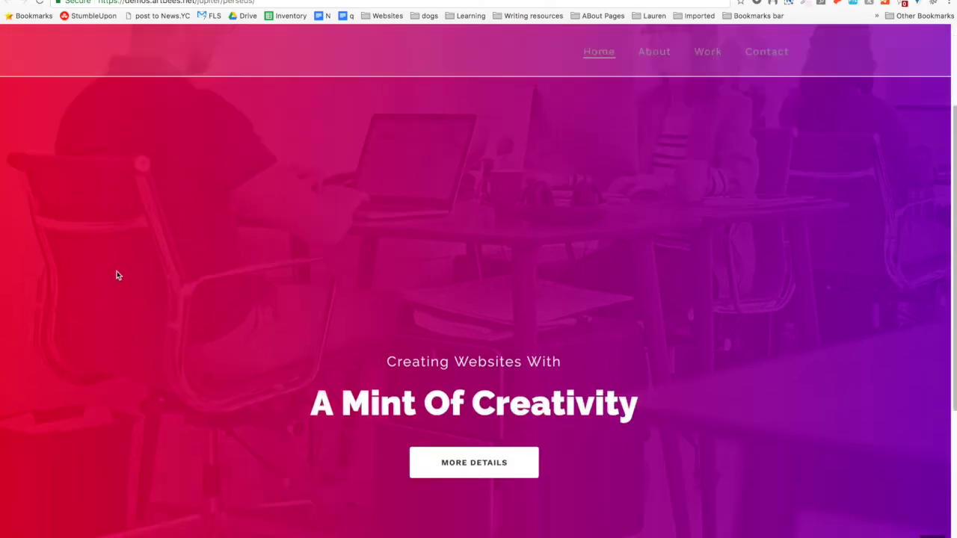
scroll(71, 262, "down", 1)
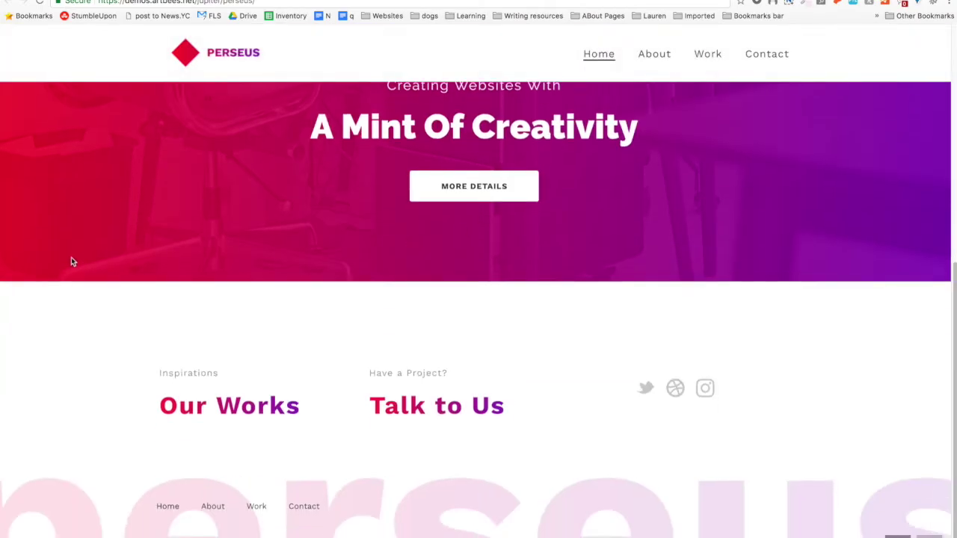
scroll(75, 287, "up", 10)
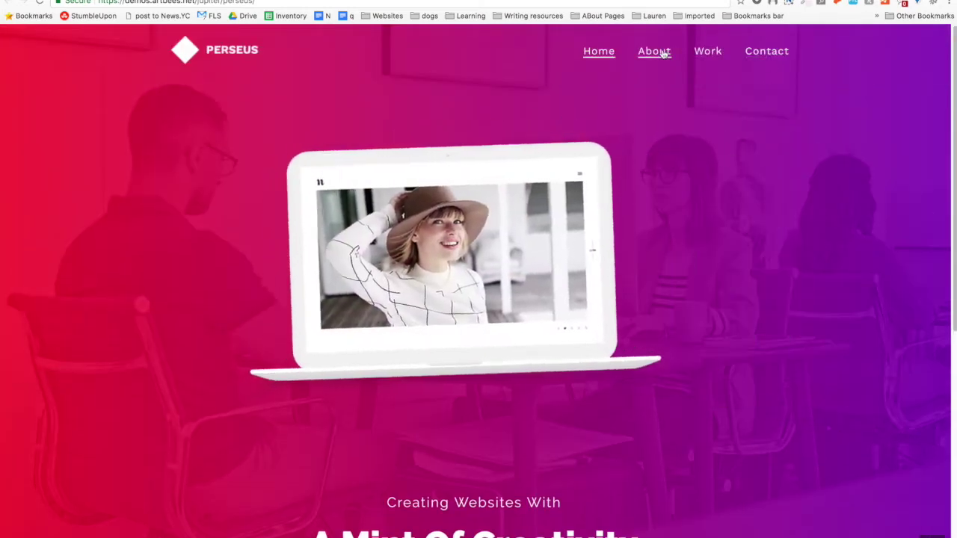
Open the Perseus demo's About page and scroll it down to the footer.
left_click(668, 52)
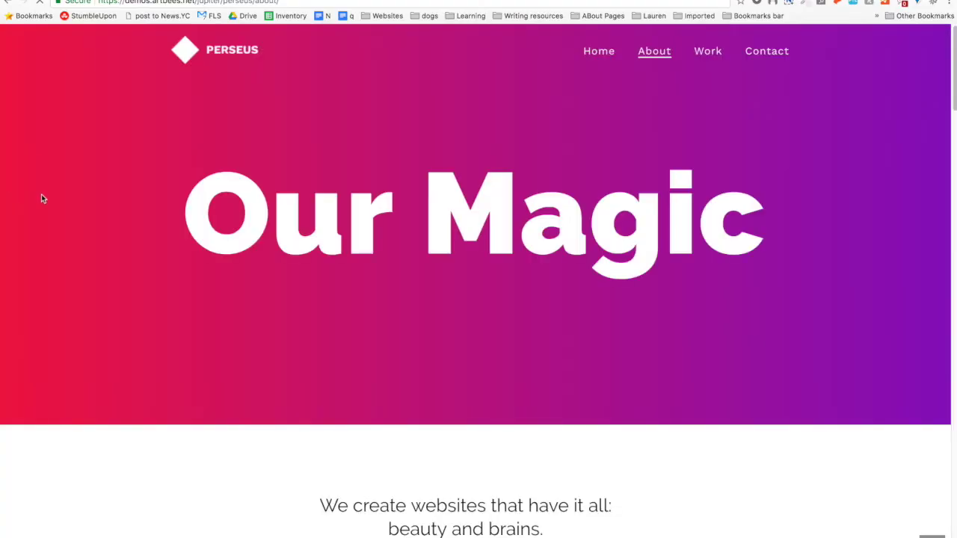
scroll(71, 221, "down", 5)
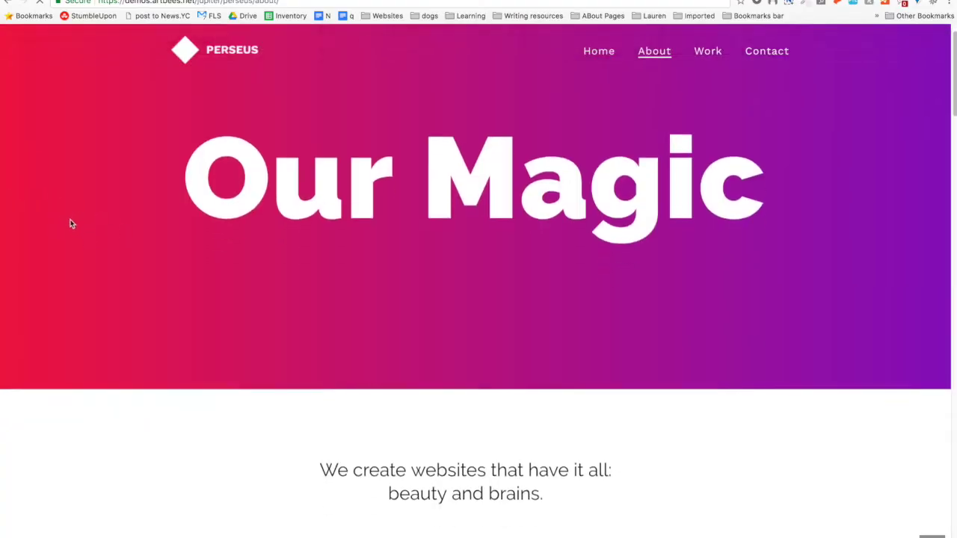
scroll(65, 230, "down", 15)
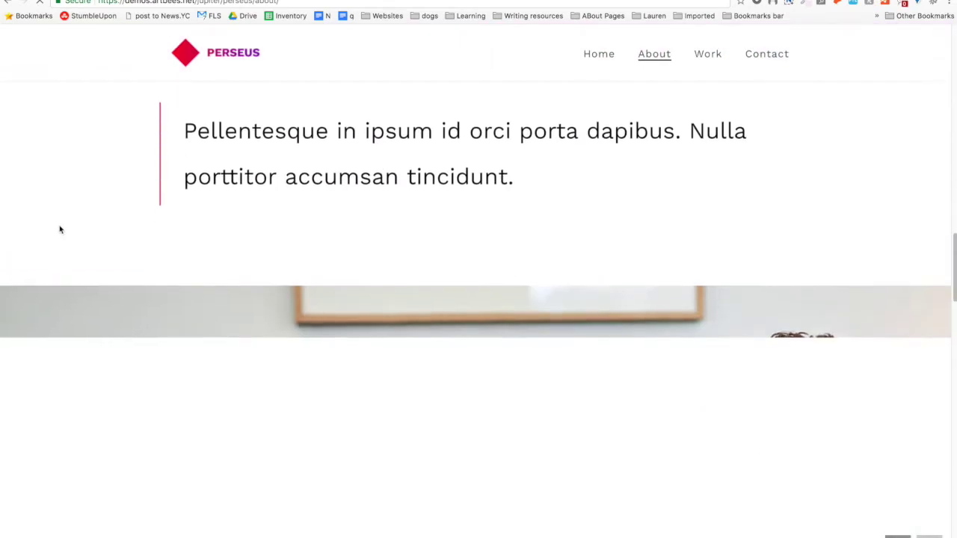
scroll(61, 230, "down", 15)
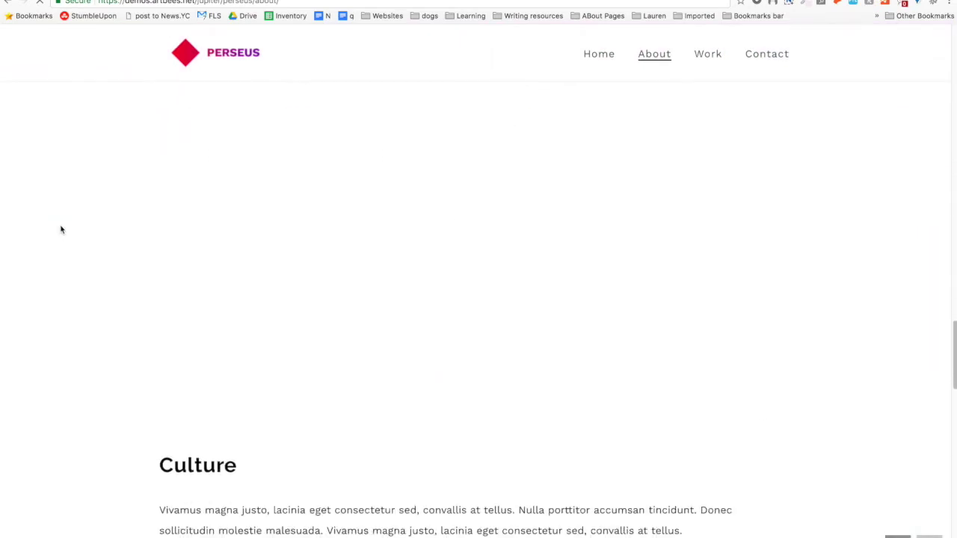
scroll(63, 229, "down", 15)
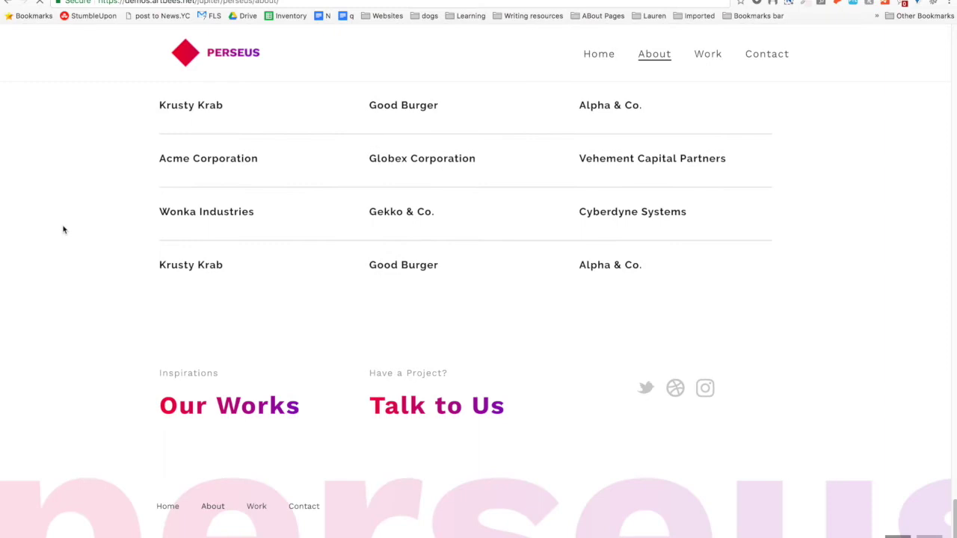
scroll(275, 404, "up", 5)
scroll(49, 316, "down", 5)
scroll(194, 280, "up", 3)
scroll(192, 288, "down", 4)
Close the demo tab and preview the Bellona template's live demo from the library.
key("ctrl+w")
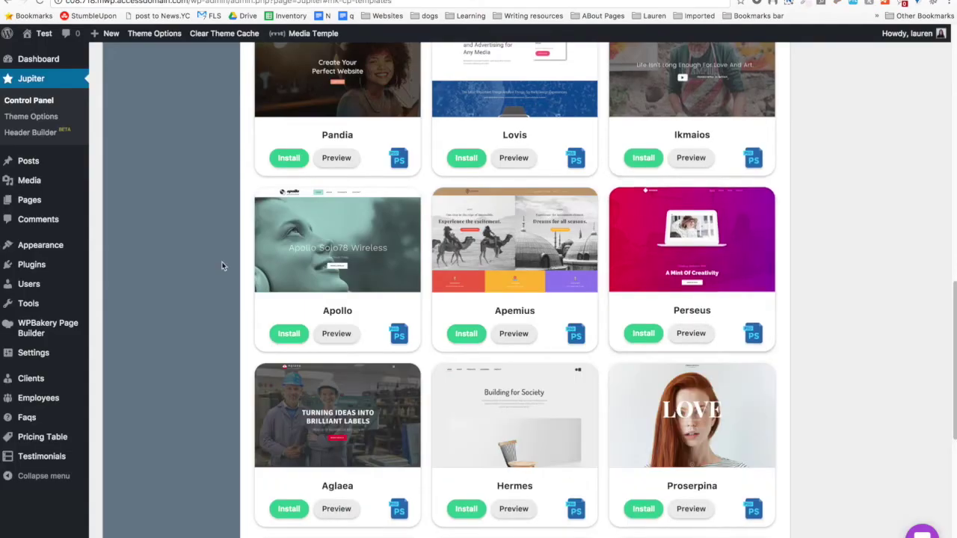
scroll(207, 204, "up", 6)
scroll(225, 216, "up", 4)
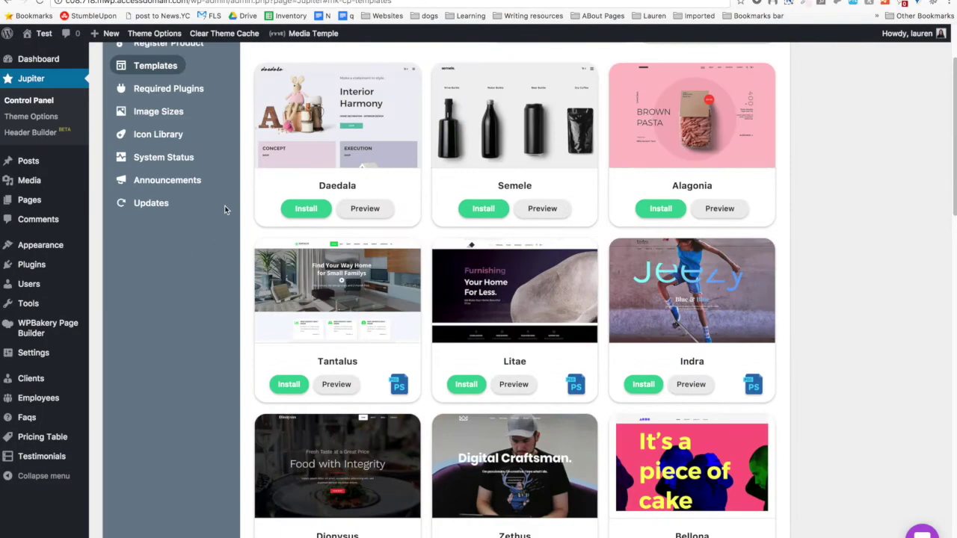
mouse_move(120, 268)
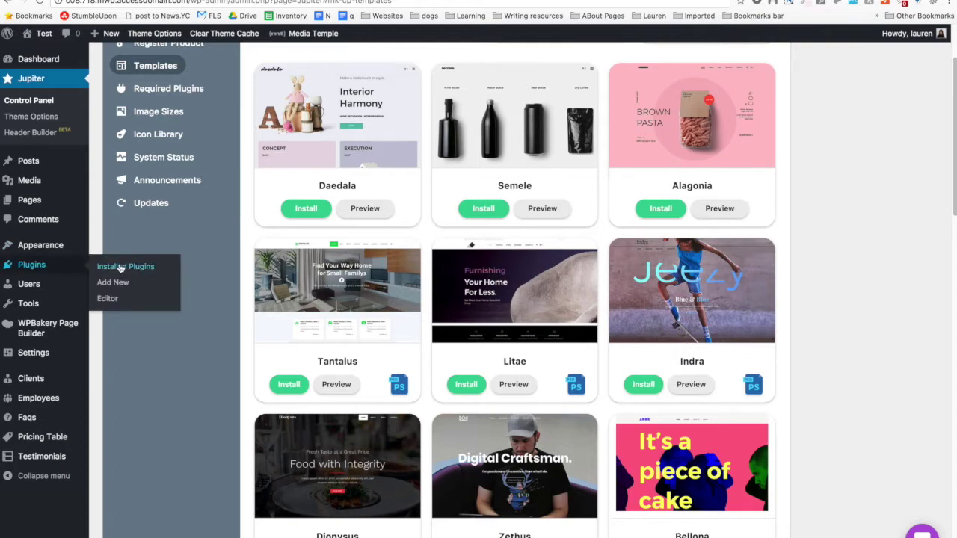
scroll(216, 300, "down", 6)
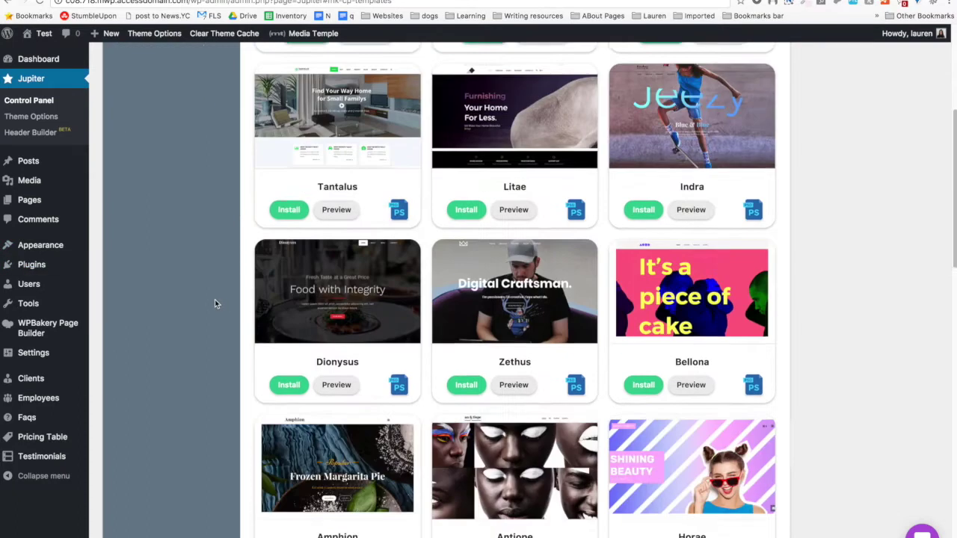
left_click(690, 105)
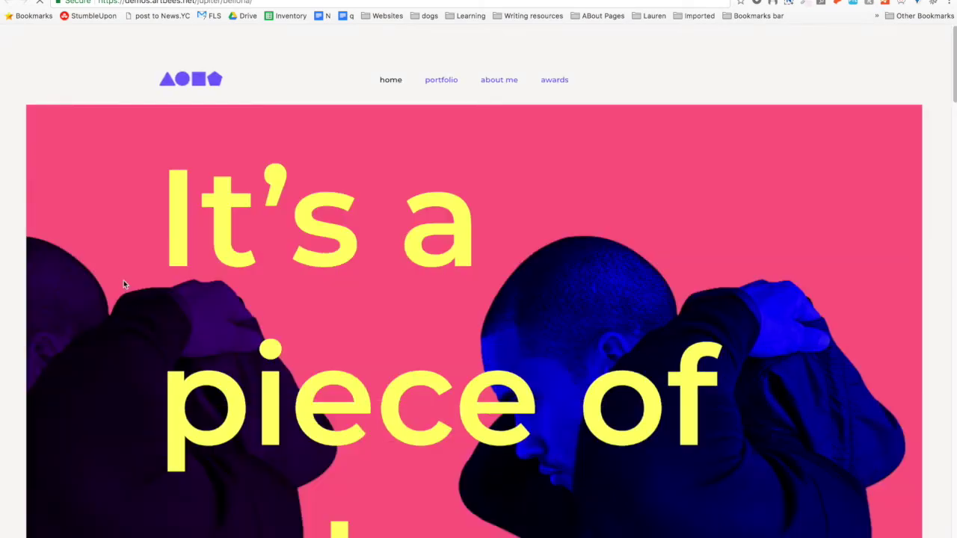
Scroll through the Bellona demo's home and About Me pages, then return to Templates.
scroll(124, 280, "down", 15)
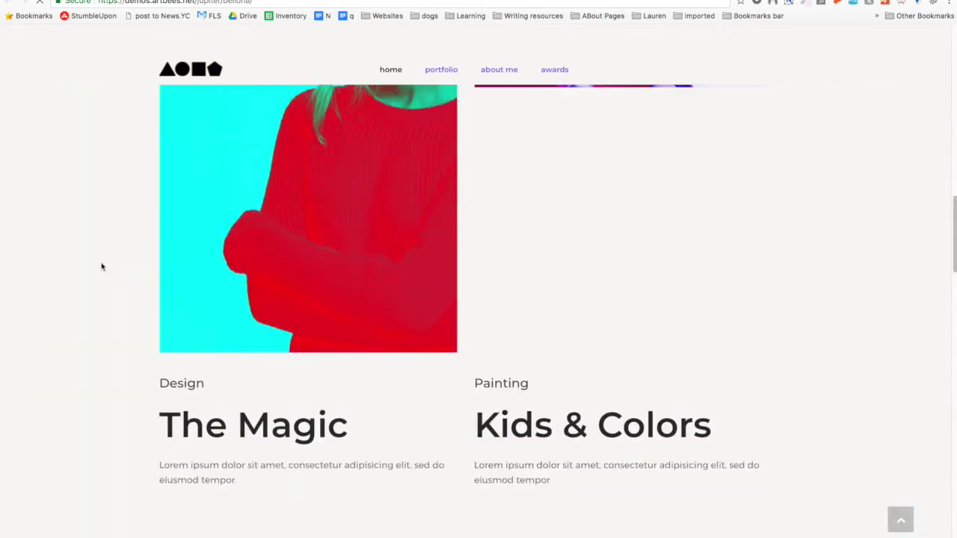
scroll(101, 267, "up", 15)
scroll(82, 172, "down", 3)
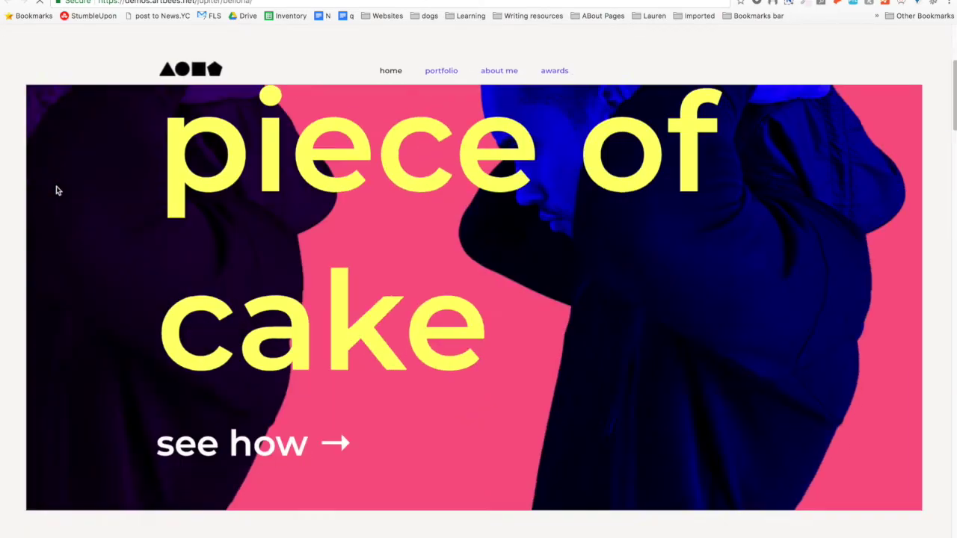
scroll(77, 205, "down", 6)
scroll(420, 201, "down", 5)
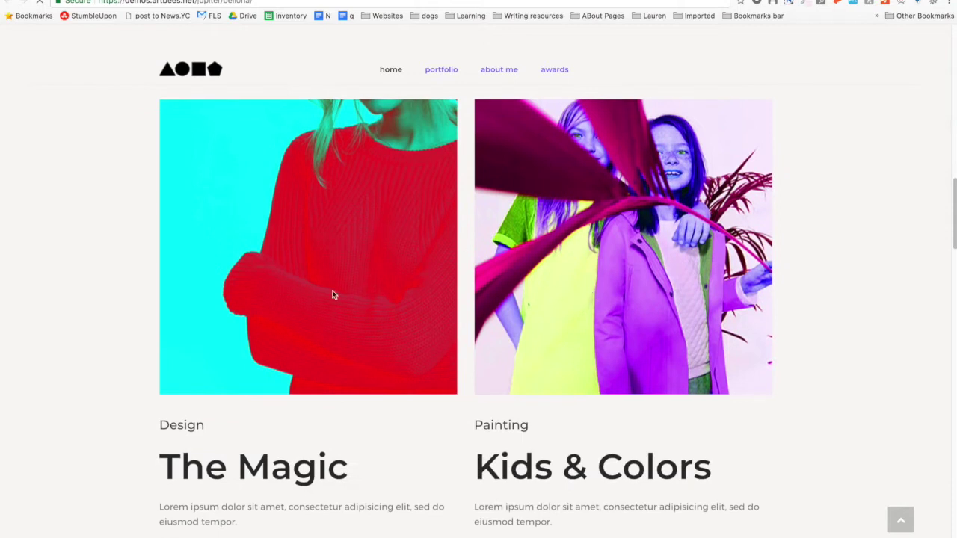
scroll(333, 294, "down", 15)
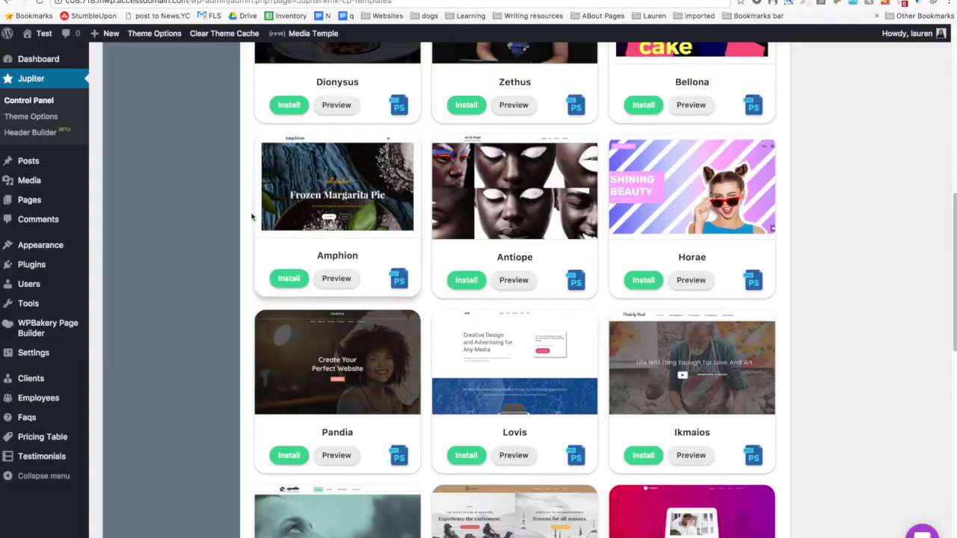
scroll(270, 207, "up", 6)
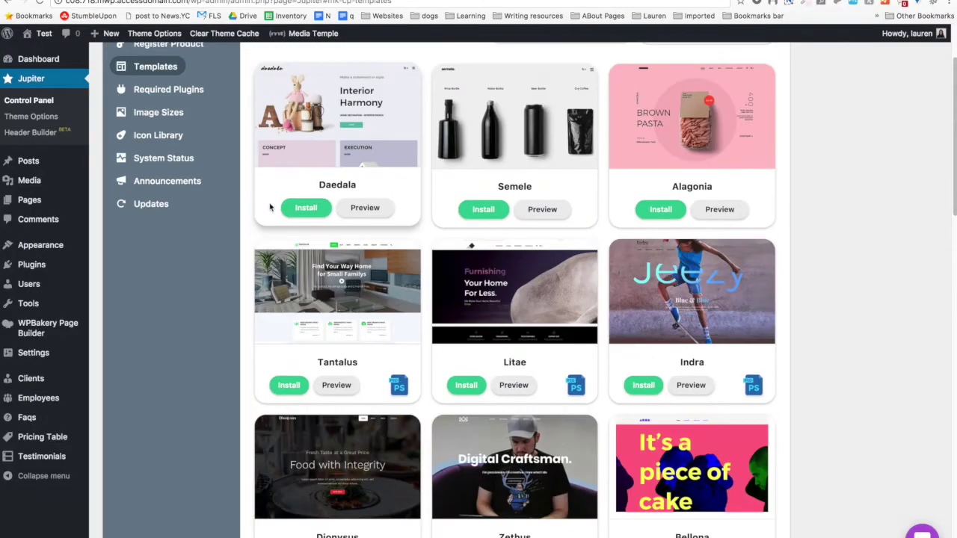
Filter templates to Technology - 13 and preview the Tempestas template's live demo.
scroll(271, 207, "up", 3)
left_click(706, 140)
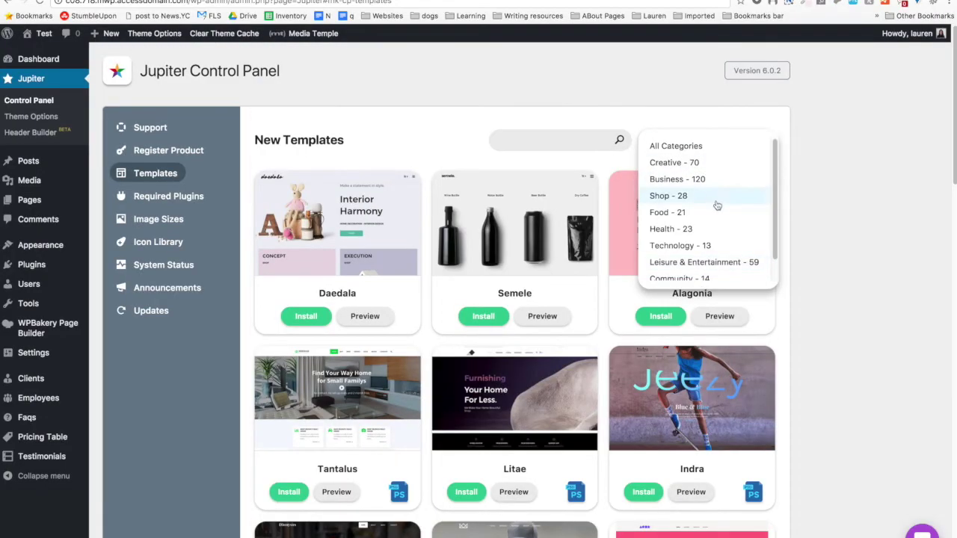
scroll(711, 250, "down", 4)
scroll(707, 247, "up", 2)
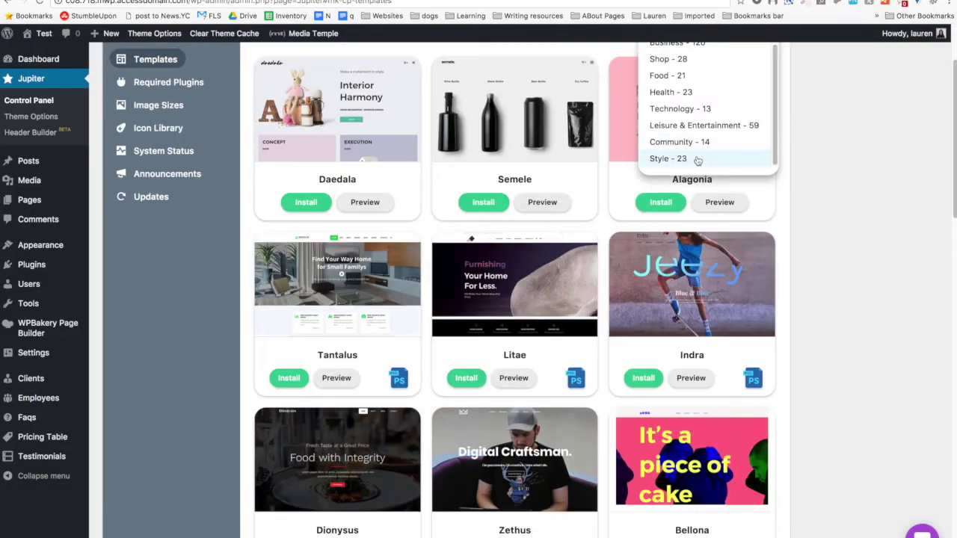
left_click(689, 109)
scroll(160, 186, "down", 3)
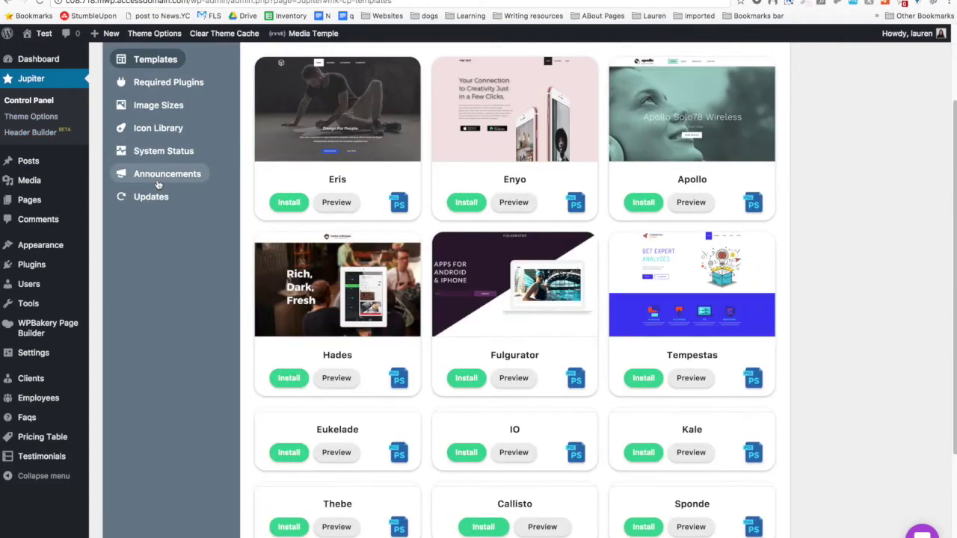
left_click(690, 377)
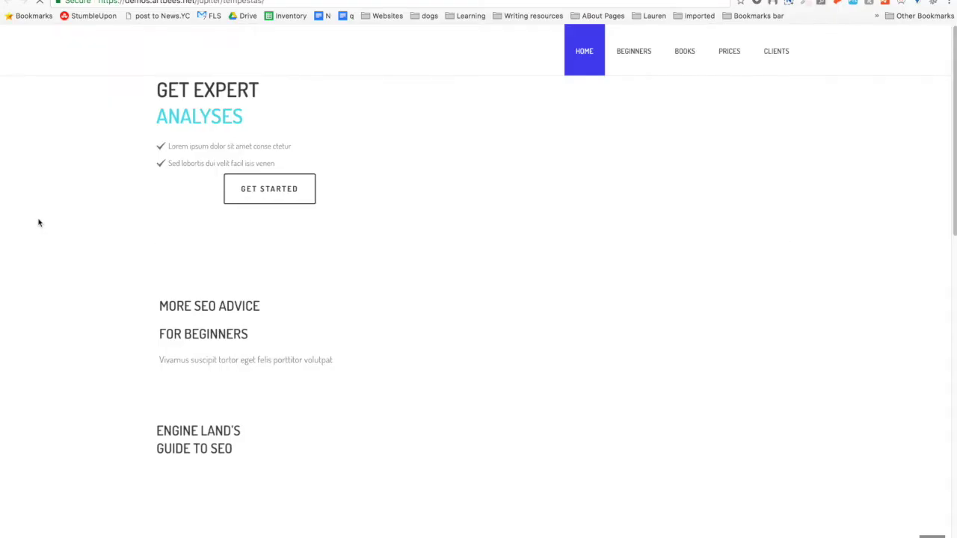
Scroll the Tempestas home page, briefly selecting the GET EXPERT ANALYSES heading.
scroll(38, 224, "down", 15)
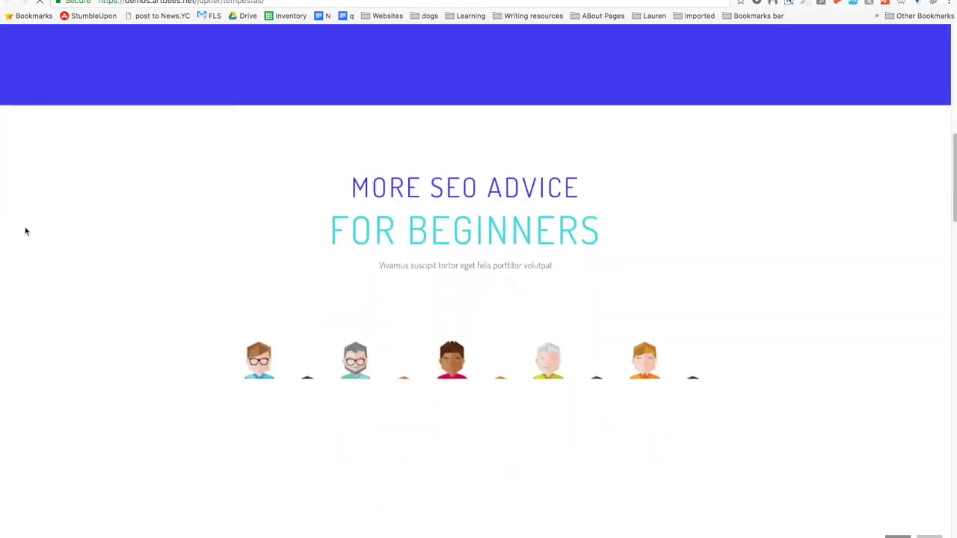
scroll(36, 284, "down", 10)
scroll(38, 275, "up", 20)
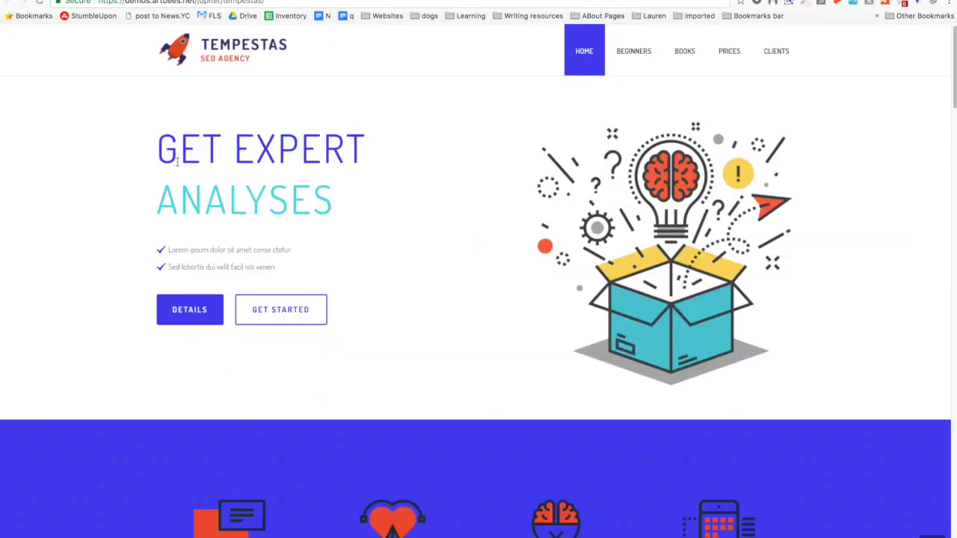
left_click_drag(170, 152, 344, 208)
left_click(340, 210)
scroll(105, 119, "down", 10)
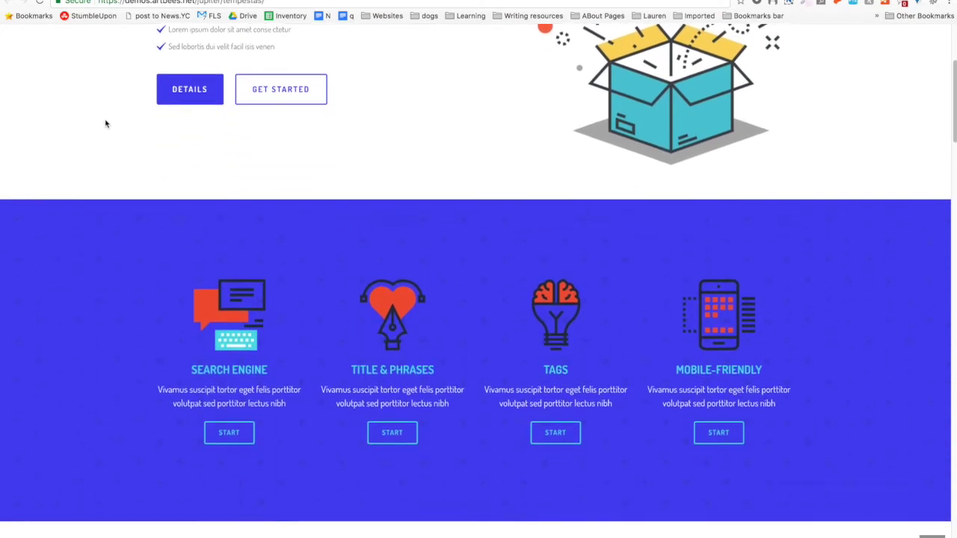
scroll(101, 120, "down", 15)
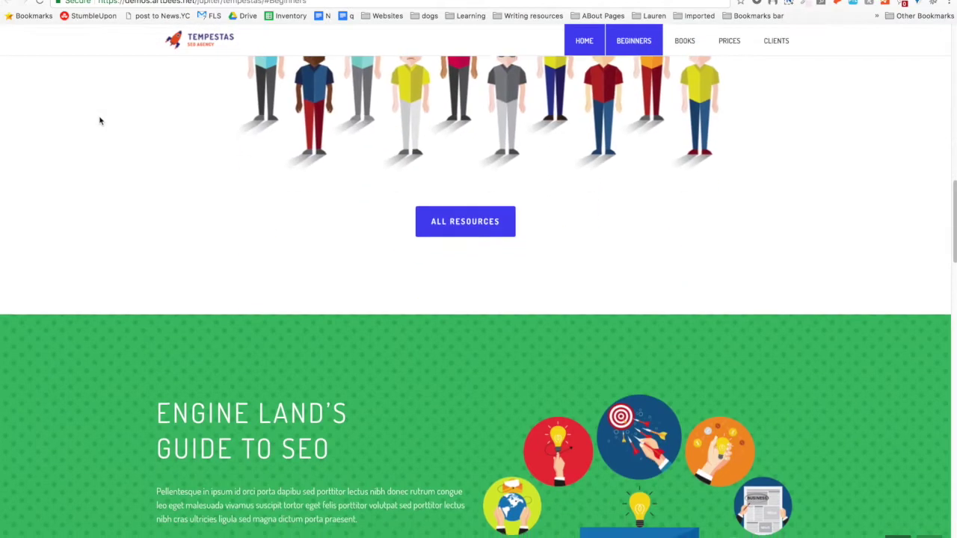
scroll(100, 120, "down", 15)
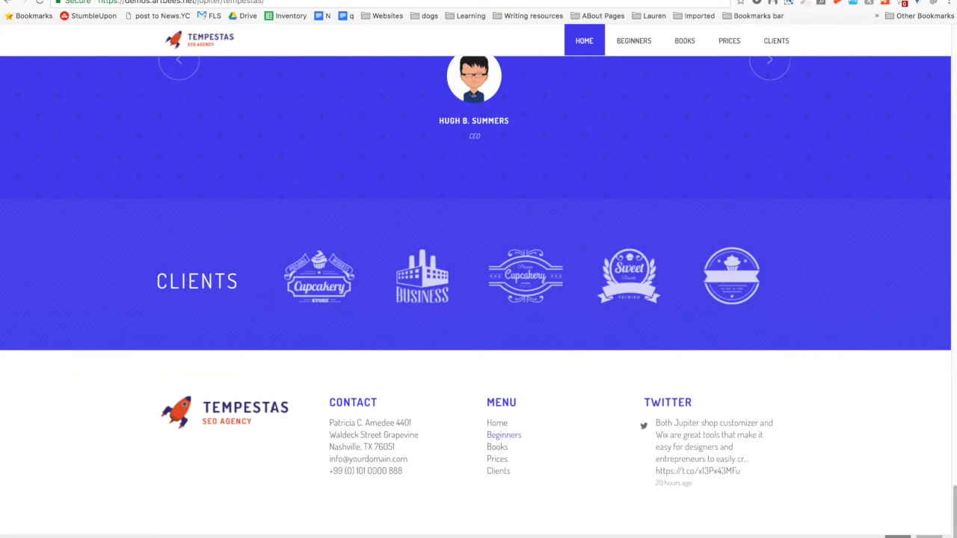
Jump to the Beginners section, then to the Guides & Books section.
left_click(503, 435)
scroll(8, 276, "up", 10)
scroll(13, 299, "down", 15)
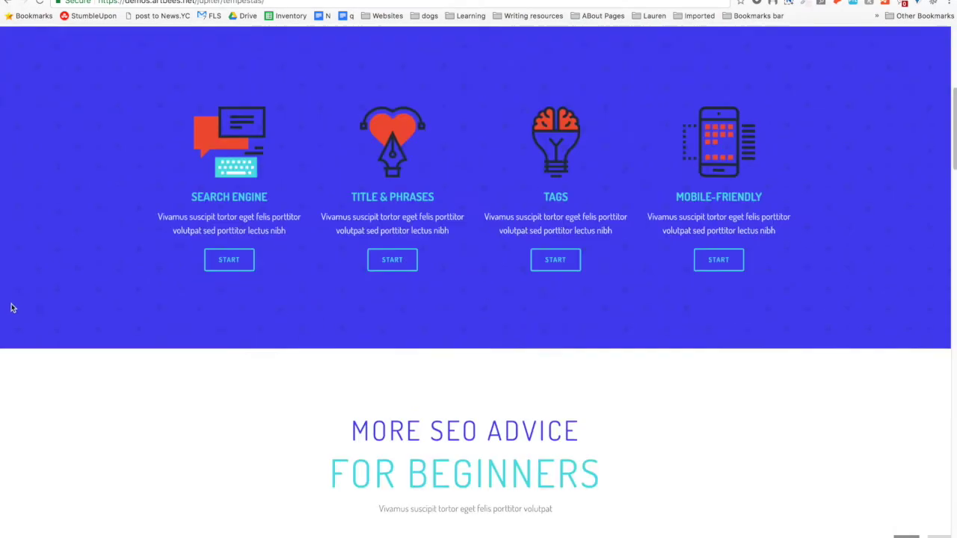
scroll(19, 314, "down", 10)
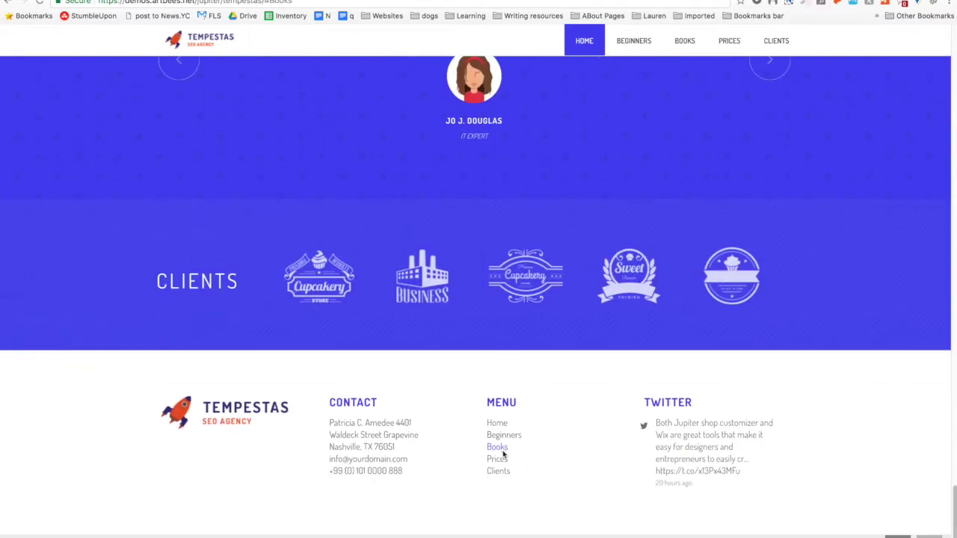
left_click(504, 450)
scroll(6, 239, "down", 1)
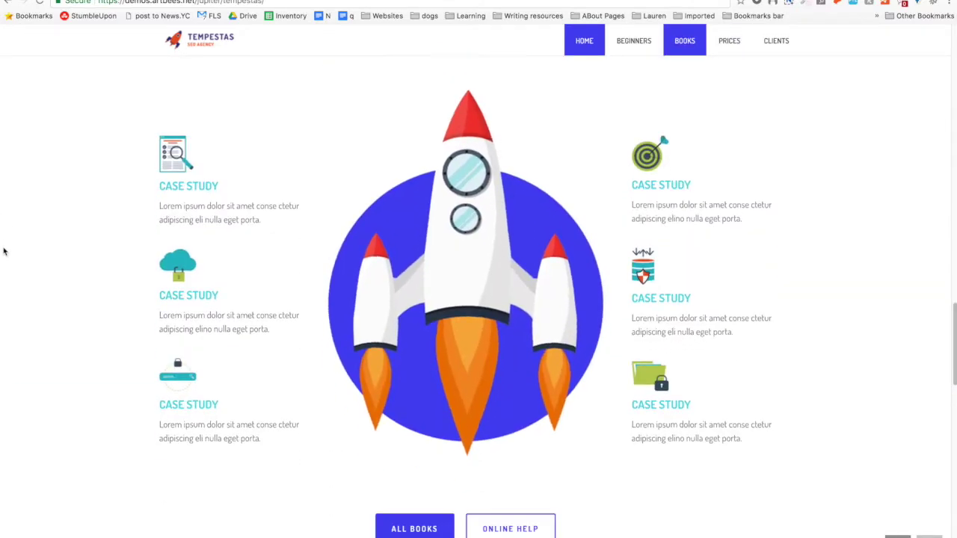
scroll(6, 269, "down", 5)
scroll(7, 261, "up", 20)
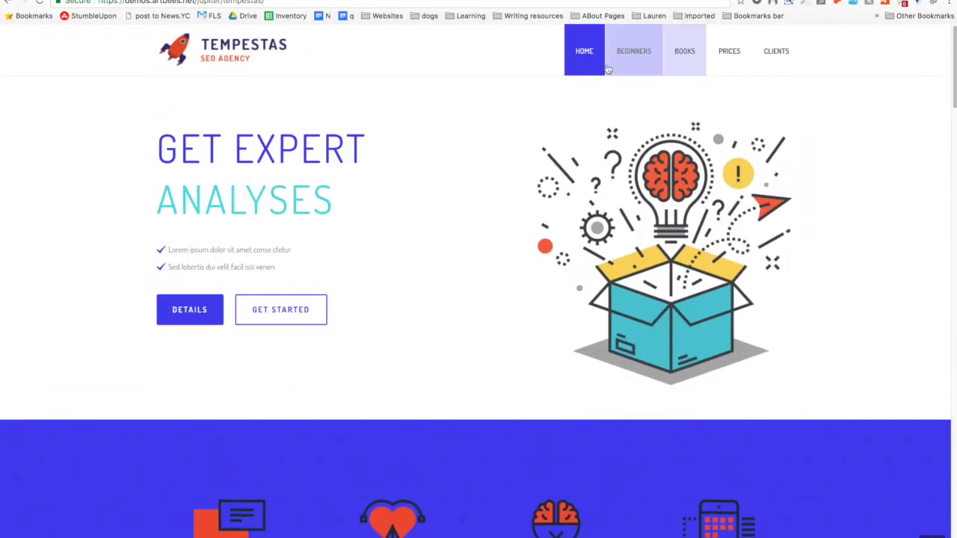
Jump to the More SEO Advice for Beginners section and look down to the pricing plans.
left_click(610, 65)
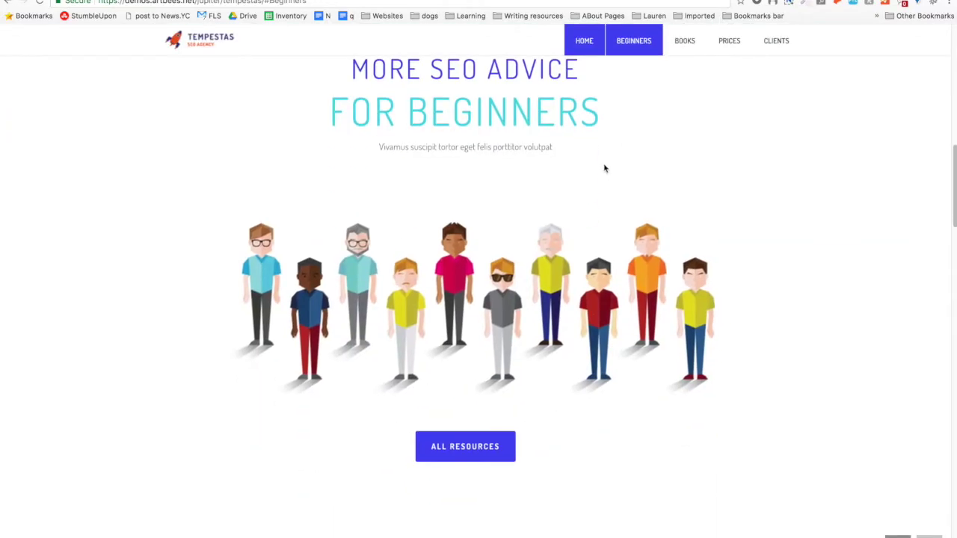
scroll(600, 224, "up", 5)
scroll(597, 176, "down", 10)
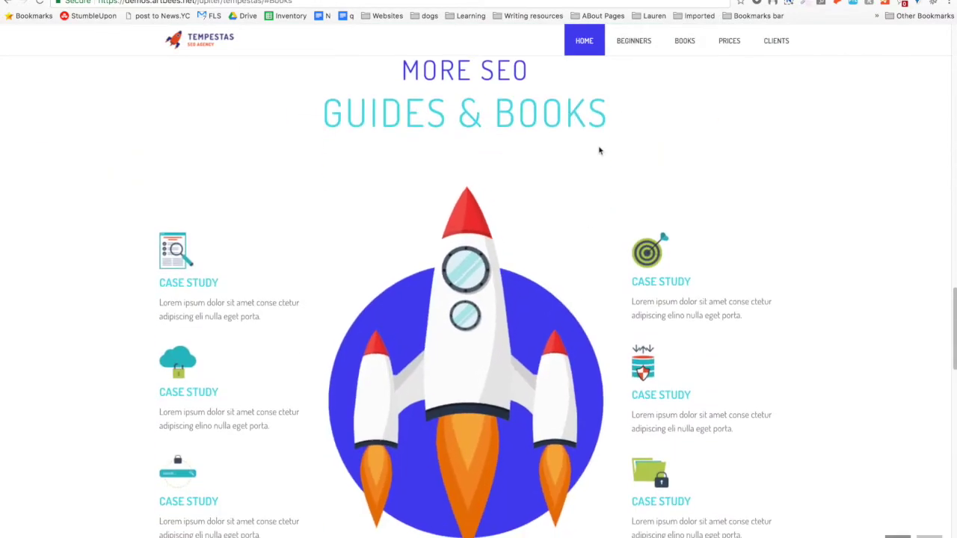
scroll(566, 188, "up", 10)
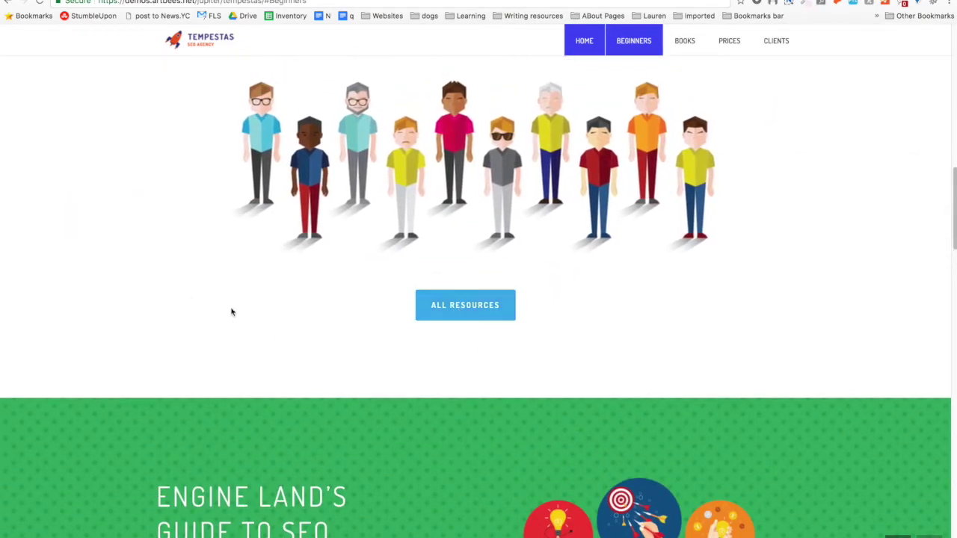
scroll(182, 320, "down", 15)
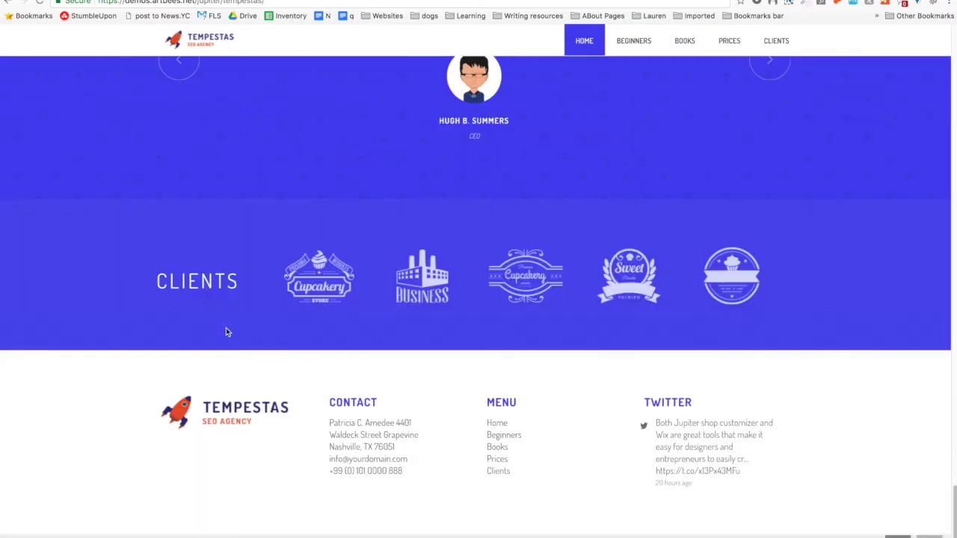
scroll(565, 259, "up", 10)
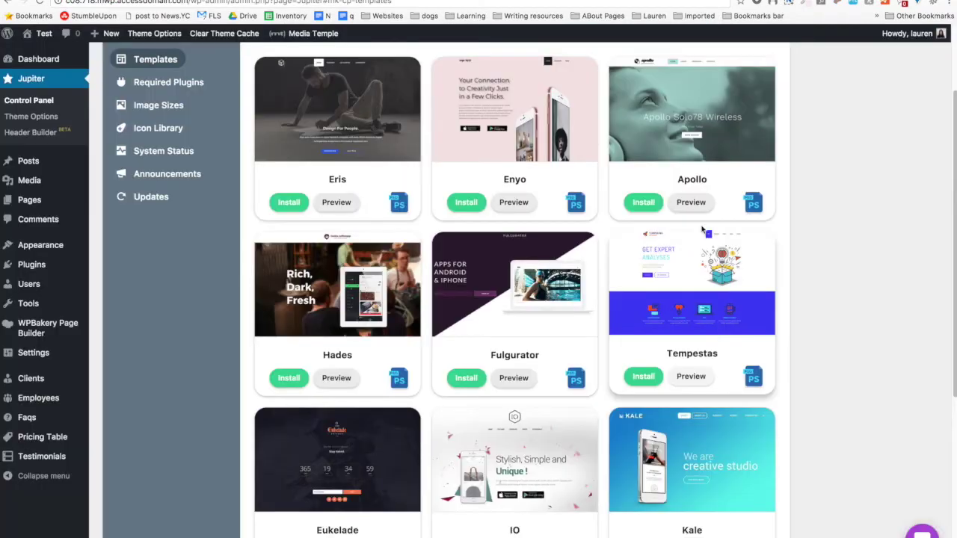
Leave the templates grid and open the All Pages list with About, Blog, Home and others.
scroll(213, 336, "down", 3)
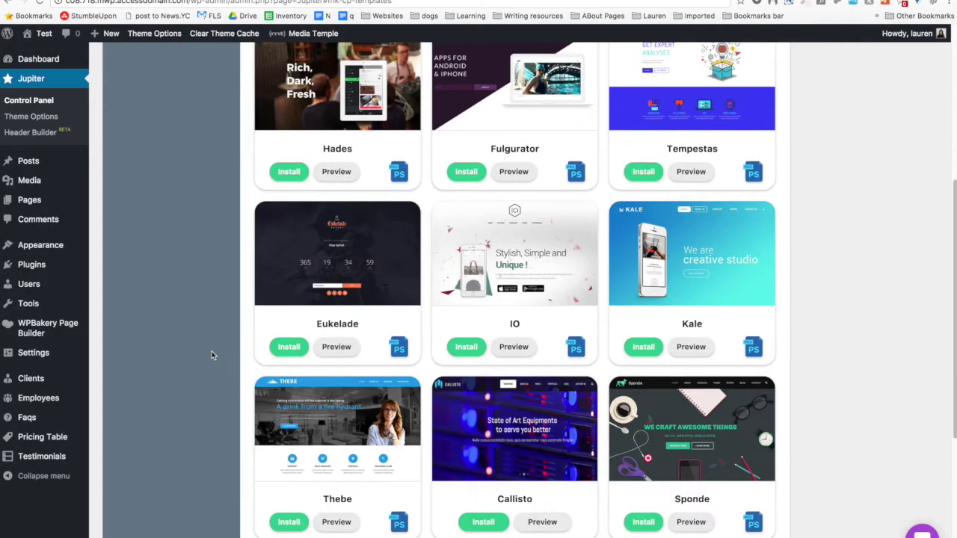
scroll(216, 374, "down", 4)
scroll(190, 370, "up", 2)
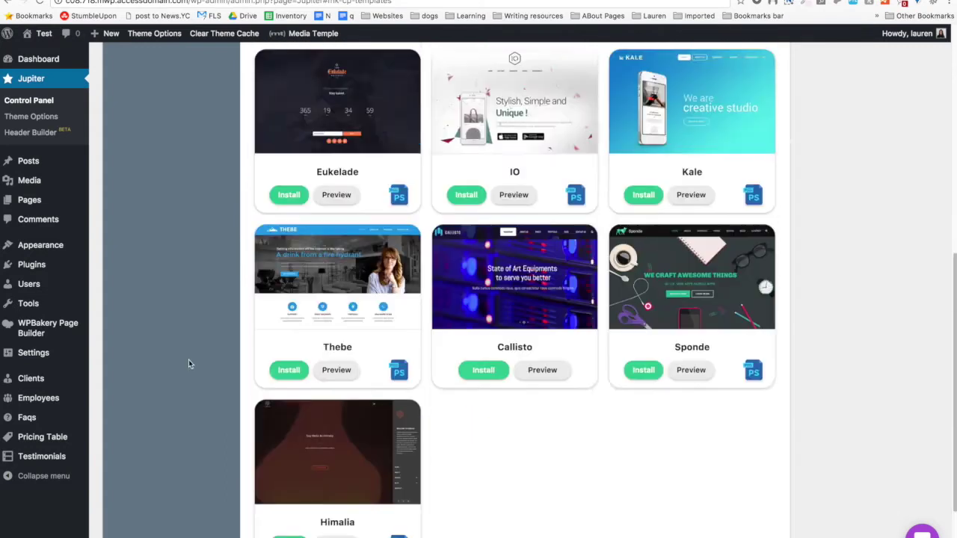
scroll(189, 364, "up", 5)
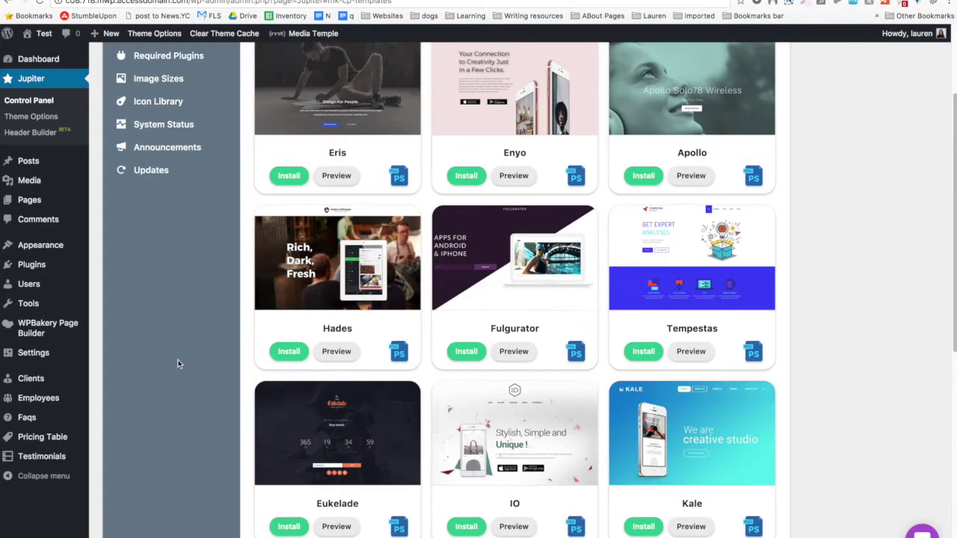
scroll(178, 364, "up", 2)
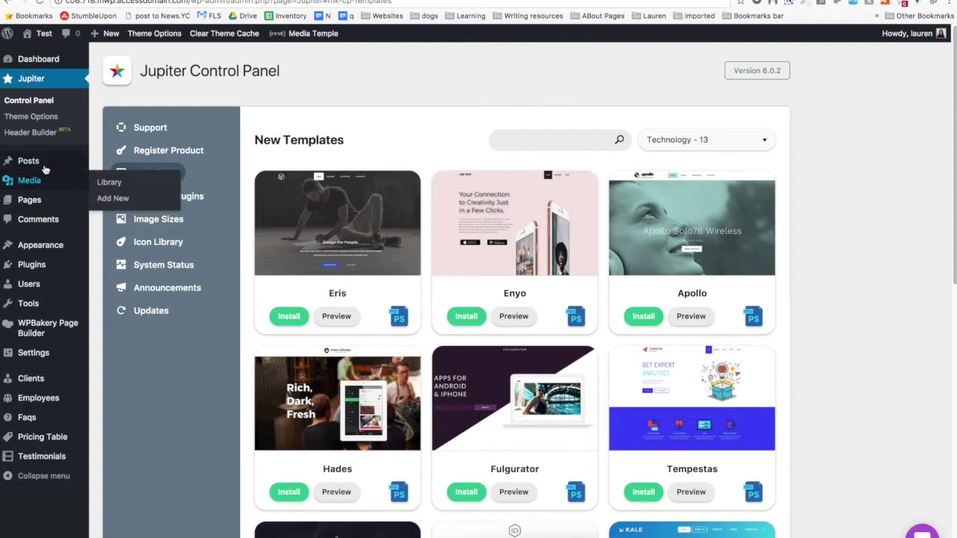
mouse_move(63, 210)
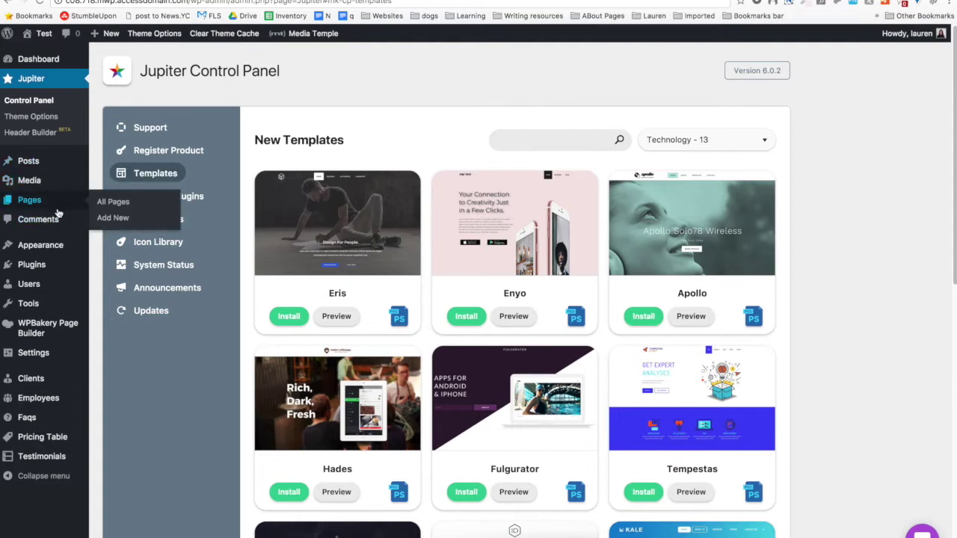
left_click(112, 202)
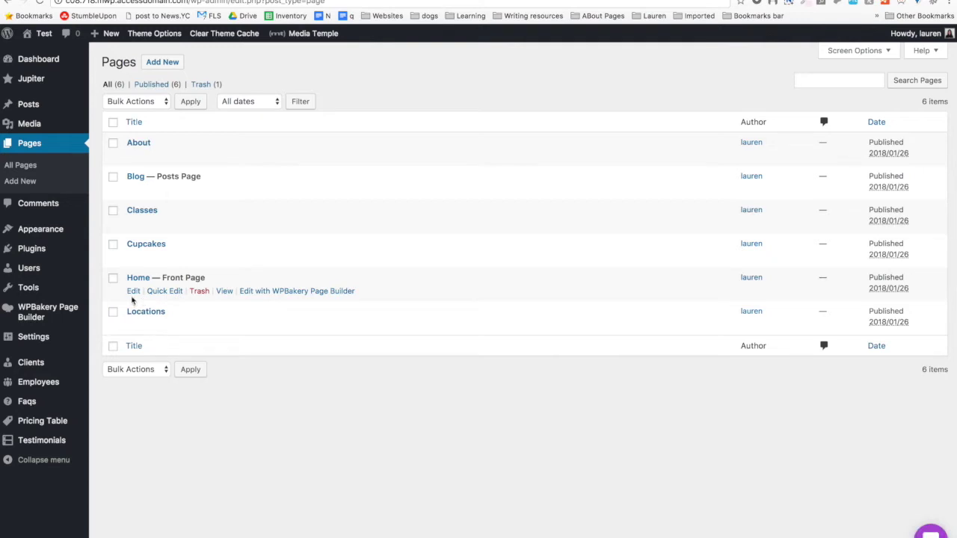
Open the Home — Front Page in the page editor.
left_click(133, 291)
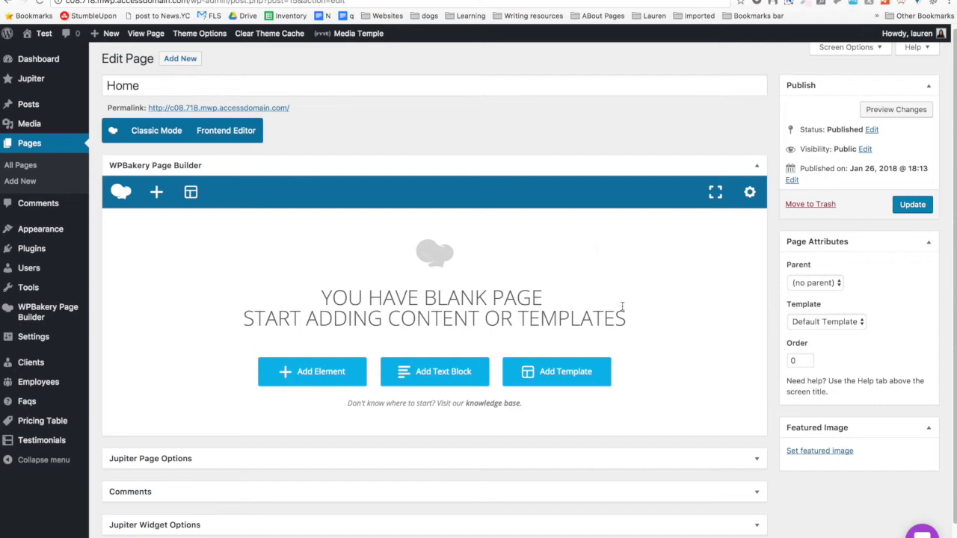
scroll(925, 202, "down", 1)
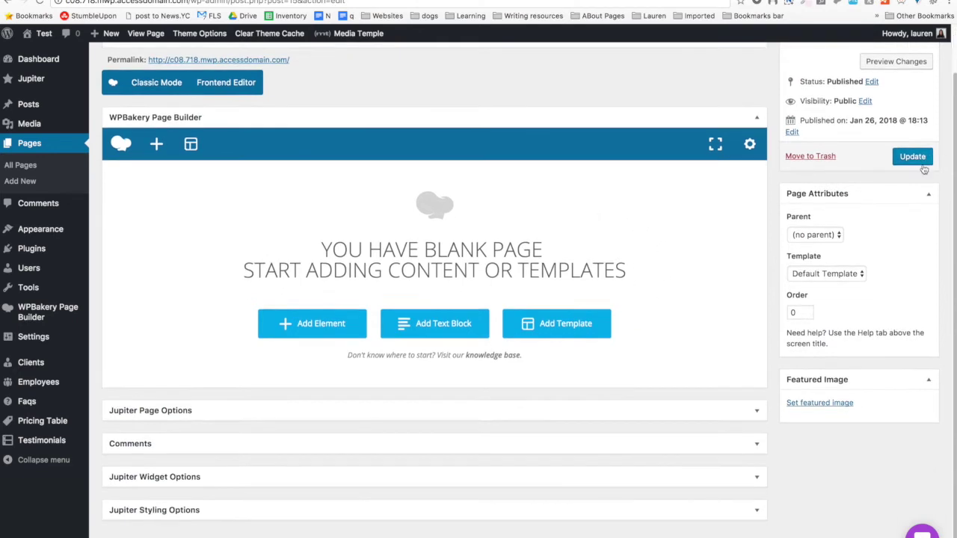
scroll(924, 169, "up", 1)
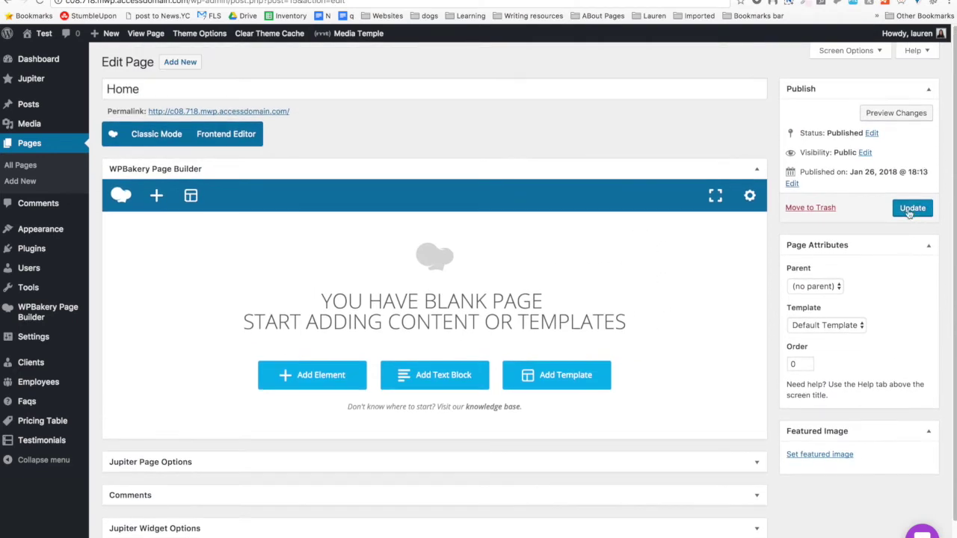
Keep the Home page's visibility Public and its status Published.
left_click(866, 153)
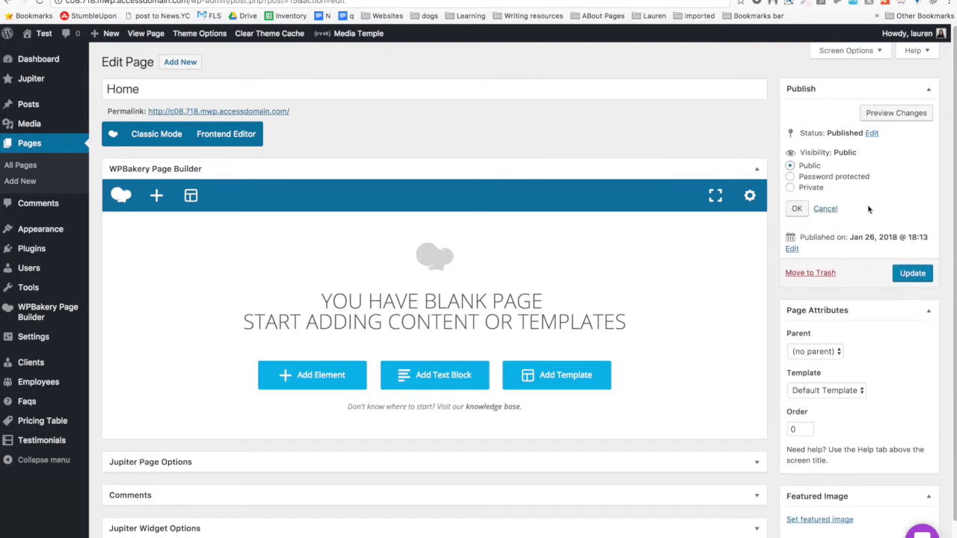
left_click(816, 178)
left_click(814, 167)
left_click(872, 135)
left_click(845, 151)
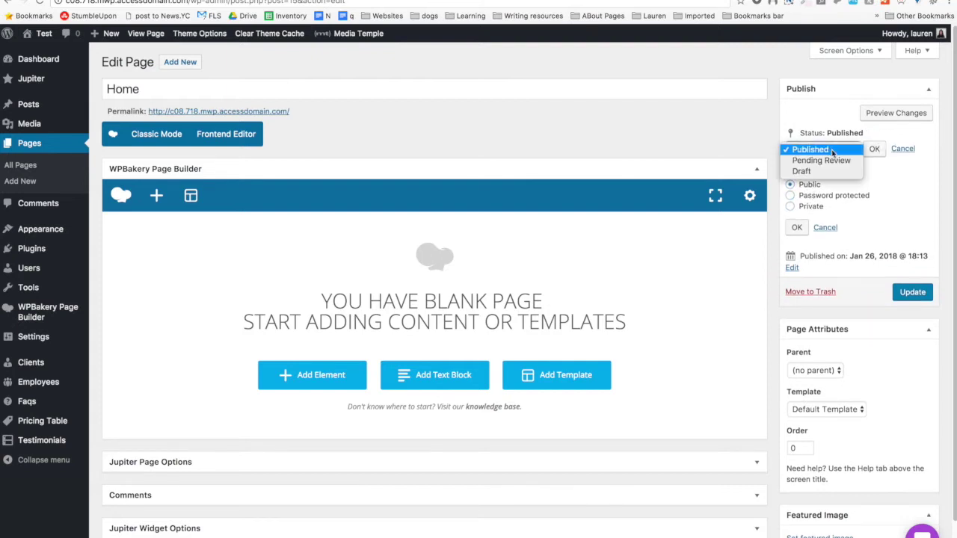
left_click(893, 184)
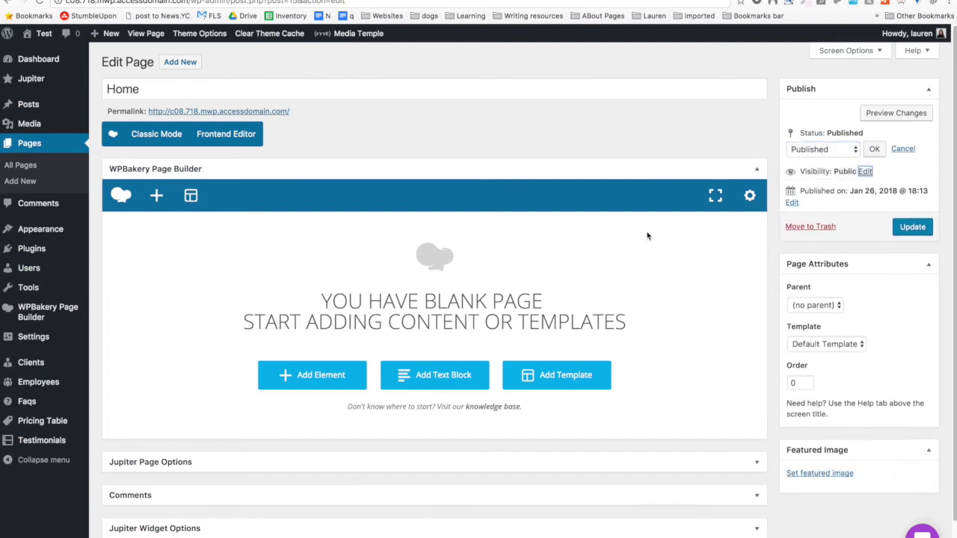
Launch the WPBakery Frontend Editor for the Home page.
scroll(731, 239, "down", 2)
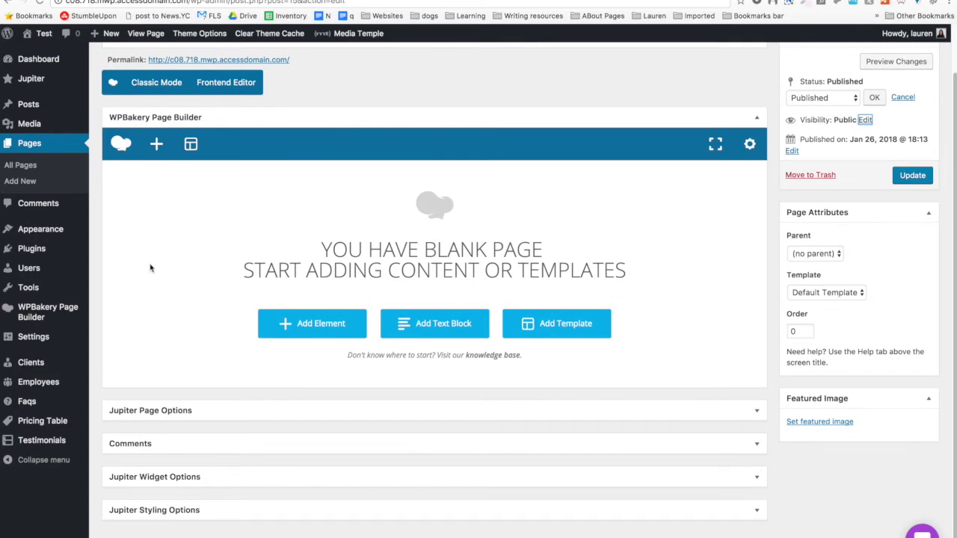
scroll(155, 263, "up", 2)
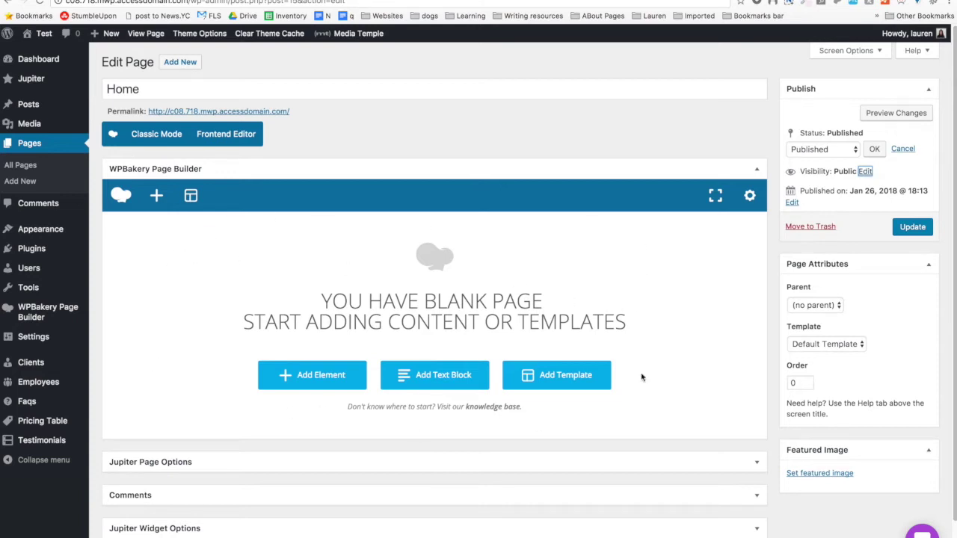
left_click(223, 144)
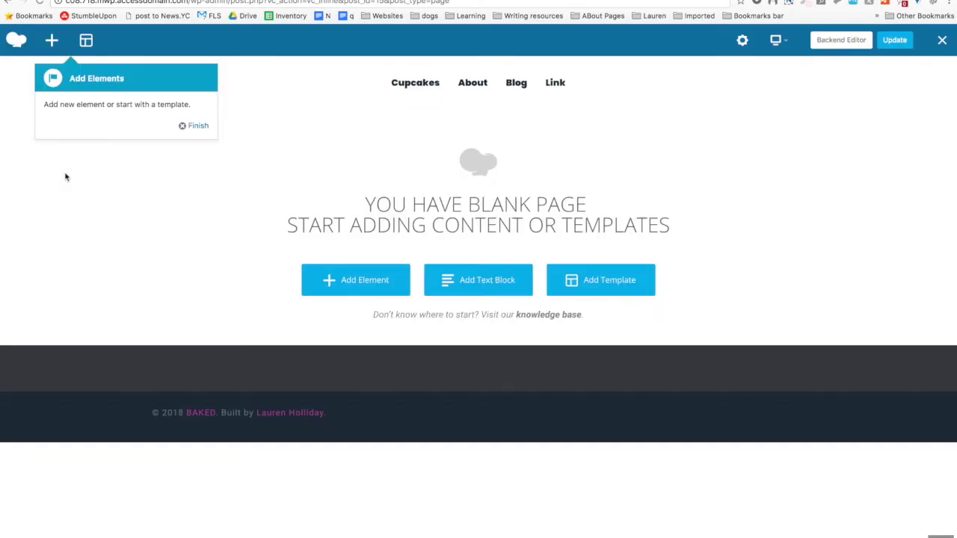
Dismiss the builder tips and add a Section to the blank Home page.
left_click(185, 126)
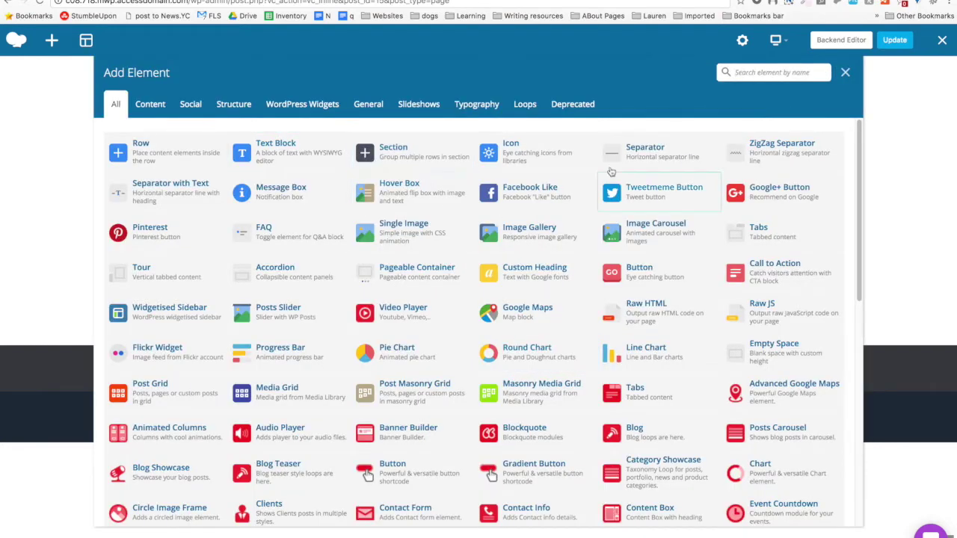
left_click(381, 150)
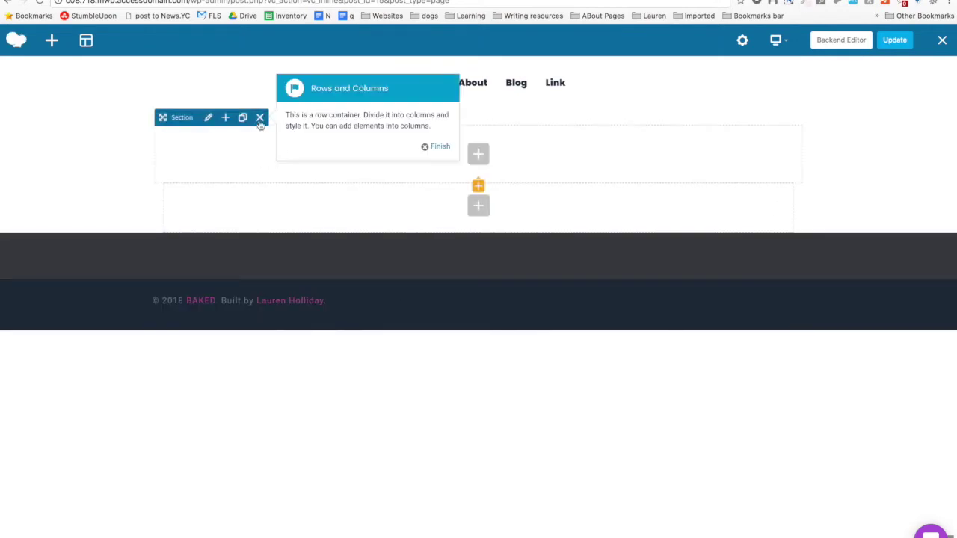
left_click(432, 148)
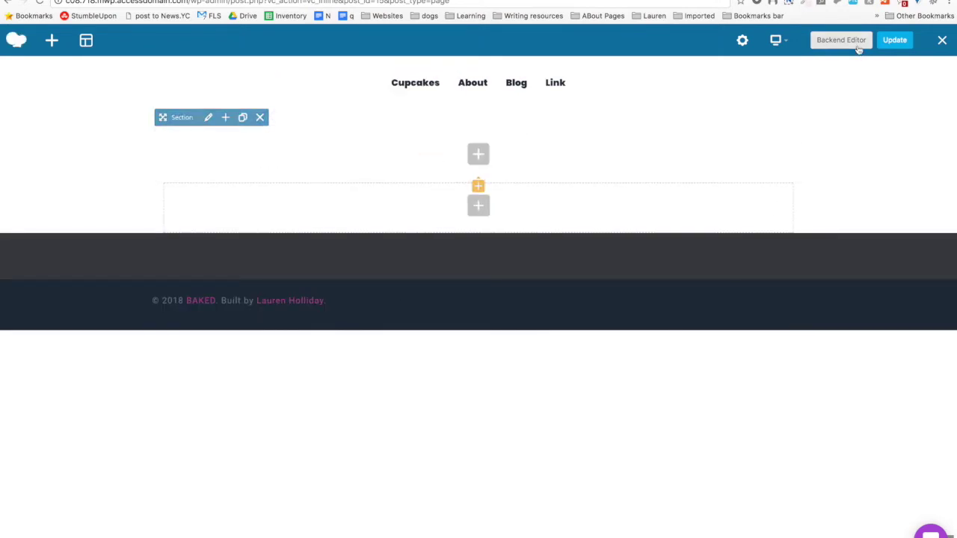
Switch to the Backend Editor, confirm leaving, and open Page Settings' Custom CSS.
left_click(841, 40)
left_click(583, 171)
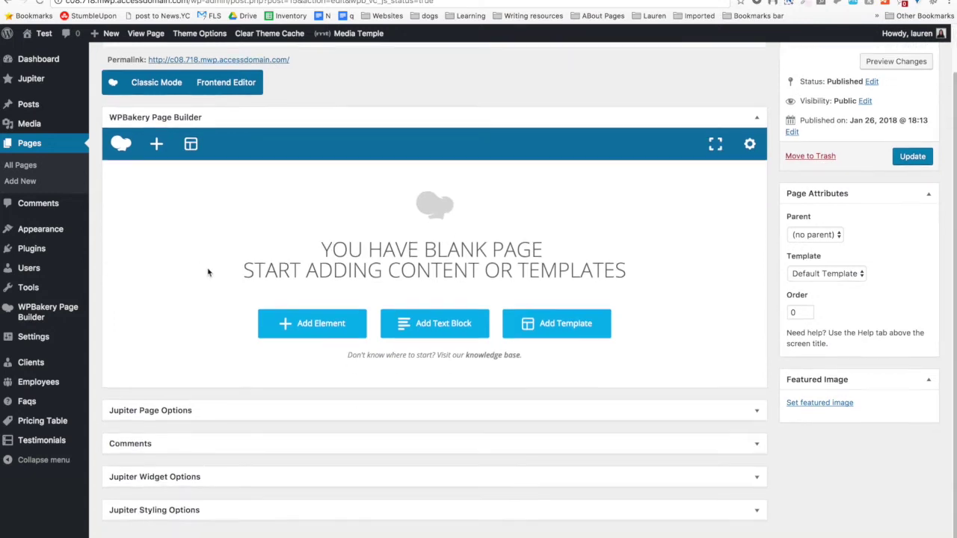
left_click(752, 154)
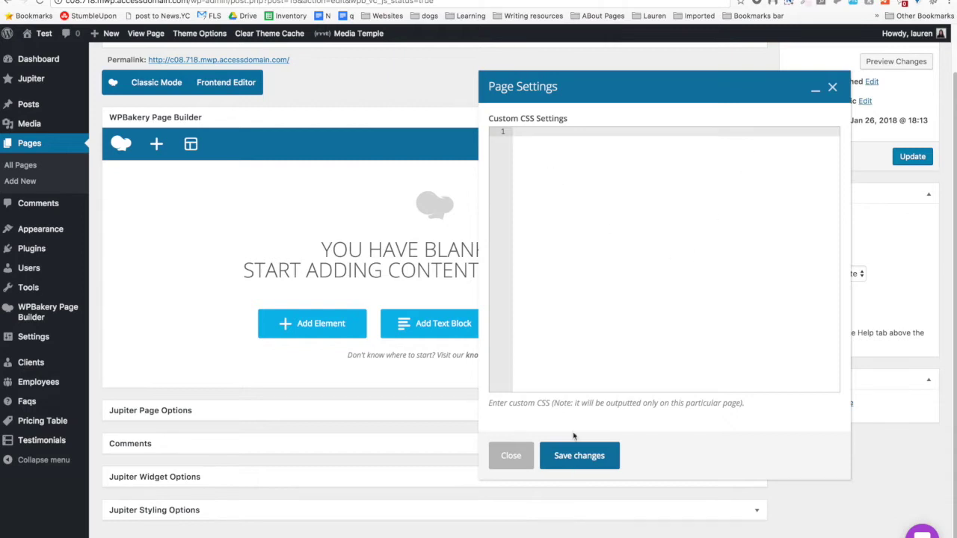
Close Page Settings unchanged, toggle builder fullscreen on and off, and open Templates.
left_click(521, 465)
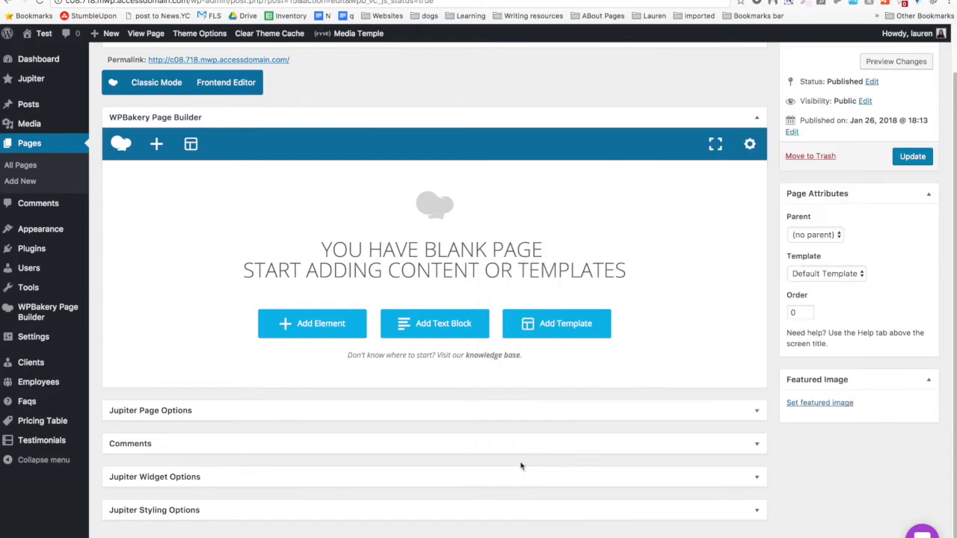
left_click(715, 145)
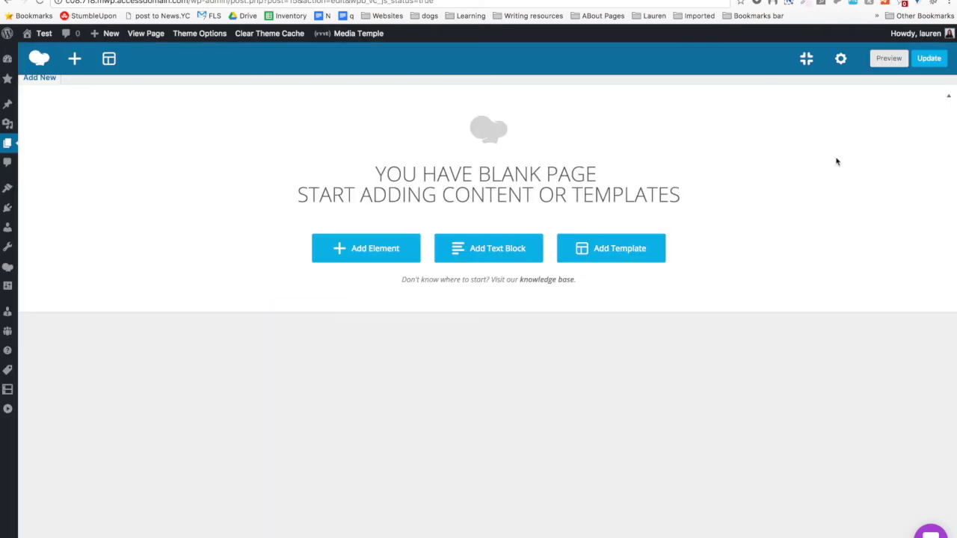
left_click(806, 59)
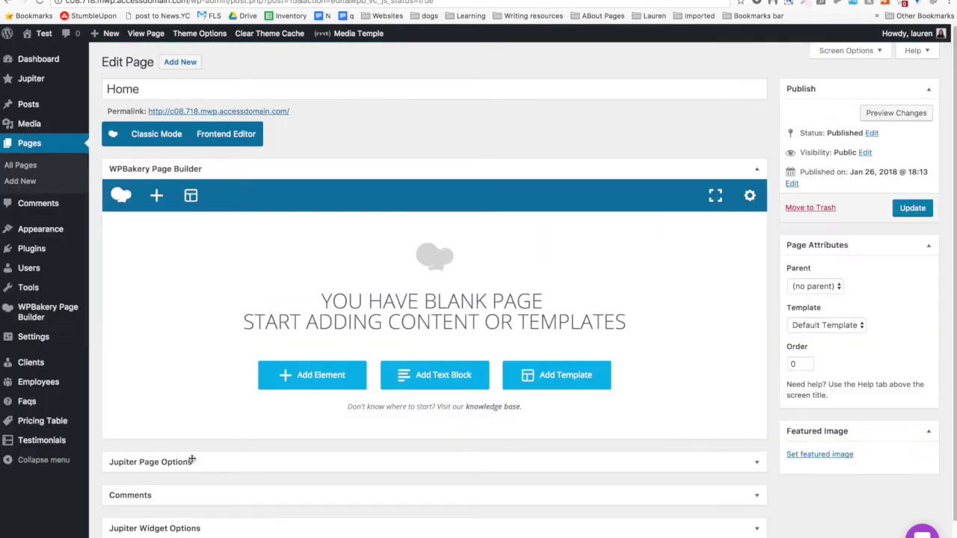
left_click(190, 196)
Type a template name ('Homepage Section 1'), then clear the name field again.
left_click(214, 173)
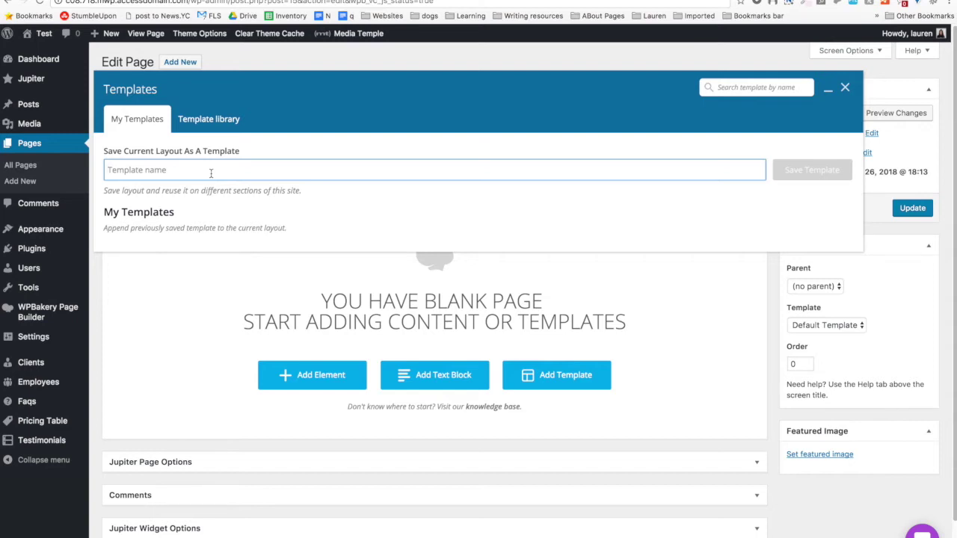
type("Homepage 4")
key("BackSpace")
type("Section ")
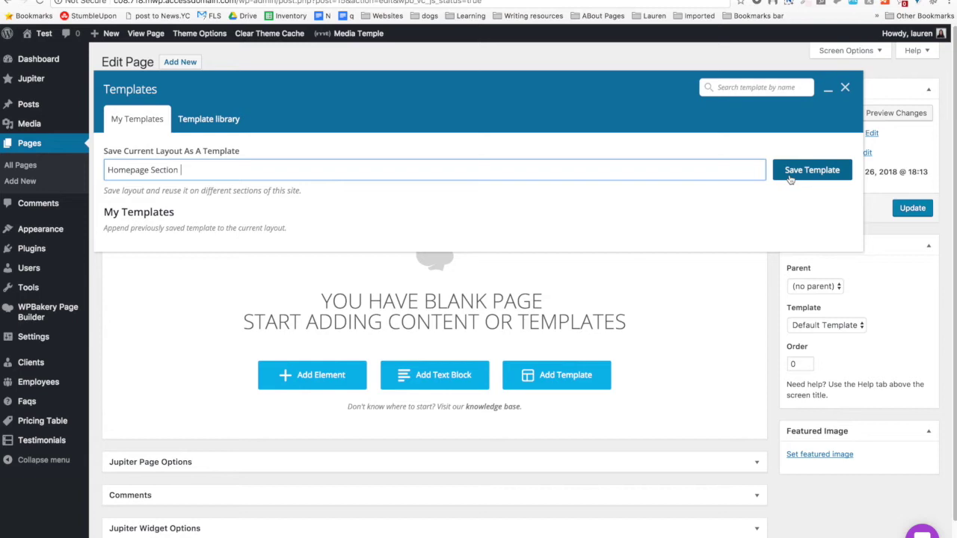
type("1")
triple_click(184, 170)
key("BackSpace")
Open the template library and preview the Editorial Section template.
left_click(193, 122)
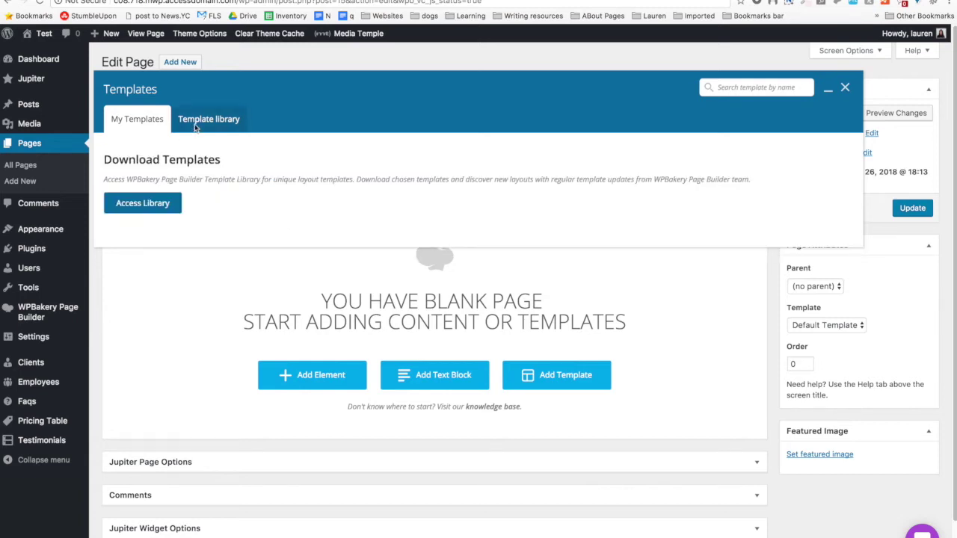
left_click(159, 204)
scroll(172, 371, "down", 10)
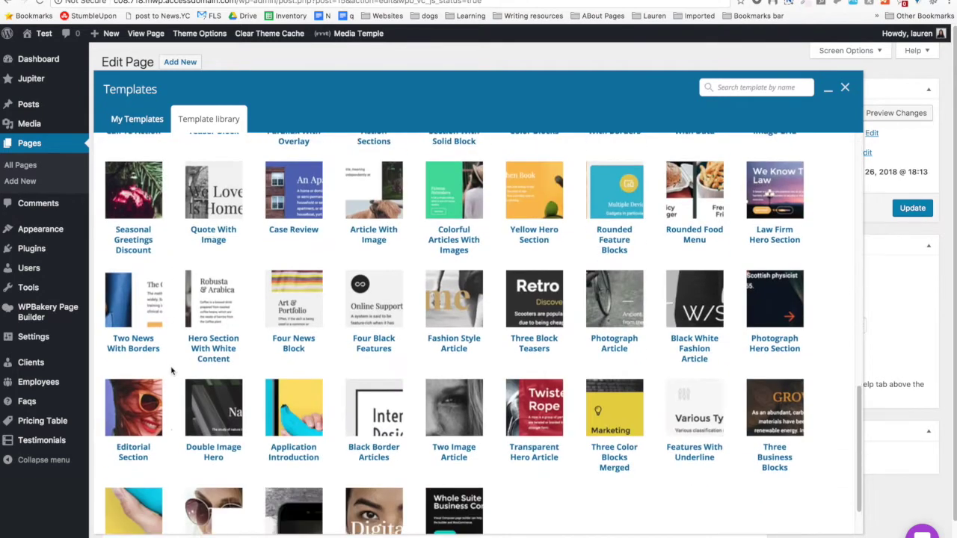
scroll(171, 371, "down", 2)
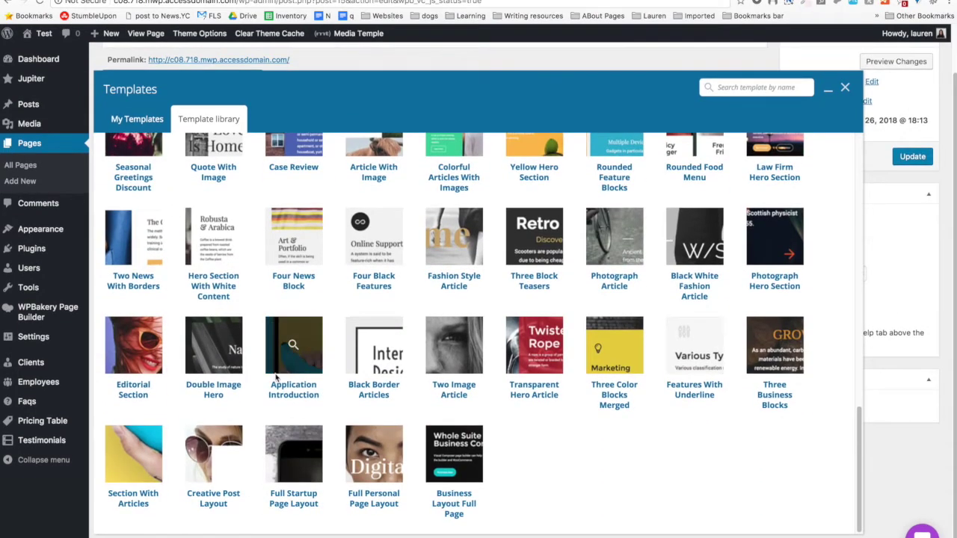
left_click(132, 350)
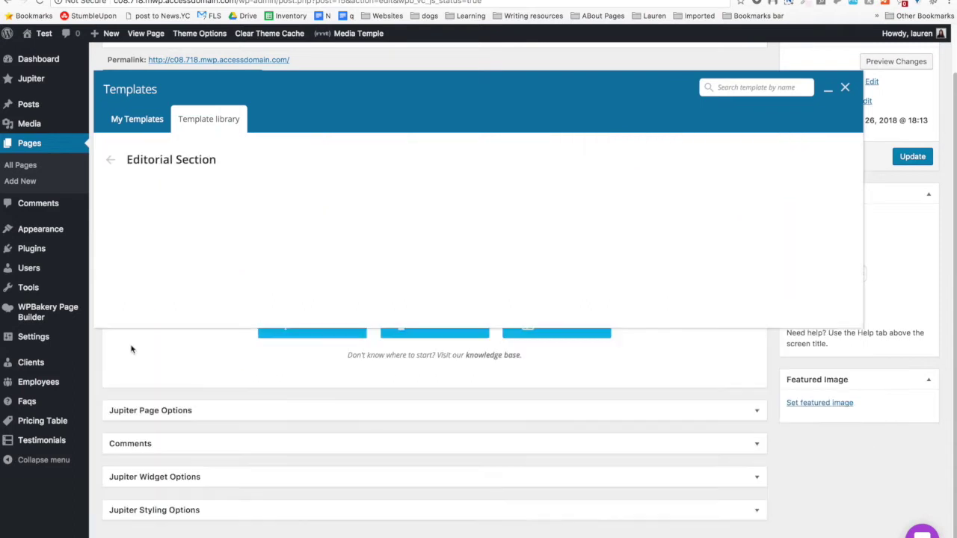
scroll(130, 349, "down", 2)
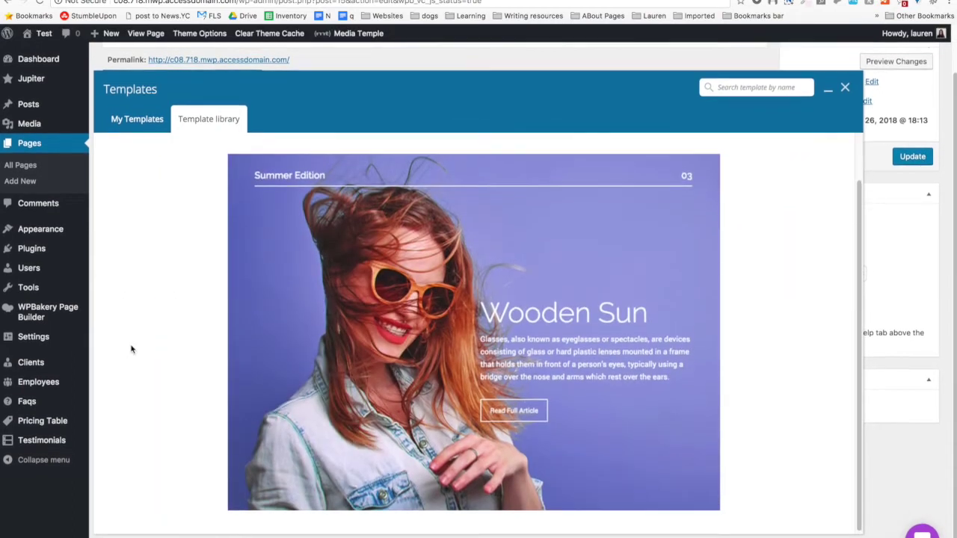
scroll(131, 349, "up", 2)
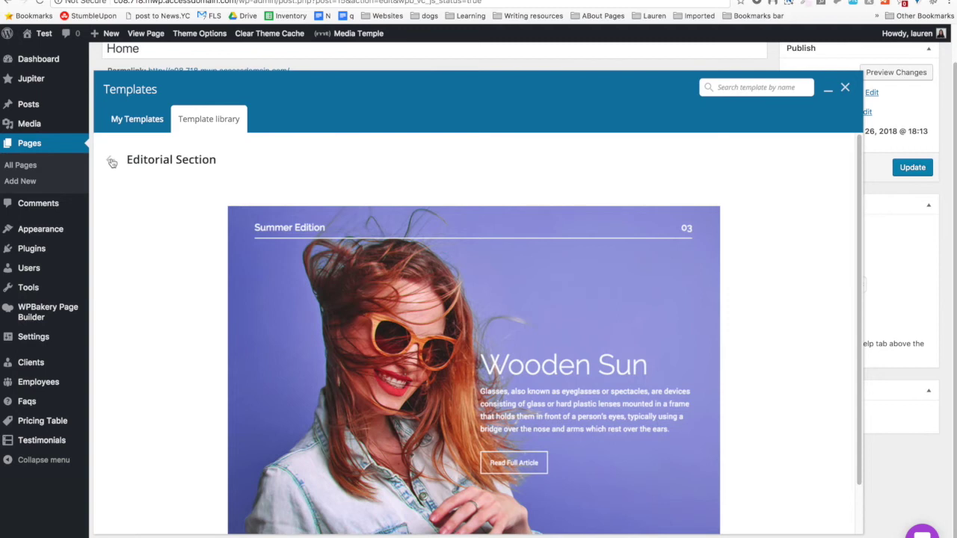
left_click(112, 162)
Preview Business Layout Full Page, return to My Templates, and close the panel.
scroll(195, 266, "down", 10)
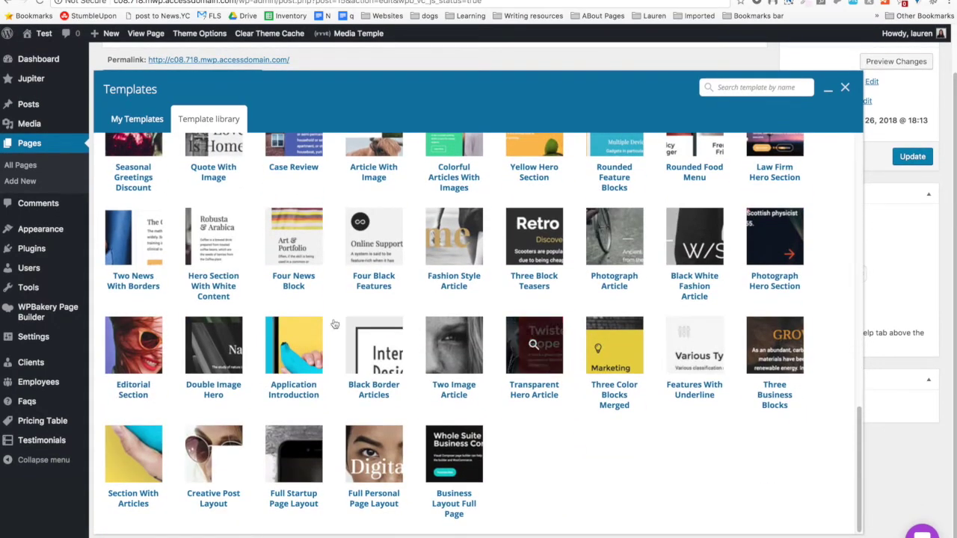
left_click(454, 460)
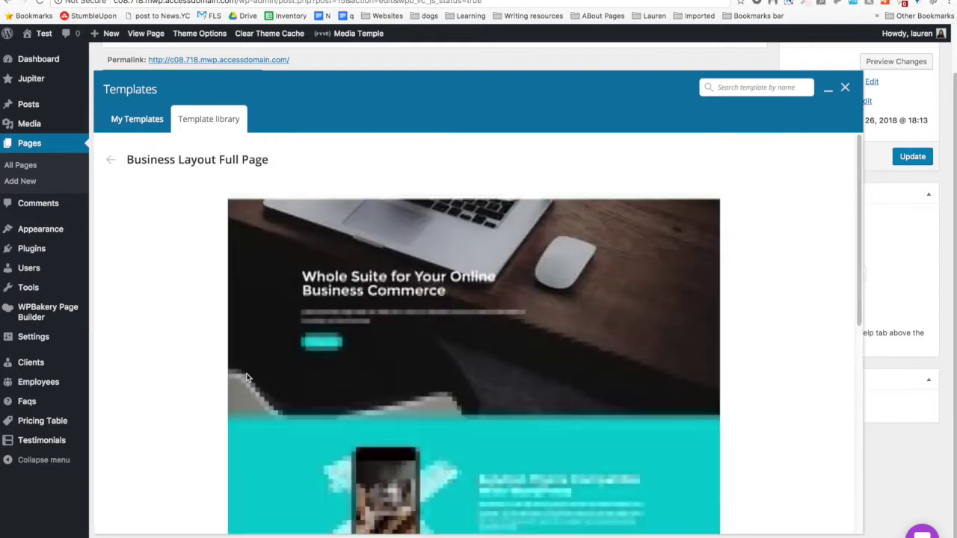
scroll(247, 377, "down", 7)
scroll(246, 378, "up", 8)
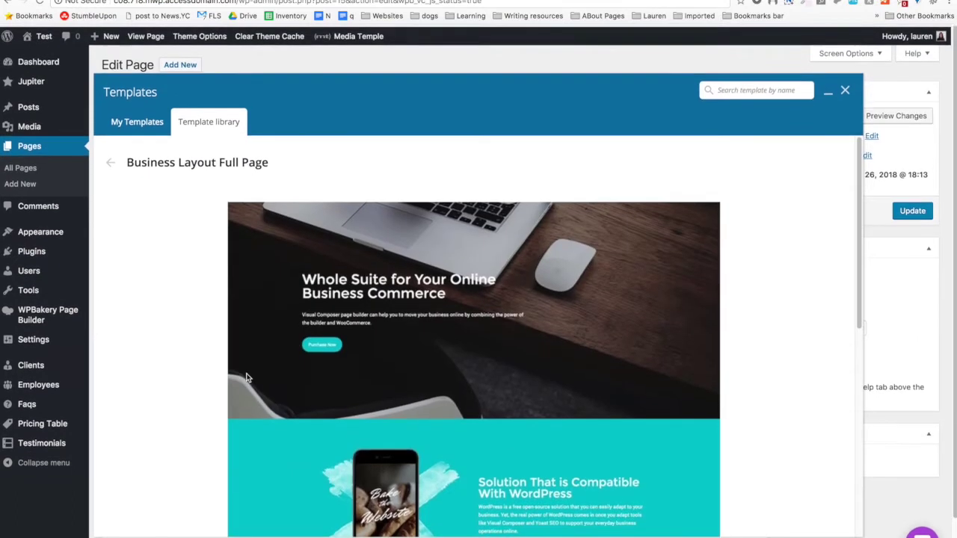
left_click(110, 160)
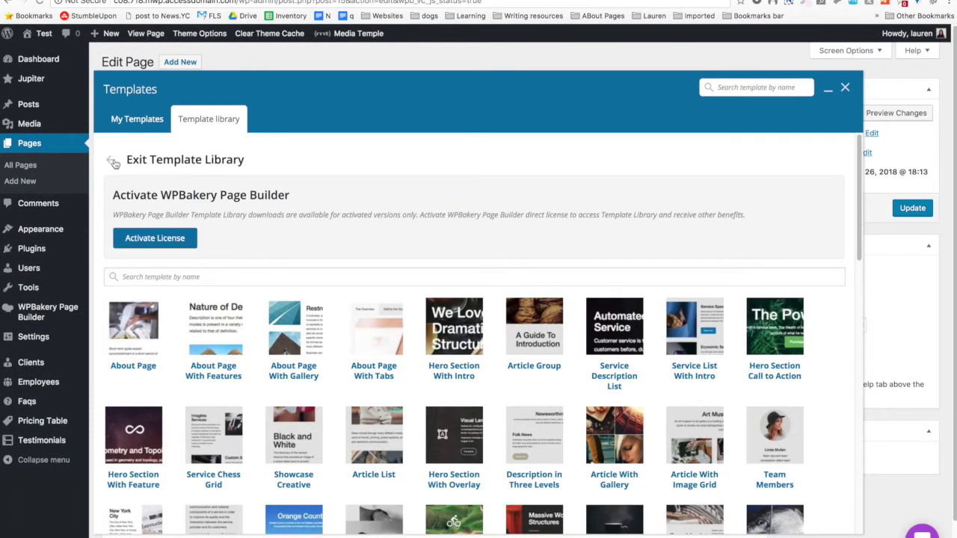
left_click(138, 120)
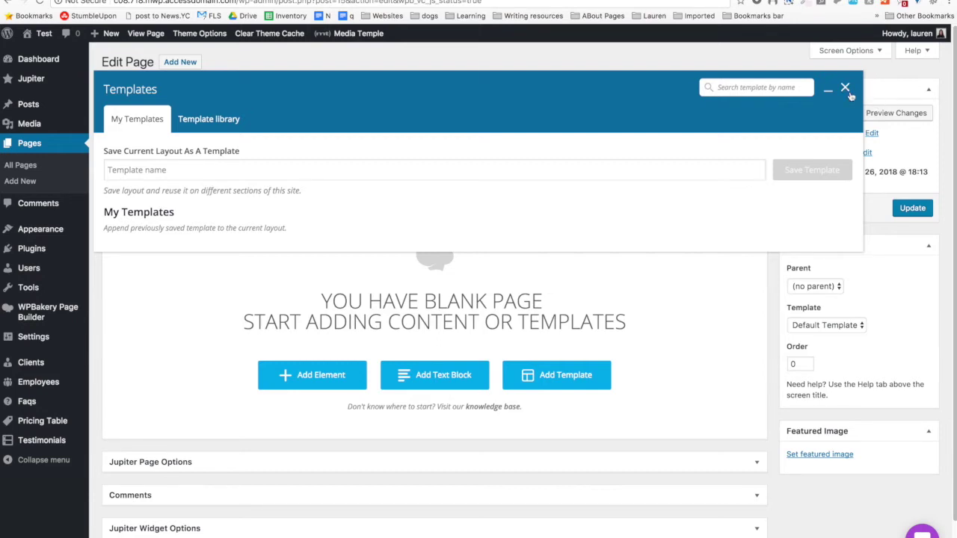
left_click(845, 89)
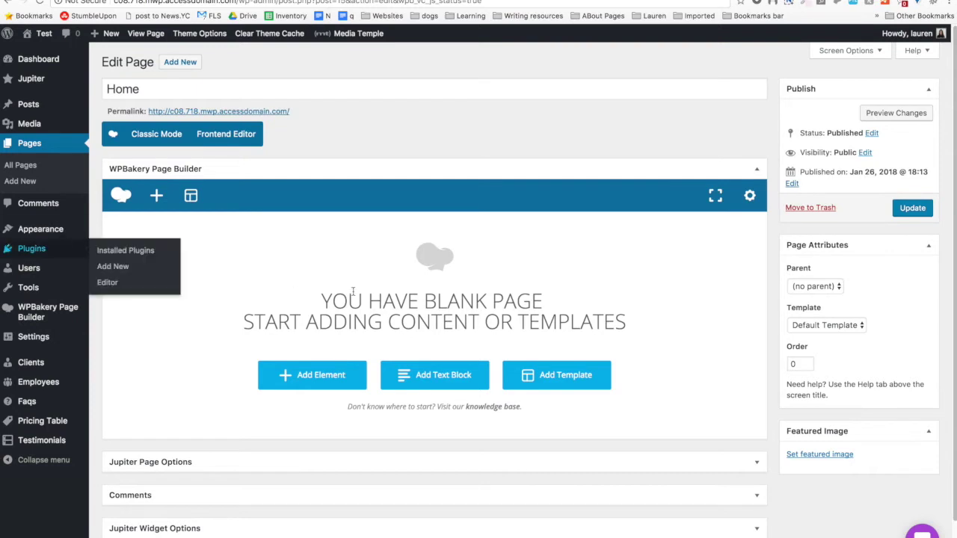
Browse the Add Element categories, from Content and Social through Loop and Deprecated.
scroll(229, 326, "down", 1)
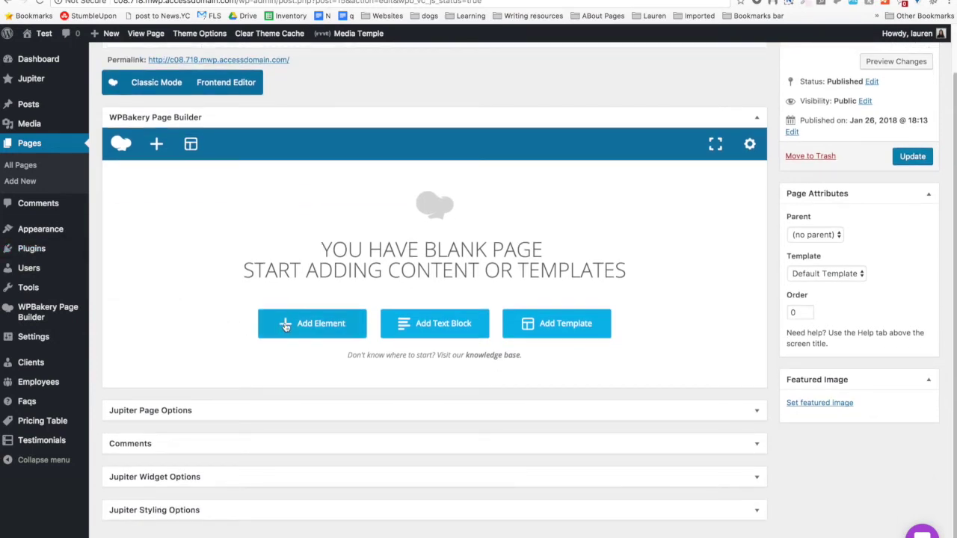
left_click(157, 146)
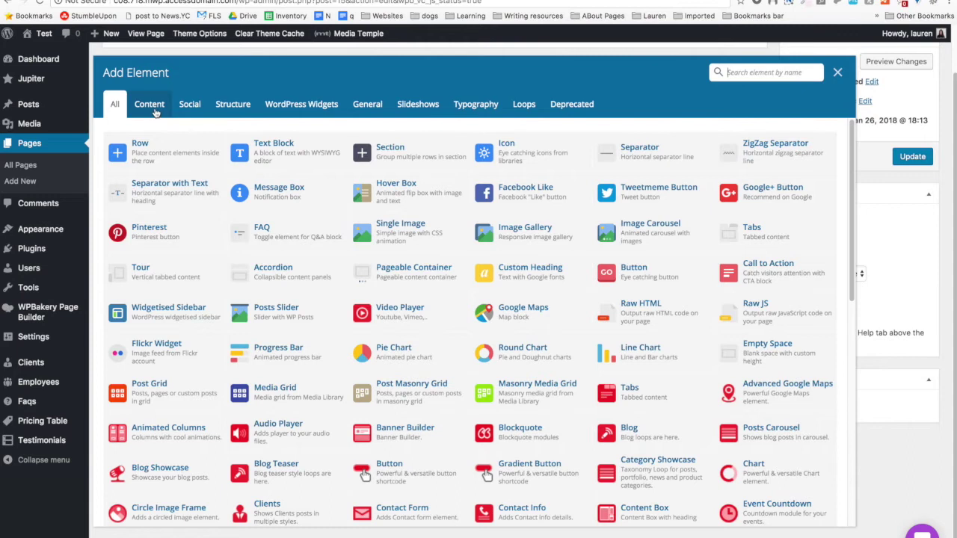
left_click(154, 108)
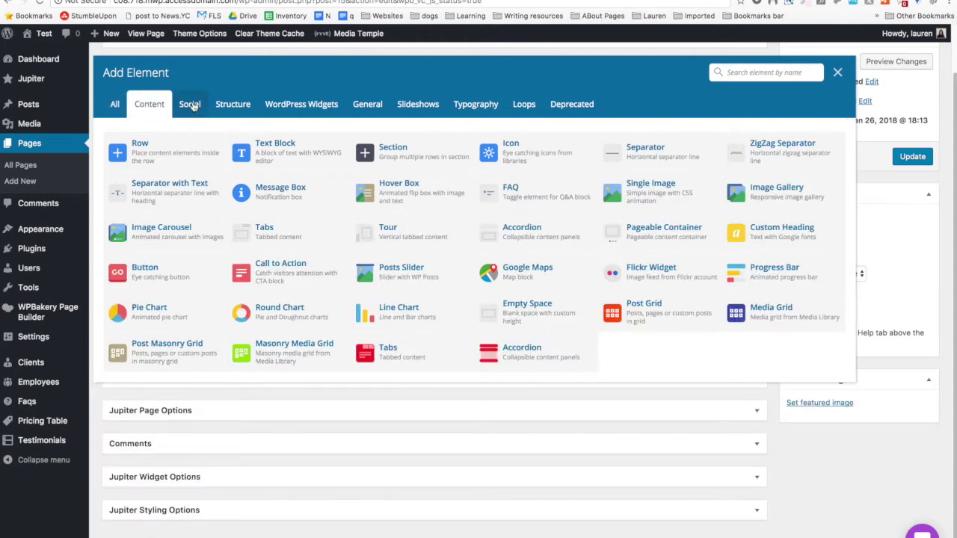
left_click(191, 105)
left_click(228, 105)
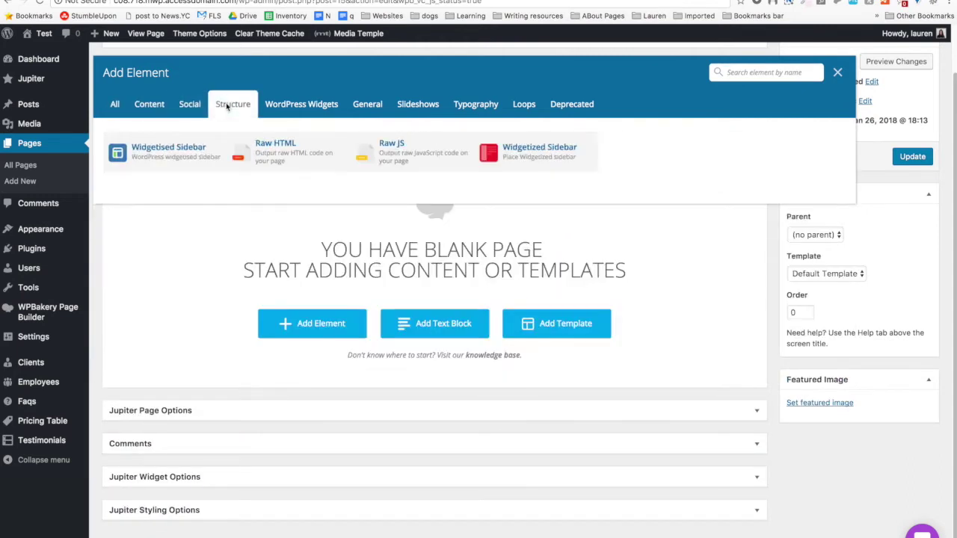
left_click(302, 112)
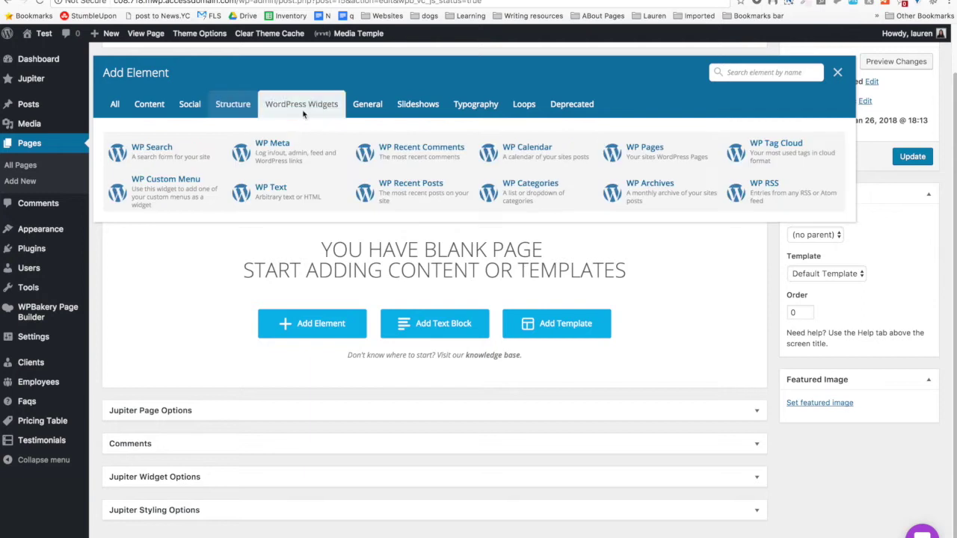
left_click(374, 107)
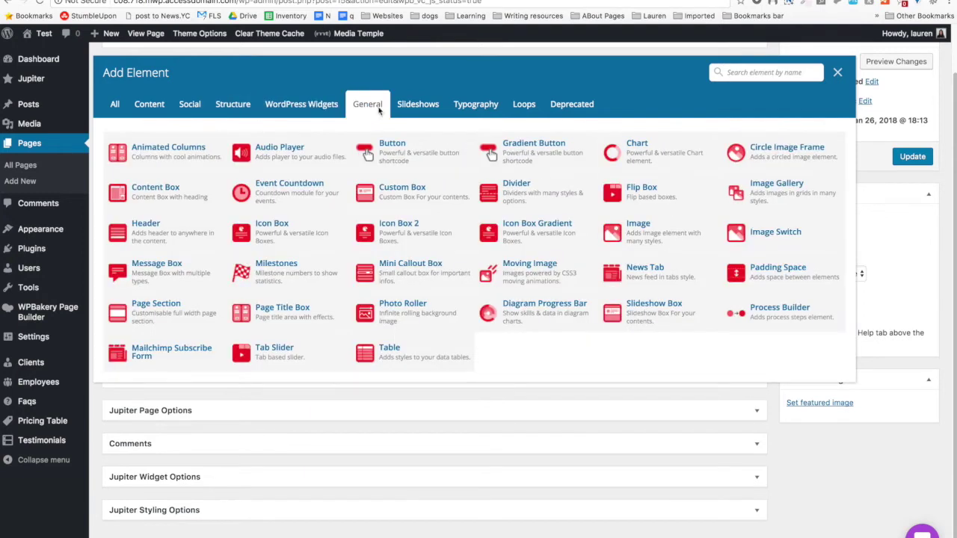
left_click(432, 107)
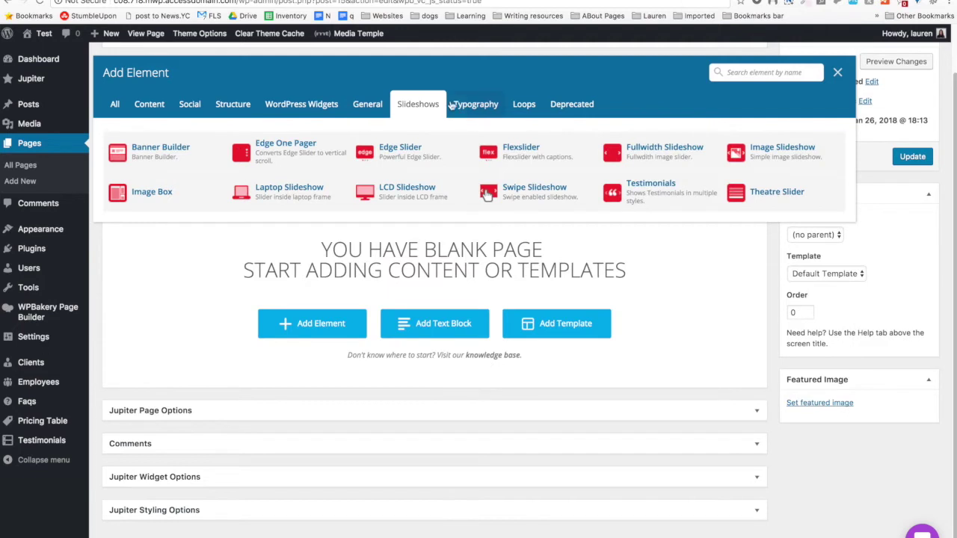
left_click(462, 106)
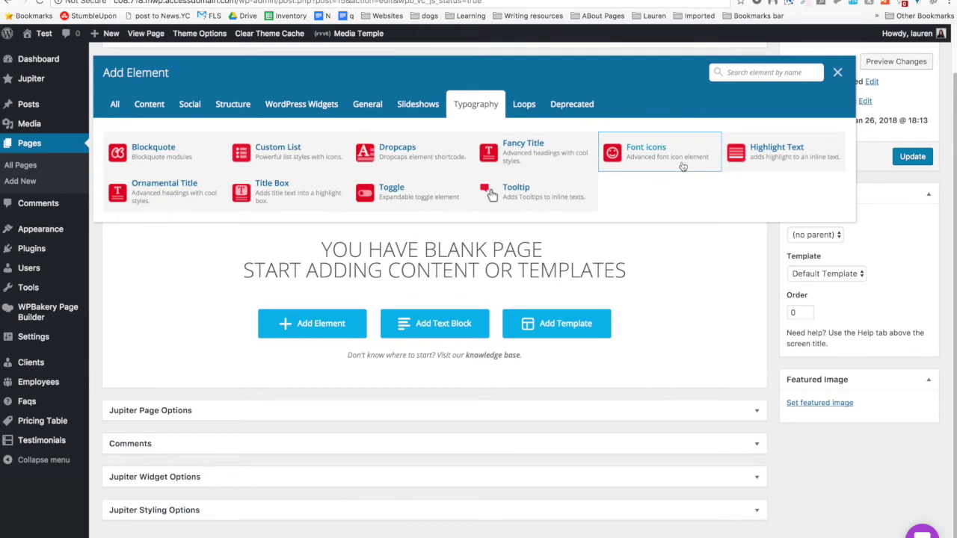
left_click(526, 114)
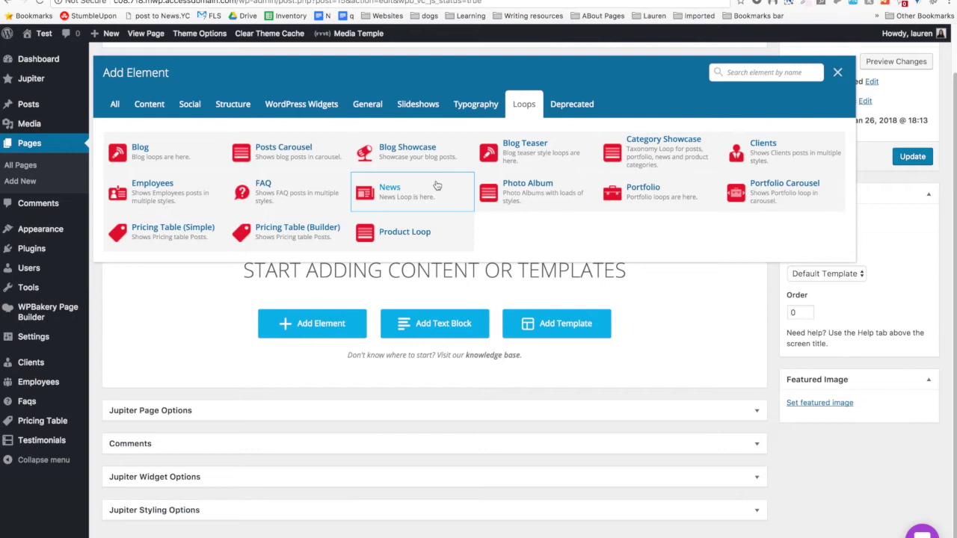
left_click(573, 104)
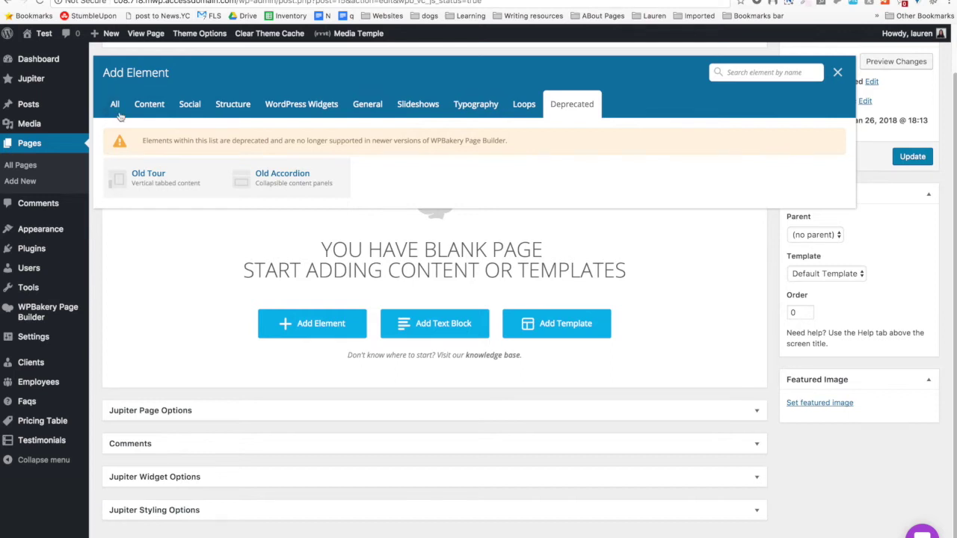
Search elements for 'page sec' and add a Page Section.
left_click(779, 69)
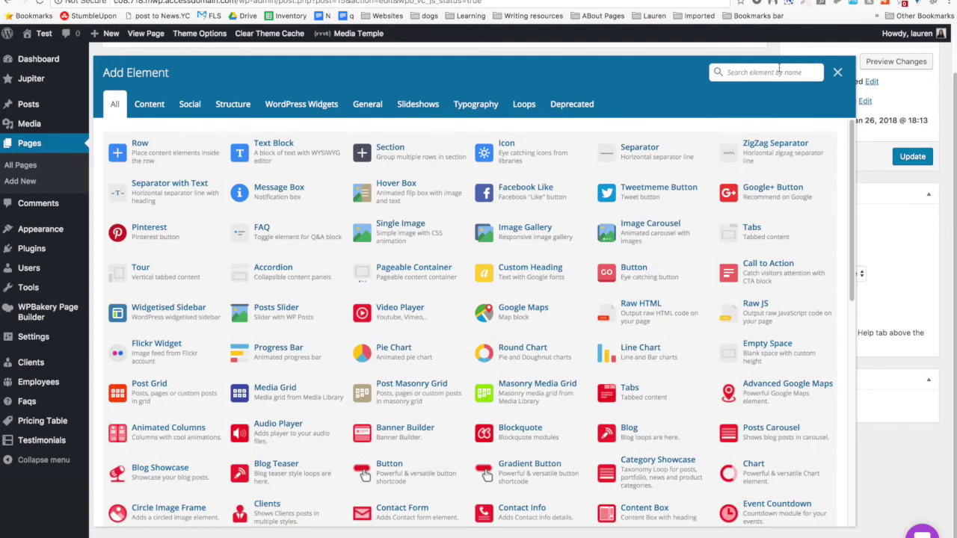
type("page sec")
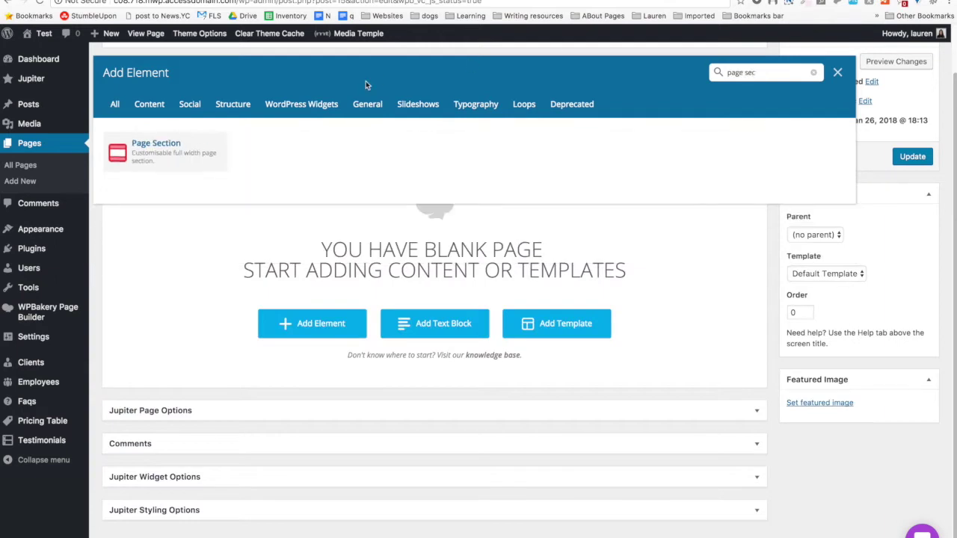
left_click(172, 162)
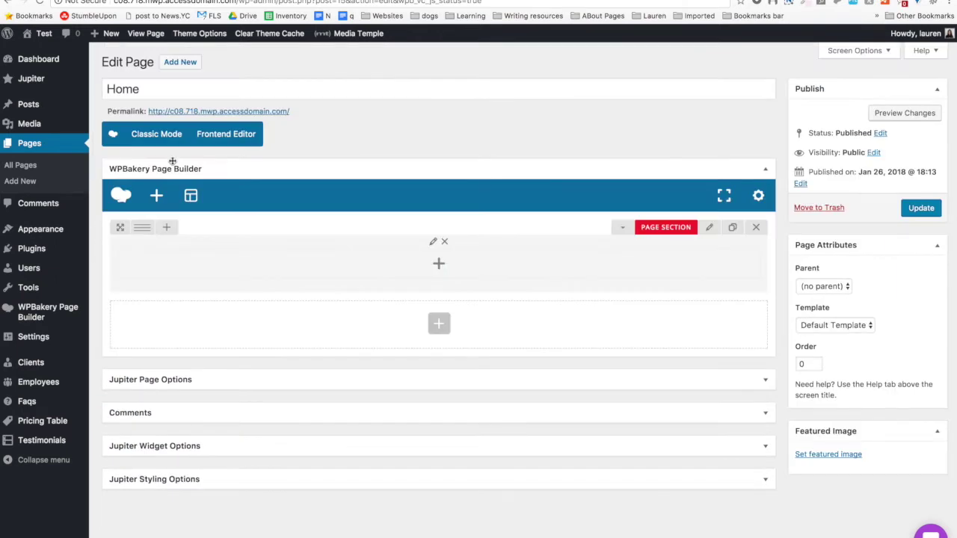
Add a Row element inside the Page Section.
left_click(448, 278)
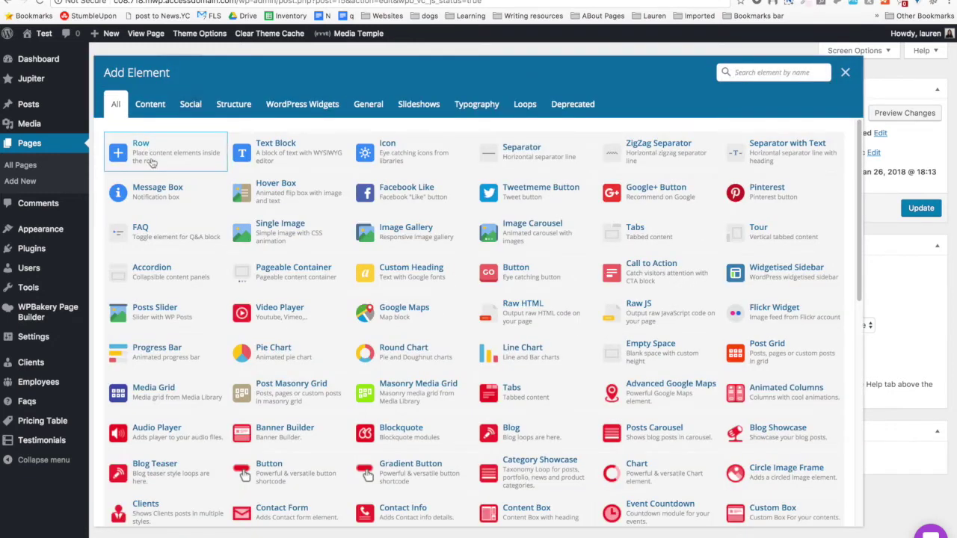
left_click(152, 161)
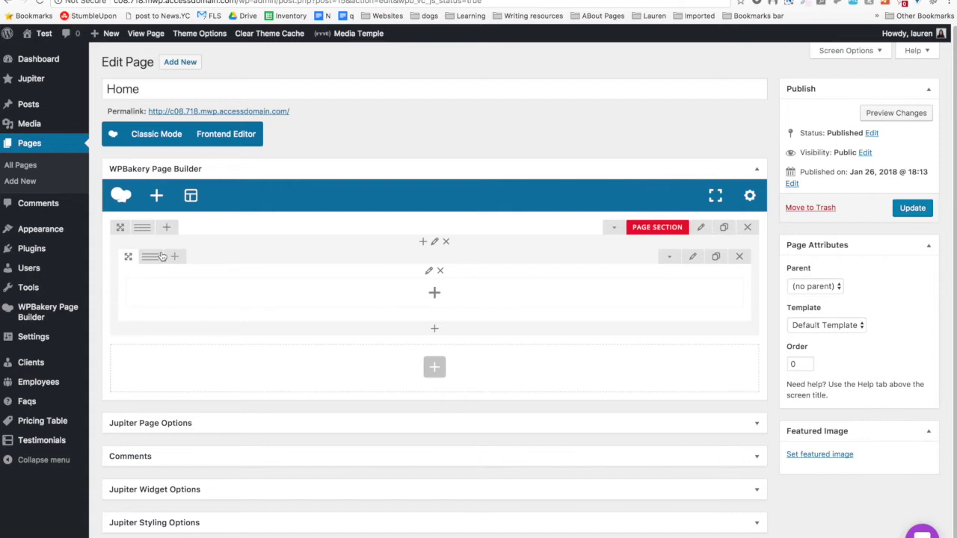
Collapse and re-expand the Page Section, then open its settings with the pencil icon.
mouse_move(134, 230)
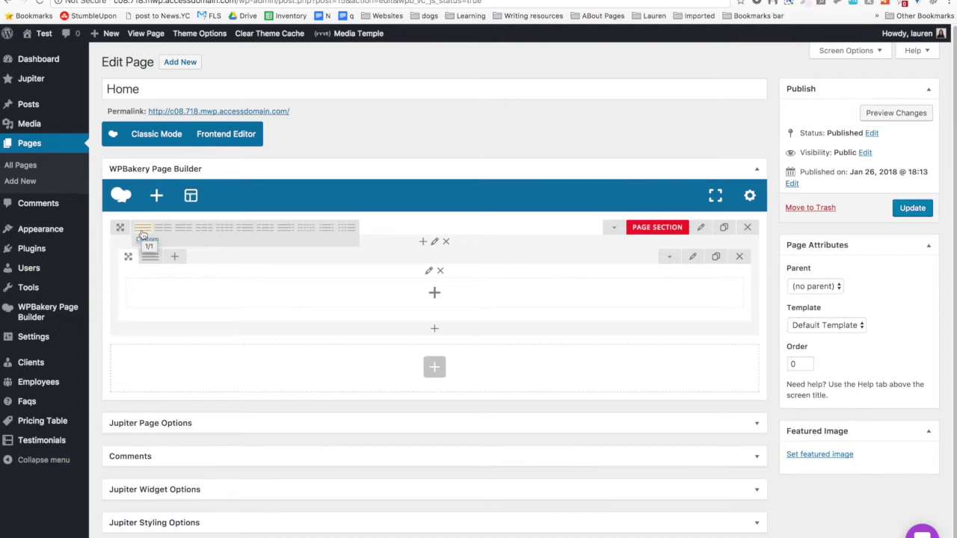
left_click(612, 231)
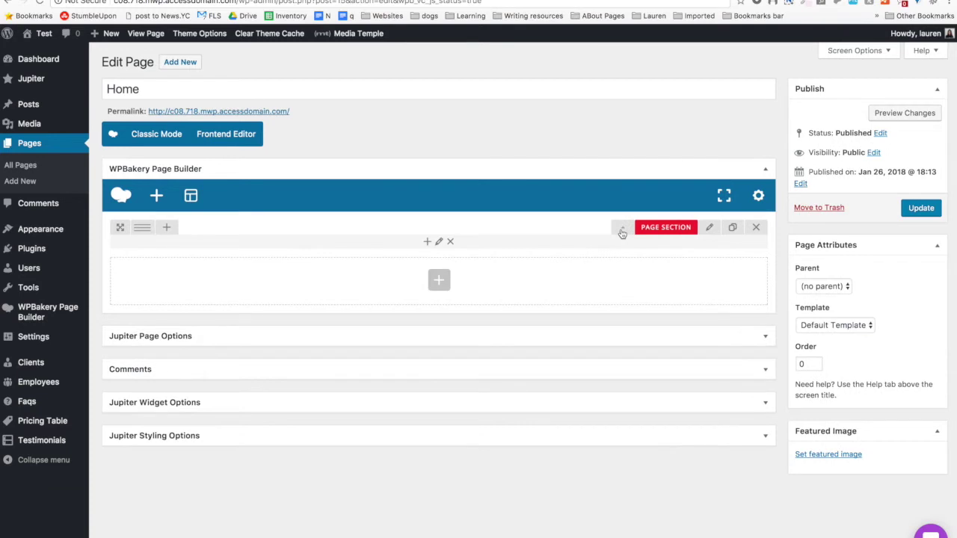
left_click(621, 233)
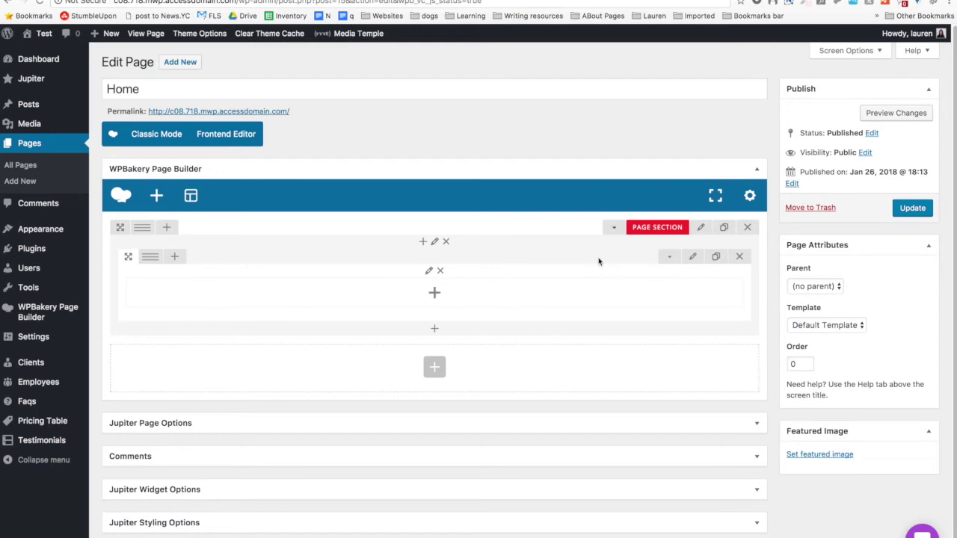
left_click(699, 230)
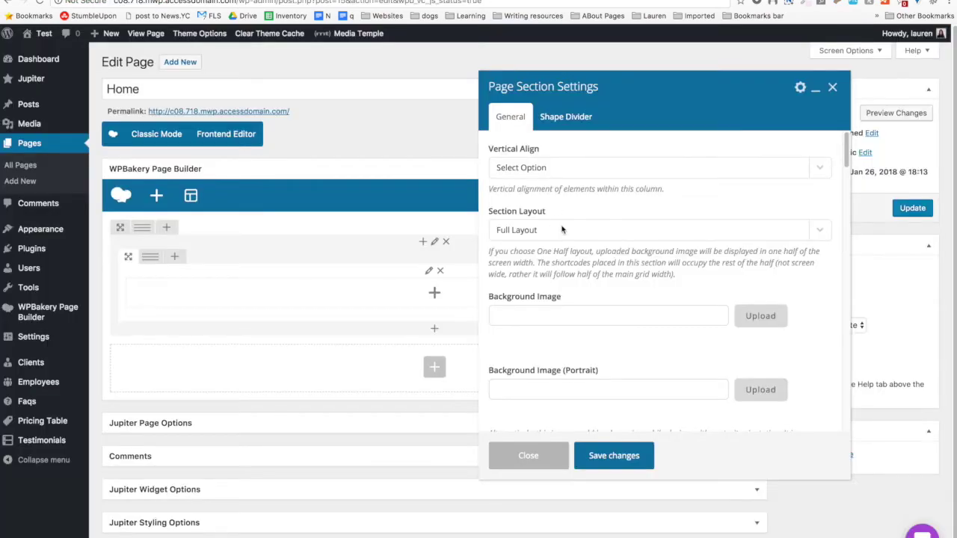
Keep Section Layout at Full Layout and leave vertical alignment unchanged.
left_click(566, 230)
left_click(565, 230)
left_click(559, 167)
left_click(559, 165)
scroll(636, 217, "down", 4)
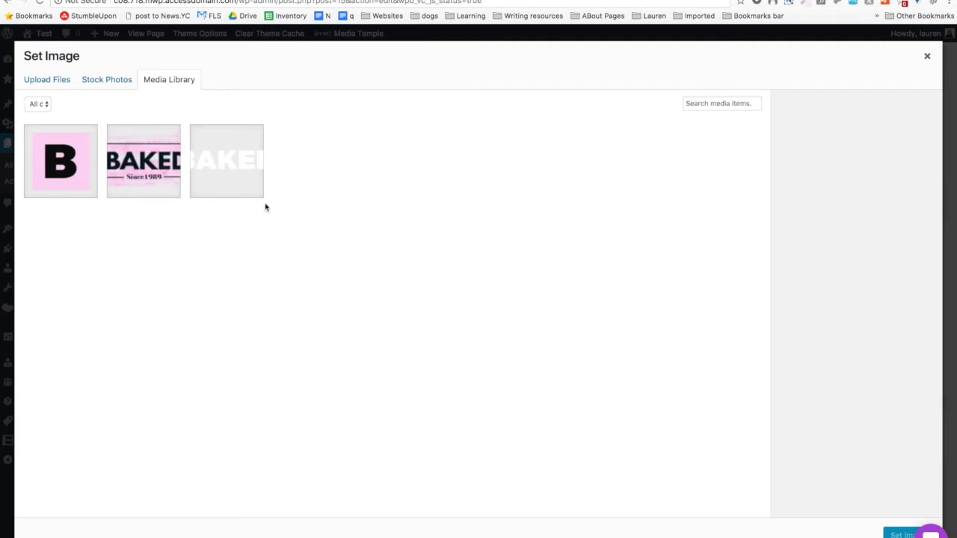
Start a background image upload and preview Depositphotos files on the computer.
left_click(60, 83)
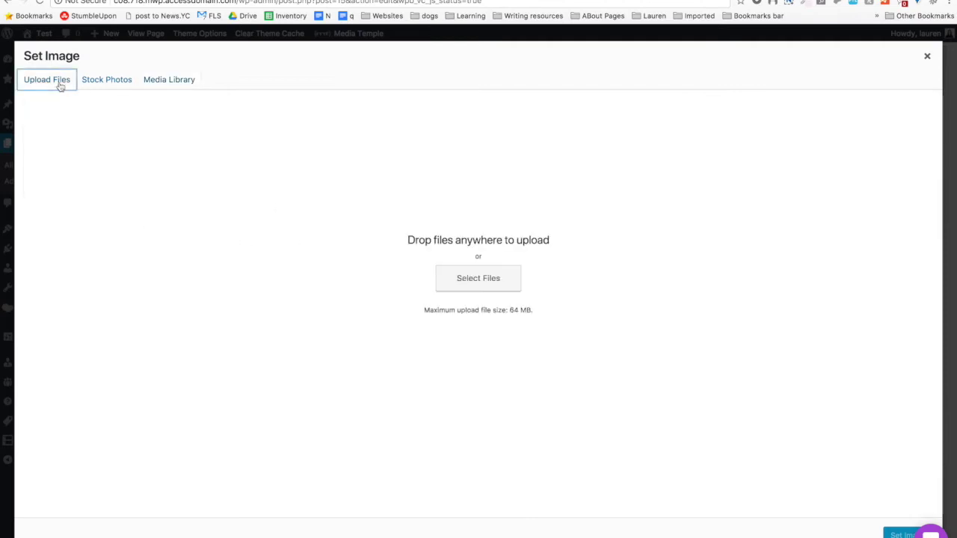
left_click(462, 287)
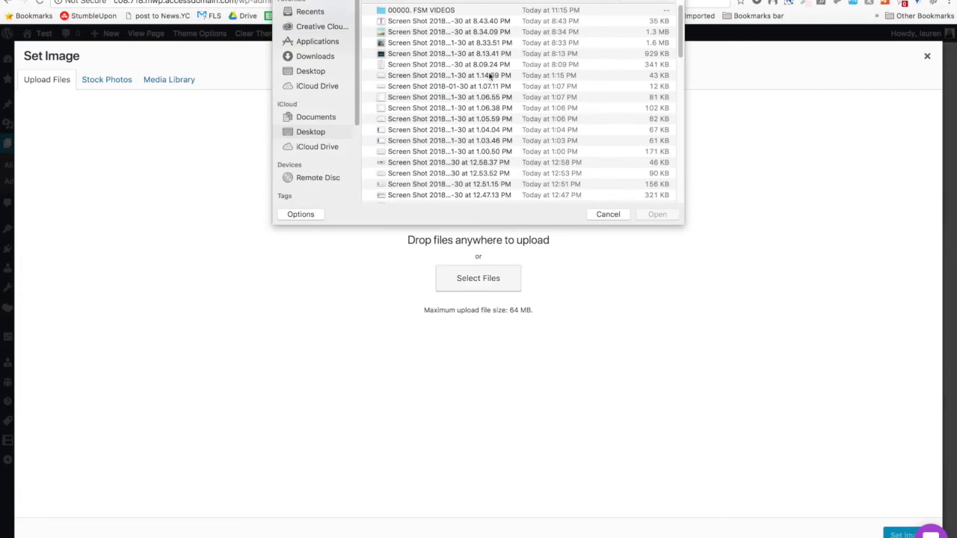
scroll(513, 105, "down", 20)
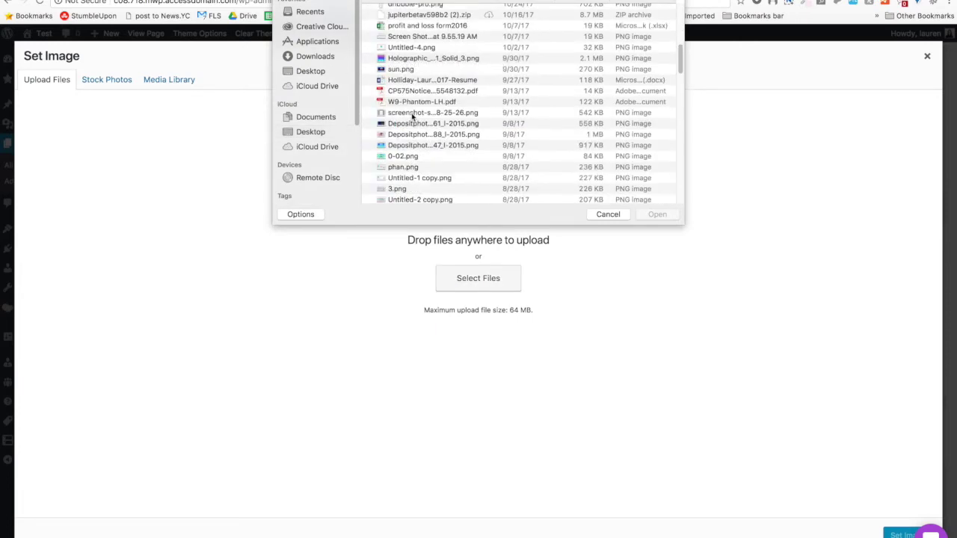
scroll(412, 70, "down", 5)
scroll(412, 71, "up", 5)
left_click(441, 138)
key("space")
left_click(145, 88)
Compare neighbouring Depositphotos images and upload the chosen PNG to the media library.
key("Up")
key("space")
key("space")
left_click(403, 160)
key("space")
key("space")
right_click(433, 150)
left_click(463, 187)
left_click(143, 89)
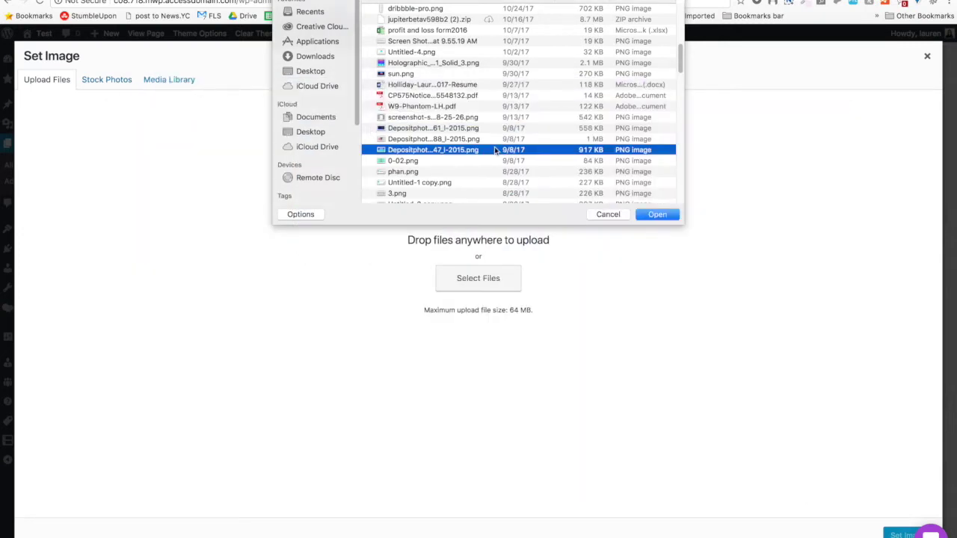
key("Return")
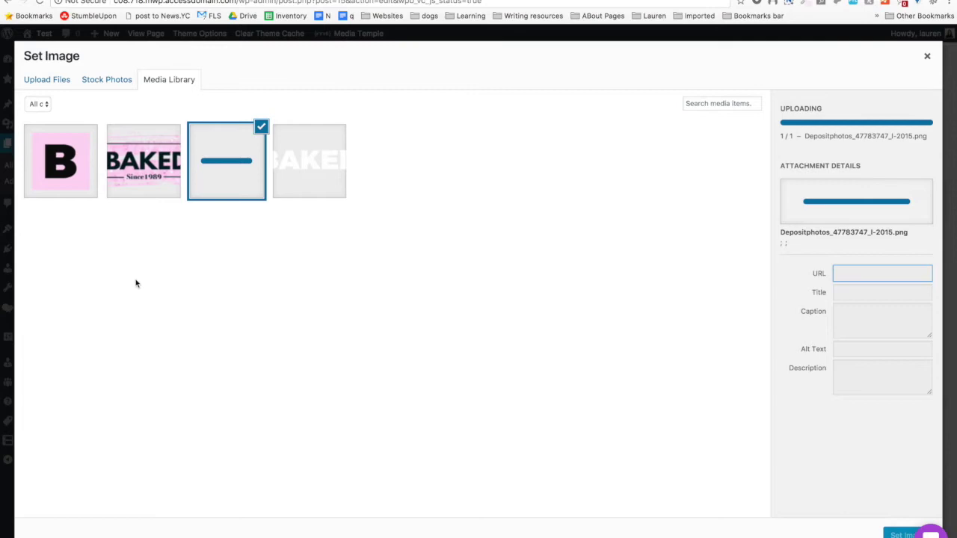
key("super+t")
Open shutterstock.com in a new tab.
type("depo")
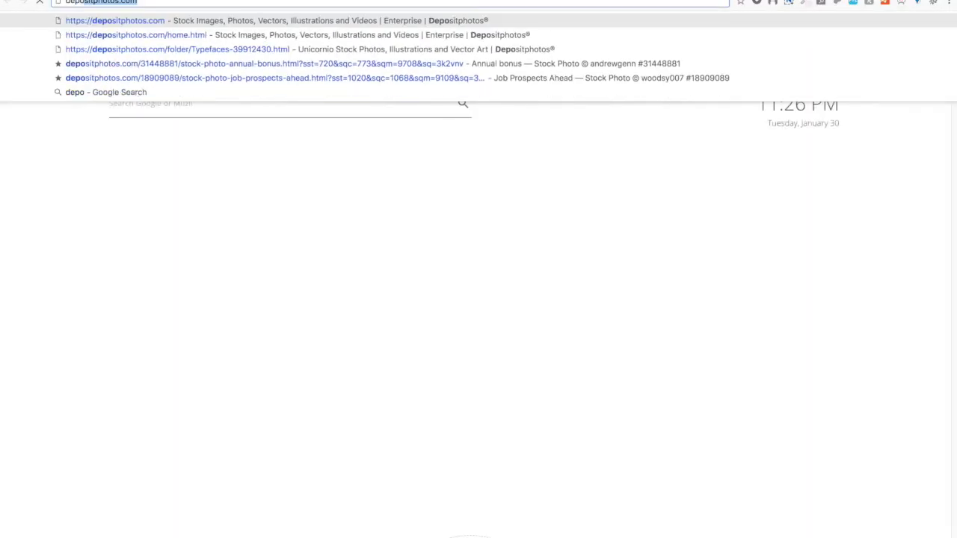
key("Escape")
key("super+t")
type("shutter")
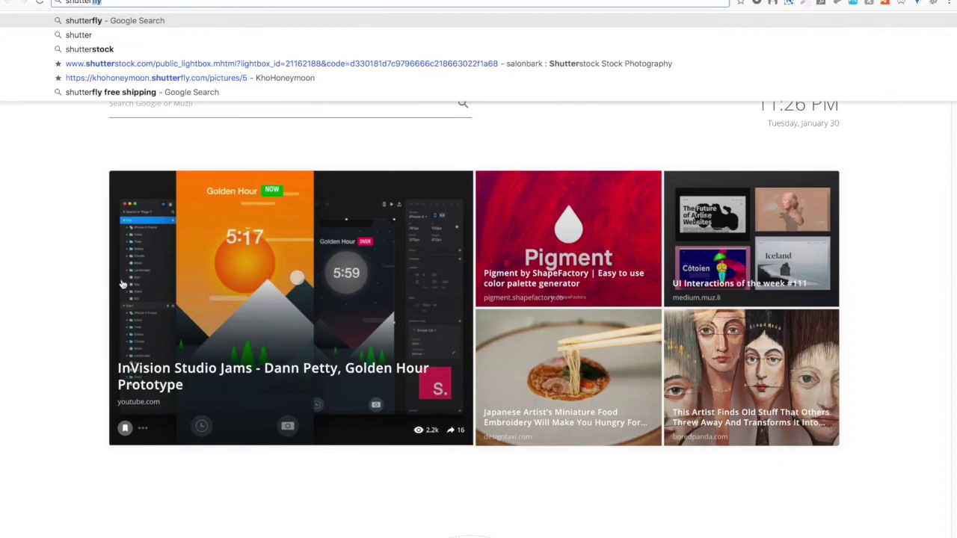
type("stock.com")
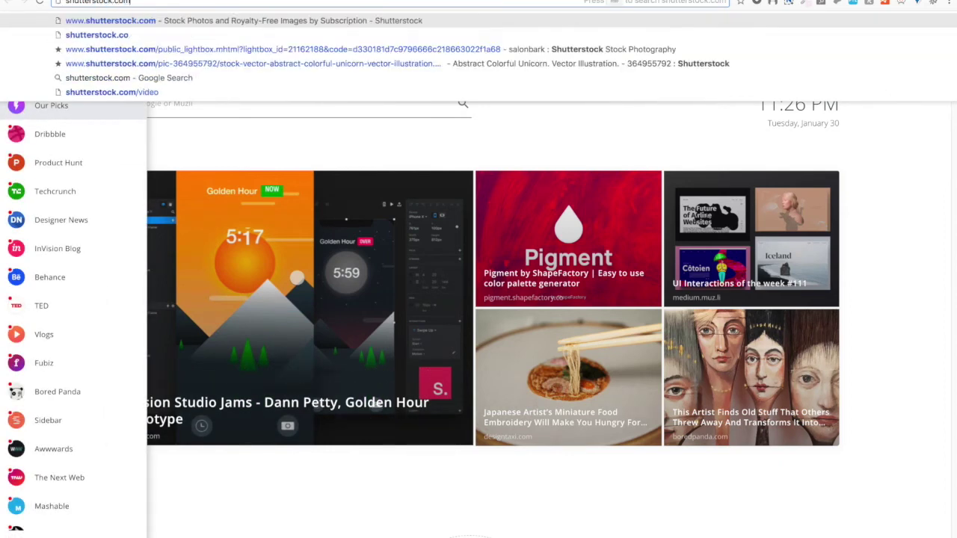
key("Return")
Load unsplash.com, then twenty20.com in another new tab.
key("super+l")
type("unspa")
type("sh.com/search/photos/des")
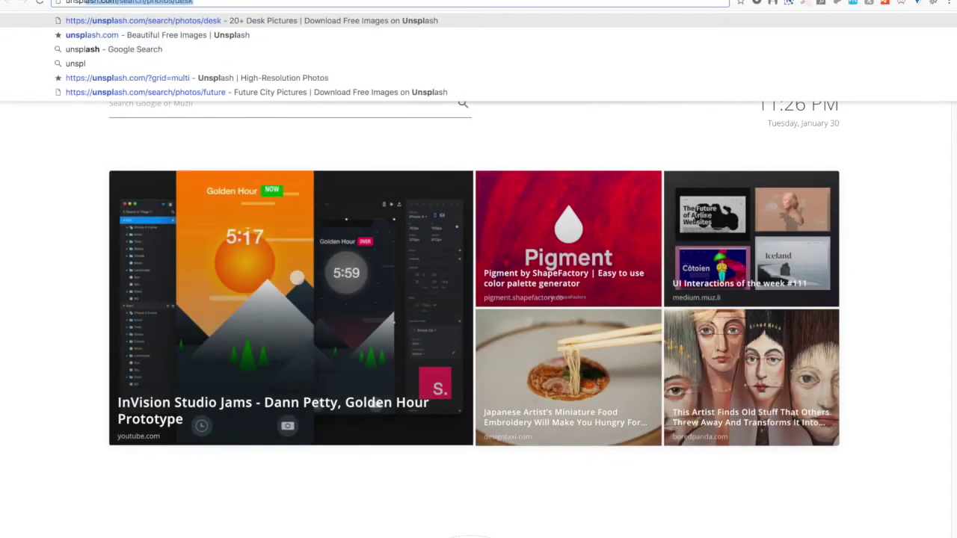
key("Tab")
key("BackSpace")
key("Return")
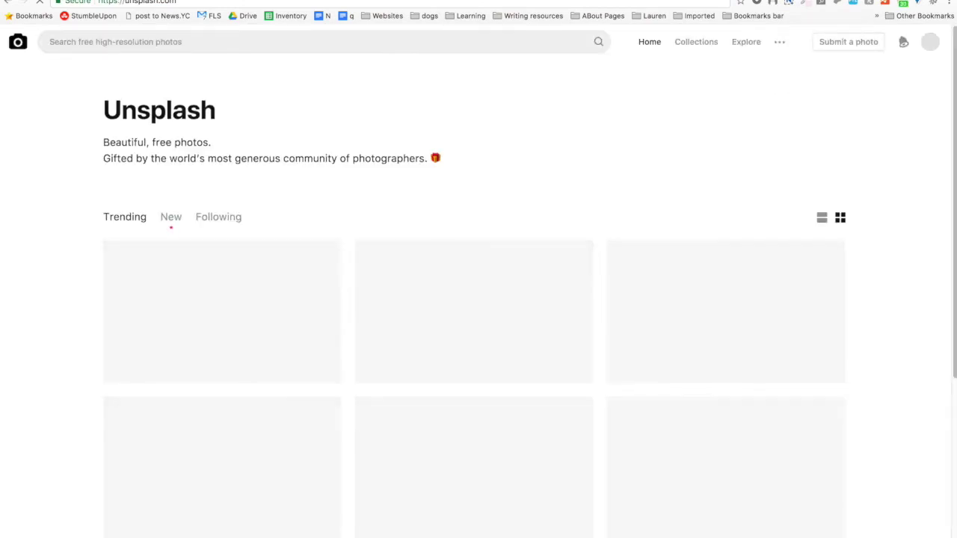
key("ctrl+t")
type("twenty20")
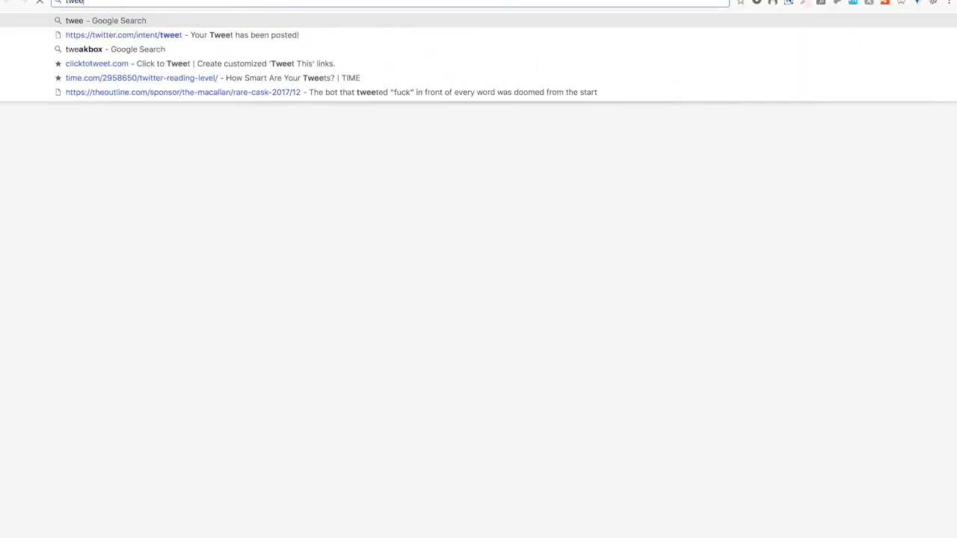
key("Return")
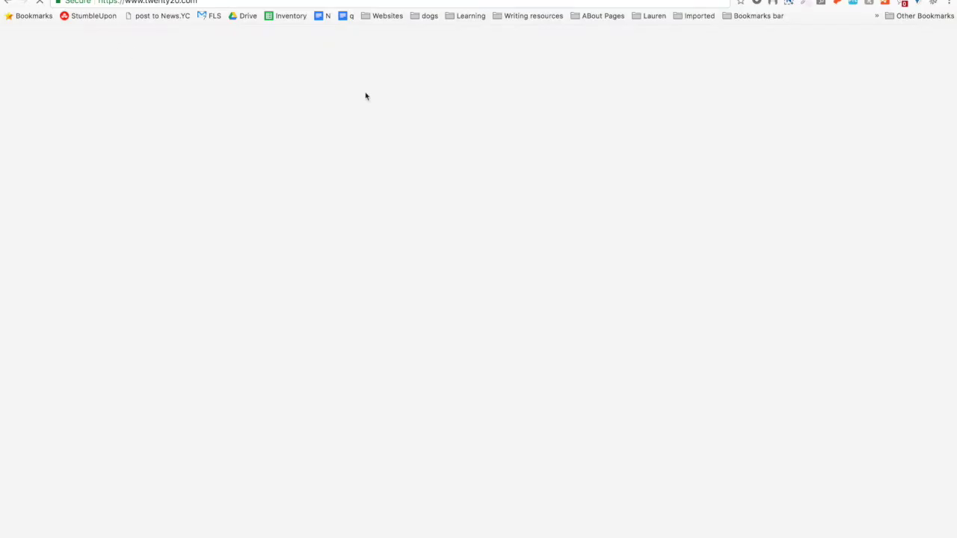
Go to the signed-in Depositphotos account home page.
left_click(624, 16)
left_click(436, 122)
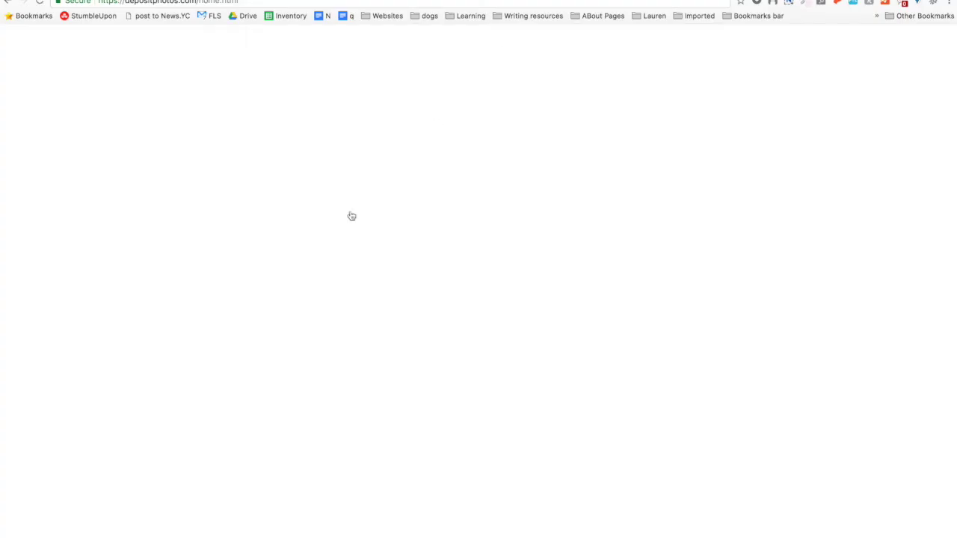
scroll(55, 241, "down", 3)
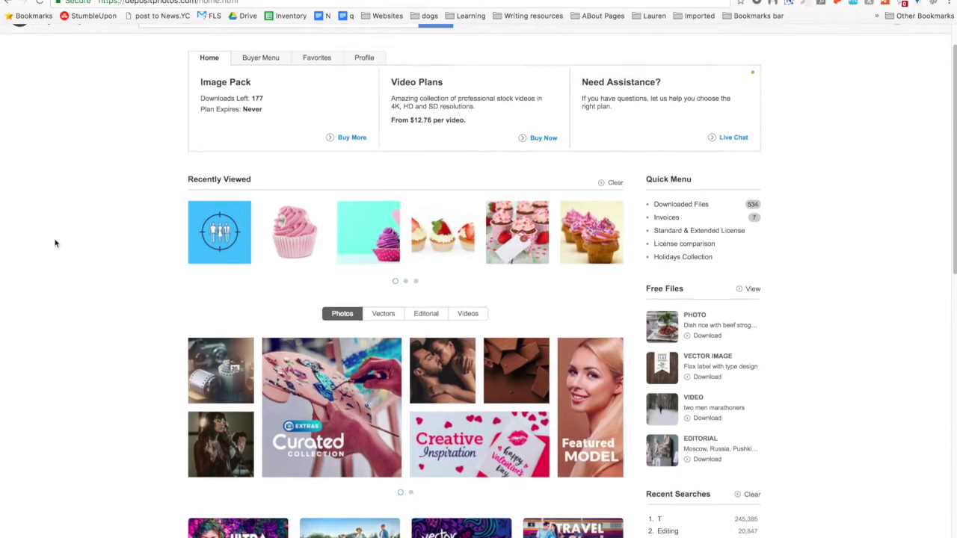
scroll(55, 243, "up", 3)
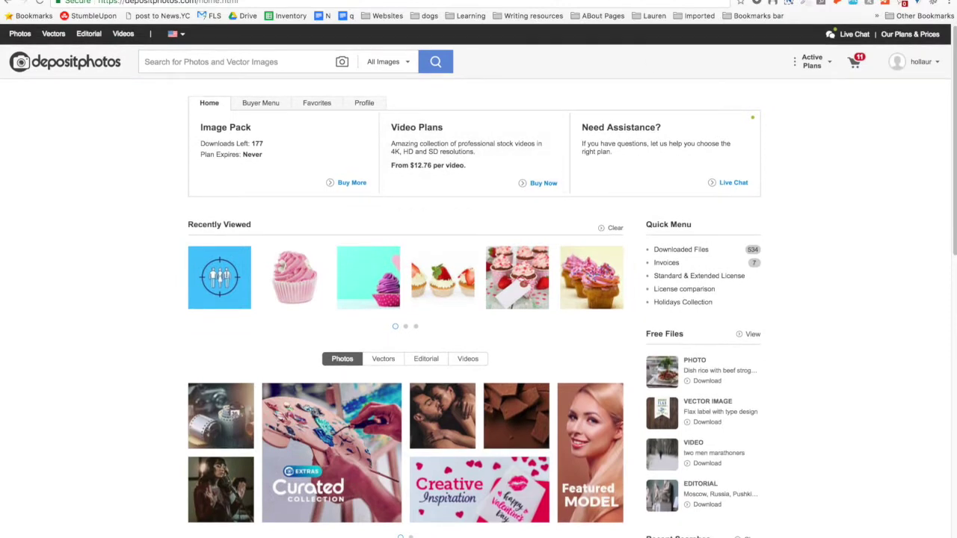
Cycle through the Shutterstock, Unsplash, Twenty20, Depositphotos and RateGravity tabs.
key("ctrl+Tab")
scroll(82, 292, "down", 4)
scroll(82, 291, "up", 4)
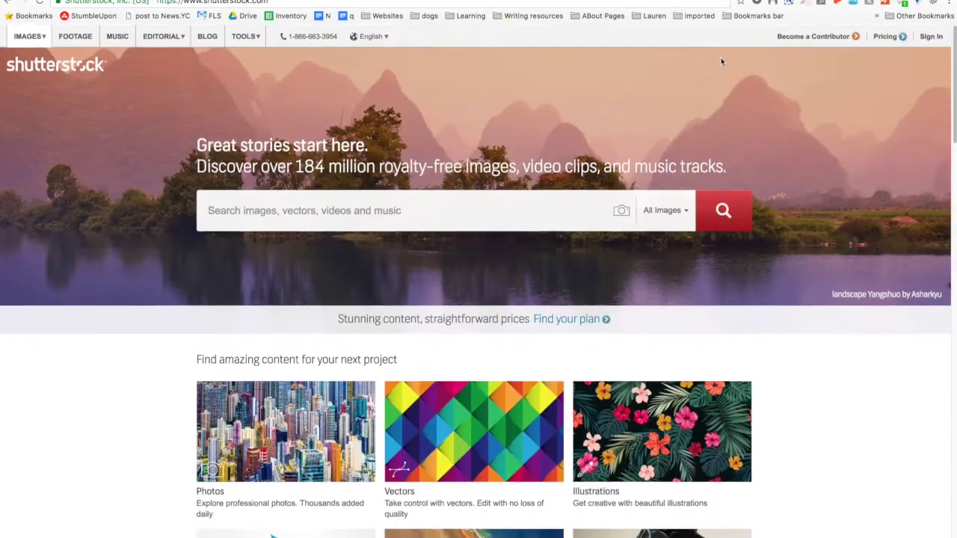
key("ctrl+Tab")
scroll(164, 217, "down", 7)
scroll(161, 215, "down", 6)
key("ctrl+Tab")
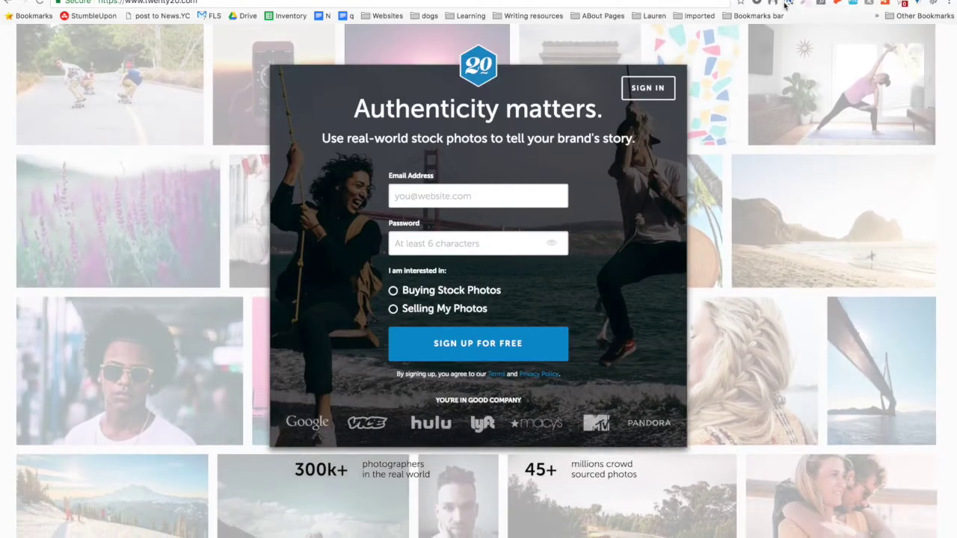
key("ctrl+shift+Tab")
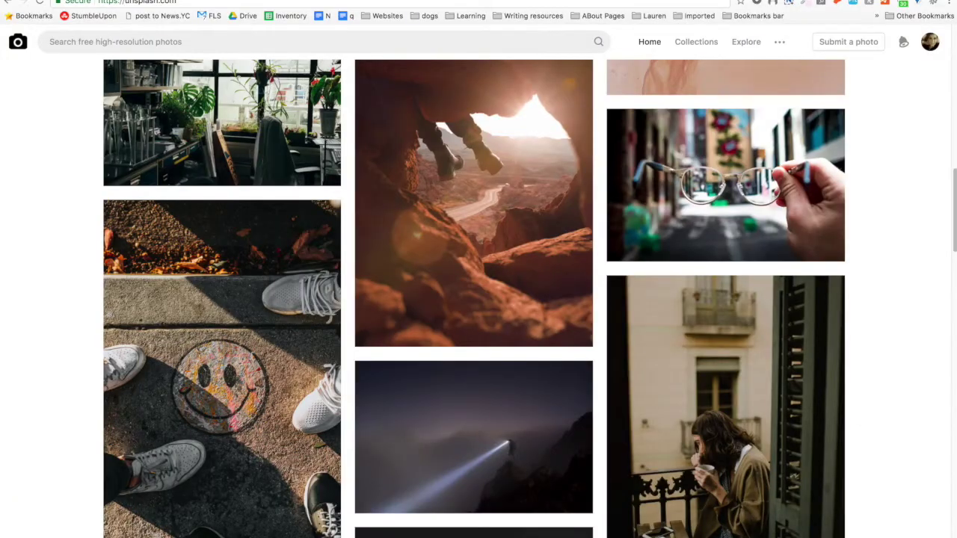
key("ctrl+shift+Tab")
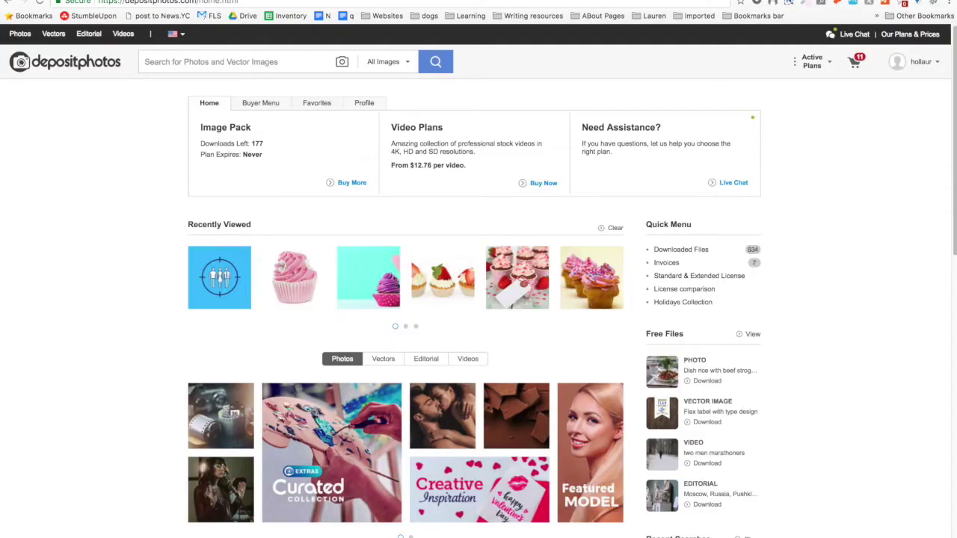
key("ctrl+shift+Tab")
key("ctrl+shift+Tab")
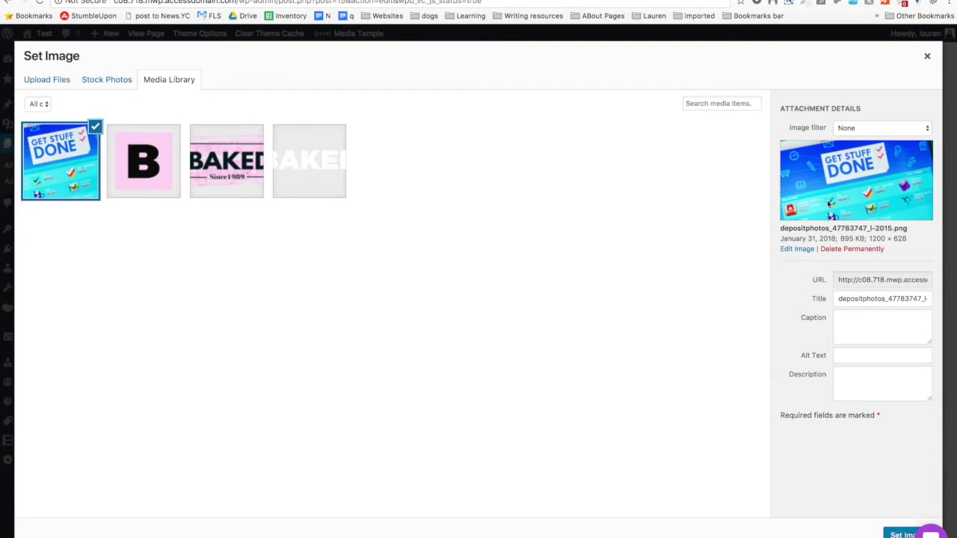
Set the uploaded image's title, alt text and description to 'get stuff done'.
triple_click(871, 302)
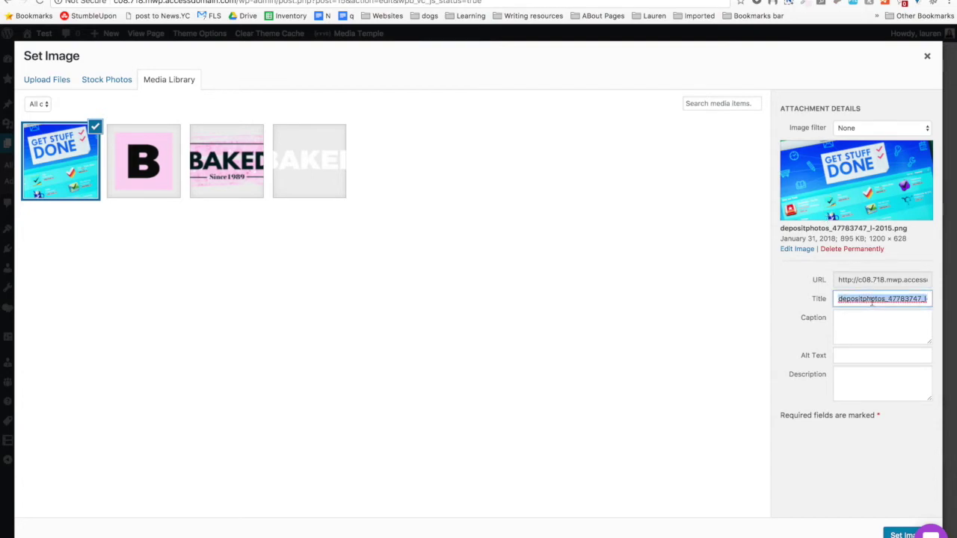
type("get stuff done")
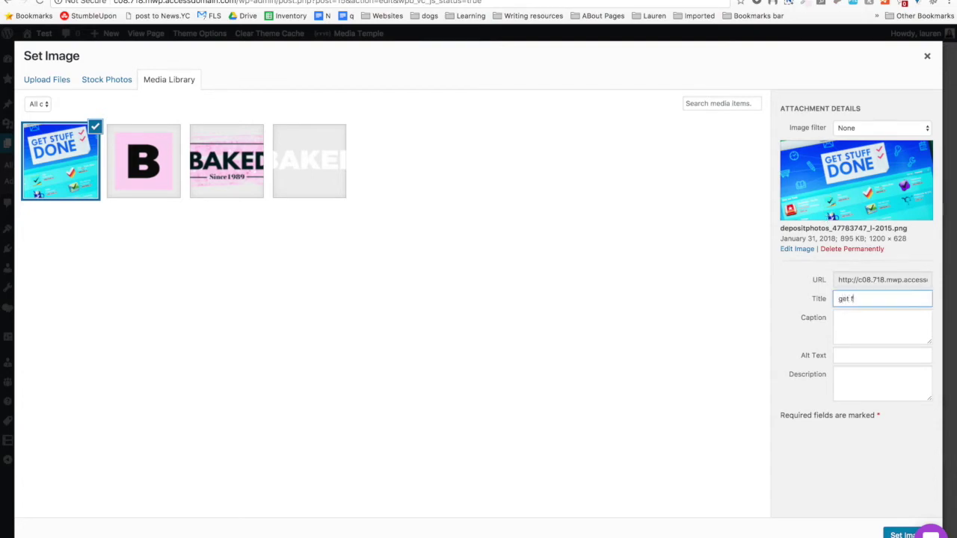
triple_click(884, 299)
key("ctrl+c")
left_click(868, 355)
key("ctrl+v")
left_click(869, 378)
key("ctrl+v")
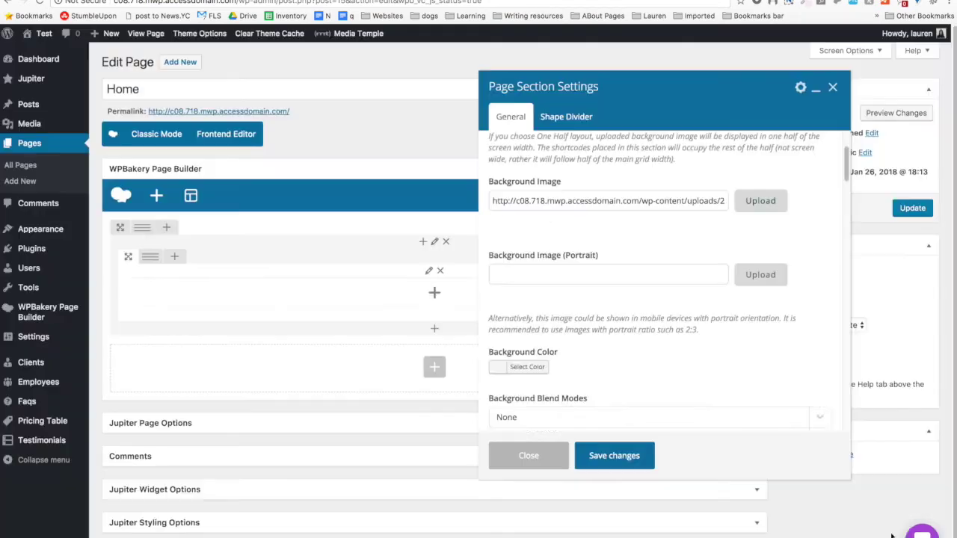
Use the 'get stuff done' image as the section's background image.
left_click(893, 534)
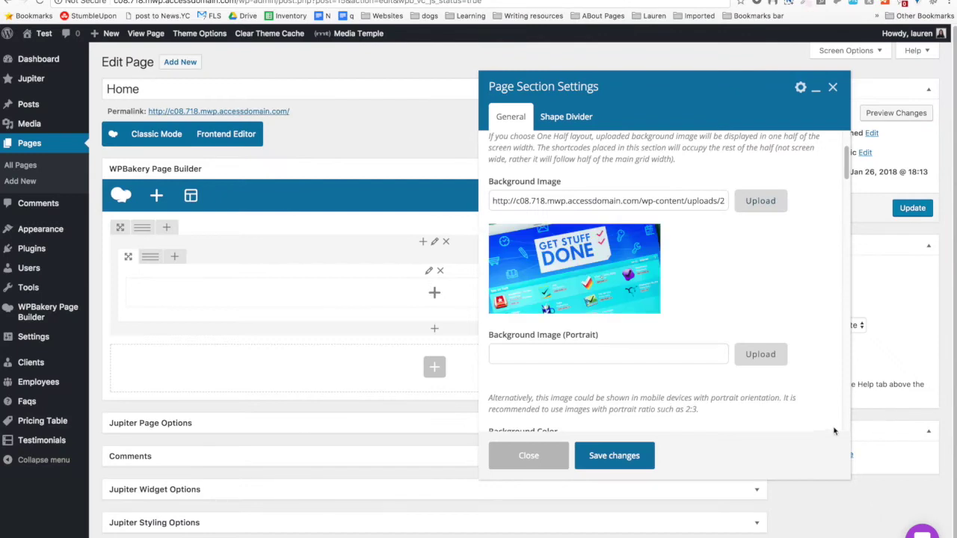
scroll(658, 379, "down", 4)
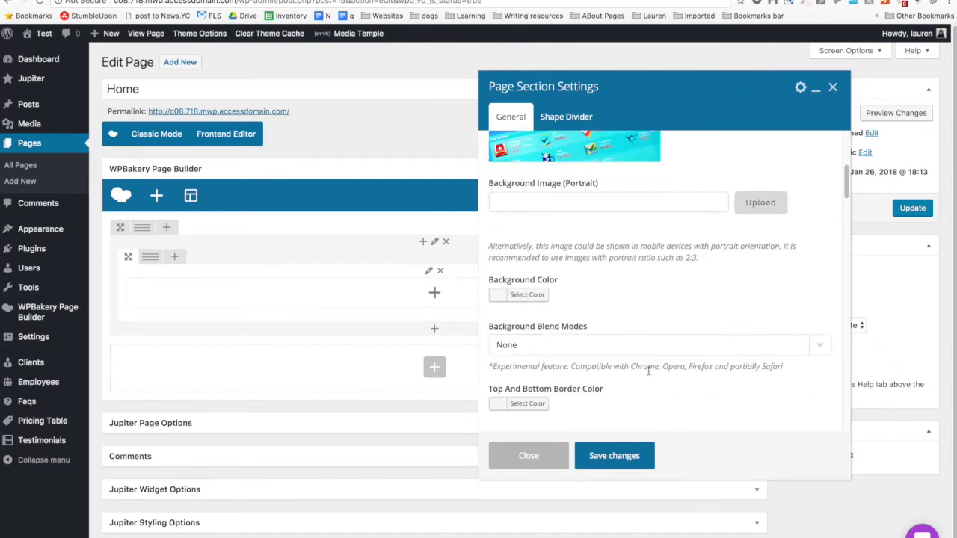
scroll(650, 351, "up", 1)
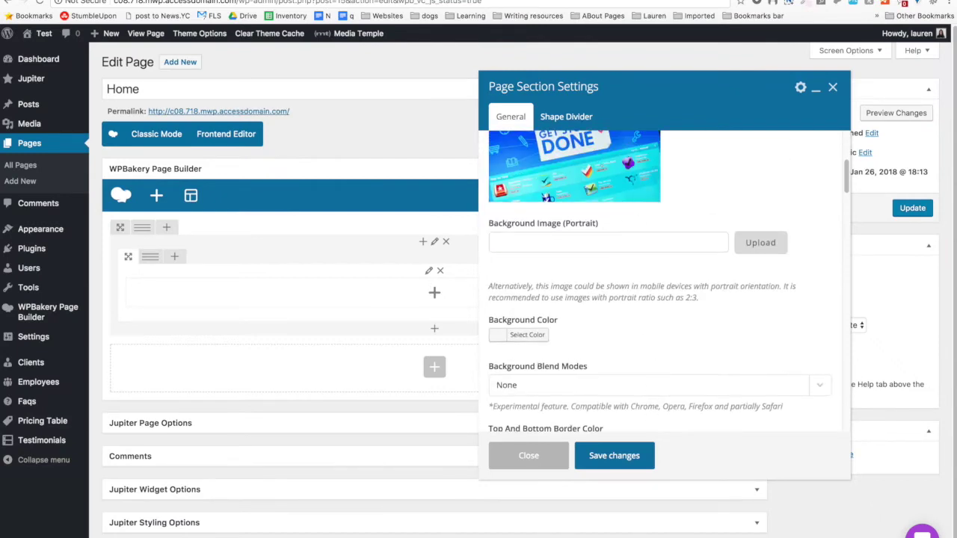
Reopen the background image chooser, cancel the file browse, and show Stock Photos.
left_click(759, 242)
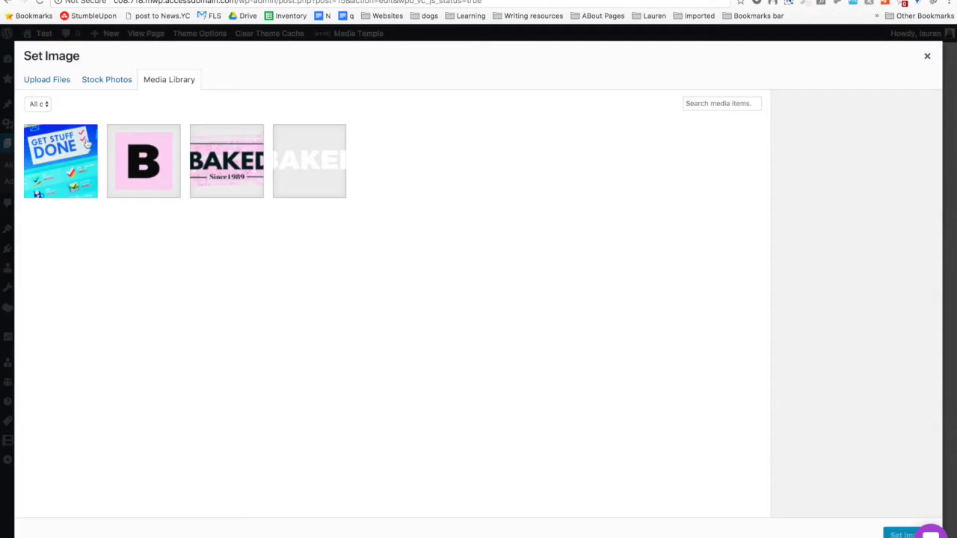
left_click(927, 56)
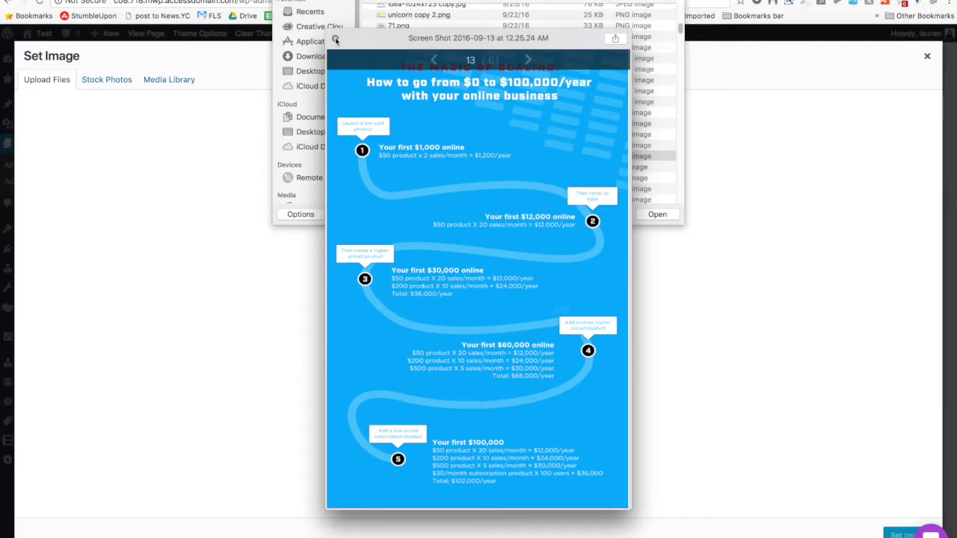
left_click(336, 40)
scroll(422, 94, "down", 5)
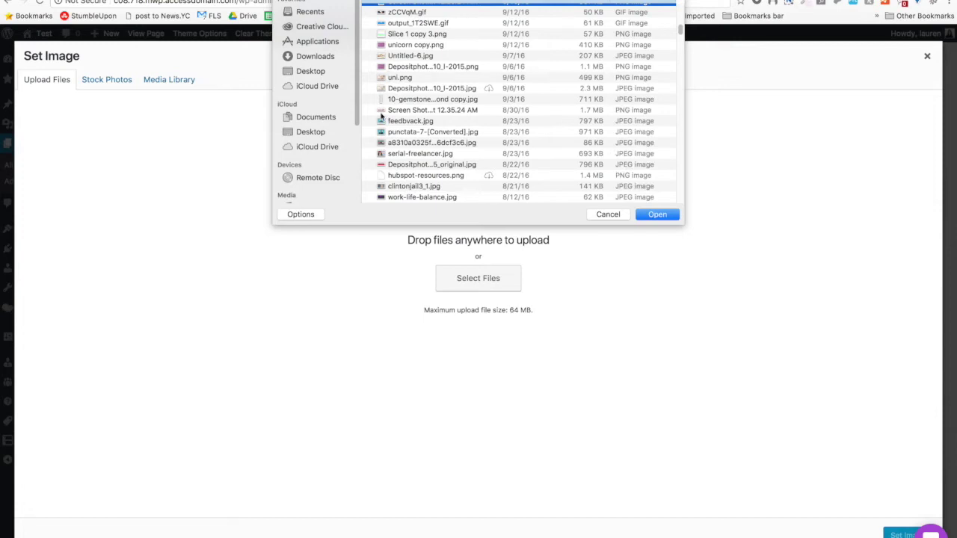
scroll(380, 116, "down", 5)
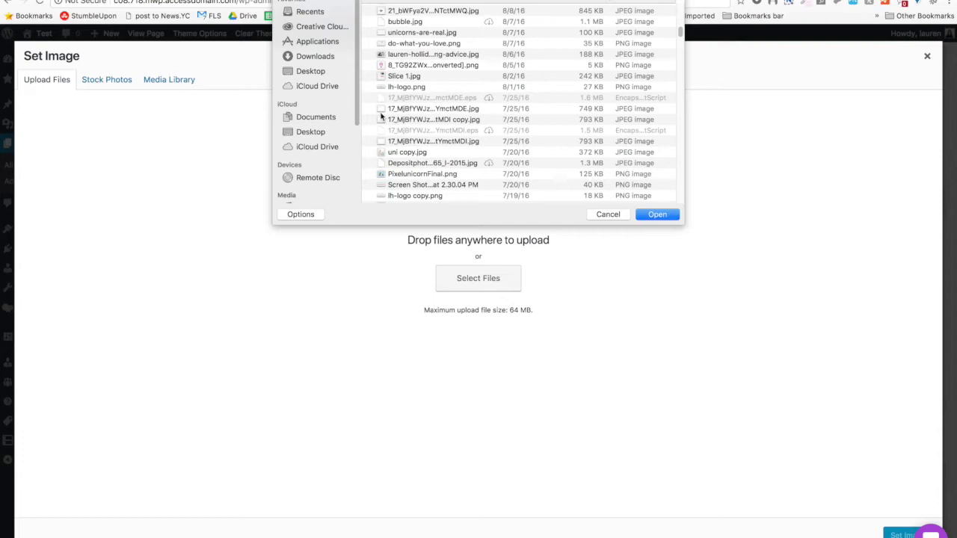
scroll(380, 116, "down", 10)
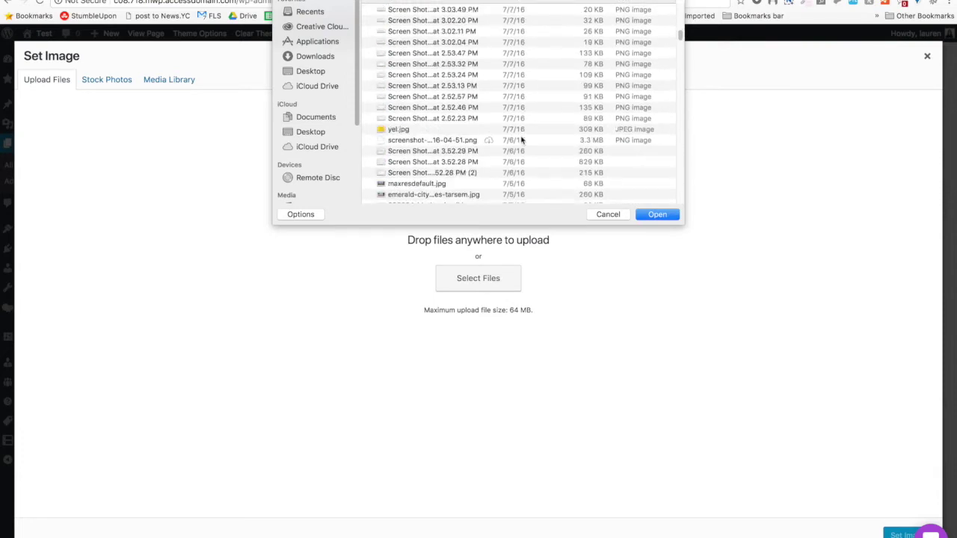
scroll(521, 140, "down", 5)
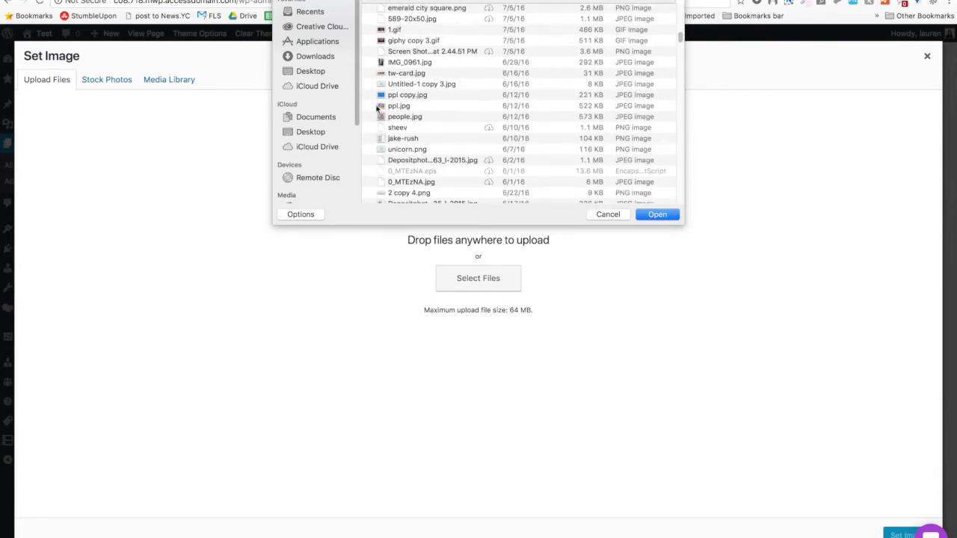
left_click(614, 216)
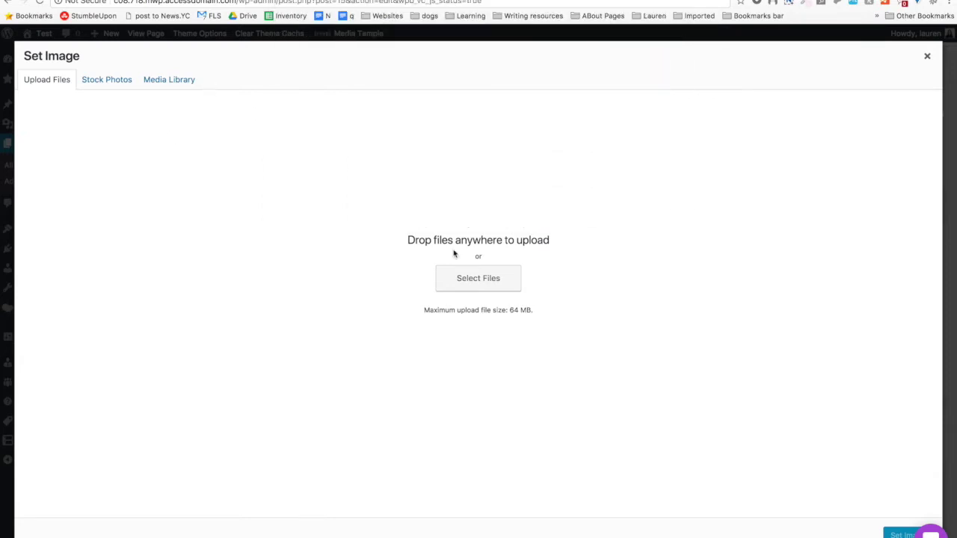
left_click(116, 80)
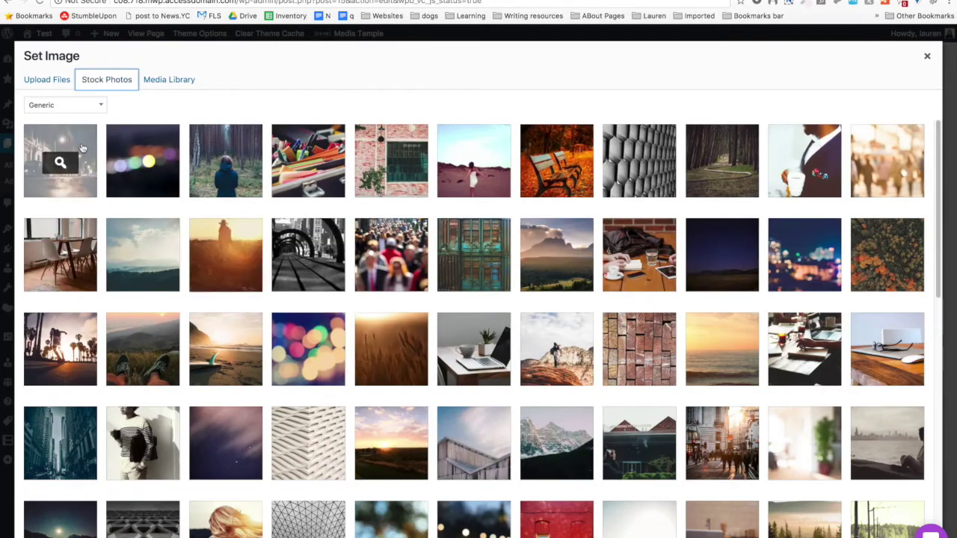
Preview the smoothie and red corrugated roof stock photos, then close Set Image unchosen.
scroll(142, 310, "down", 15)
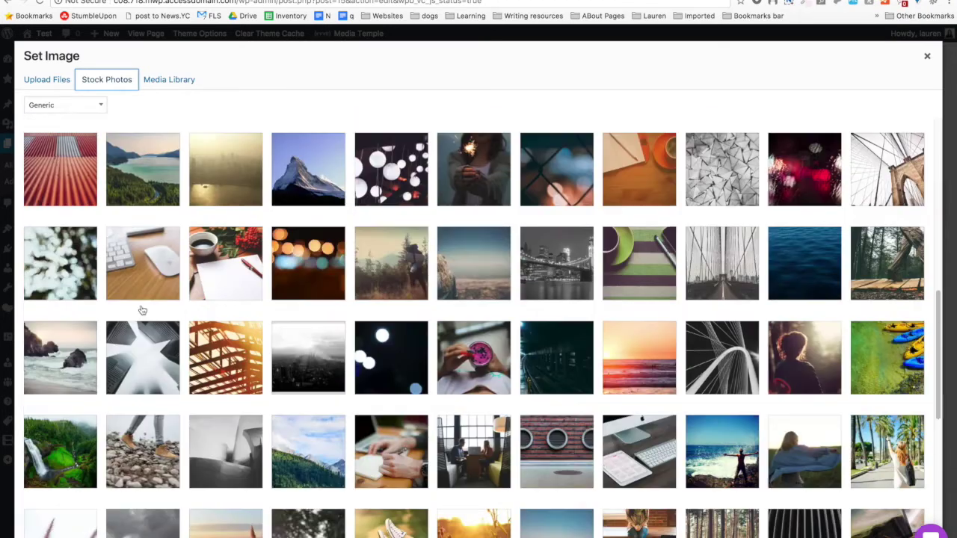
scroll(142, 309, "up", 3)
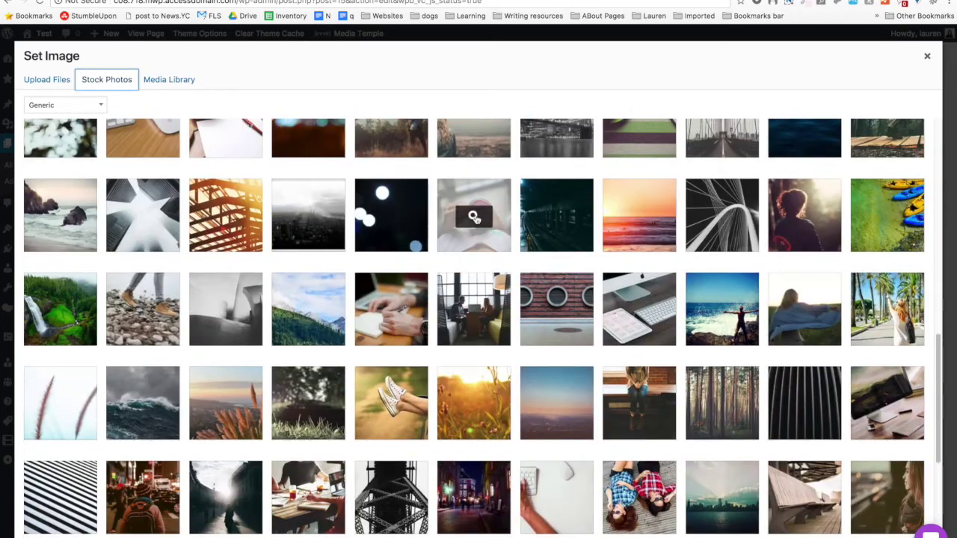
left_click(476, 215)
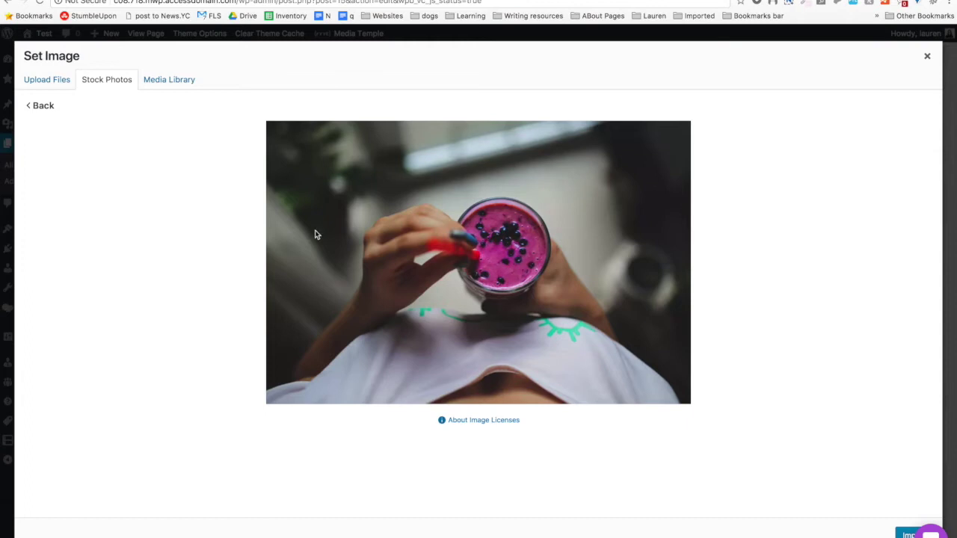
left_click(31, 110)
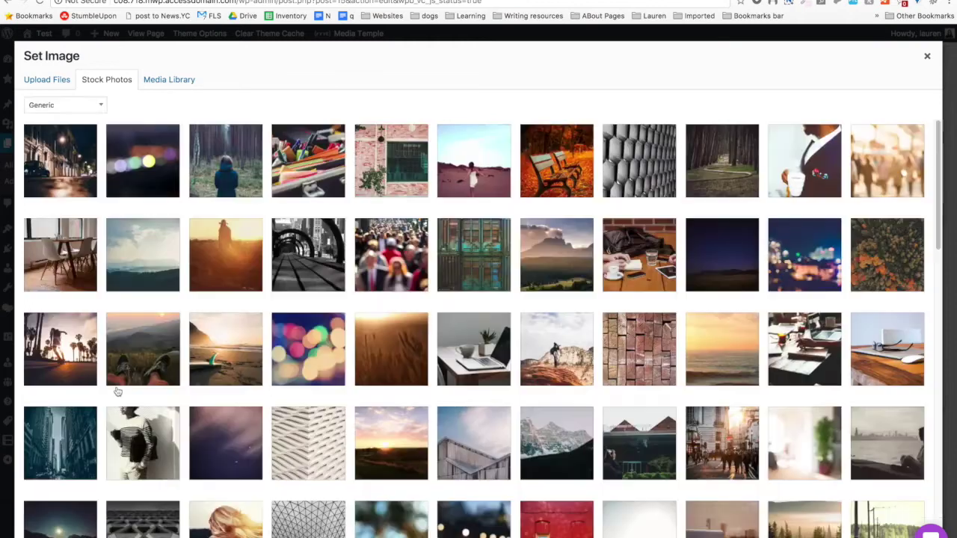
scroll(118, 391, "down", 5)
left_click(34, 258)
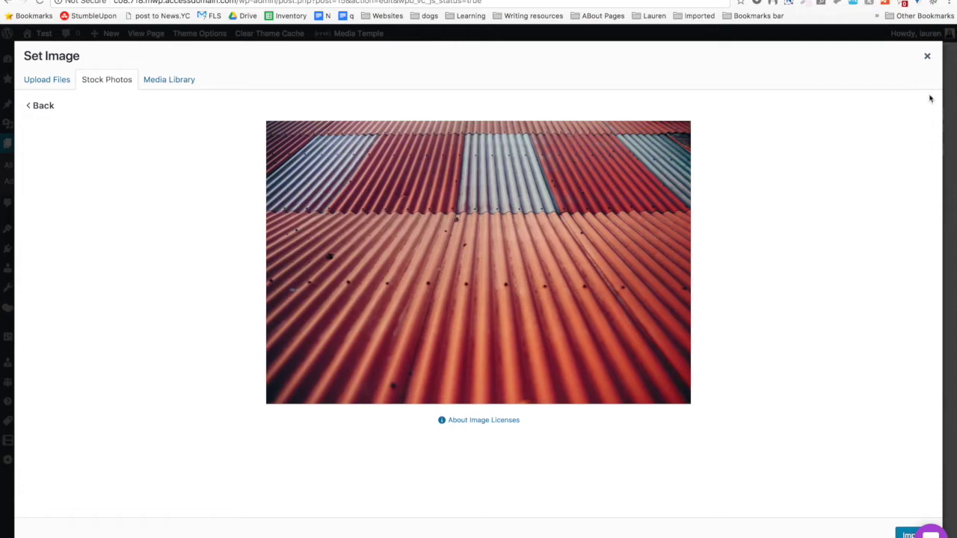
left_click(926, 59)
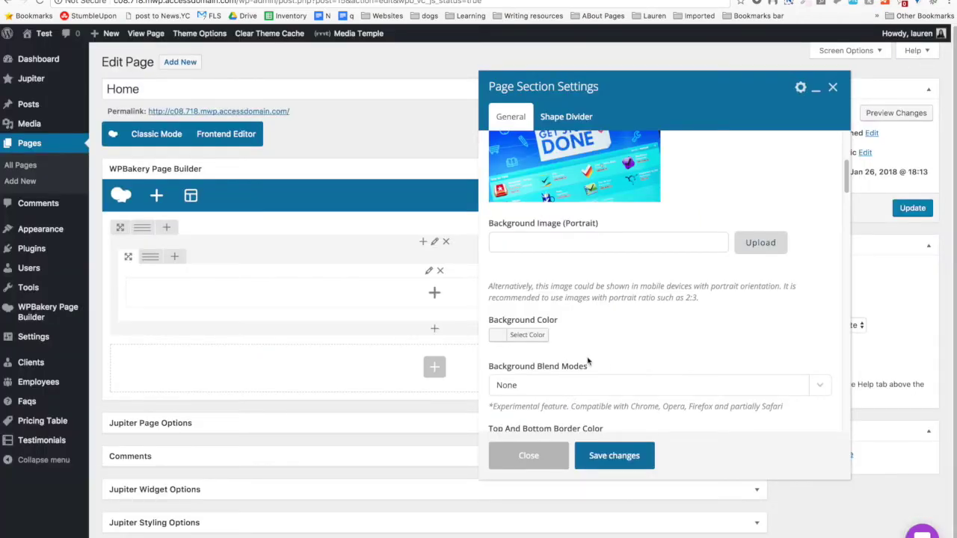
scroll(588, 361, "down", 3)
Set the page section's Background Color to the blue swatch #1e73be.
scroll(587, 361, "down", 1)
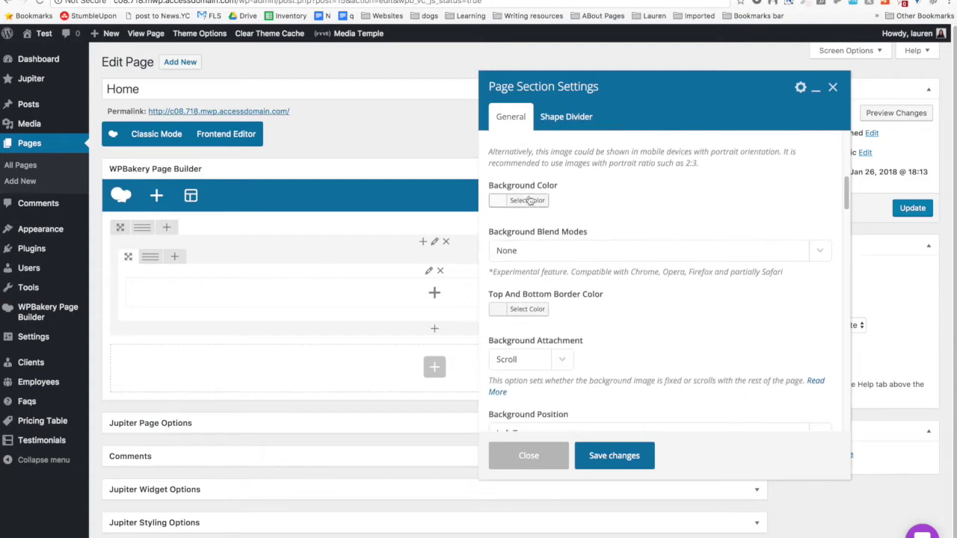
scroll(527, 199, "up", 6)
scroll(528, 199, "down", 4)
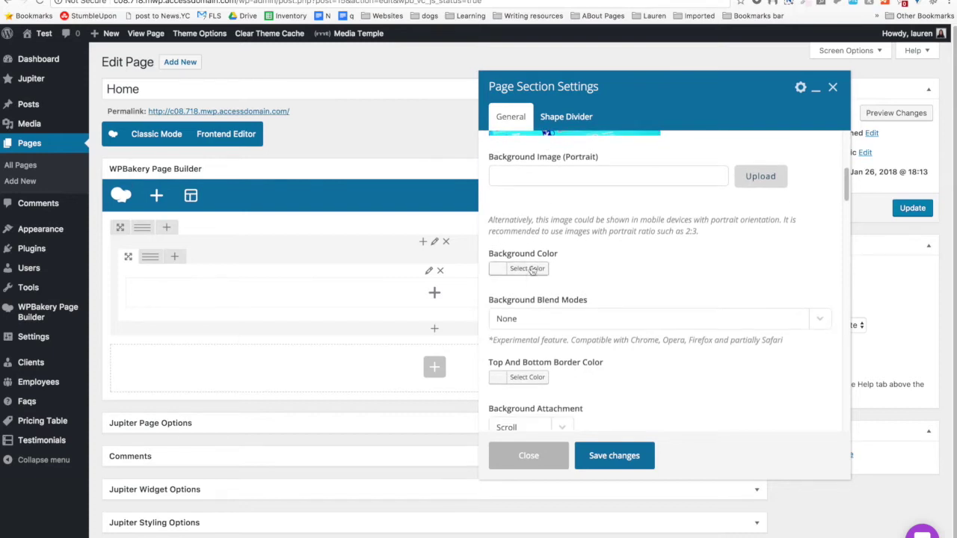
left_click(528, 271)
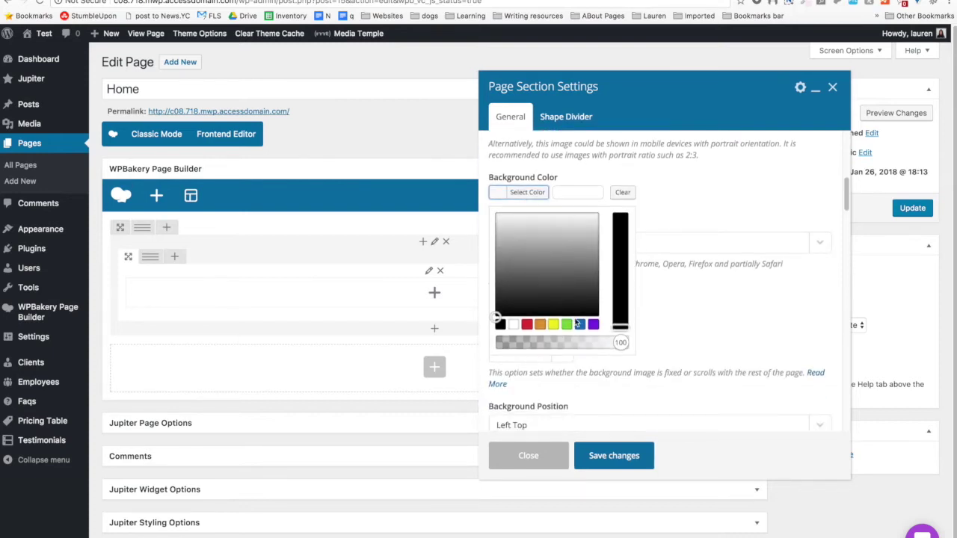
left_click(580, 323)
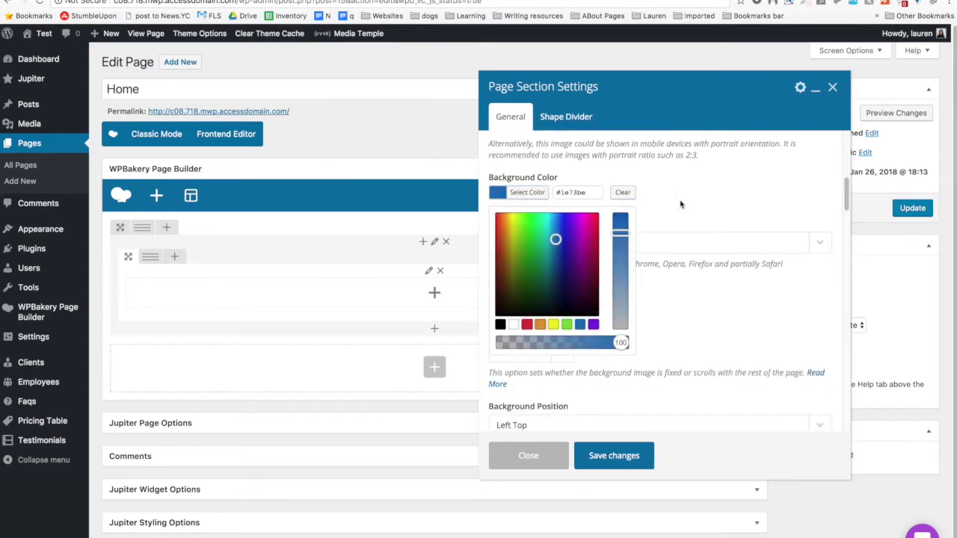
left_click(586, 164)
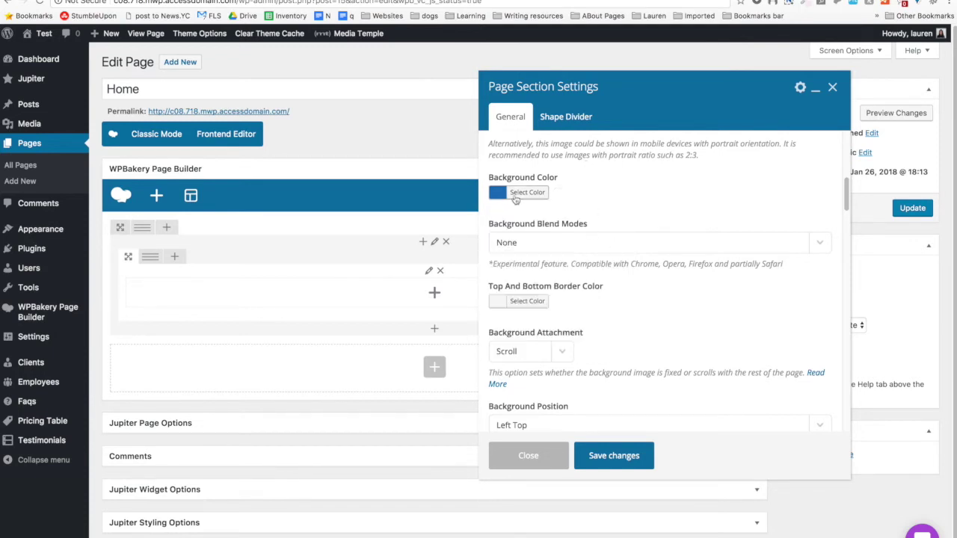
Set the background position to Center Center, leaving the attachment at Scroll.
scroll(551, 234, "down", 1)
scroll(552, 233, "down", 1)
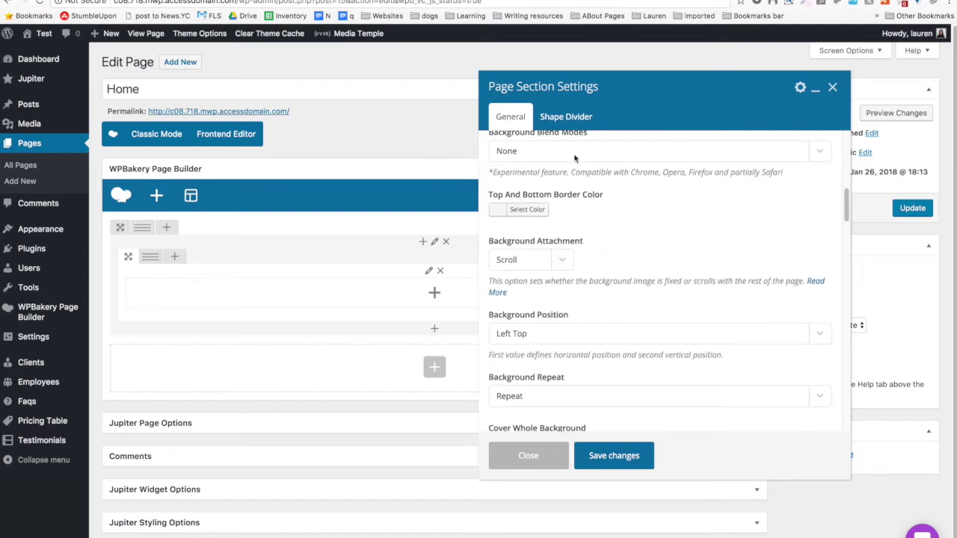
scroll(561, 223, "down", 3)
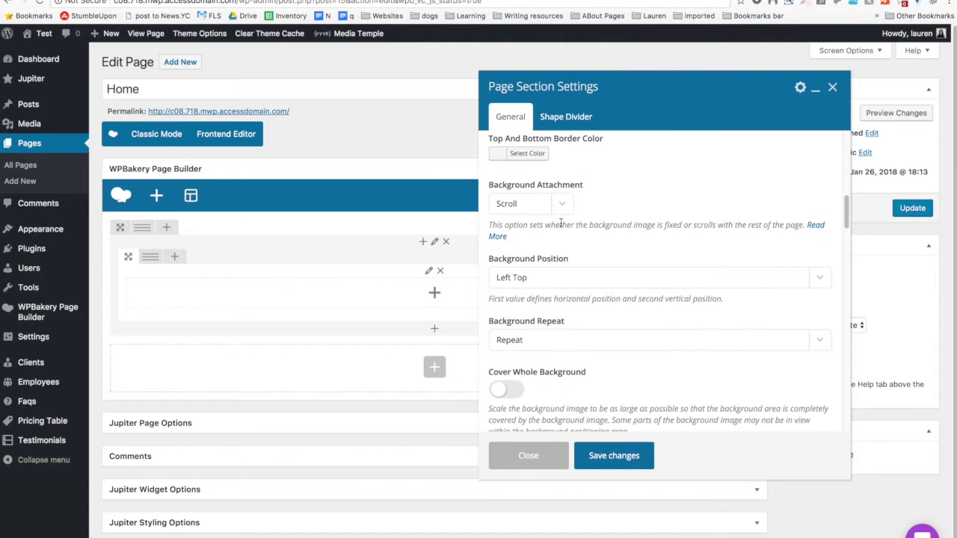
scroll(560, 223, "down", 1)
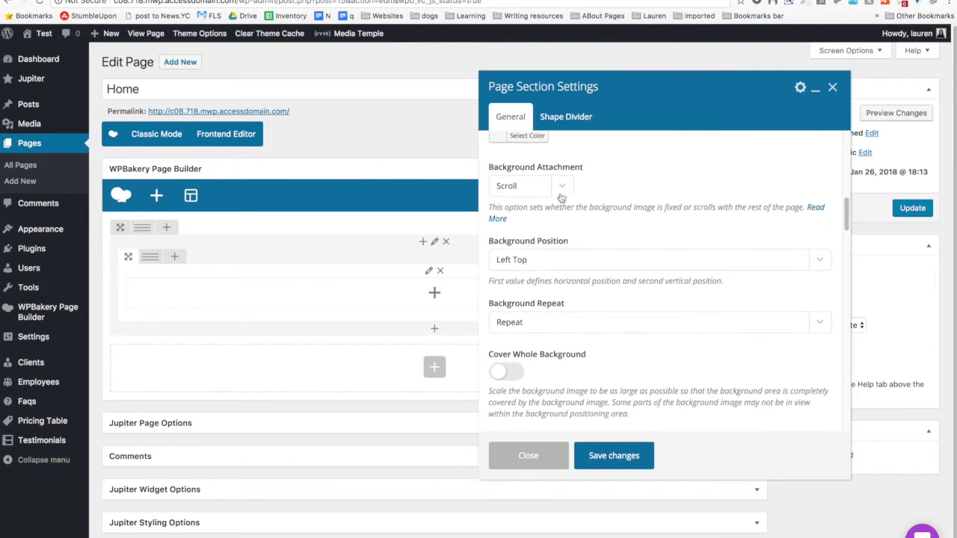
left_click(562, 195)
left_click(618, 166)
left_click(590, 259)
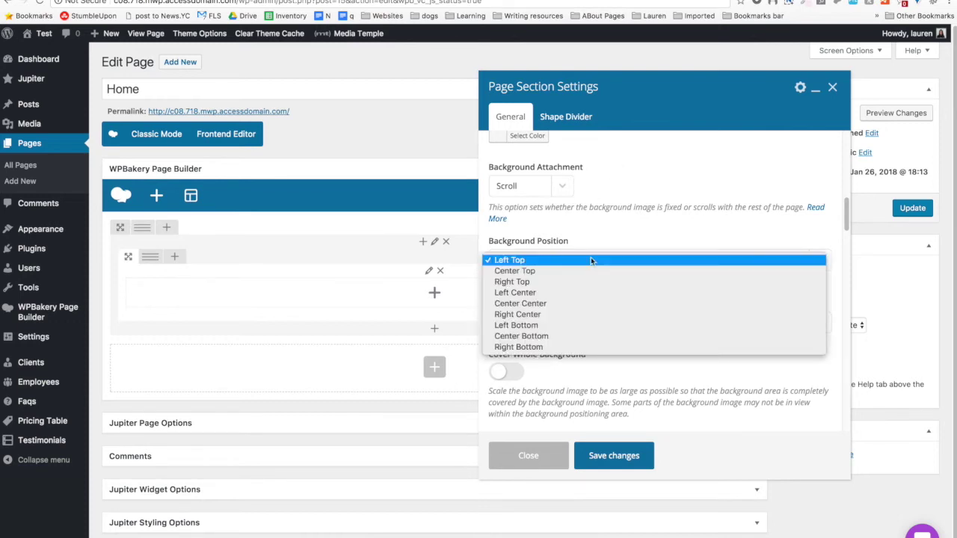
left_click(588, 304)
Switch on Cover Whole Background and Parallax Background for the section.
scroll(588, 310, "down", 1)
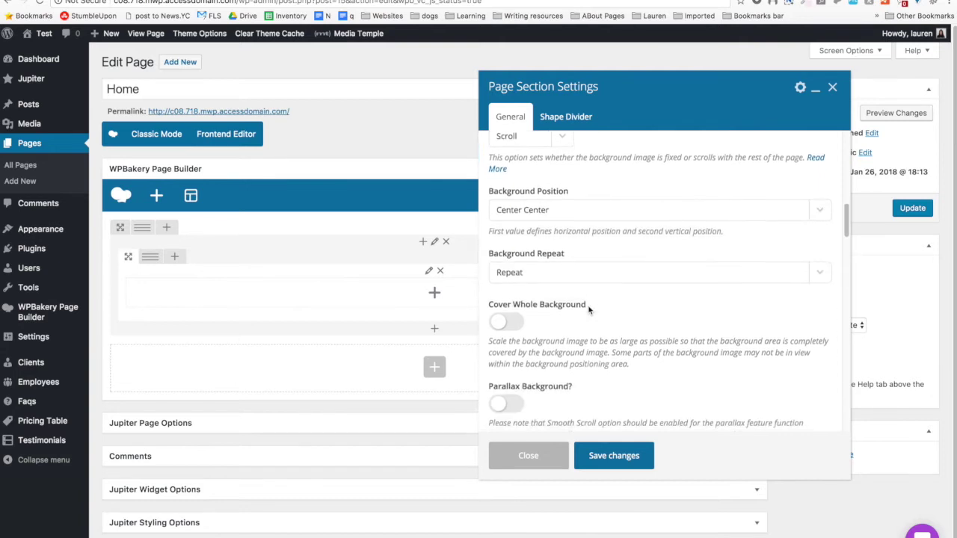
scroll(588, 309, "down", 1)
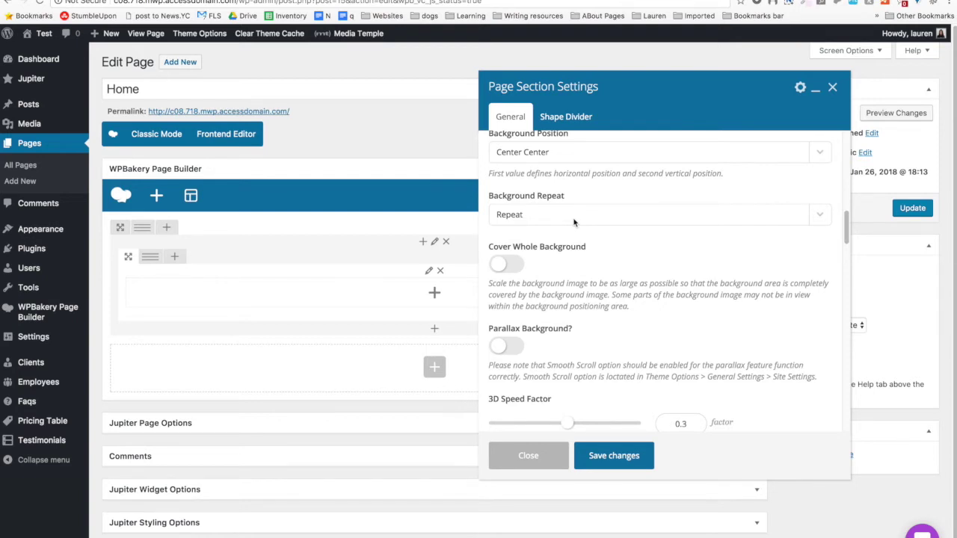
scroll(573, 222, "down", 1)
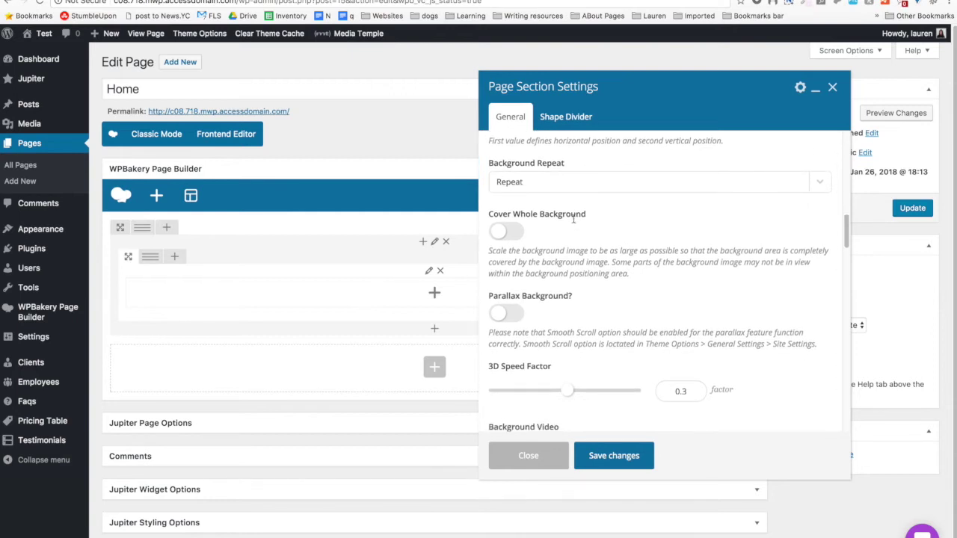
scroll(573, 218, "down", 1)
left_click(513, 193)
scroll(555, 277, "down", 2)
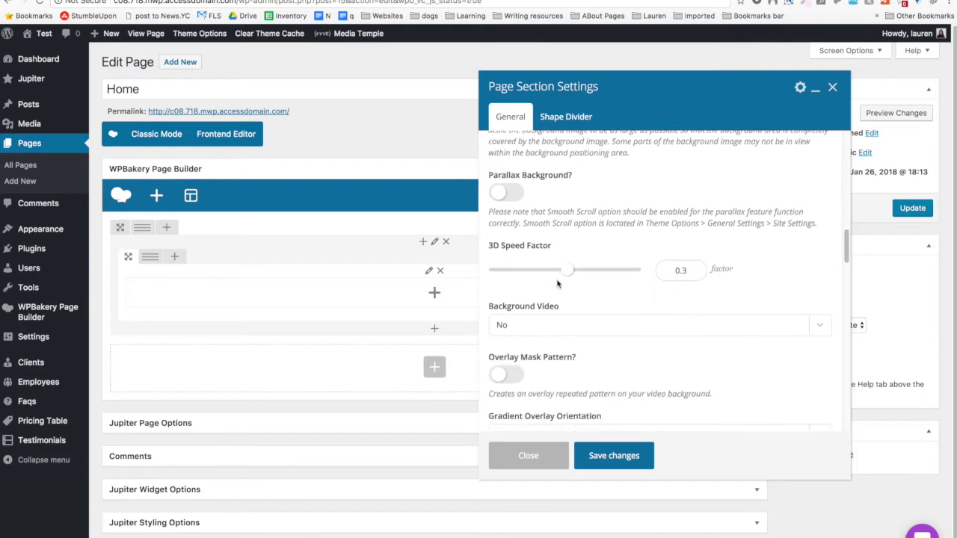
left_click(506, 197)
scroll(609, 239, "down", 1)
scroll(609, 239, "down", 1)
scroll(609, 239, "down", 2)
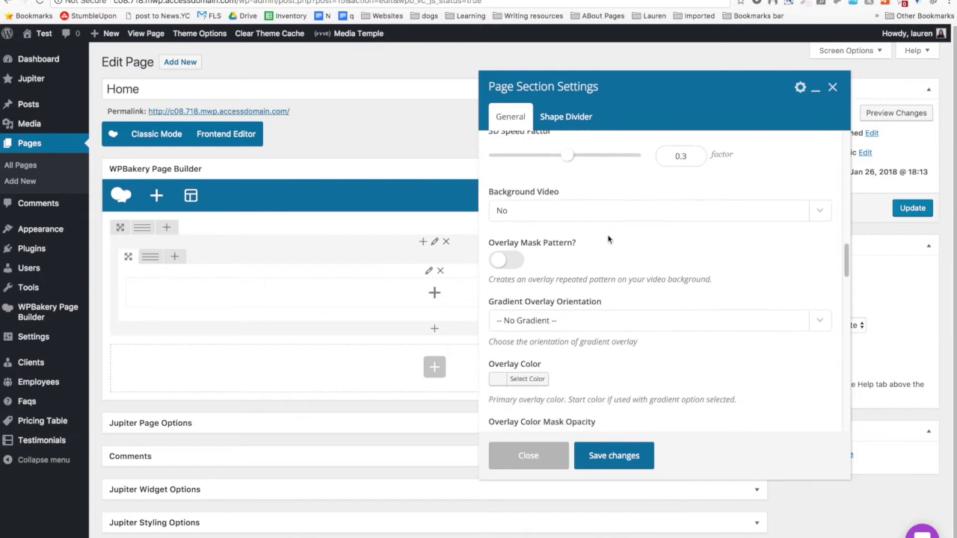
Try a background video with Social Hosted source and Youtube as the stream host.
left_click(530, 190)
left_click(528, 190)
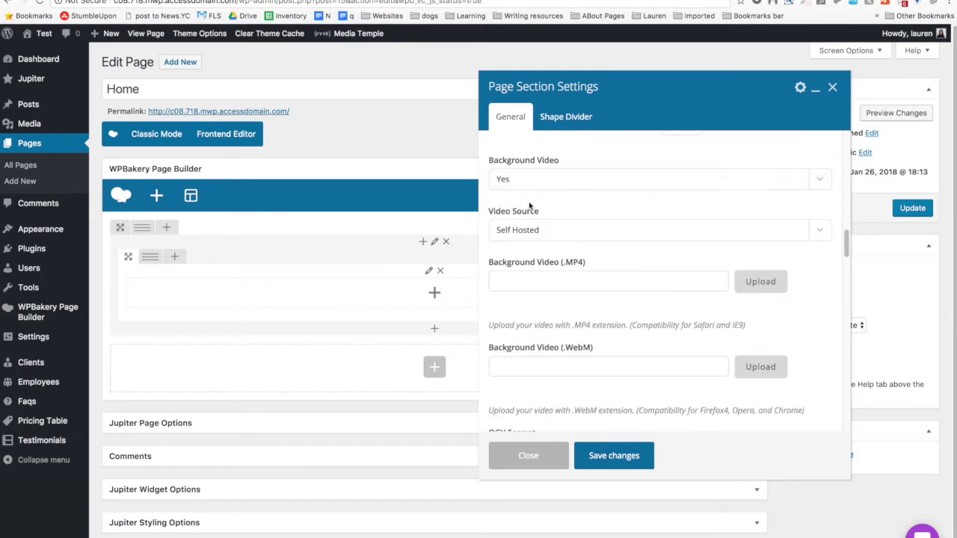
left_click(578, 228)
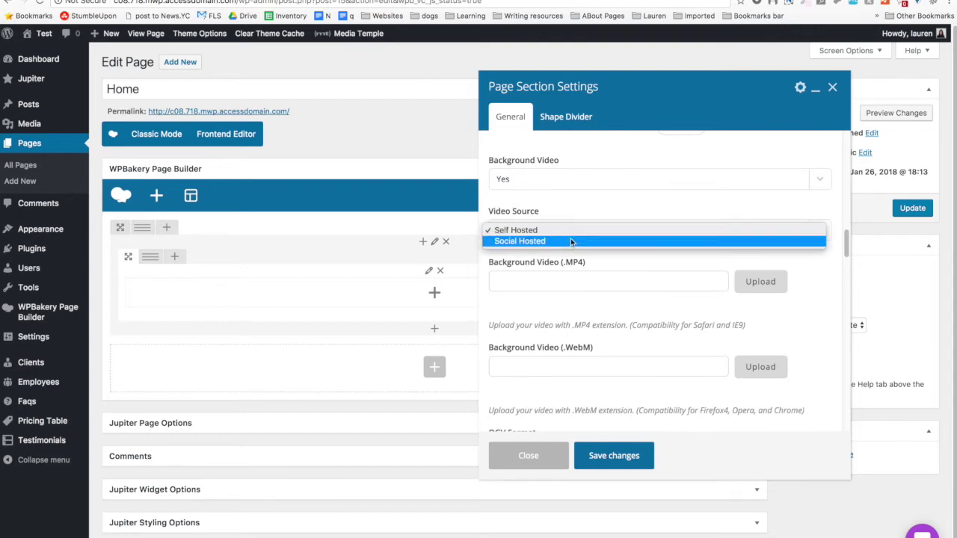
left_click(610, 281)
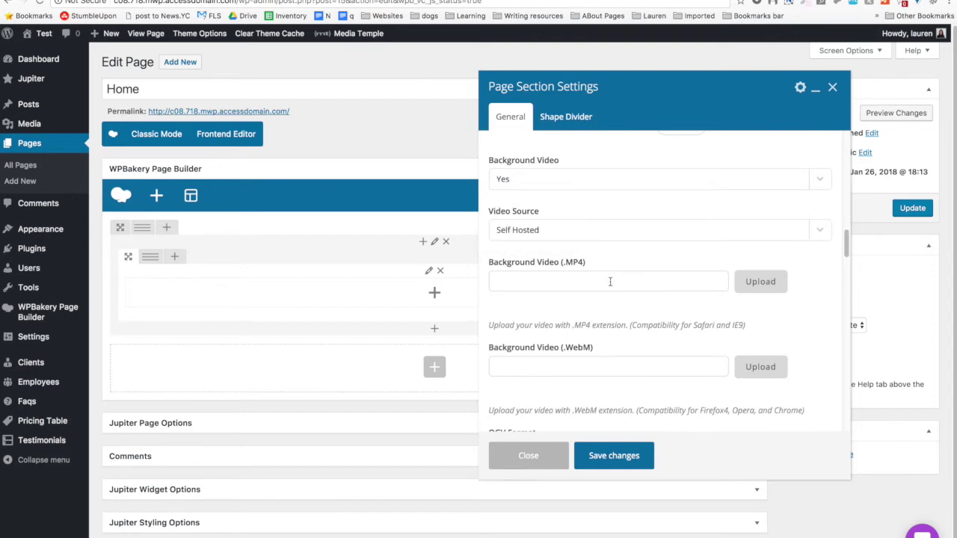
left_click(564, 233)
left_click(561, 247)
left_click(563, 276)
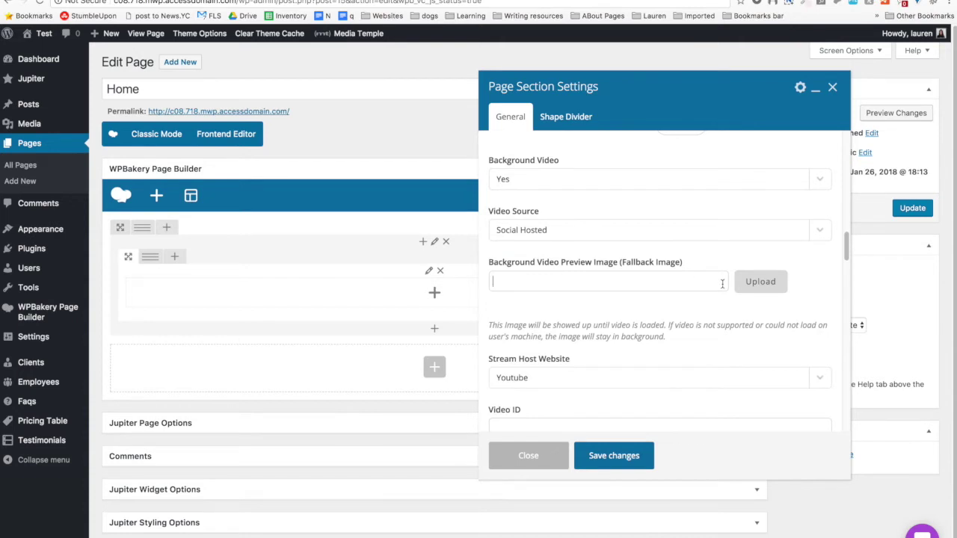
scroll(722, 283, "down", 3)
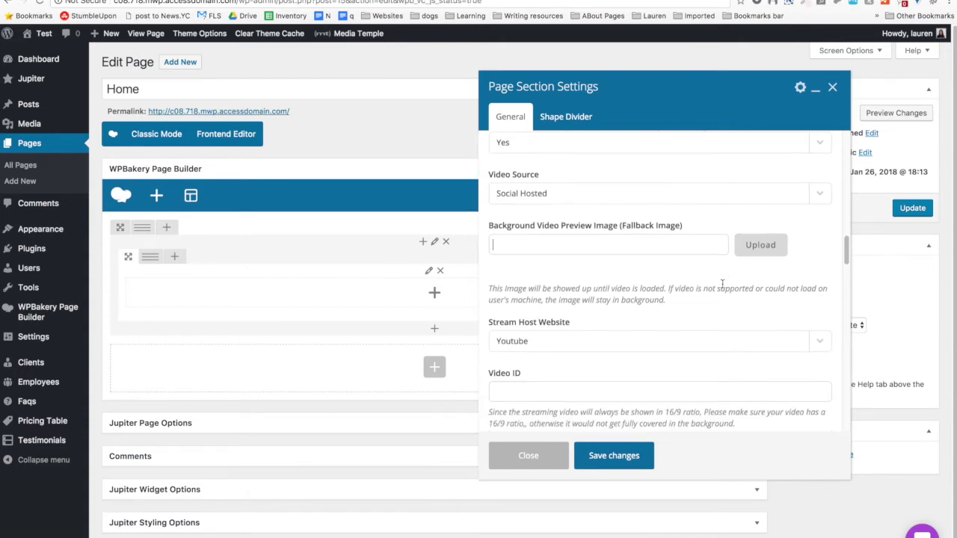
left_click(668, 323)
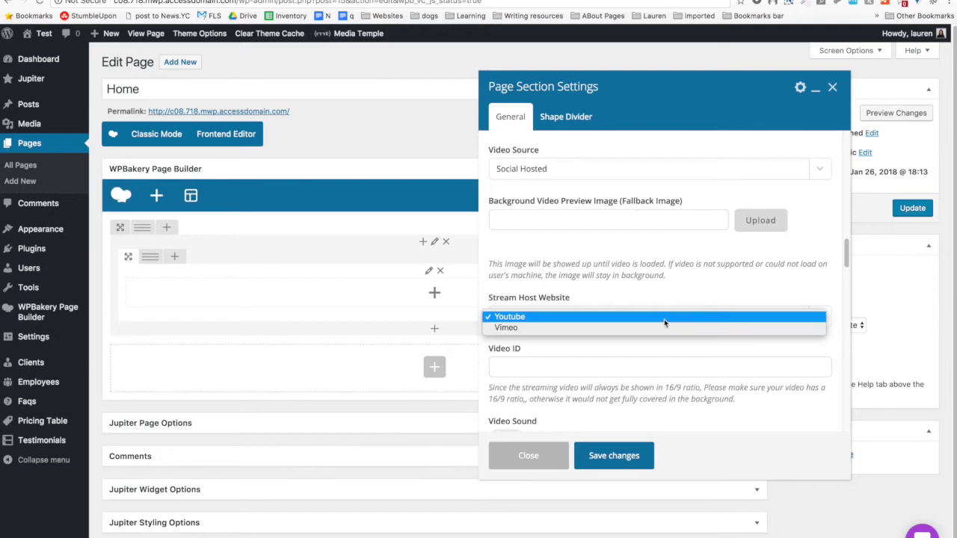
left_click(664, 317)
Set Background Video back to No.
left_click(625, 367)
scroll(625, 369, "down", 2)
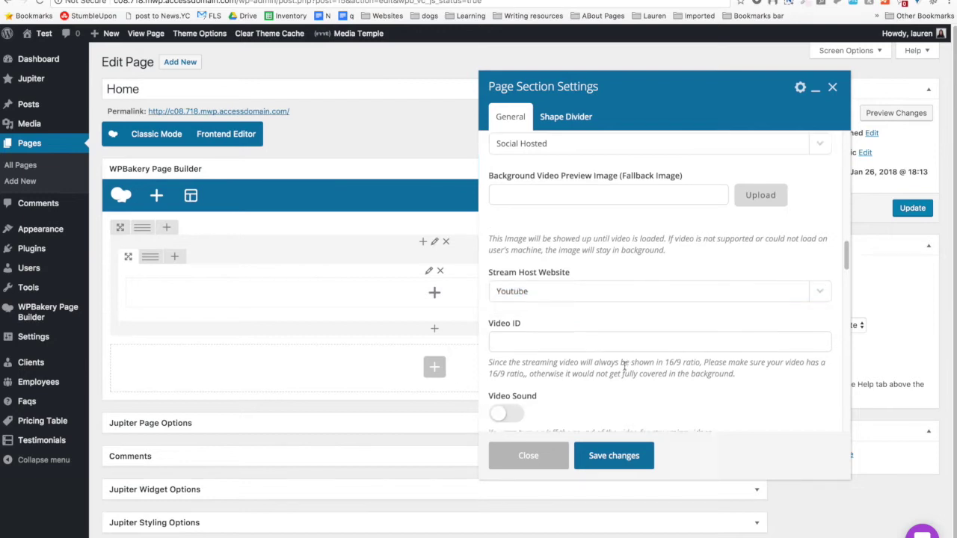
scroll(601, 329, "up", 3)
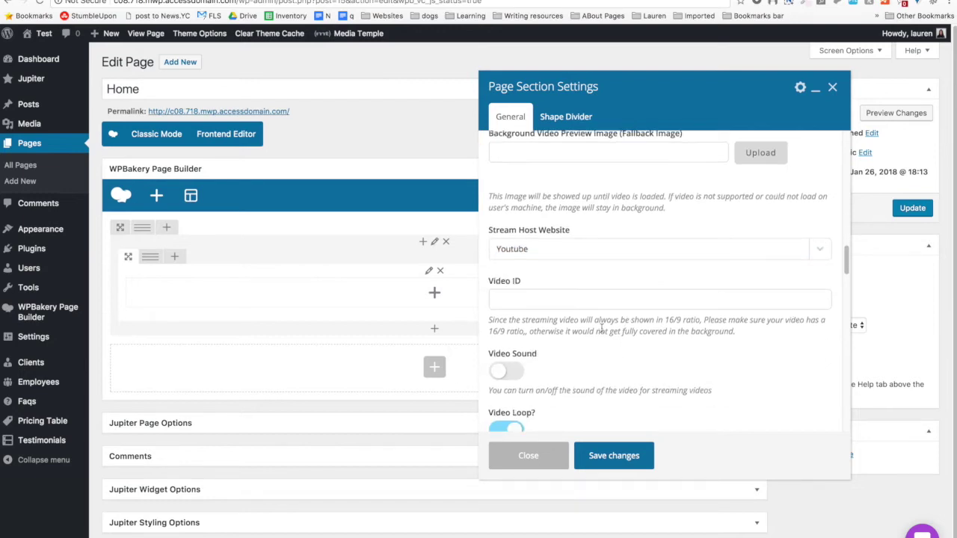
left_click(549, 254)
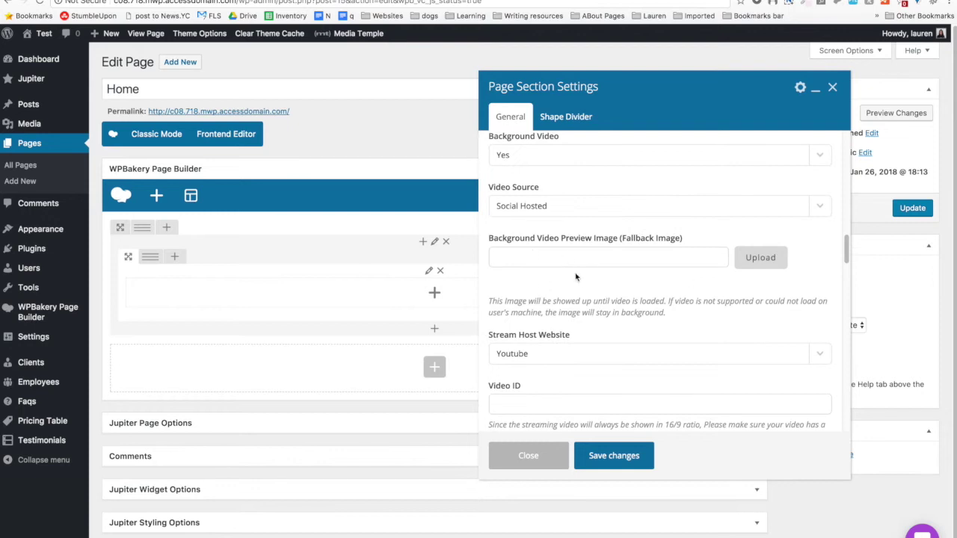
scroll(566, 260, "down", 1)
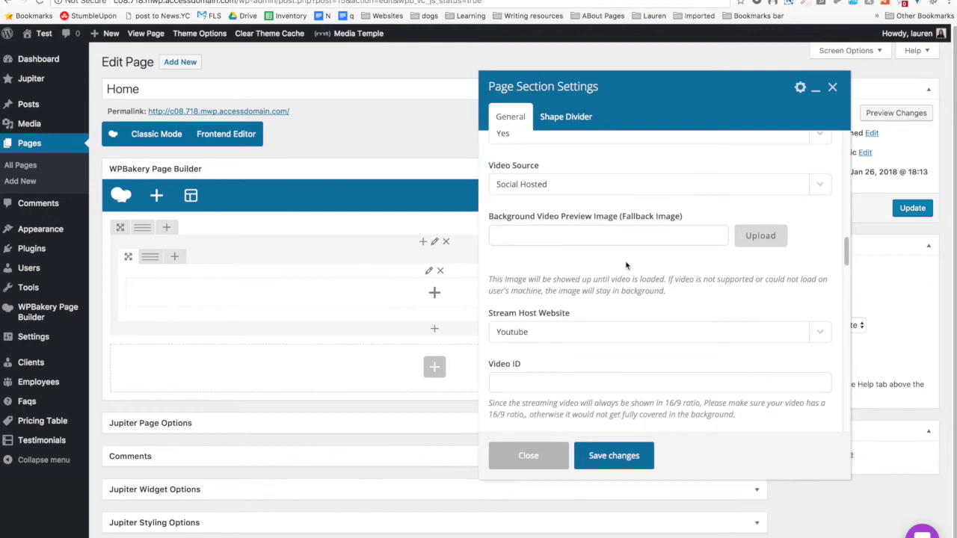
scroll(620, 242, "down", 3)
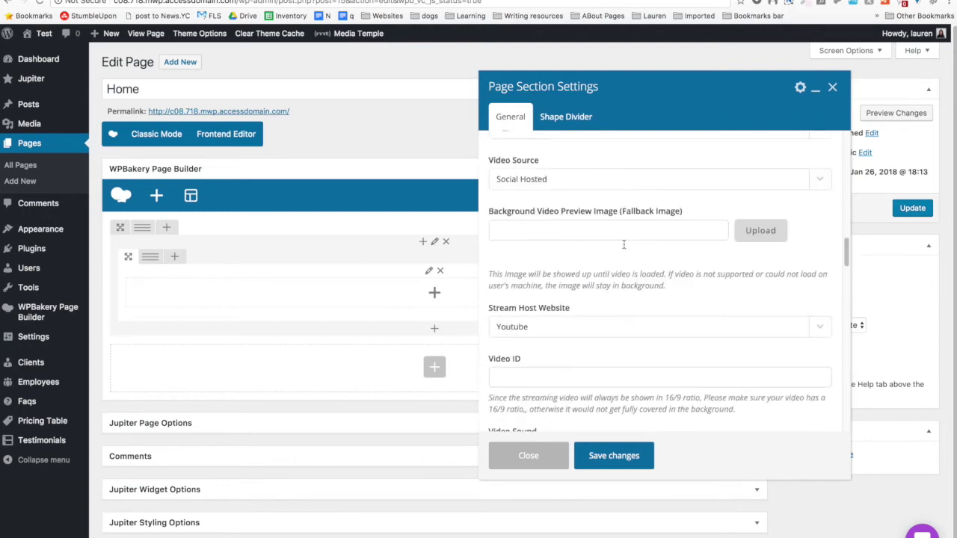
scroll(538, 217, "up", 5)
left_click(536, 213)
left_click(499, 198)
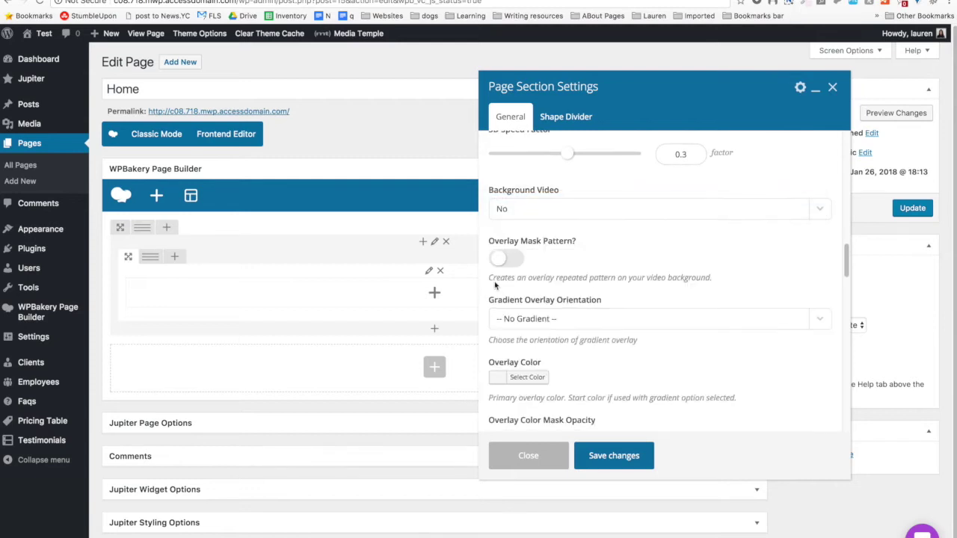
Turn on the Overlay Mask Pattern.
scroll(500, 224, "down", 2)
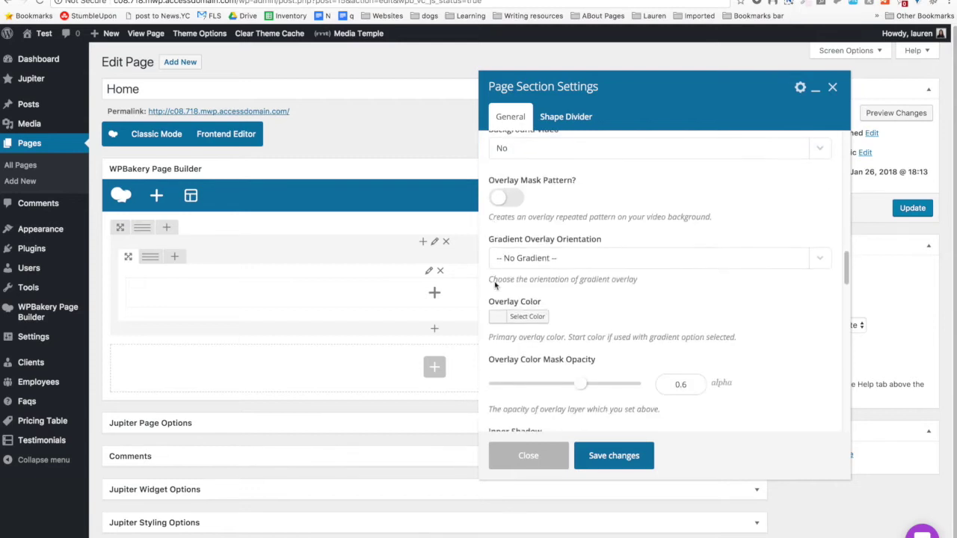
left_click(494, 196)
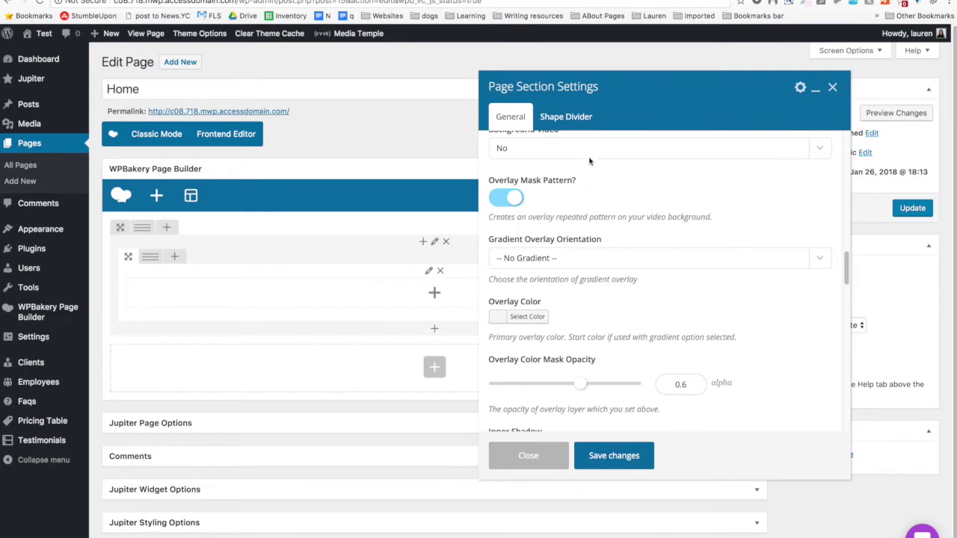
scroll(586, 160, "down", 3)
scroll(587, 163, "up", 1)
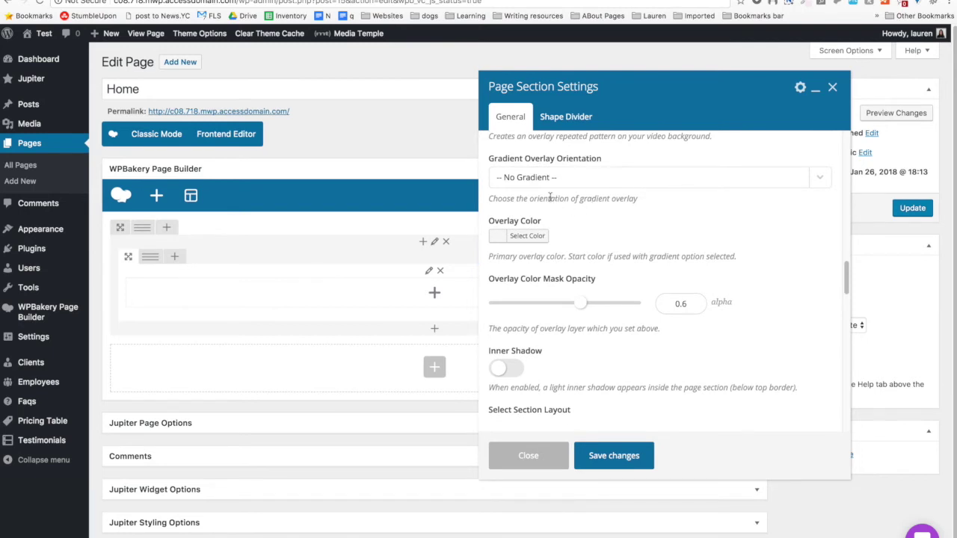
Try a Vertical gradient overlay, then return it to -- No Gradient --.
left_click(554, 178)
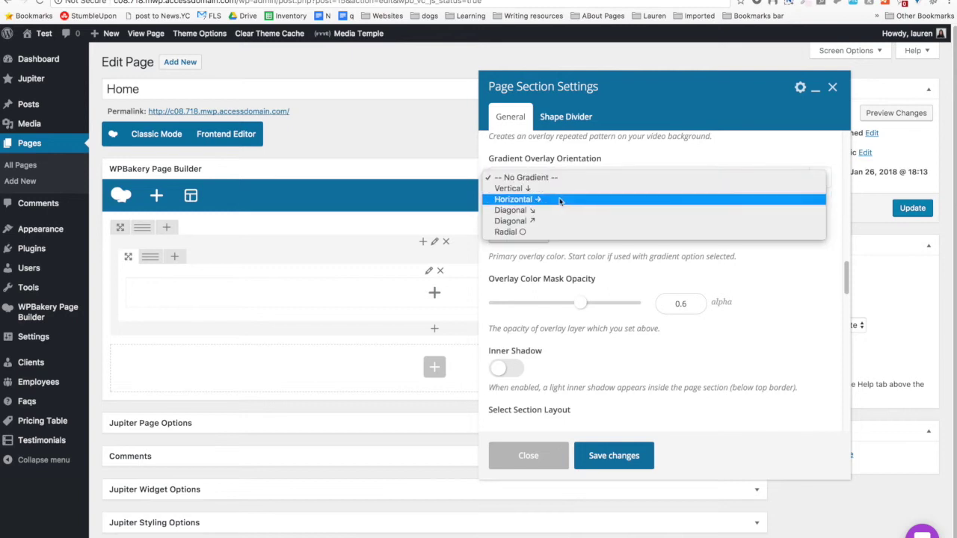
left_click(565, 190)
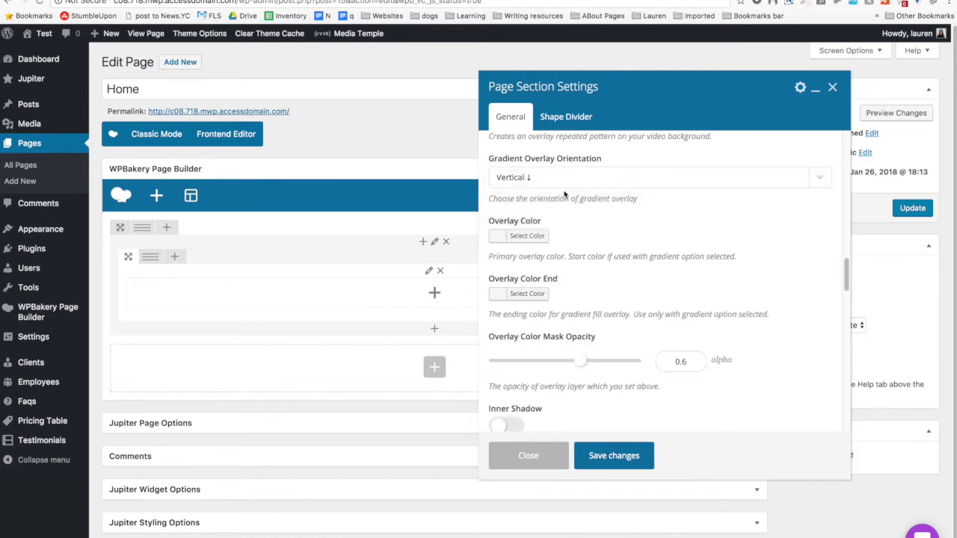
left_click(564, 187)
left_click(561, 167)
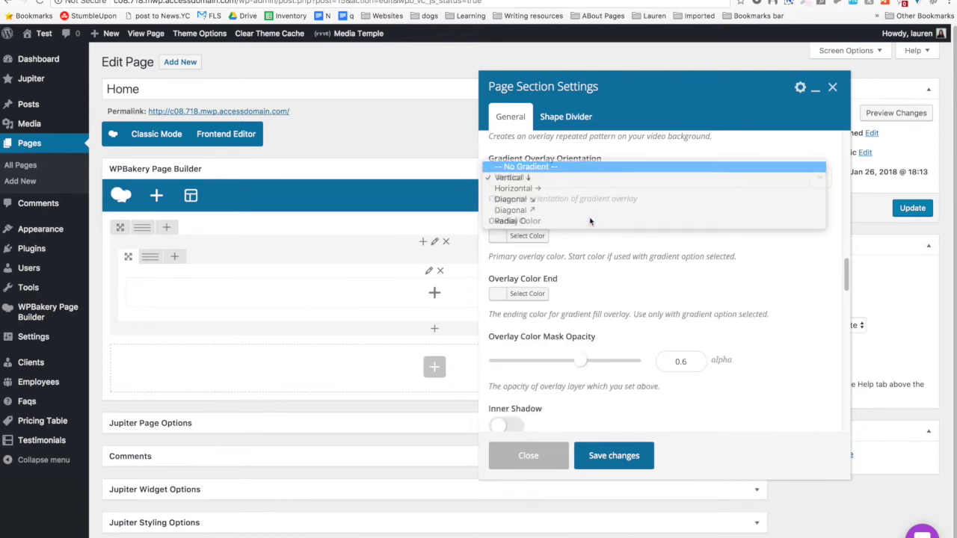
Set the section's overlay colour to dark navy blue #005296.
left_click(527, 236)
scroll(515, 261, "down", 2)
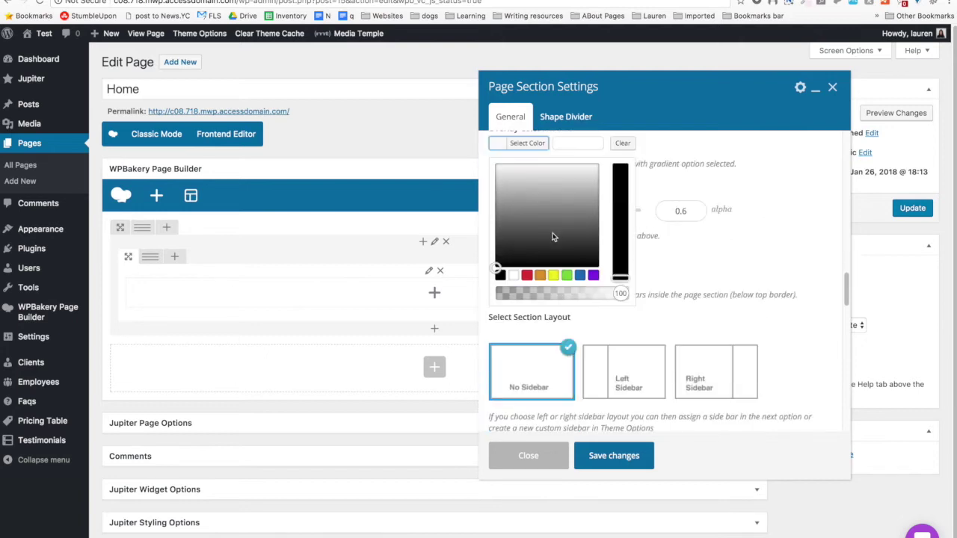
left_click(500, 275)
left_click_drag(506, 215, 506, 246)
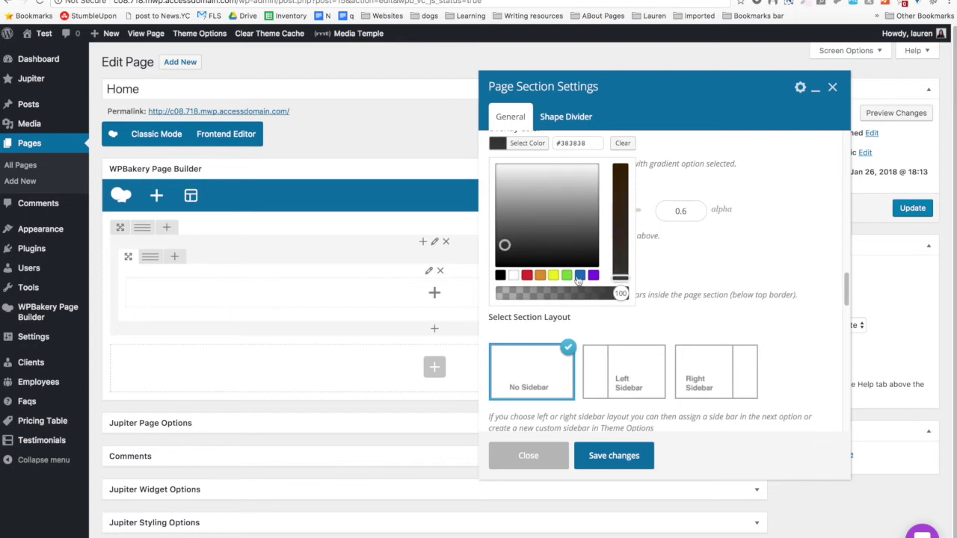
left_click(579, 275)
left_click_drag(566, 250, 558, 209)
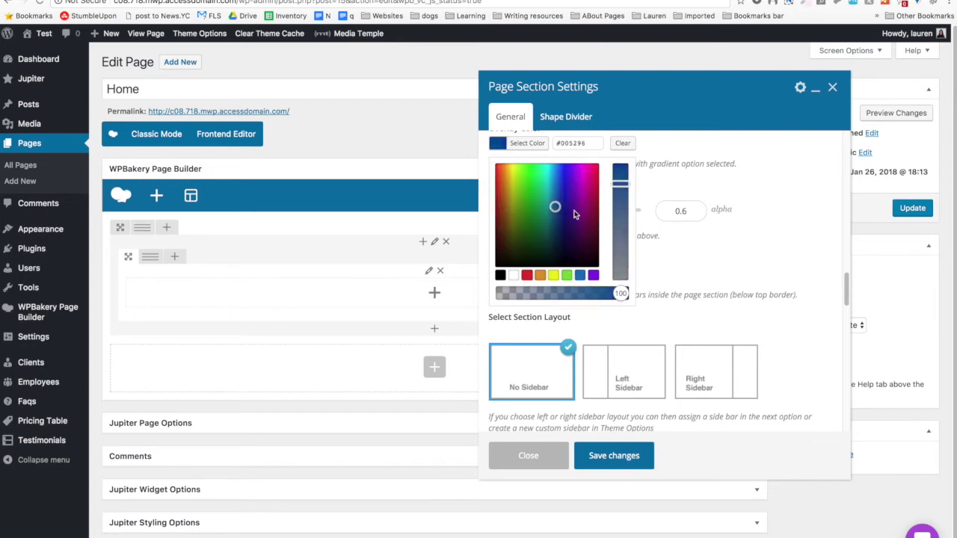
left_click(662, 175)
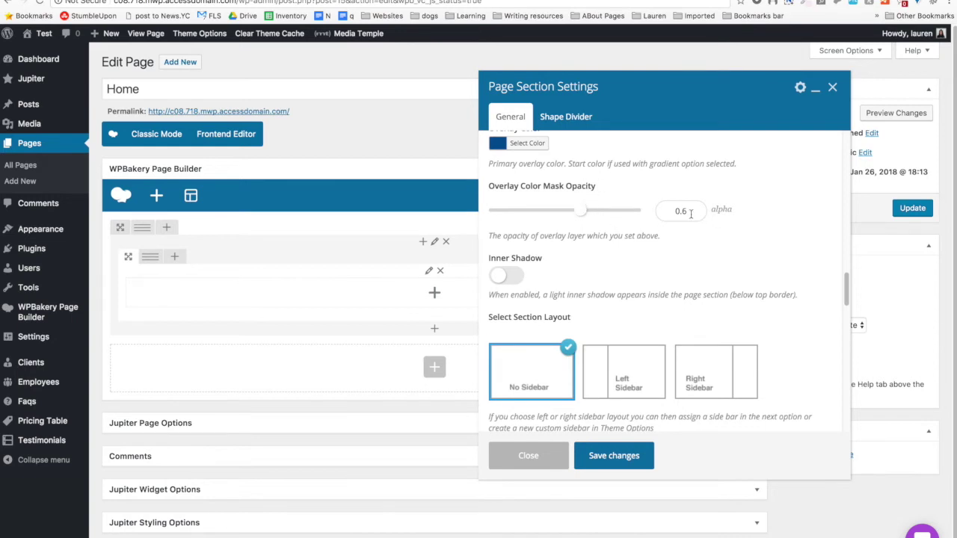
scroll(651, 229, "down", 5)
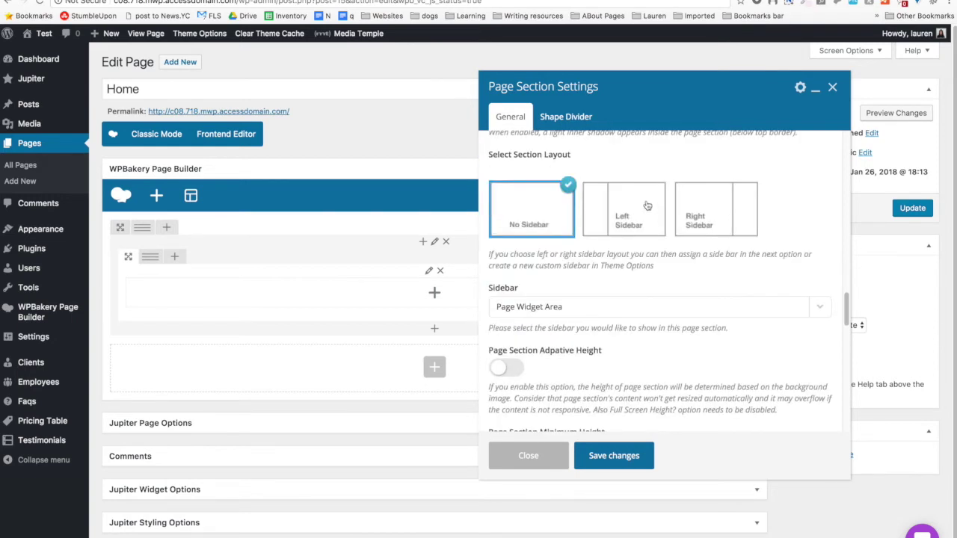
scroll(647, 206, "down", 1)
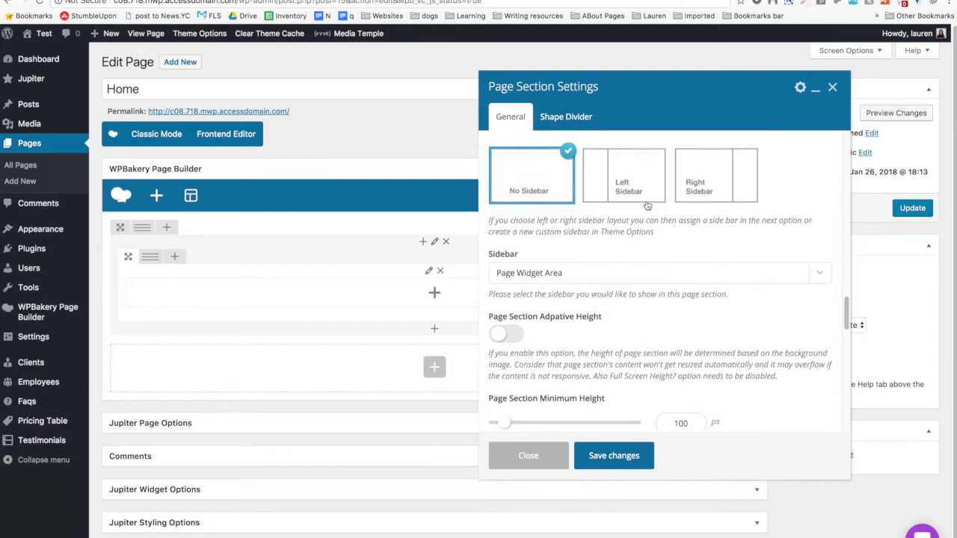
scroll(578, 210, "down", 4)
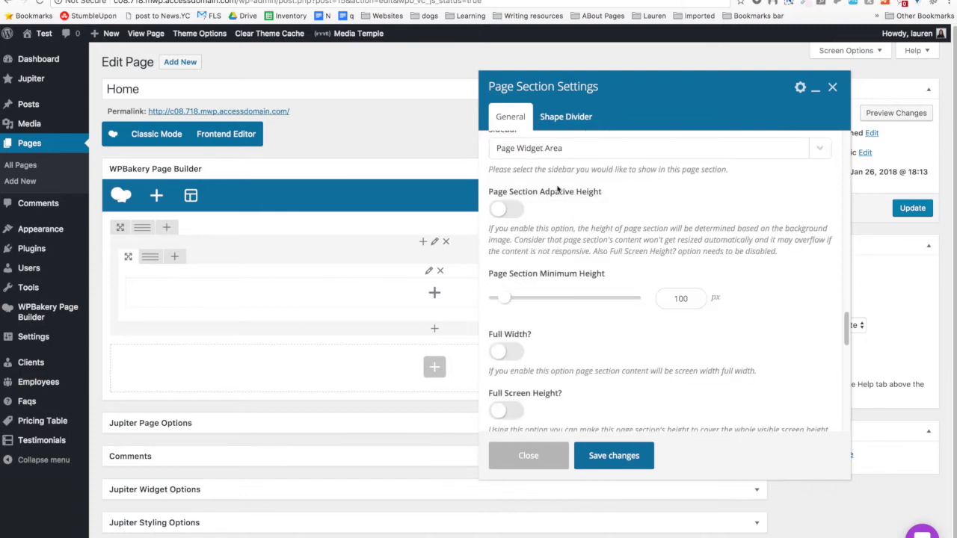
scroll(547, 208, "down", 1)
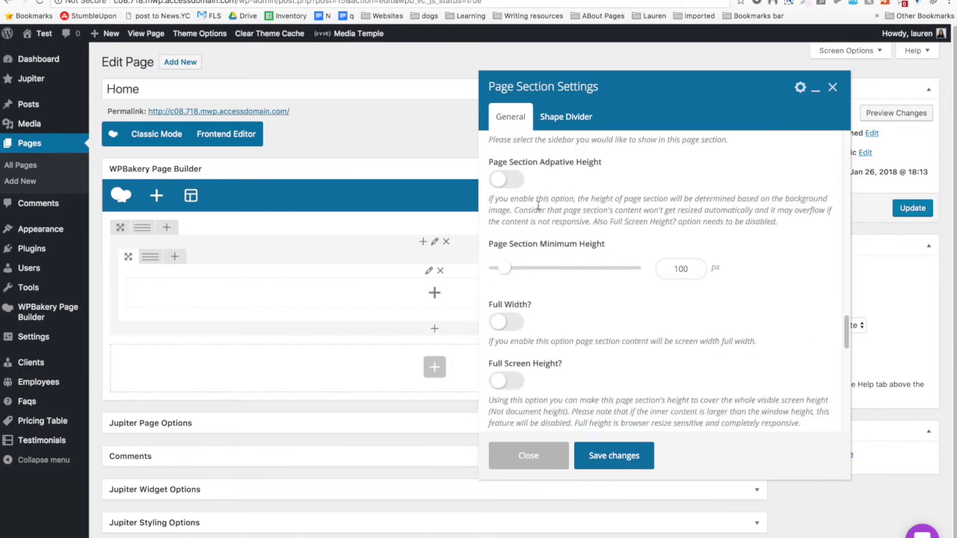
scroll(518, 190, "down", 1)
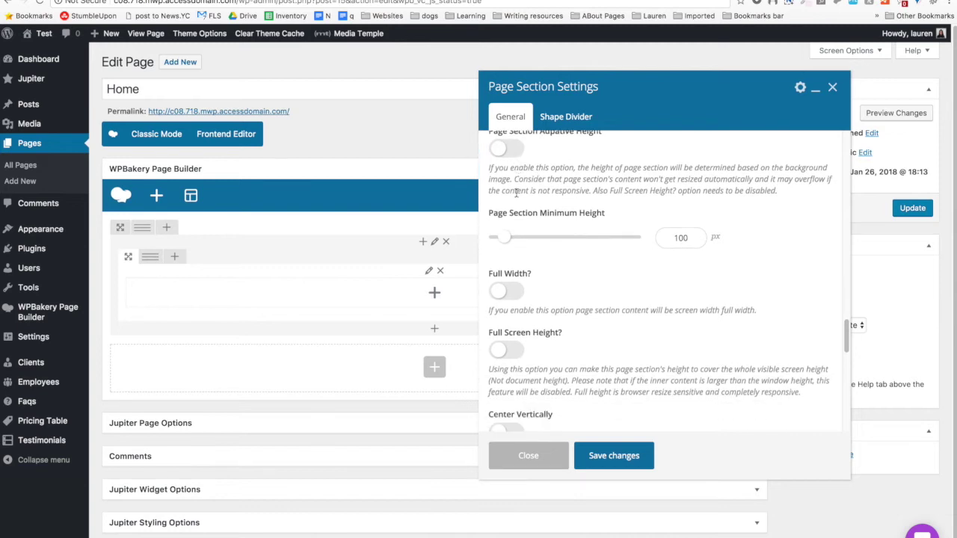
scroll(516, 192, "down", 1)
scroll(518, 196, "down", 2)
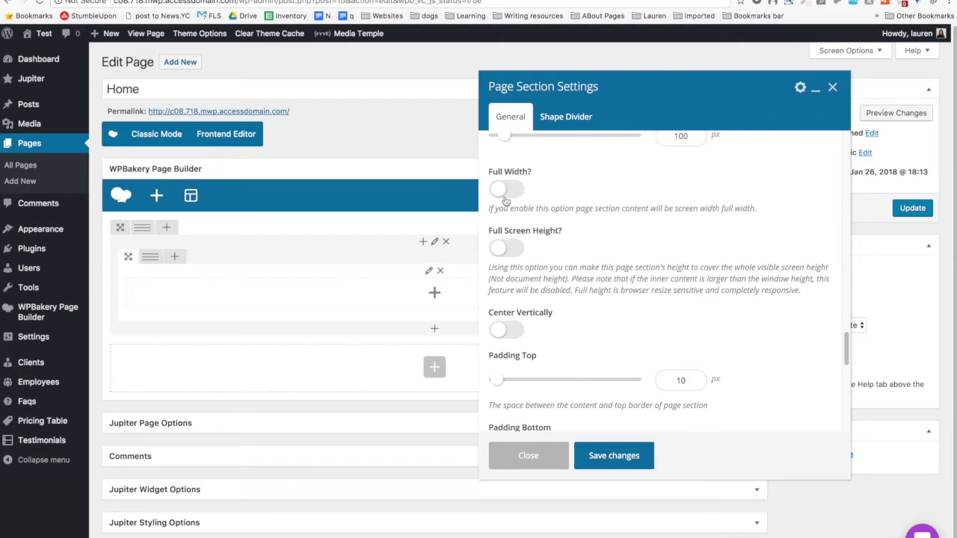
scroll(506, 202, "down", 1)
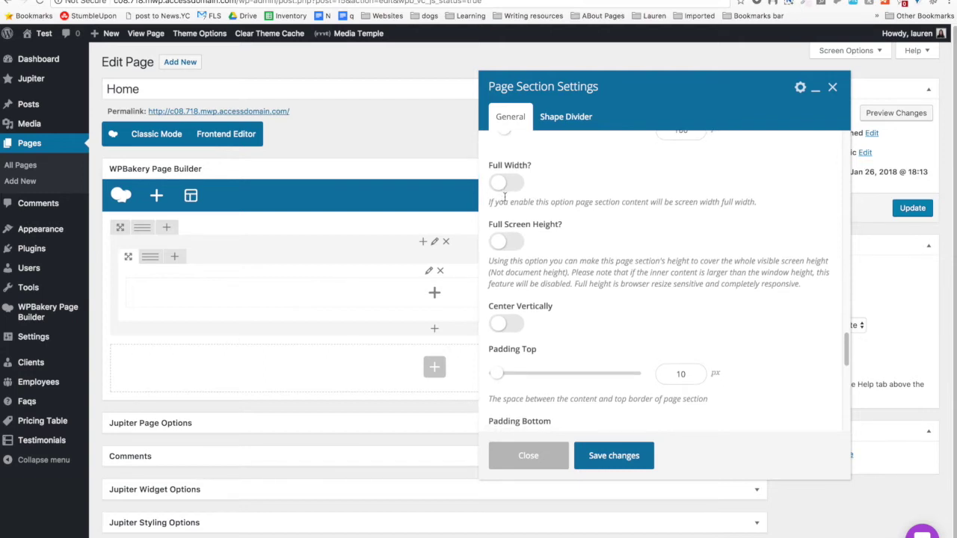
scroll(505, 197, "down", 2)
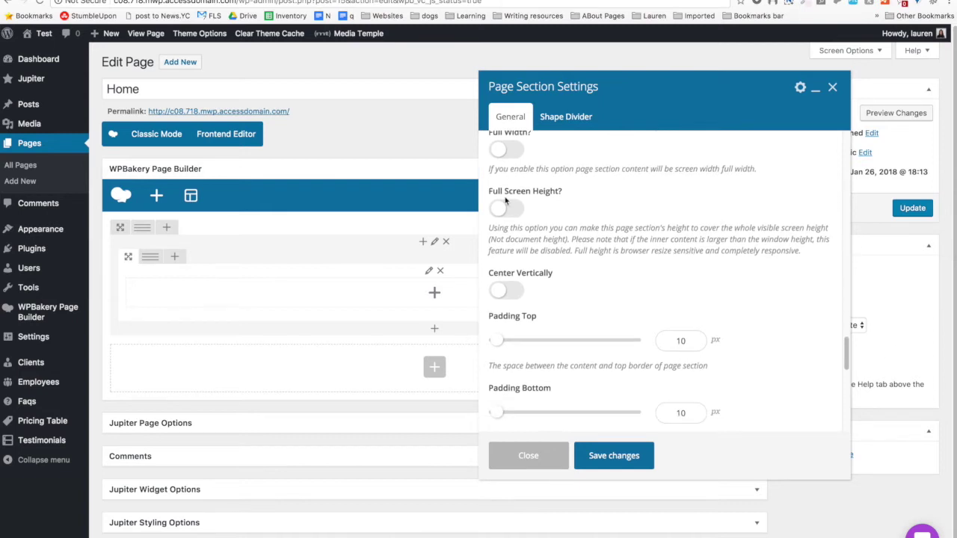
scroll(505, 200, "down", 6)
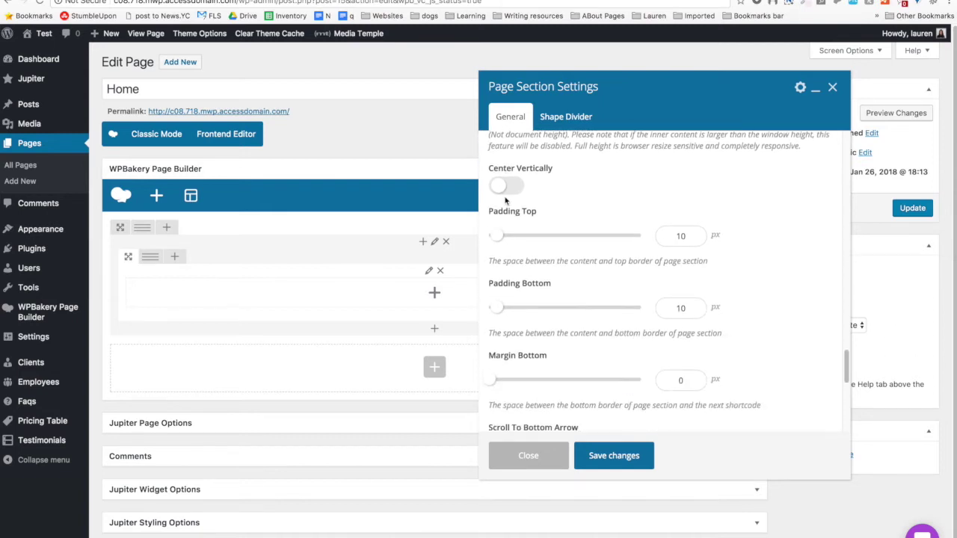
scroll(505, 200, "down", 3)
scroll(505, 201, "down", 10)
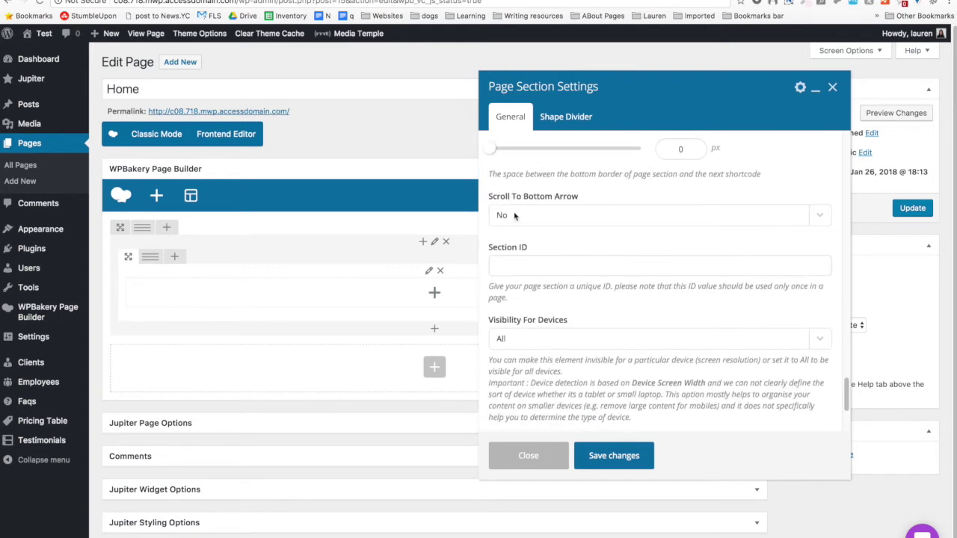
scroll(542, 215, "down", 2)
left_click(527, 228)
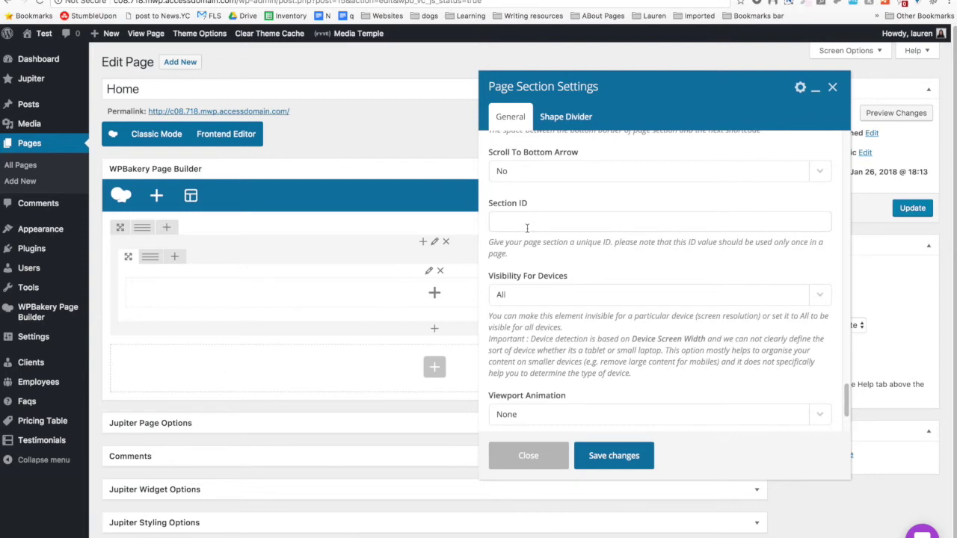
scroll(527, 228, "down", 2)
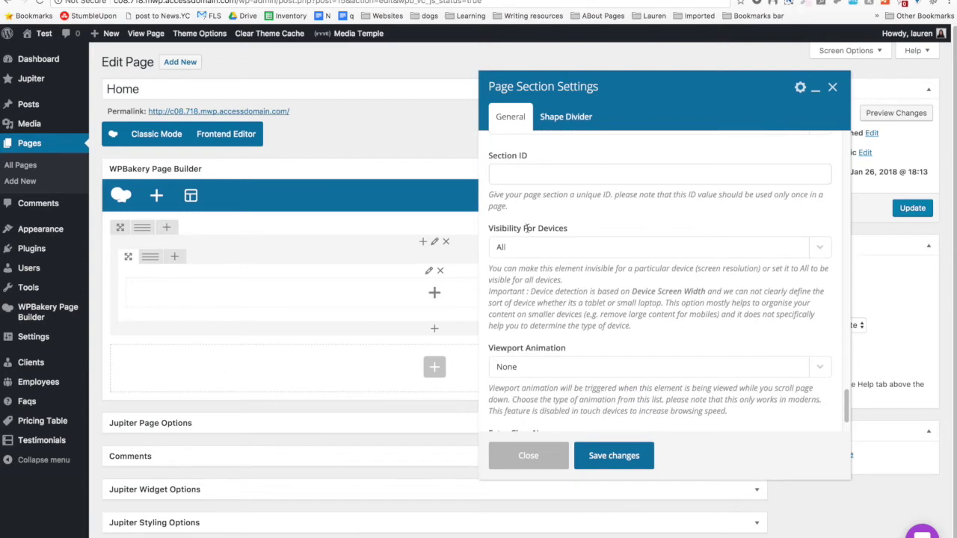
left_click(525, 248)
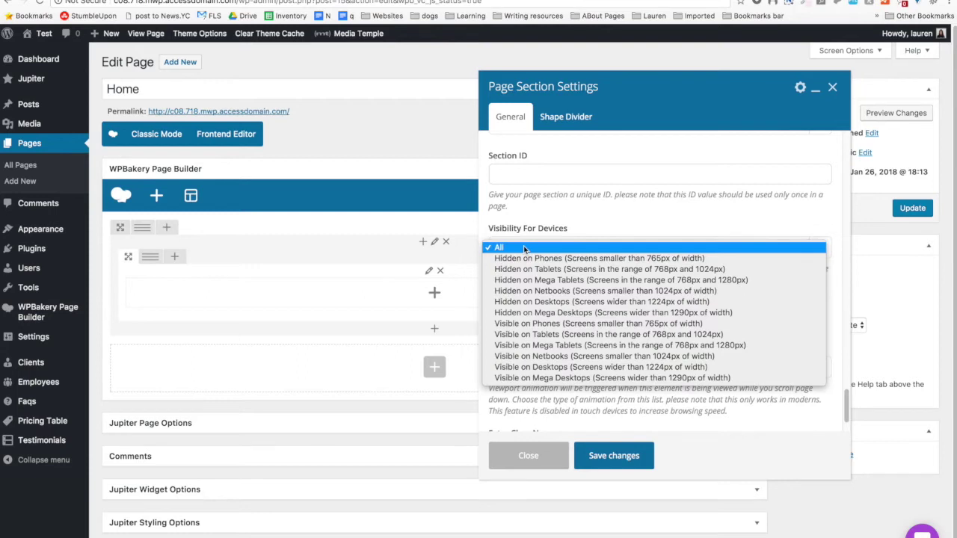
left_click(524, 259)
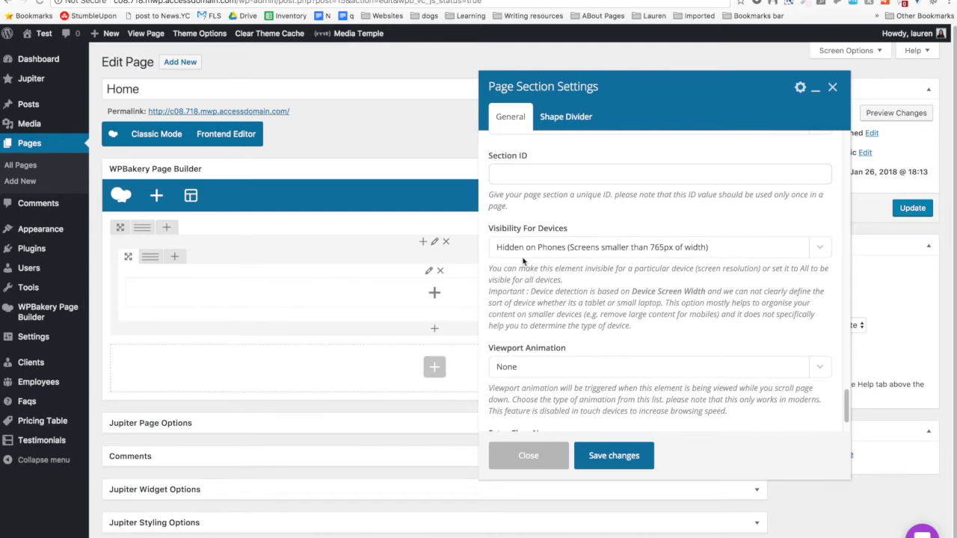
left_click(525, 249)
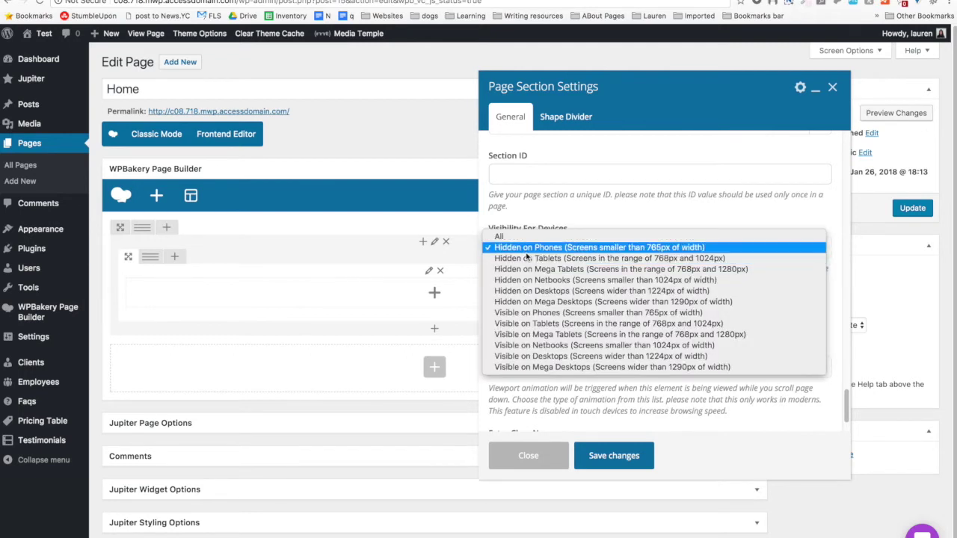
left_click(517, 314)
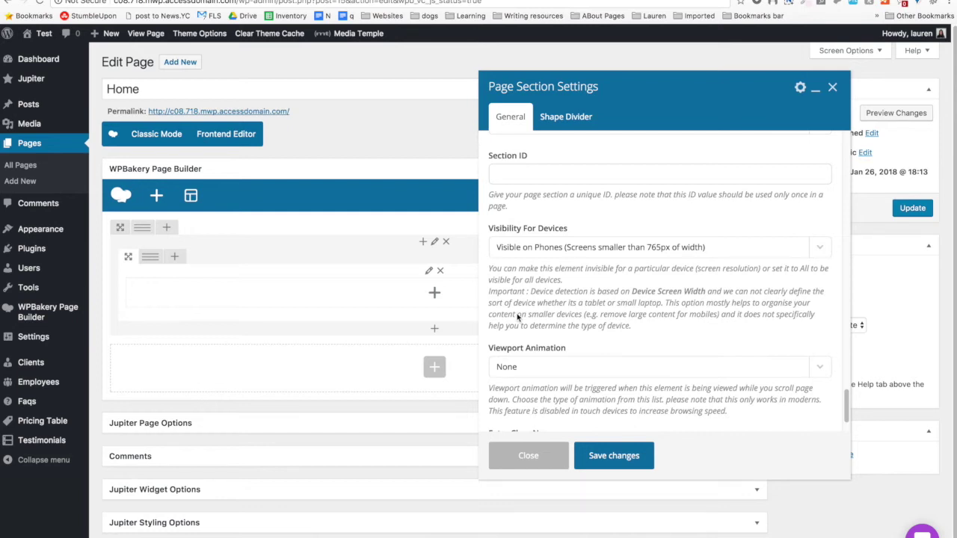
left_click(539, 253)
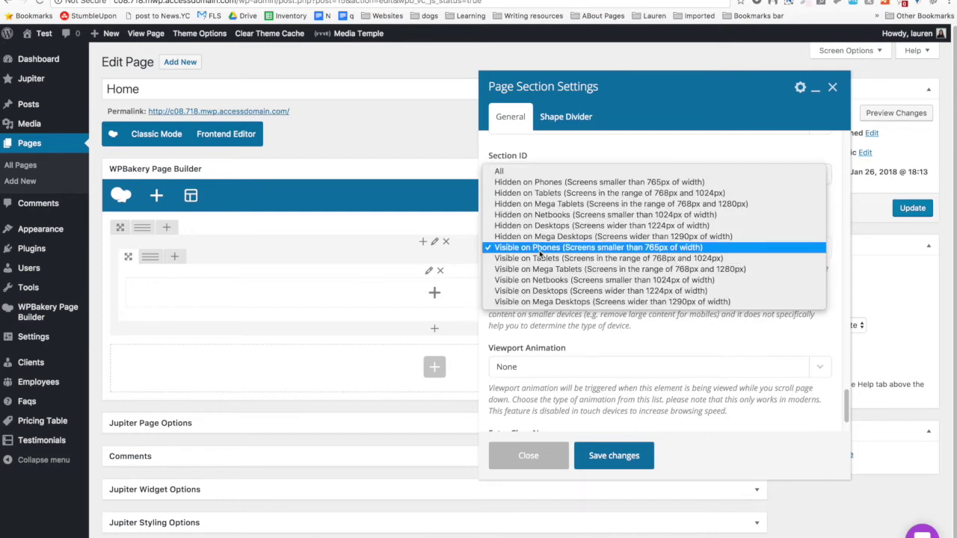
left_click(553, 173)
scroll(557, 180, "down", 2)
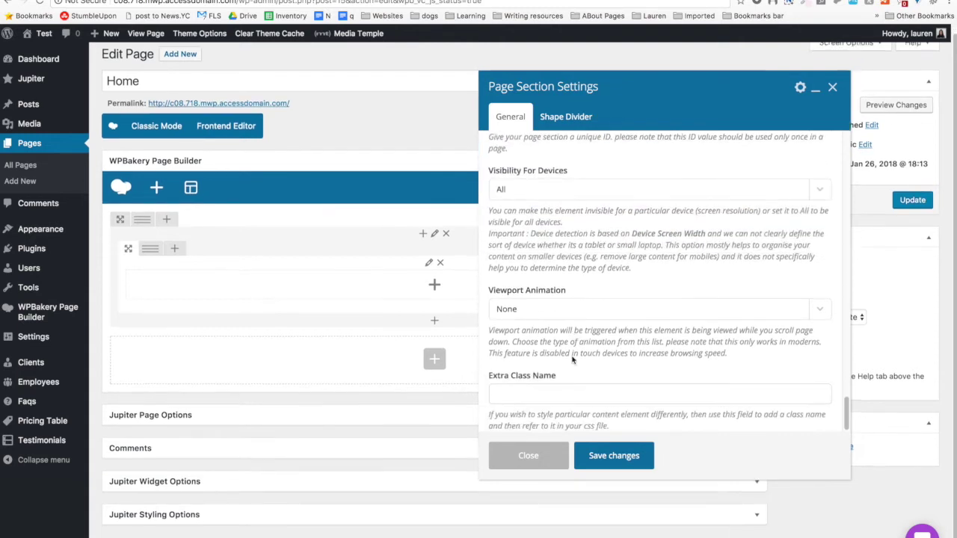
scroll(552, 220, "down", 1)
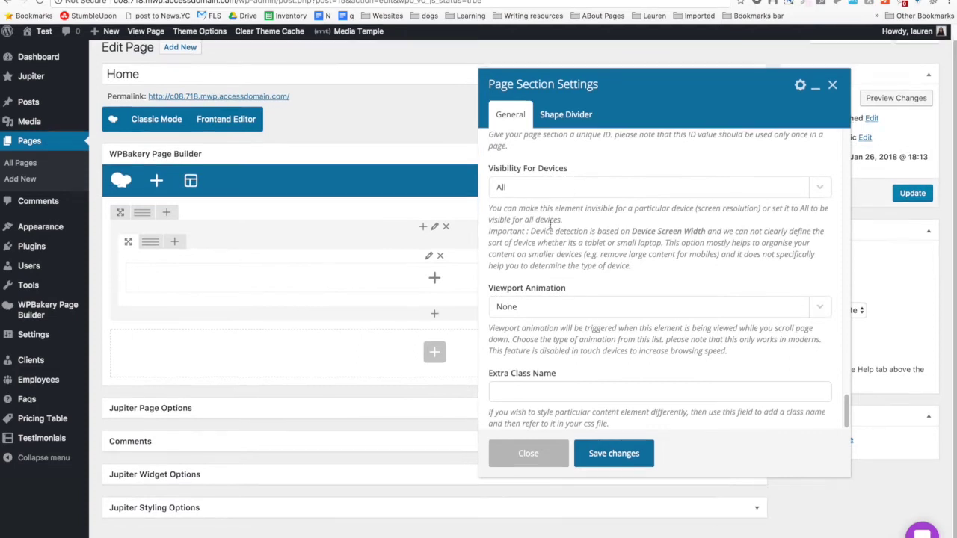
left_click(547, 310)
left_click(554, 254)
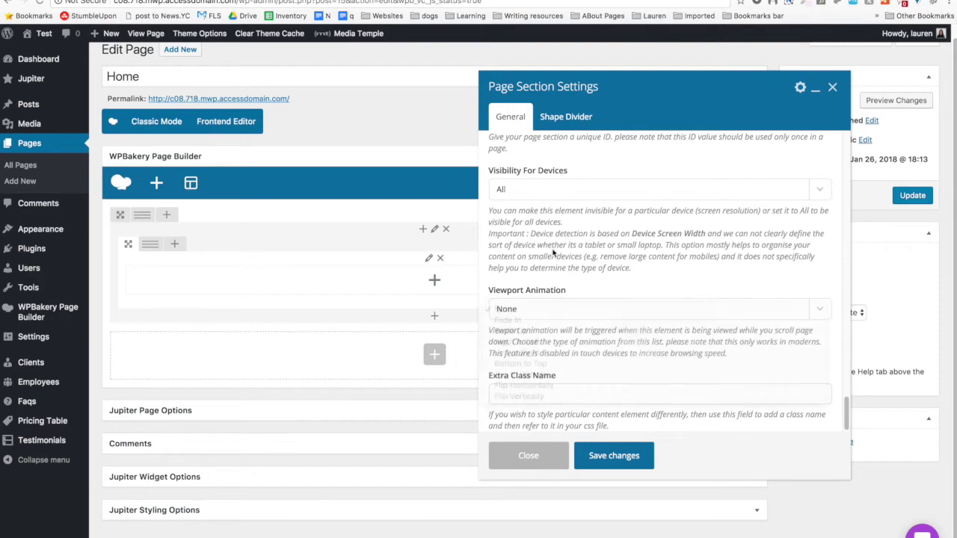
scroll(566, 352, "up", 15)
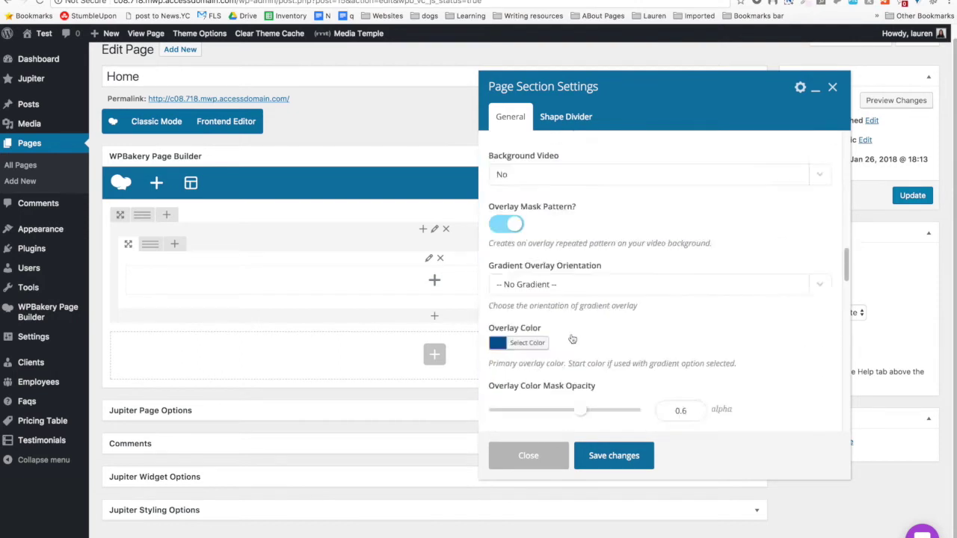
Enable Has Bottom Shape Divider with the sixth notched-curve pattern, Shape Size Big.
left_click(562, 120)
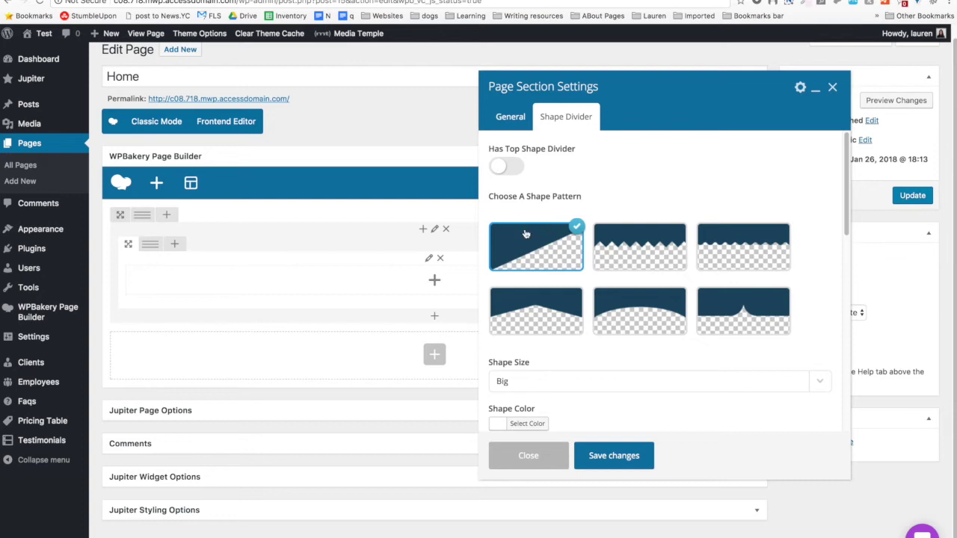
scroll(525, 234, "down", 5)
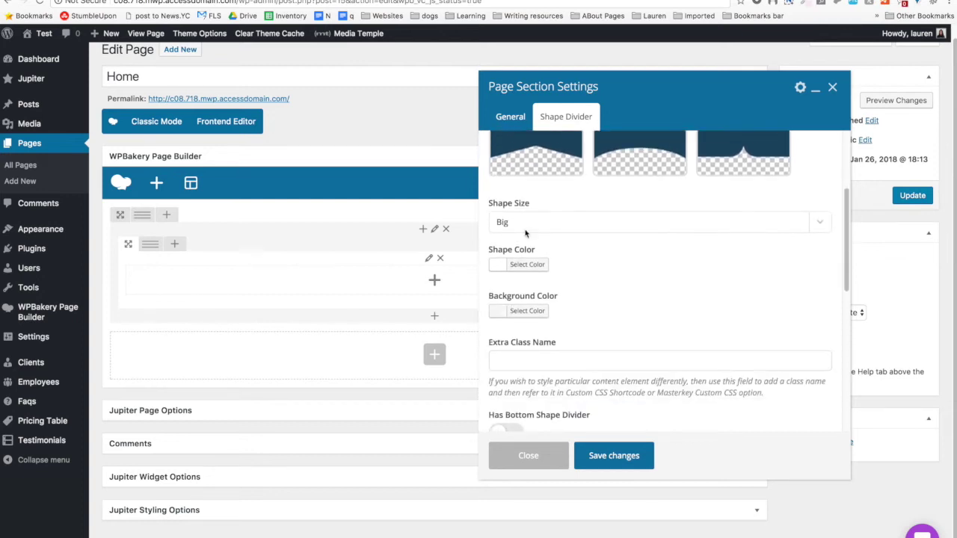
scroll(526, 234, "down", 3)
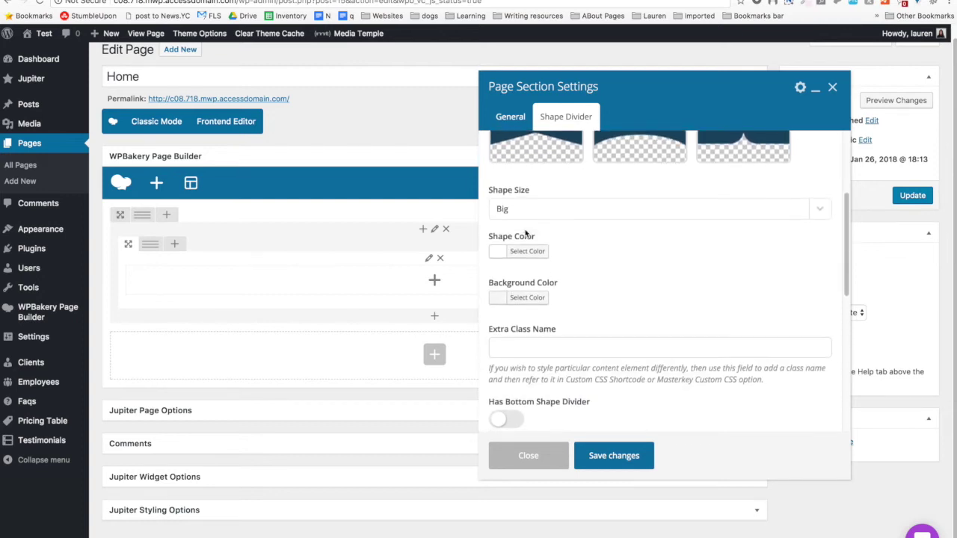
scroll(526, 234, "down", 3)
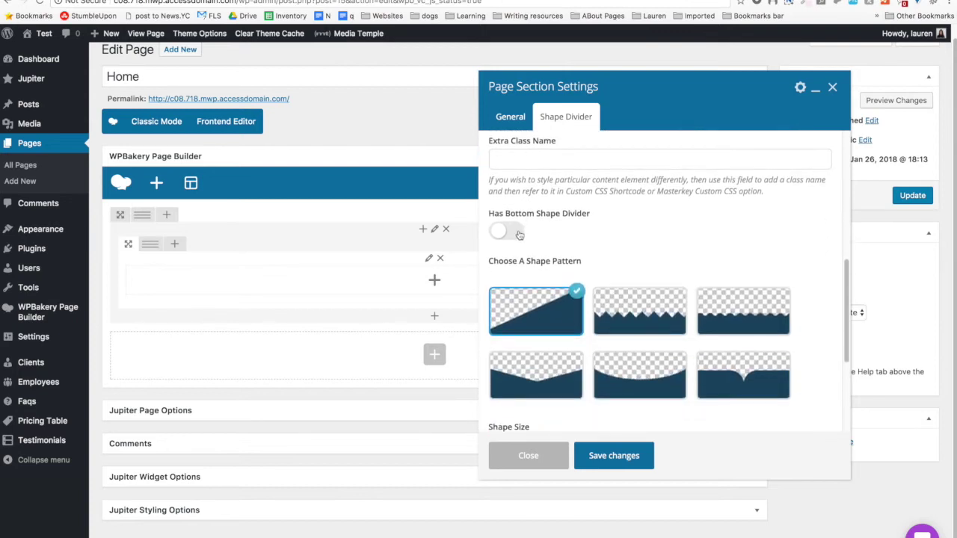
left_click(519, 233)
scroll(673, 247, "down", 4)
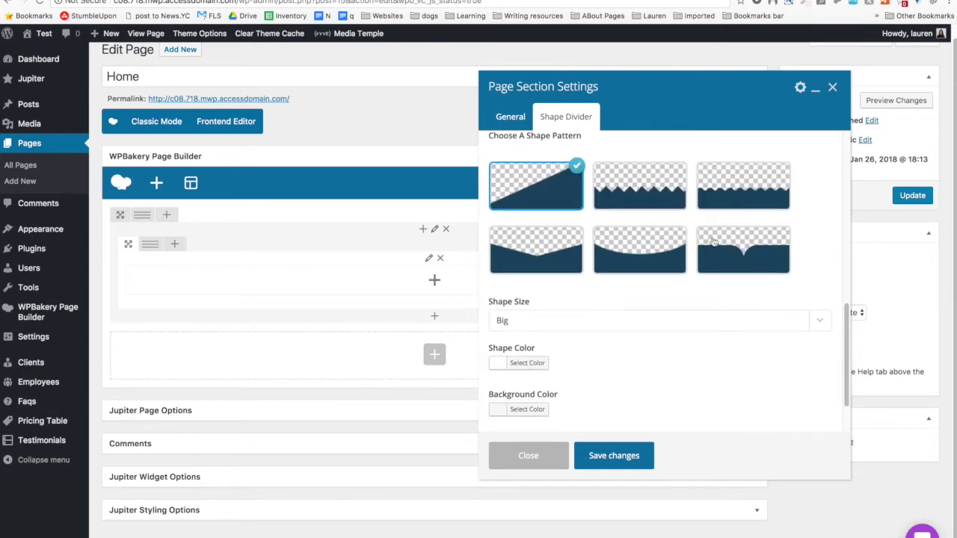
left_click(784, 258)
scroll(620, 277, "down", 2)
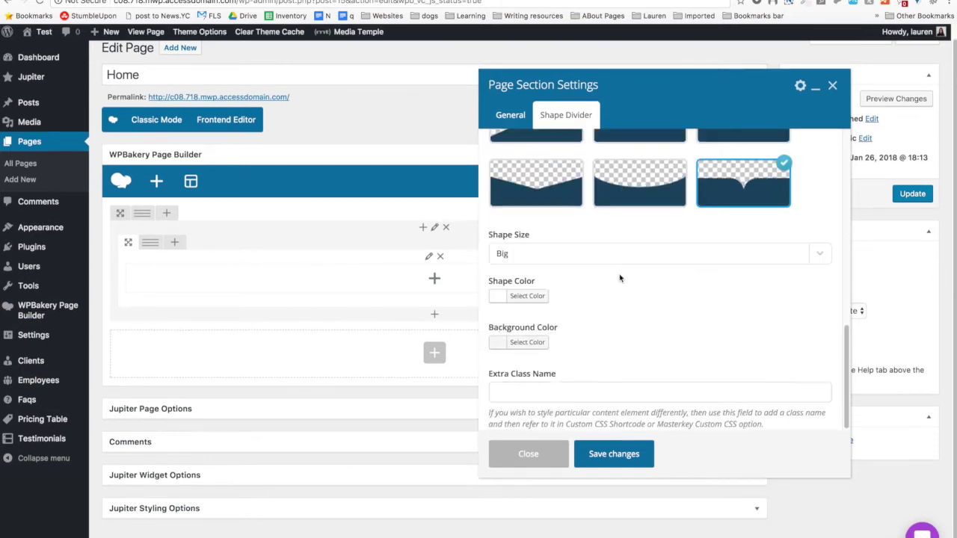
left_click(570, 255)
left_click(570, 255)
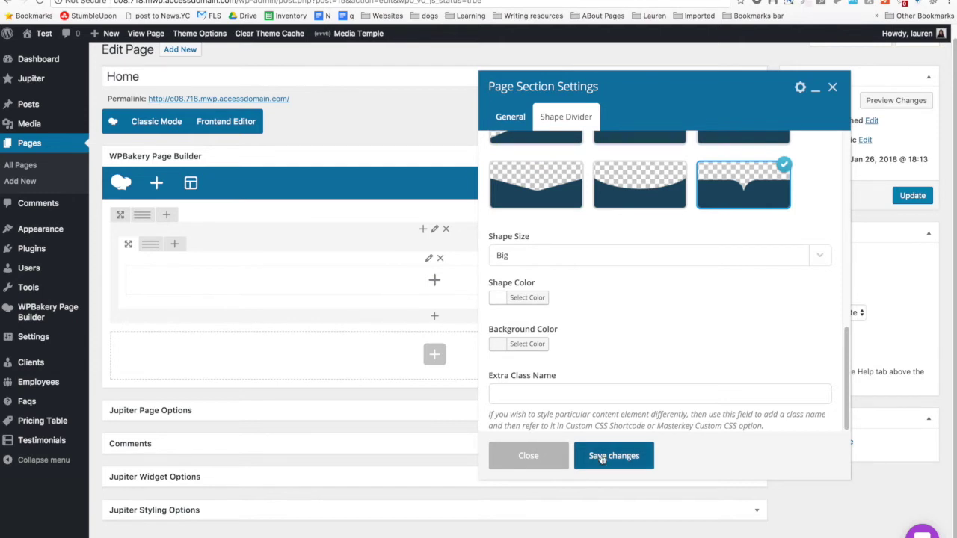
Save the section as an element titled with the user's name plus 'BG Page Section Element', then apply.
left_click(801, 89)
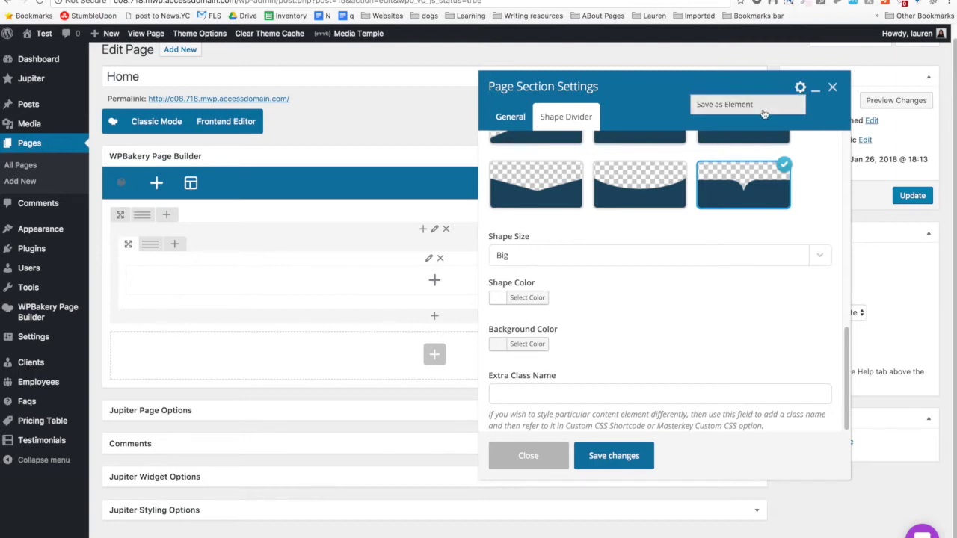
left_click(710, 105)
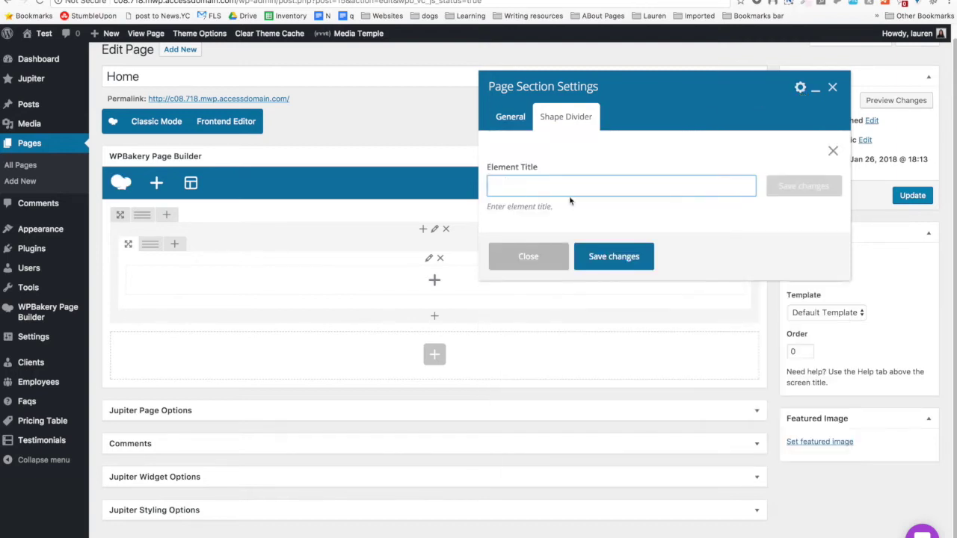
type("Lauren's BG")
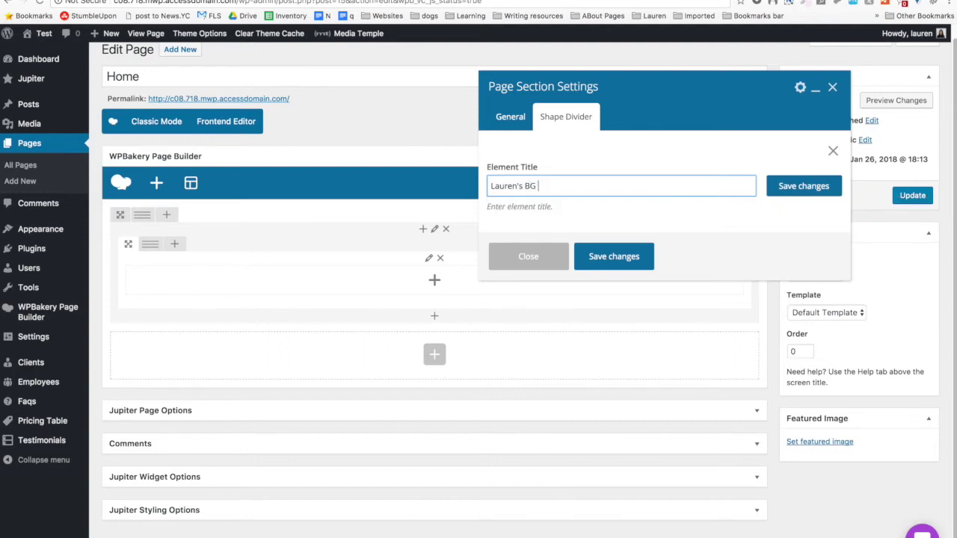
type(" Page Section Elem")
left_click(807, 193)
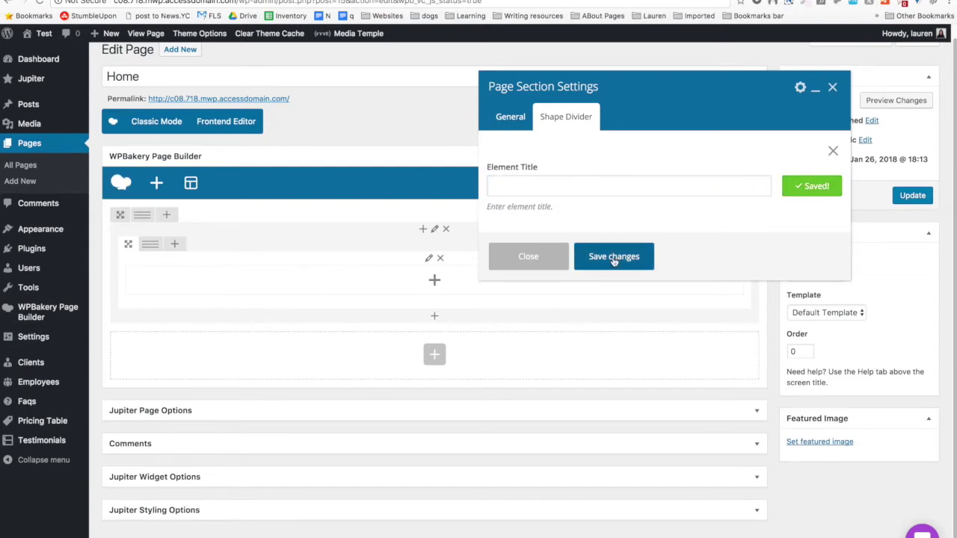
left_click(615, 261)
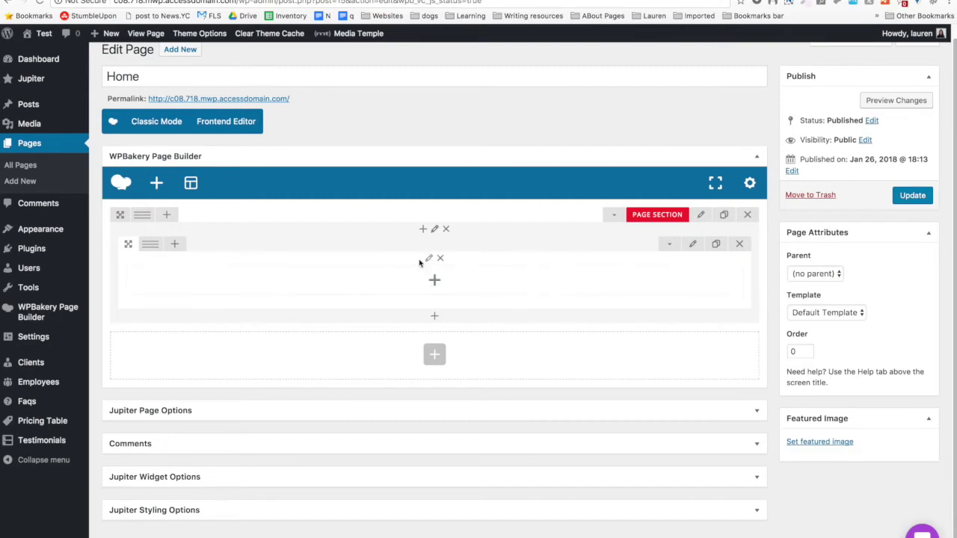
Browse the saved custom elements list and close it without adding anything.
left_click(155, 183)
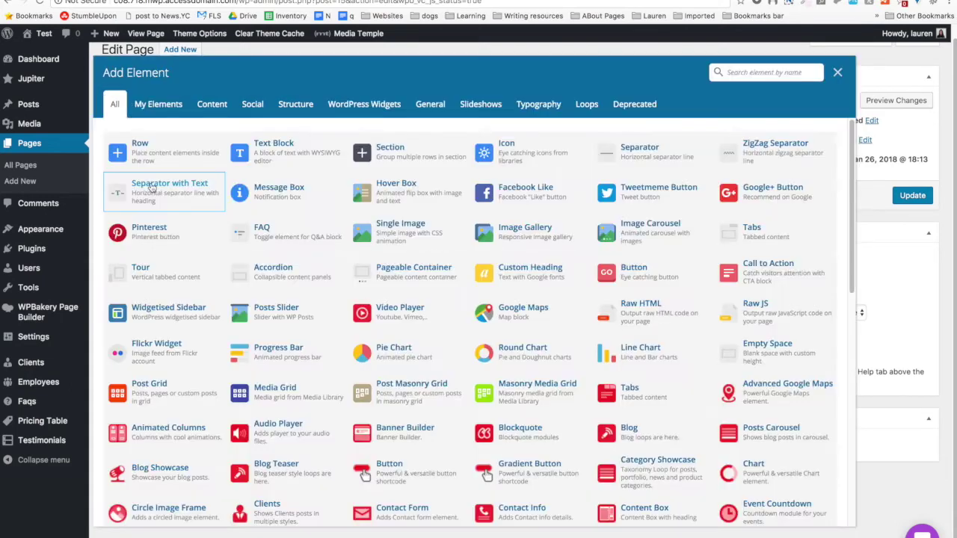
left_click(157, 104)
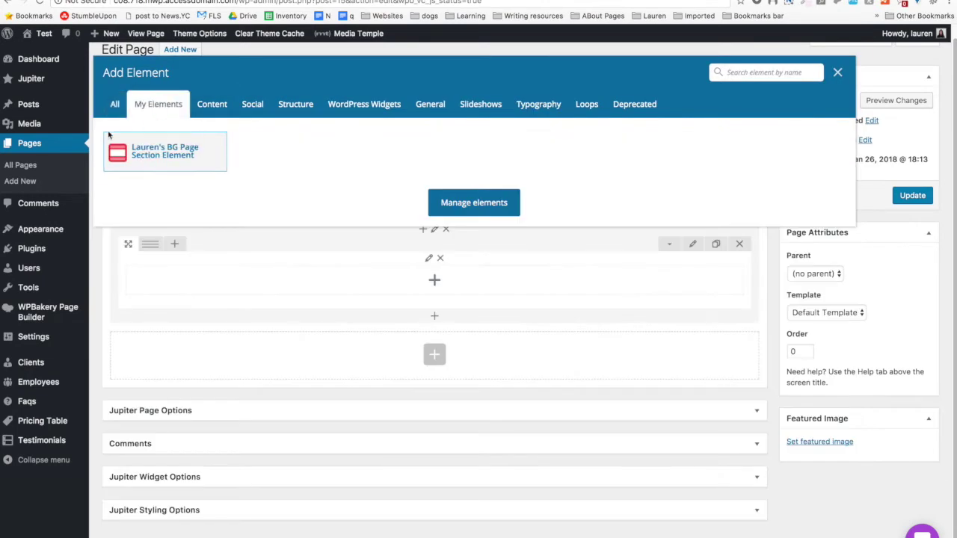
left_click(838, 72)
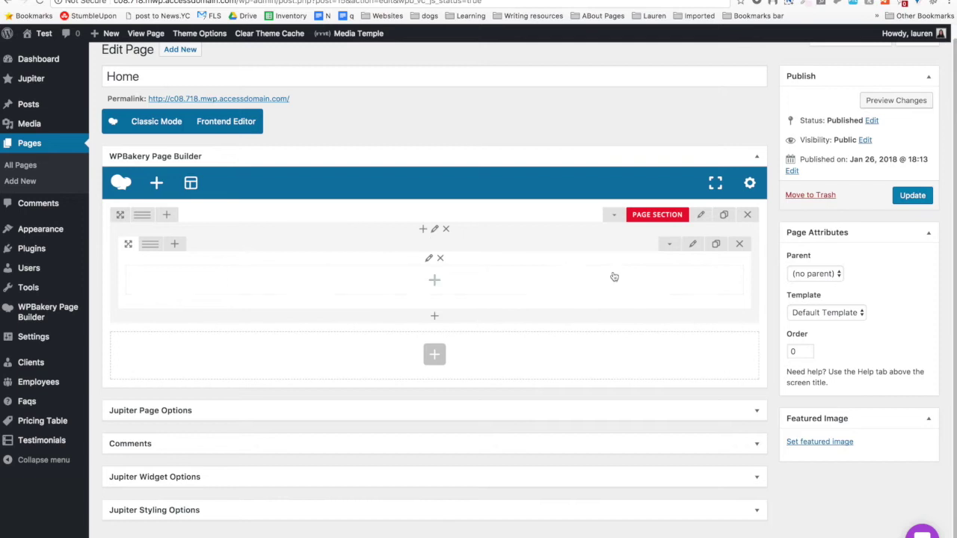
Review the row settings and design options, then close them unchanged.
left_click(692, 247)
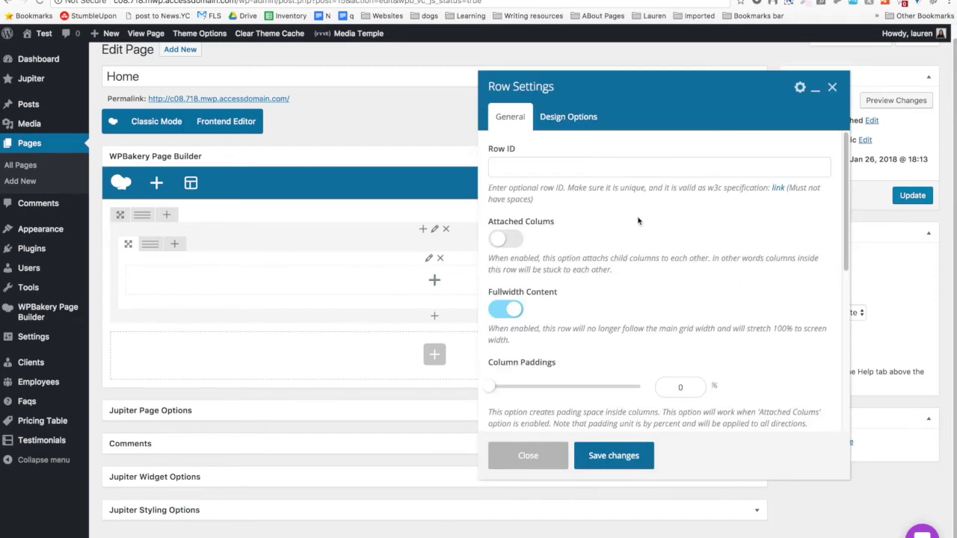
scroll(638, 220, "down", 1)
scroll(638, 221, "up", 2)
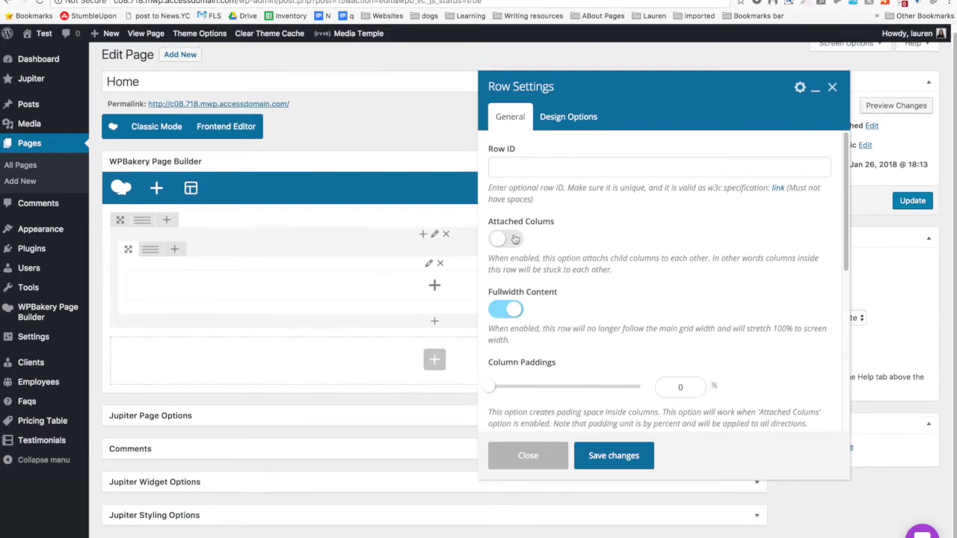
scroll(568, 266, "down", 4)
scroll(568, 266, "down", 4)
scroll(568, 267, "up", 5)
scroll(568, 266, "down", 7)
scroll(568, 264, "up", 1)
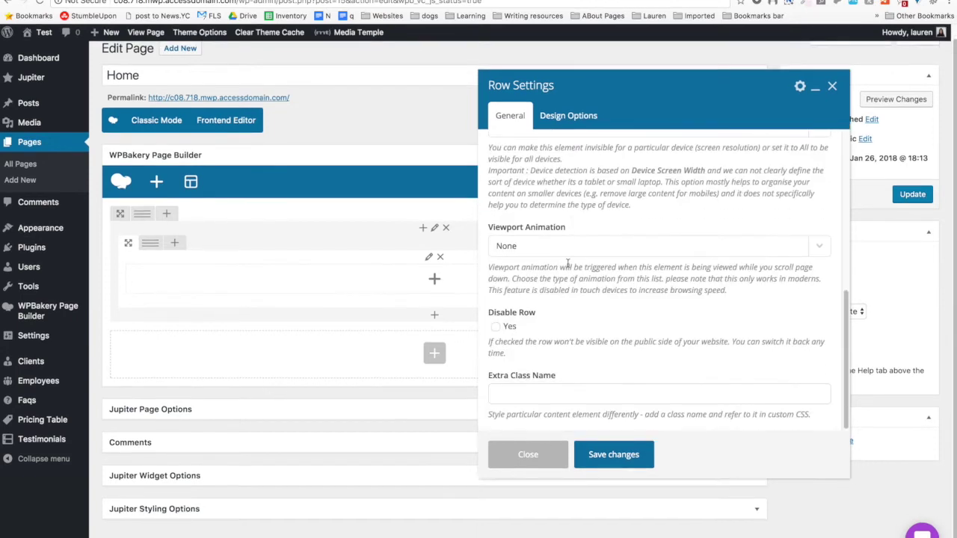
scroll(568, 264, "up", 5)
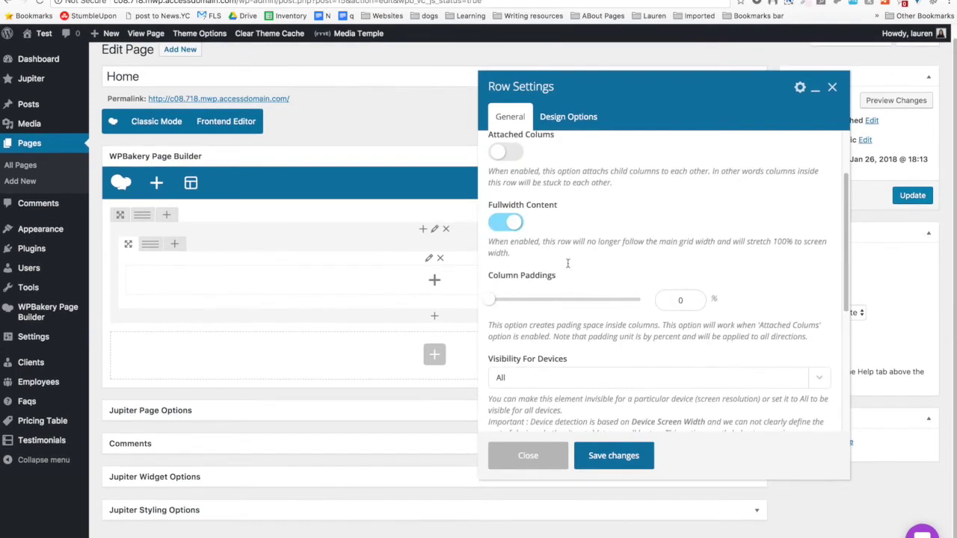
left_click(553, 116)
left_click(510, 116)
left_click(553, 457)
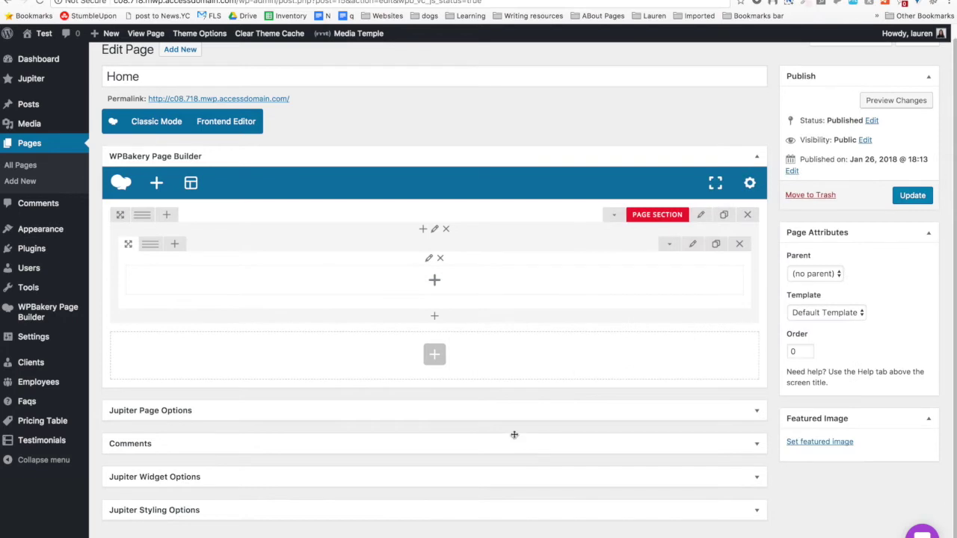
Add a 40 px Padding Space element to the section.
left_click(422, 230)
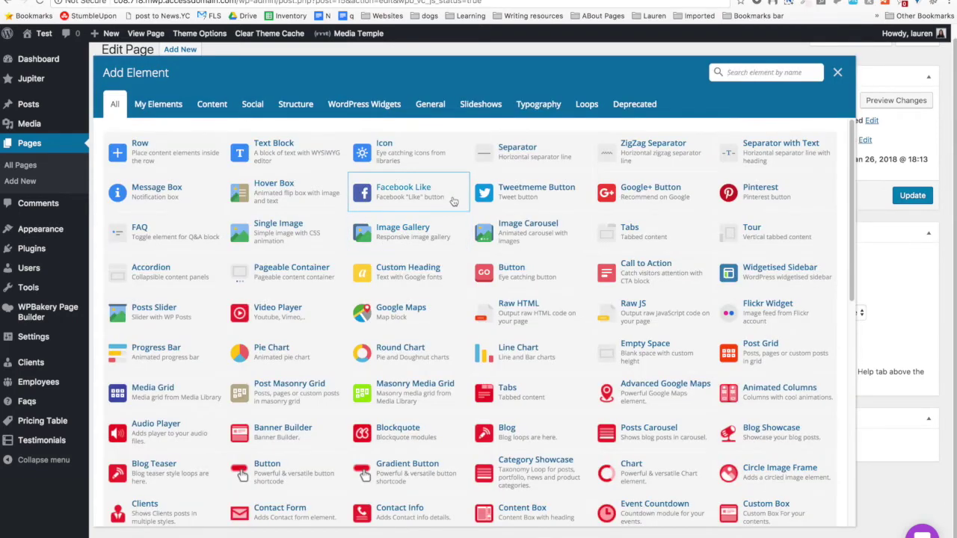
left_click(749, 68)
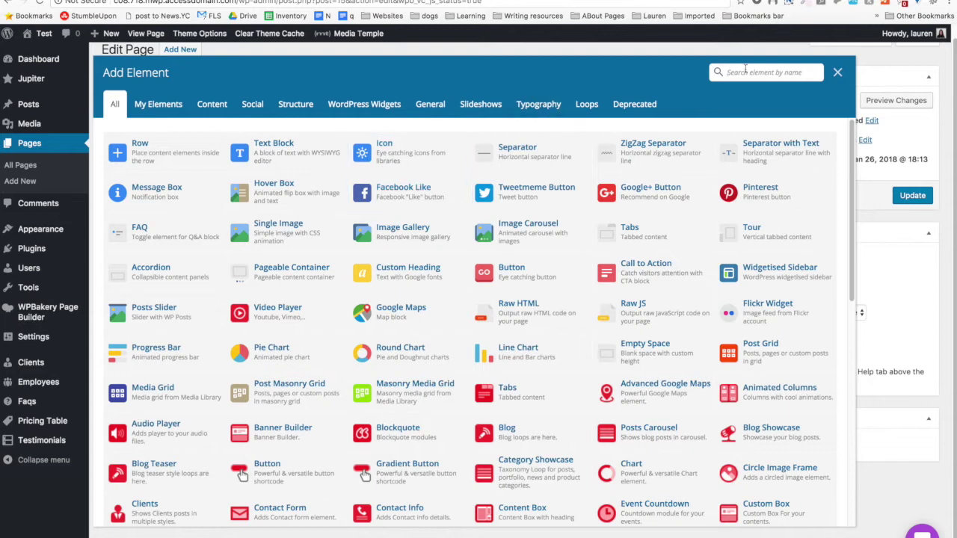
type("padd")
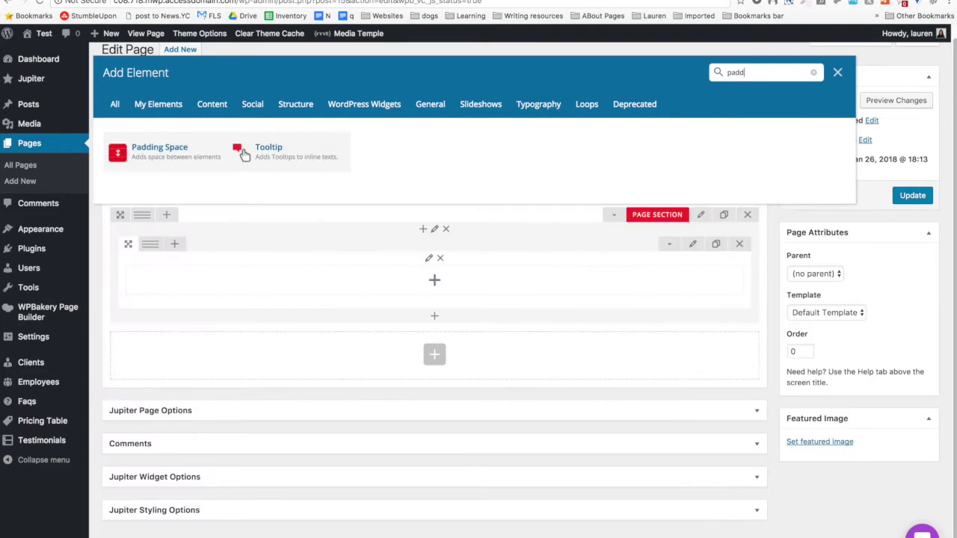
left_click(187, 149)
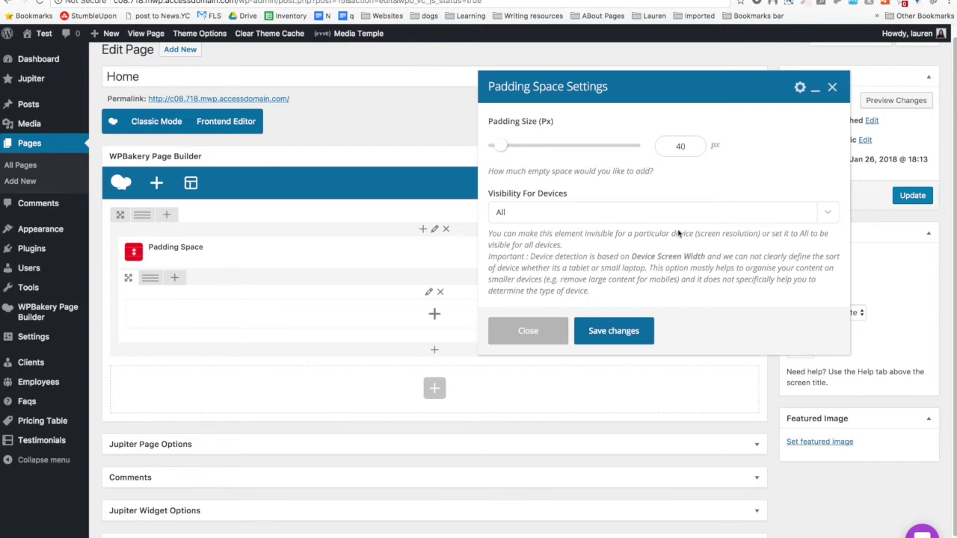
left_click(624, 330)
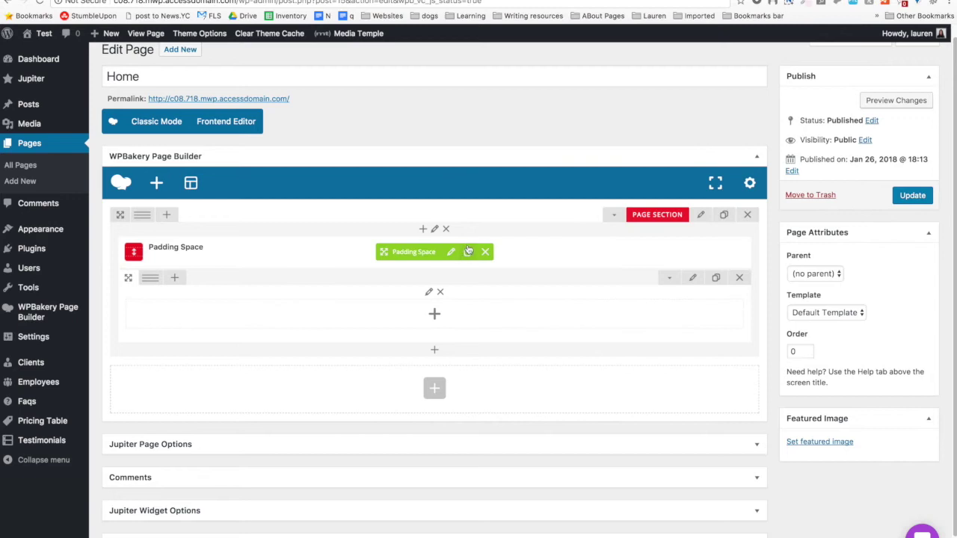
Clone the padding space and arrange the empty row between the two padding spaces.
left_click(468, 252)
left_click_drag(412, 254, 407, 372)
left_click_drag(399, 249, 404, 253)
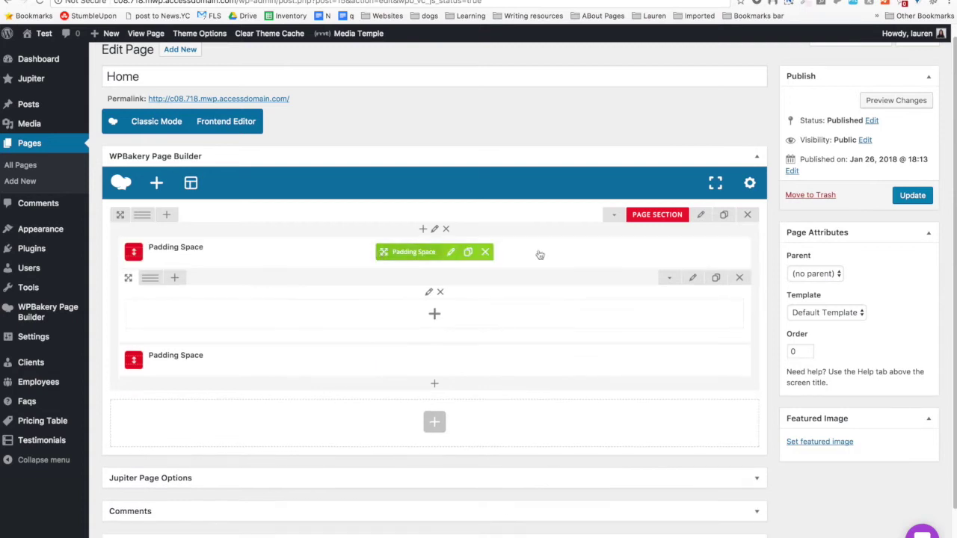
left_click_drag(120, 214, 131, 180)
left_click_drag(129, 291, 157, 374)
left_click_drag(126, 326, 127, 292)
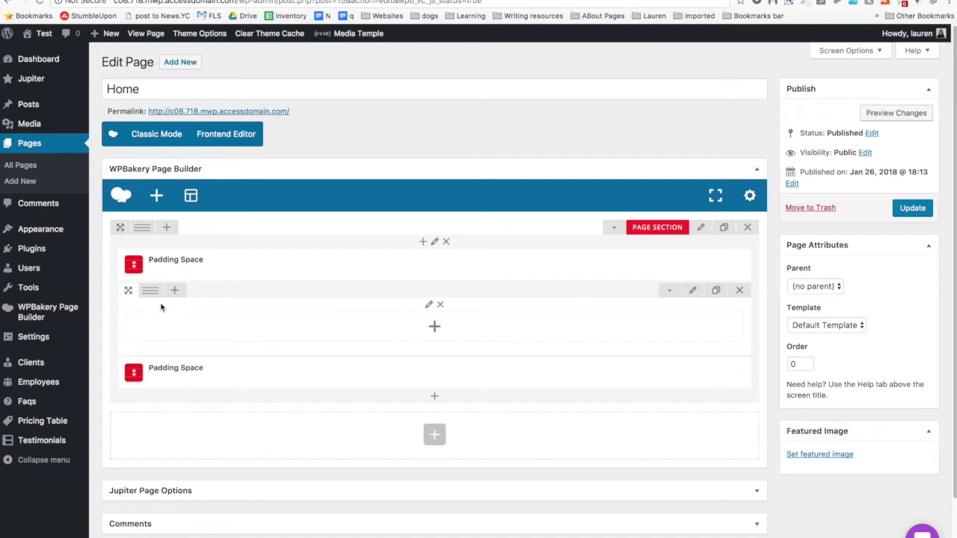
Split the row into two equal 1/2+1/2 columns and switch to the RateGravity tab.
mouse_move(152, 292)
left_click(166, 294)
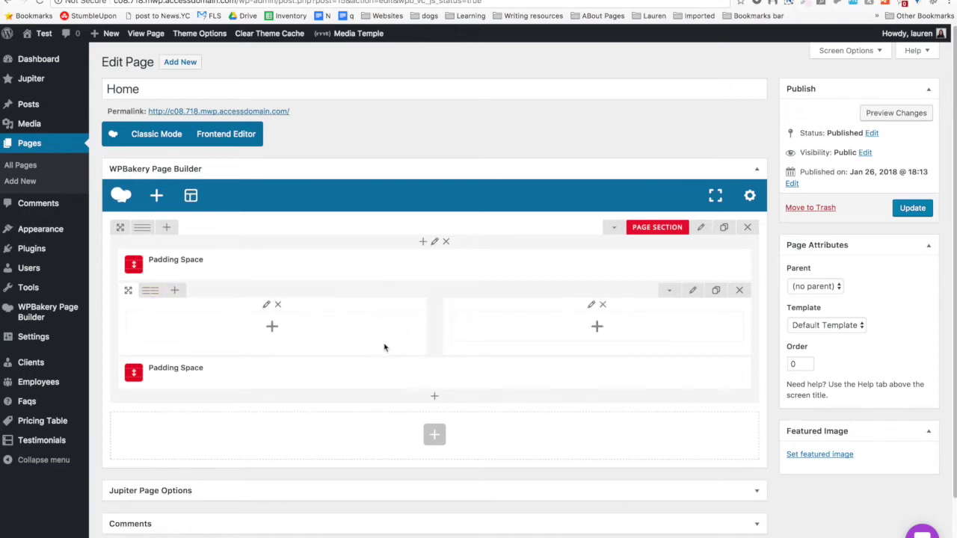
left_click(515, 1)
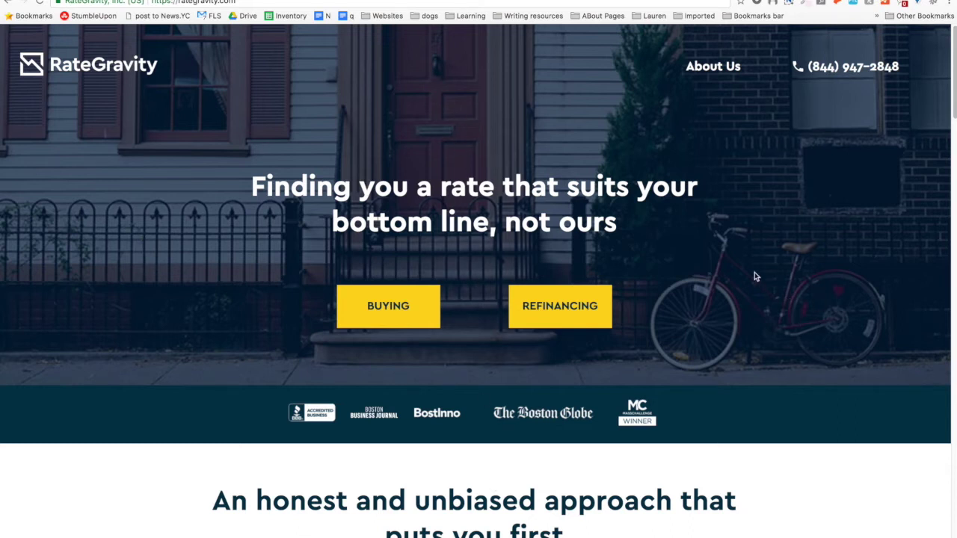
Flip between the RateGravity hero and the WordPress editor with Ctrl+Tab, ending on the editor.
key("ctrl+Tab")
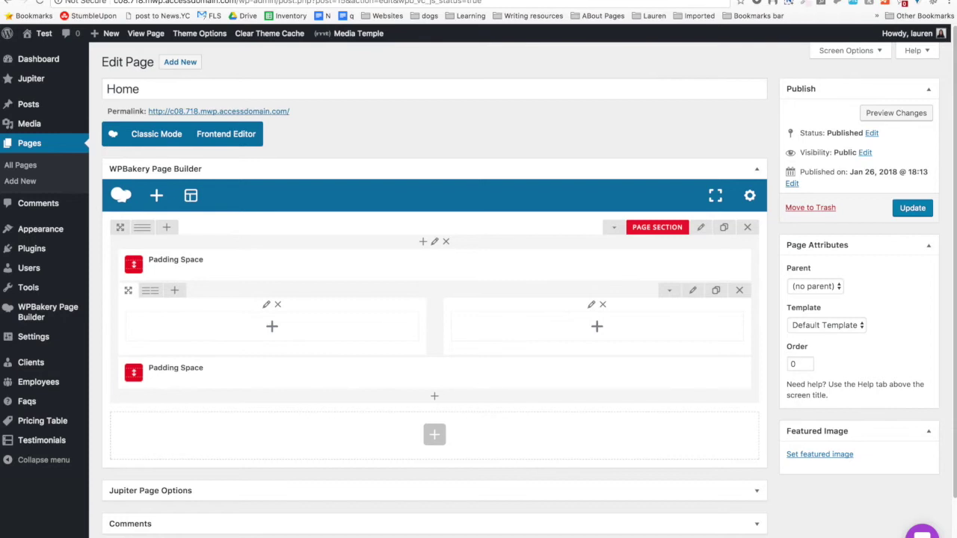
key("ctrl+shift+Tab")
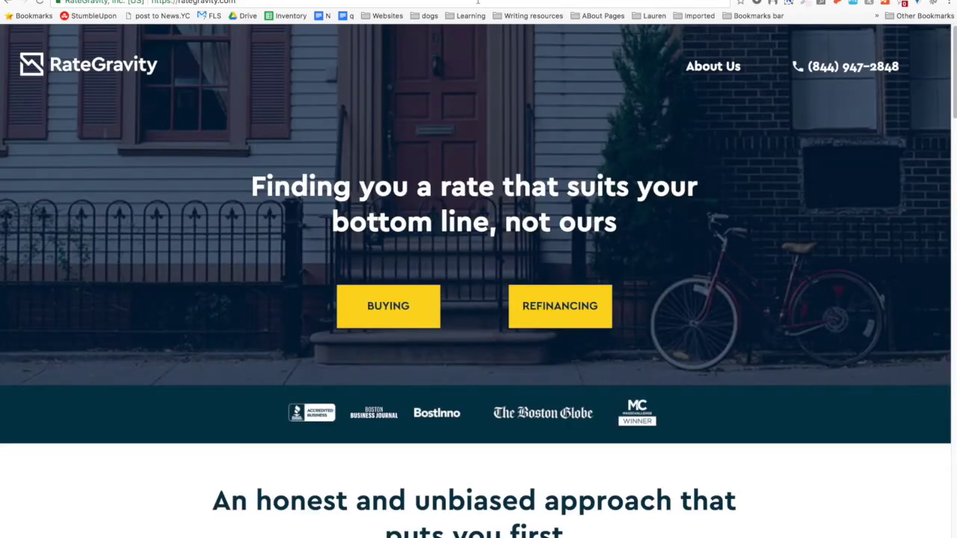
key("ctrl+Tab")
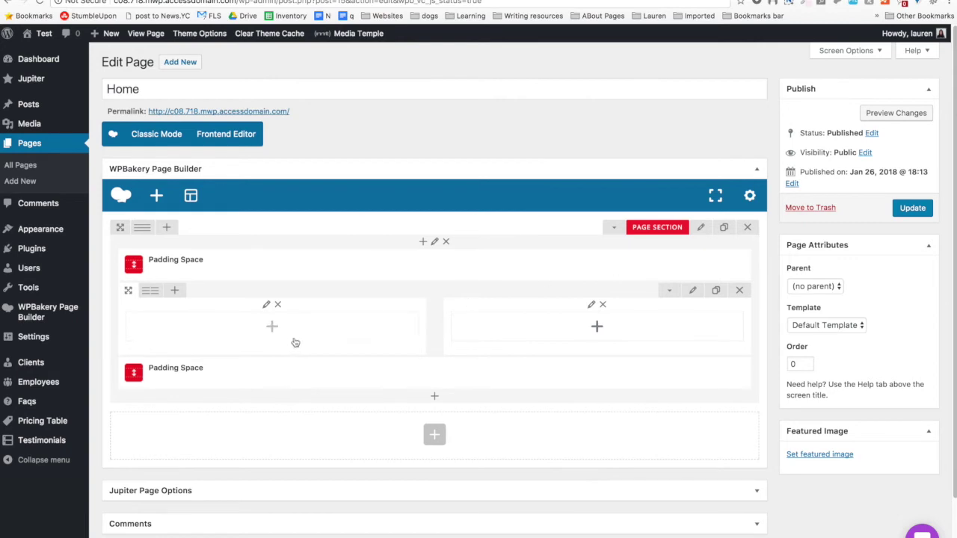
Split the row into 1/6+4/6+1/6 and add a middle Fancy Title reading 'Finding you a rate that suits your bottom line, not ours'.
mouse_move(150, 293)
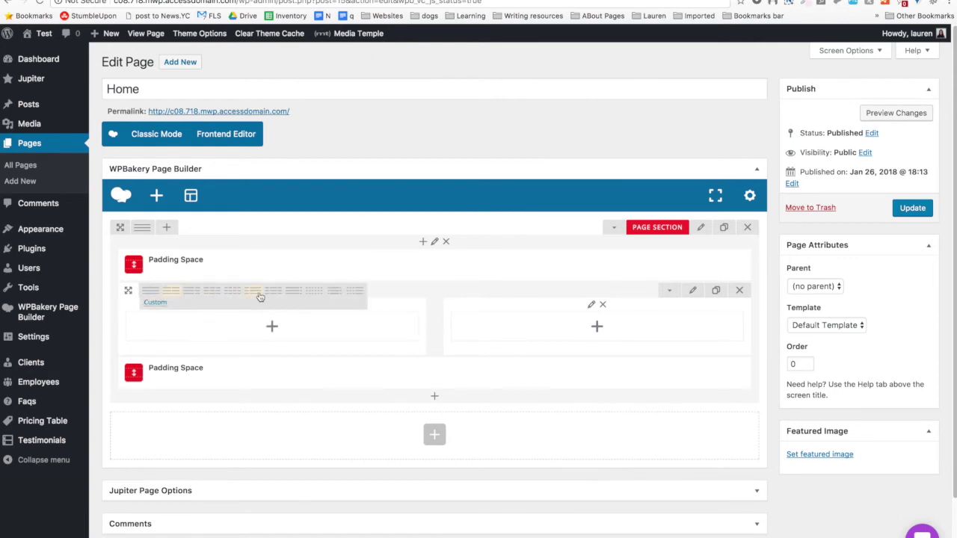
left_click(335, 297)
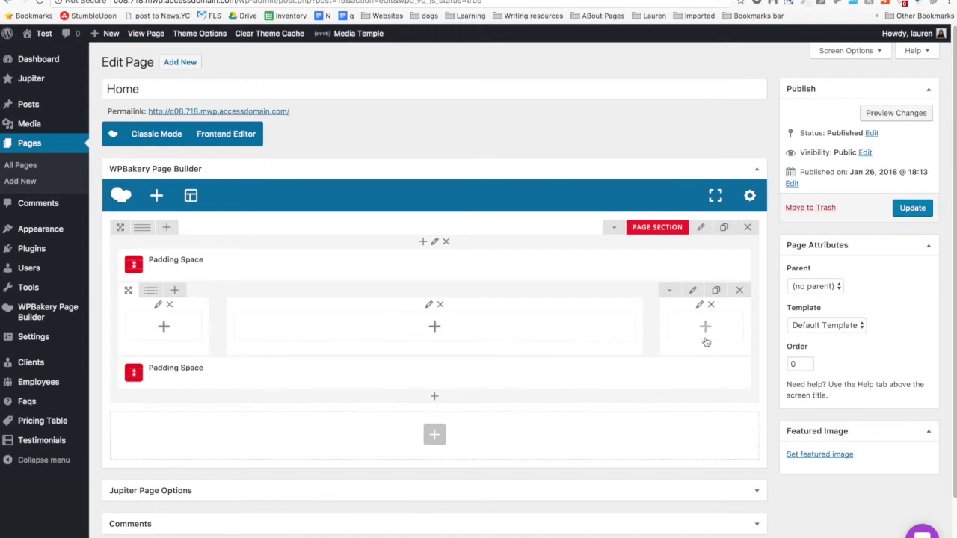
left_click(432, 329)
type("fanc")
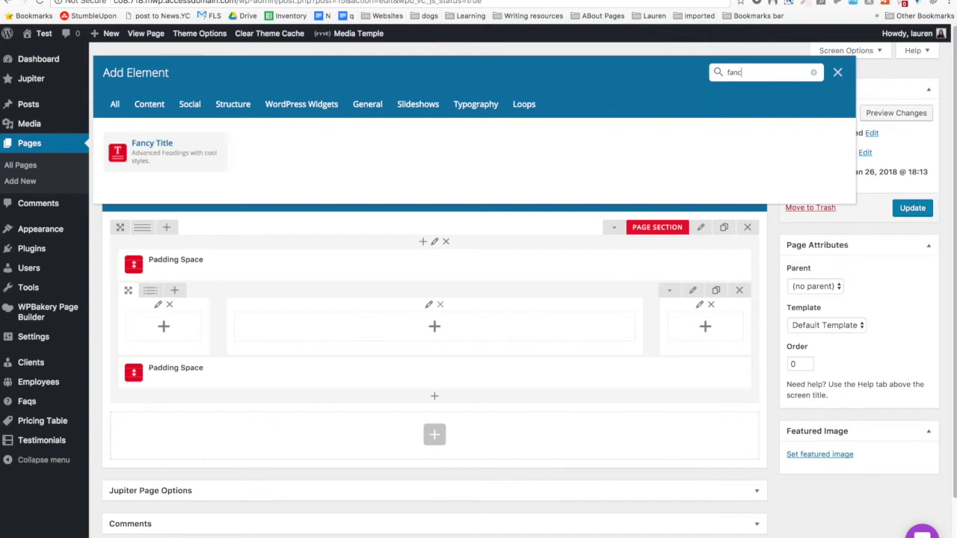
left_click(188, 161)
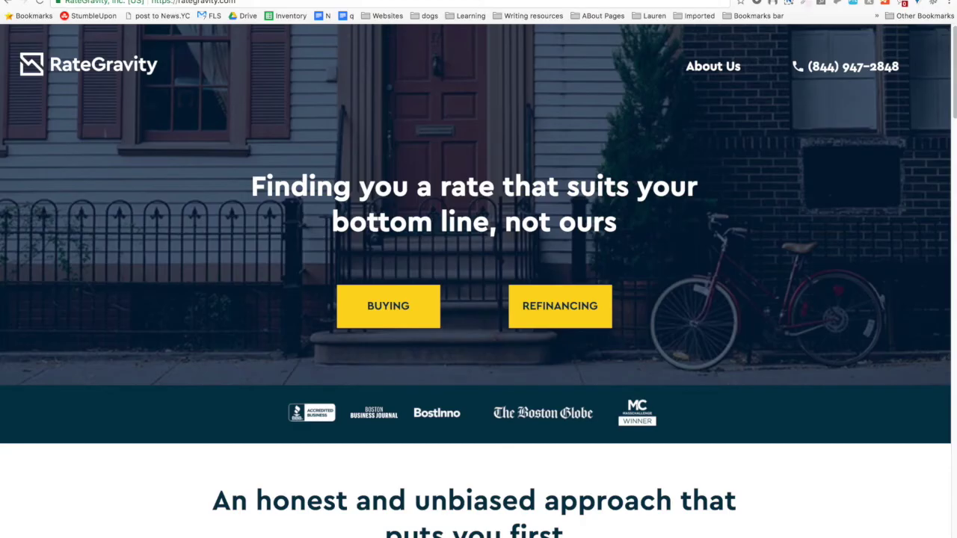
triple_click(417, 185)
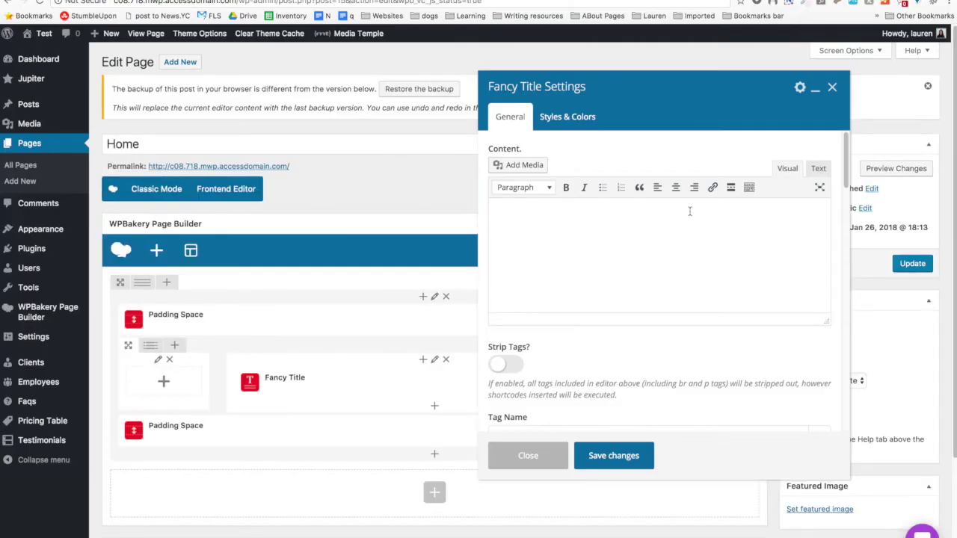
type("Finding you a rate that suits your bottom line, not ours")
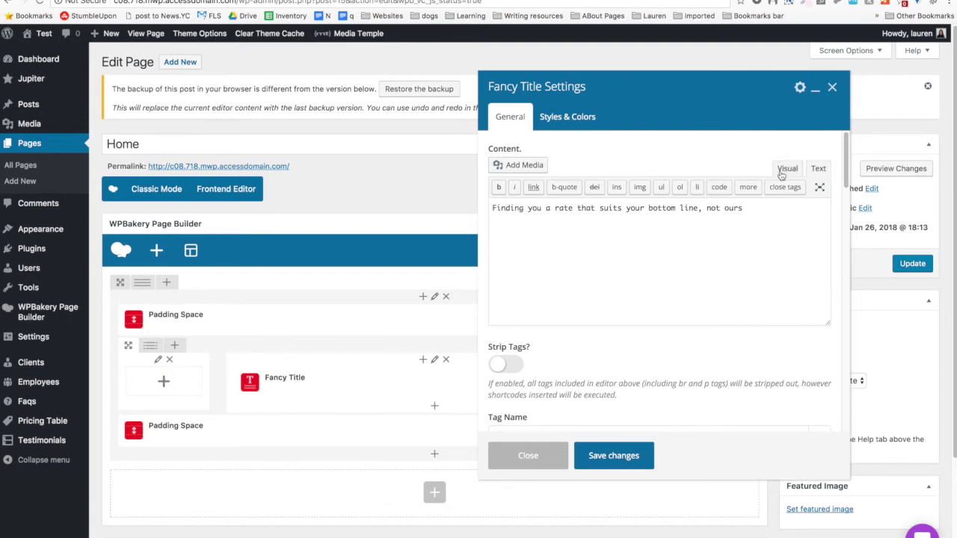
Switch the Fancy Title content to Visual, set Tag Name to h1 and text colour to white.
left_click(786, 168)
scroll(645, 308, "down", 5)
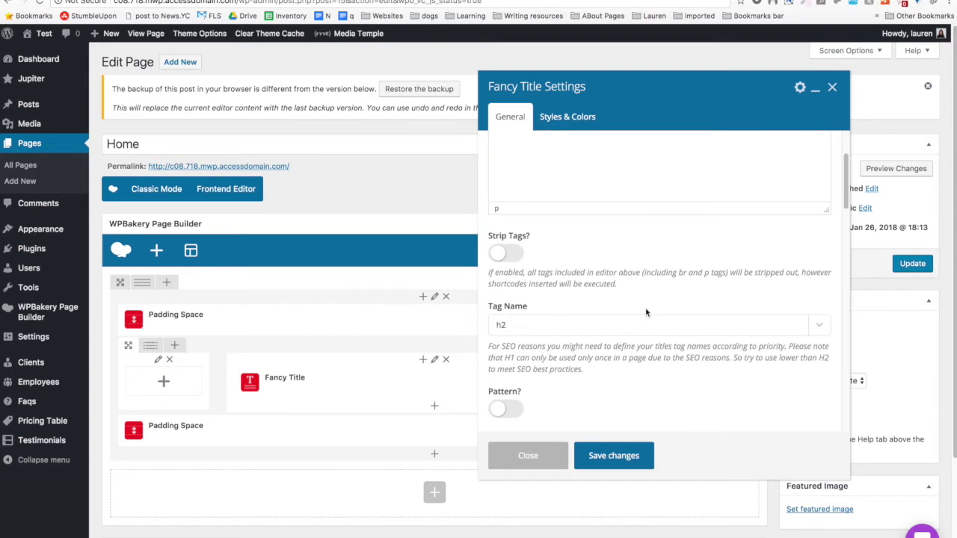
left_click(586, 252)
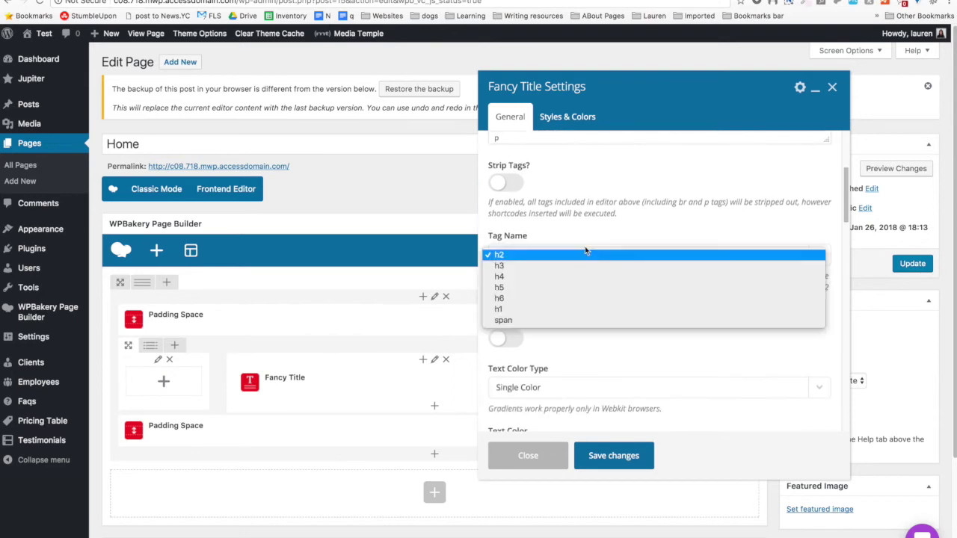
left_click(541, 299)
left_click(545, 258)
left_click(559, 304)
scroll(559, 305, "down", 4)
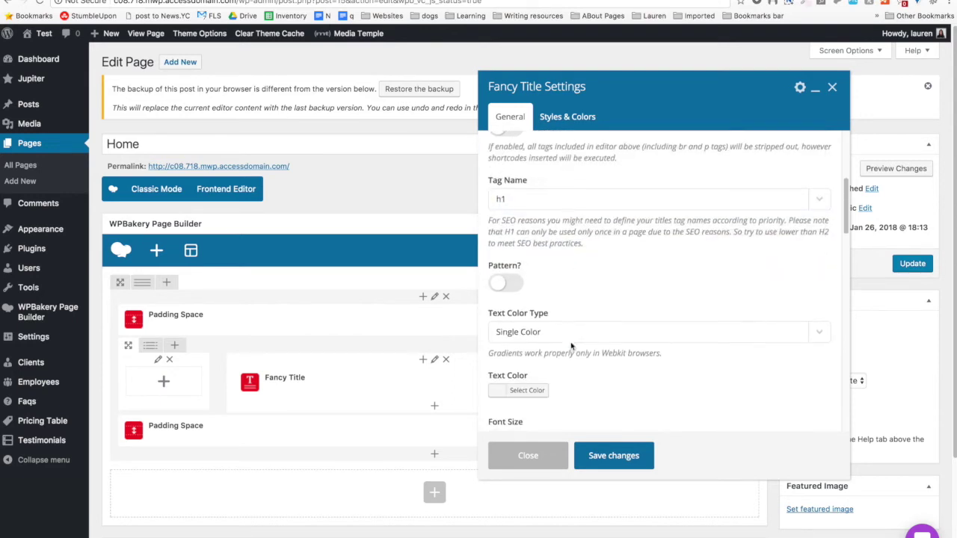
left_click(528, 309)
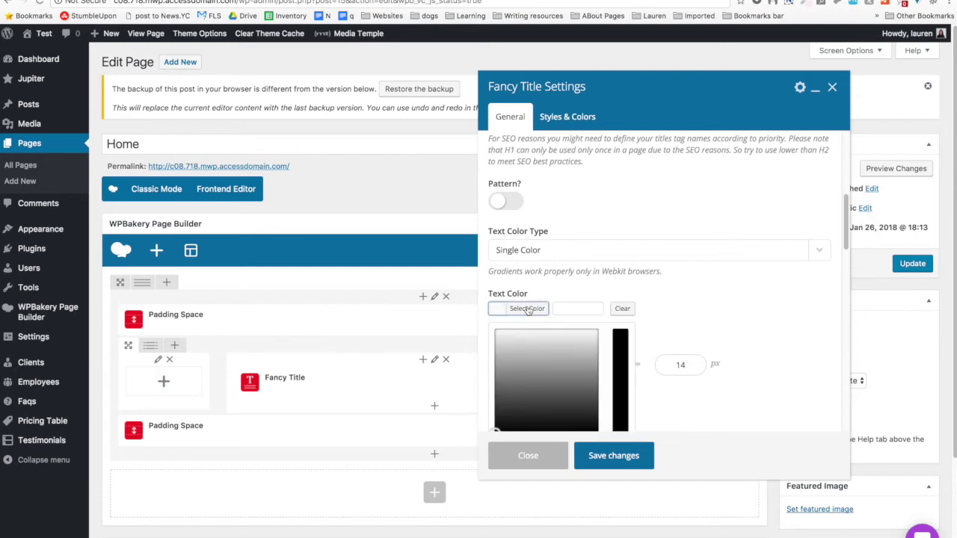
left_click_drag(497, 364, 495, 330)
left_click(497, 309)
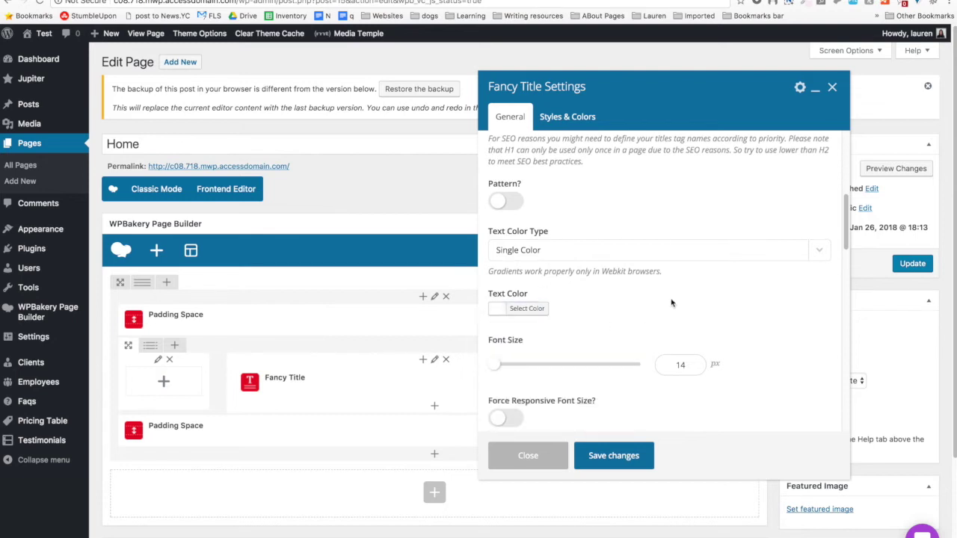
Change the Fancy Title font size from 14 to 54 px.
scroll(671, 303, "down", 3)
double_click(674, 251)
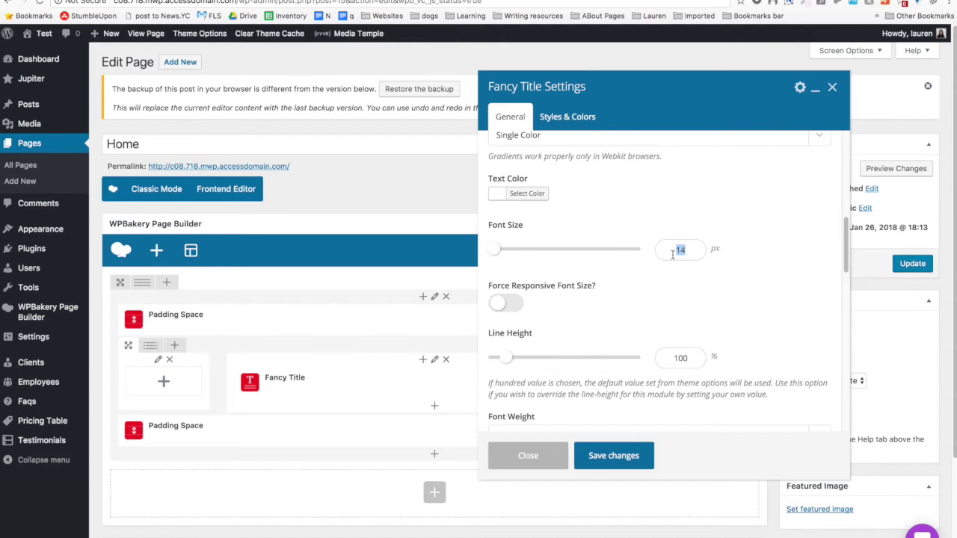
type("54")
scroll(508, 314, "down", 2)
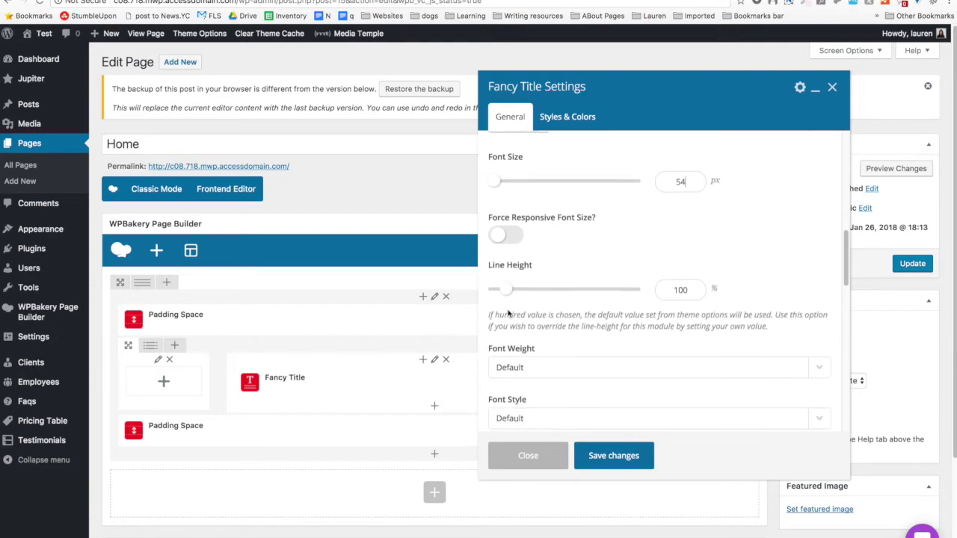
Enable responsive font sizes, entering 35 px and 25 px for mobile.
left_click(522, 237)
scroll(527, 224, "down", 3)
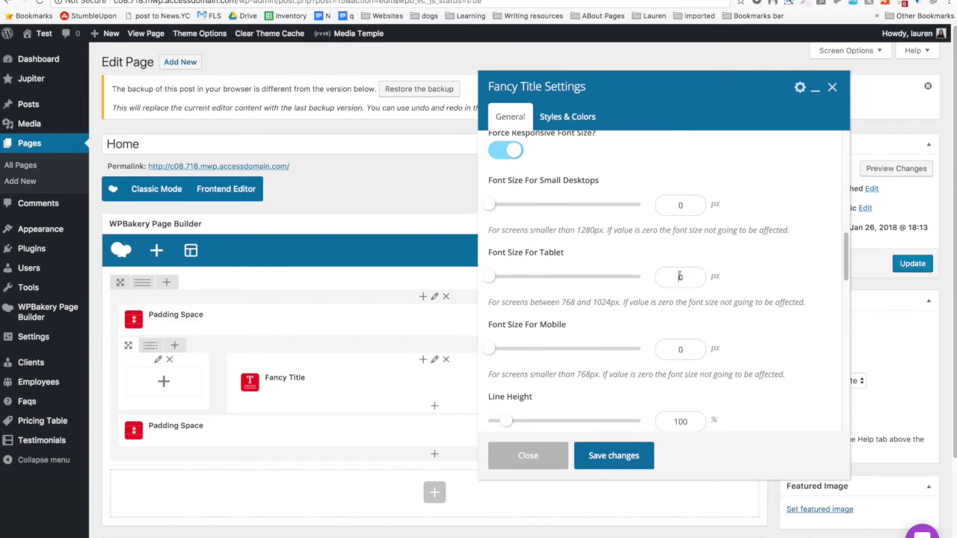
type("35")
scroll(590, 312, "down", 2)
double_click(682, 290)
type("25")
Set the font weight to Extra Bold, leaving font style at default.
scroll(579, 339, "down", 5)
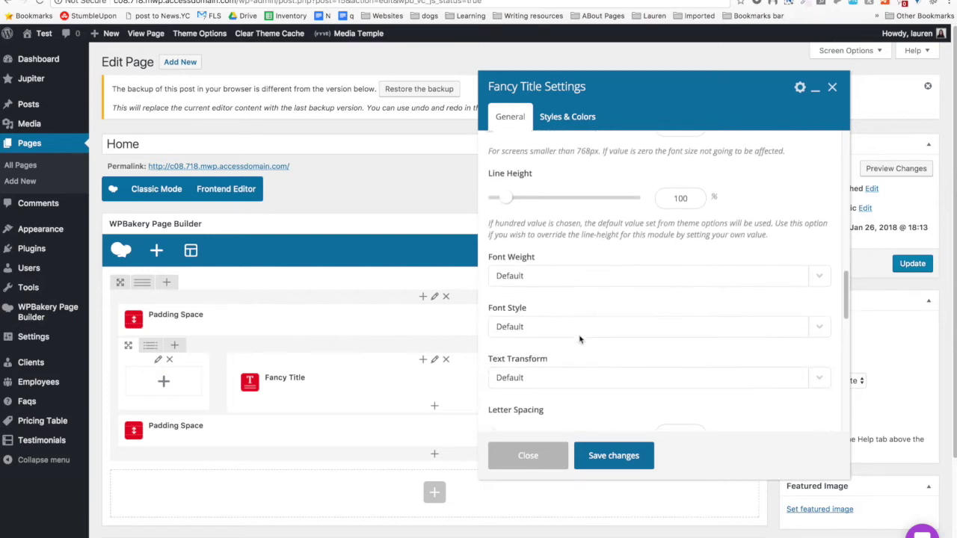
left_click(573, 275)
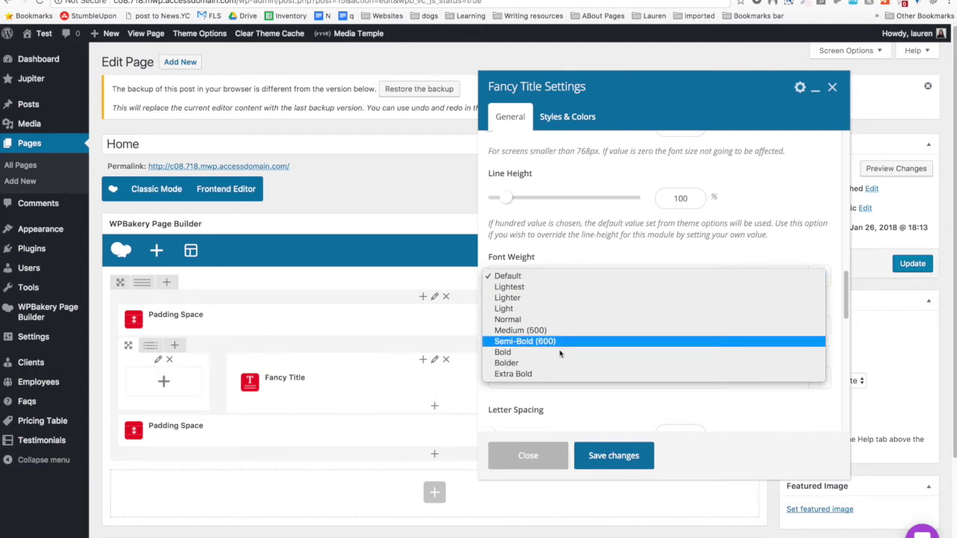
left_click(546, 374)
left_click(515, 327)
left_click(546, 306)
scroll(547, 307, "down", 5)
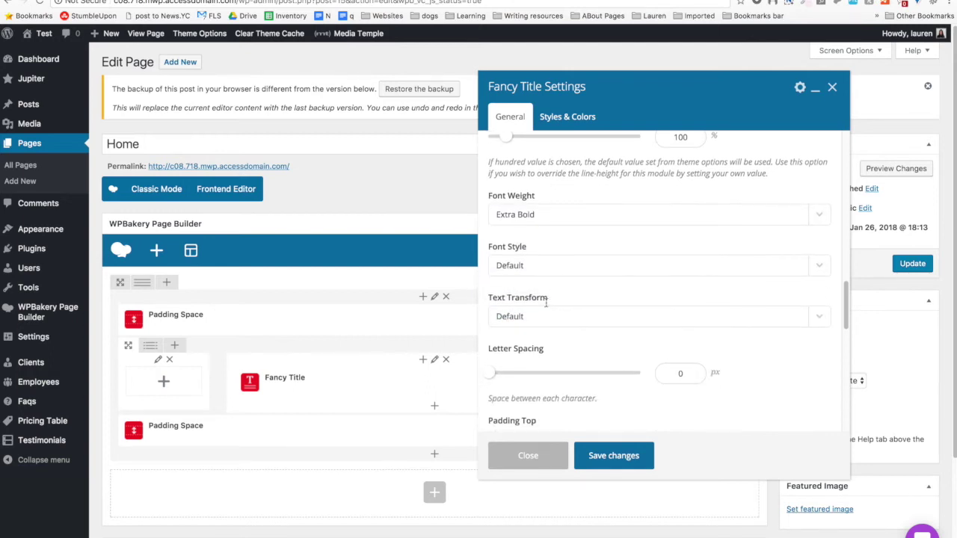
scroll(547, 307, "down", 1)
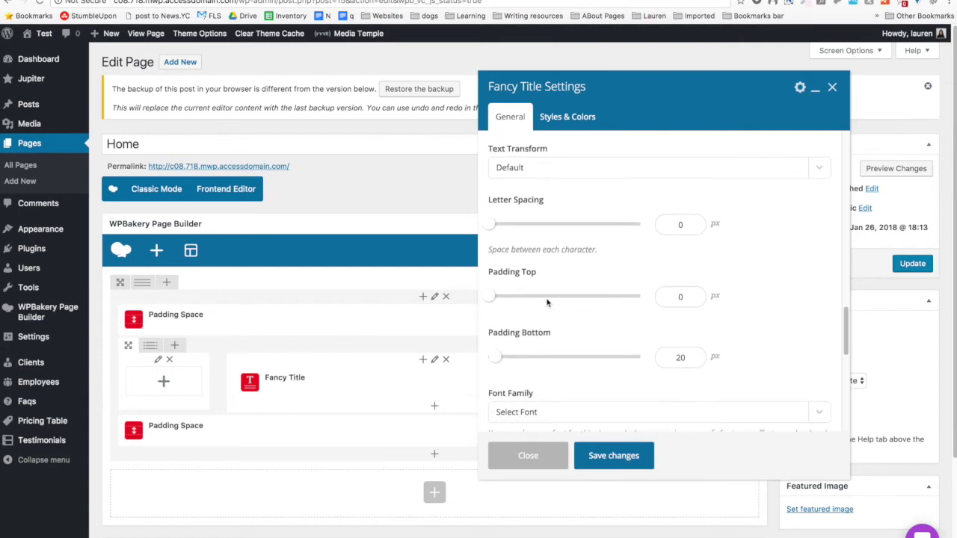
scroll(547, 302, "down", 2)
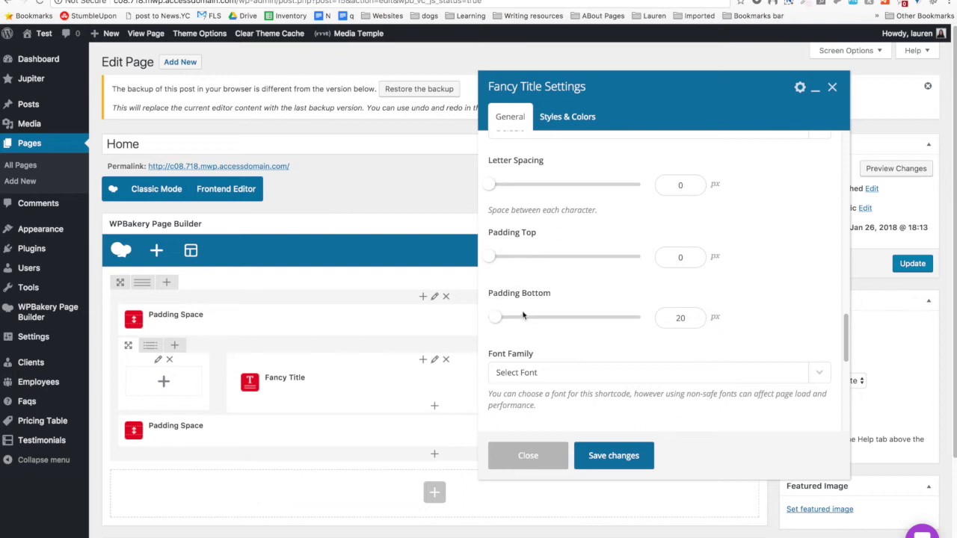
scroll(577, 316, "down", 3)
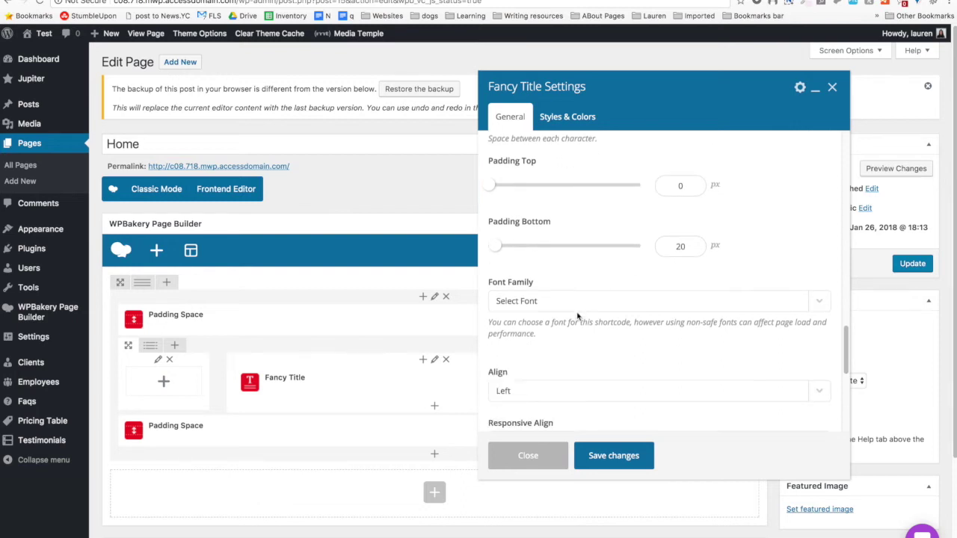
Set the heading's Font Family to Google Fonts - Poppins.
left_click(575, 254)
scroll(564, 438, "down", 20)
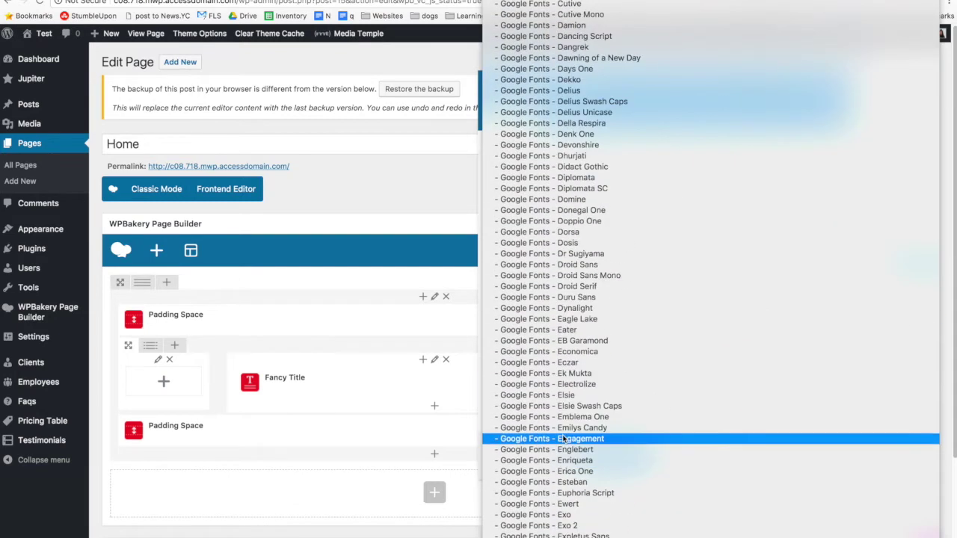
scroll(564, 439, "up", 15)
scroll(564, 439, "up", 3)
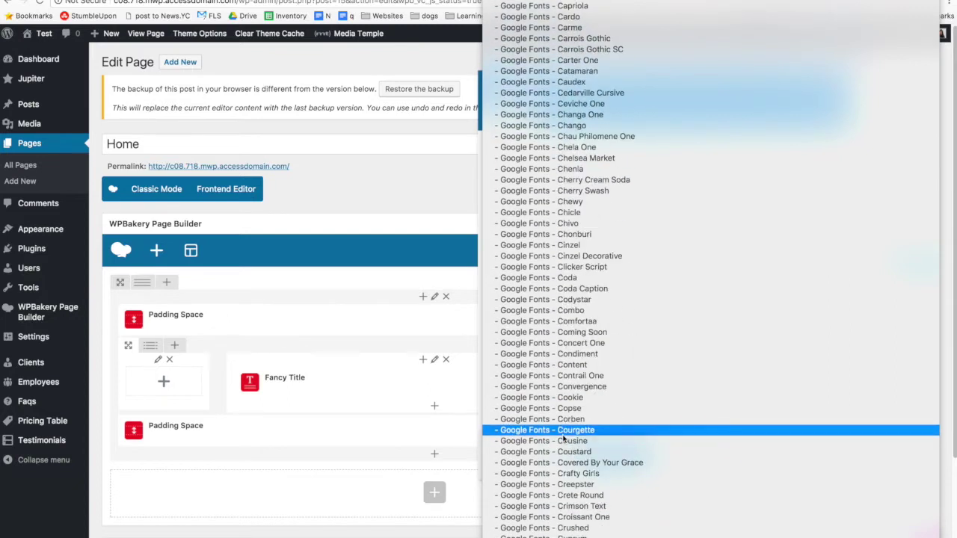
scroll(565, 439, "up", 5)
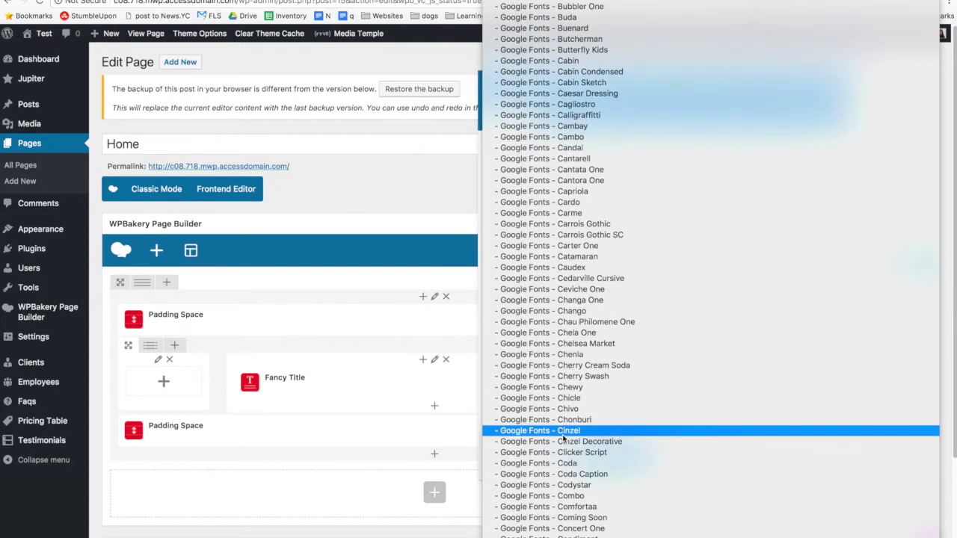
scroll(564, 436, "down", 20)
scroll(564, 439, "down", 20)
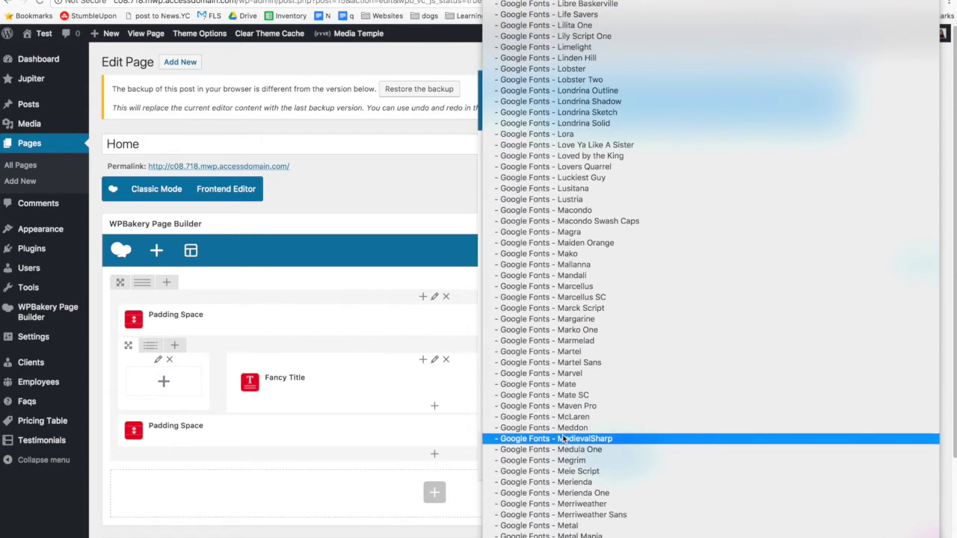
scroll(565, 439, "down", 4)
left_click(565, 419)
left_click(580, 267)
scroll(579, 268, "down", 20)
scroll(571, 357, "down", 7)
left_click(572, 358)
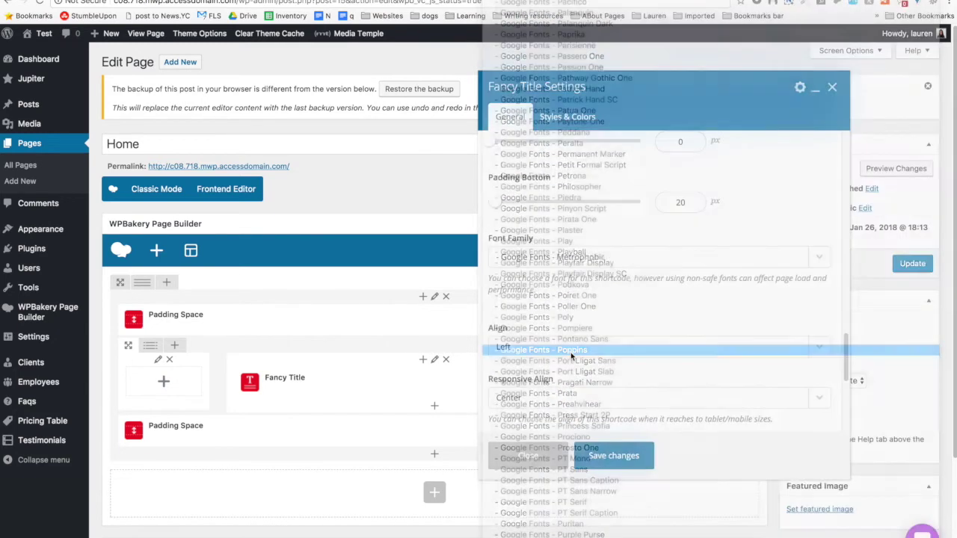
Centre-align the heading, check Styles & Colors, and save the Fancy Title settings.
scroll(578, 317, "down", 3)
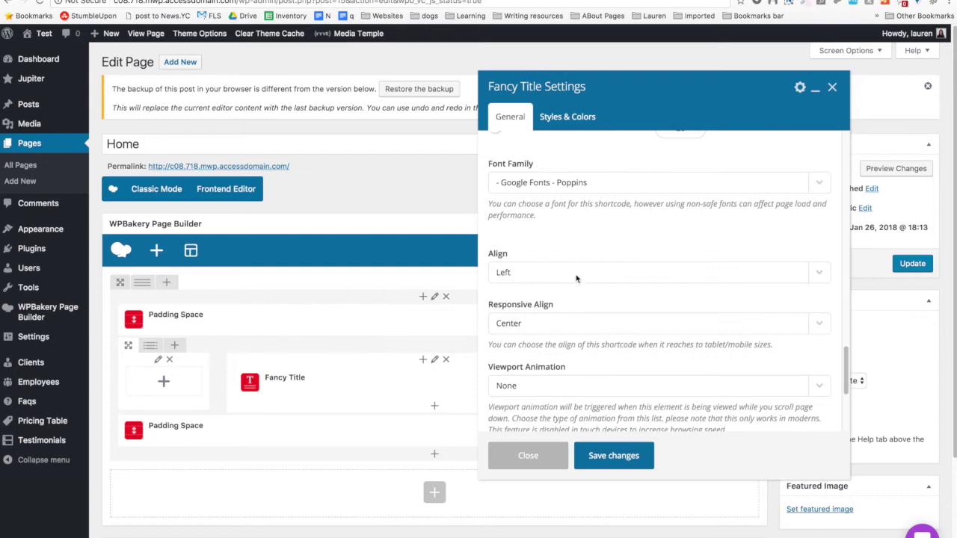
left_click(575, 278)
left_click(568, 294)
scroll(546, 290, "down", 1)
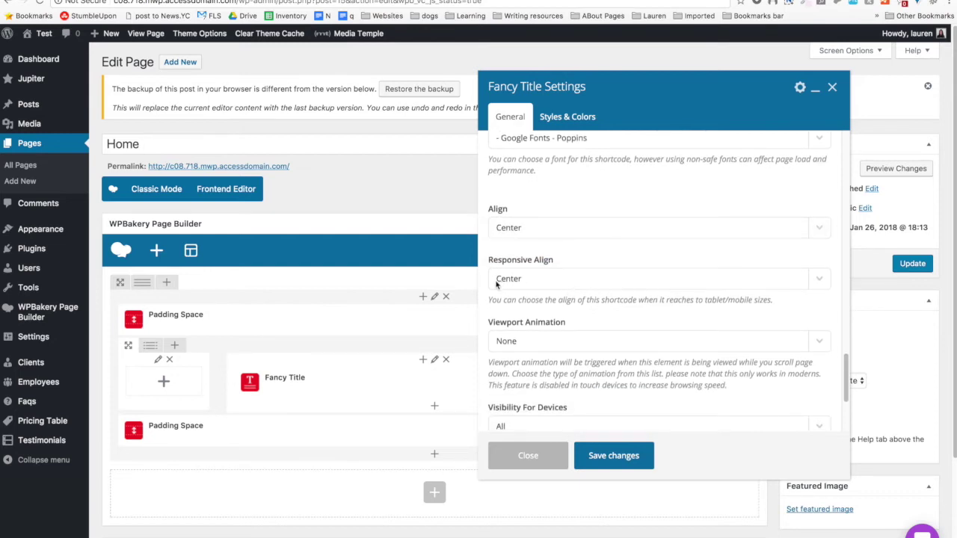
scroll(532, 277, "down", 2)
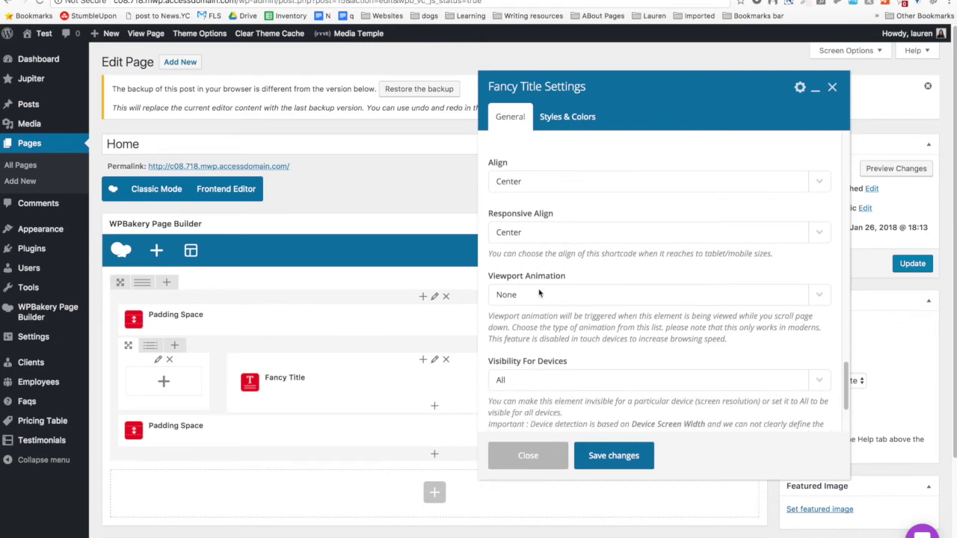
scroll(557, 325, "down", 2)
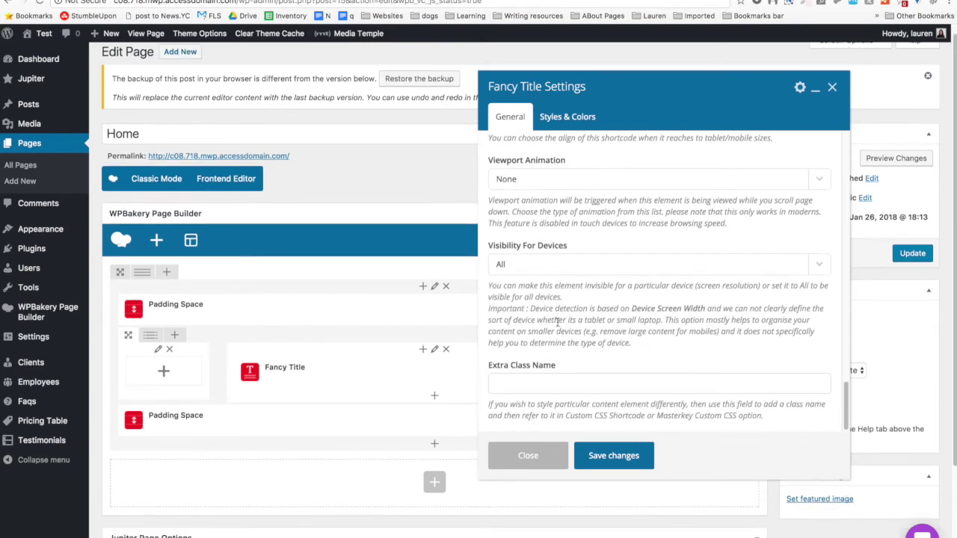
left_click(566, 119)
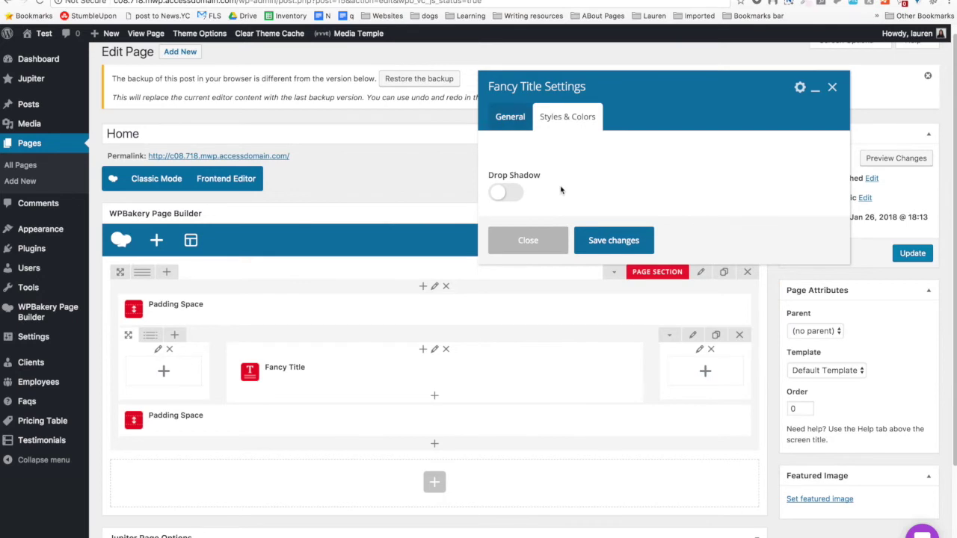
left_click(600, 240)
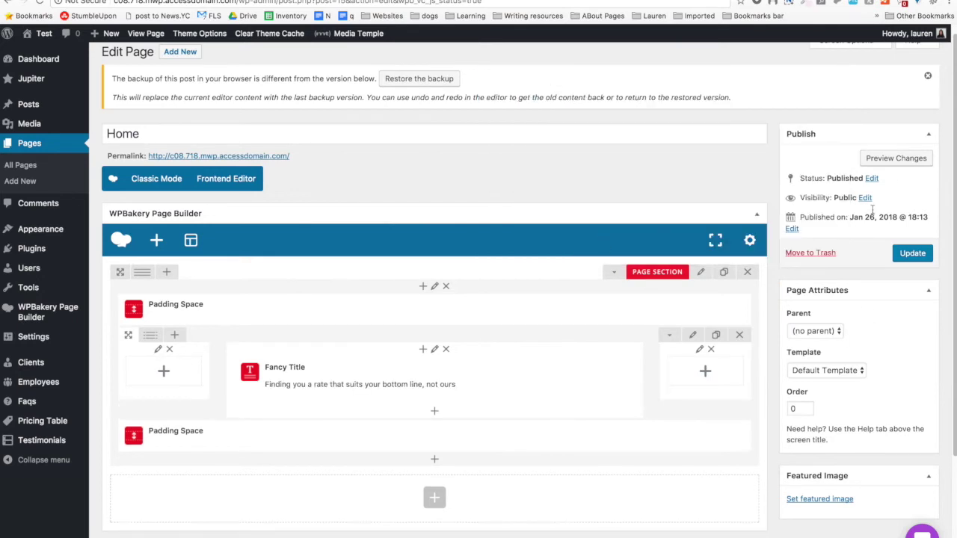
left_click(900, 163)
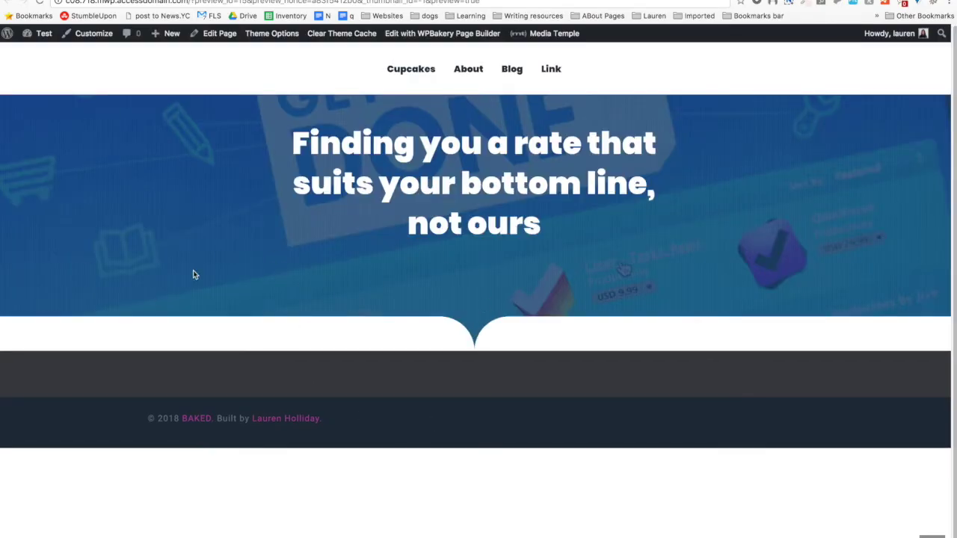
left_click_drag(2, 2, 728, 118)
key("ctrl+alt+Return")
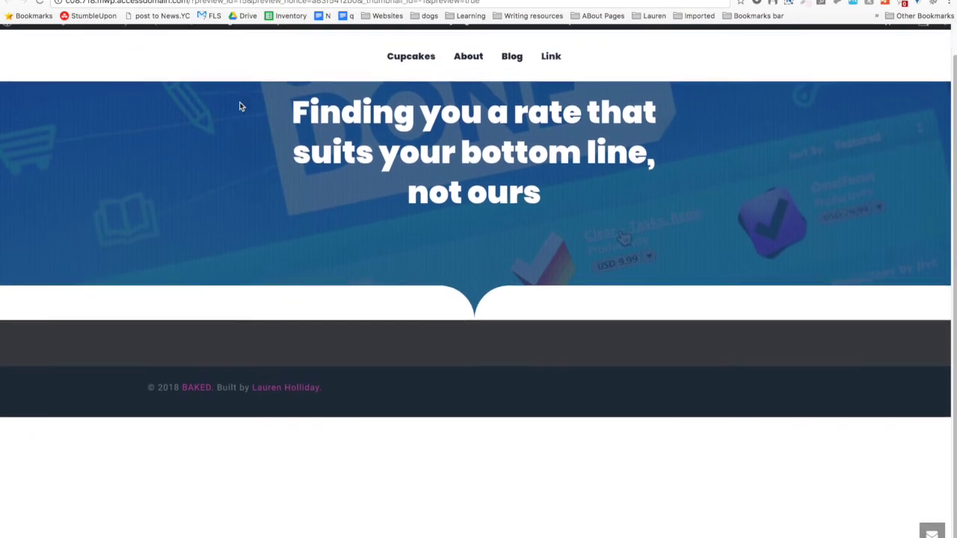
key("ctrl+w")
scroll(242, 305, "down", 4)
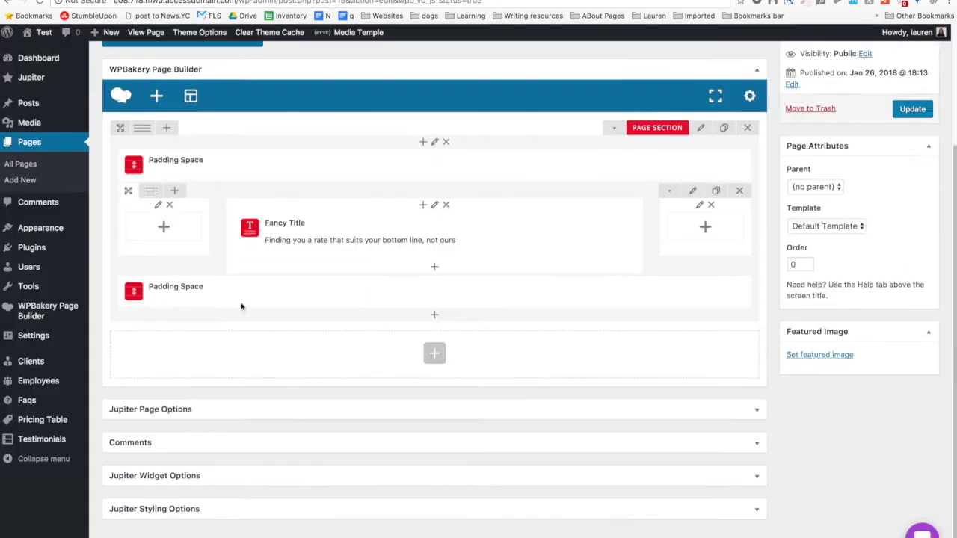
Expand Jupiter Styling Options and enable Override Global Settings for this page.
left_click(278, 414)
scroll(278, 417, "down", 8)
scroll(278, 417, "down", 5)
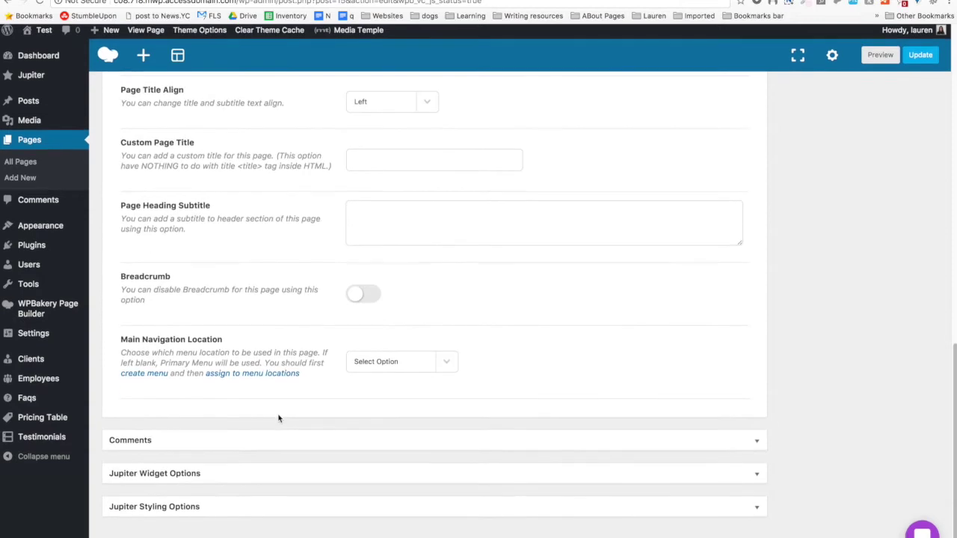
left_click(301, 513)
scroll(303, 515, "down", 2)
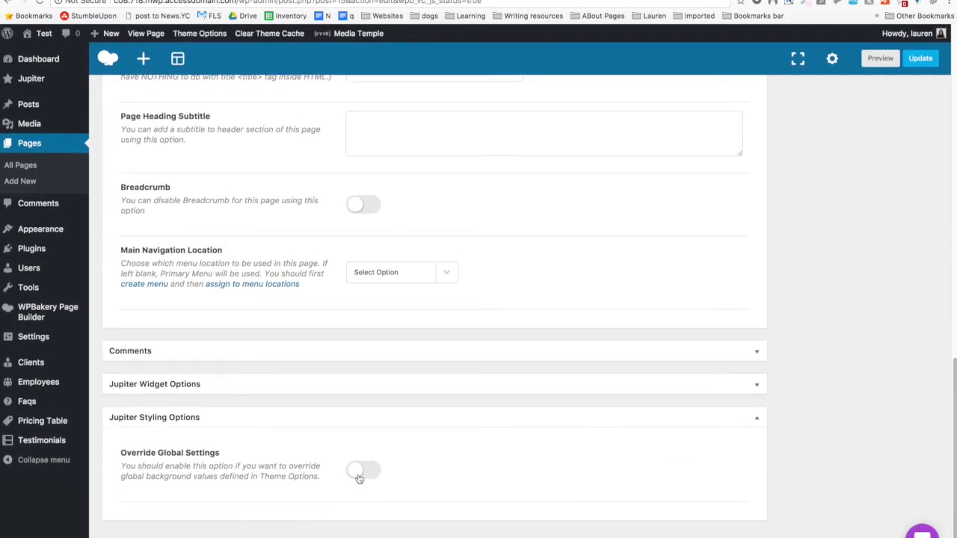
left_click(359, 471)
Turn the header toolbar off, centre the header, make it transparent, and preview the page.
scroll(229, 460, "down", 7)
left_click(378, 287)
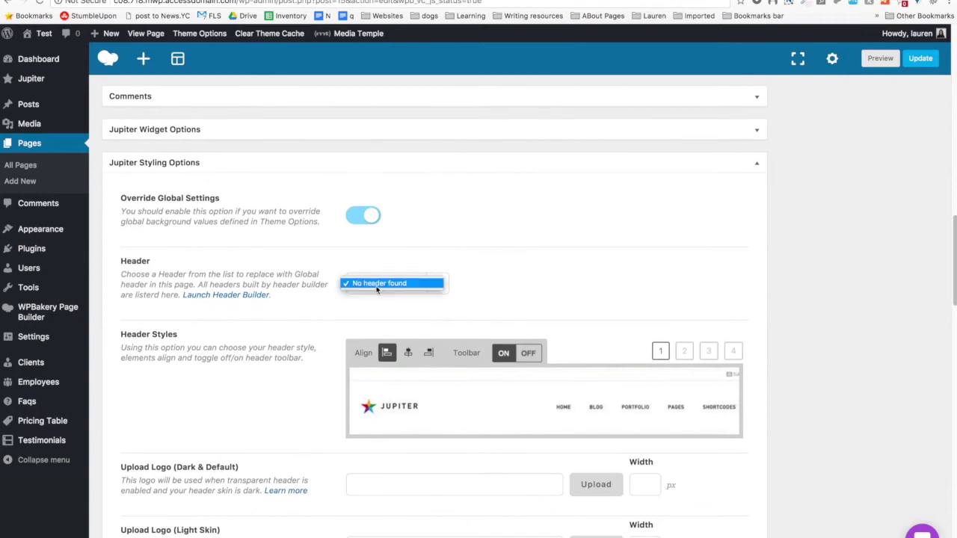
left_click(377, 288)
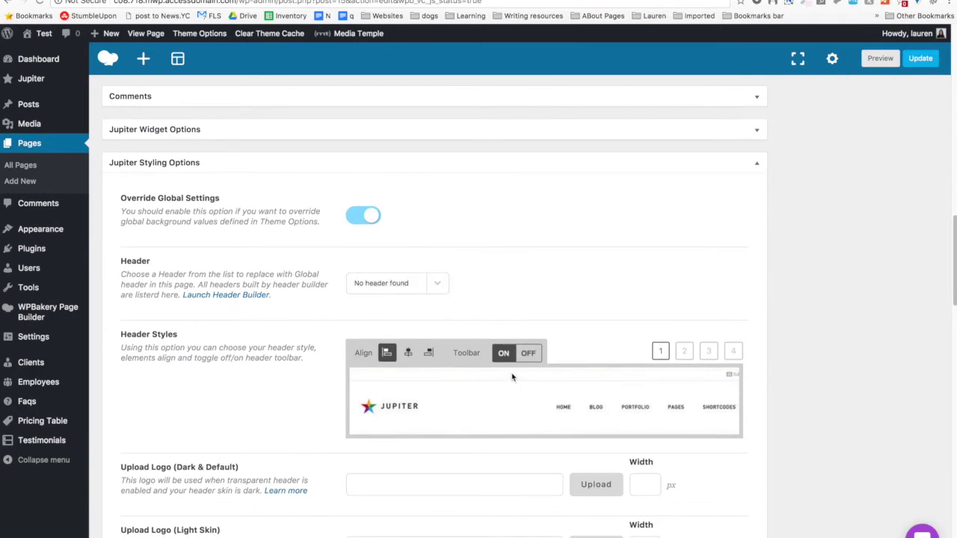
left_click(527, 354)
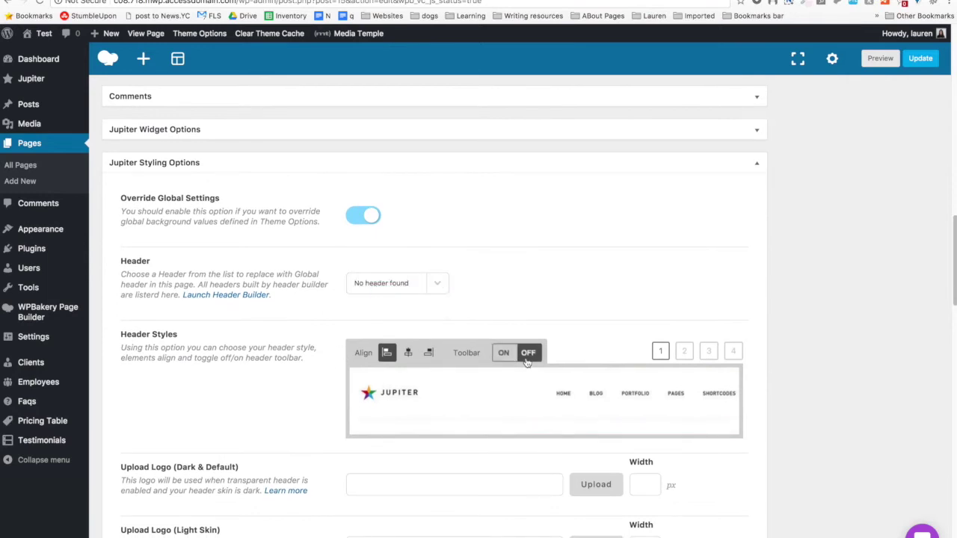
left_click(408, 357)
scroll(514, 377, "down", 5)
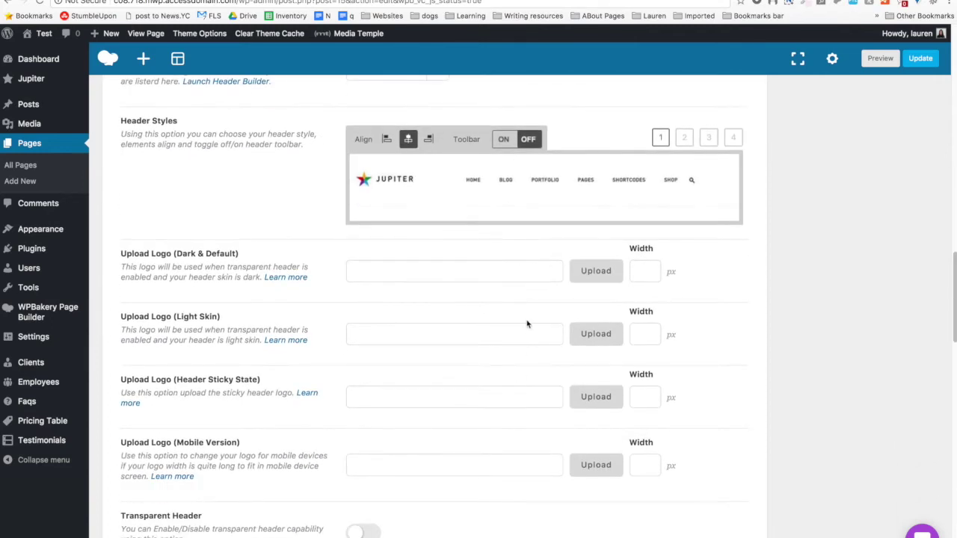
scroll(527, 323, "down", 6)
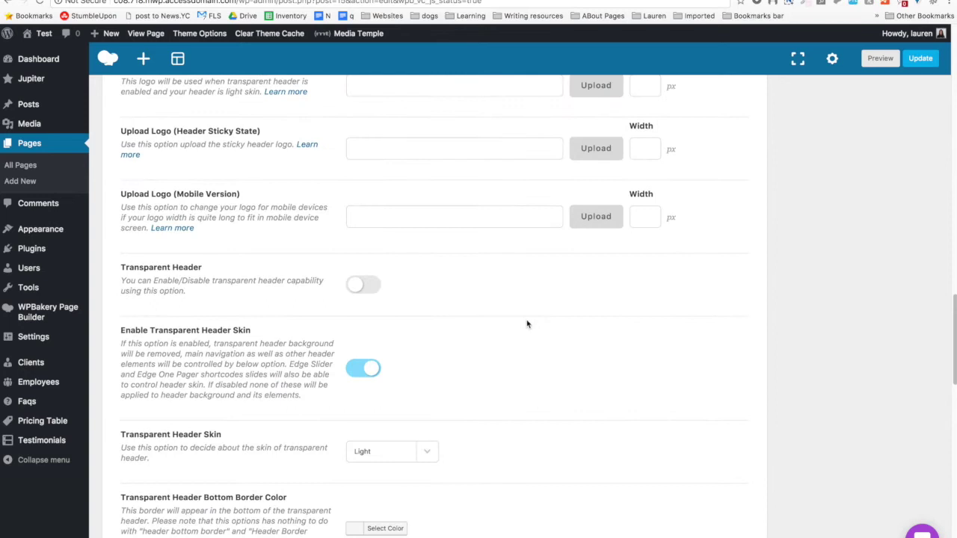
left_click(363, 285)
scroll(709, 280, "down", 10)
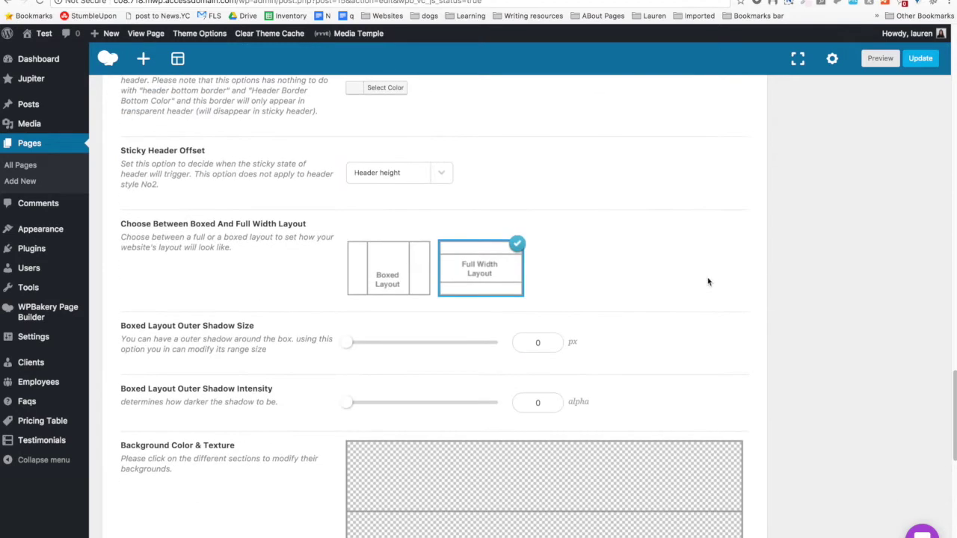
left_click(866, 65)
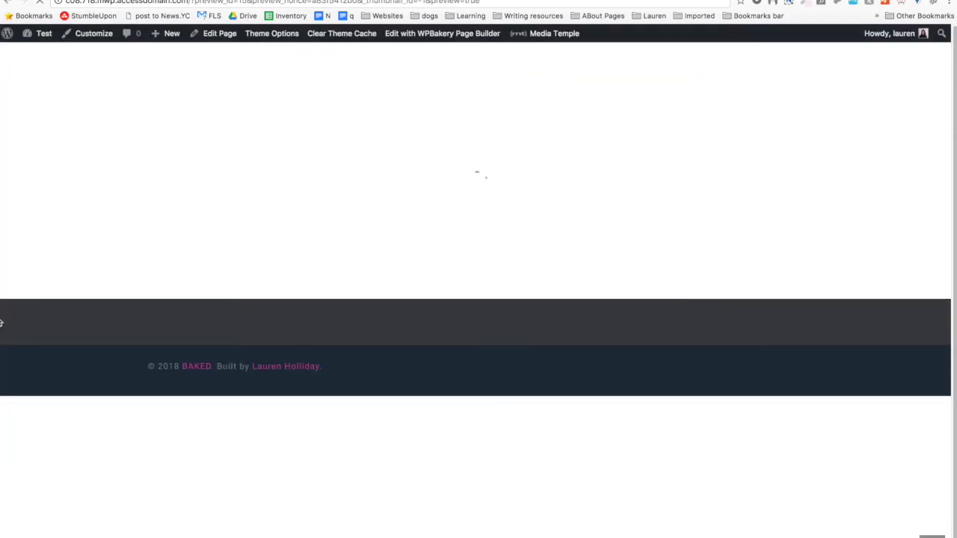
scroll(53, 192, "down", 1)
scroll(88, 189, "up", 1)
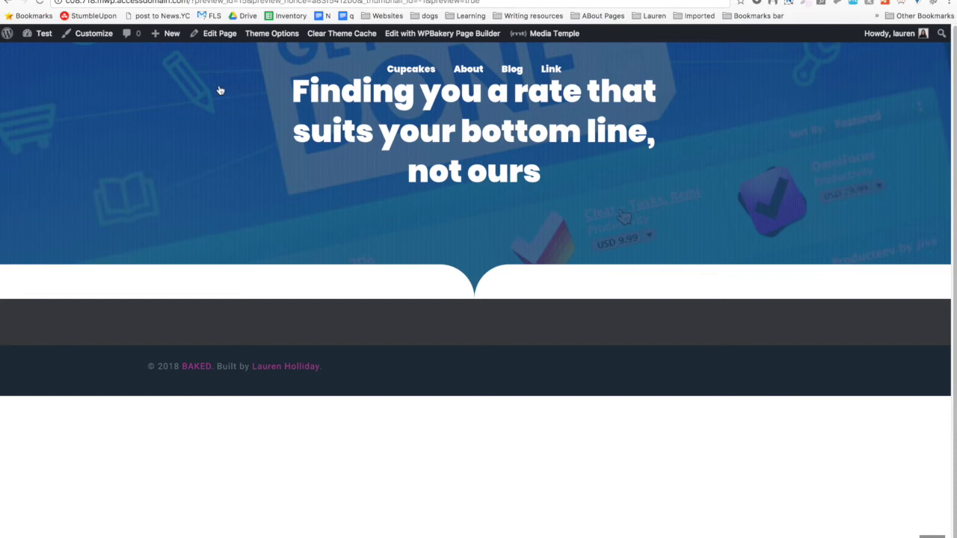
key("ctrl+w")
scroll(340, 239, "up", 15)
scroll(338, 239, "down", 5)
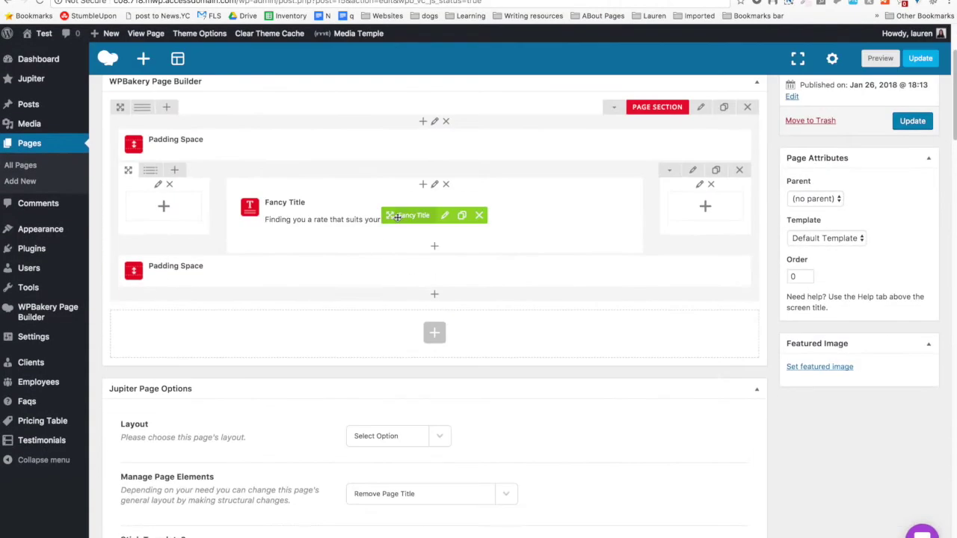
Duplicate the top Padding Space twice and the bottom one once, then preview the page.
left_click(466, 145)
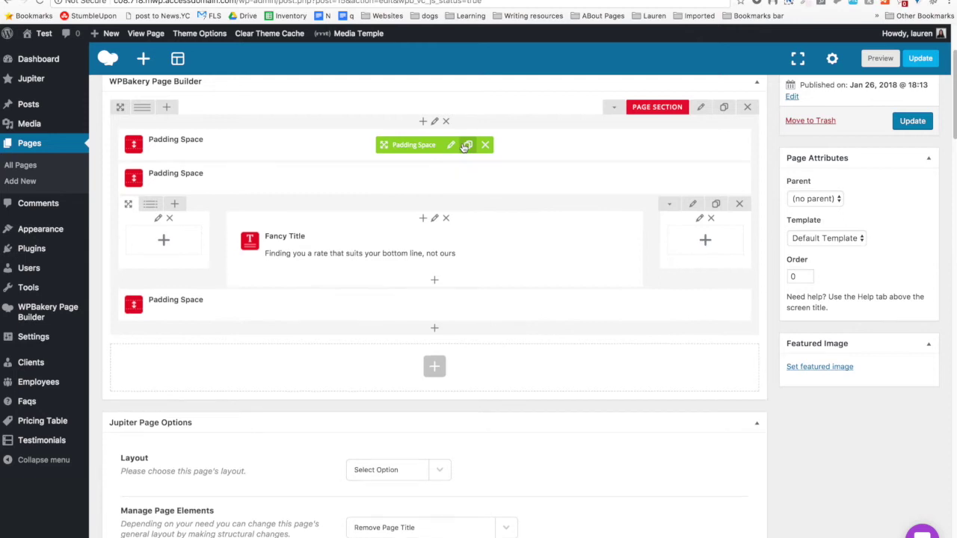
left_click(466, 145)
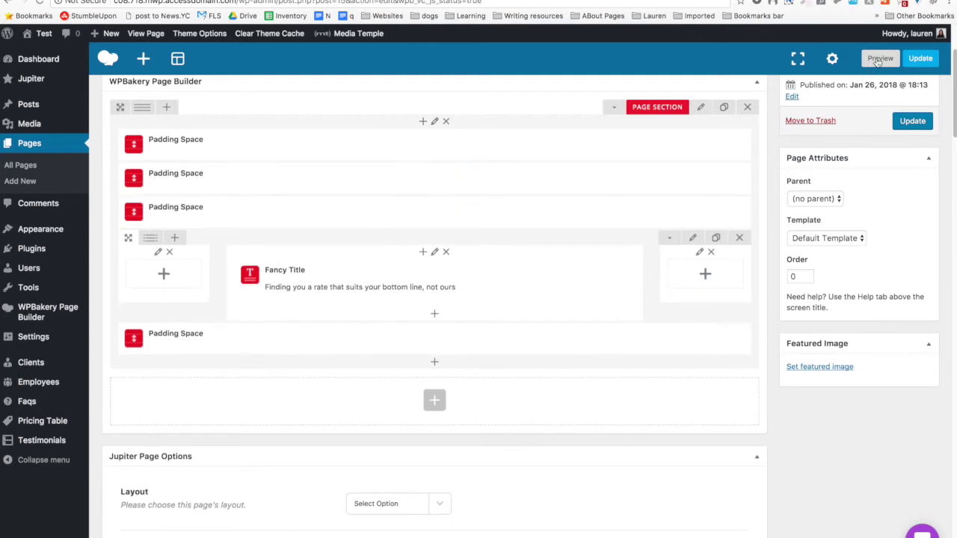
left_click(468, 341)
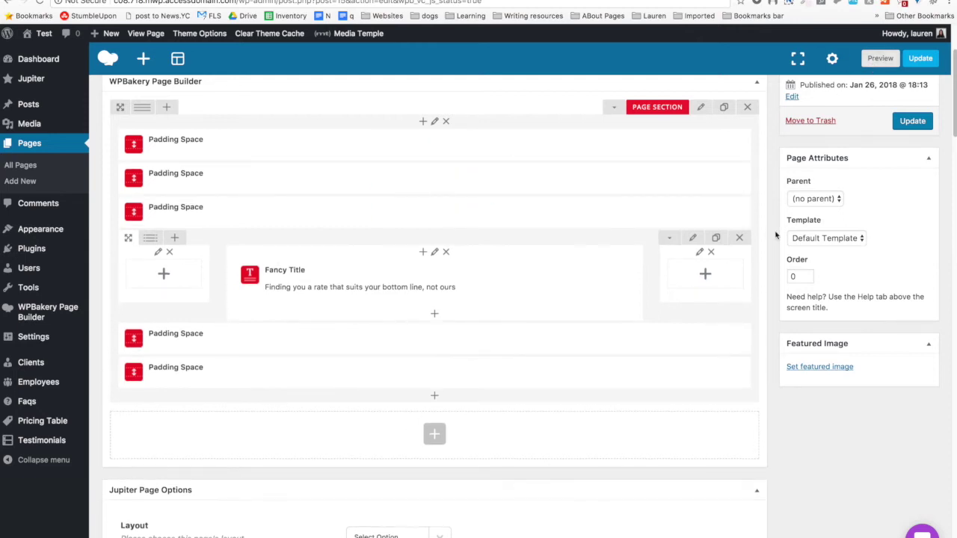
left_click(880, 58)
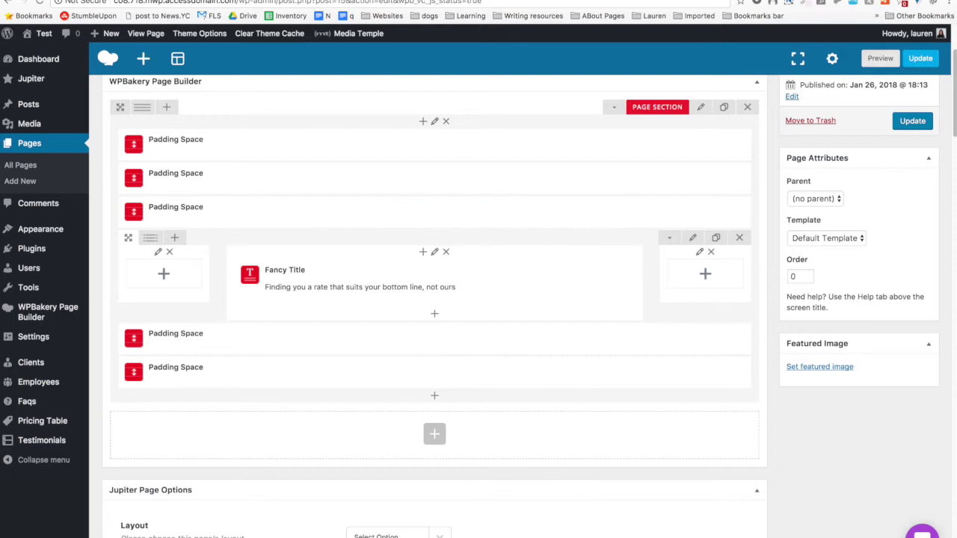
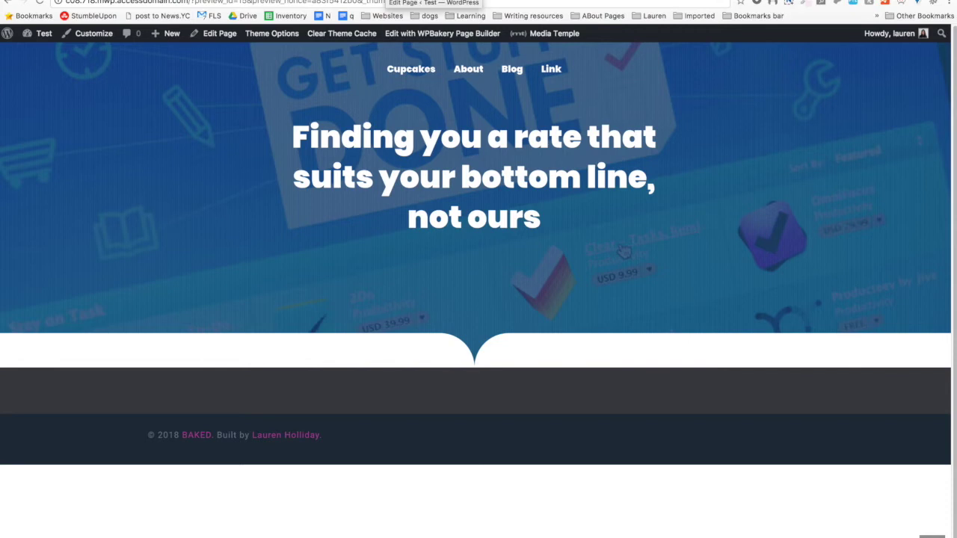
Duplicate the Padding Space below the Fancy Title and reload the site preview.
left_click(433, 1)
left_click(468, 339)
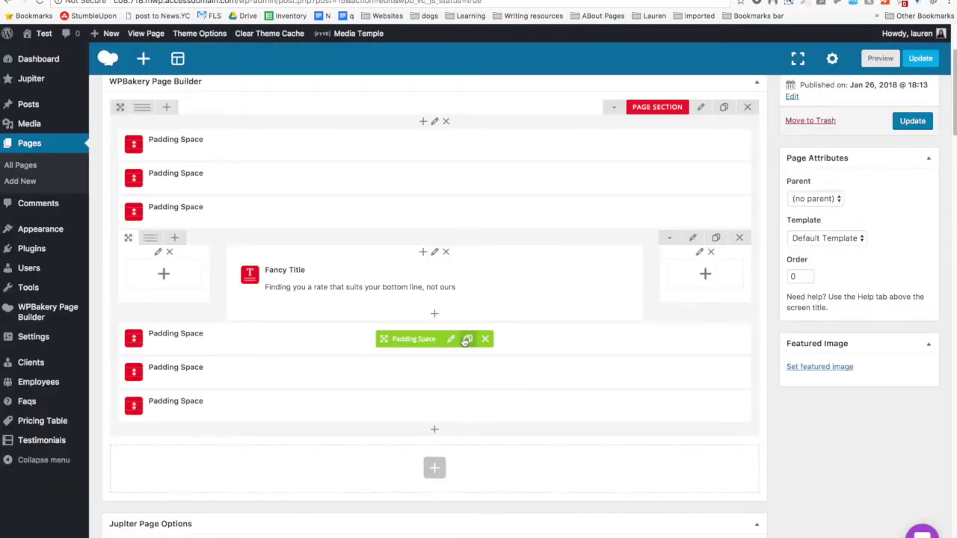
left_click(619, 1)
key("super+r")
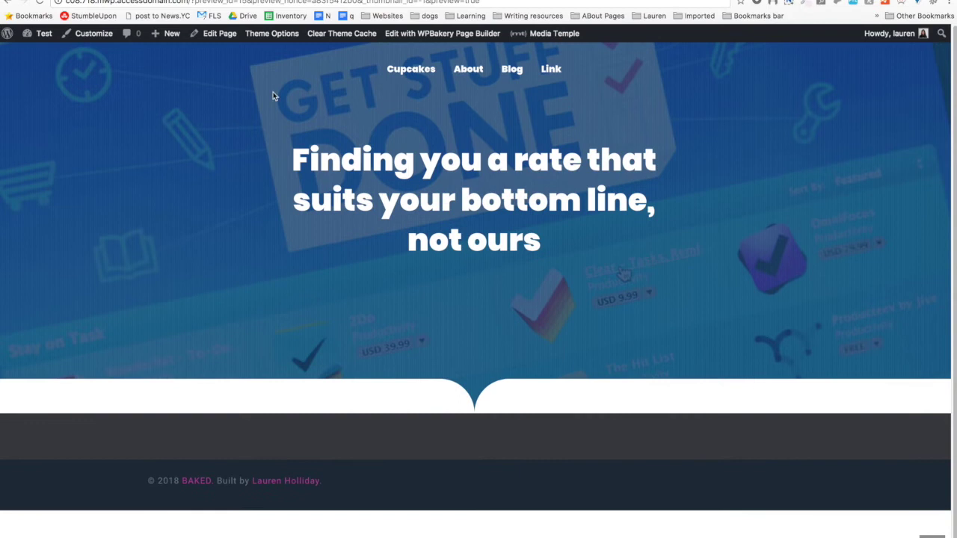
Compare the editor layout with the refreshed preview, ending in the Home page editor.
key("ctrl+shift+Tab")
scroll(163, 297, "down", 5)
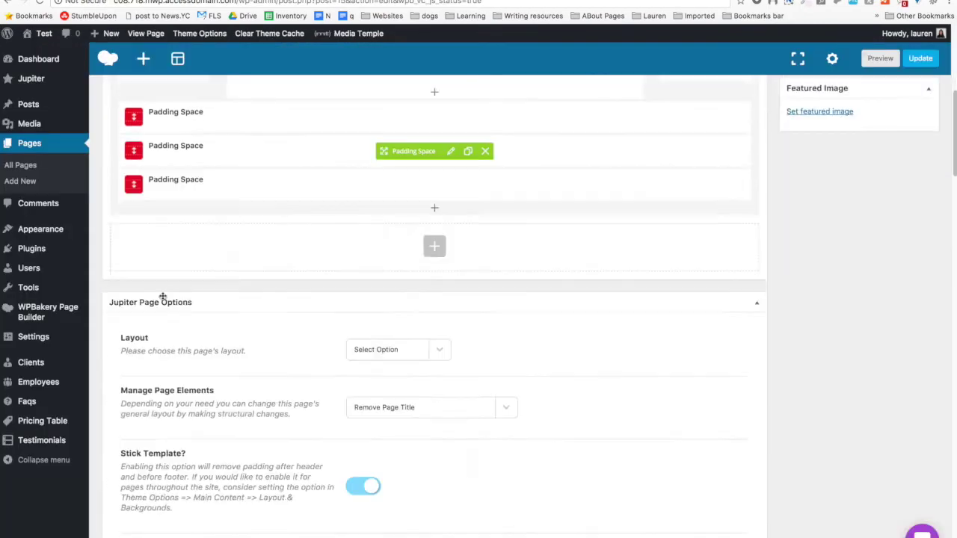
scroll(166, 282, "up", 6)
scroll(165, 281, "up", 1)
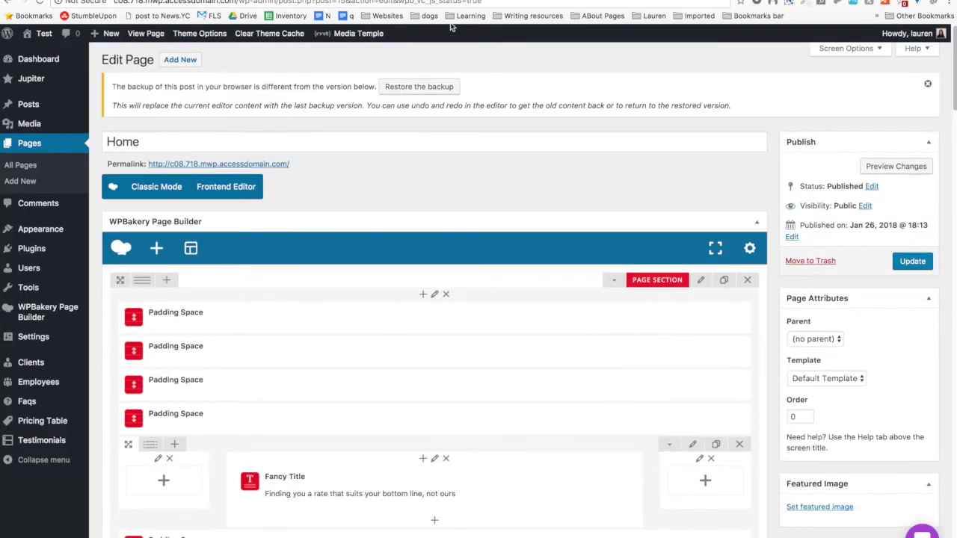
key("ctrl+Tab")
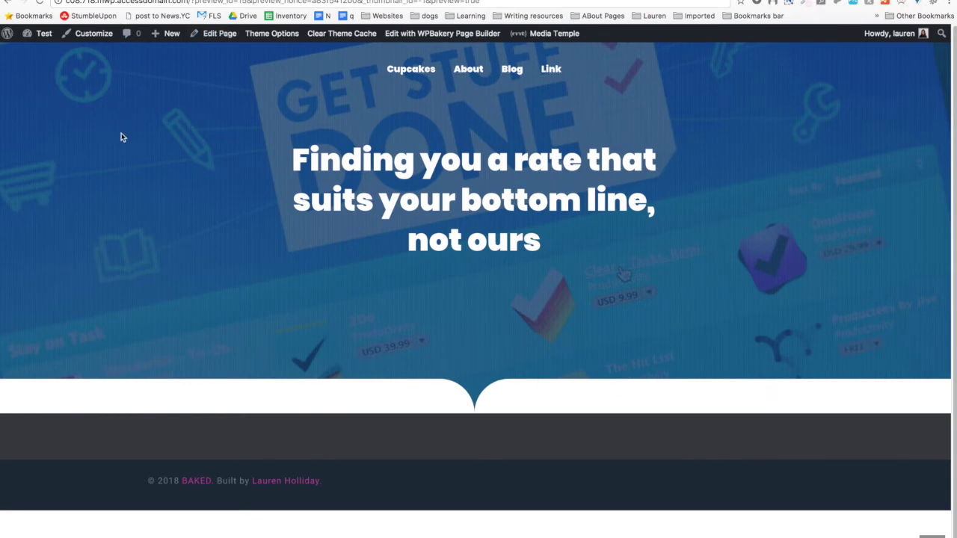
scroll(120, 138, "down", 1)
key("ctrl+Tab")
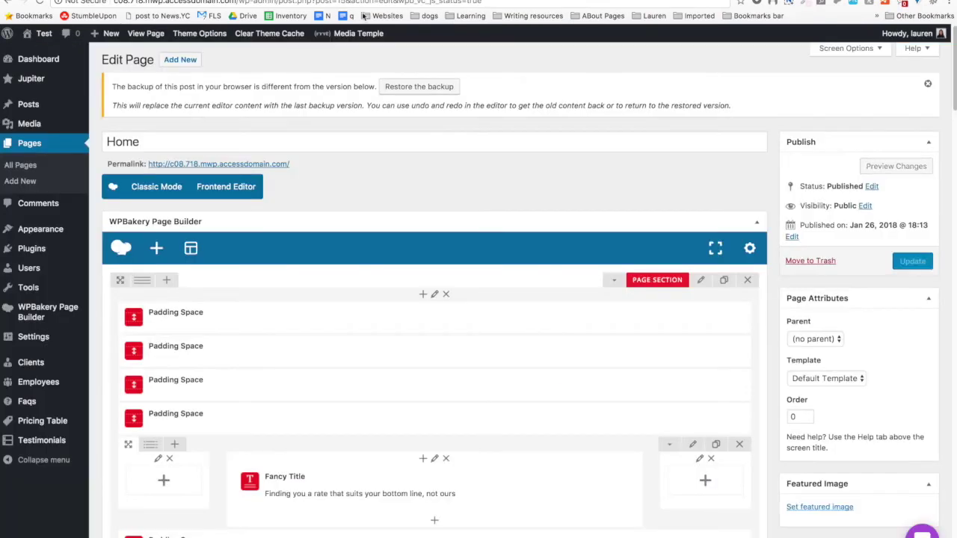
Collapse the hero Page Section and clone it.
scroll(412, 276, "down", 2)
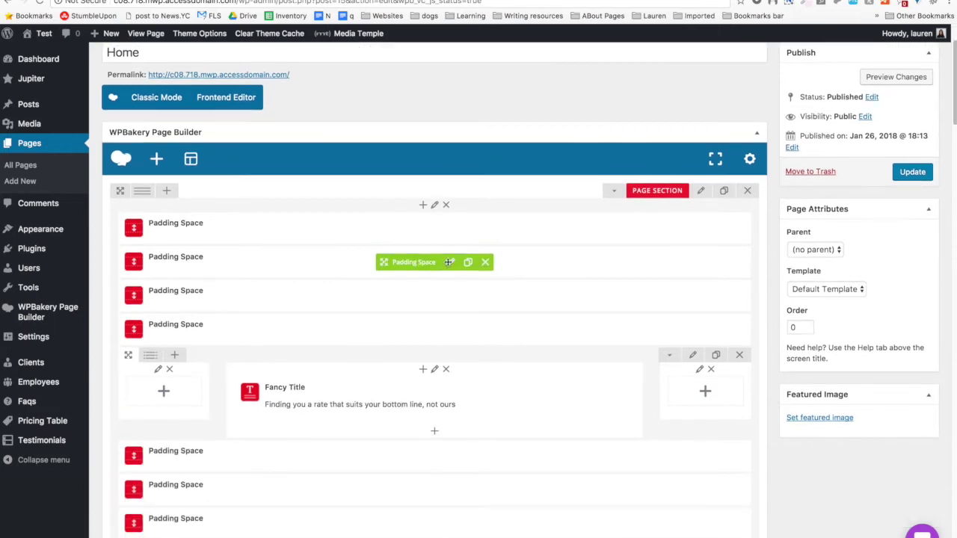
left_click(608, 192)
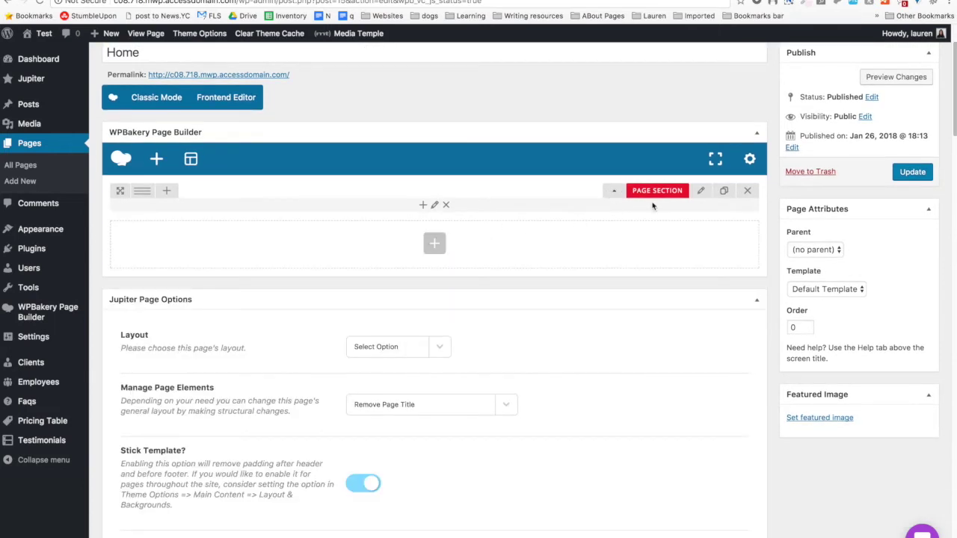
left_click(615, 191)
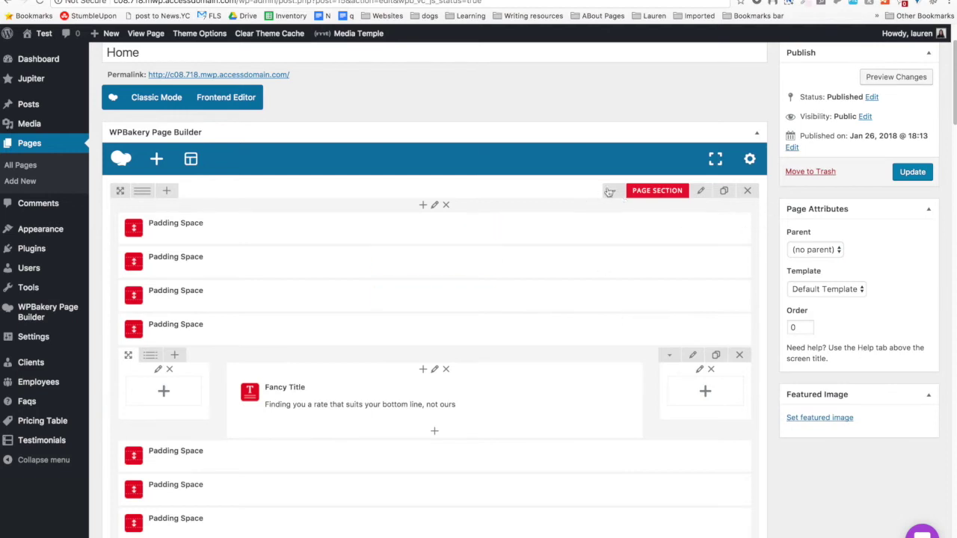
left_click(613, 191)
left_click(723, 191)
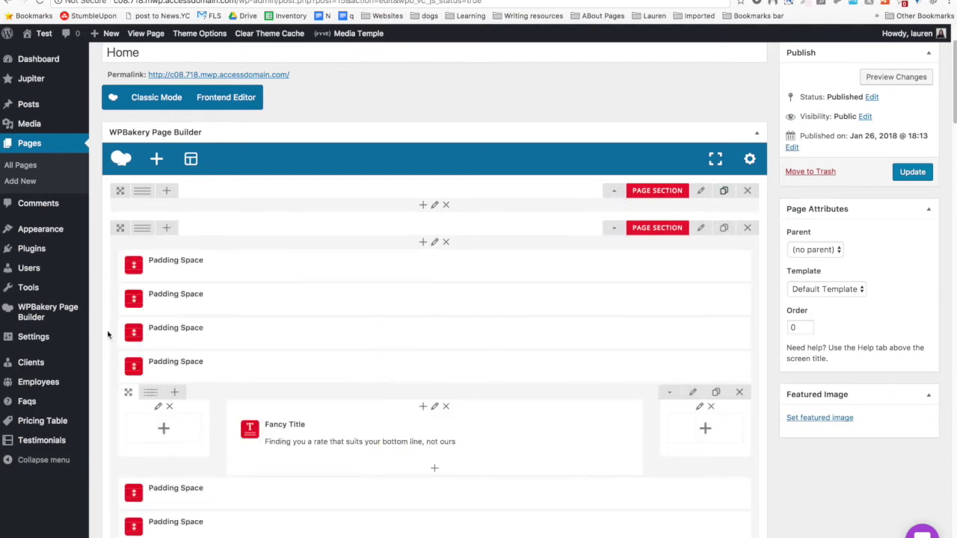
Preview the page to check the doubled hero, then close the preview.
key("super+r")
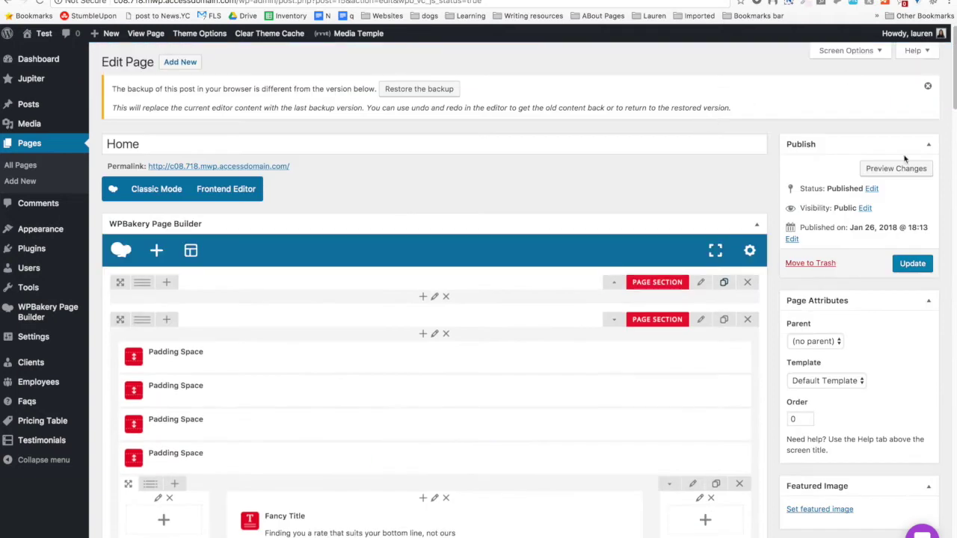
left_click(896, 170)
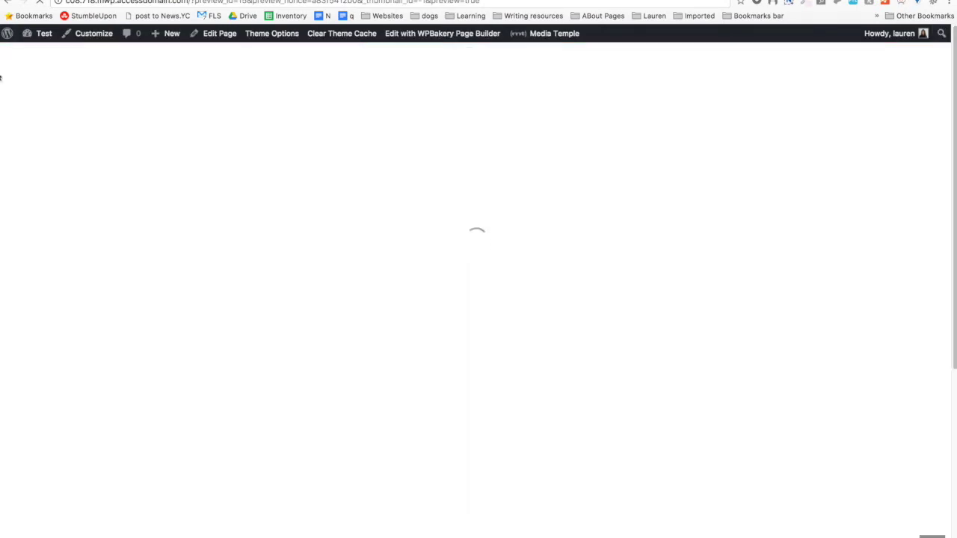
scroll(1, 107, "down", 4)
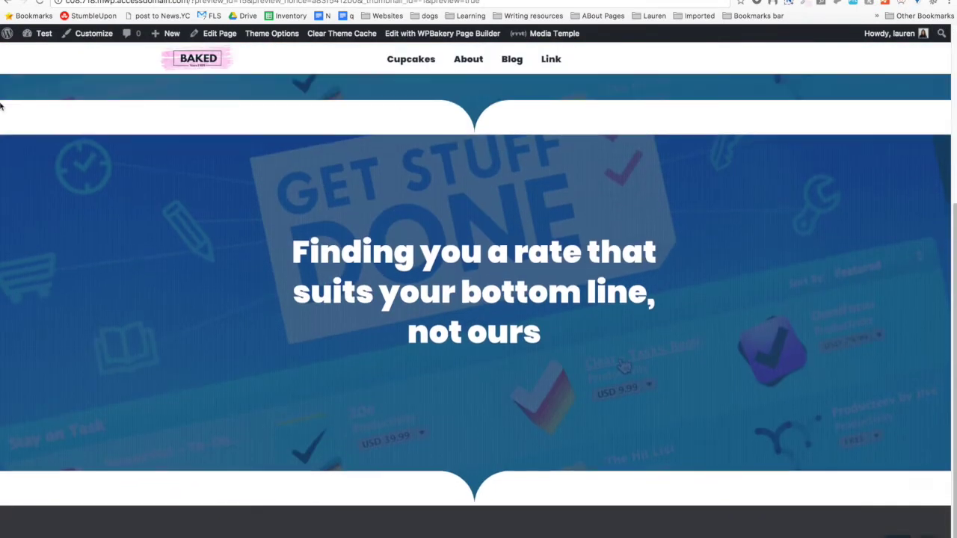
scroll(1, 106, "up", 4)
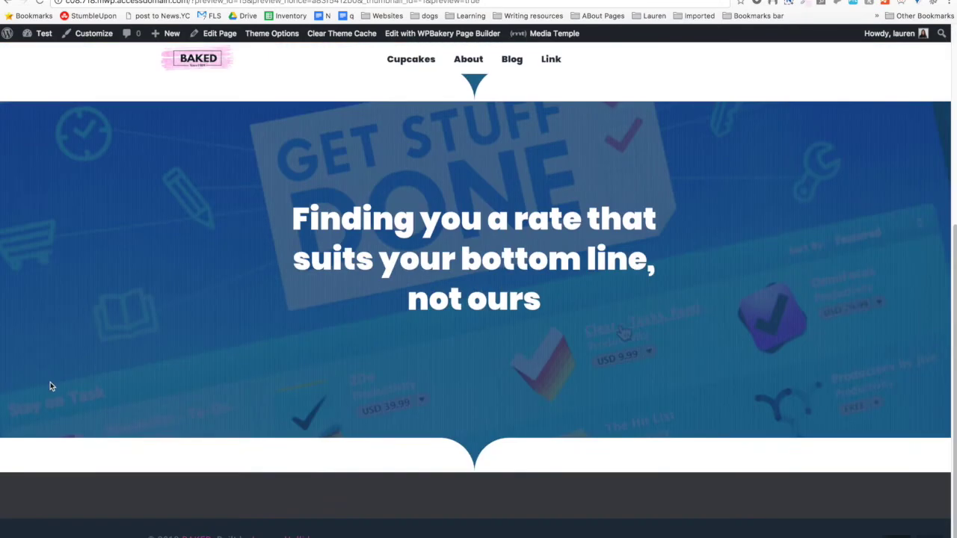
scroll(495, 127, "down", 4)
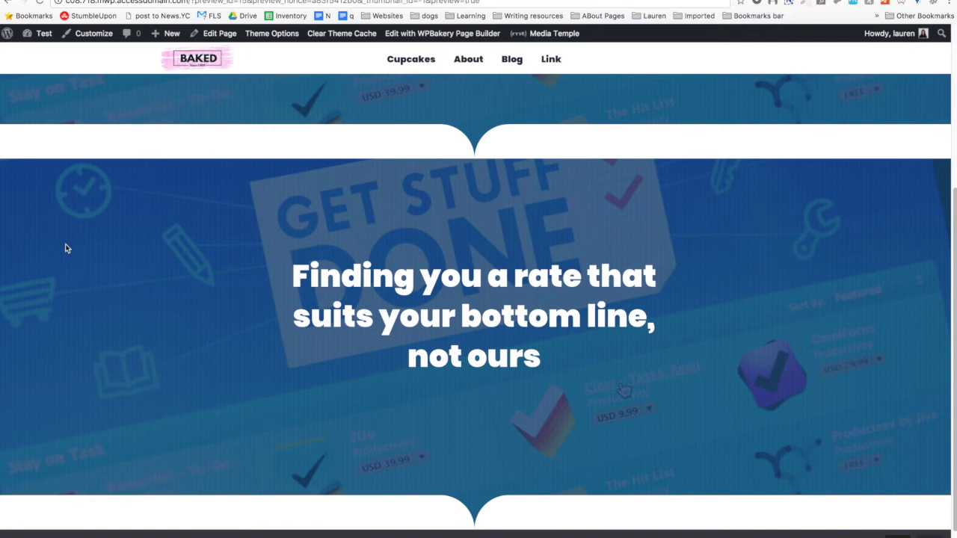
scroll(64, 247, "down", 2)
key("super+w")
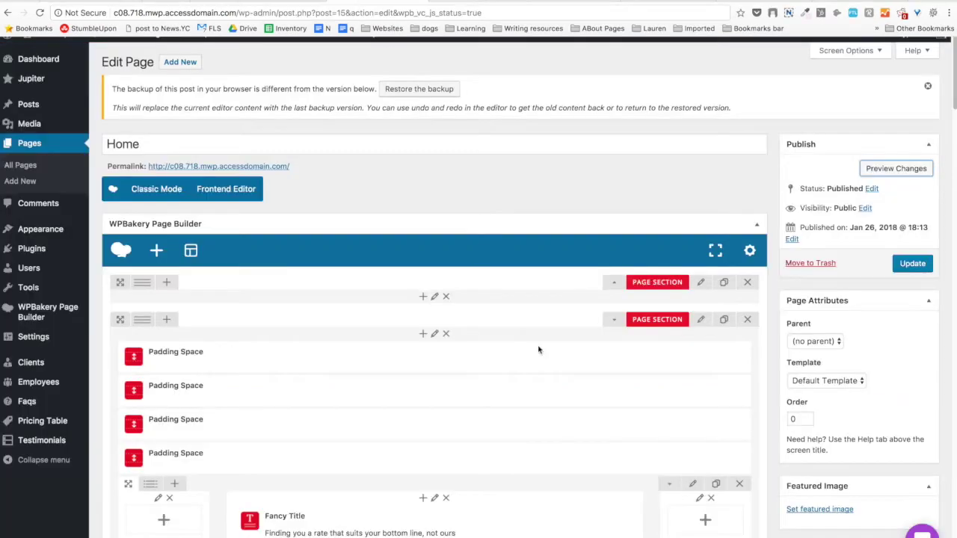
Delete the duplicated second Page Section.
scroll(425, 309, "down", 2)
left_click(746, 183)
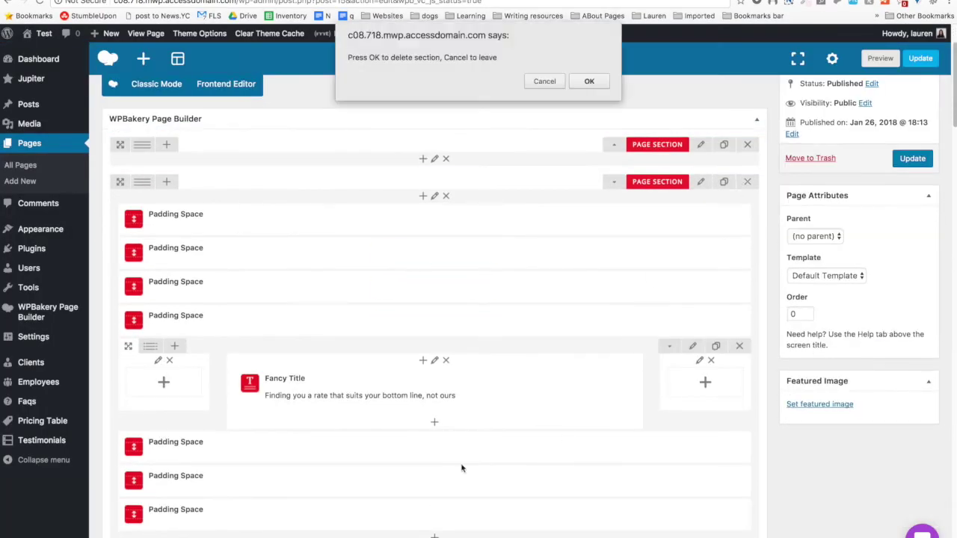
left_click(607, 84)
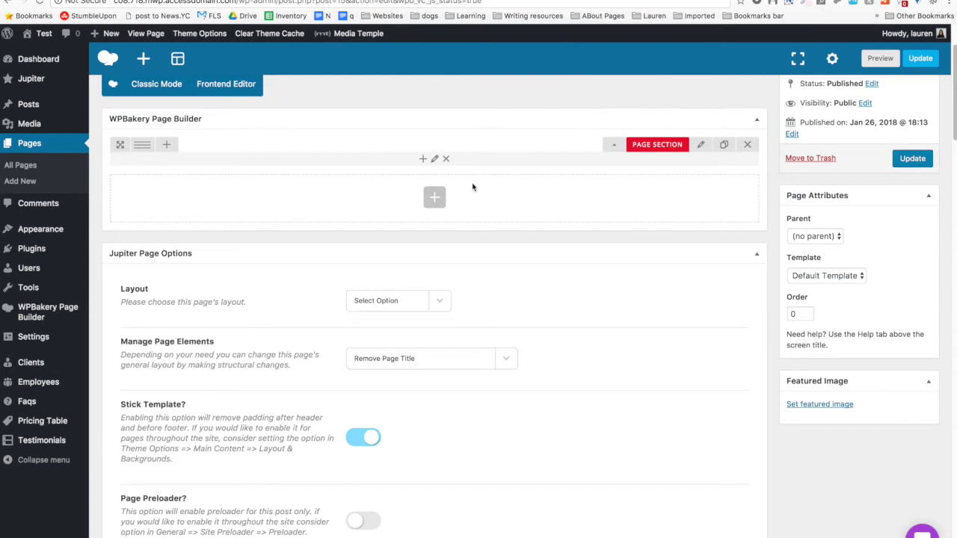
Add a new Page Section via the 'sec' search and drag it above the hero.
left_click(437, 197)
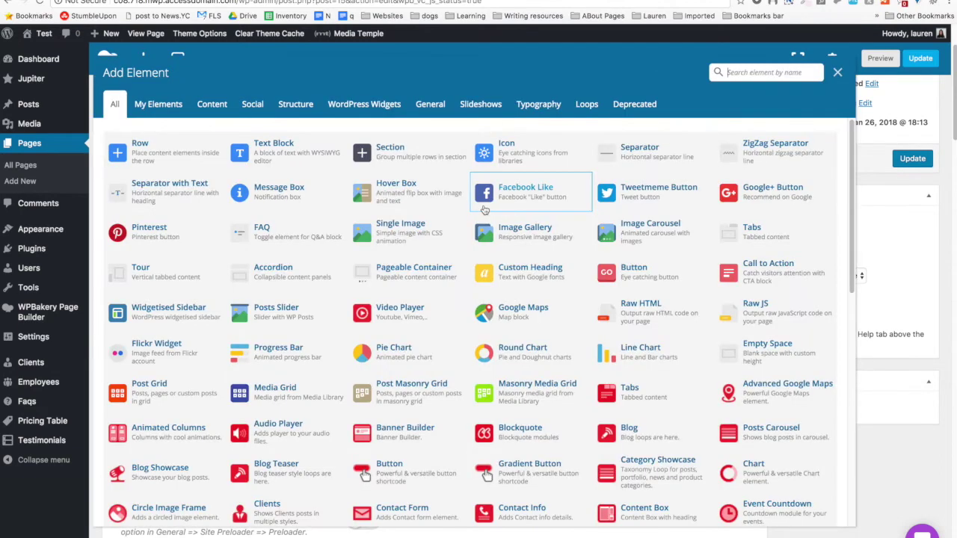
type("sec")
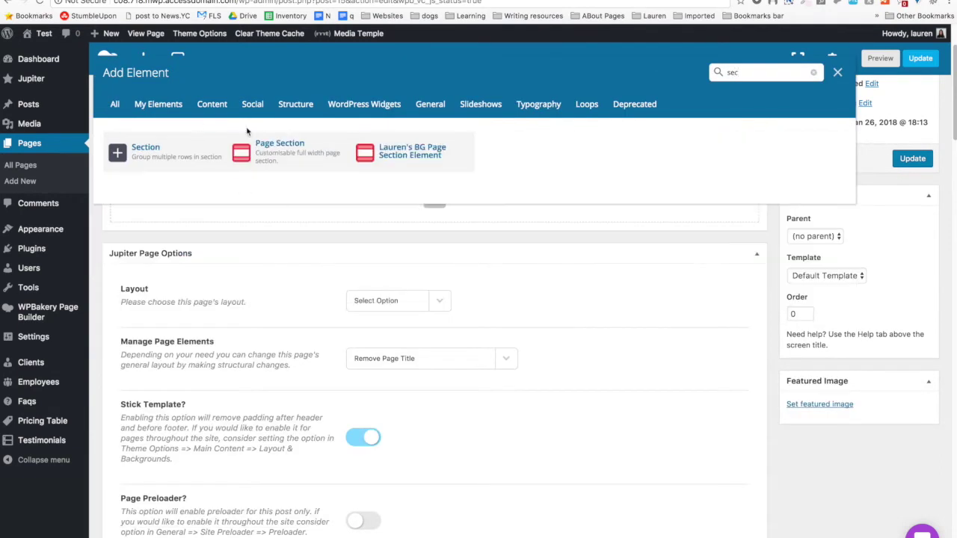
left_click(291, 170)
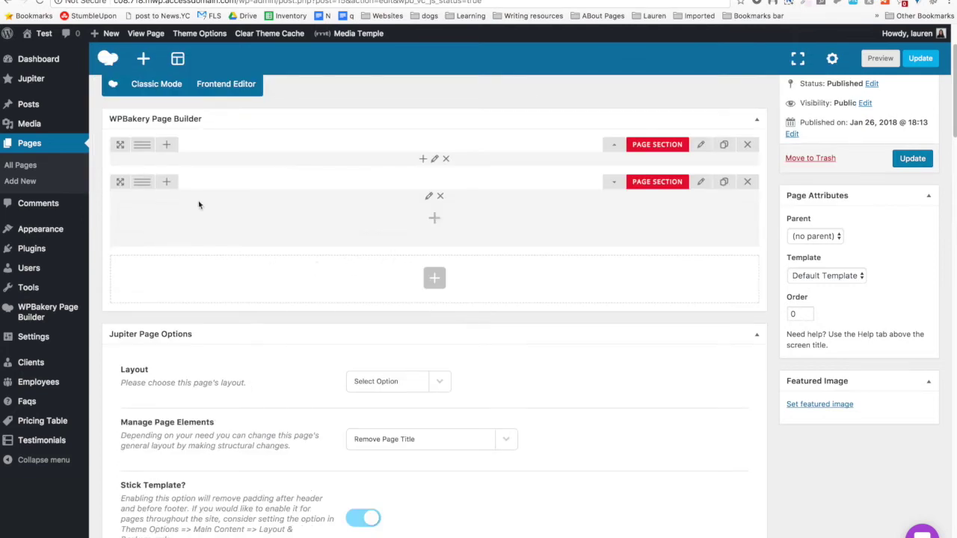
left_click_drag(121, 182, 139, 182)
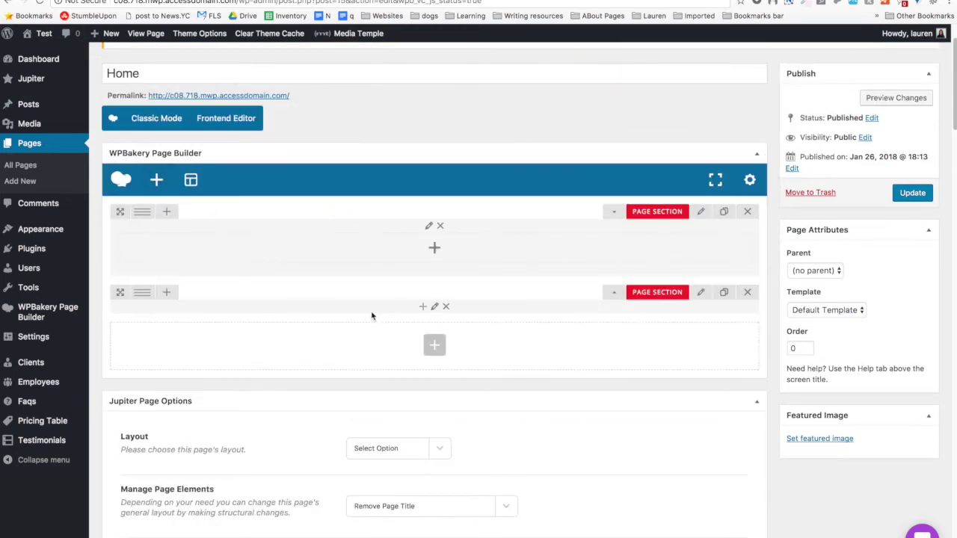
Clone a Padding Space into the empty top section and copy it twice more.
left_click(615, 292)
scroll(399, 349, "down", 2)
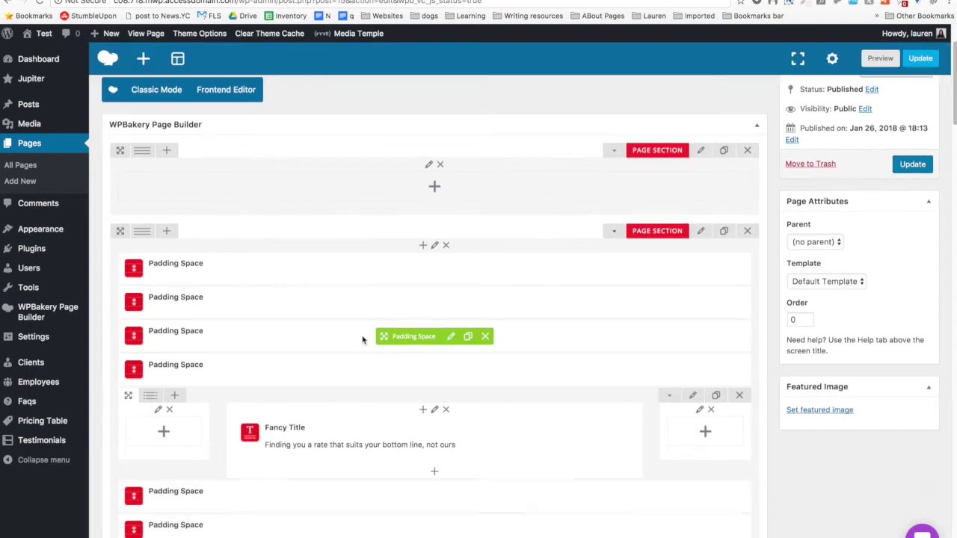
left_click(468, 268)
left_click_drag(415, 271, 411, 189)
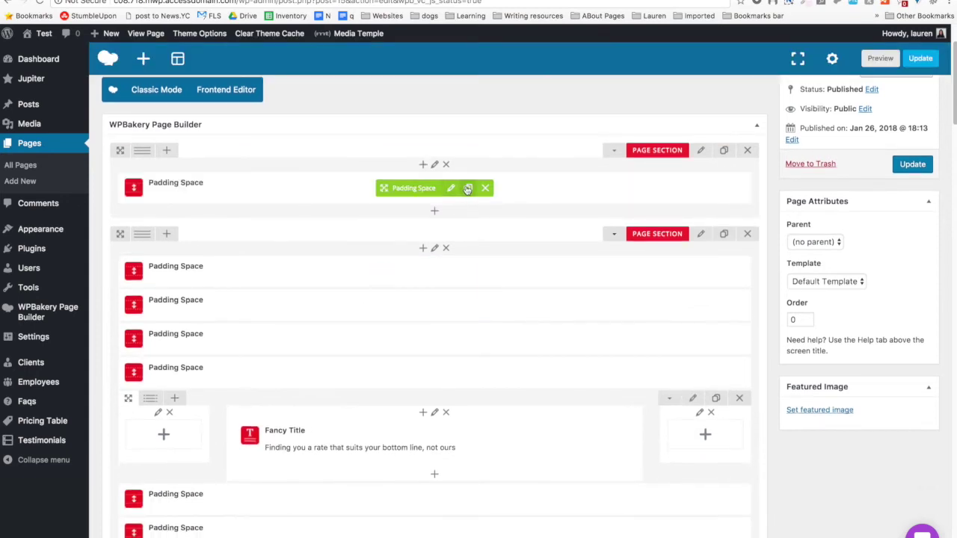
left_click(468, 187)
left_click(468, 188)
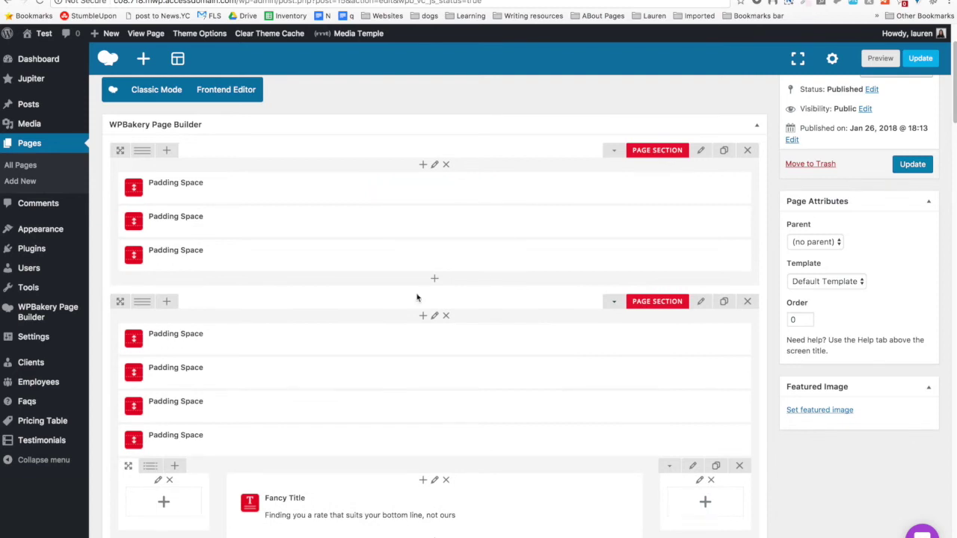
Clone the Fancy Title row and move the copy into the top section.
scroll(379, 296, "down", 2)
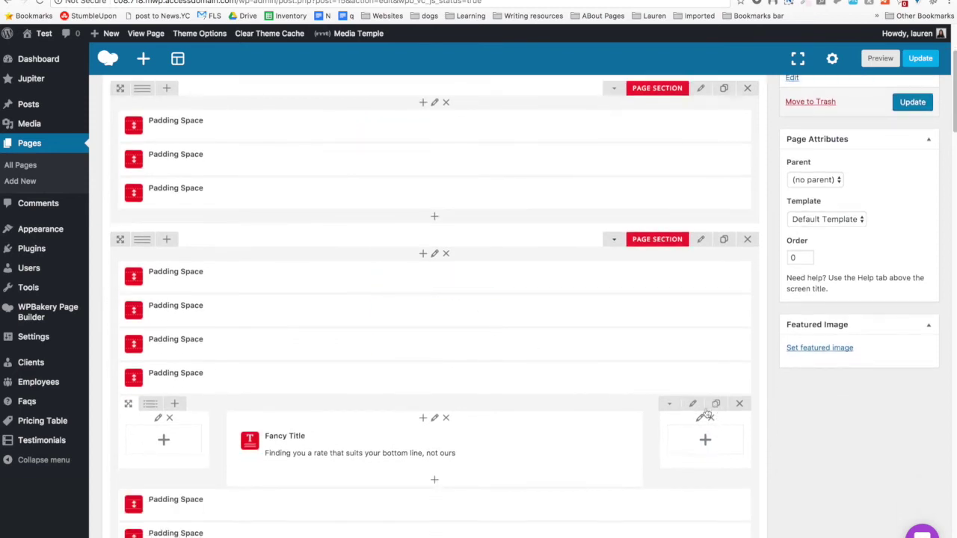
left_click(715, 404)
scroll(242, 389, "down", 1)
left_click_drag(131, 392, 333, 267)
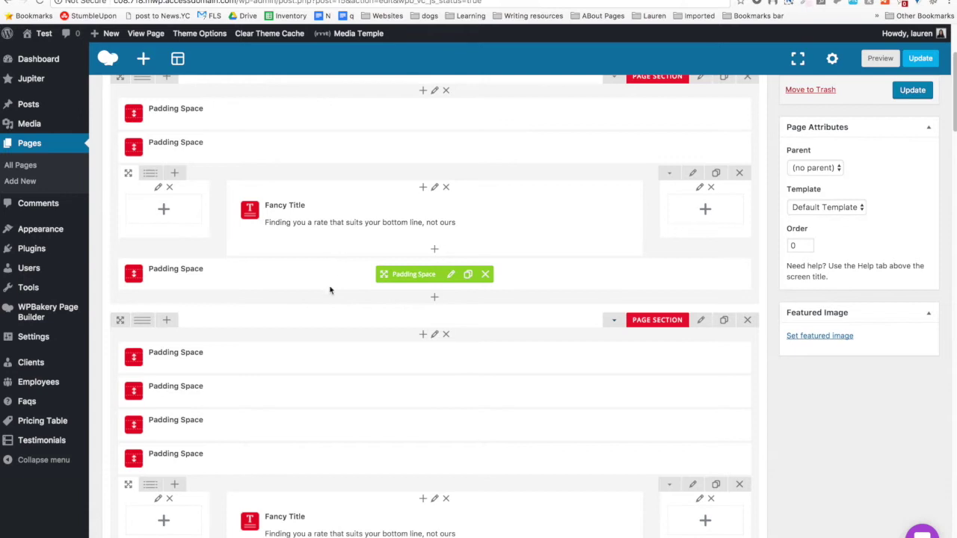
scroll(330, 305, "up", 3)
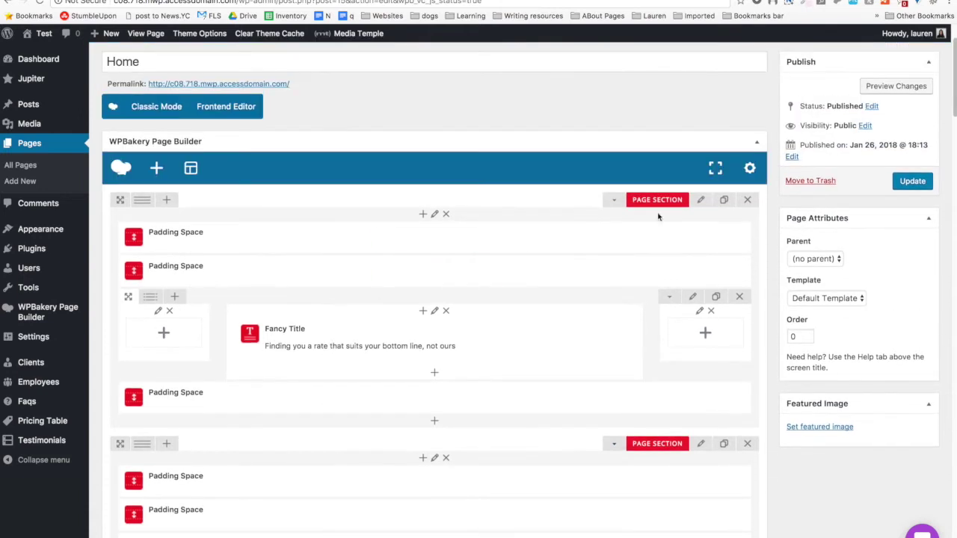
mouse_move(378, 275)
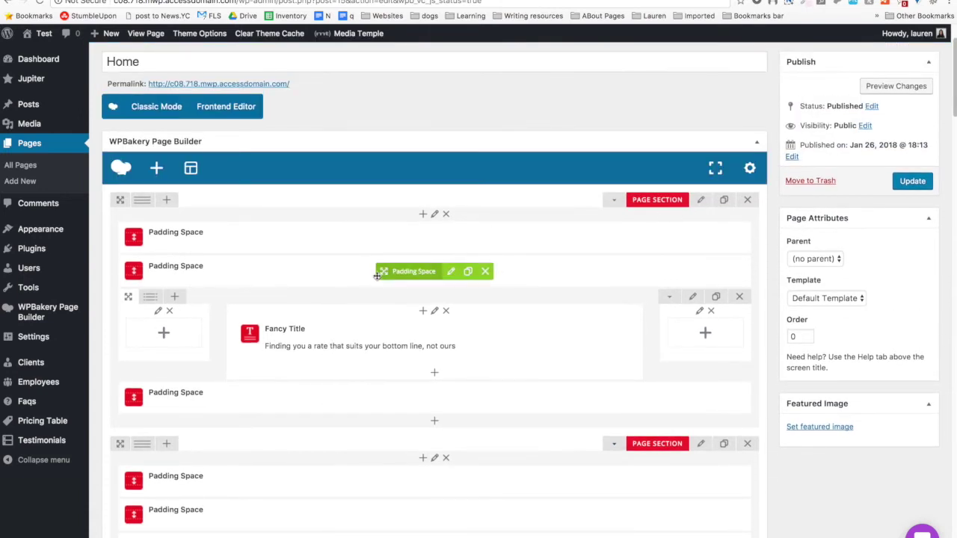
scroll(377, 275, "down", 3)
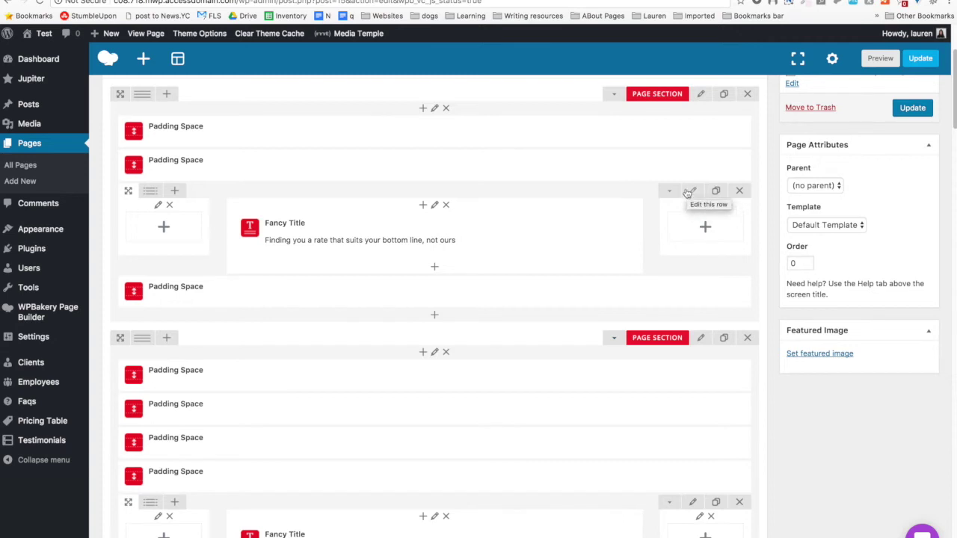
Turn on Attached Columns in the Fancy Title row's settings.
left_click(692, 191)
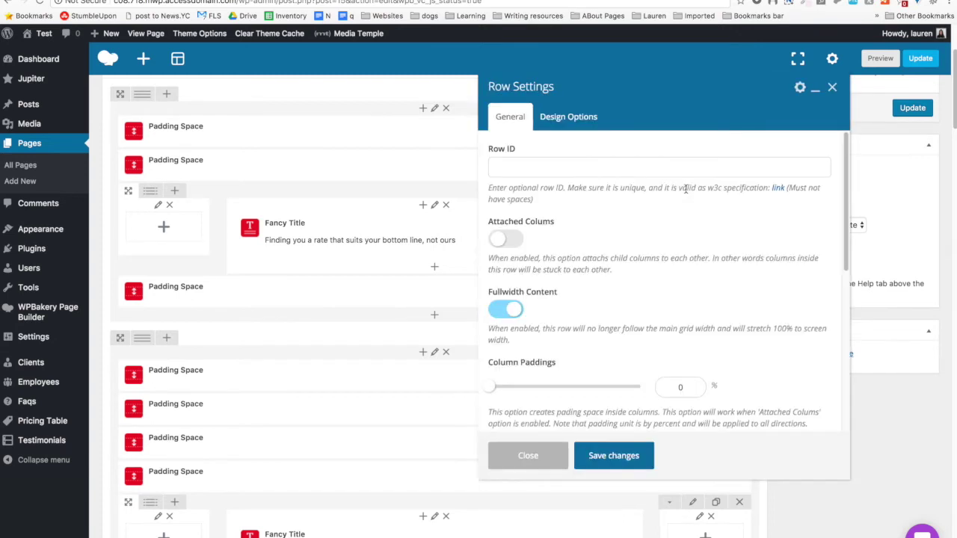
left_click(499, 239)
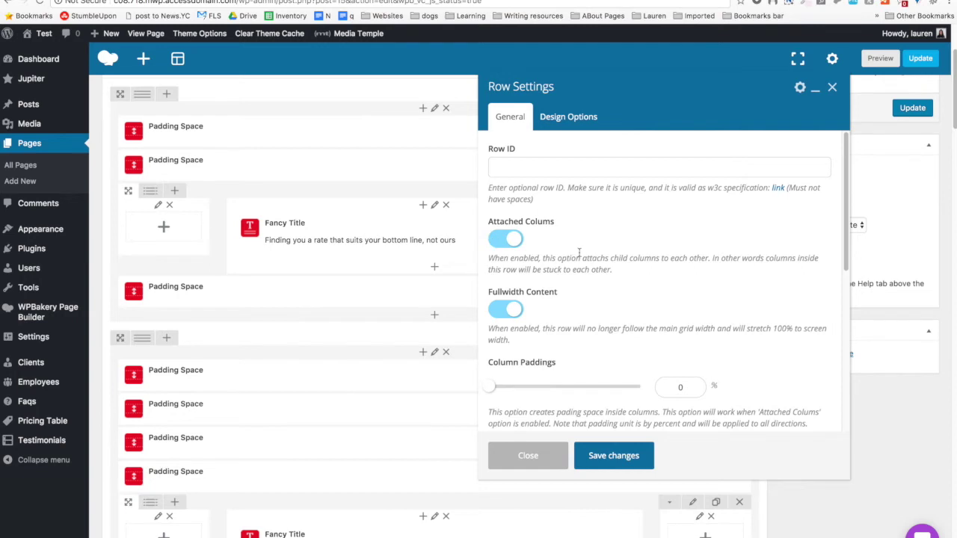
scroll(578, 252, "down", 2)
scroll(578, 253, "down", 3)
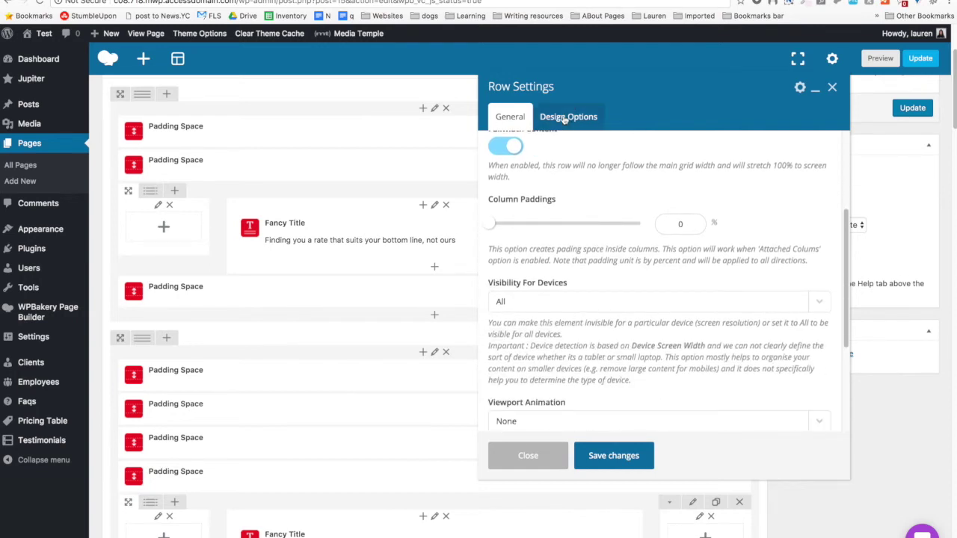
Set the row's Design Options background to light pink #f8e9f5 using ColorZilla.
left_click(565, 120)
left_click(728, 291)
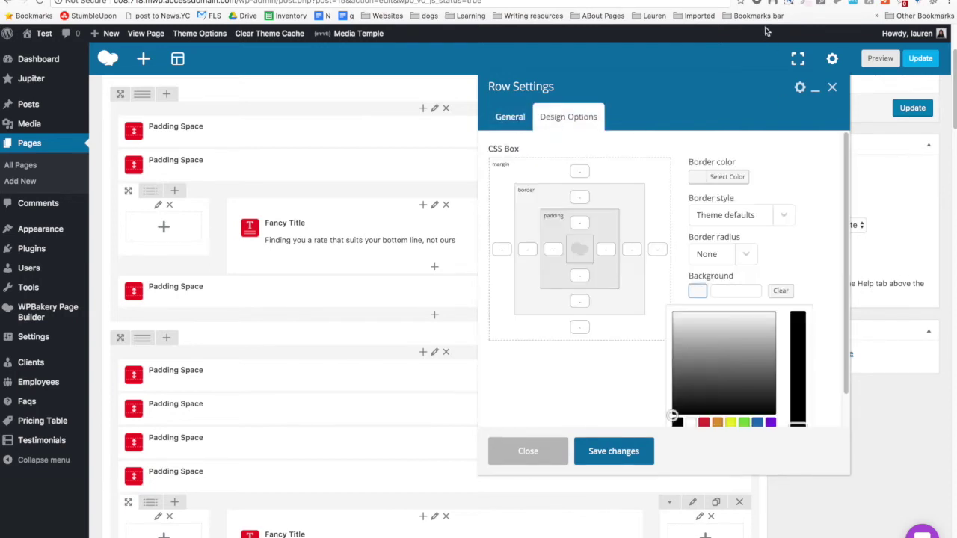
left_click(802, 4)
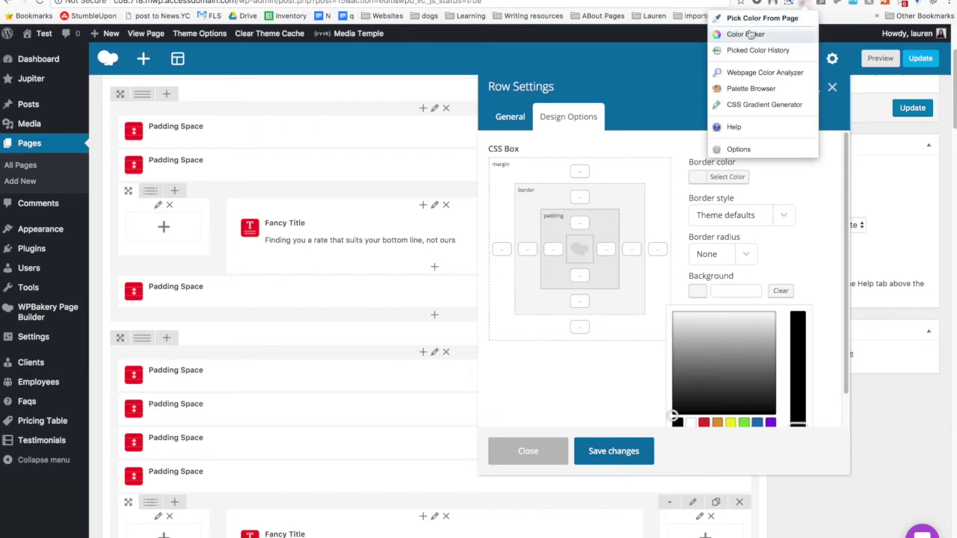
left_click(749, 35)
left_click(750, 67)
double_click(714, 174)
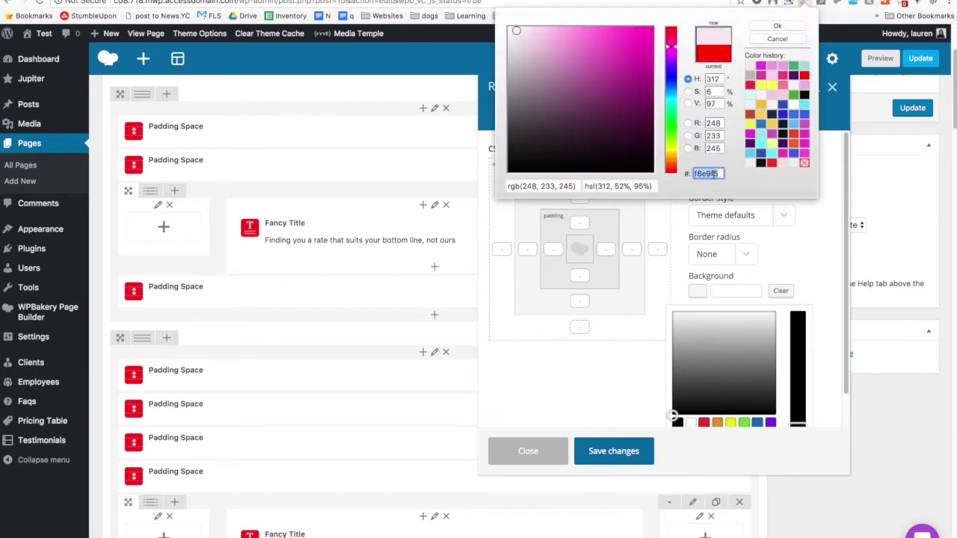
left_click(738, 291)
left_click(738, 291)
type("#f8e9f5")
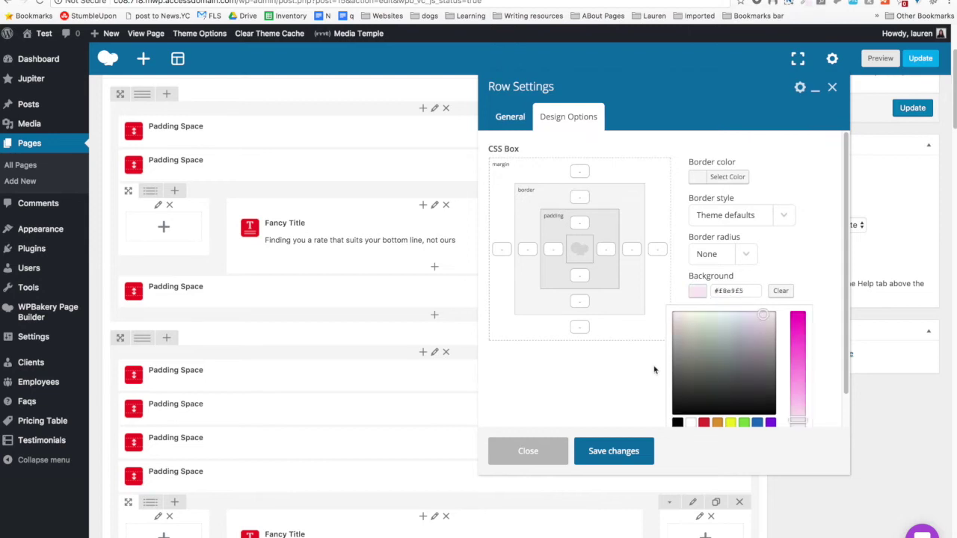
Set the background size to Cover and save the row settings.
left_click(641, 373)
left_click(714, 376)
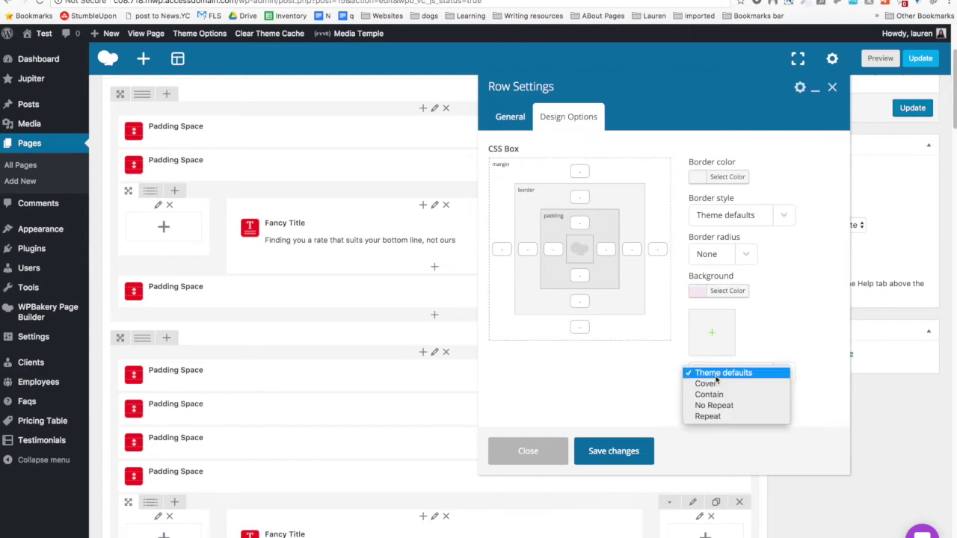
left_click(716, 384)
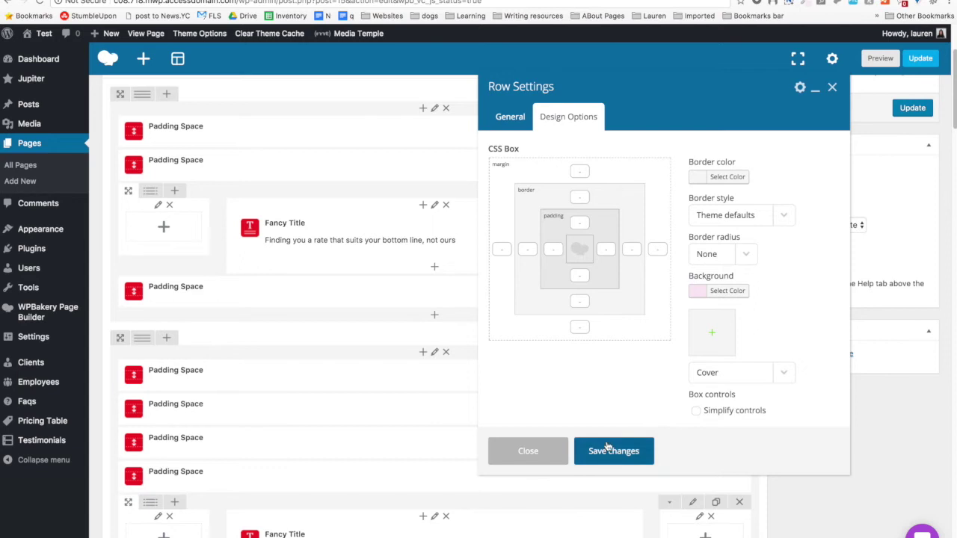
left_click(607, 448)
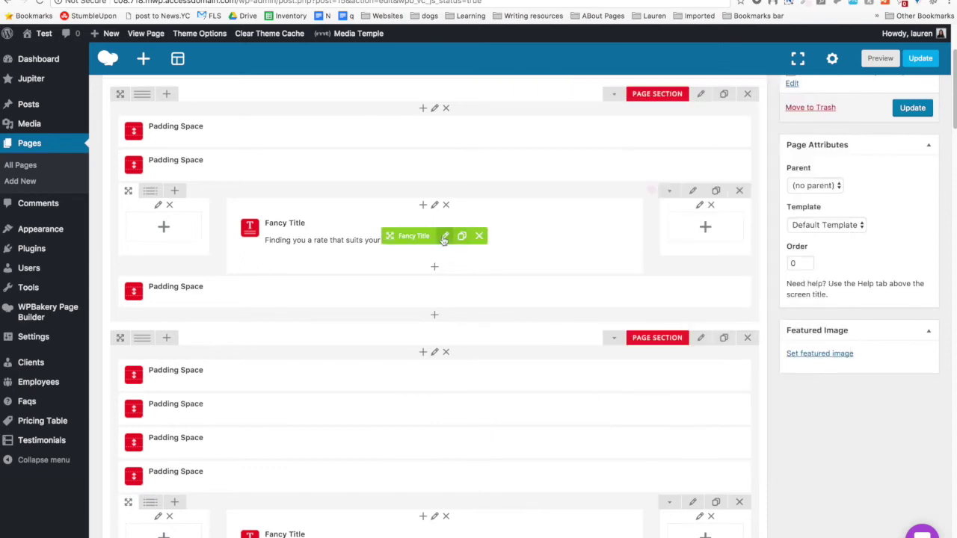
Replace the Fancy Title copy's text with "& Chill?".
left_click(444, 237)
left_click_drag(719, 216, 462, 214)
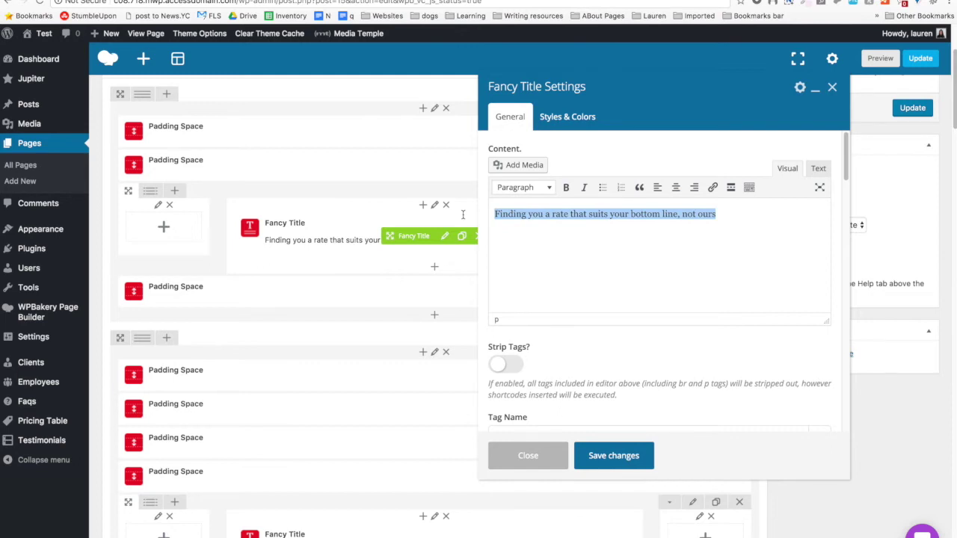
type("&")
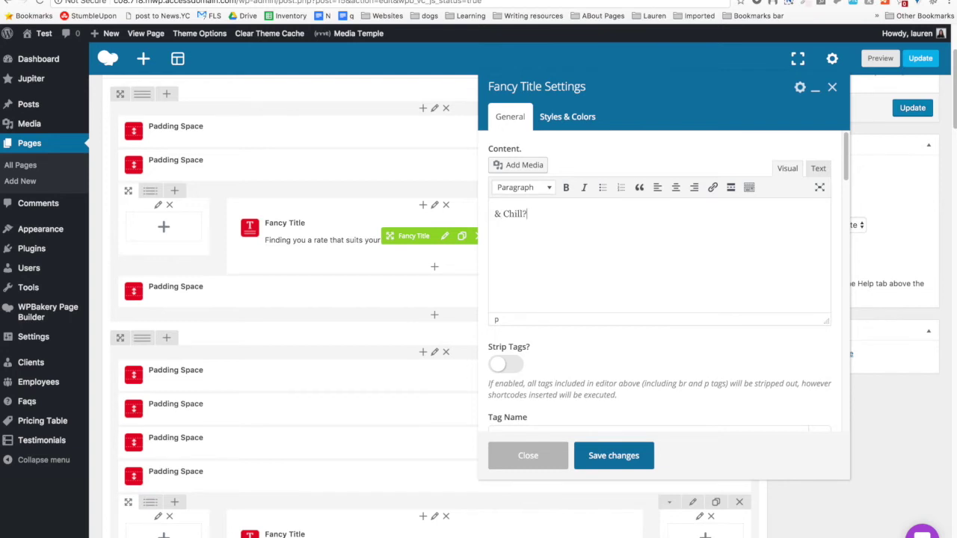
Switch on Strip Tags in the Fancy Title settings.
scroll(299, 299, "down", 3)
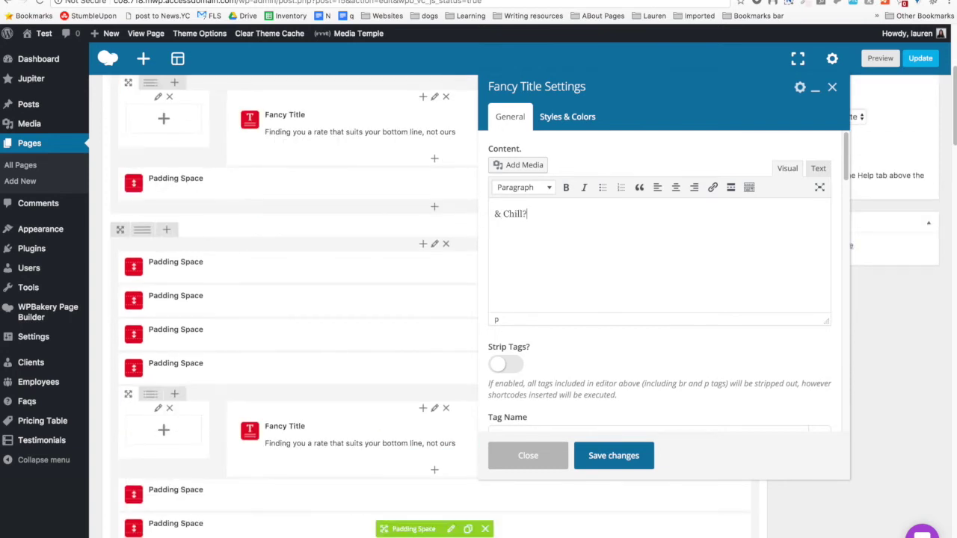
scroll(596, 284, "down", 4)
scroll(595, 287, "down", 3)
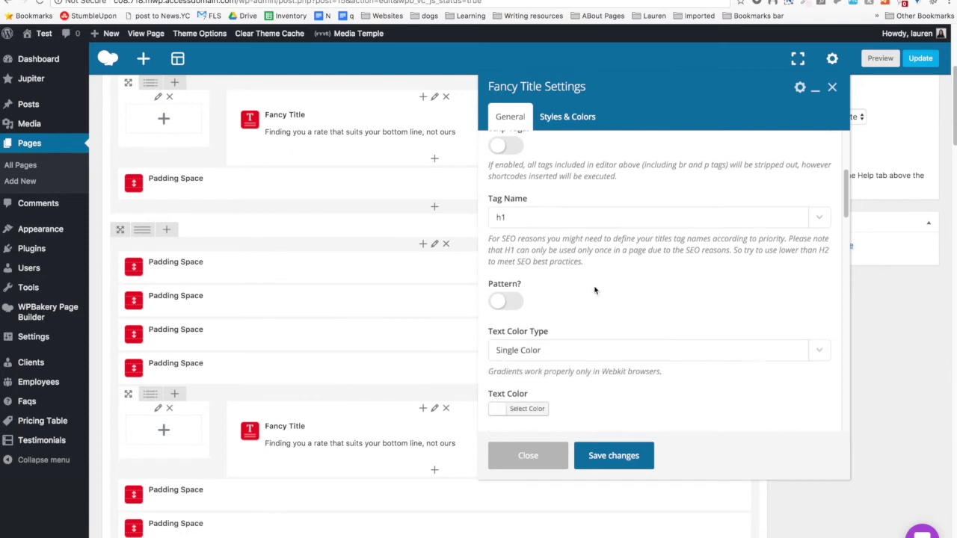
scroll(589, 303, "up", 4)
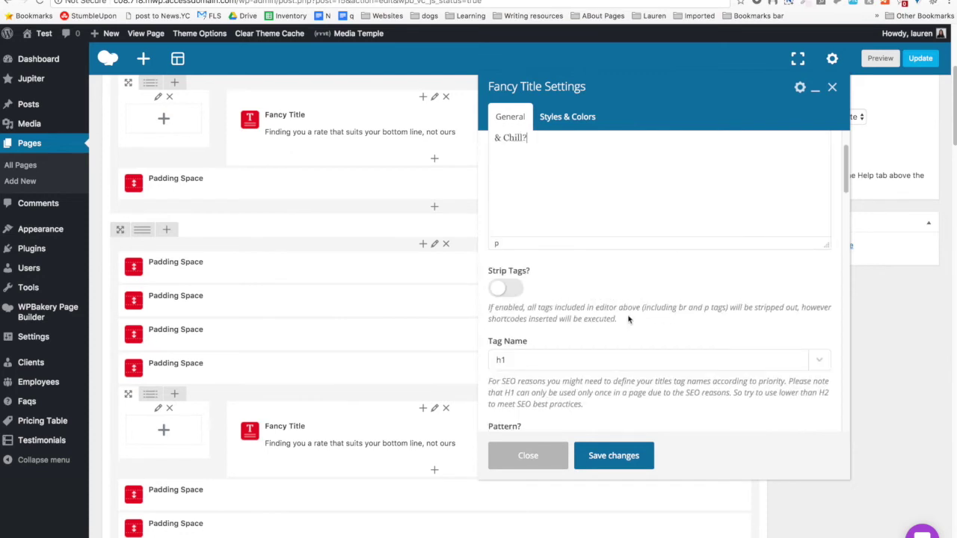
scroll(598, 314, "down", 1)
left_click(505, 261)
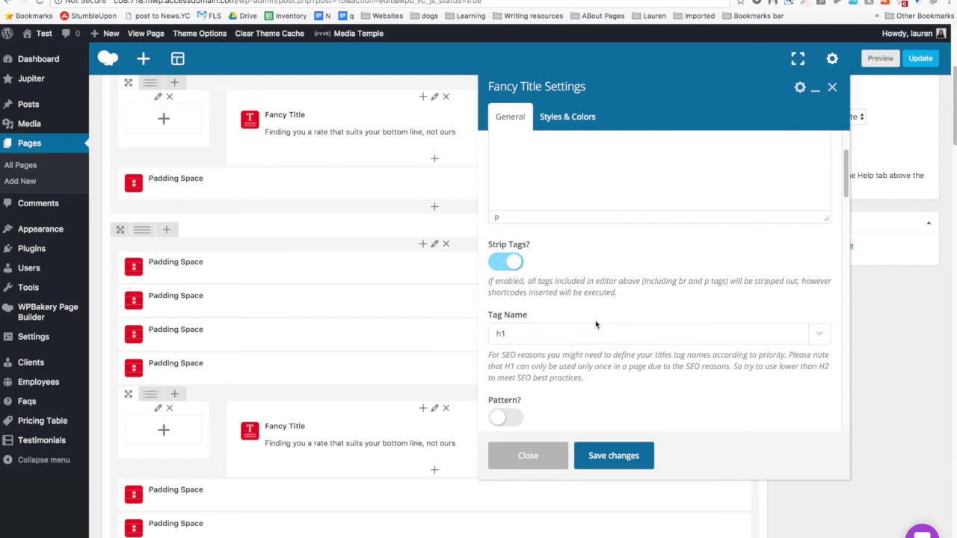
scroll(625, 323, "down", 7)
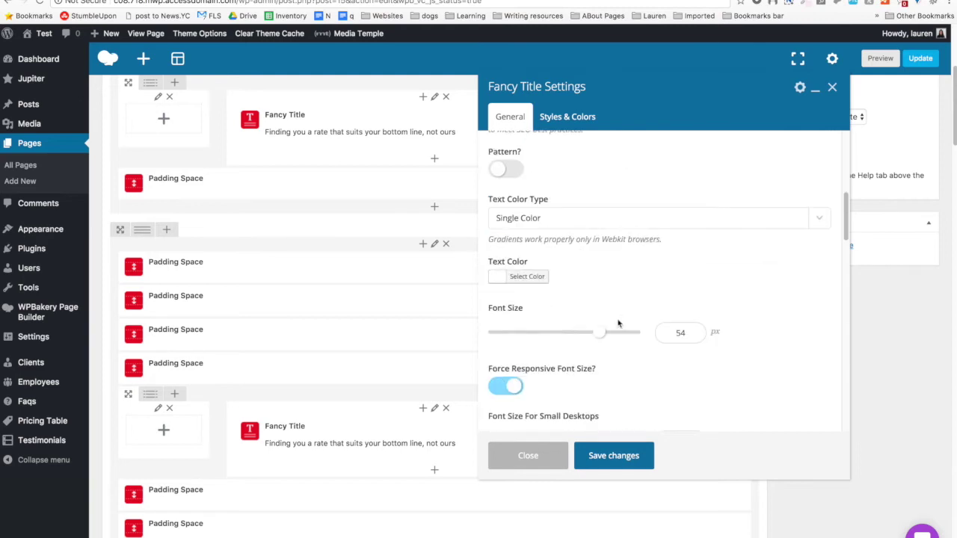
Copy the dark navy #092233 hex code from ColorZilla's colour history.
left_click(528, 277)
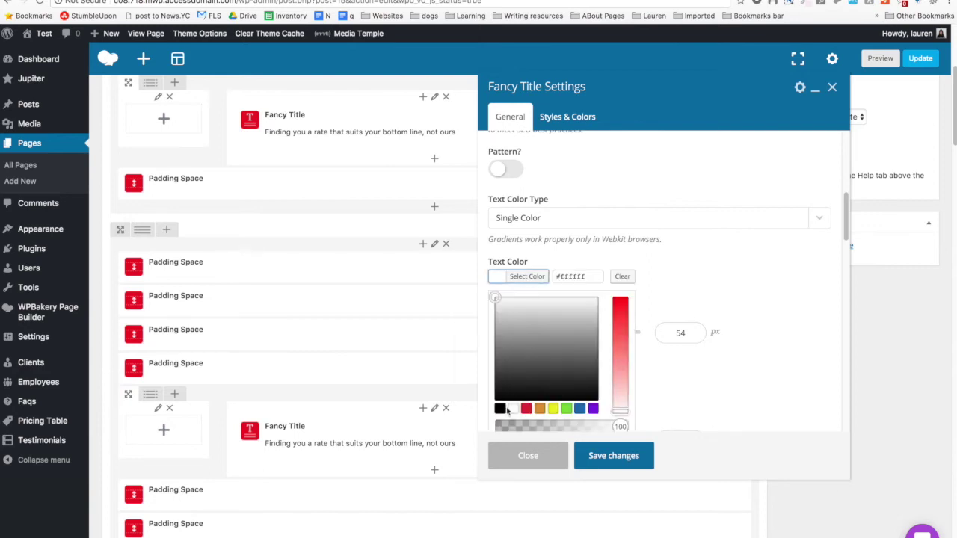
left_click(804, 4)
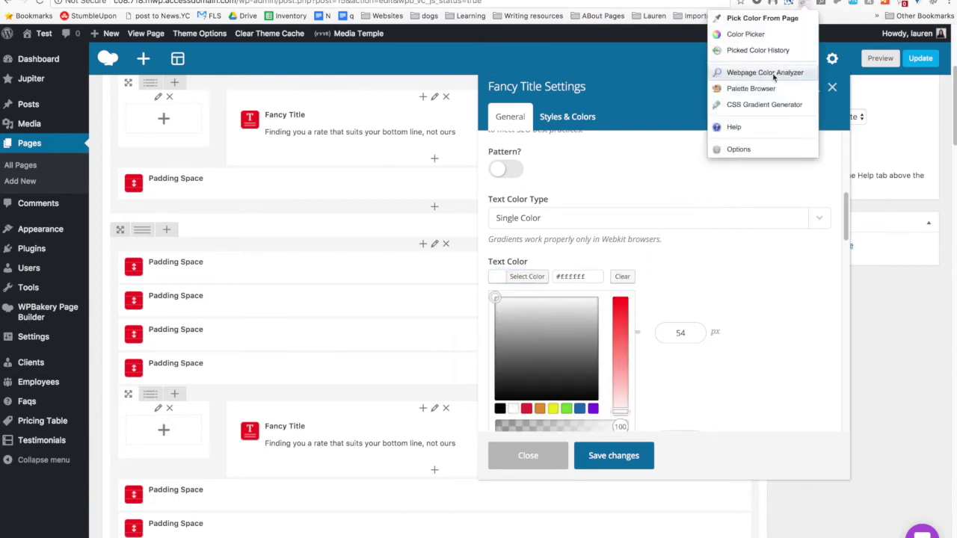
left_click(729, 34)
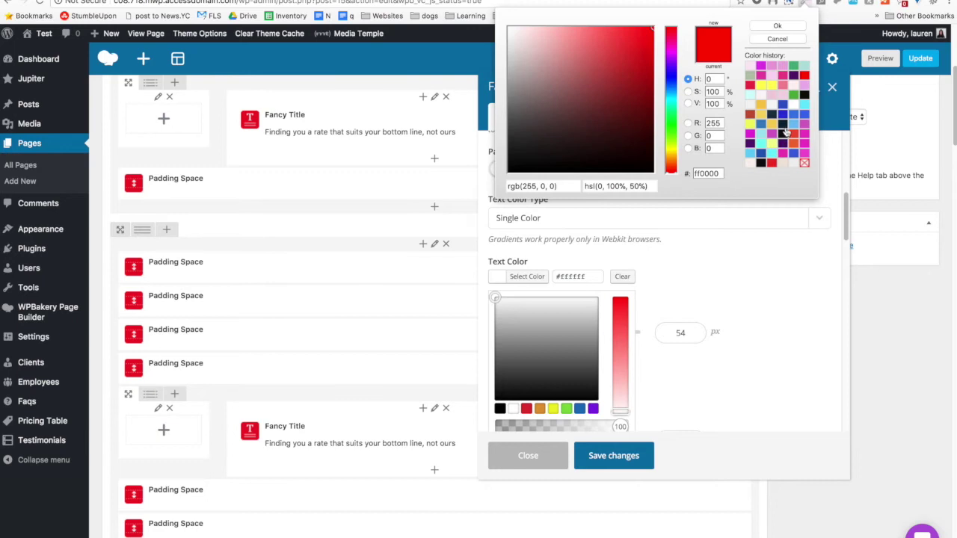
left_click(782, 124)
right_click(719, 174)
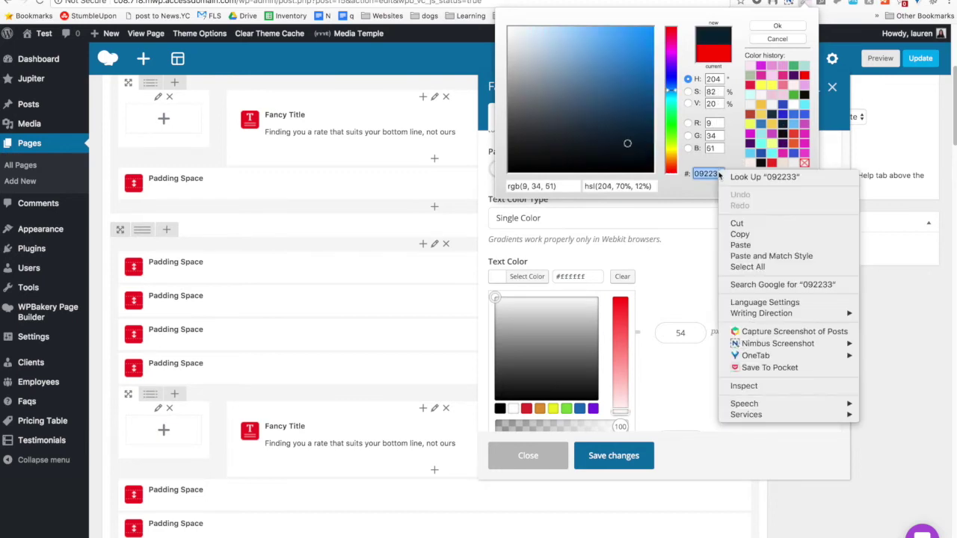
left_click(739, 234)
Paste #092233 over #ffffff as the title's text colour and select font size 54.
left_click(592, 277)
triple_click(593, 277)
right_click(592, 276)
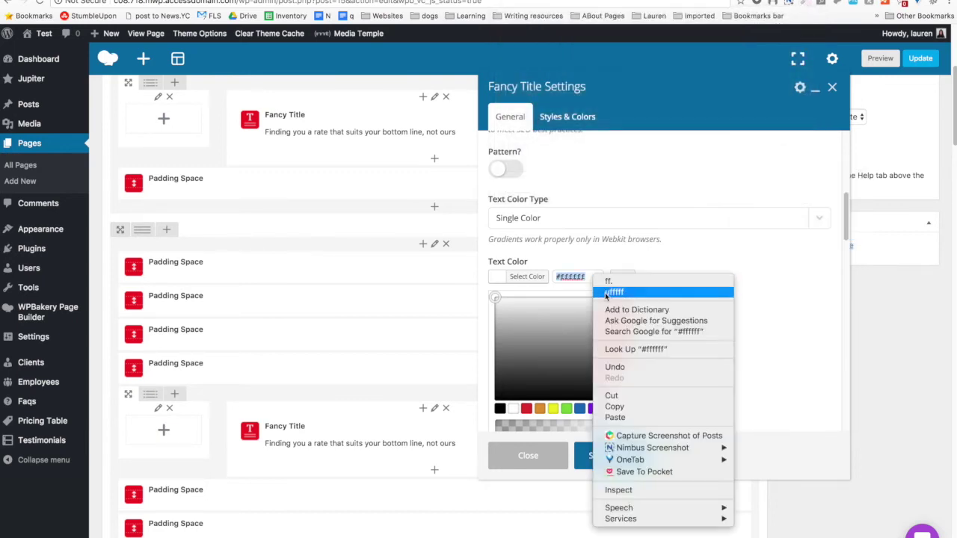
left_click(615, 417)
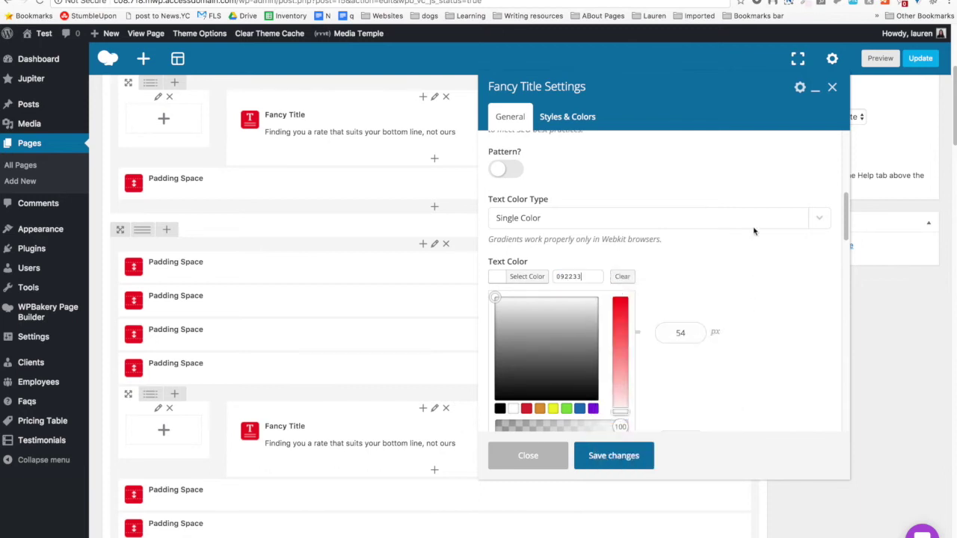
left_click(607, 275)
double_click(683, 336)
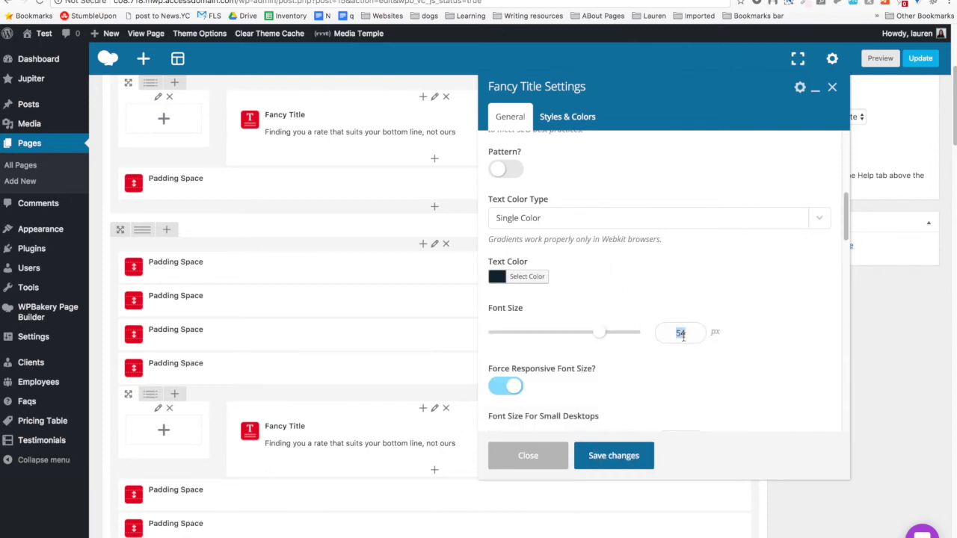
Set the Fancy Title's font size to 65.
type("65")
scroll(553, 319, "down", 5)
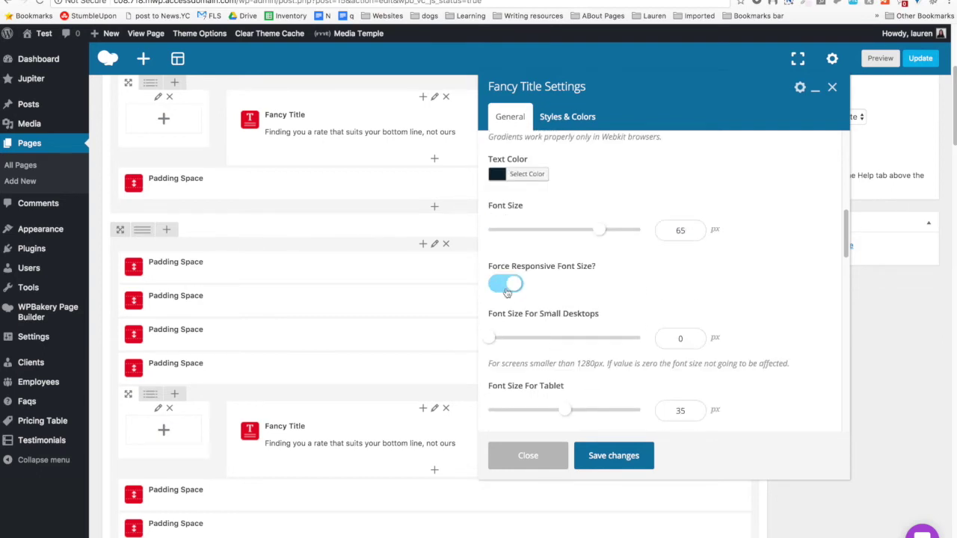
scroll(507, 293, "down", 5)
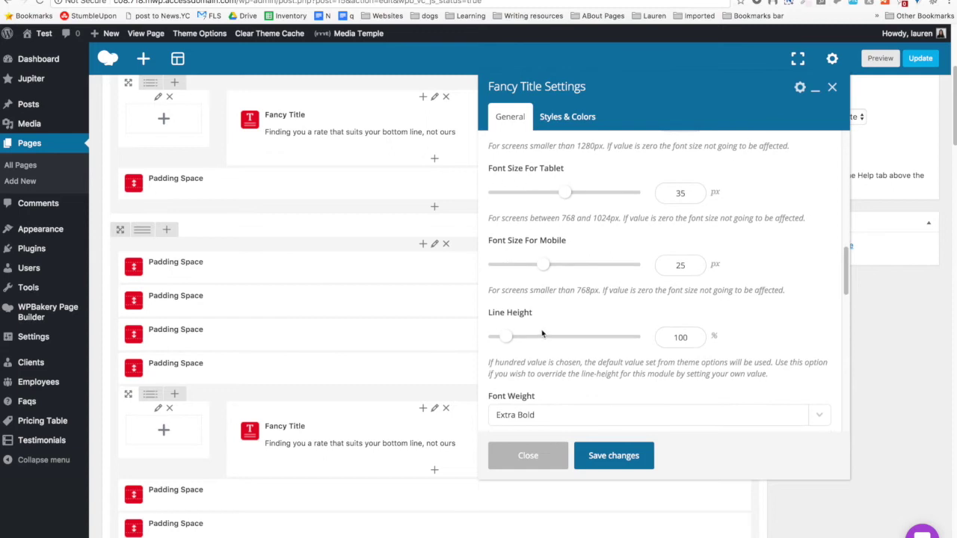
scroll(542, 334, "down", 10)
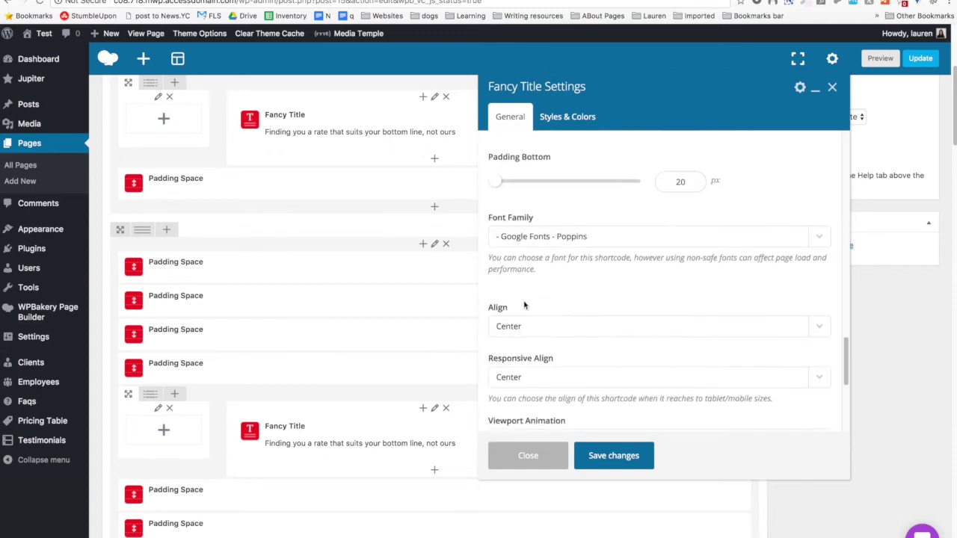
scroll(525, 310, "down", 3)
scroll(527, 319, "down", 2)
scroll(534, 306, "up", 6)
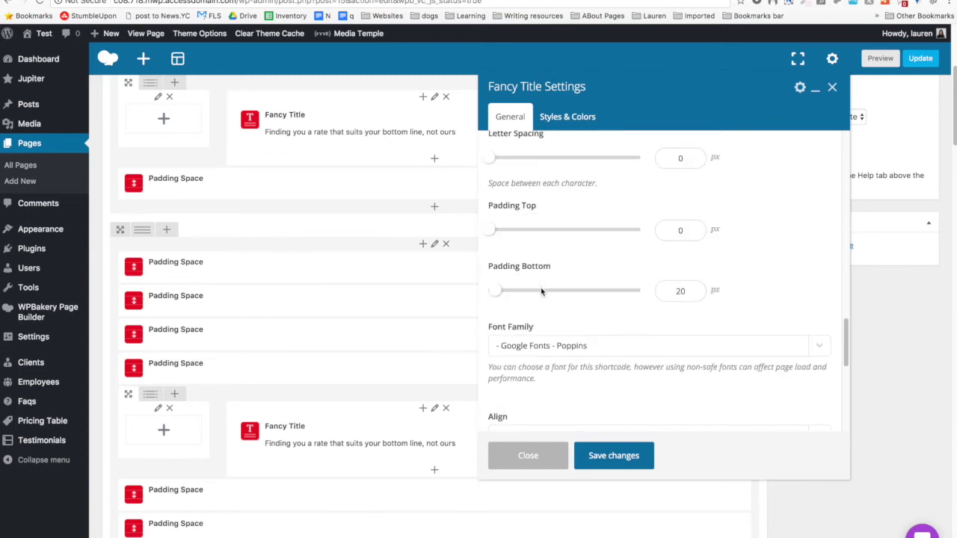
Choose Google Fonts - Pacifico as the font family and save the Fancy Title.
left_click(568, 344)
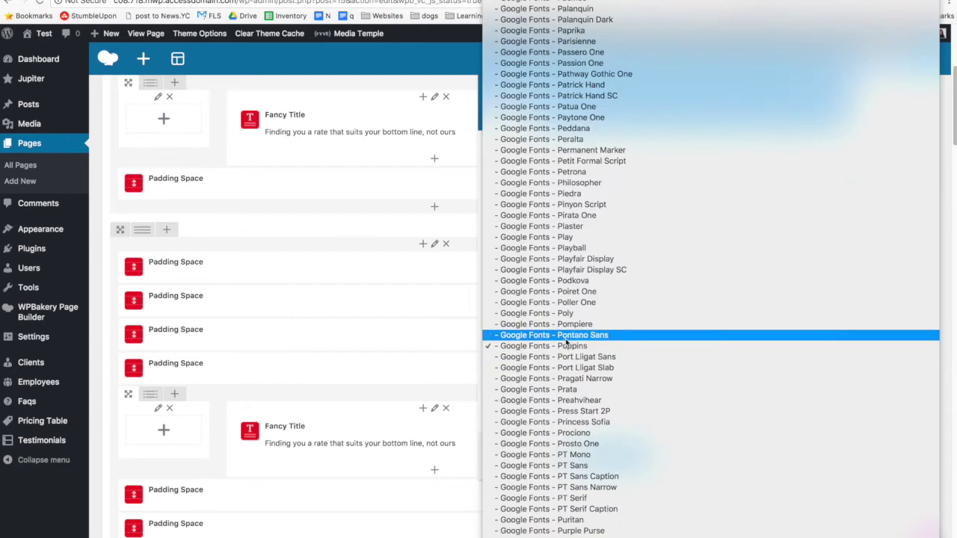
scroll(571, 346, "up", 5)
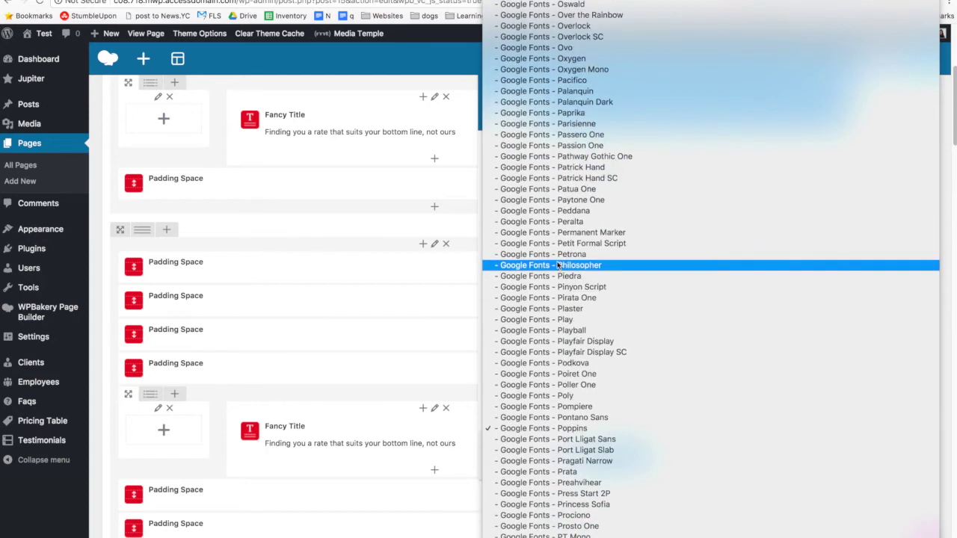
left_click(571, 80)
scroll(574, 246, "down", 5)
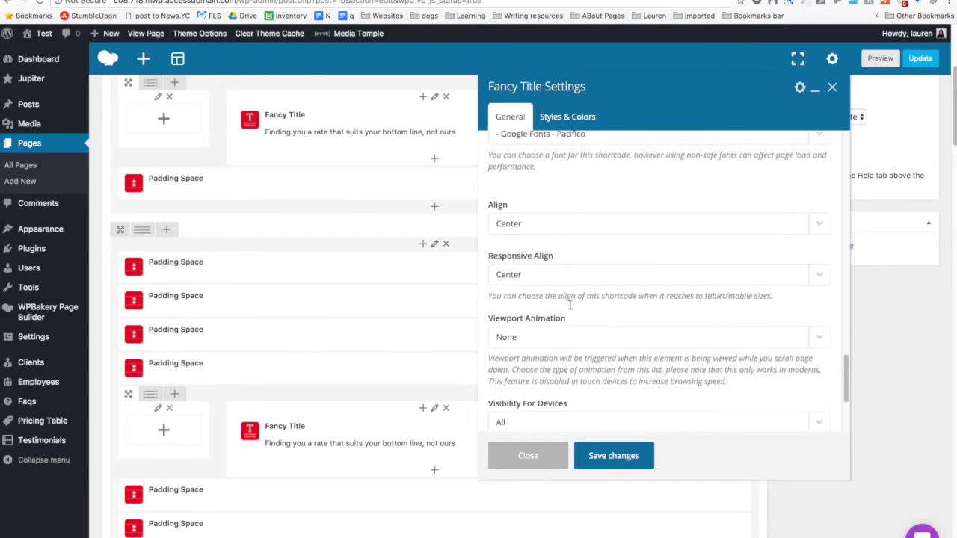
left_click(613, 455)
scroll(324, 254, "up", 3)
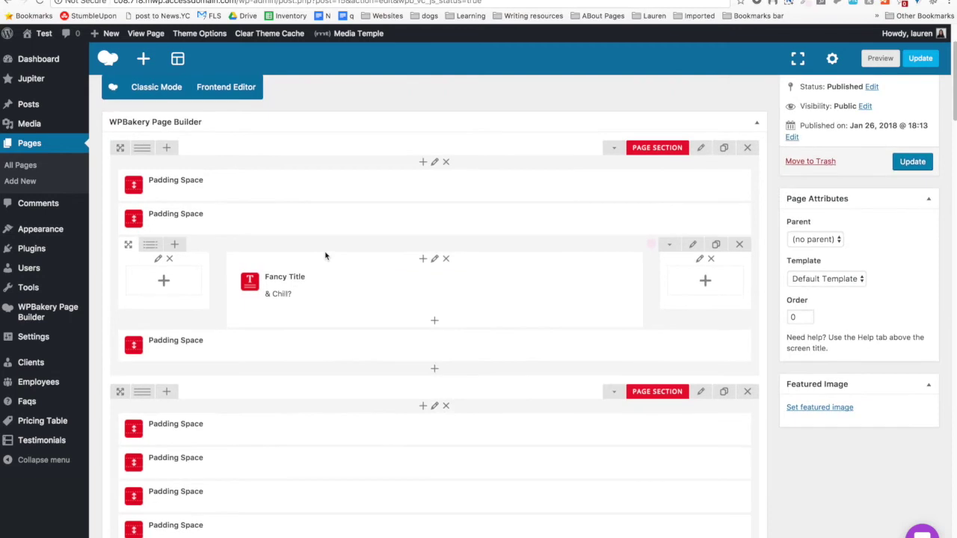
Add an Image element above the "& Chill?" title and open Upload Files' file chooser.
left_click(423, 259)
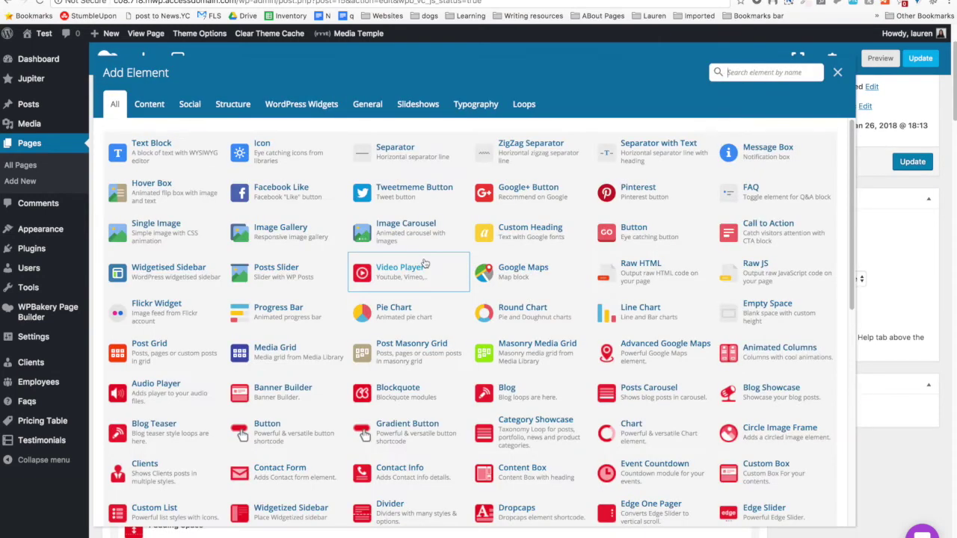
type("image")
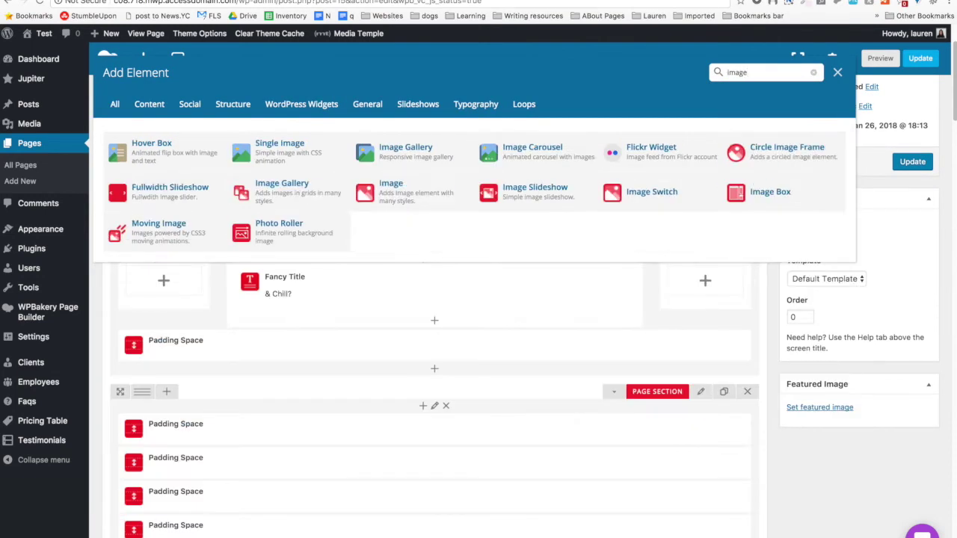
left_click(392, 196)
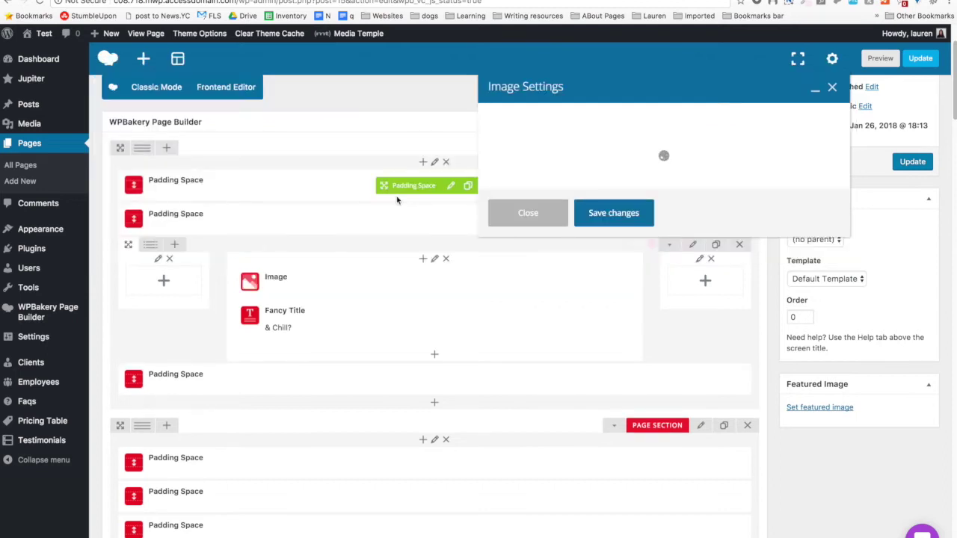
left_click(760, 217)
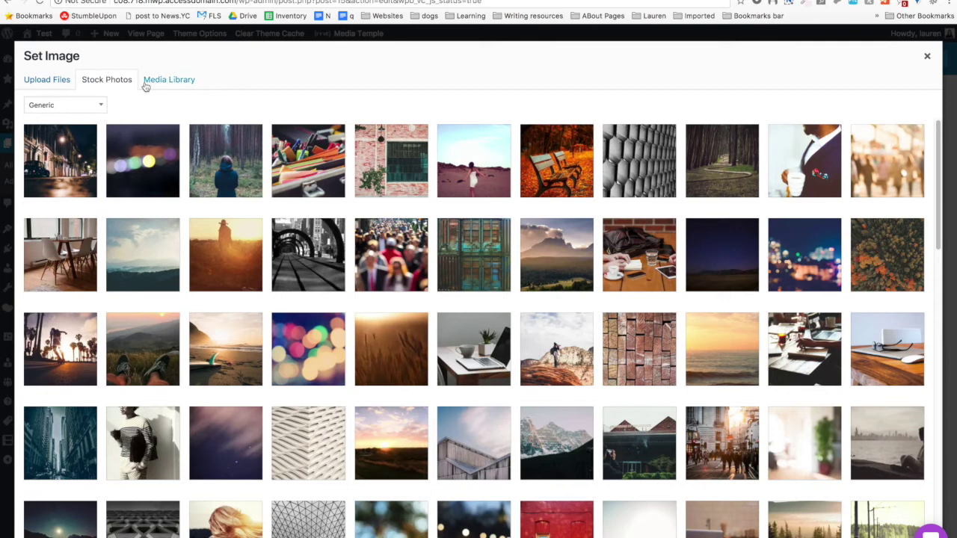
left_click(52, 79)
left_click(497, 285)
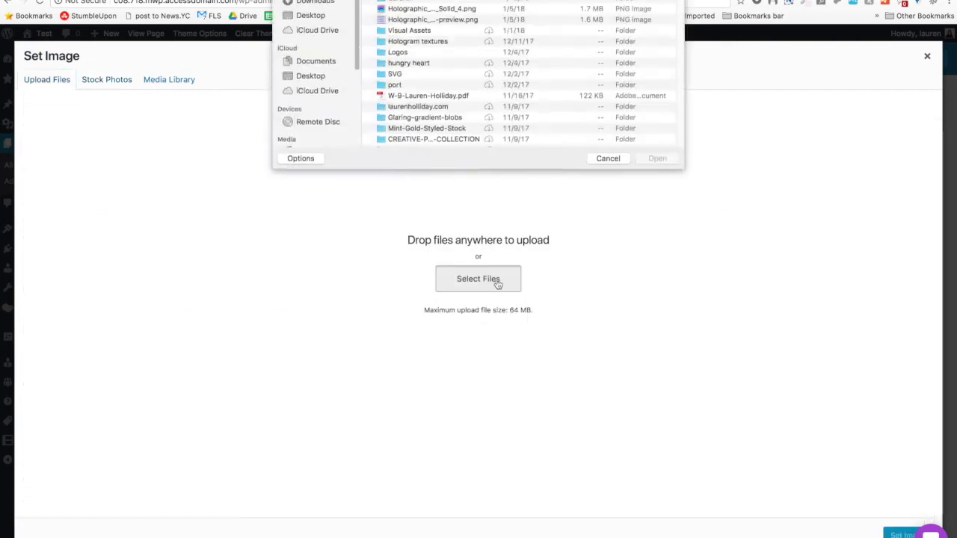
Browse the Desktop files in column view, previewing Blog.jpg and the files below it.
left_click(309, 71)
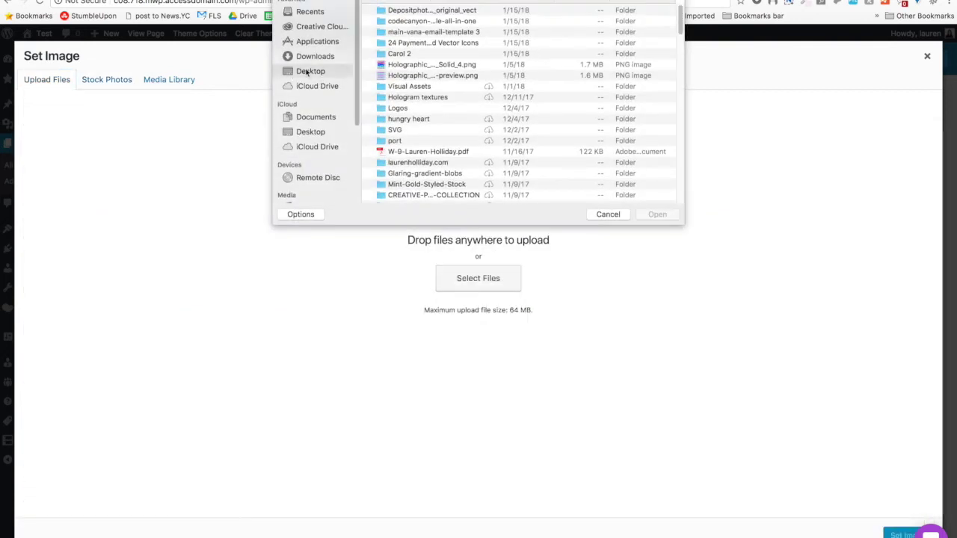
scroll(379, 31, "down", 15)
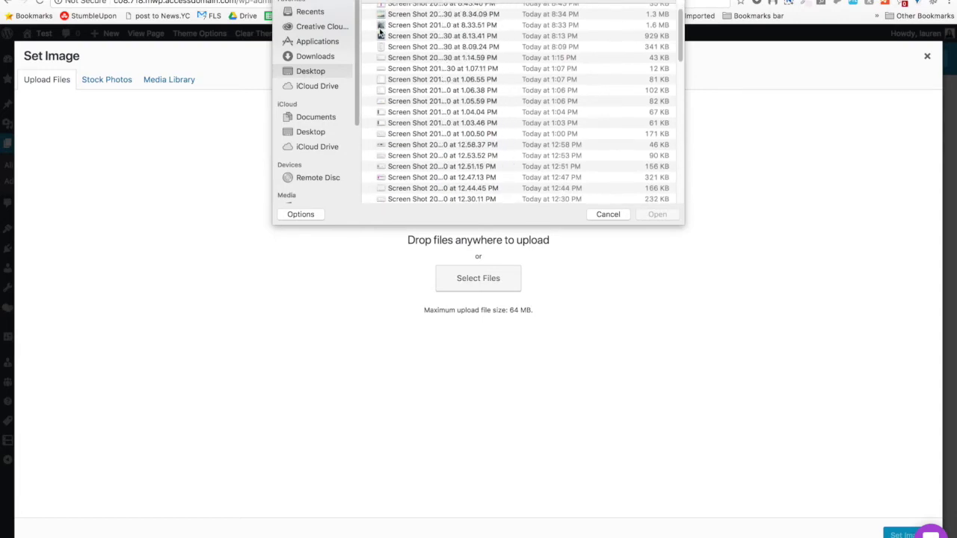
scroll(380, 32, "down", 5)
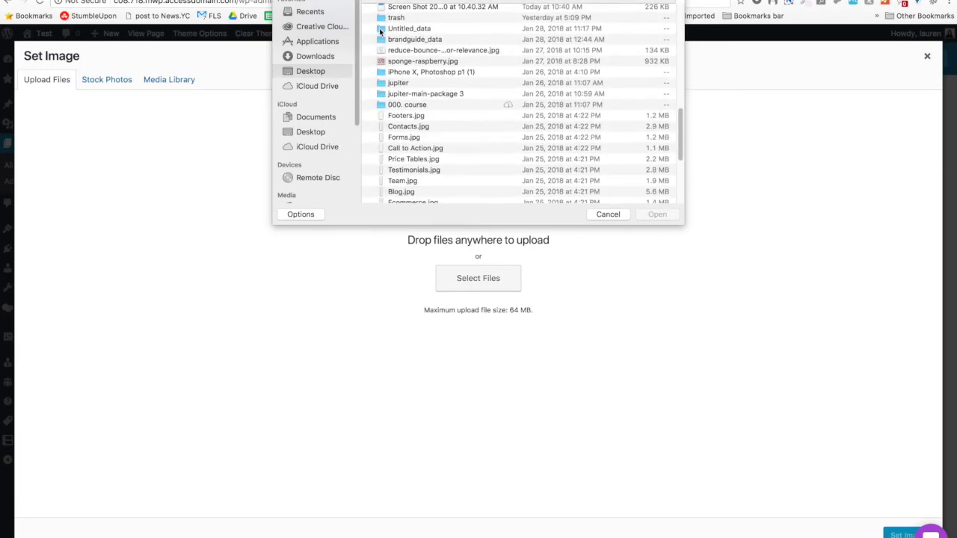
scroll(380, 31, "down", 8)
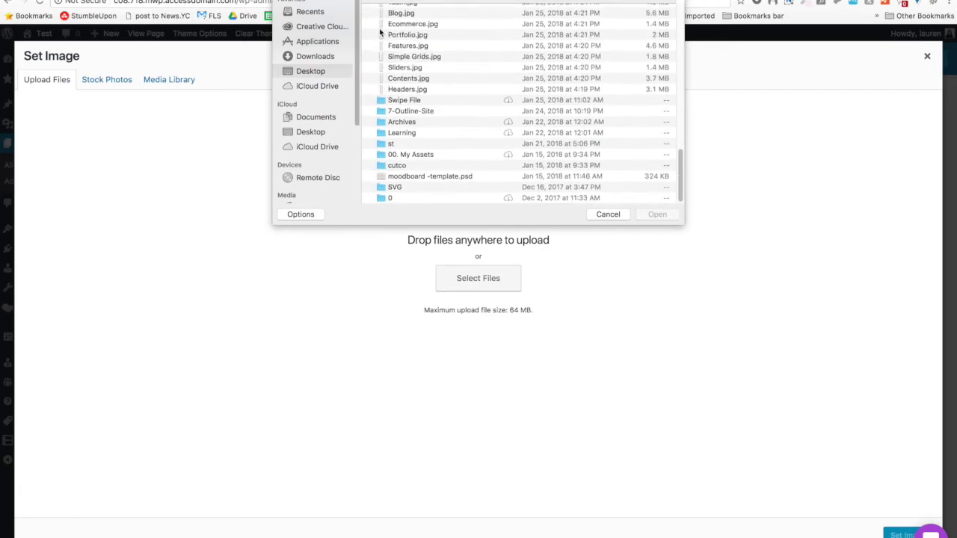
scroll(380, 28, "up", 2)
key("super+3")
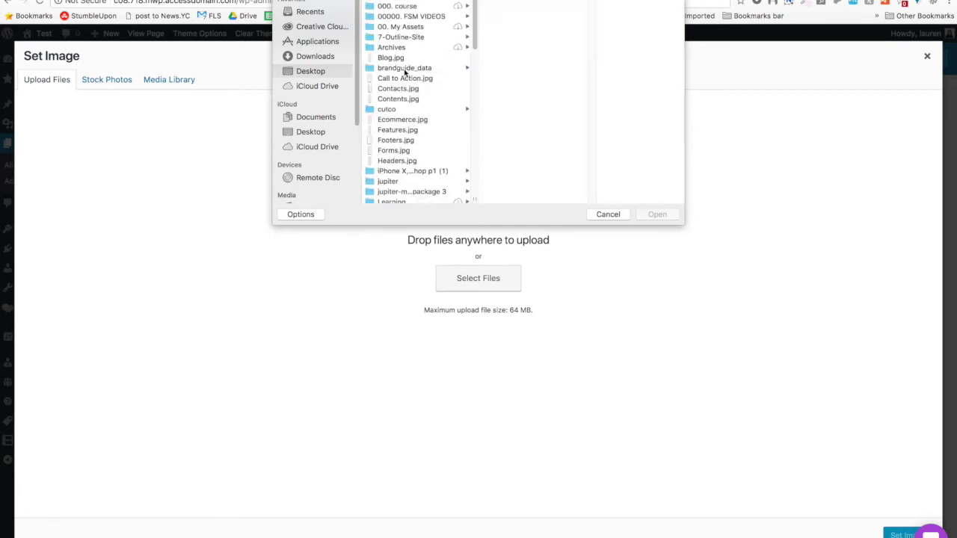
left_click(407, 57)
key("Down")
key("Down")
key("Down")
key("Down")
key("Down")
key("Down")
key("Down")
key("Down")
key("Down")
key("Down")
key("Down")
key("Down")
key("Down")
key("Down")
key("Down")
key("Down")
key("Down")
key("Down")
key("Down")
key("Down")
key("Down")
key("Down")
key("Down")
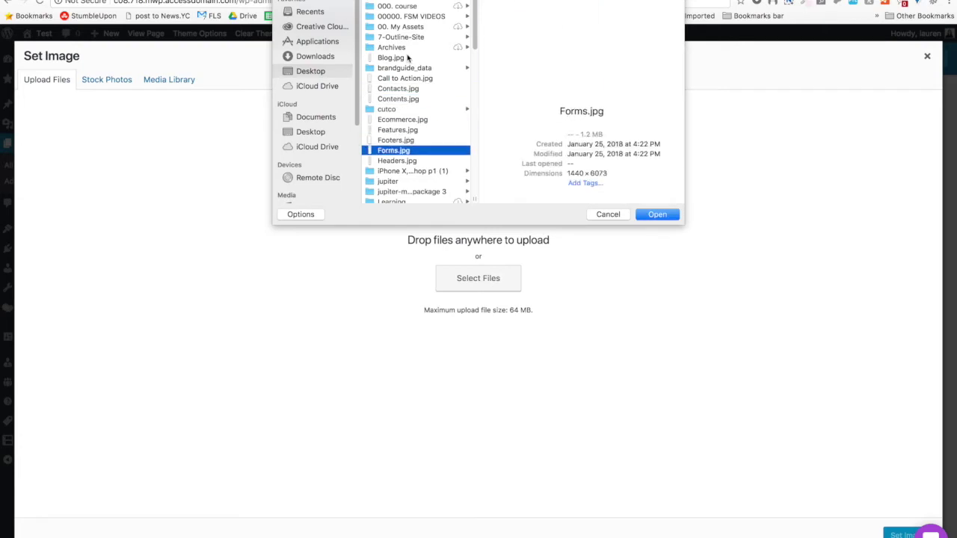
key("Down")
key("Down")
key("Down")
key("Down")
key("Down")
key("Down")
key("Down")
key("Down")
key("Down")
key("Down")
key("Down")
key("Down")
key("Down")
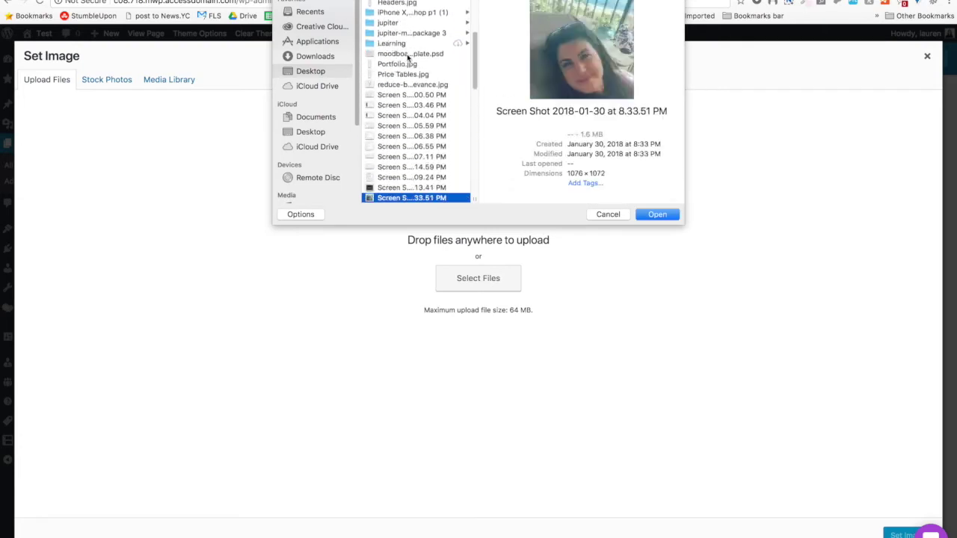
key("Down")
key("Down")
key("Down")
key("Down")
key("Down")
key("Down")
key("Down")
key("Down")
key("Down")
key("Down")
key("Down")
key("Down")
key("Down")
key("Down")
key("Down")
key("Down")
key("Down")
key("Down")
key("Down")
key("Down")
key("Down")
key("Down")
key("Down")
key("Down")
key("Down")
key("Down")
key("Down")
key("Down")
key("Down")
key("Down")
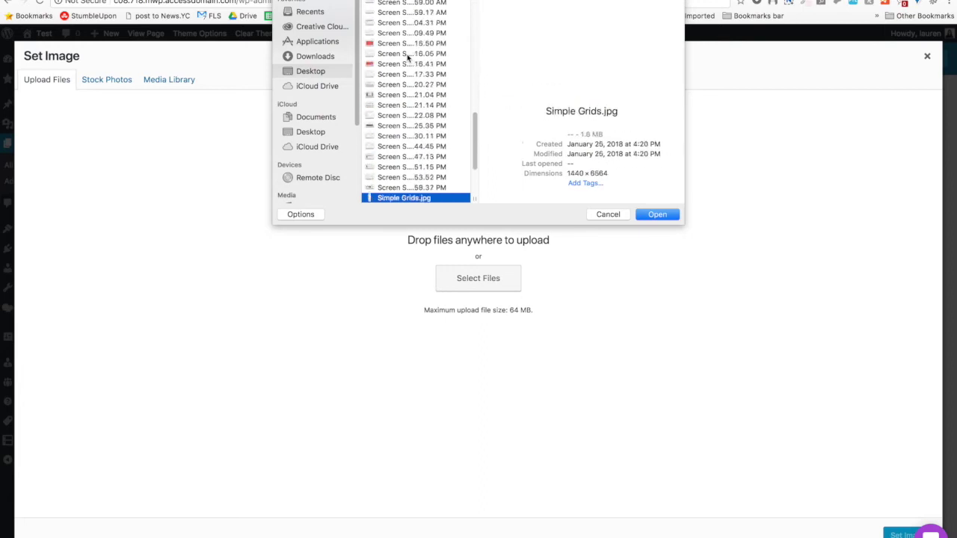
key("Down")
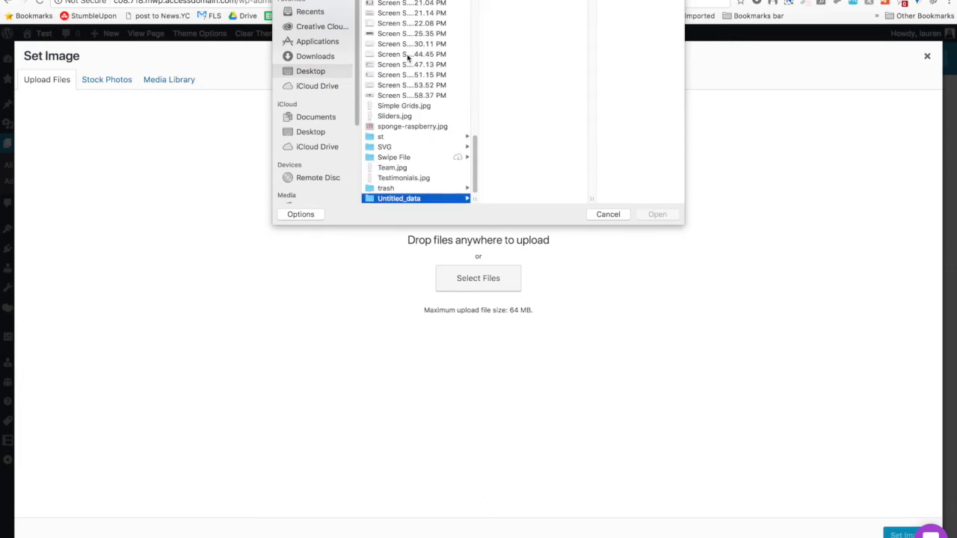
left_click(389, 13)
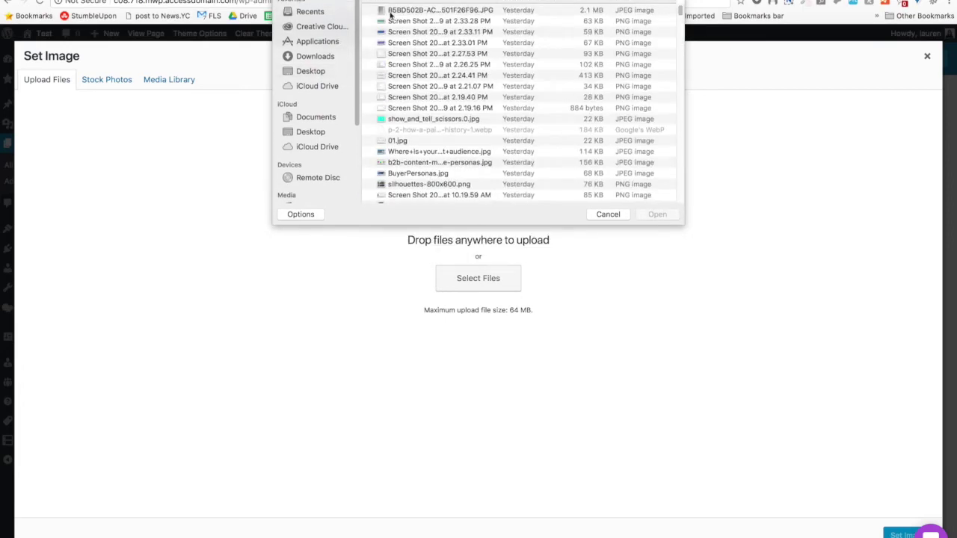
Select the 7.30.22 PM screenshot in the Desktop list.
right_click(389, 75)
key("Escape")
scroll(389, 112, "down", 15)
scroll(389, 142, "down", 15)
left_click(415, 166)
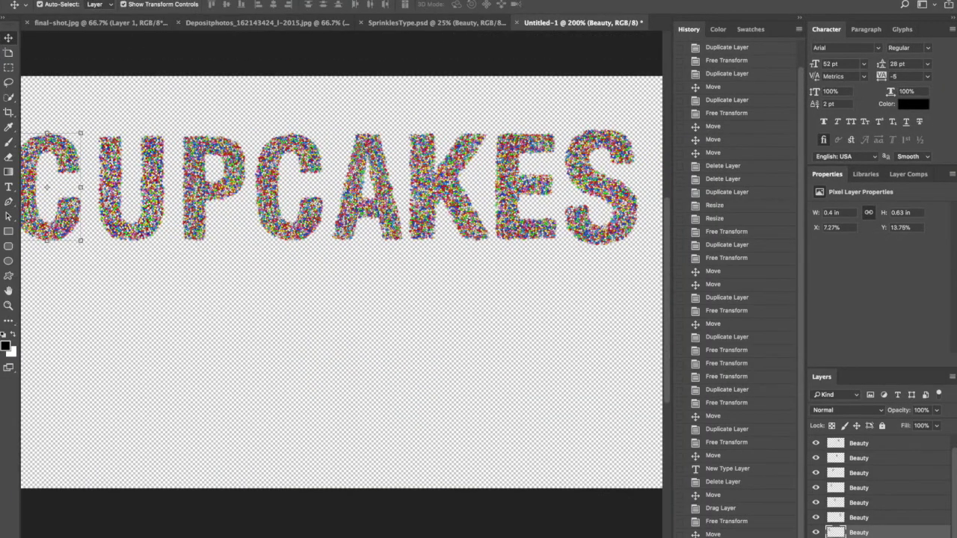
Export CUPCAKES from Photoshop via Save for Web as cup.png and select it.
left_click(113, 2)
mouse_move(126, 122)
left_click(296, 170)
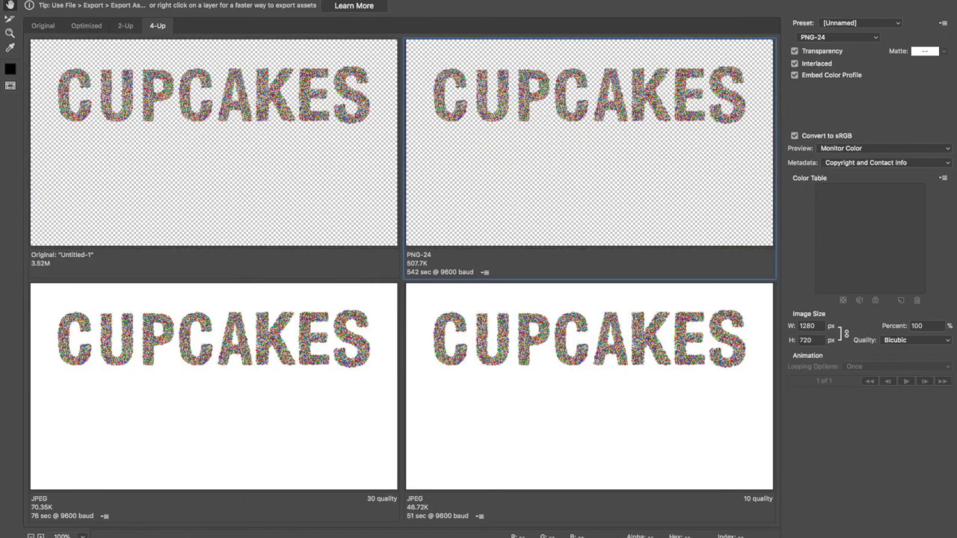
key("Return")
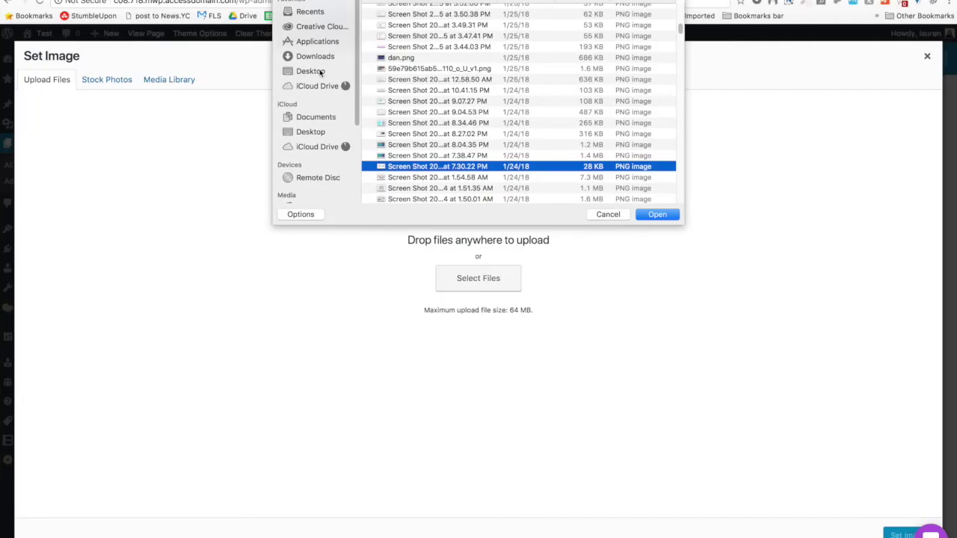
scroll(449, 112, "up", 5)
left_click(400, 10)
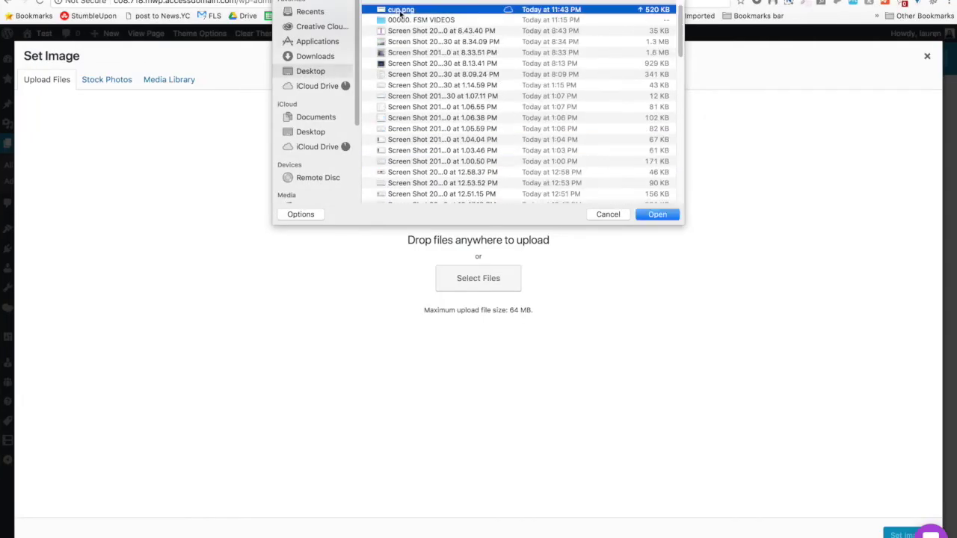
Upload cup.png (1280 × 720) to the media library and open it in the image editor.
double_click(400, 11)
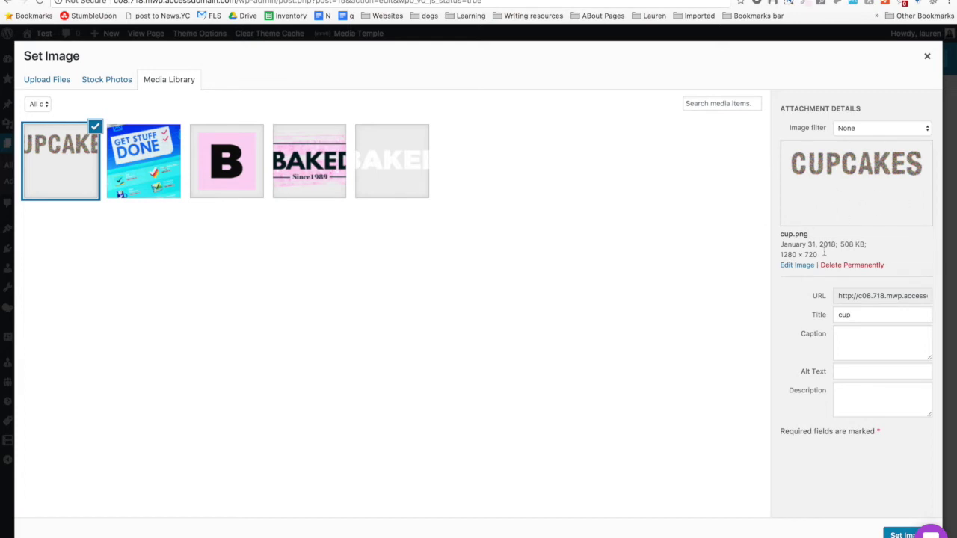
left_click(795, 267)
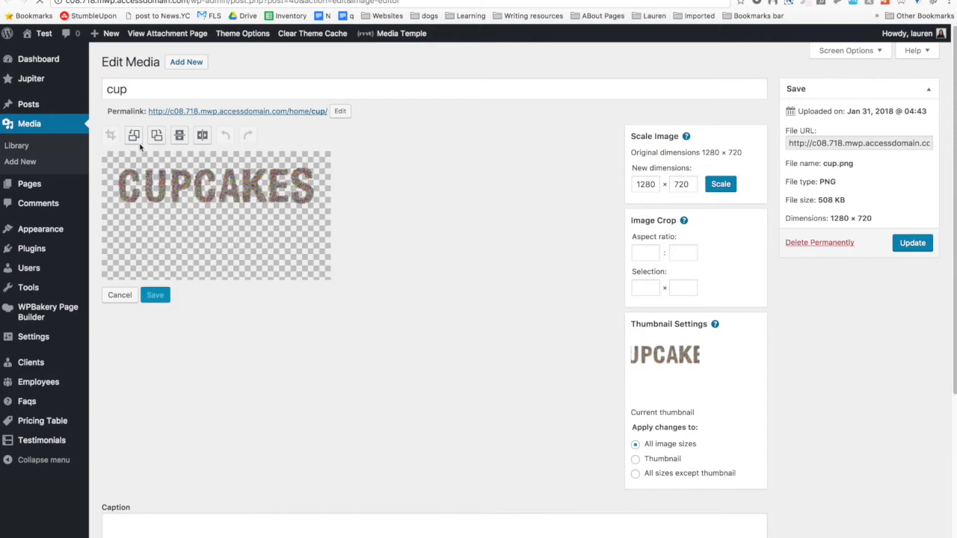
Crop cup.png tightly around the CUPCAKES lettering to 1110 × 259 and save it.
left_click_drag(118, 162, 315, 207)
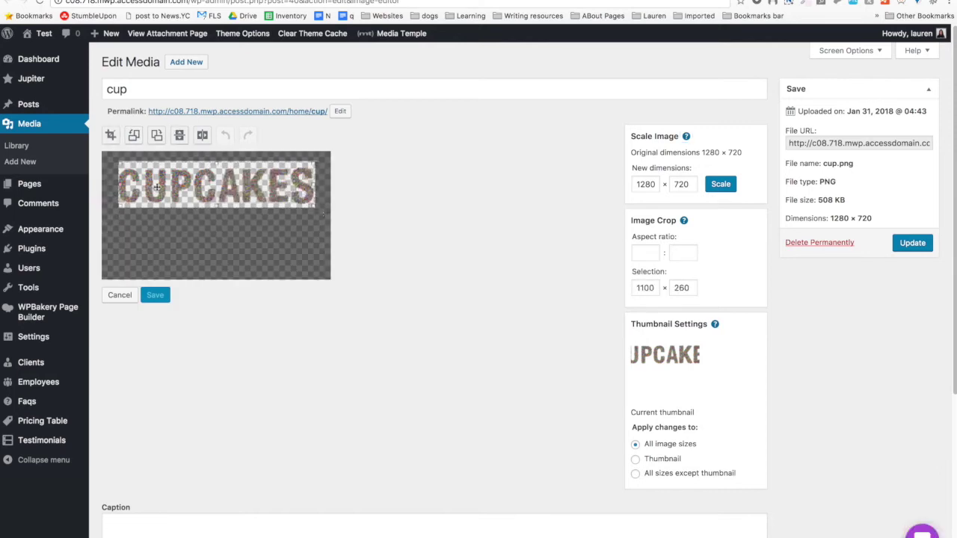
left_click_drag(121, 187, 117, 186)
left_click(111, 135)
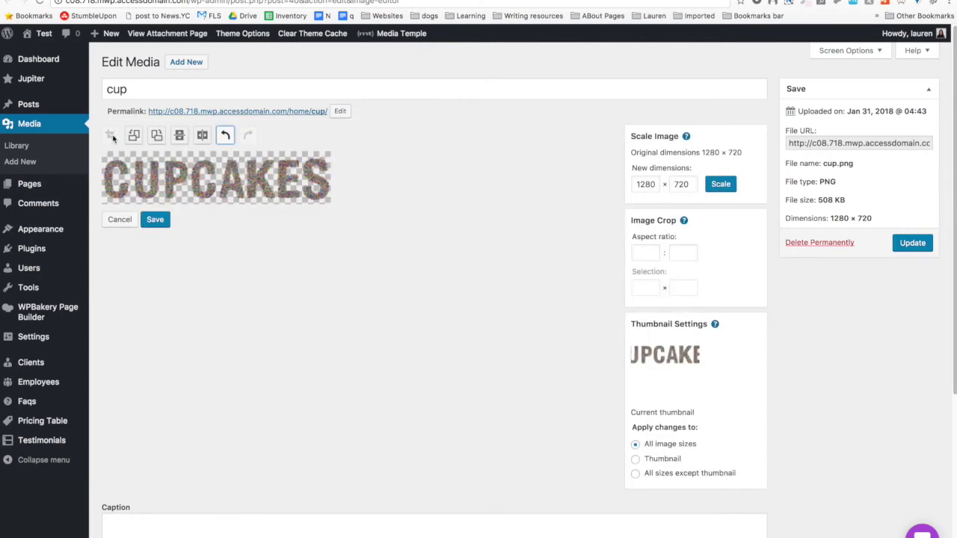
left_click(153, 220)
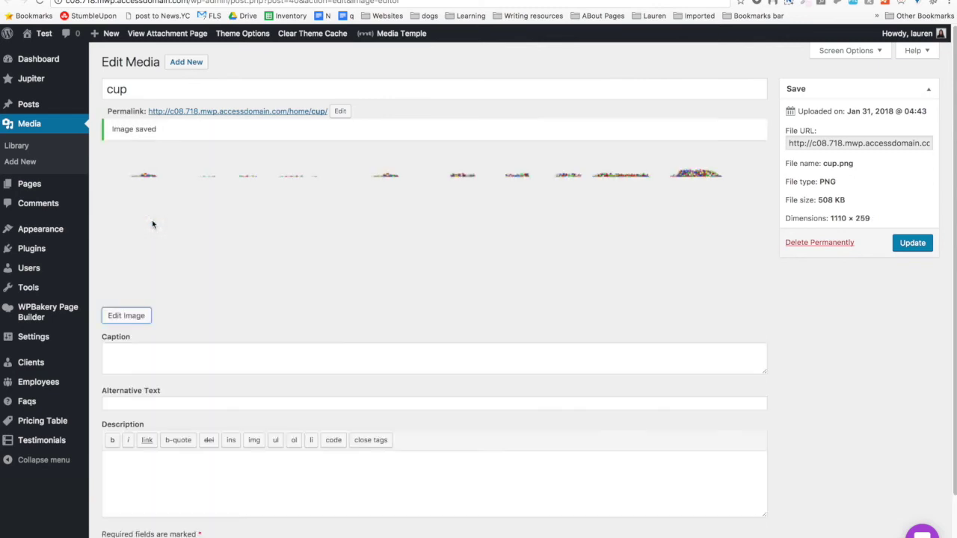
Choose the cropped CUPCAKES image for the Image element and save the media item.
left_click(910, 248)
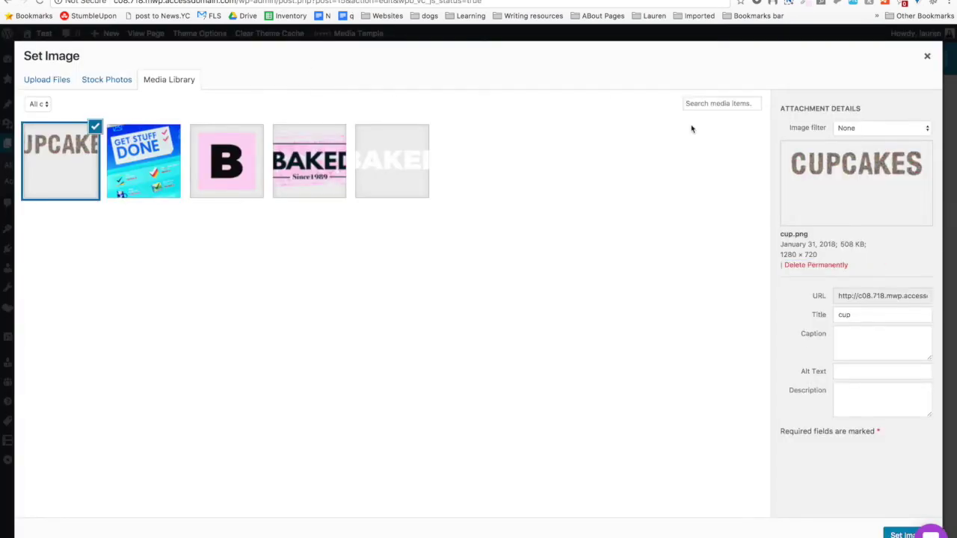
left_click(307, 151)
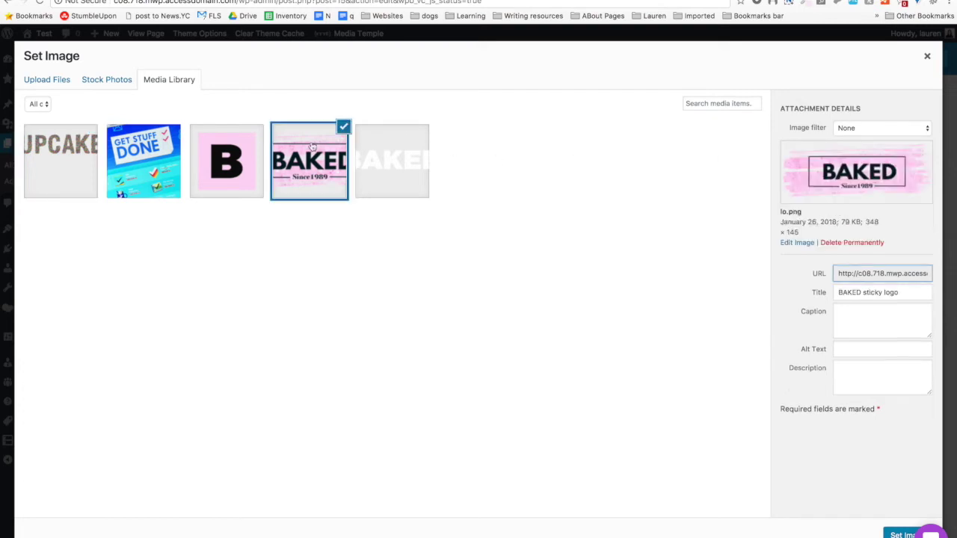
left_click(50, 158)
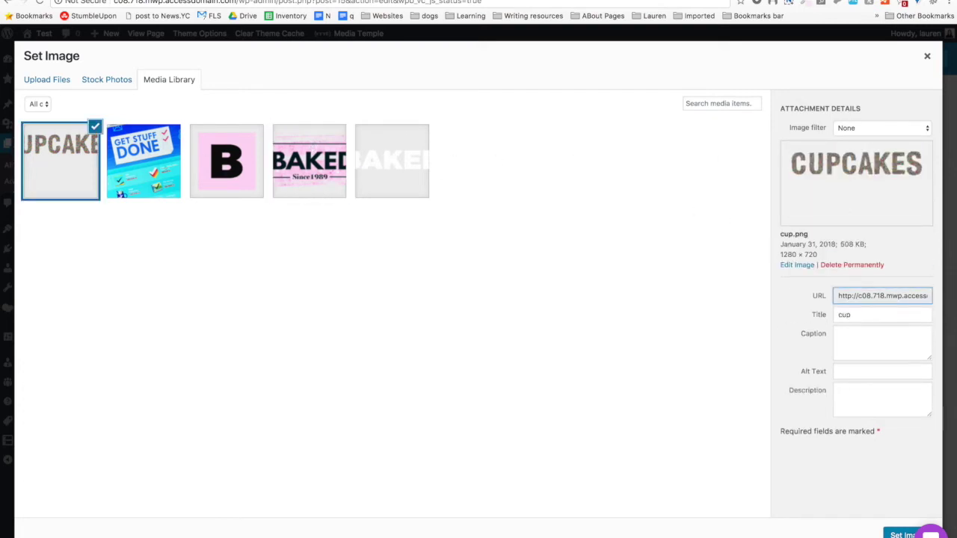
left_click(901, 534)
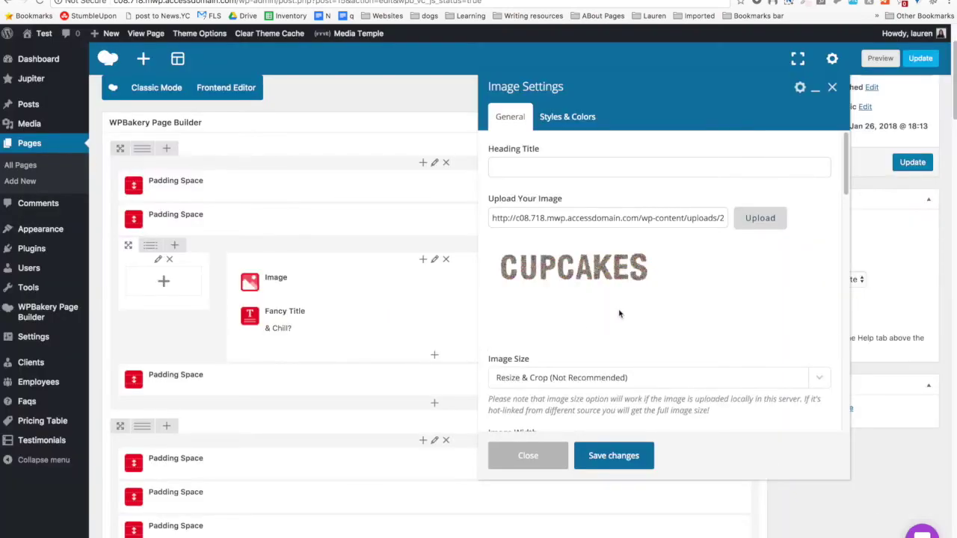
left_click(759, 218)
left_click(78, 162)
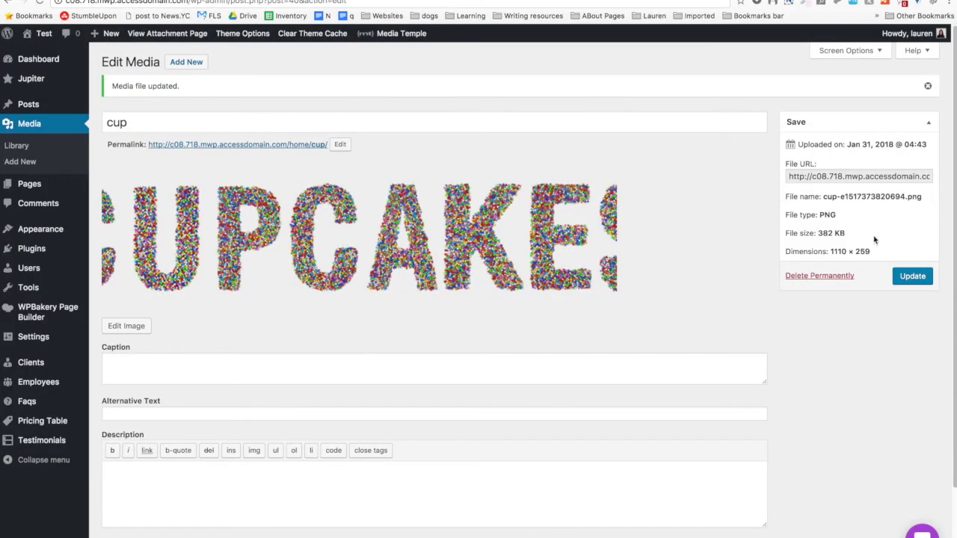
left_click(919, 278)
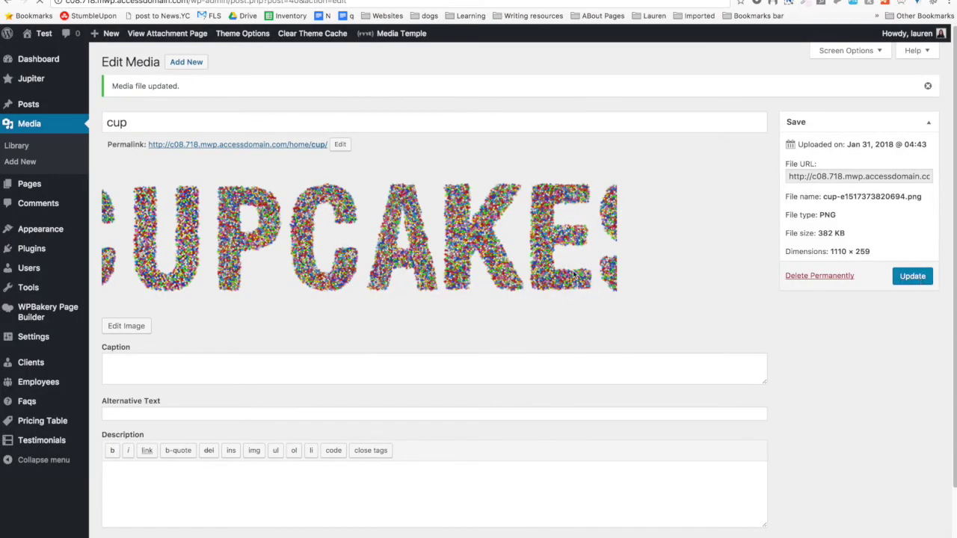
Keep the Resize & Crop size, close Image Settings unsaved, and update the Home page.
scroll(455, 297, "down", 2)
scroll(490, 108, "up", 3)
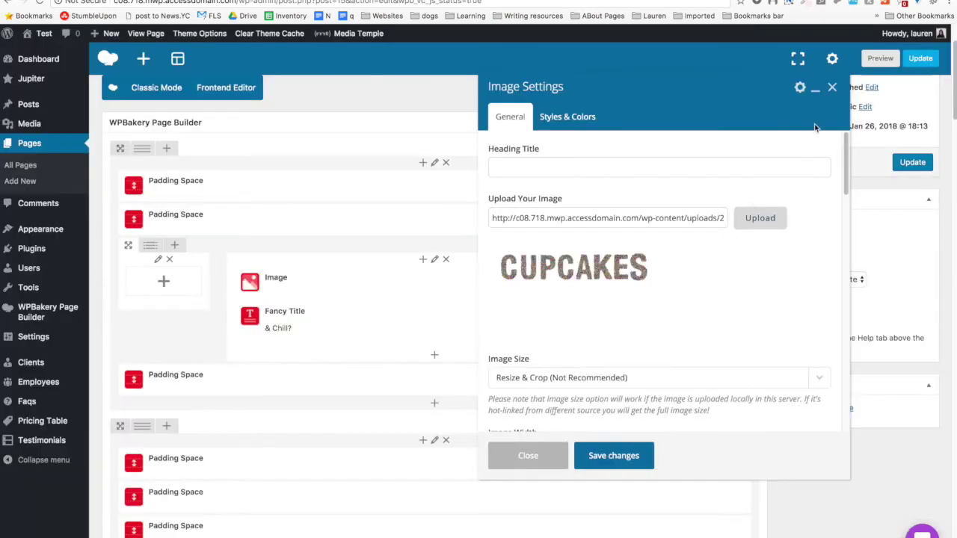
left_click(559, 383)
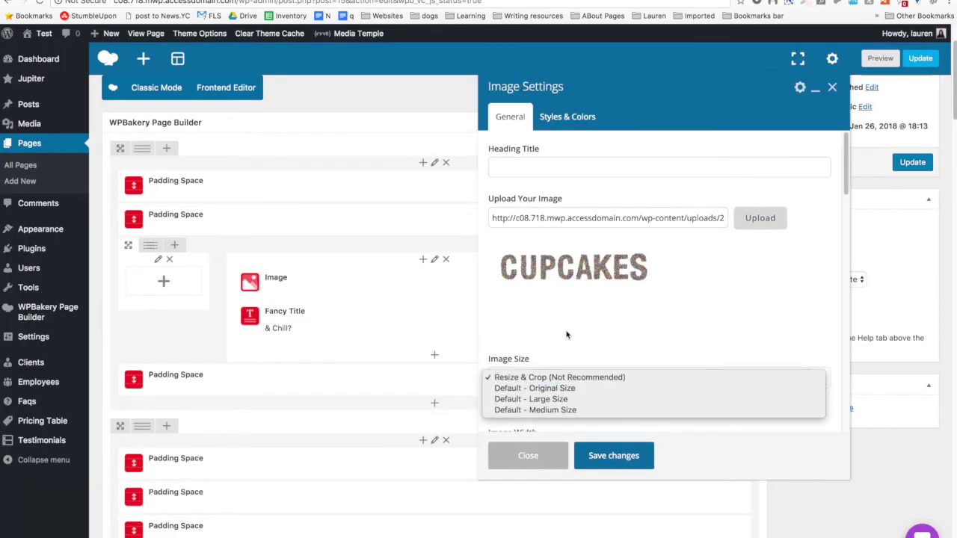
left_click(620, 314)
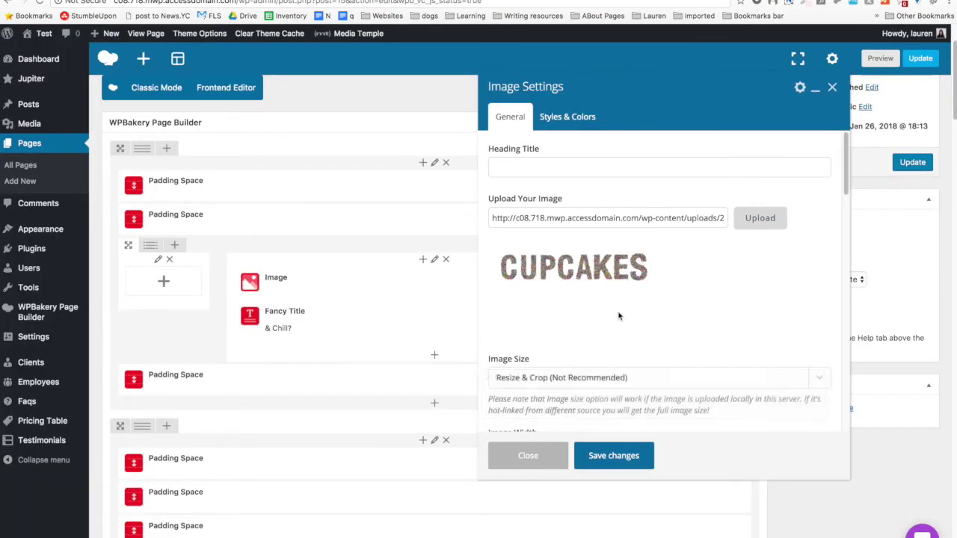
left_click(528, 456)
scroll(426, 247, "up", 3)
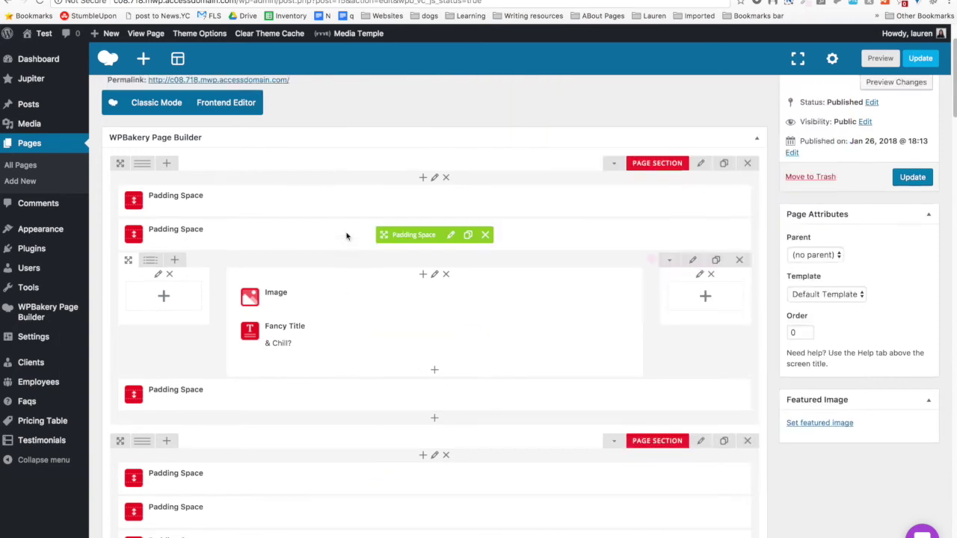
left_click(912, 266)
Set the Image element's picture to CUPCAKES from the media library.
mouse_move(52, 274)
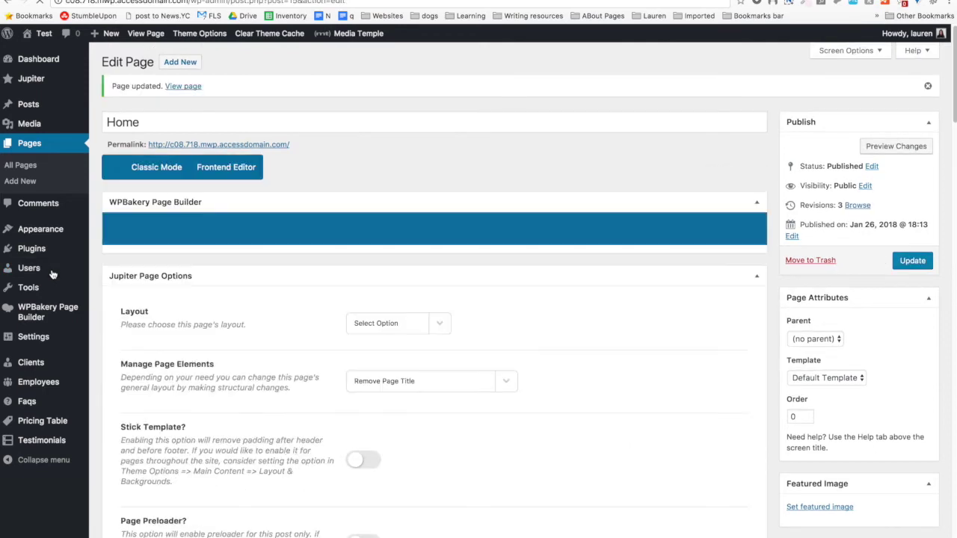
scroll(52, 274, "down", 5)
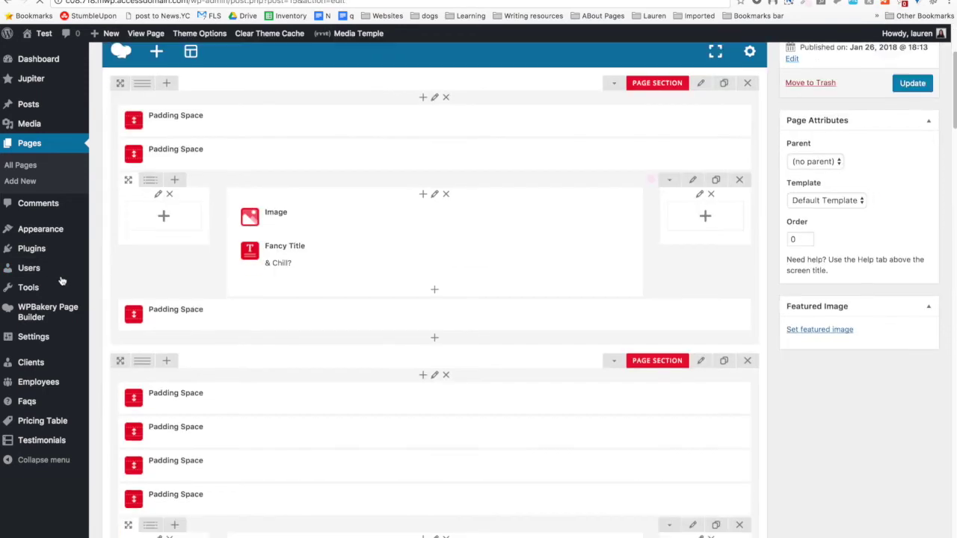
left_click(438, 186)
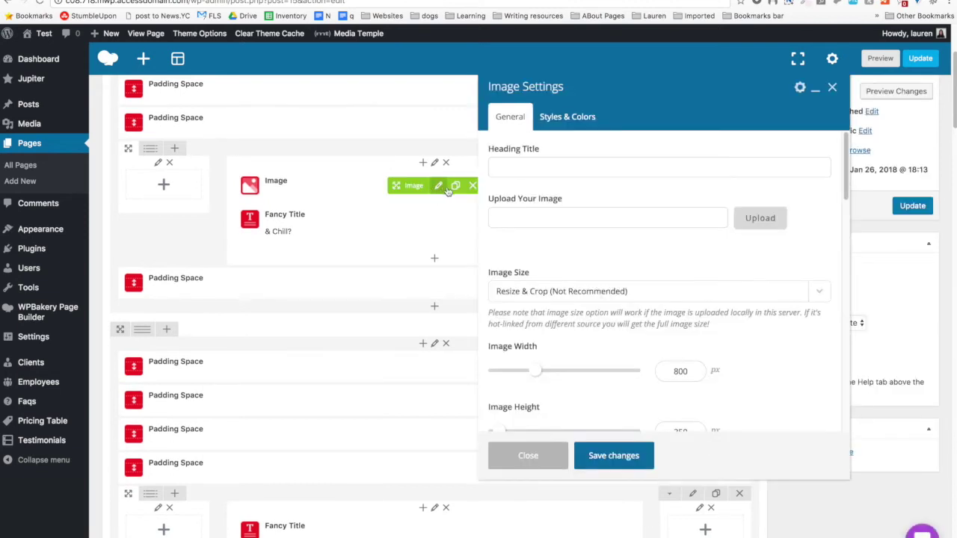
left_click(775, 227)
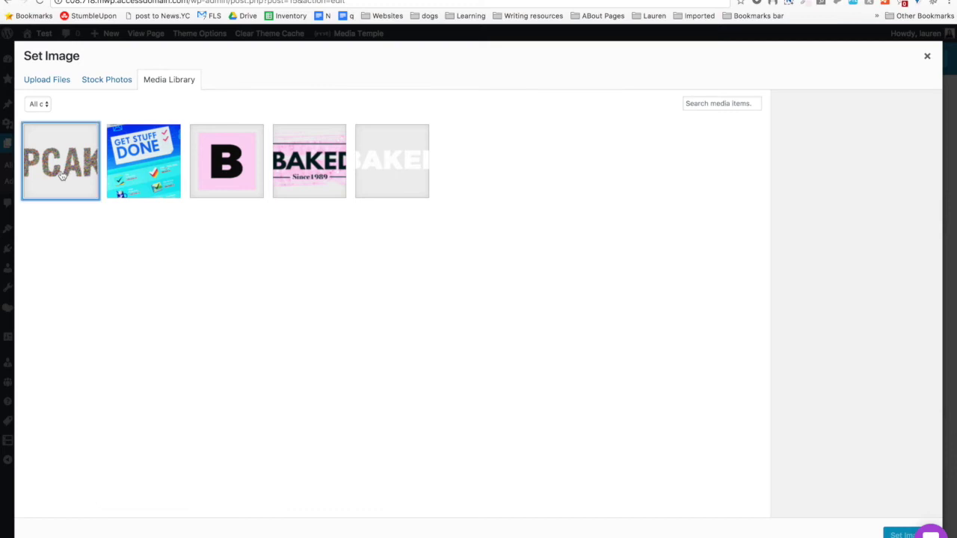
left_click(62, 176)
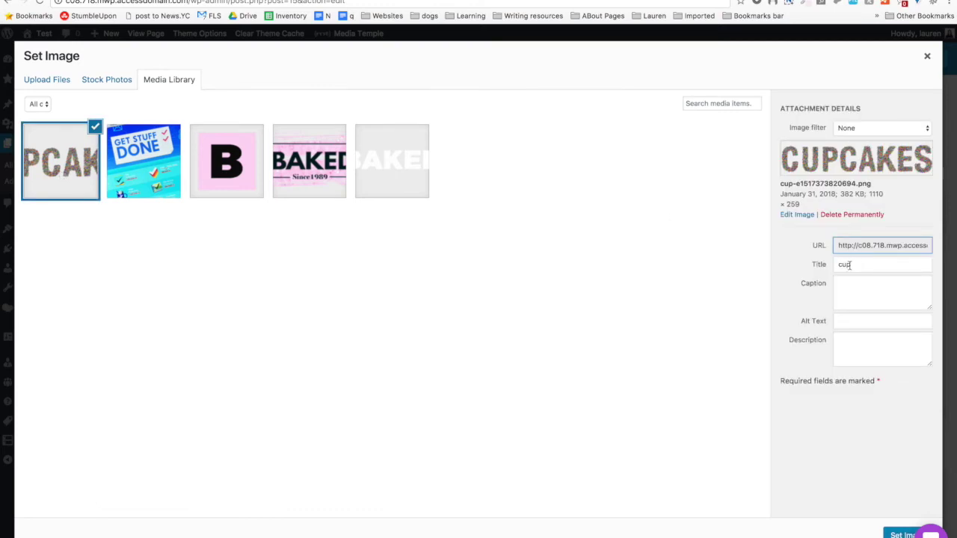
left_click(902, 534)
Show the image at Default - Original Size, enable SVG, and keep no frame.
left_click(599, 334)
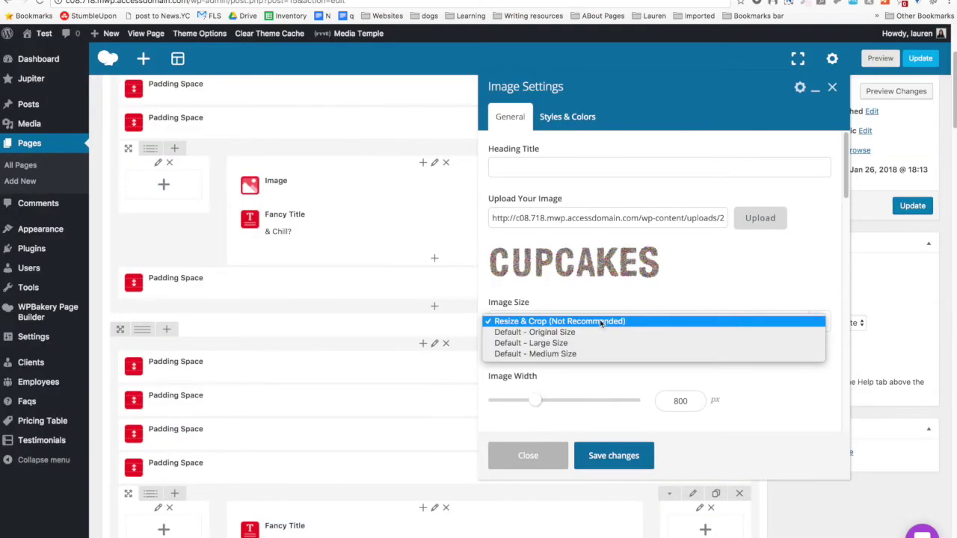
left_click(596, 331)
scroll(596, 332, "down", 3)
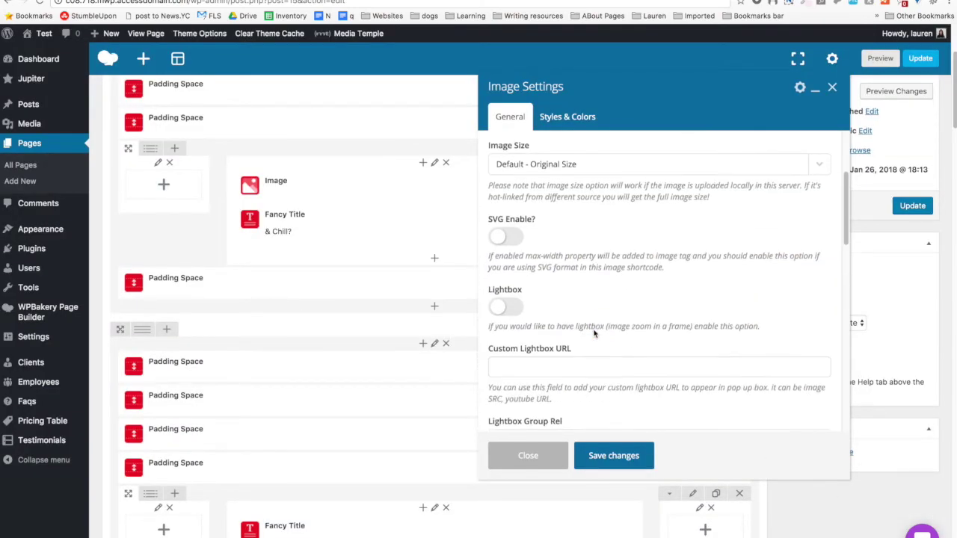
left_click(512, 237)
scroll(544, 254, "down", 2)
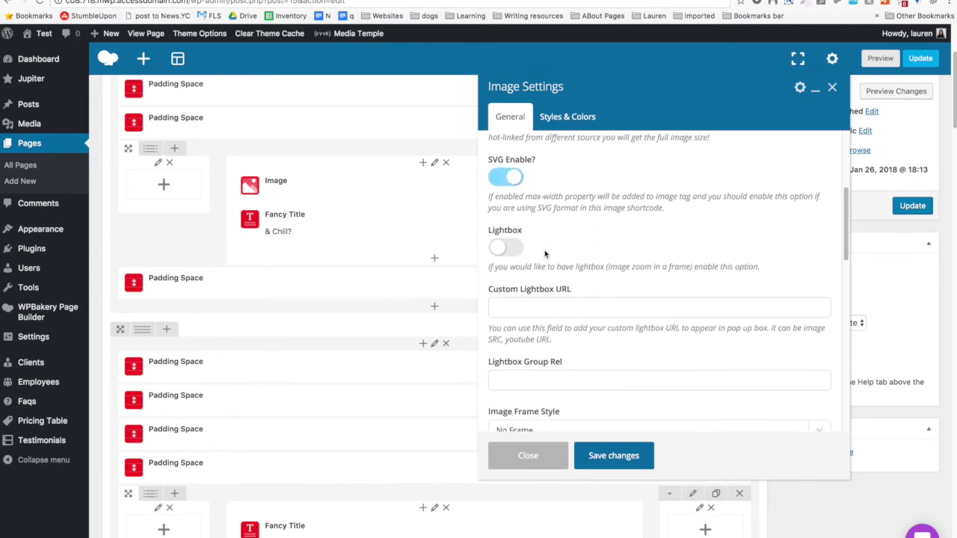
scroll(544, 250, "down", 1)
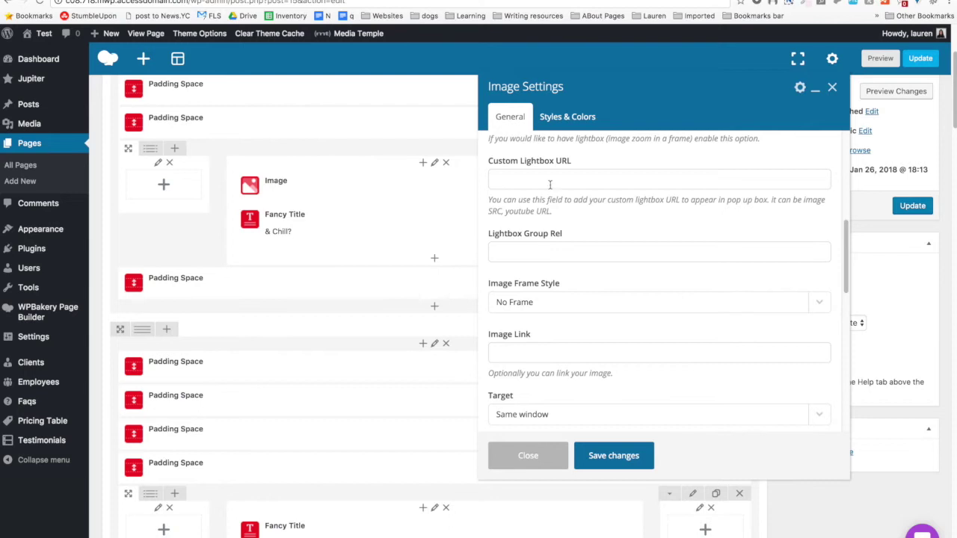
scroll(549, 184, "down", 2)
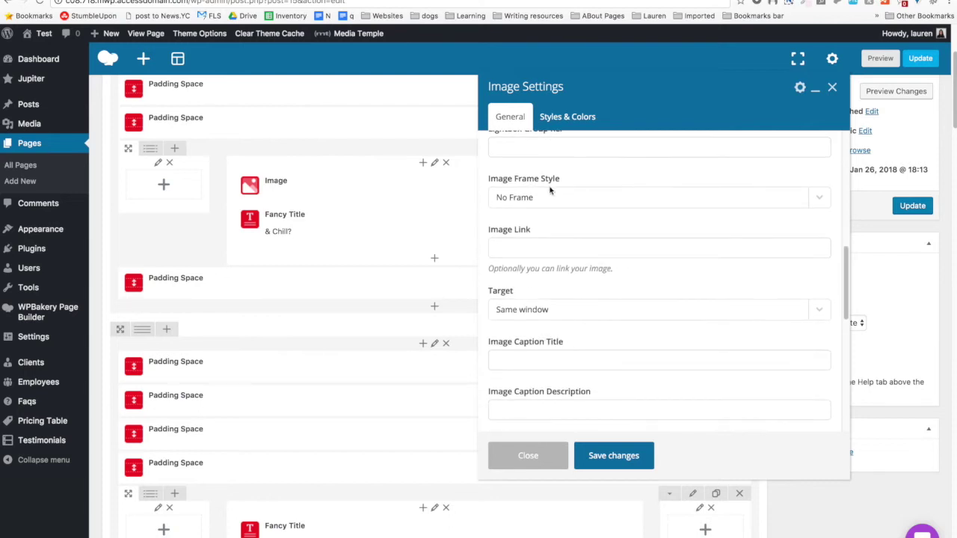
left_click(542, 197)
left_click(544, 179)
Keep links opening in the same window, centre-align the image, and save the settings.
scroll(550, 278, "down", 1)
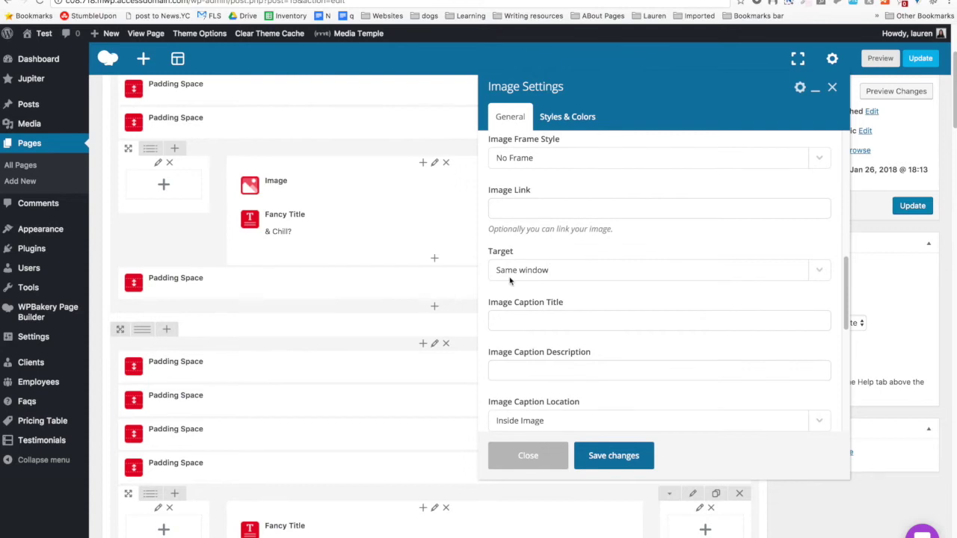
scroll(509, 280, "down", 1)
scroll(509, 277, "down", 1)
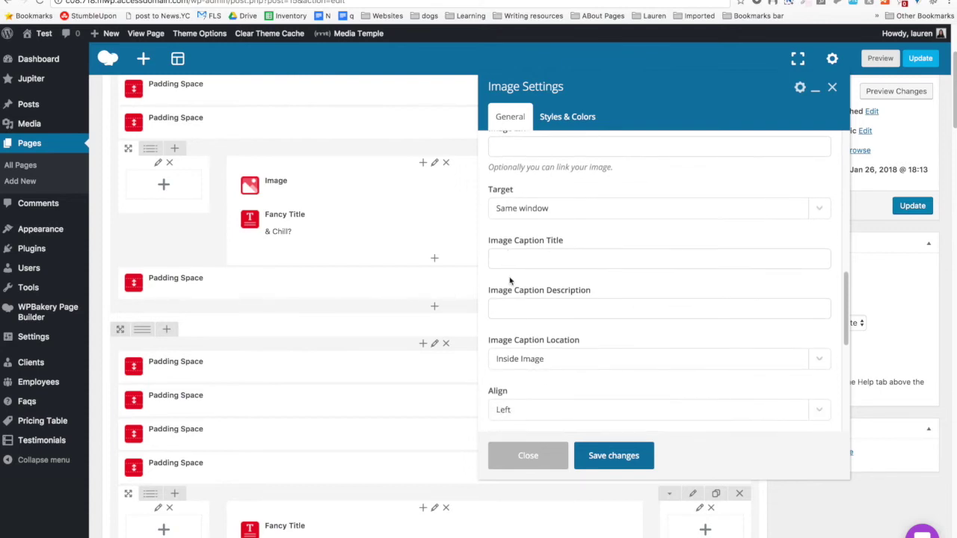
left_click(542, 177)
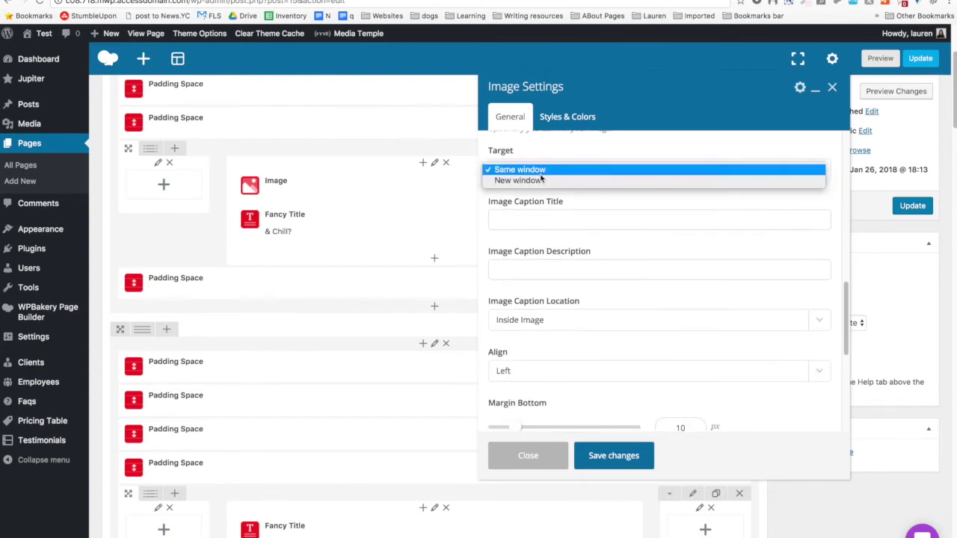
left_click(546, 205)
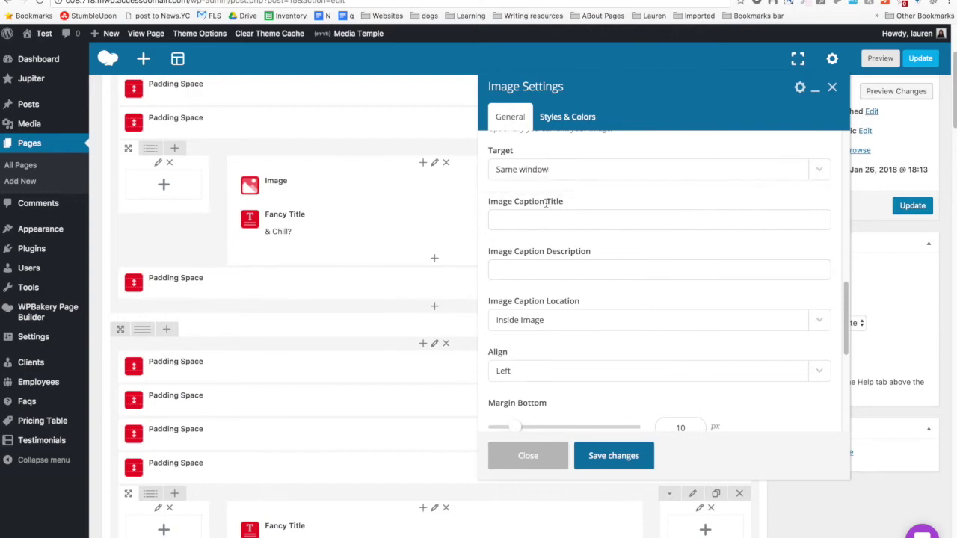
scroll(551, 248, "down", 2)
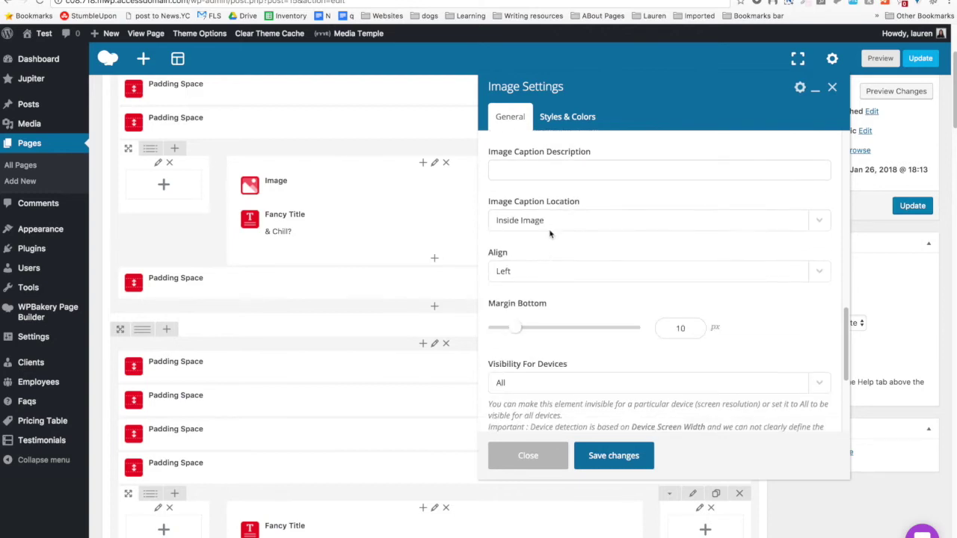
scroll(550, 234, "down", 2)
left_click(540, 166)
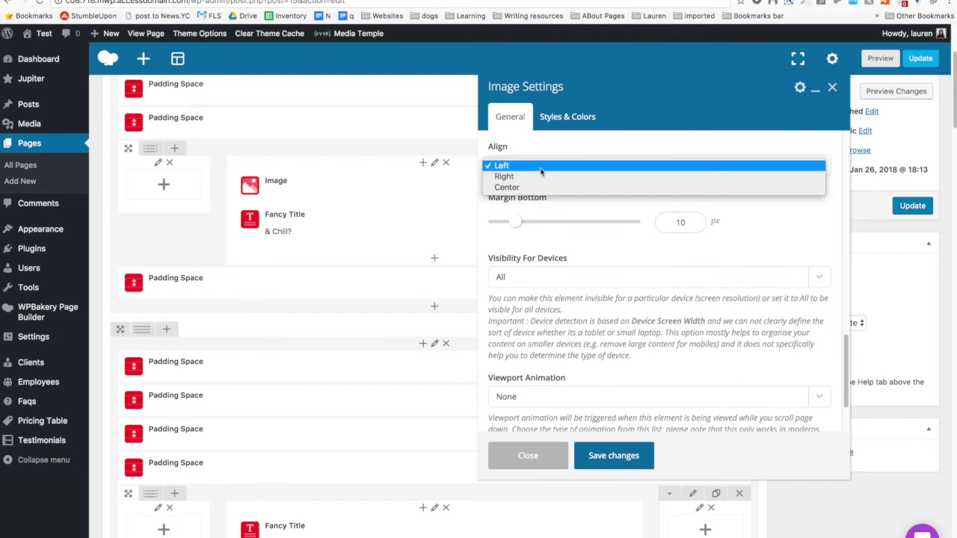
left_click(532, 187)
scroll(533, 274, "down", 1)
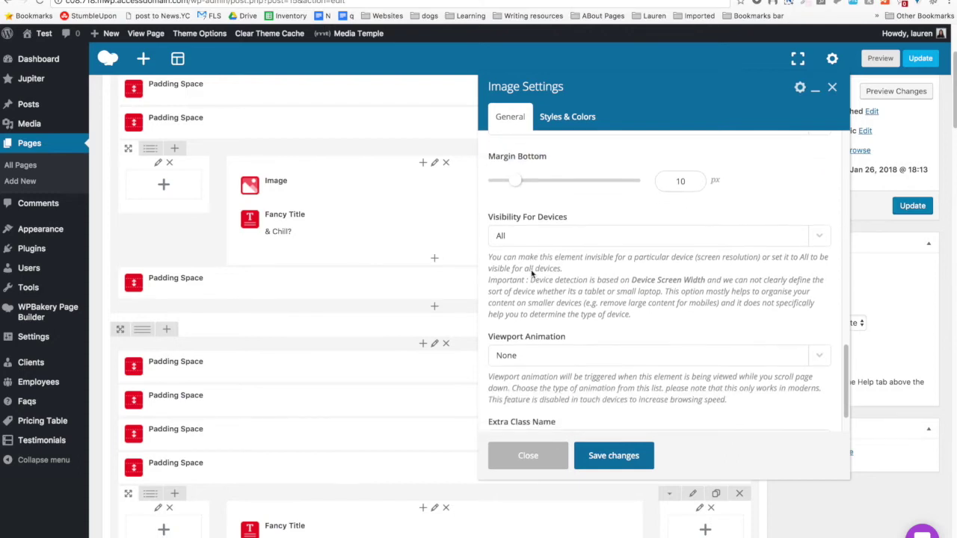
scroll(534, 256, "down", 1)
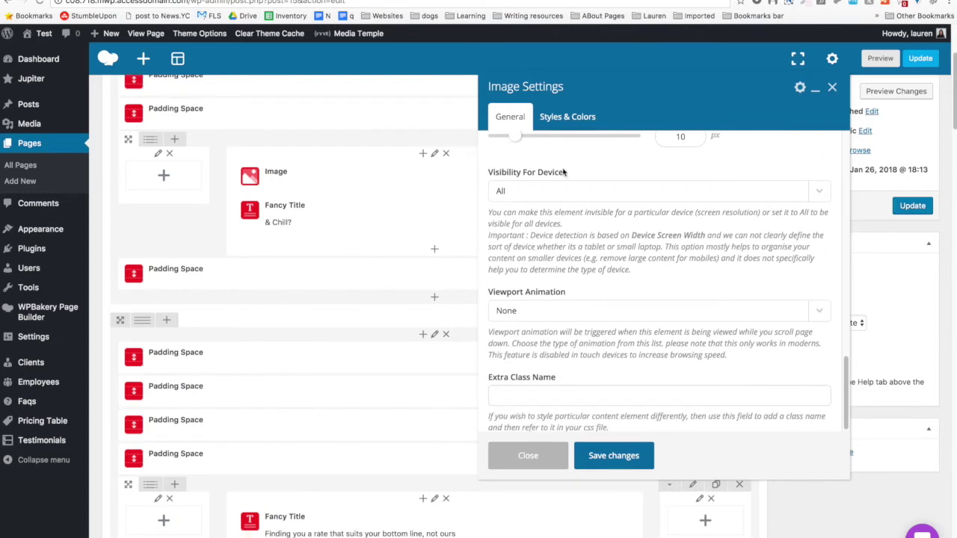
left_click(613, 455)
scroll(277, 245, "up", 5)
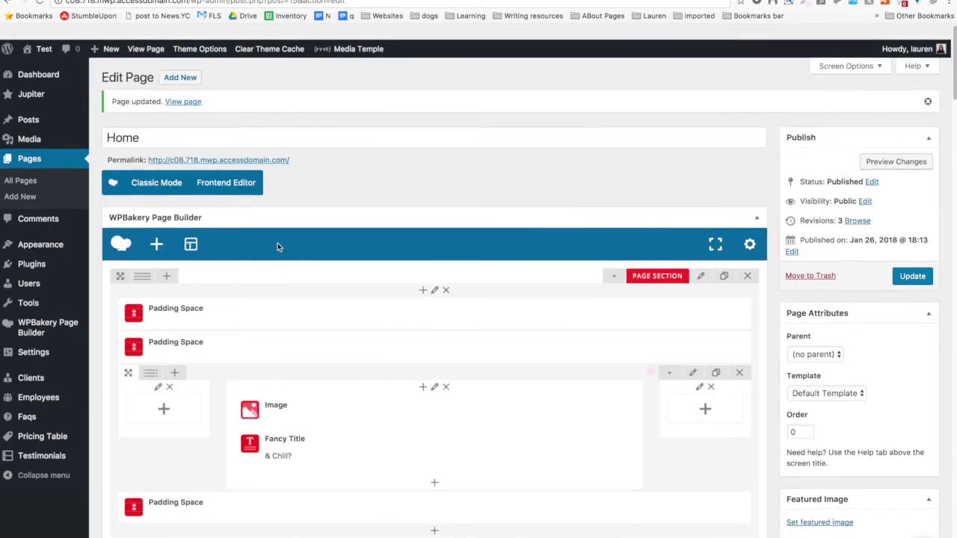
Preview the Home page as it currently looks.
scroll(484, 345, "down", 4)
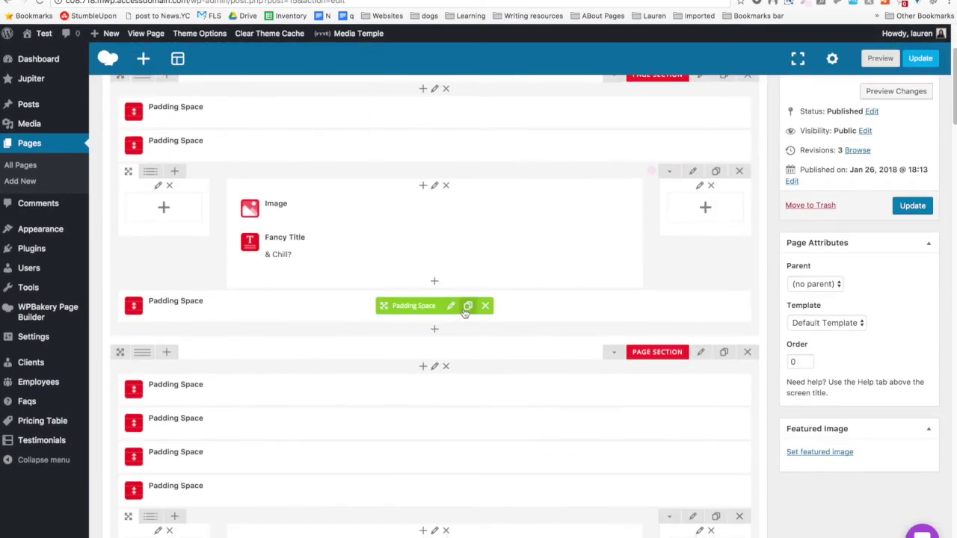
left_click(879, 58)
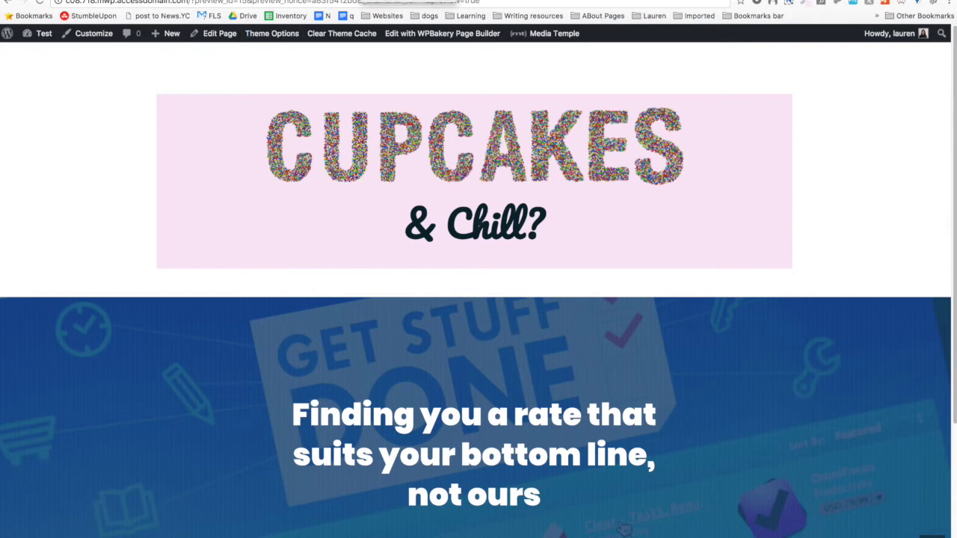
key("ctrl+w")
Turn off Transparent Header in Jupiter Page Options and preview the changes.
scroll(248, 359, "down", 15)
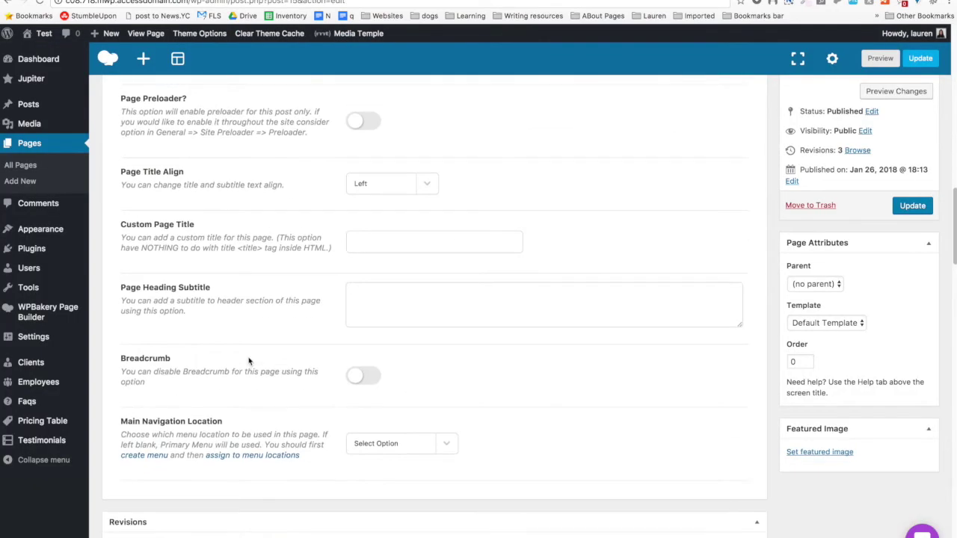
scroll(249, 360, "down", 15)
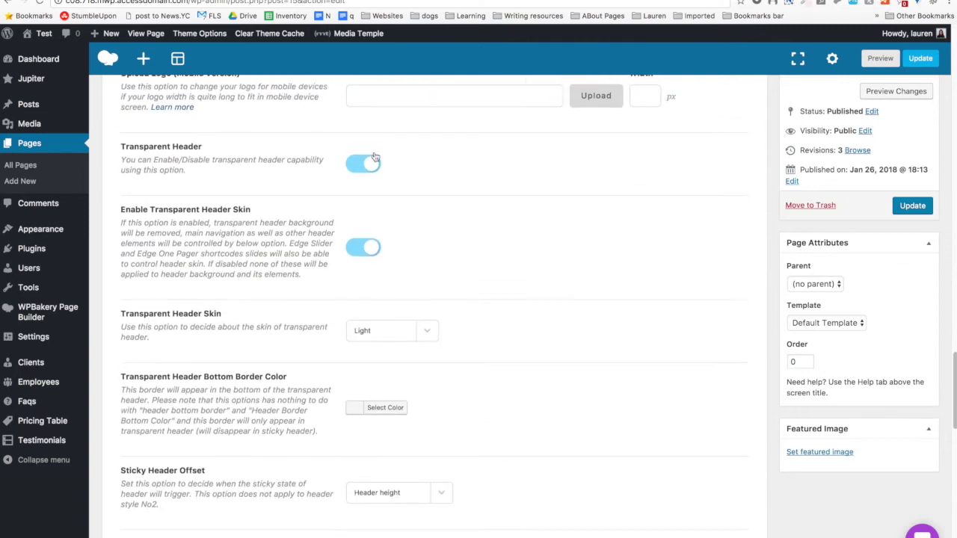
left_click(365, 166)
scroll(766, 169, "up", 15)
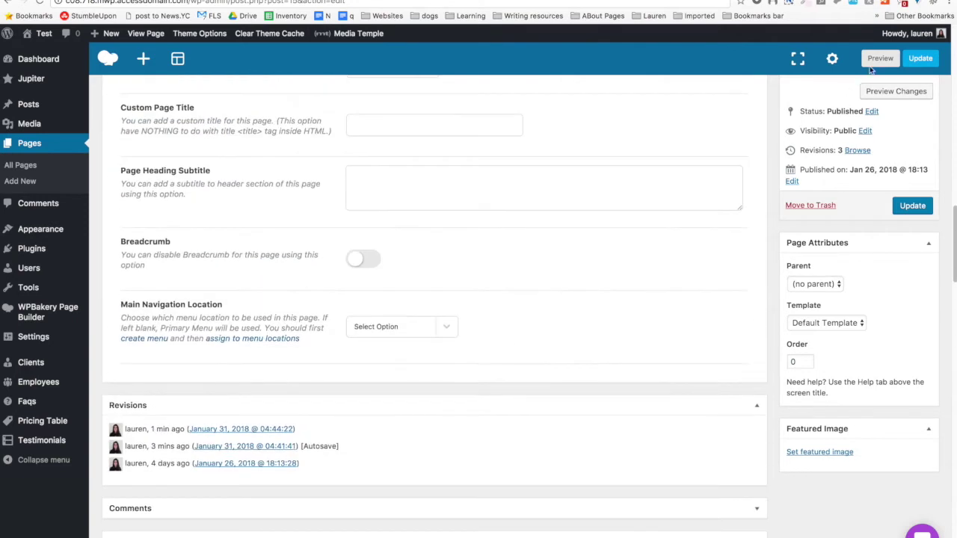
left_click(896, 90)
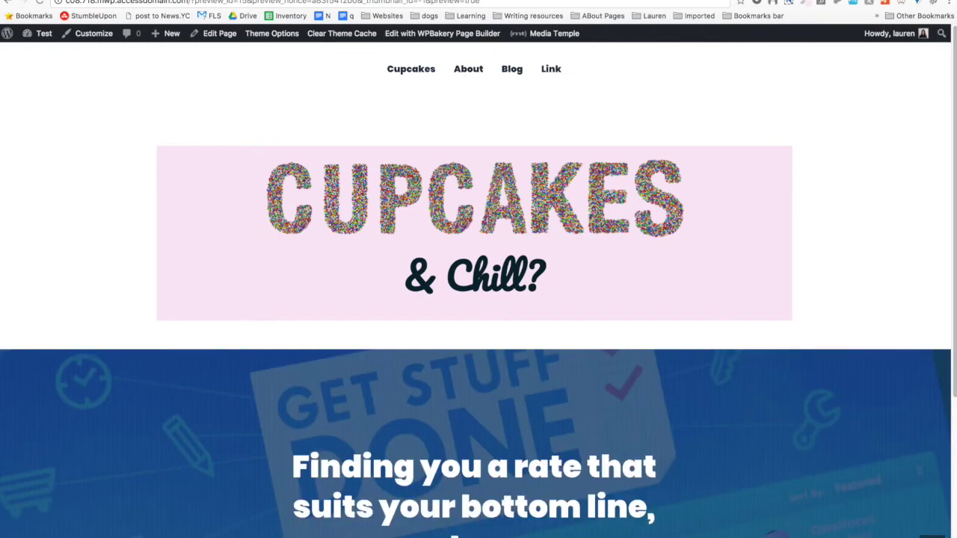
key("ctrl+w")
scroll(423, 291, "up", 10)
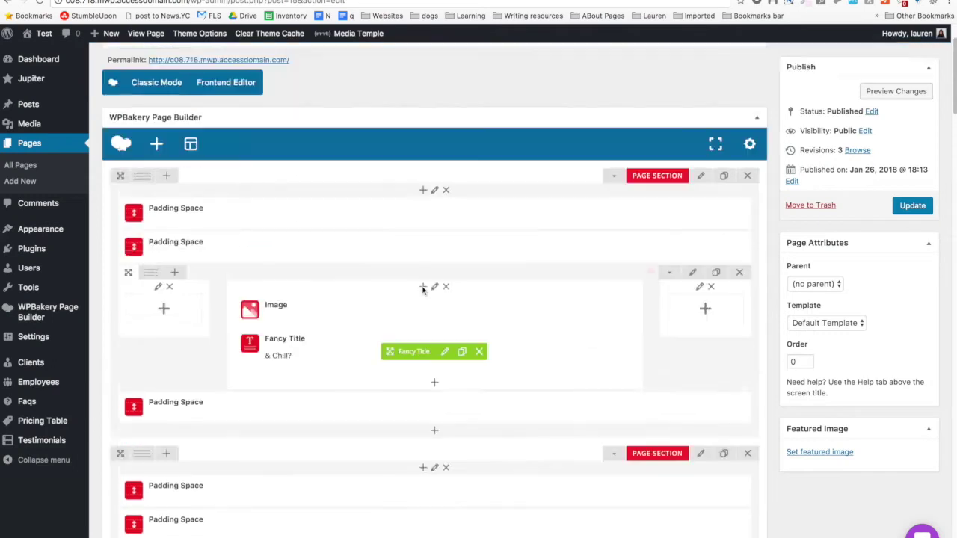
Move a Padding Space between the Image and Fancy Title, duplicate it, and preview.
scroll(423, 290, "down", 1)
mouse_move(384, 331)
left_mouse_down()
mouse_move(430, 416)
mouse_move(428, 384)
mouse_move(411, 473)
mouse_move(419, 513)
left_mouse_up()
left_click(470, 402)
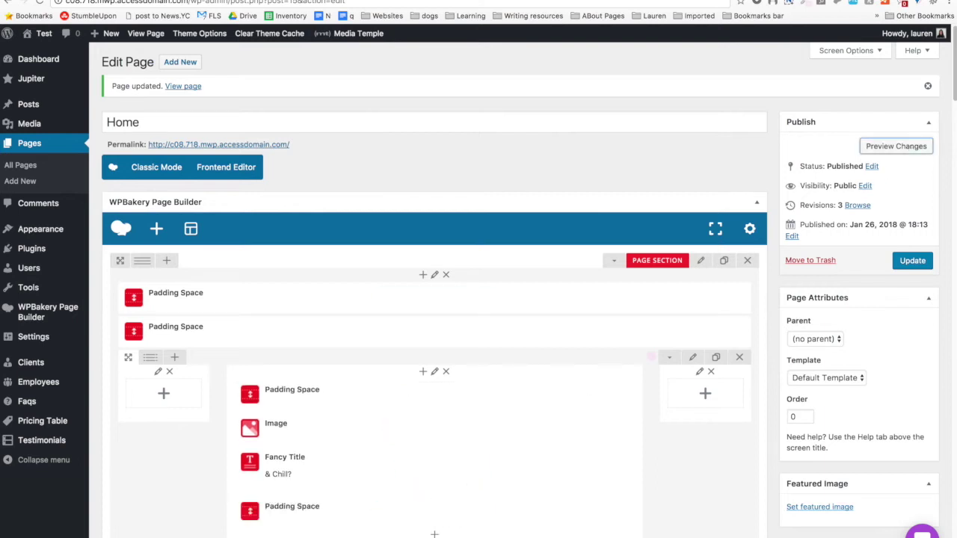
left_click(895, 145)
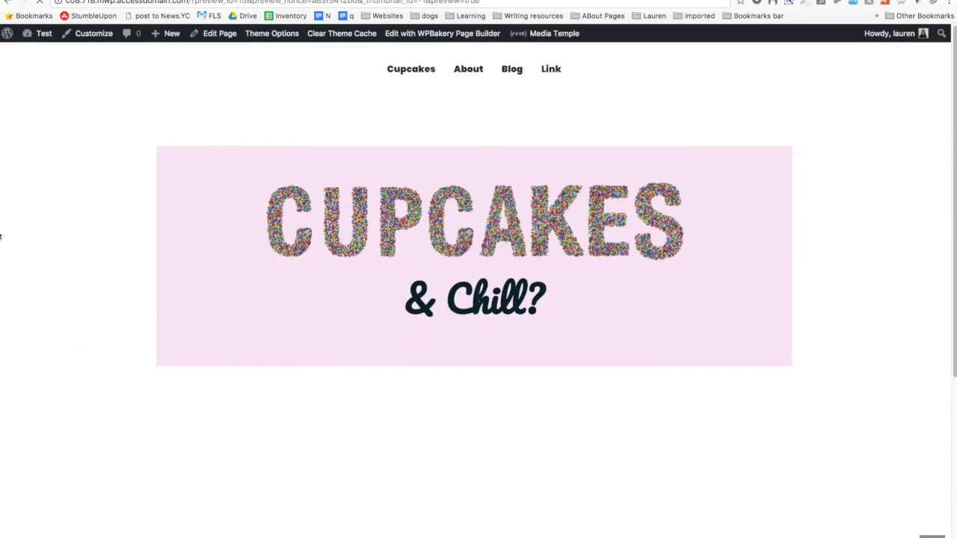
key("super+w")
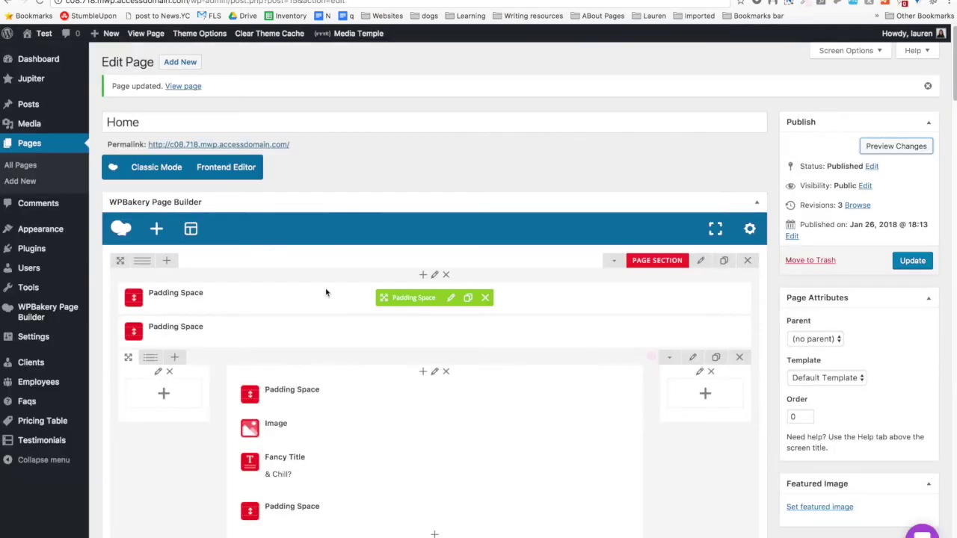
Drag the '& Chill?' Fancy Title's Font Size slider lower.
scroll(329, 292, "down", 2)
left_click(444, 264)
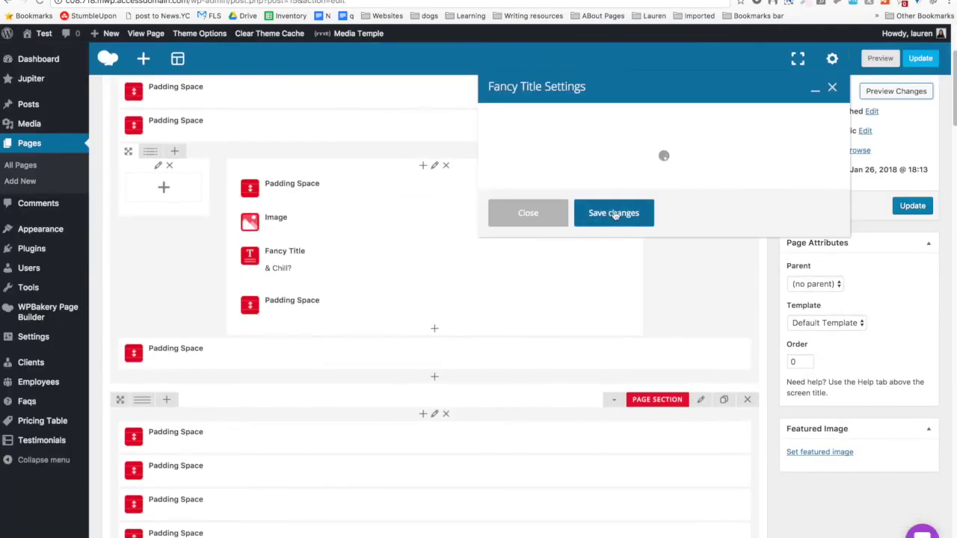
scroll(642, 272, "down", 10)
left_click_drag(631, 258, 583, 257)
Save the title's smaller font size and check it in the preview.
left_click(620, 453)
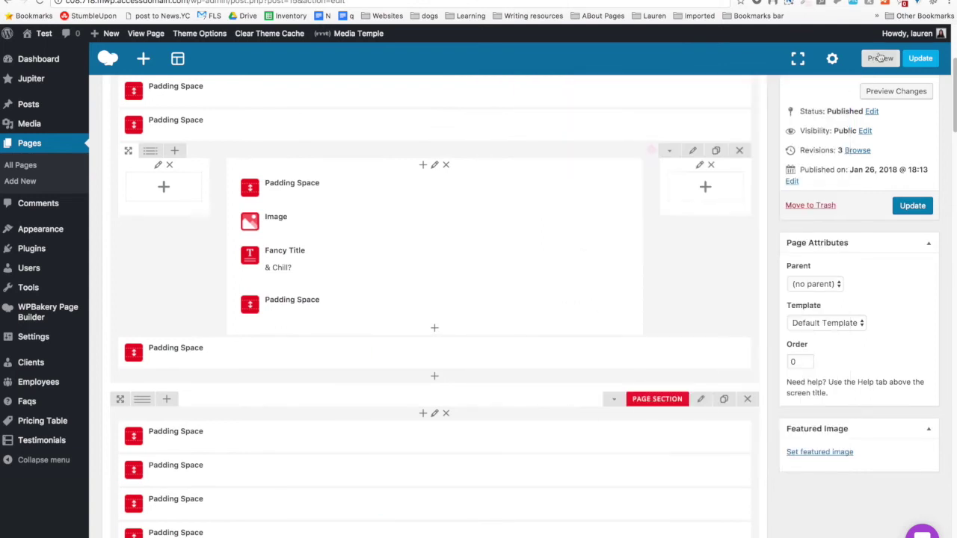
left_click(895, 90)
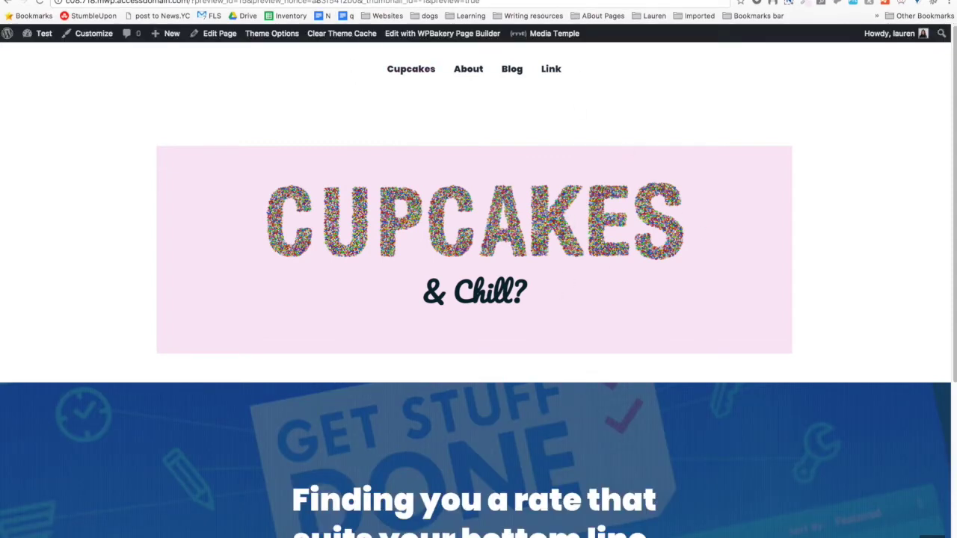
key("ctrl+w")
scroll(366, 177, "up", 4)
Delete one Padding Space spacer and preview the updated page again.
left_click(484, 352)
left_click(589, 82)
left_click(895, 201)
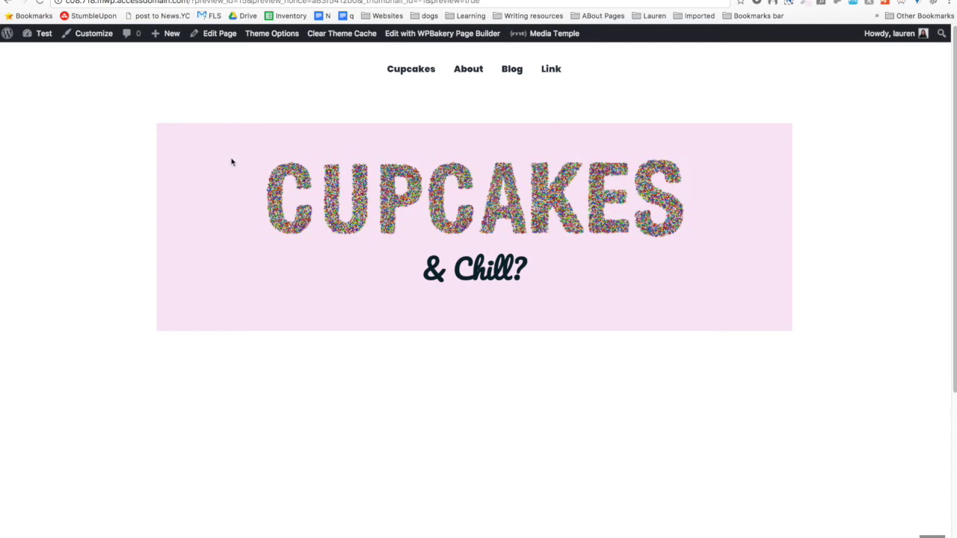
scroll(72, 284, "down", 5)
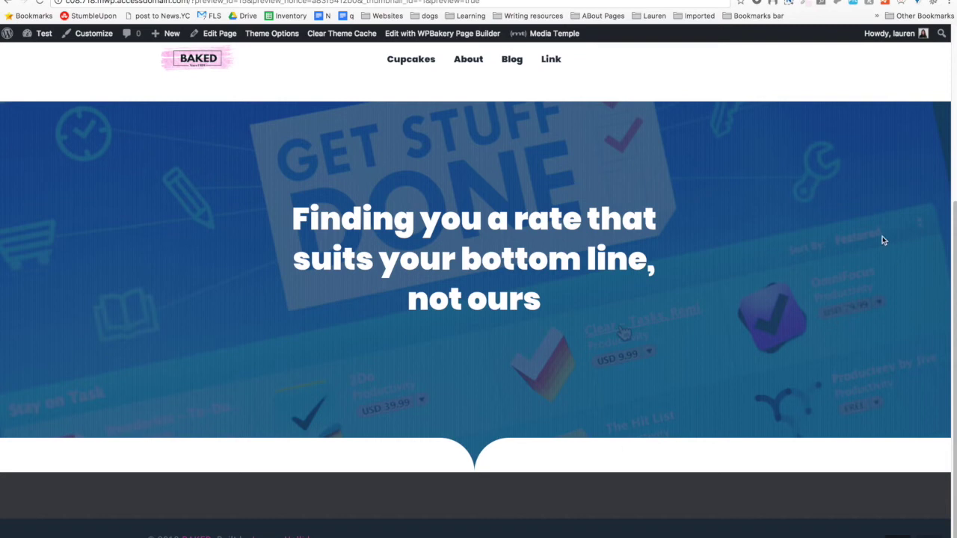
scroll(775, 262, "up", 5)
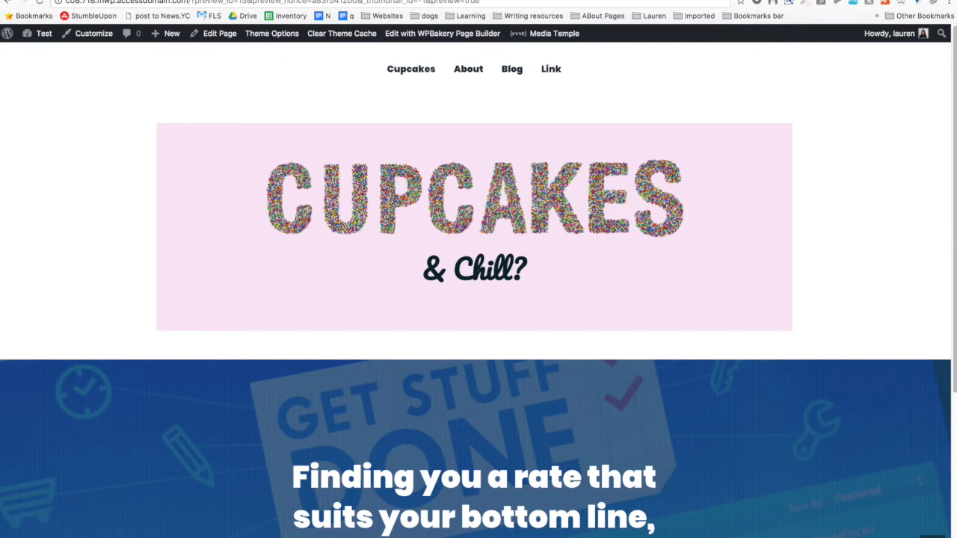
key("ctrl+shift+Tab")
scroll(448, 264, "down", 3)
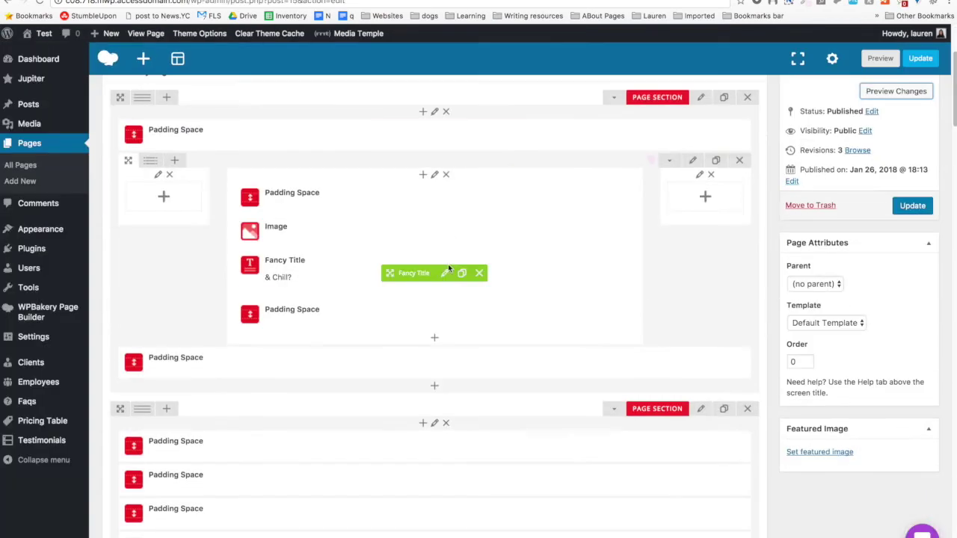
Add a Flat-style Button element to the middle column, found by searching 'butt'.
left_click(435, 340)
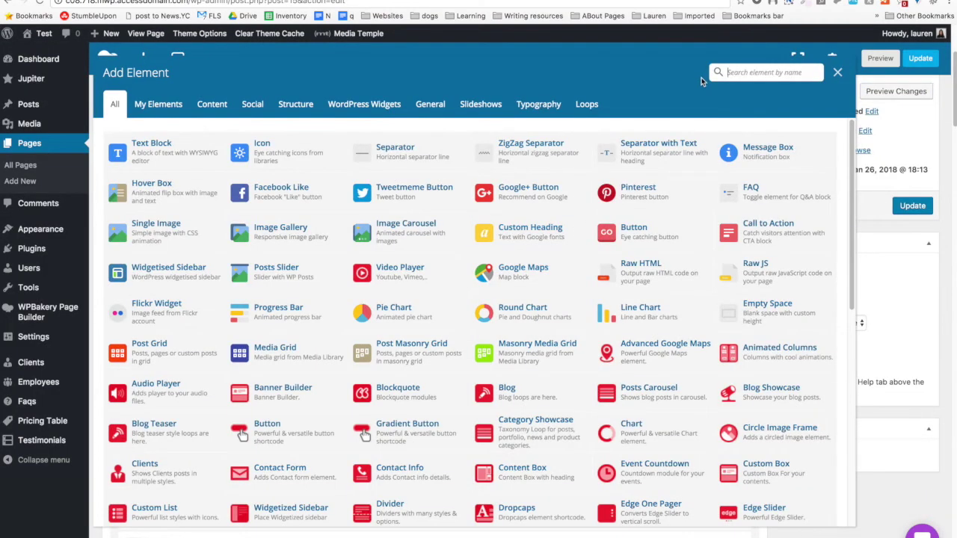
type("butt")
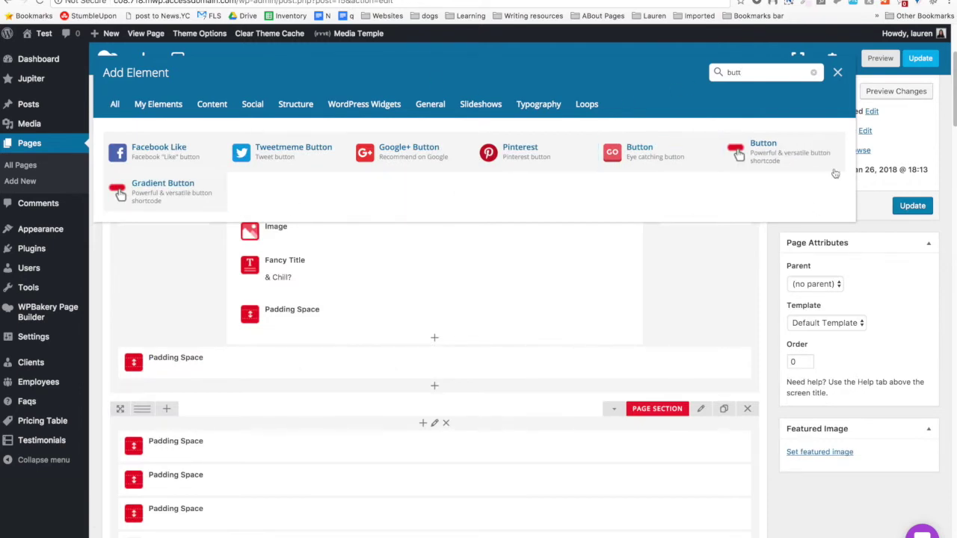
left_click(814, 155)
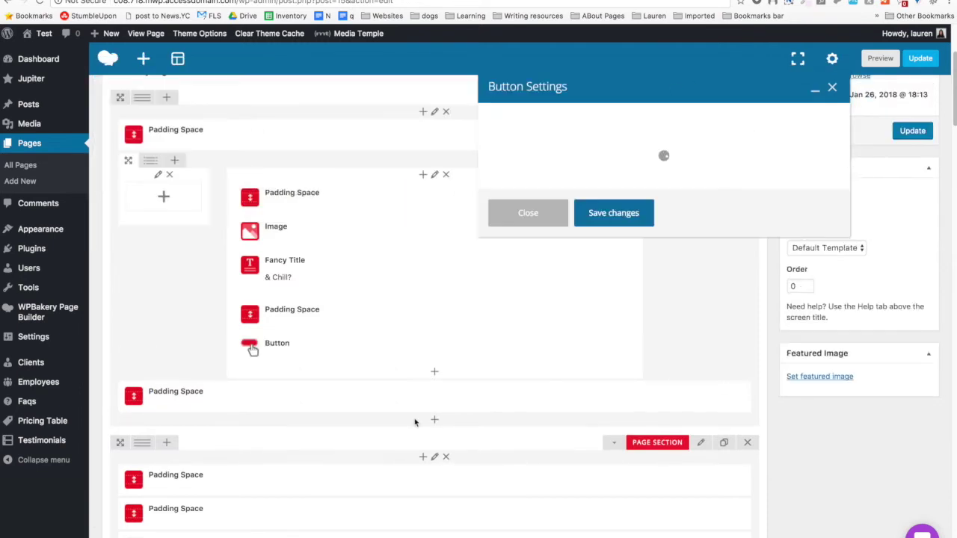
left_click(640, 177)
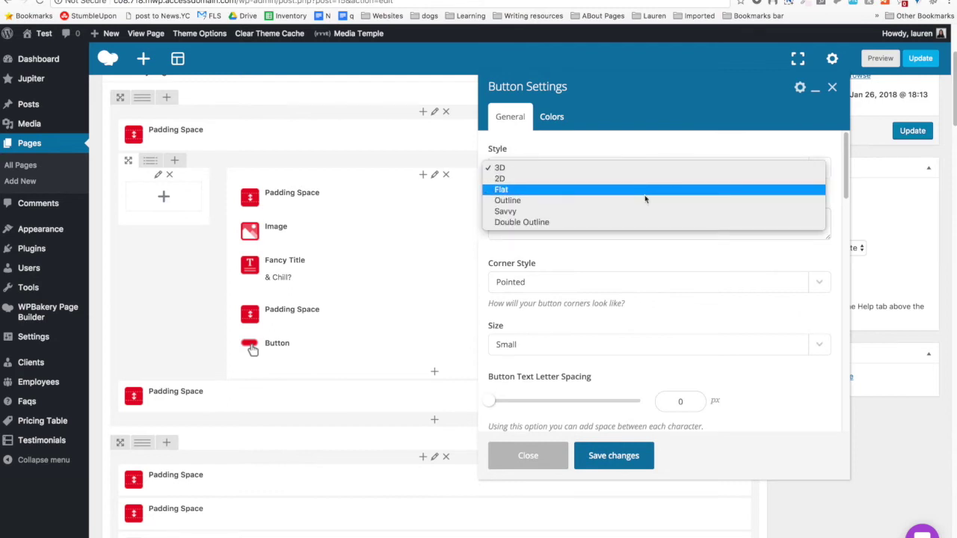
left_click(637, 192)
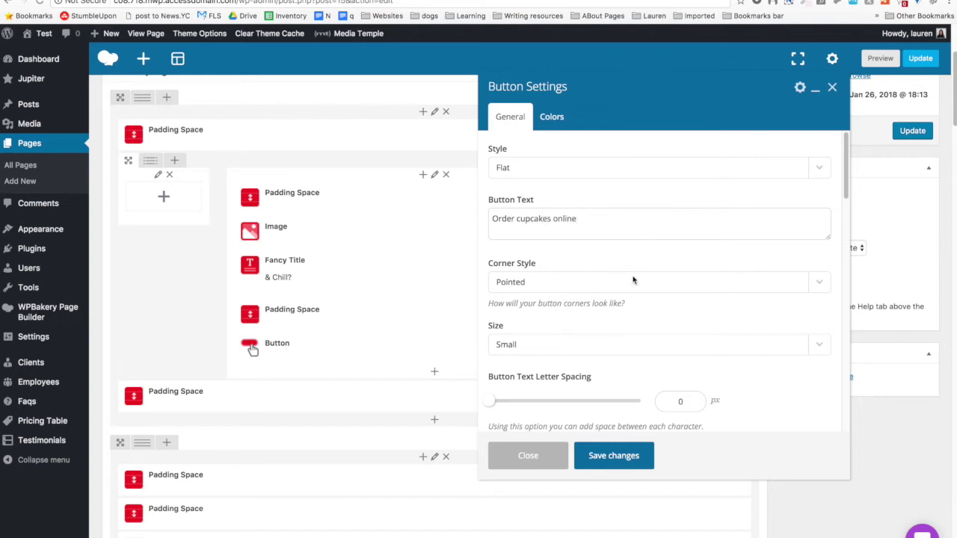
Give the button Full Rounded corners and a larger size.
scroll(635, 277, "down", 2)
left_click(582, 221)
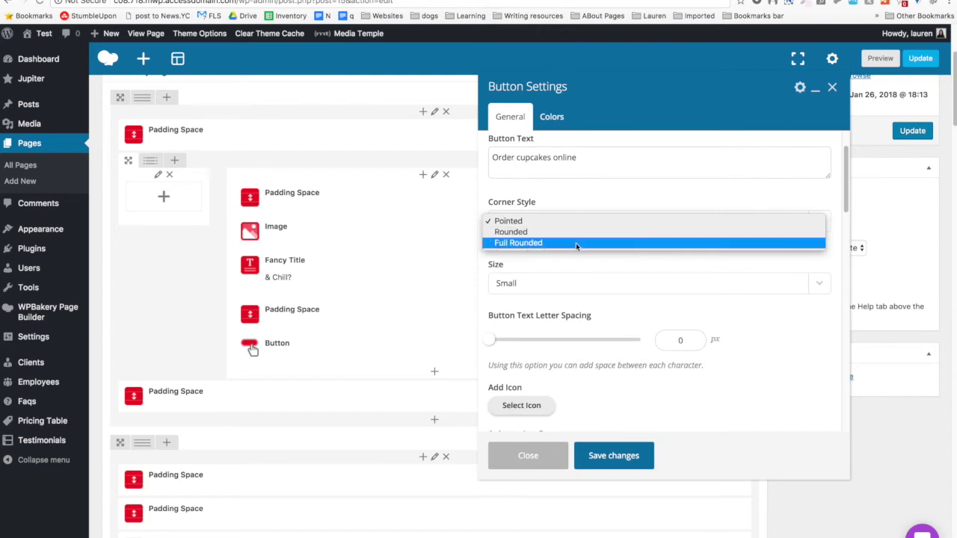
left_click(575, 243)
scroll(576, 247, "down", 2)
left_click(564, 228)
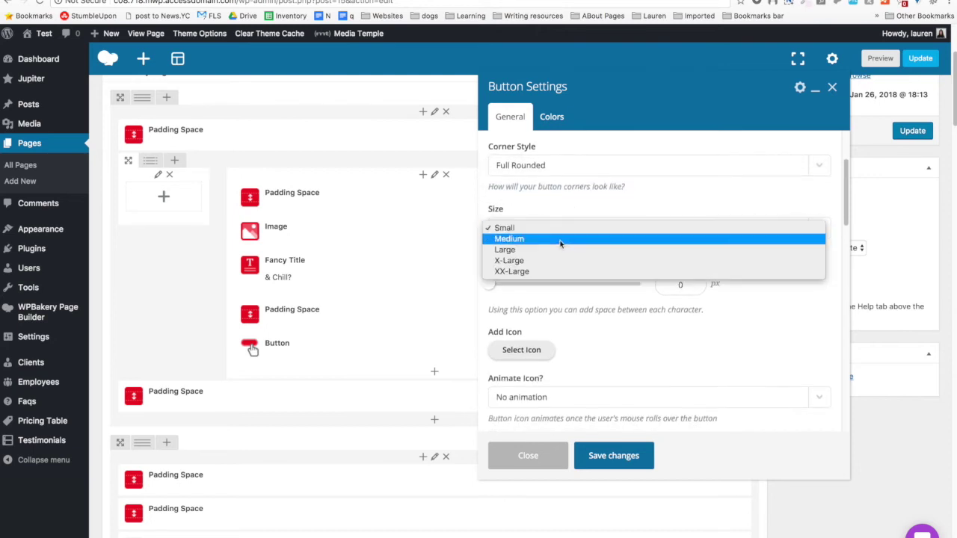
left_click(552, 250)
Set the button link to #, centre alignment, and a custom width of 230.
scroll(533, 261, "down", 2)
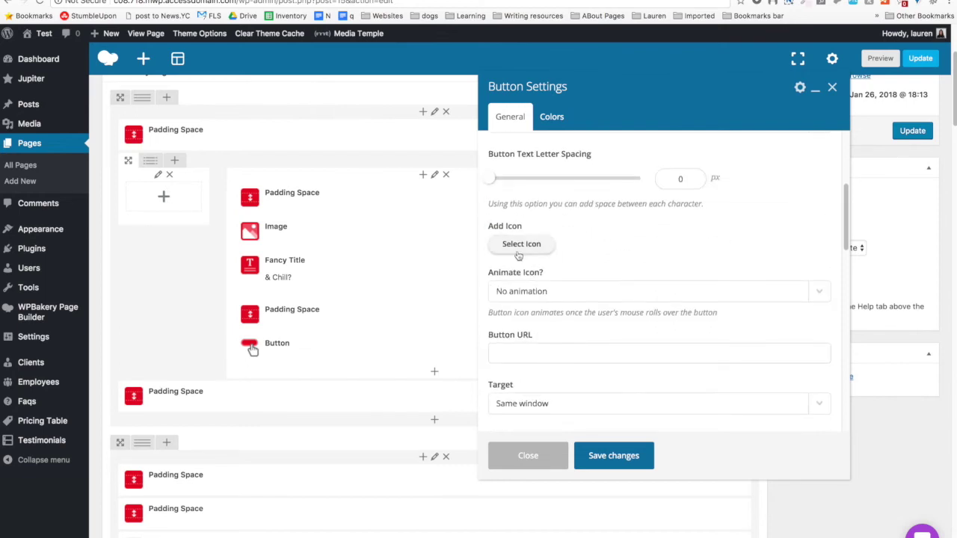
scroll(519, 254, "down", 2)
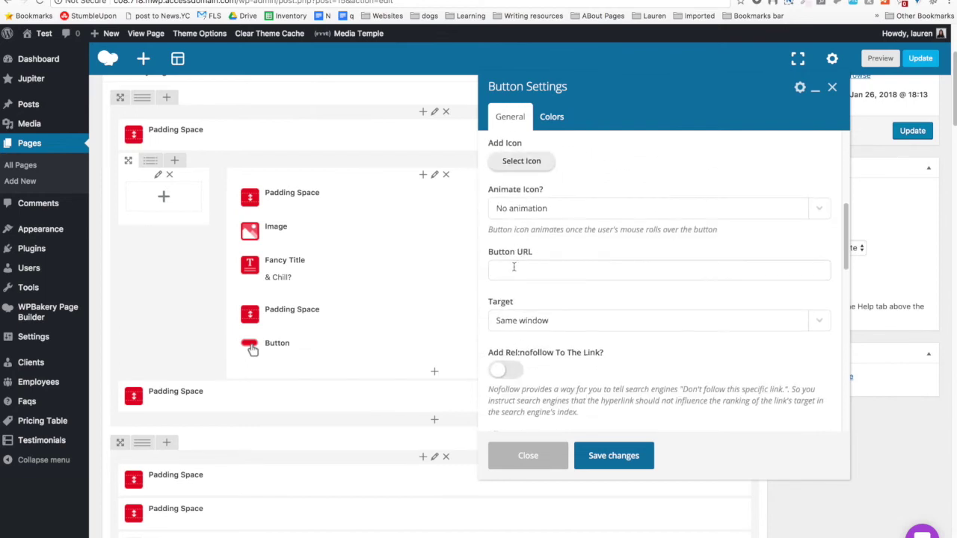
left_click(514, 267)
type("#")
scroll(518, 271, "down", 4)
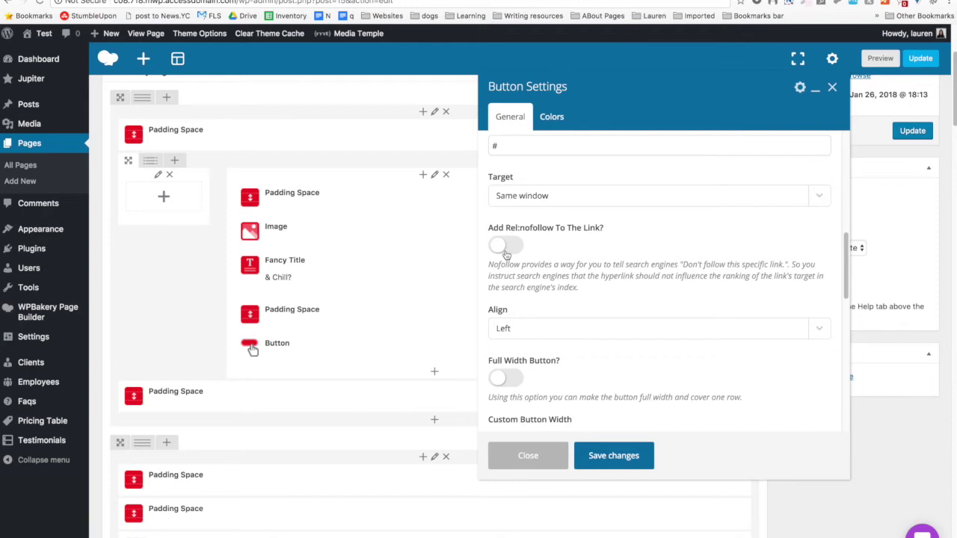
scroll(506, 255, "down", 2)
left_click(534, 271)
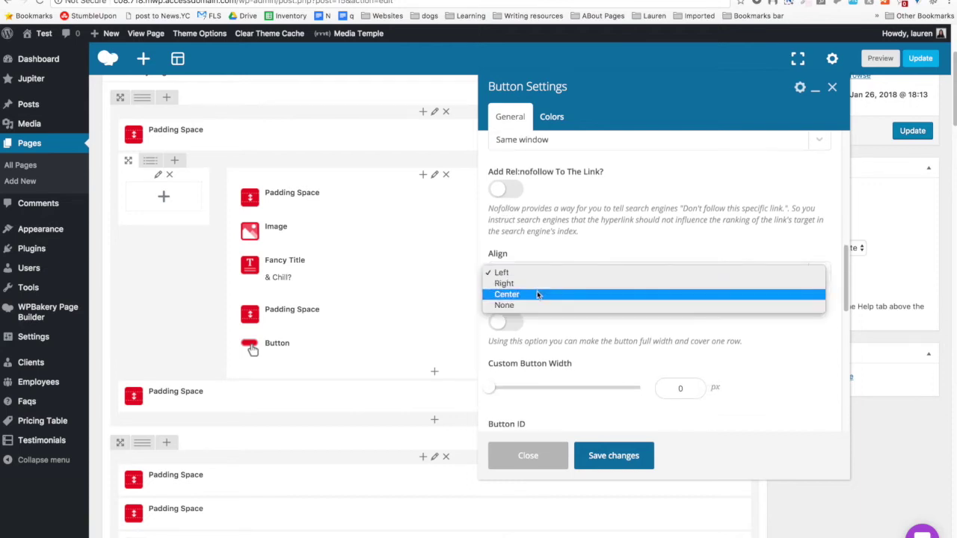
left_click(537, 294)
scroll(651, 326, "down", 2)
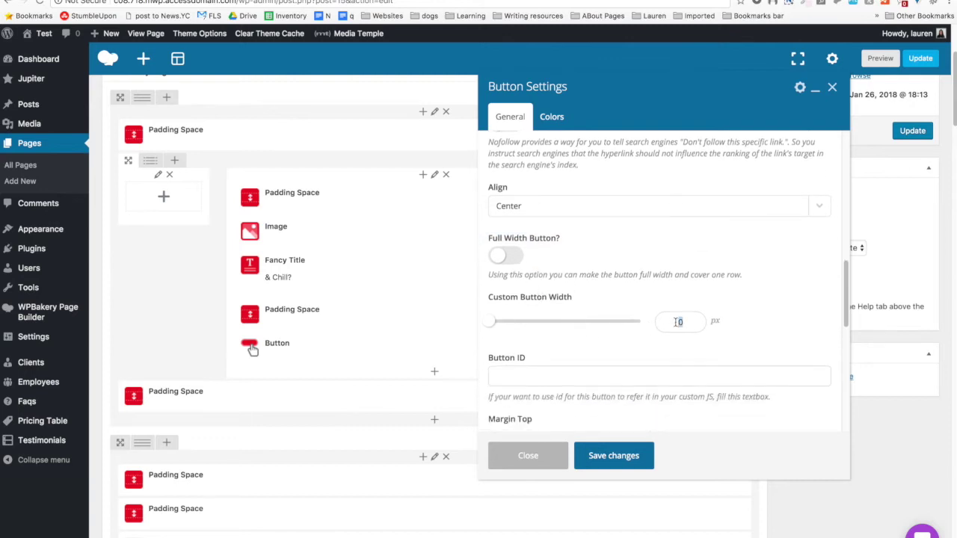
type("230")
scroll(583, 236, "down", 6)
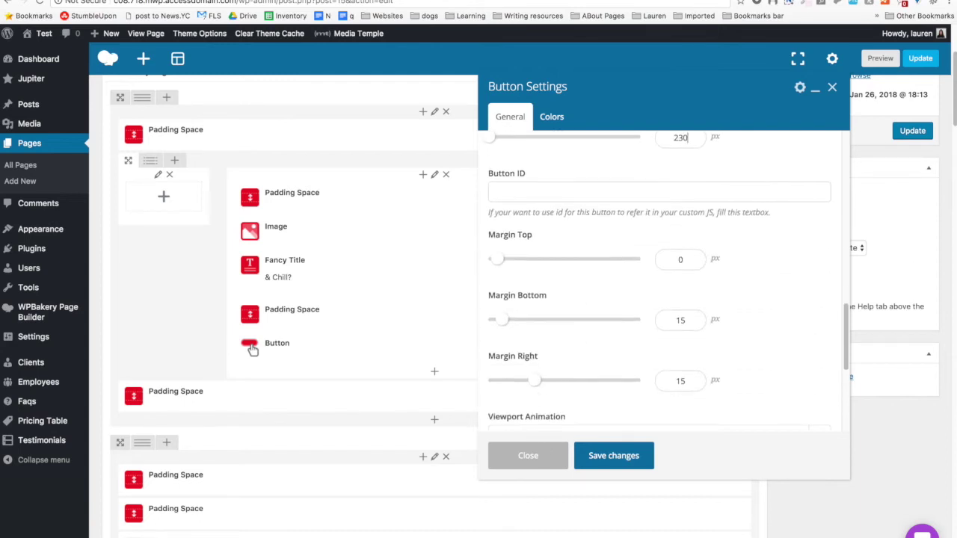
scroll(574, 321, "down", 5)
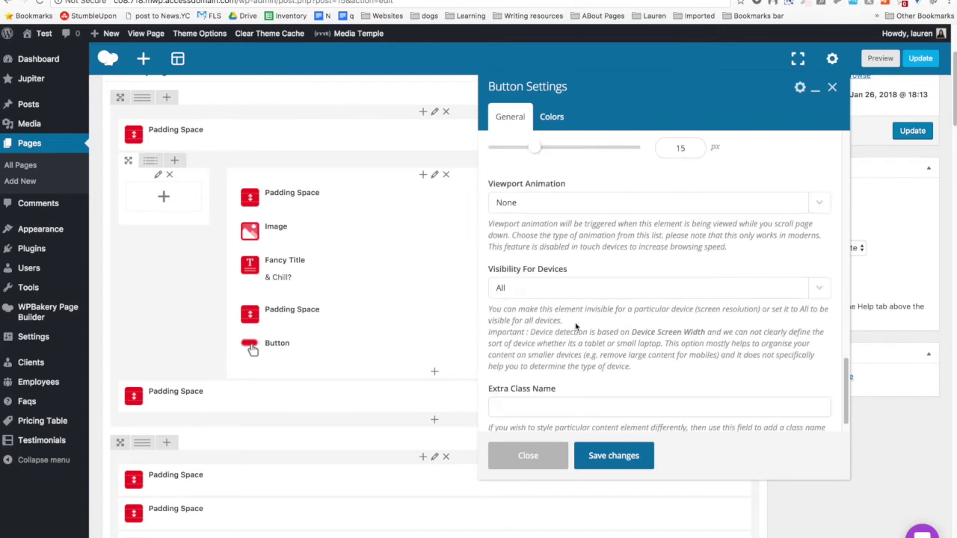
Set the button's Background Color (Hover) to black #000000.
left_click(551, 122)
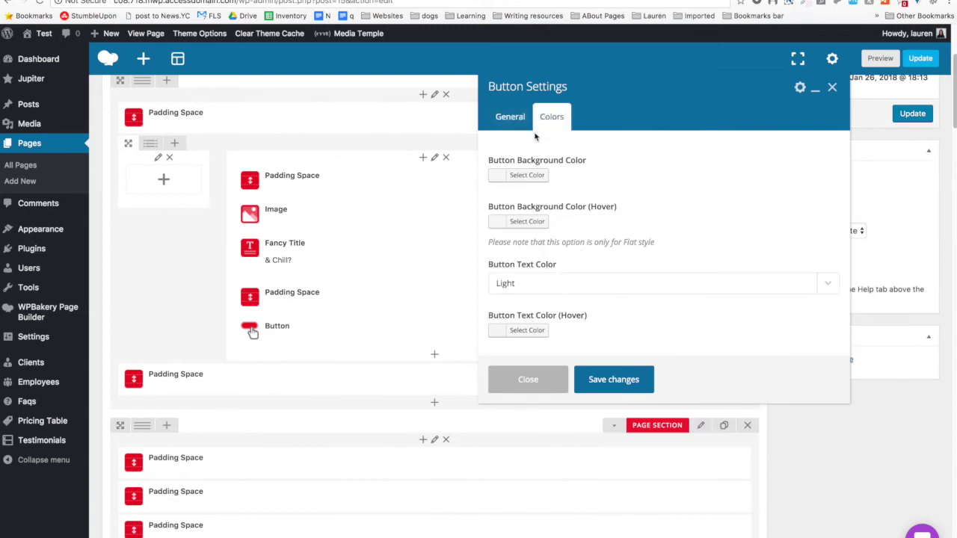
left_click(527, 177)
left_click(689, 196)
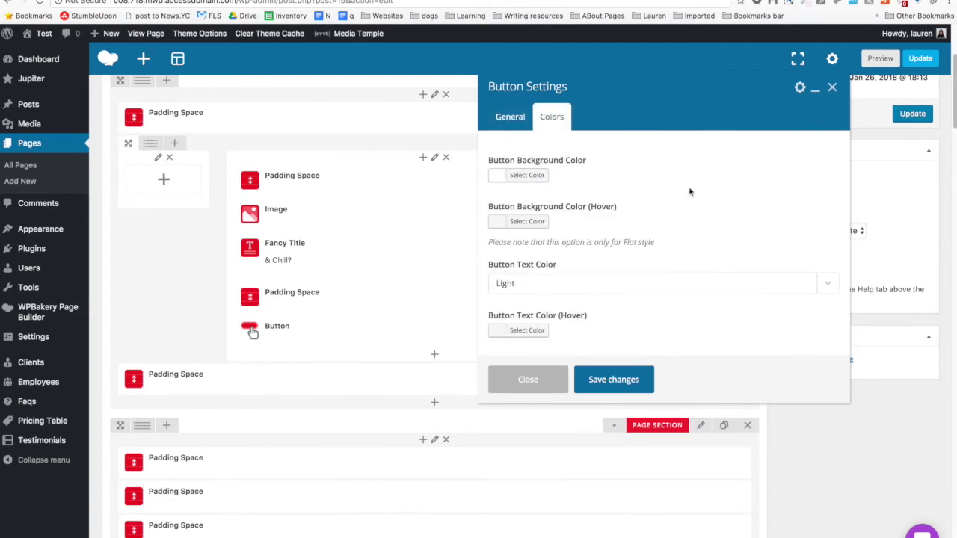
left_click(541, 224)
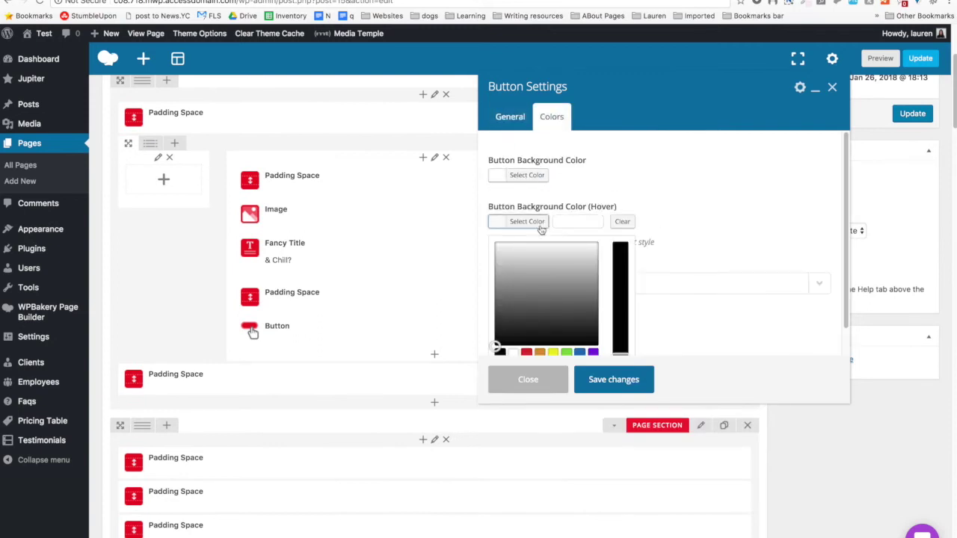
left_click(500, 351)
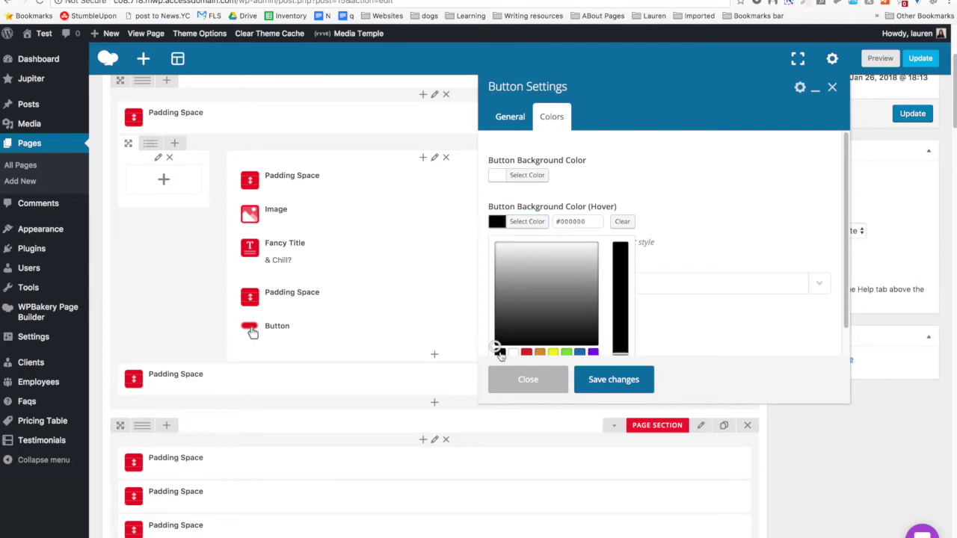
left_click(719, 156)
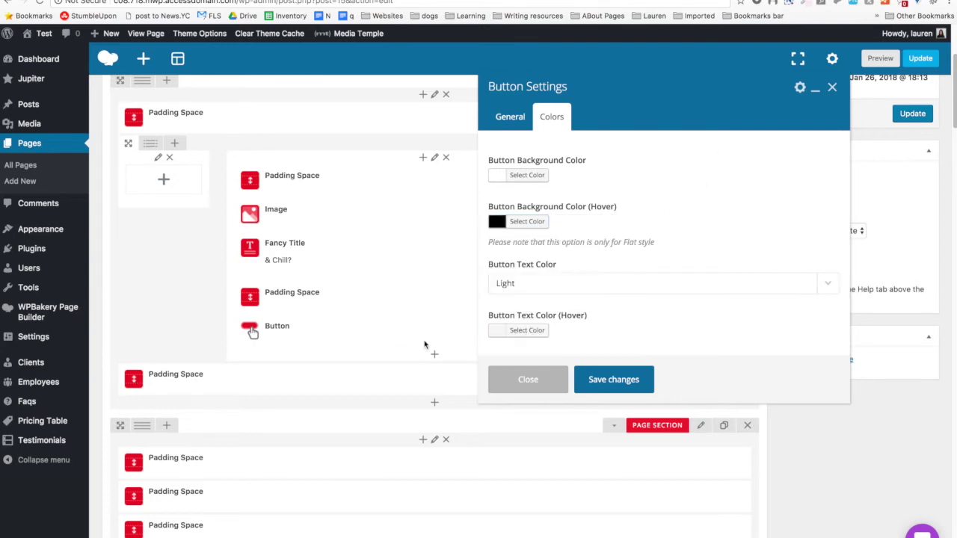
Make the button text Dark with white hover text, and save the button.
left_click(532, 289)
left_click(532, 293)
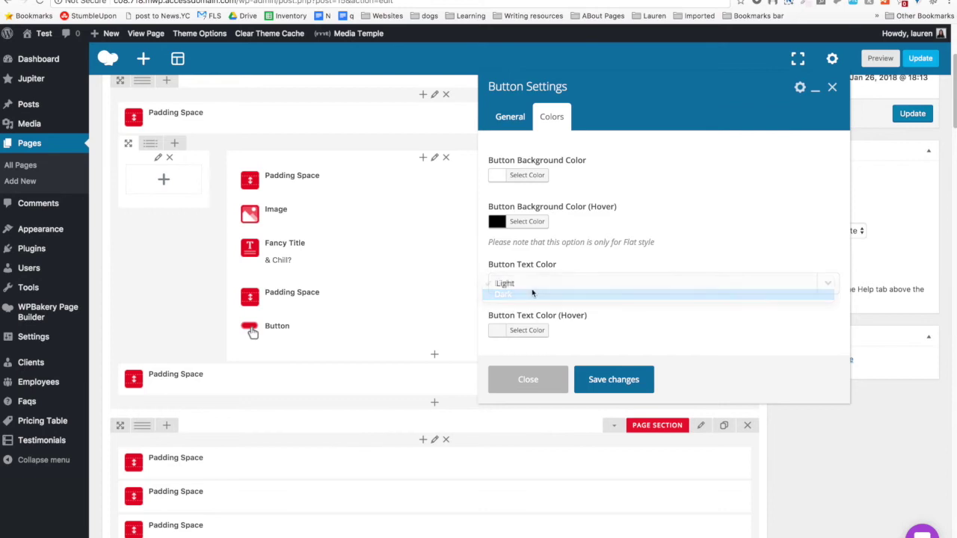
left_click(517, 335)
scroll(516, 338, "down", 1)
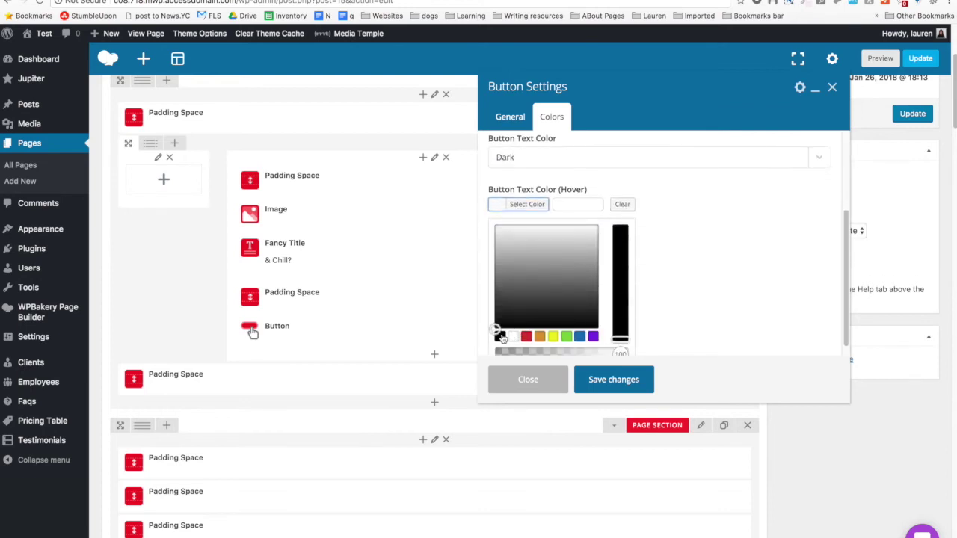
left_click(516, 337)
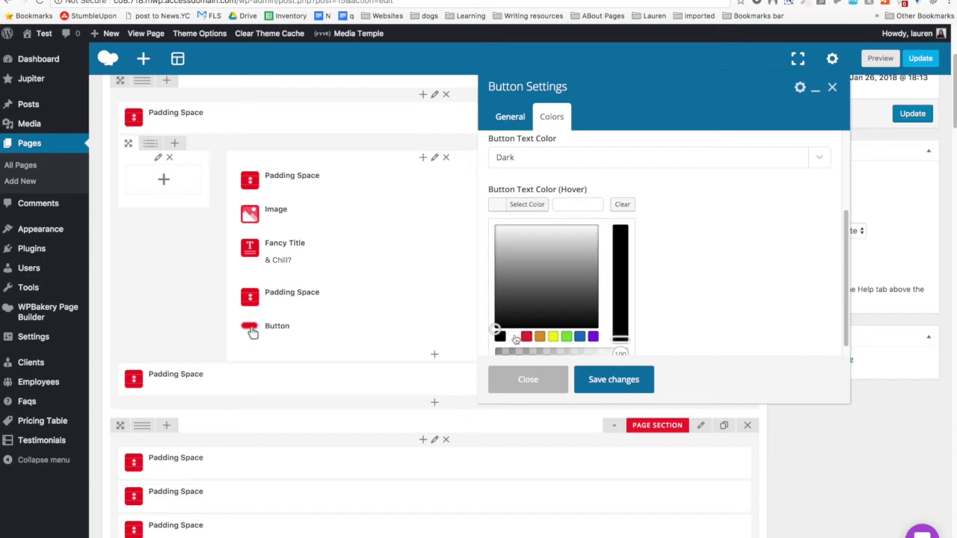
left_click(740, 237)
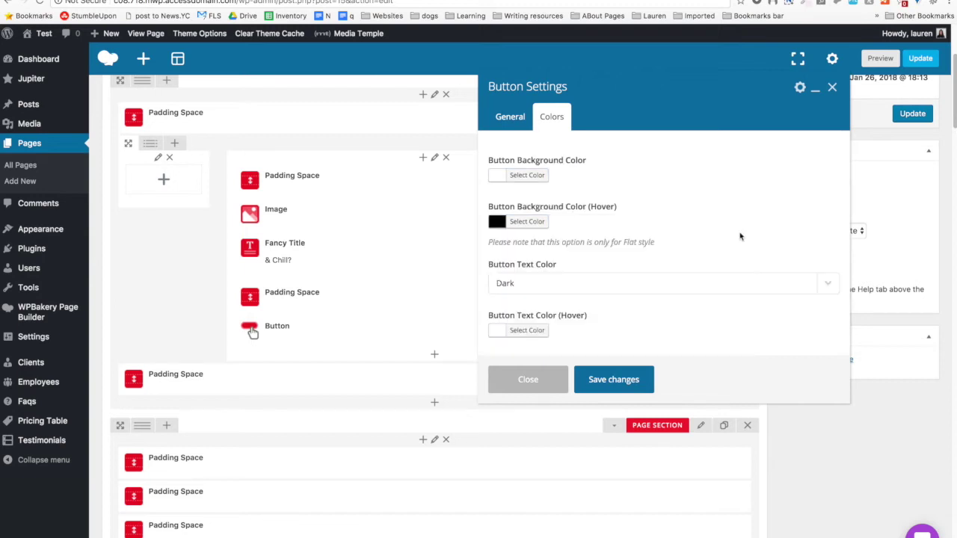
left_click(617, 388)
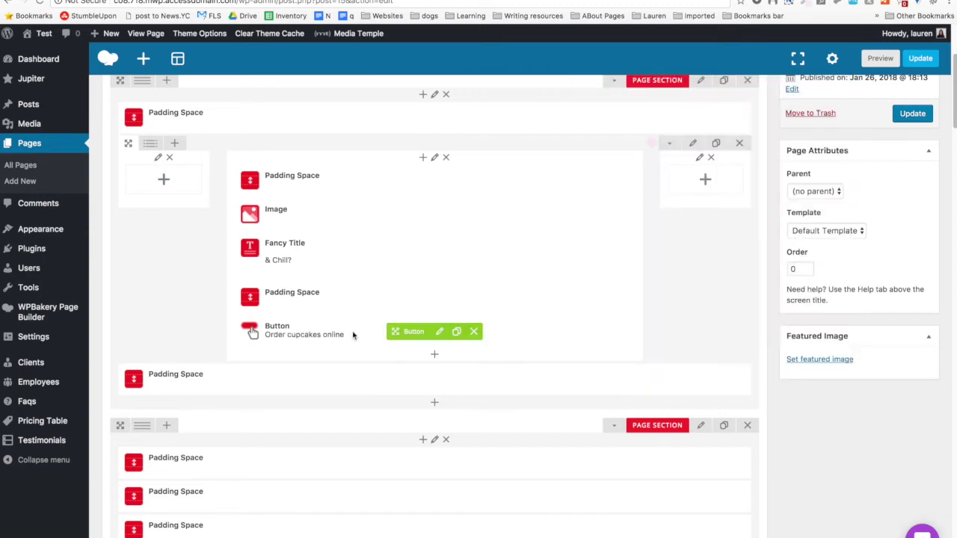
Move the Padding Space below the Button and reload the site preview.
scroll(353, 335, "down", 1)
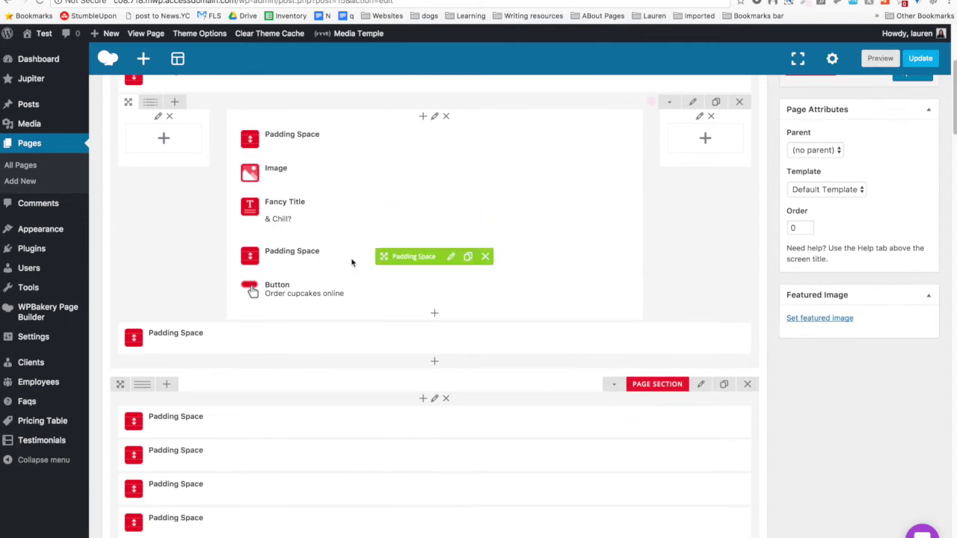
left_click_drag(421, 256, 427, 298)
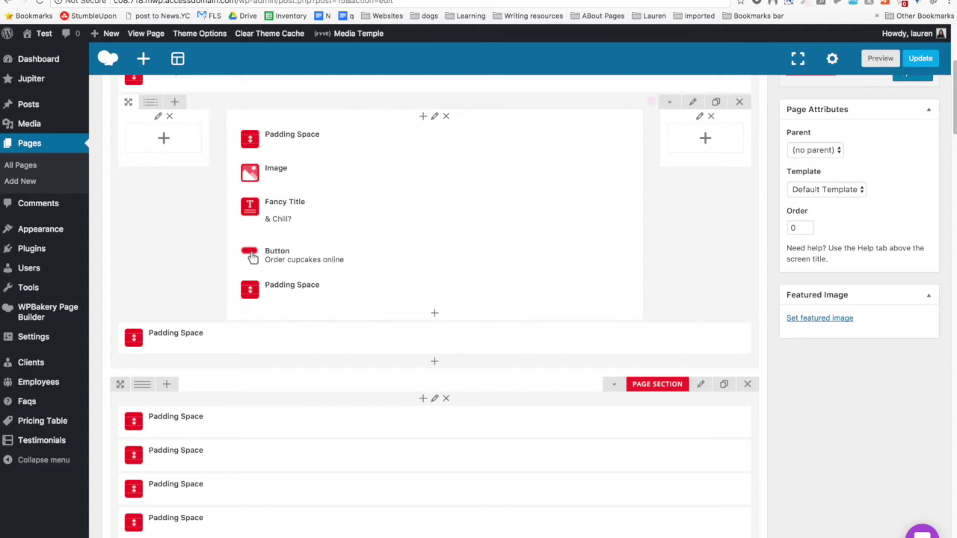
key("ctrl+Tab")
key("super+r")
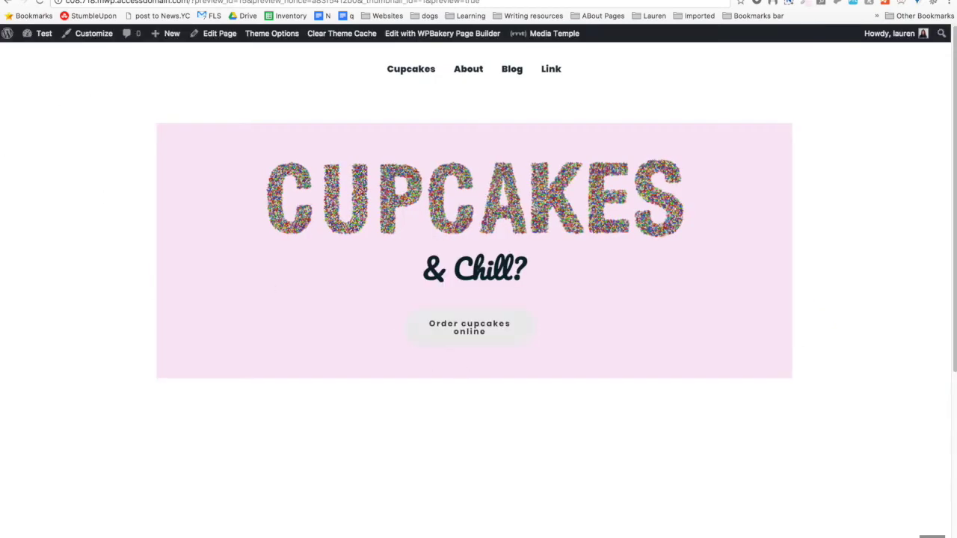
key("ctrl+shift+Tab")
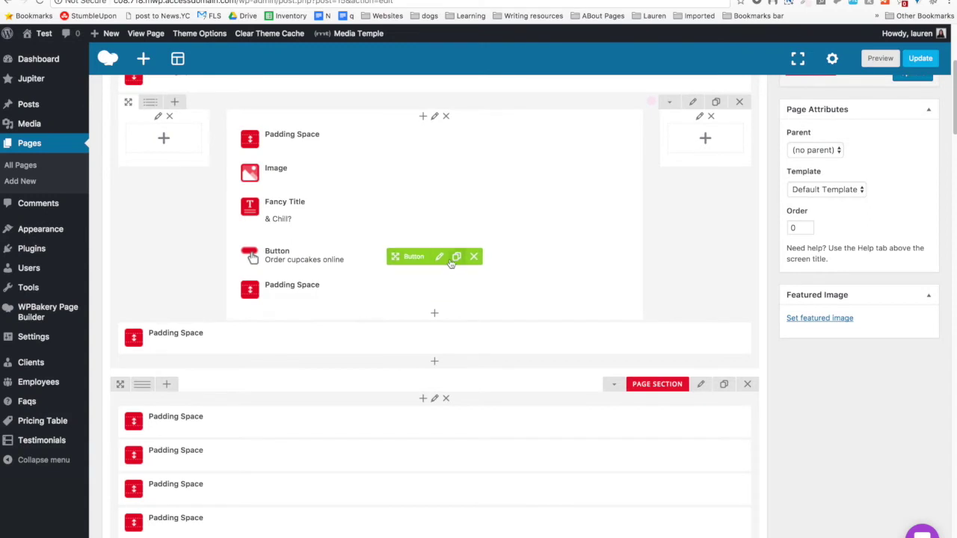
Clear the button's Custom Button Width of 230 and save its settings.
left_click(440, 257)
scroll(603, 224, "down", 6)
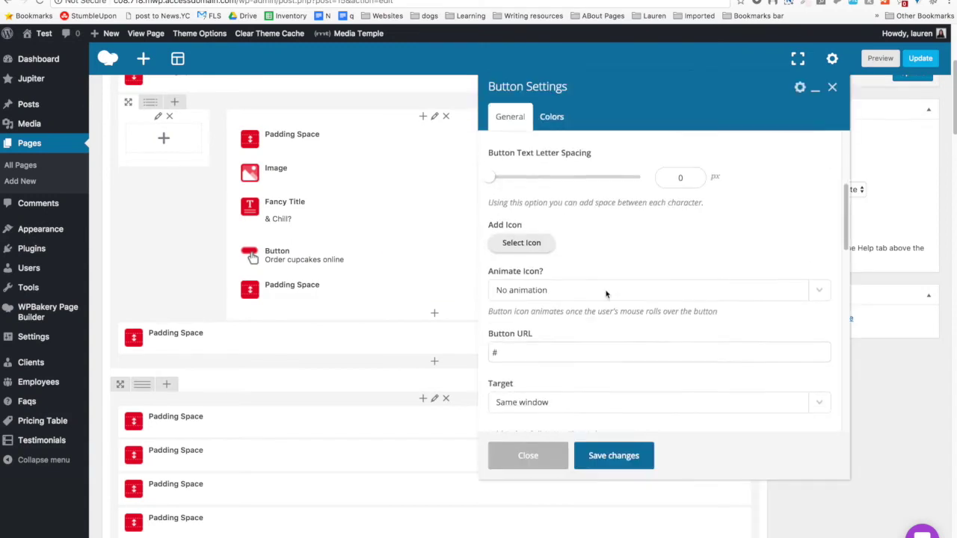
scroll(606, 294, "down", 10)
double_click(668, 280)
key("BackSpace")
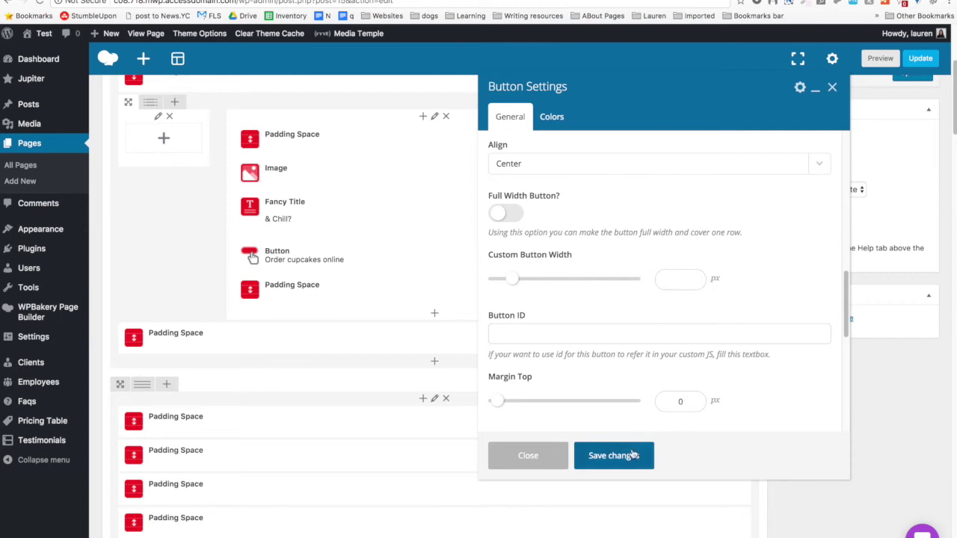
left_click(632, 455)
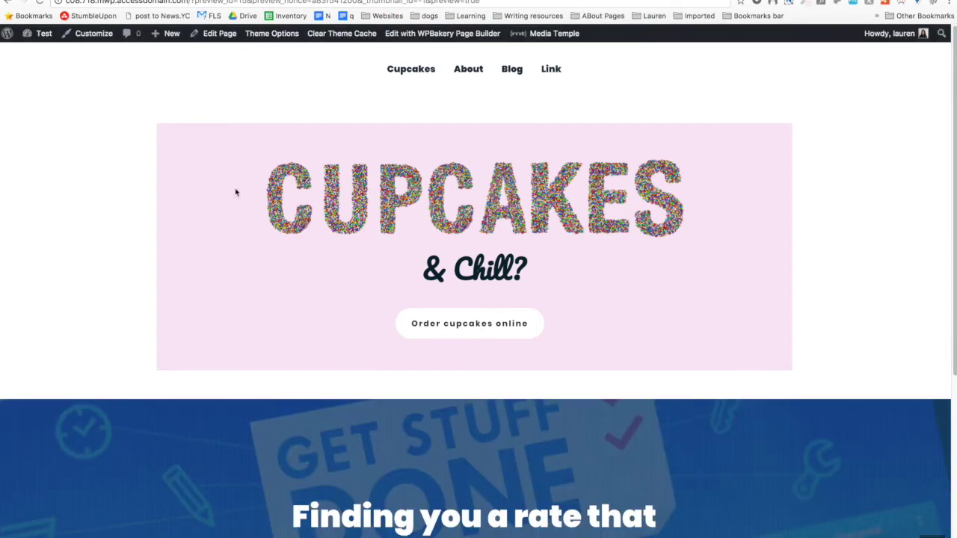
Check the centred button in the preview and return to the Home page editor.
scroll(23, 167, "down", 3)
scroll(32, 199, "up", 3)
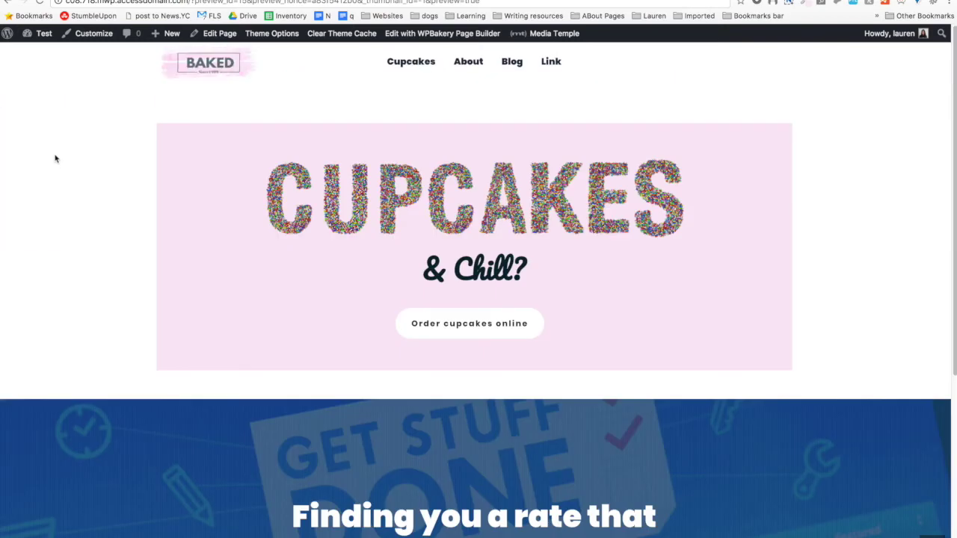
scroll(29, 176, "down", 4)
scroll(2, 196, "up", 4)
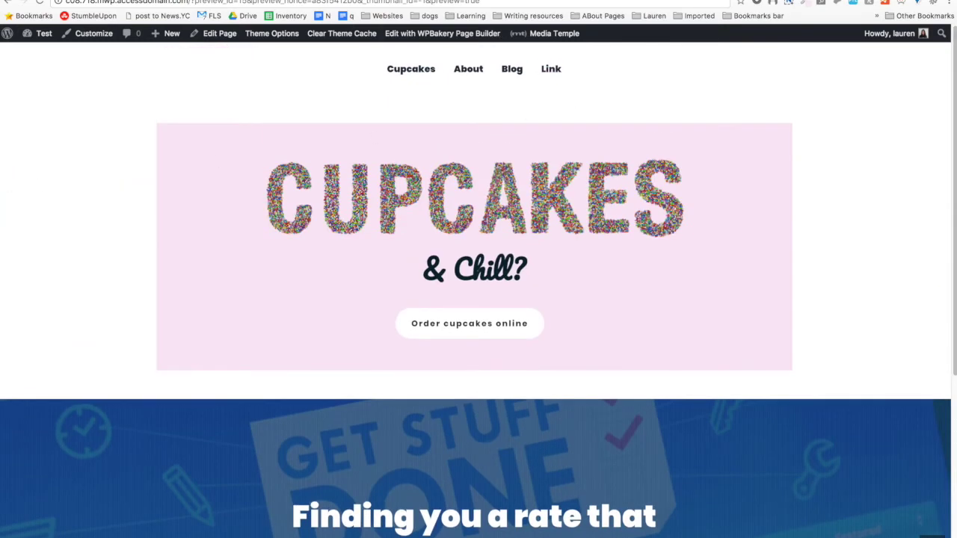
left_click(475, 5)
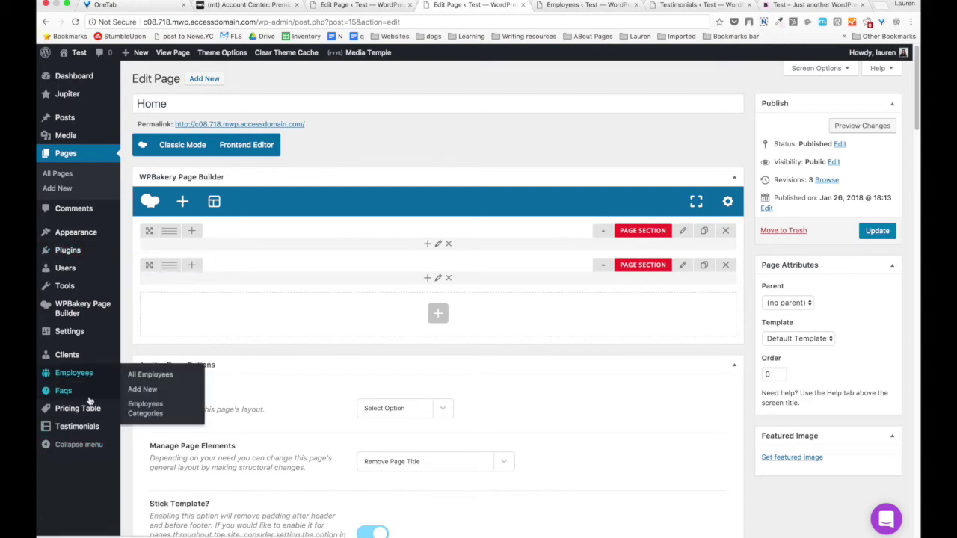
Start a new employee entry and title it with the employee's full name.
mouse_move(93, 427)
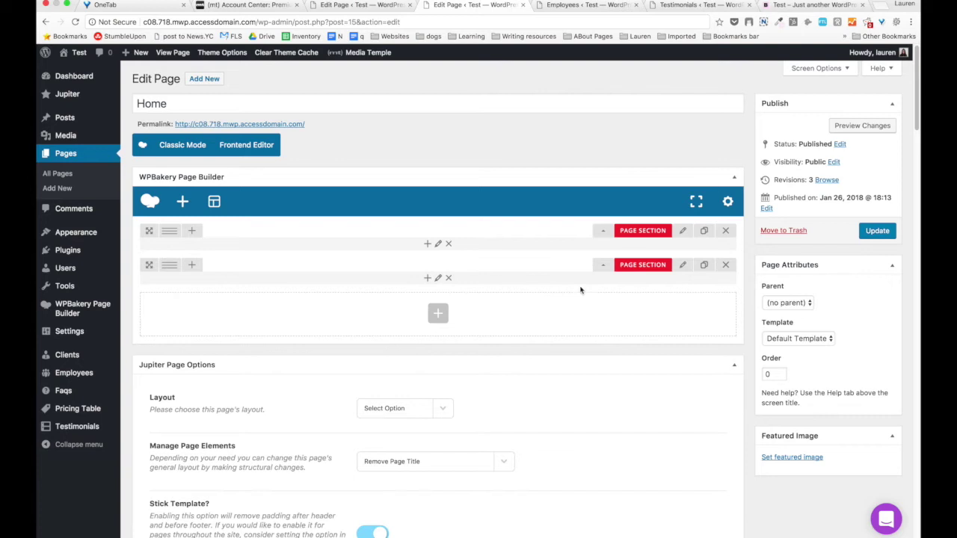
left_click(573, 7)
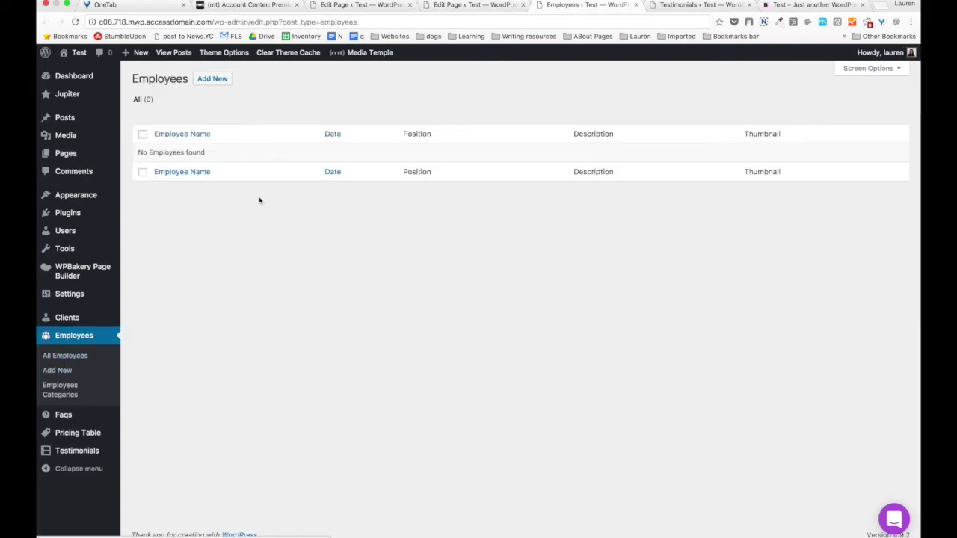
left_click(216, 79)
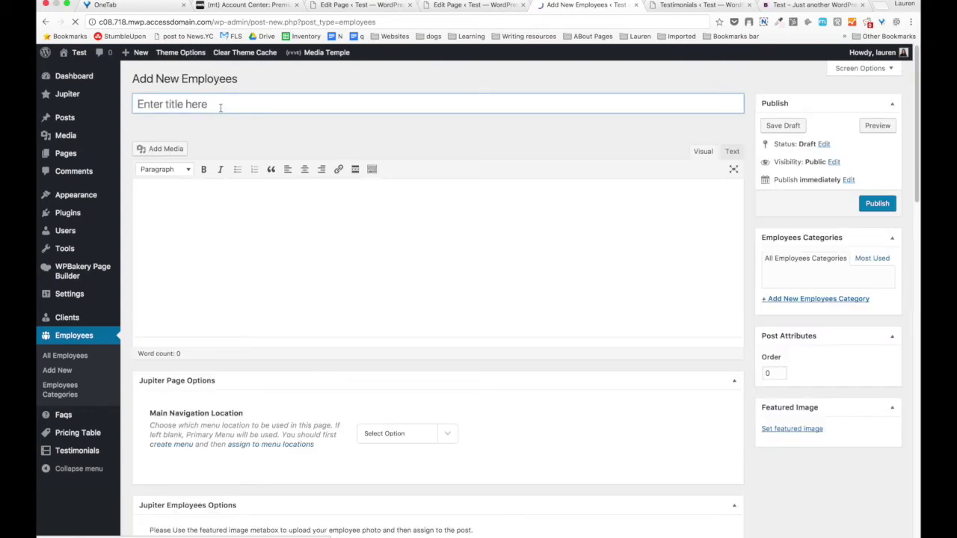
type("Joh")
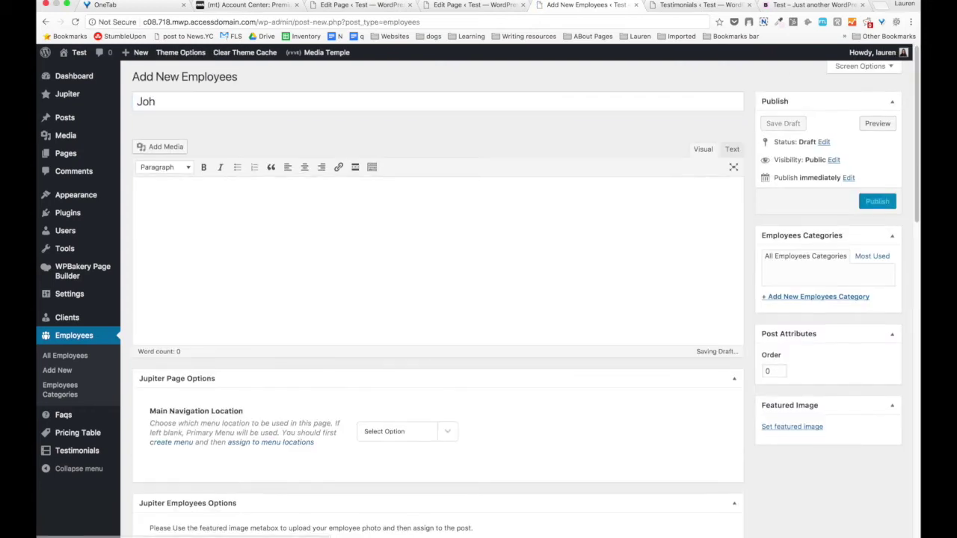
scroll(327, 117, "down", 10)
scroll(328, 117, "up", 10)
type("n Smit")
Write the bio 'This is my bio.' and create a new ticked Marketing employee category.
left_click(321, 205)
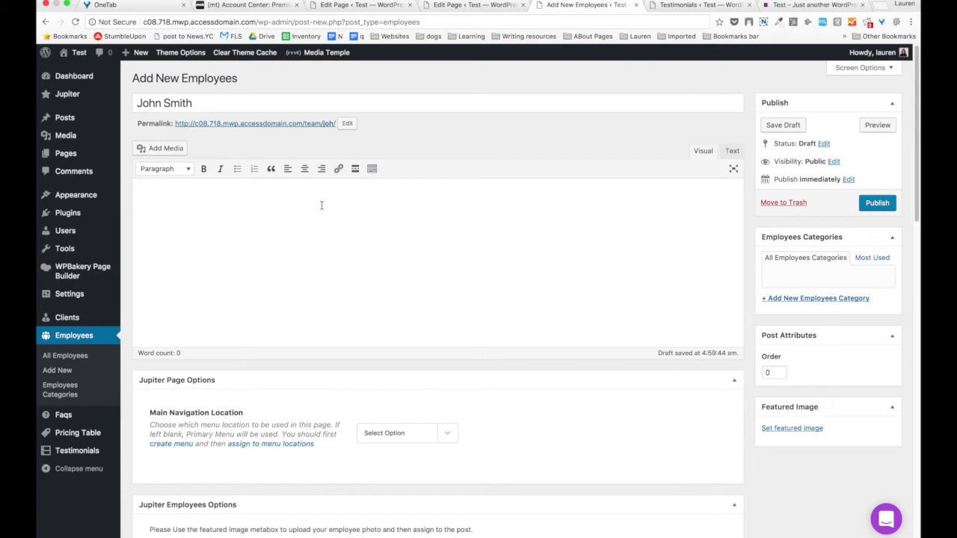
type("Th")
scroll(796, 256, "down", 3)
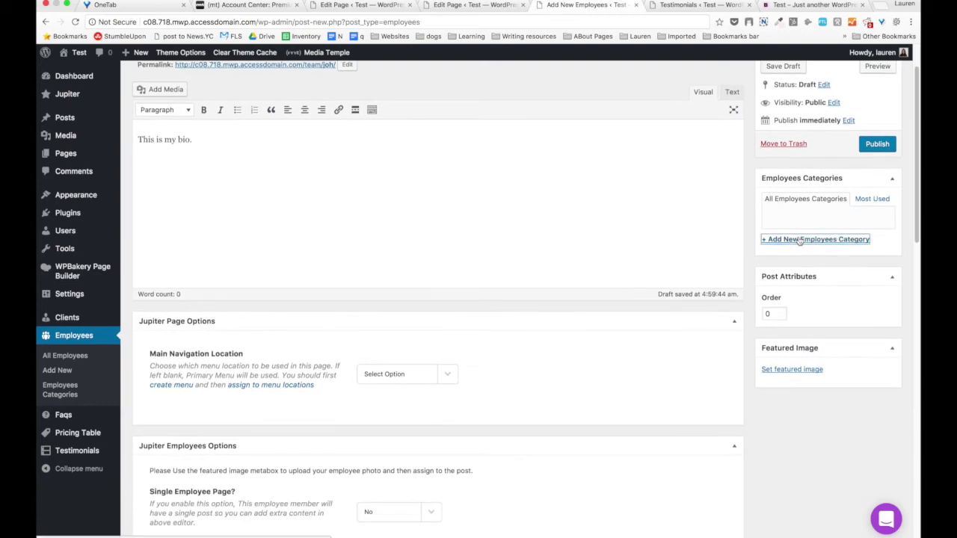
left_click(797, 240)
type("Marketing")
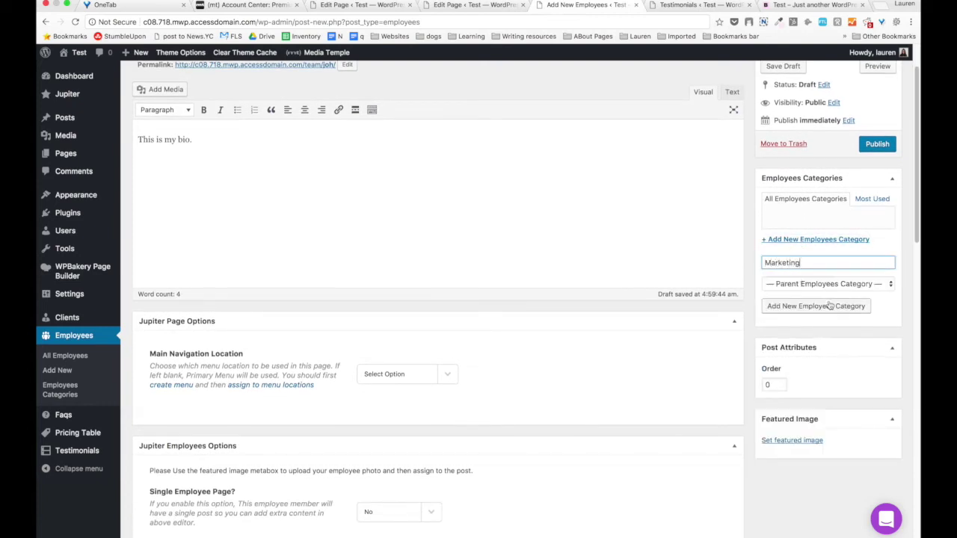
left_click(829, 307)
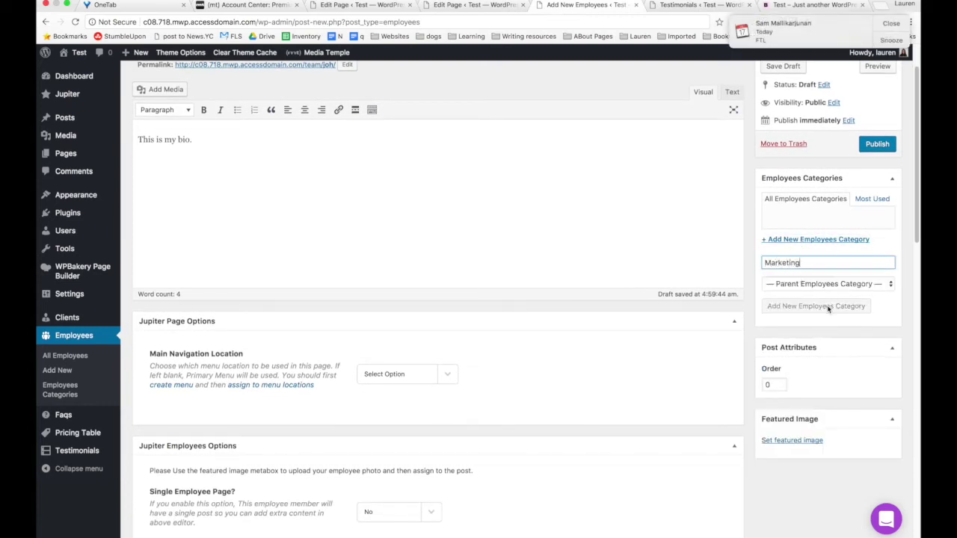
Dismiss the calendar notification and turn on Do Not Disturb.
left_click(890, 26)
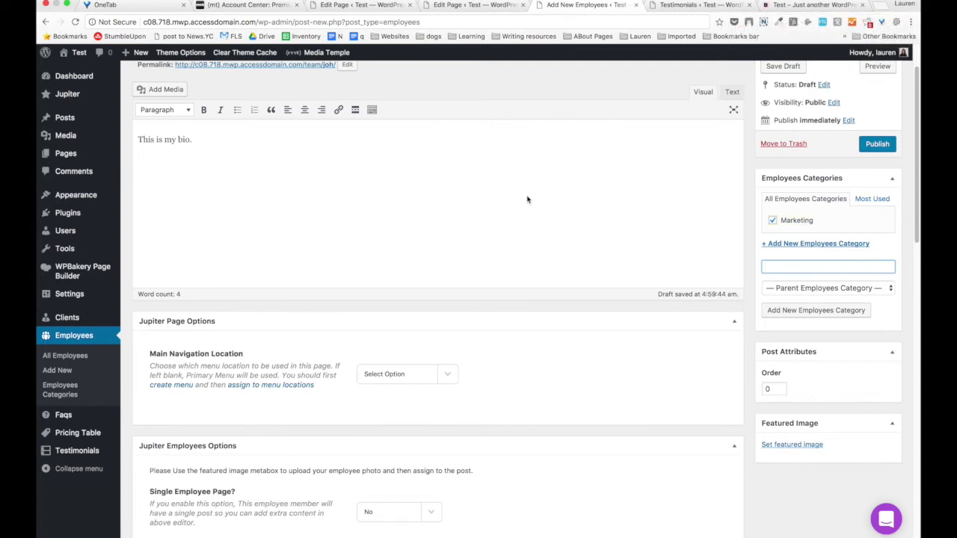
mouse_move(766, 1)
left_click(946, 3)
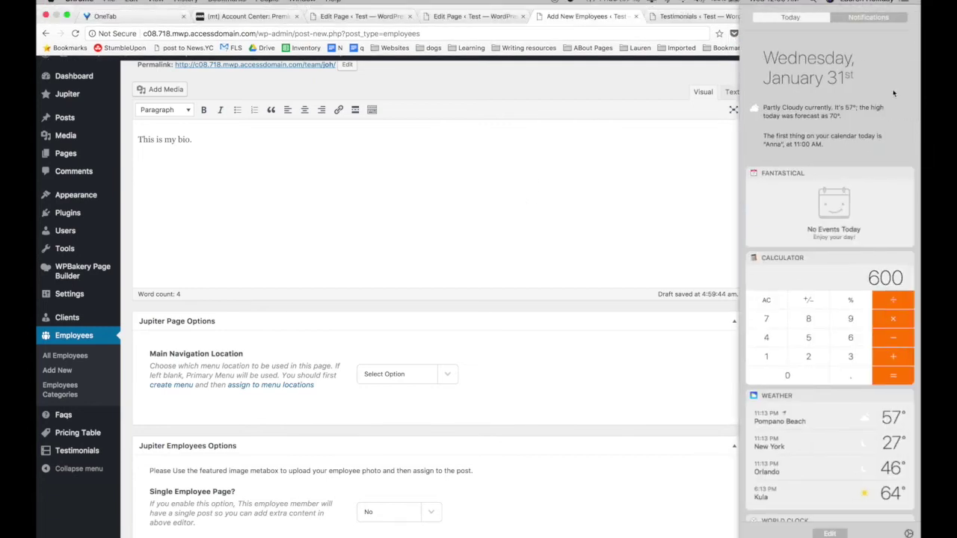
left_click(908, 70)
left_click(470, 244)
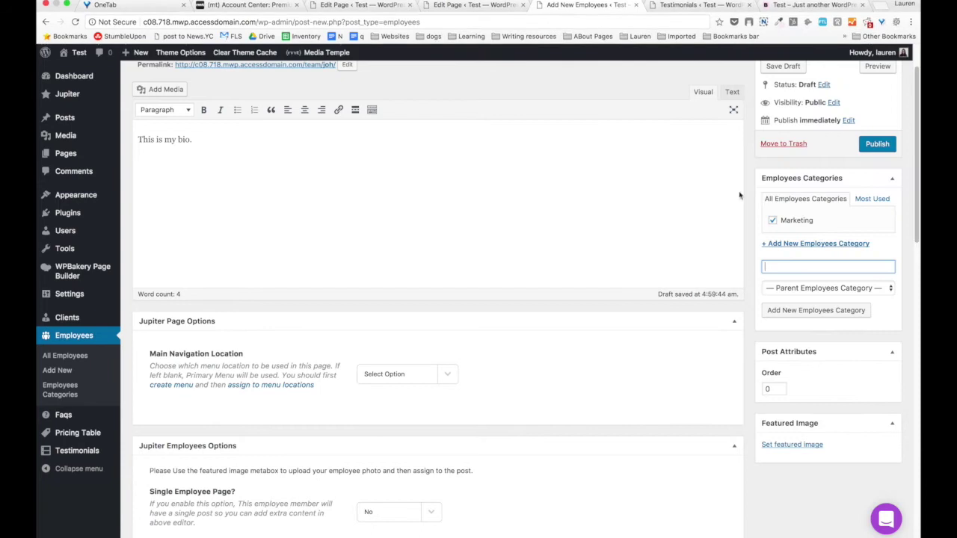
scroll(706, 273, "down", 2)
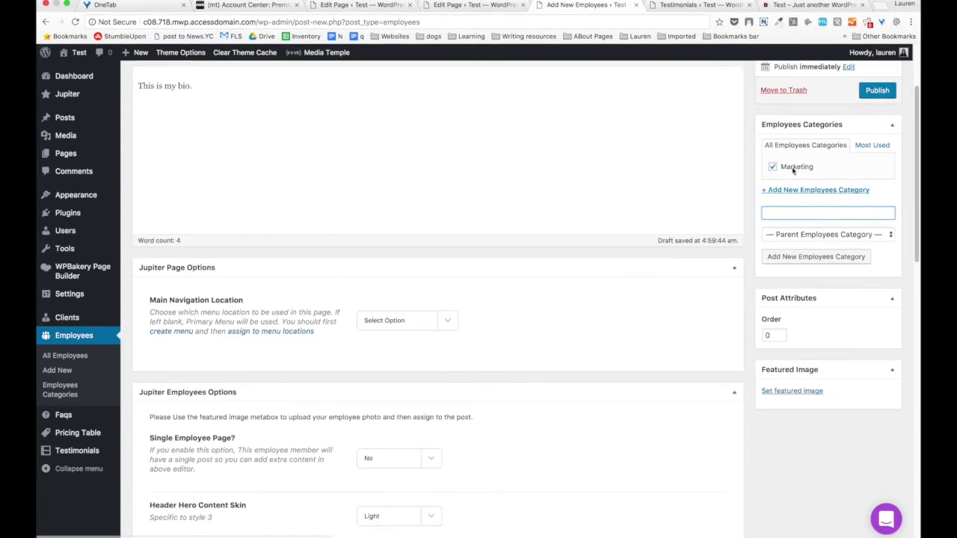
scroll(762, 206, "down", 3)
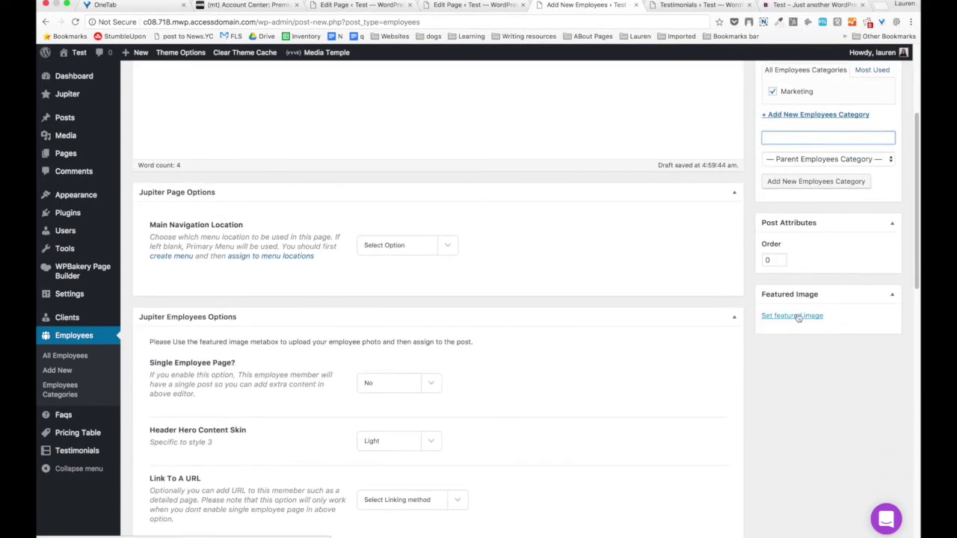
scroll(314, 243, "up", 4)
scroll(313, 244, "down", 6)
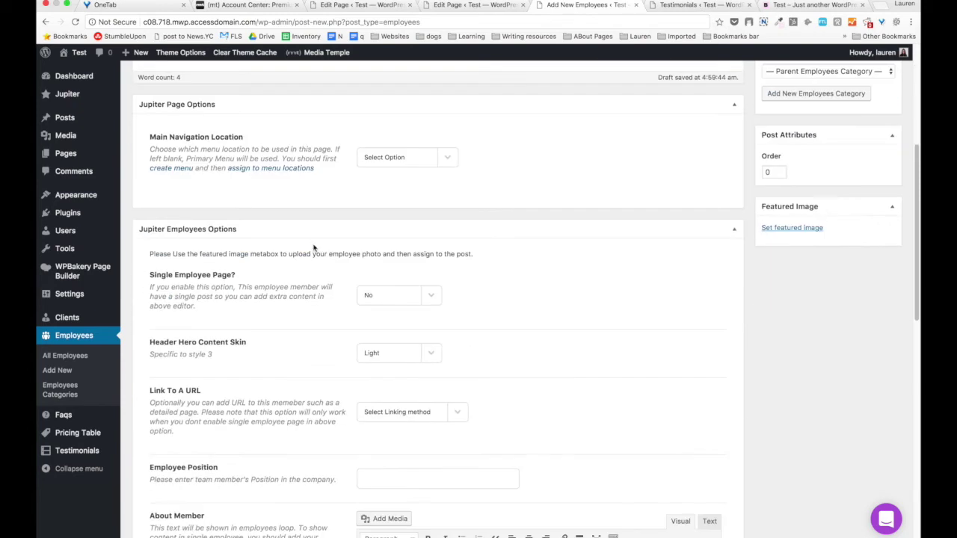
scroll(313, 247, "down", 17)
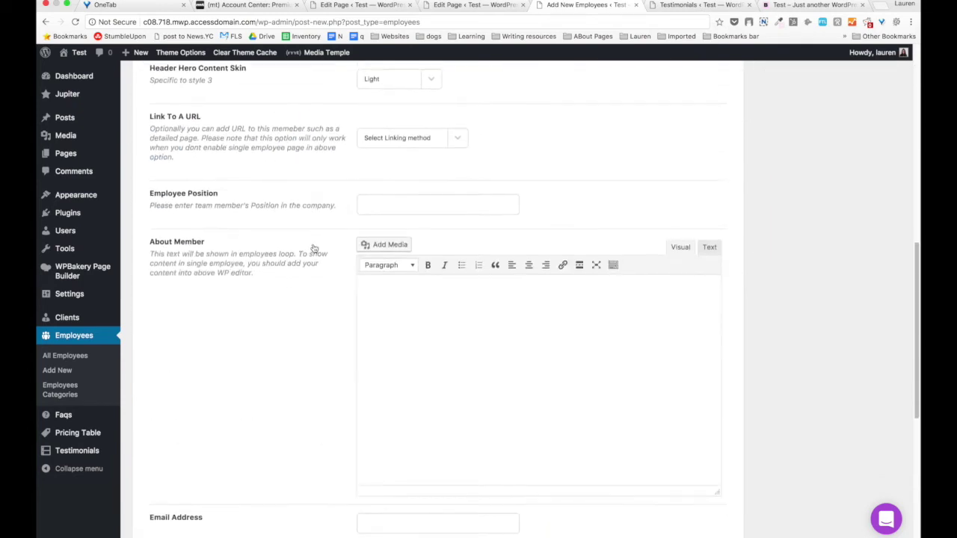
scroll(314, 247, "up", 20)
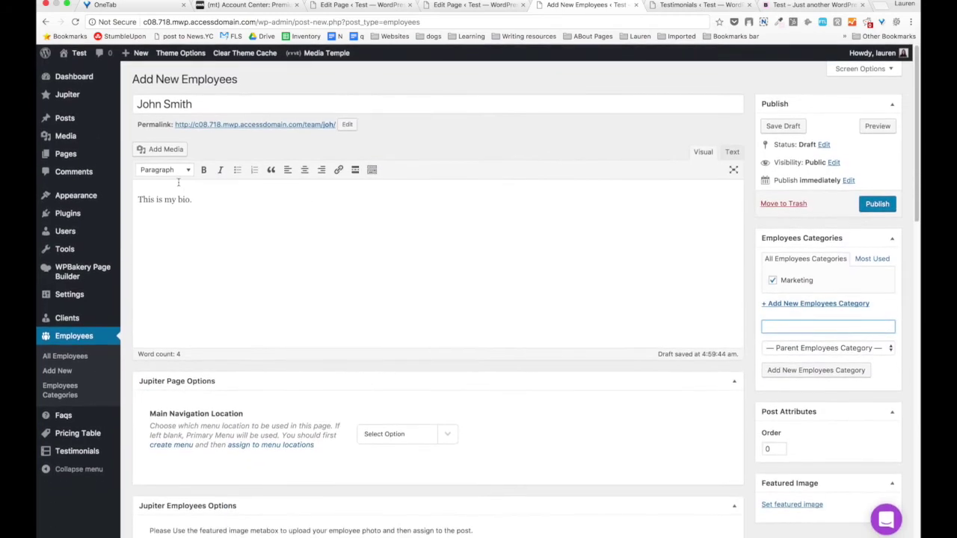
Clear the bio text from the editor.
triple_click(195, 201)
key("BackSpace")
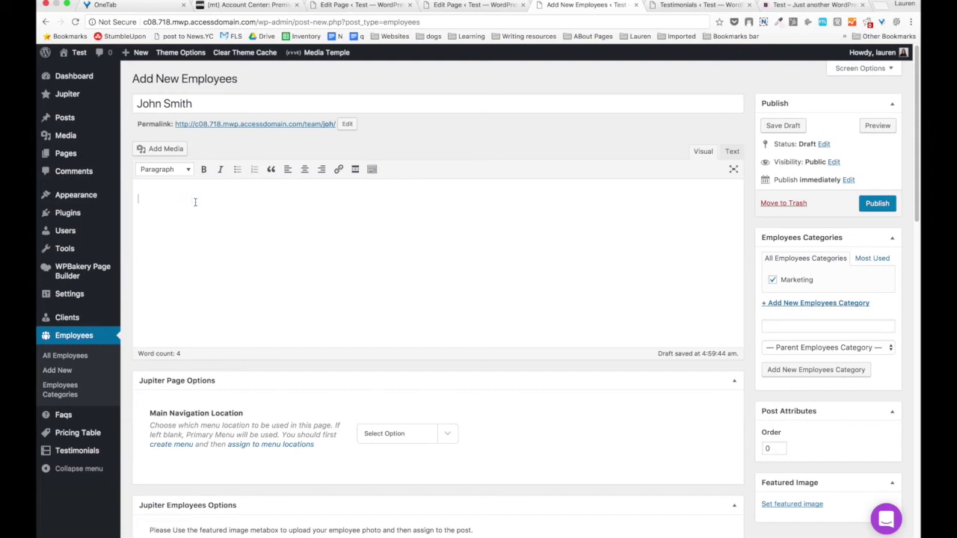
scroll(256, 218, "down", 1)
scroll(449, 232, "up", 1)
scroll(461, 274, "down", 6)
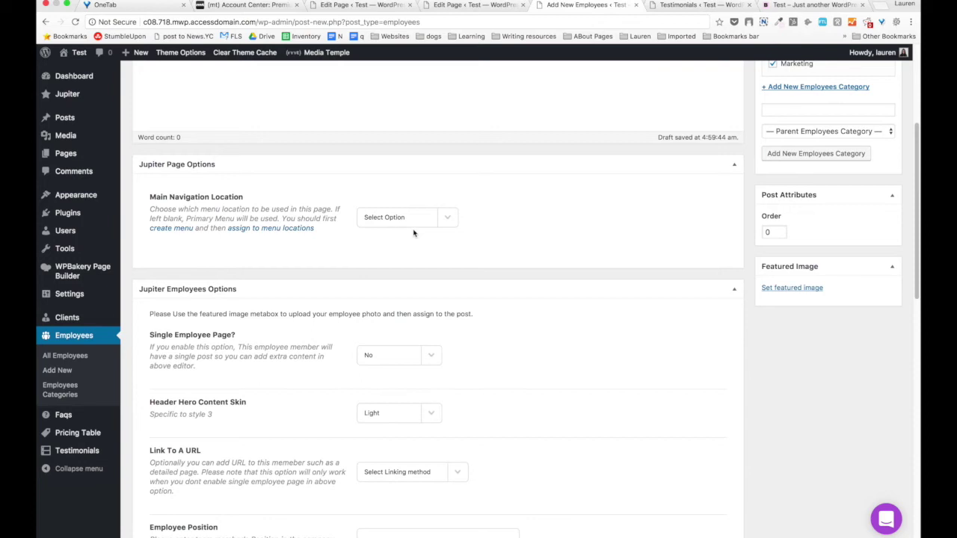
Keep Single Employee Page at No and set Header Hero Content Skin to Light.
left_click(408, 164)
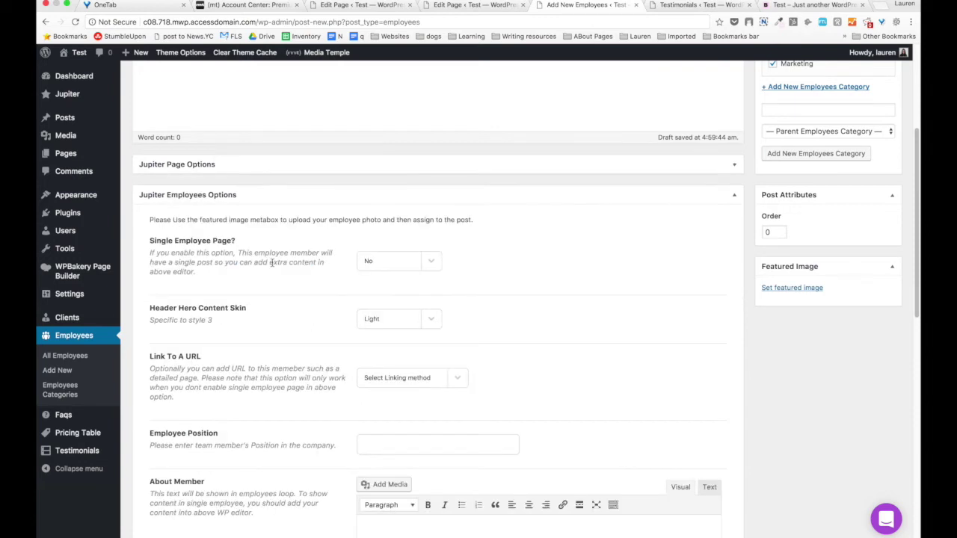
scroll(272, 266, "down", 2)
left_click(390, 198)
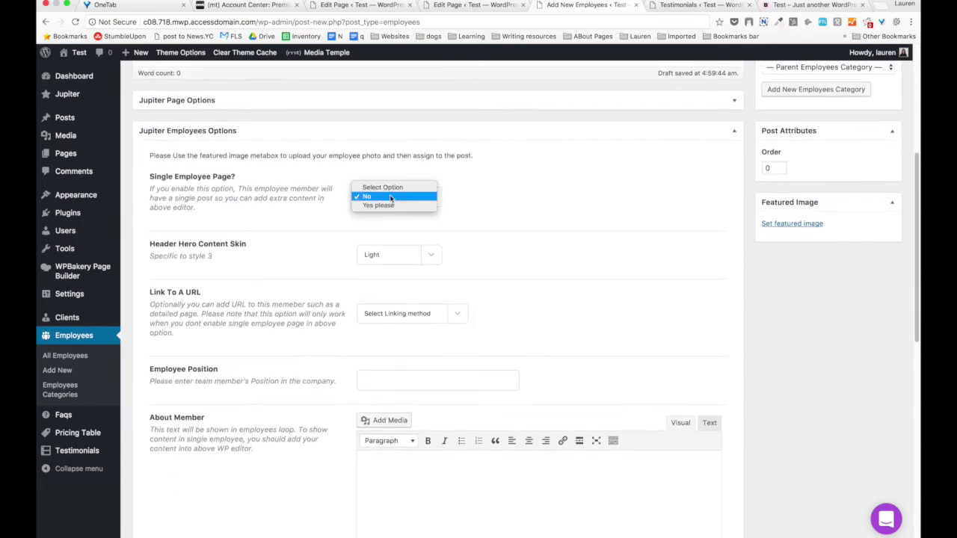
left_click(390, 196)
scroll(385, 227, "down", 2)
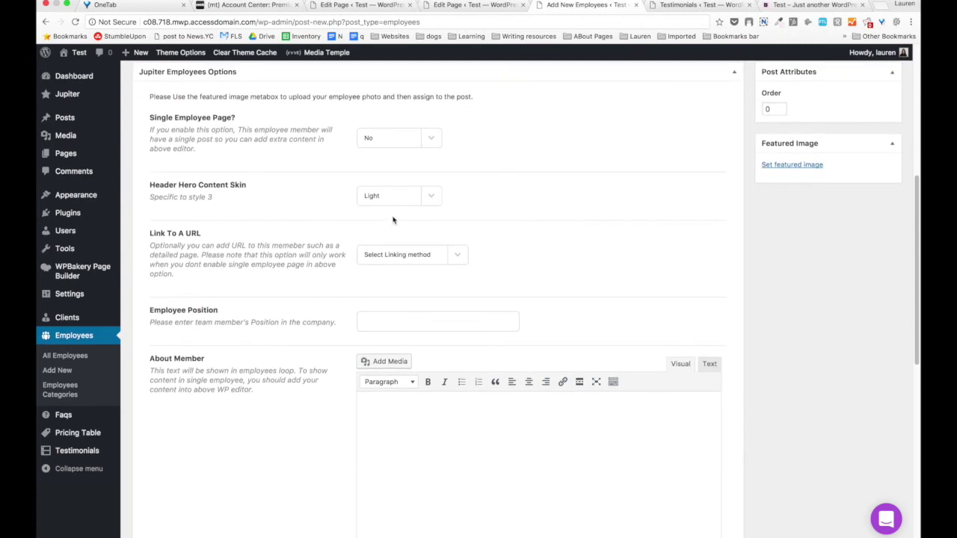
left_click(397, 197)
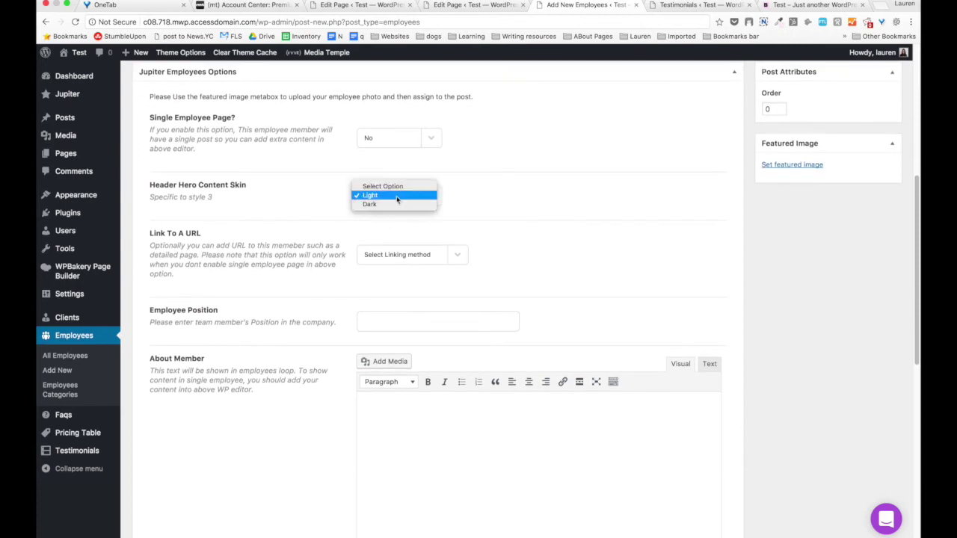
left_click(397, 198)
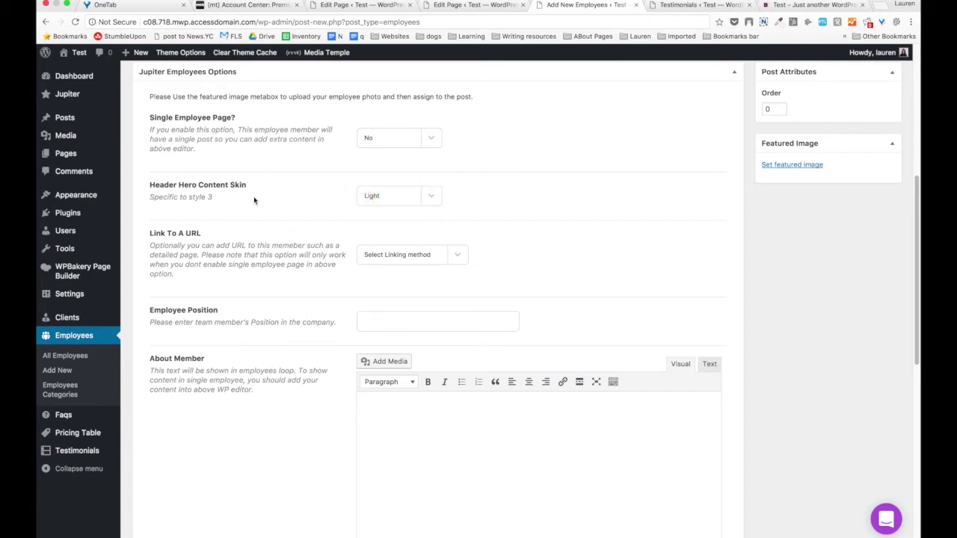
scroll(253, 200, "down", 1)
scroll(254, 199, "up", 10)
scroll(253, 196, "up", 2)
scroll(254, 196, "down", 1)
scroll(254, 199, "down", 10)
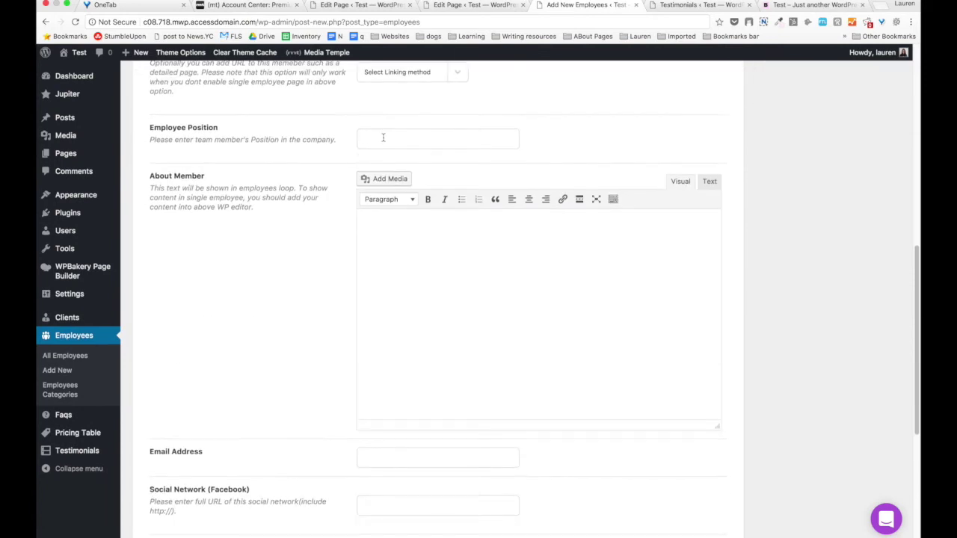
Enter Marketing Director as position, a short About Member bio, and the employee's e-mail address.
type("rtketi")
type("This is where my bio goes.")
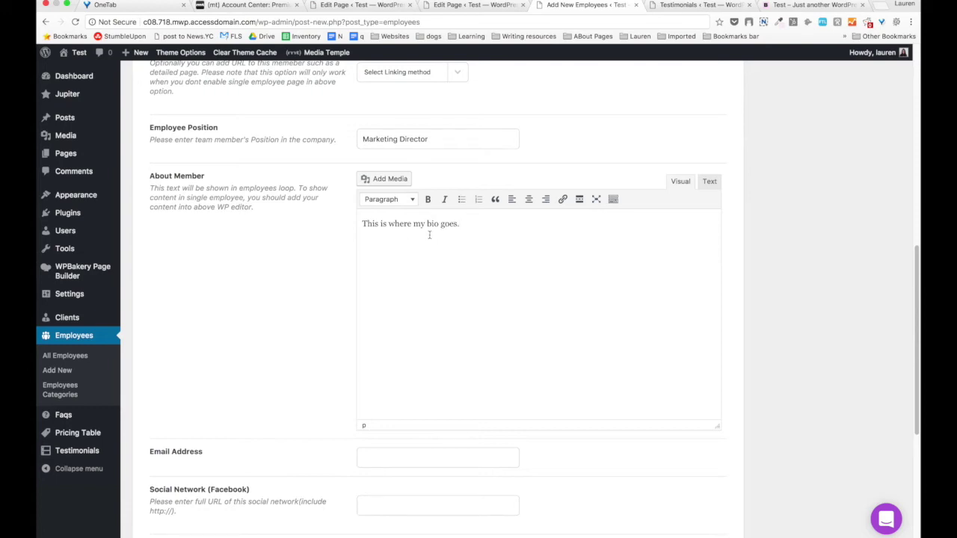
scroll(265, 325, "down", 3)
scroll(264, 324, "down", 3)
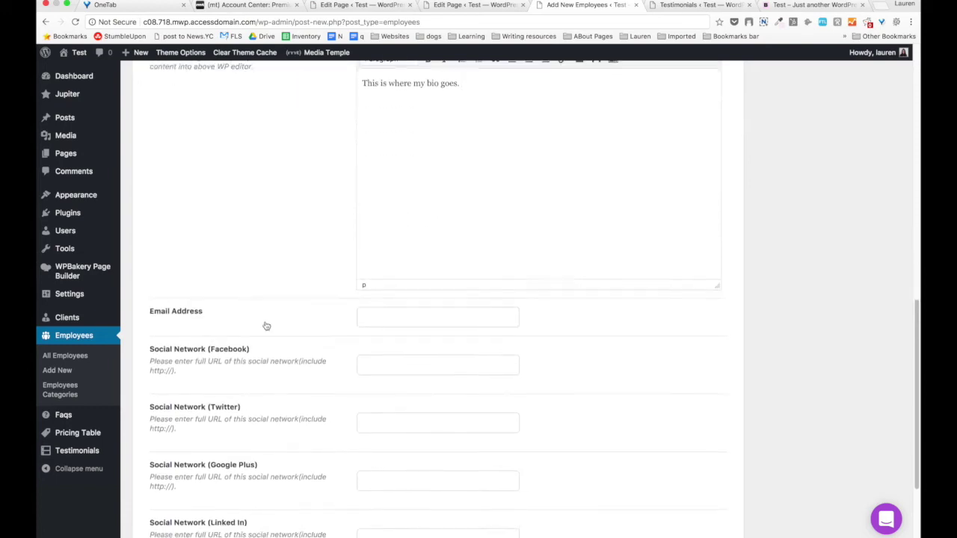
left_click(364, 245)
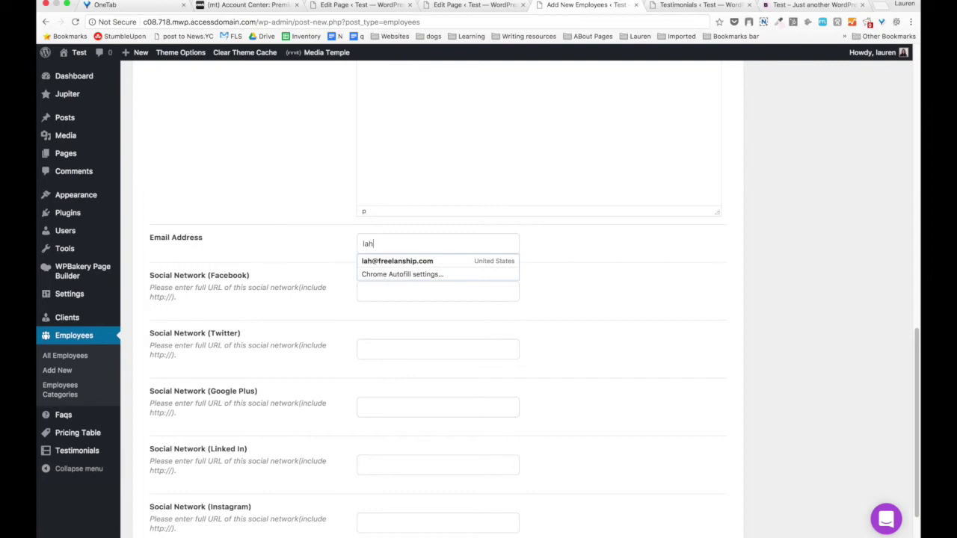
left_click(397, 261)
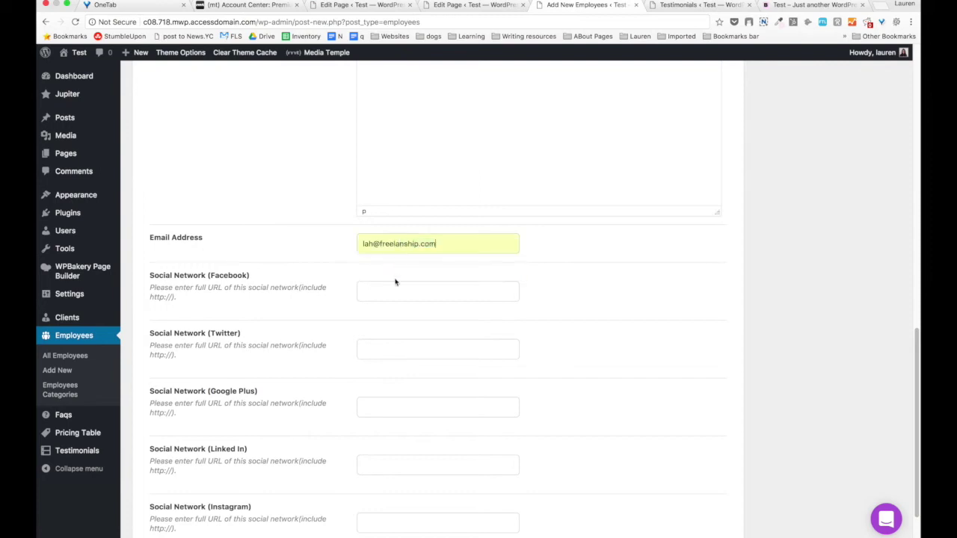
Fill in the employee's Facebook and Twitter profile URLs, leaving Google Plus and Instagram empty.
left_click(394, 291)
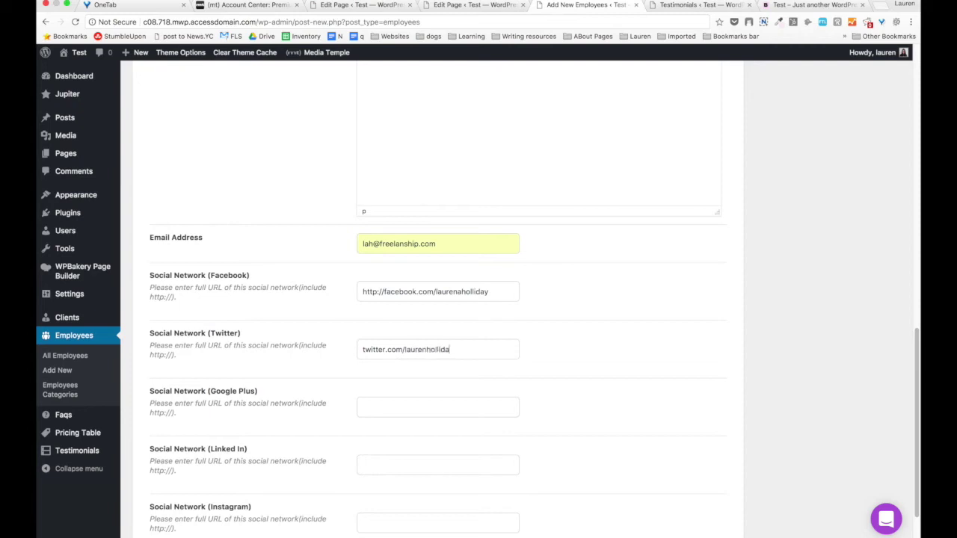
scroll(269, 343, "down", 3)
left_click(408, 334)
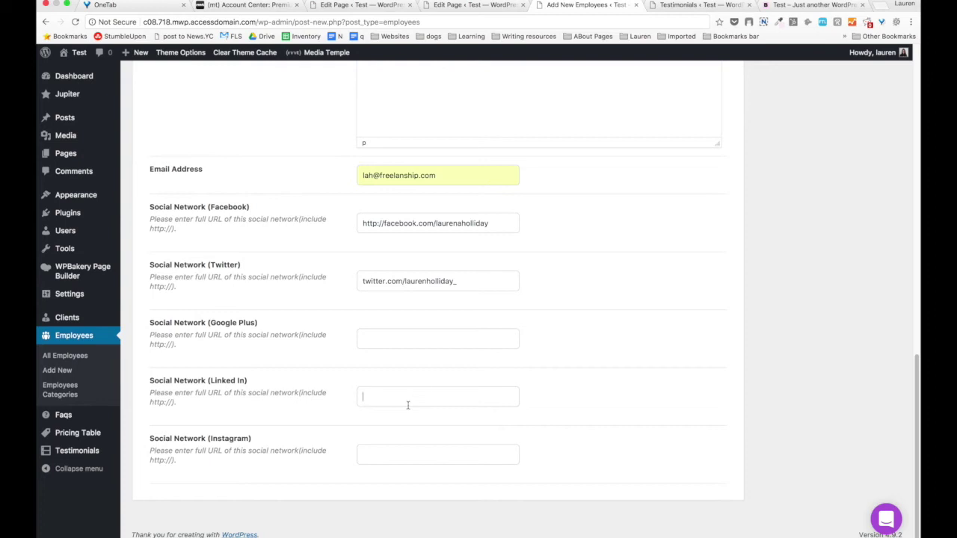
left_click(400, 454)
scroll(218, 269, "up", 8)
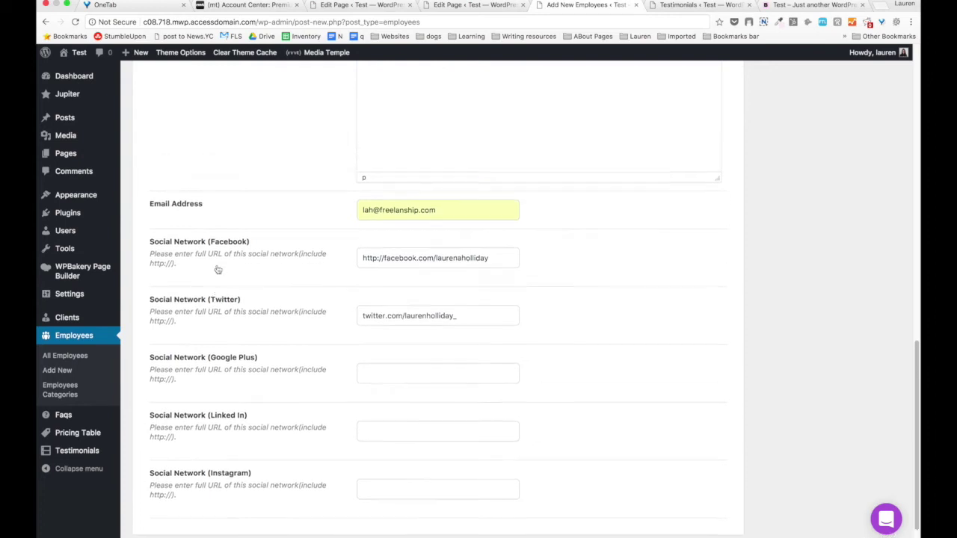
scroll(217, 269, "up", 9)
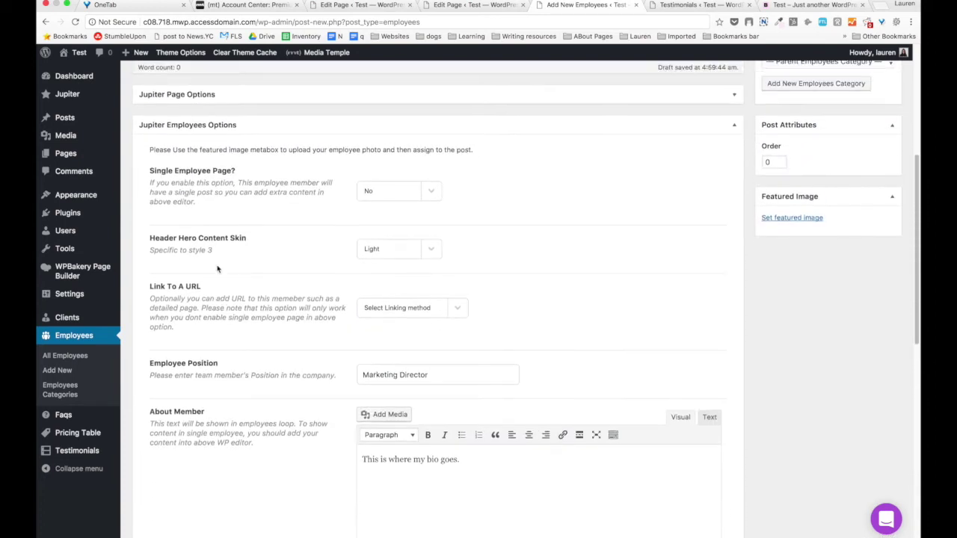
scroll(217, 269, "up", 7)
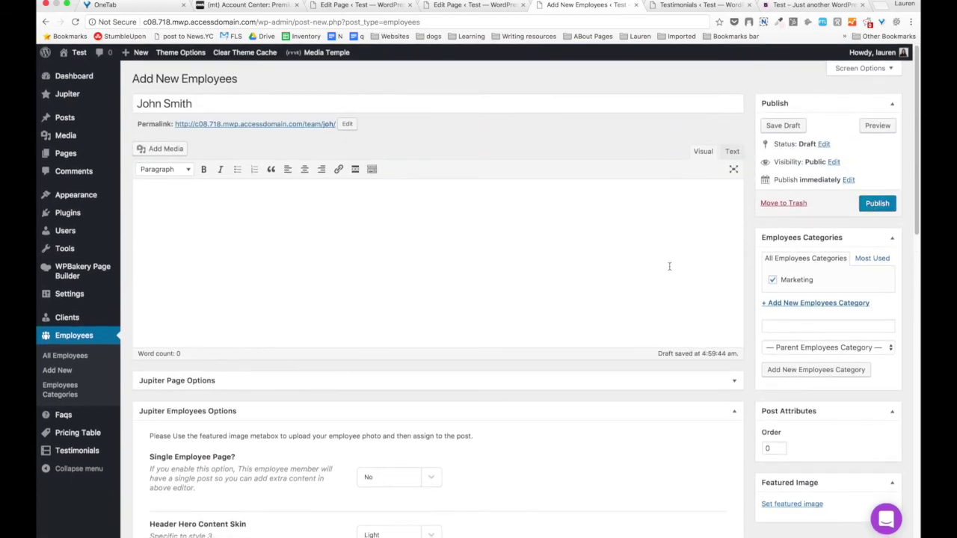
scroll(668, 267, "down", 7)
scroll(670, 270, "down", 18)
scroll(670, 269, "up", 13)
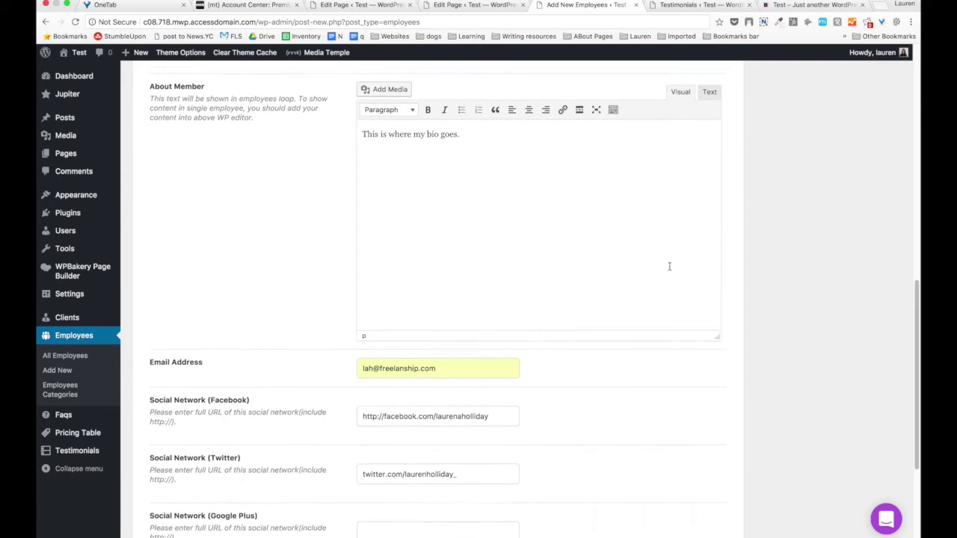
Upload the screenshot photo from the computer for the employee's featured image.
left_click(770, 123)
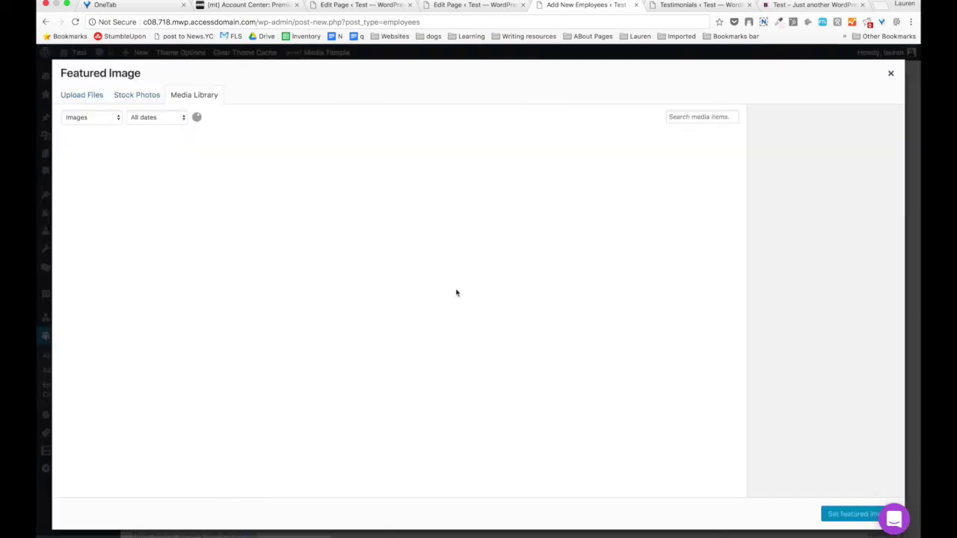
left_click(135, 95)
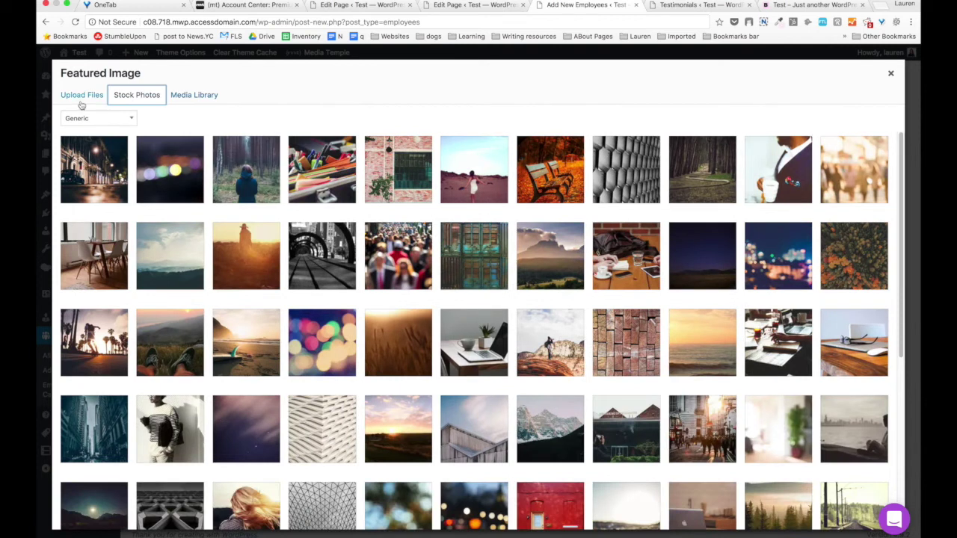
left_click(82, 98)
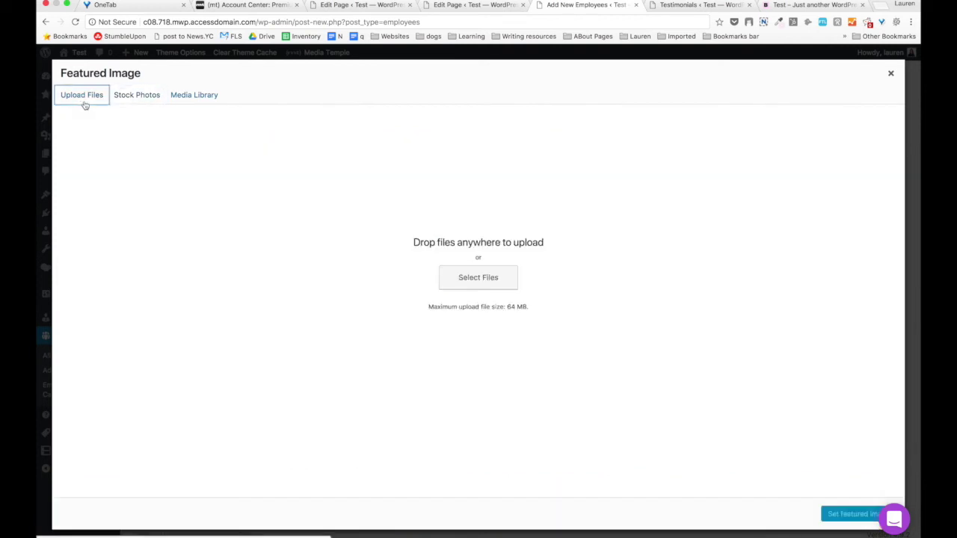
left_click(476, 284)
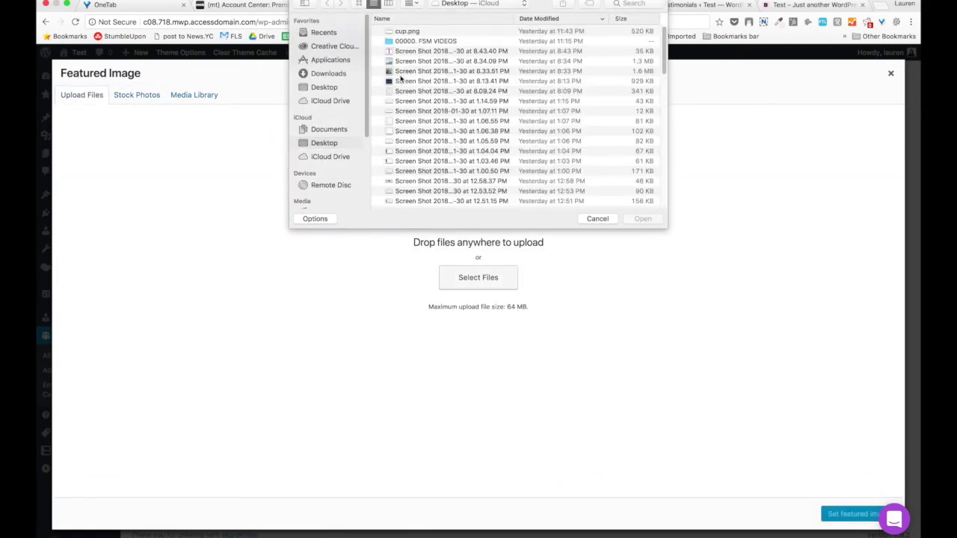
double_click(401, 72)
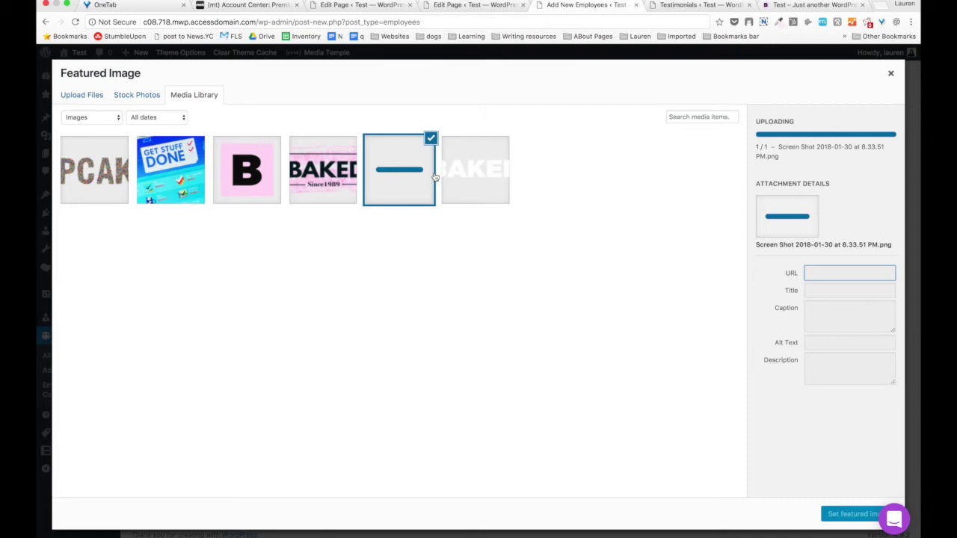
Title the photo with the employee's name, reuse it as description and alt text, and set it as featured image.
triple_click(819, 306)
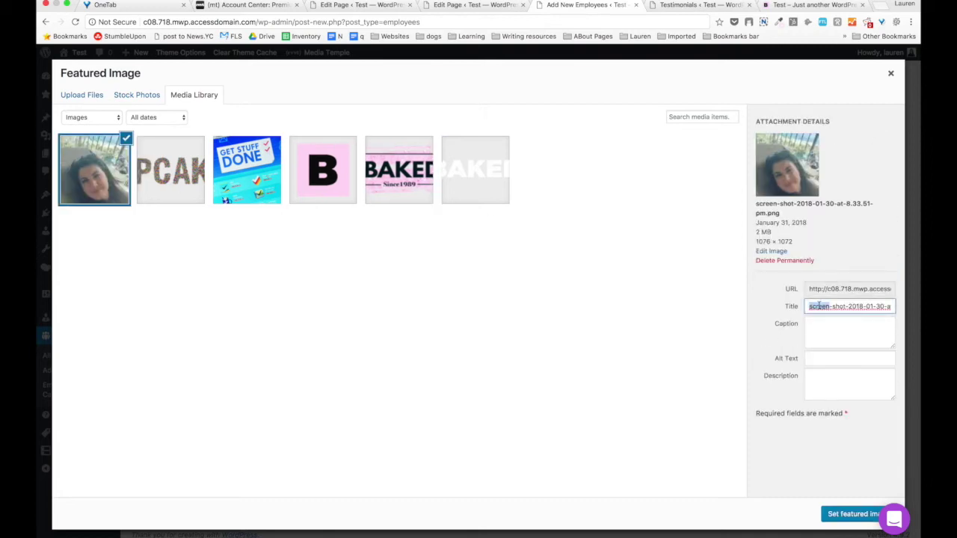
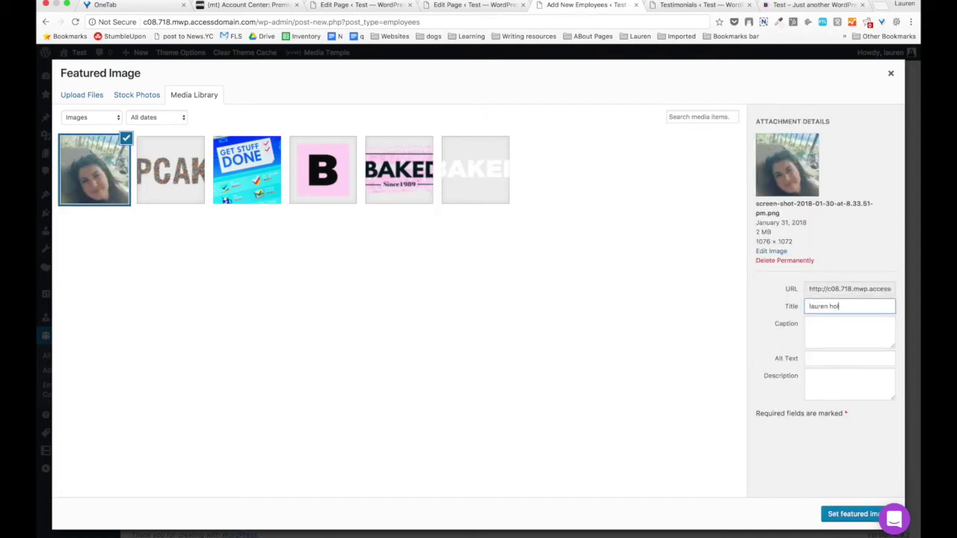
triple_click(821, 309)
key("ctrl+c")
left_click(828, 379)
key("ctrl+v")
left_click(827, 360)
key("ctrl+v")
left_click(852, 514)
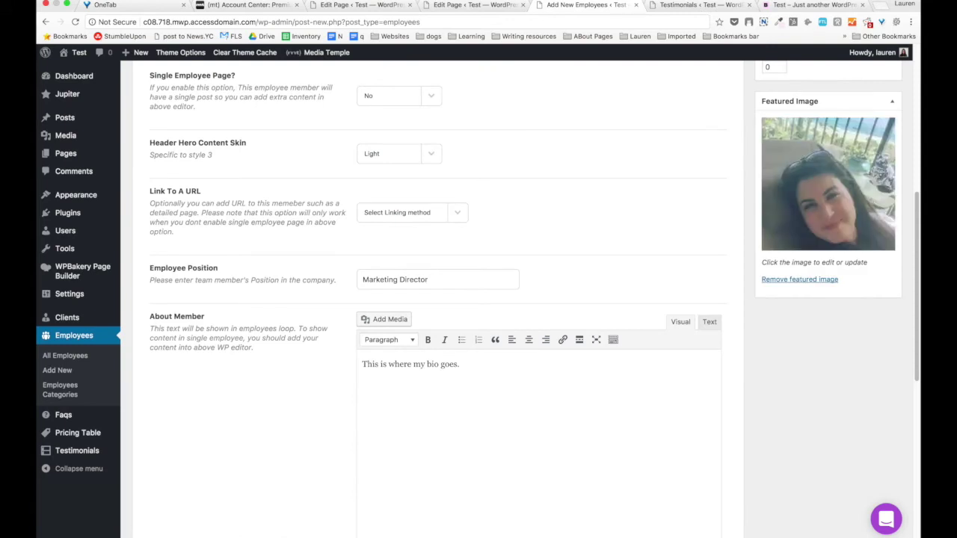
Publish the employee entry and return to the Home page editor.
scroll(222, 282, "up", 10)
key("Return")
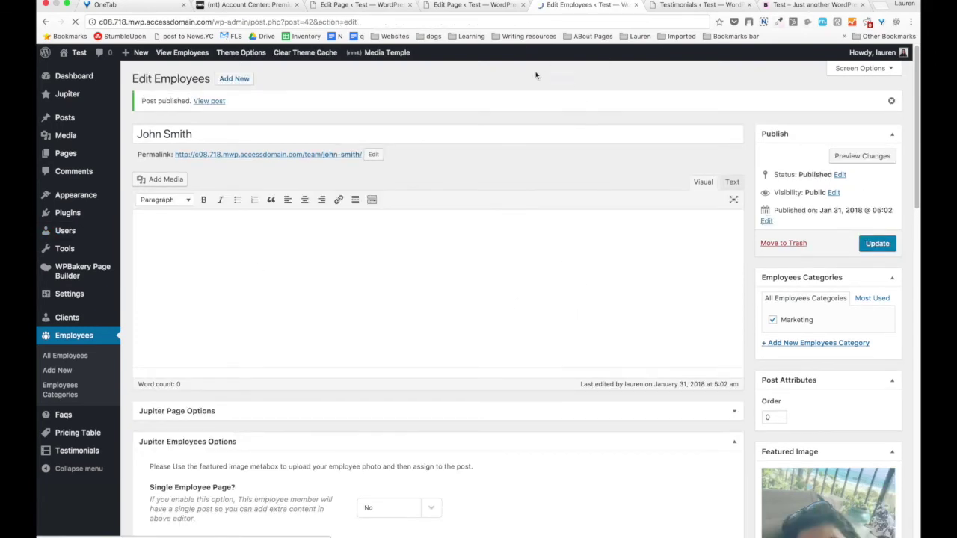
left_click(468, 5)
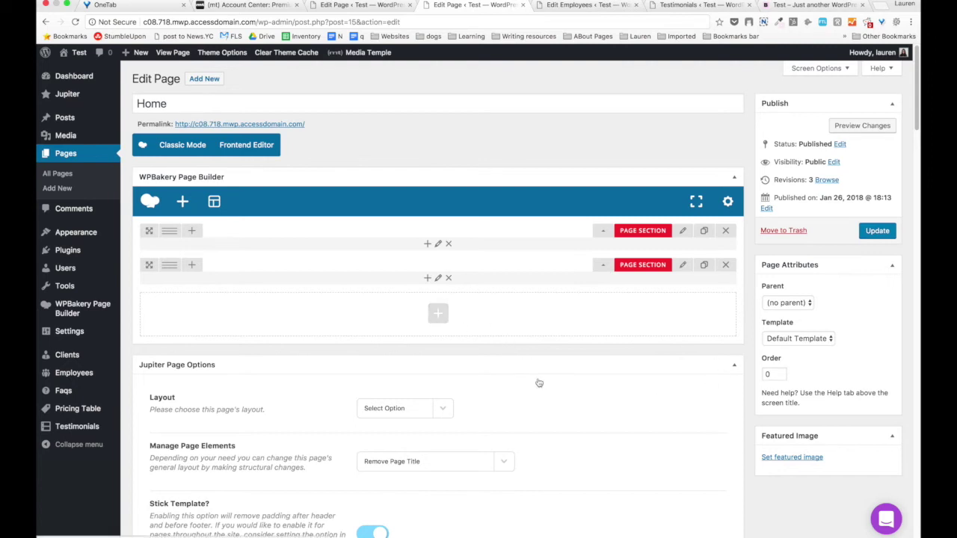
Add a new Page Section holding a row split into 1/4+1/4+1/4+1/4 columns.
left_click(438, 313)
type("se")
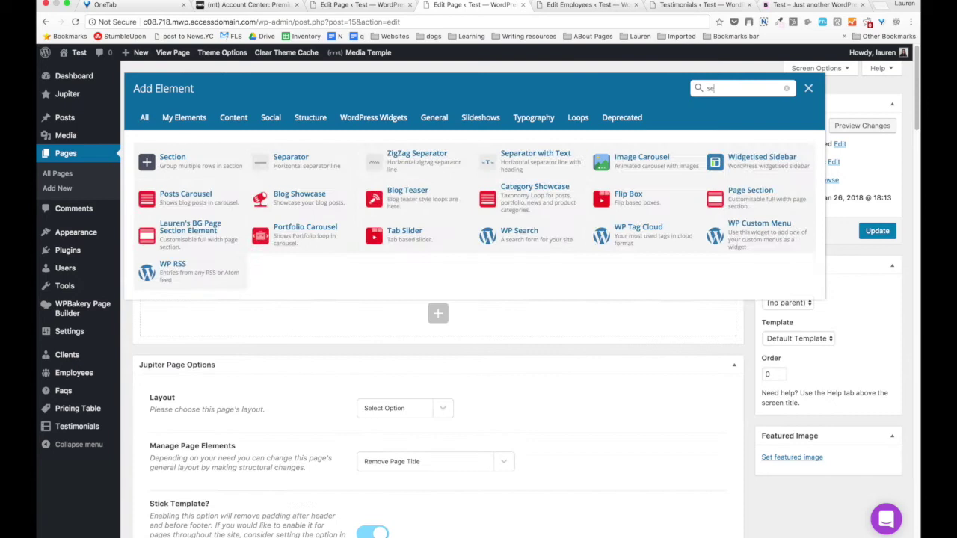
type("c")
left_click(321, 149)
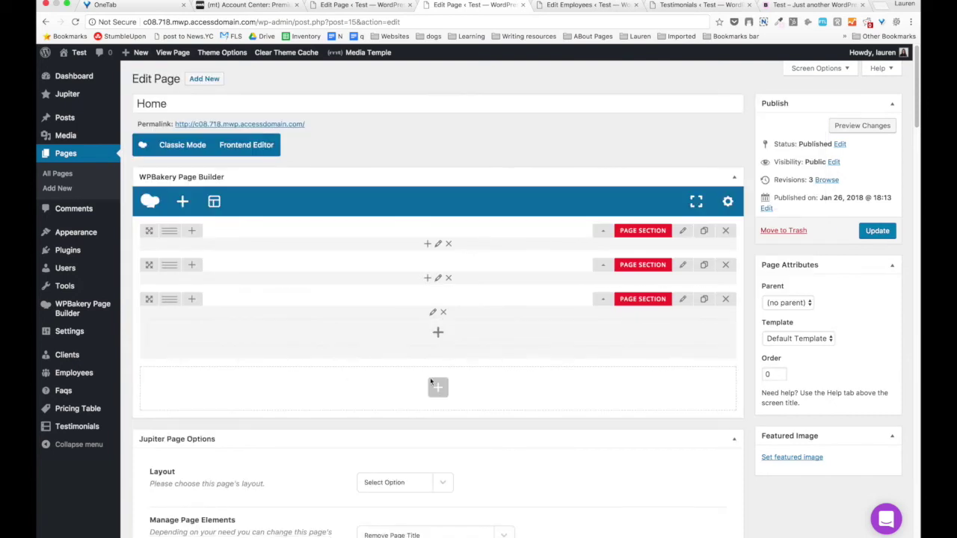
left_click(438, 335)
left_click(160, 156)
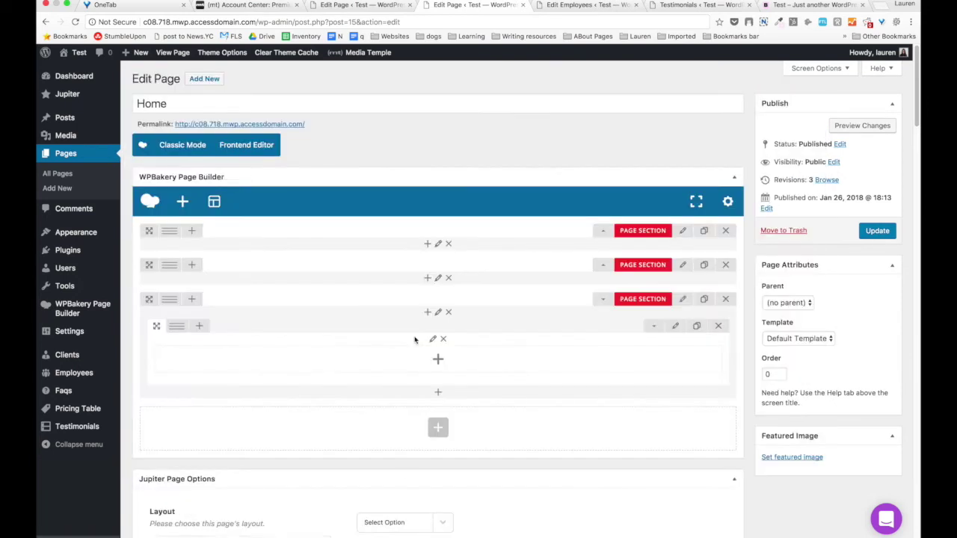
mouse_move(180, 330)
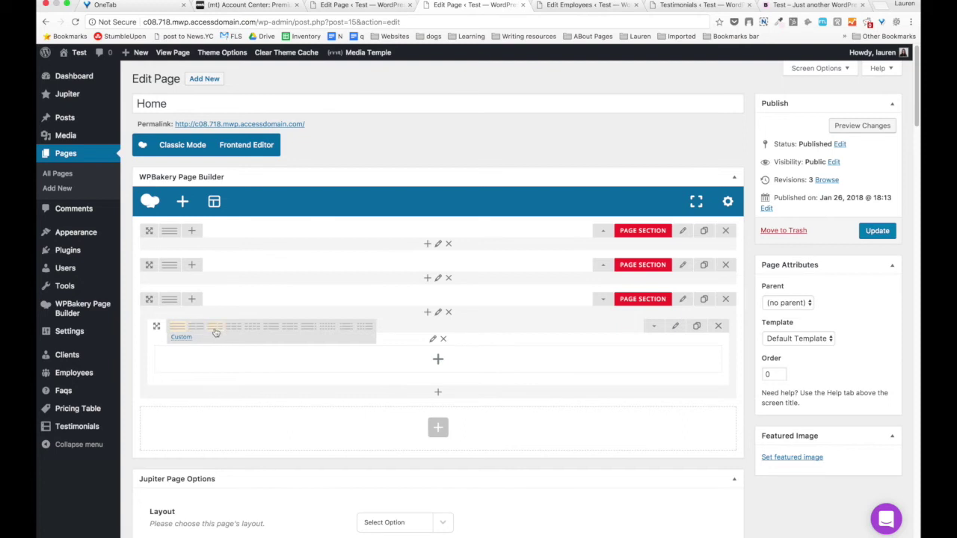
left_click(252, 329)
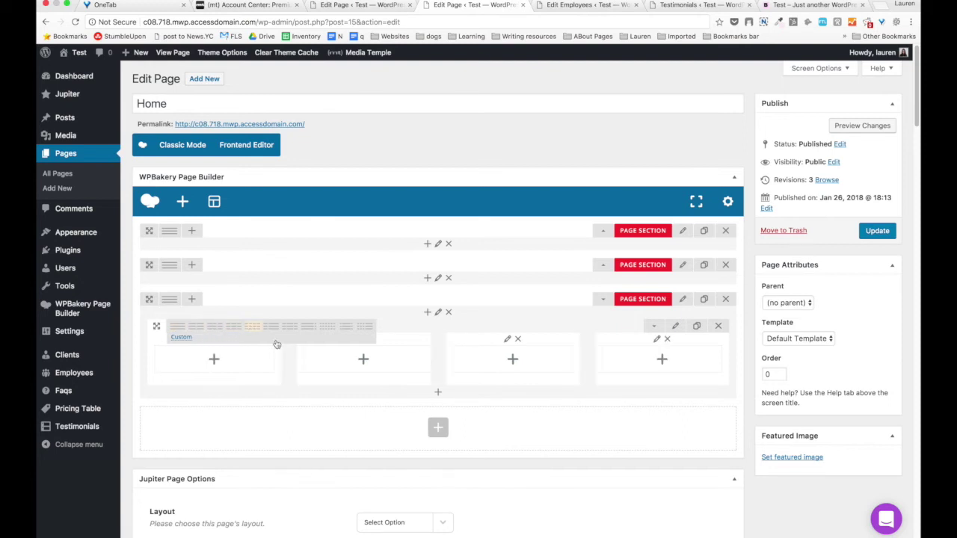
Add an Employees element to the row's second column.
left_click(362, 362)
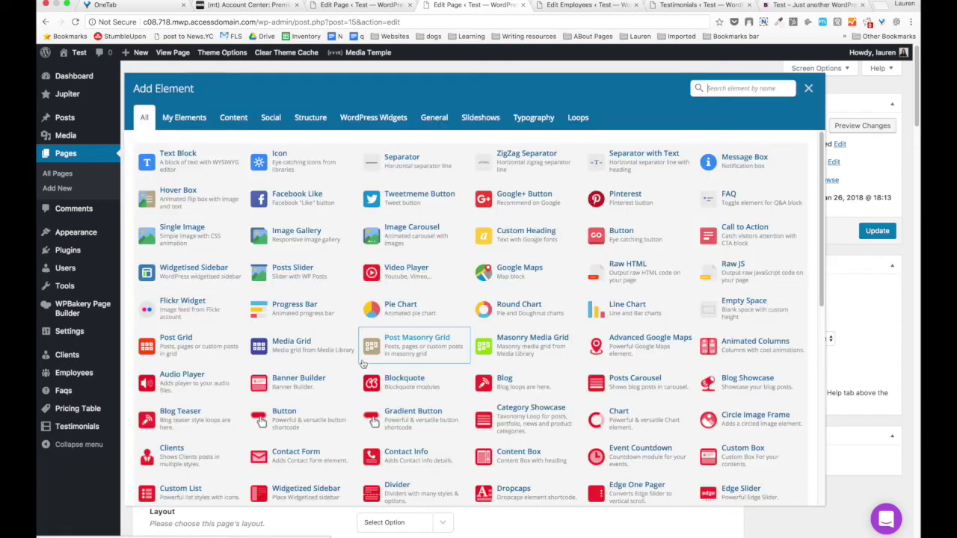
type("emplo")
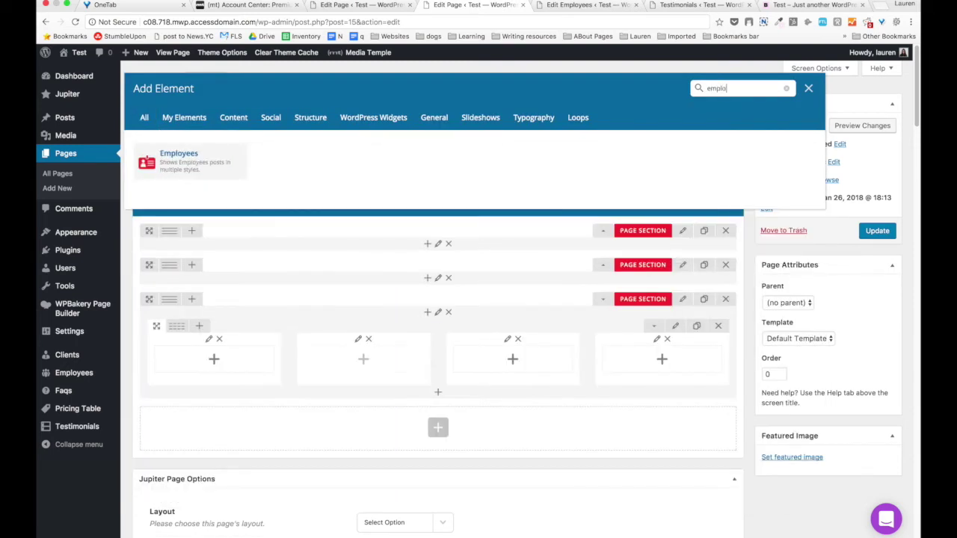
left_click(187, 173)
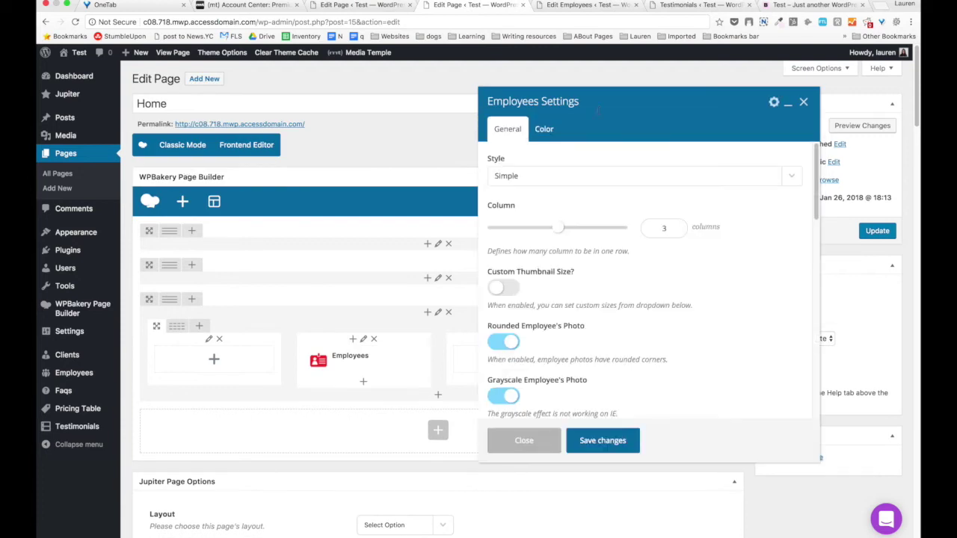
Try the Boxed style, then leave the Employees Style on Simple.
left_click(511, 181)
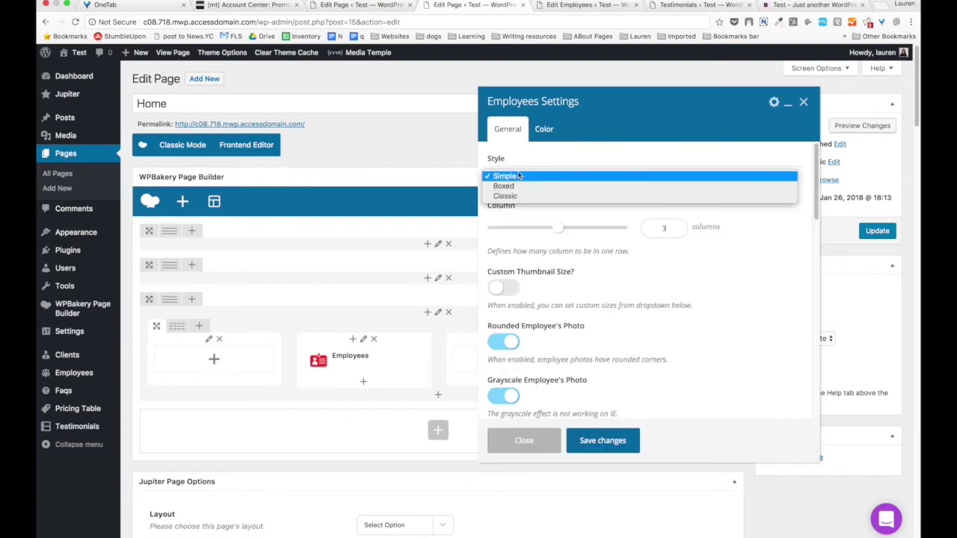
left_click(519, 200)
left_click(518, 182)
left_click(519, 166)
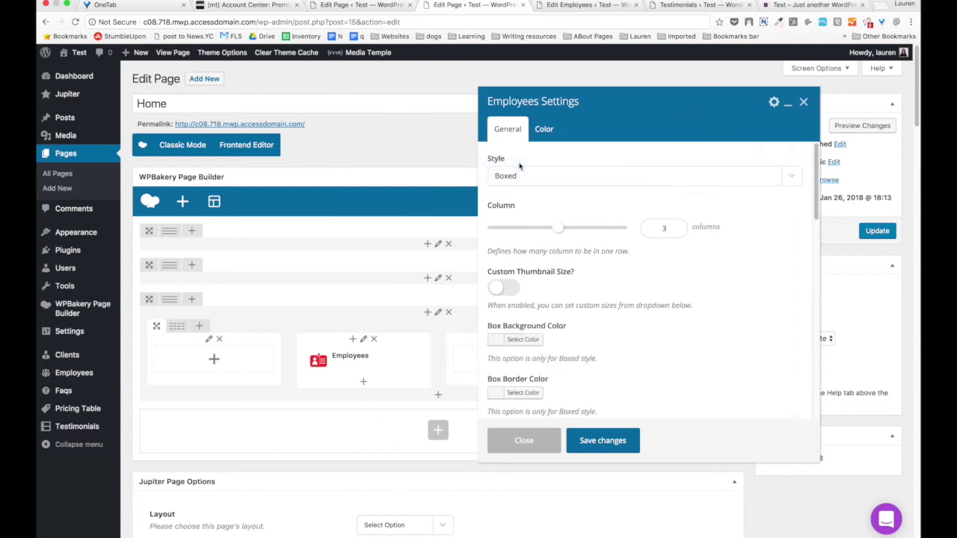
left_click(521, 167)
left_click(523, 162)
Lower the employee Count from 10 to 4.
scroll(546, 195, "down", 1)
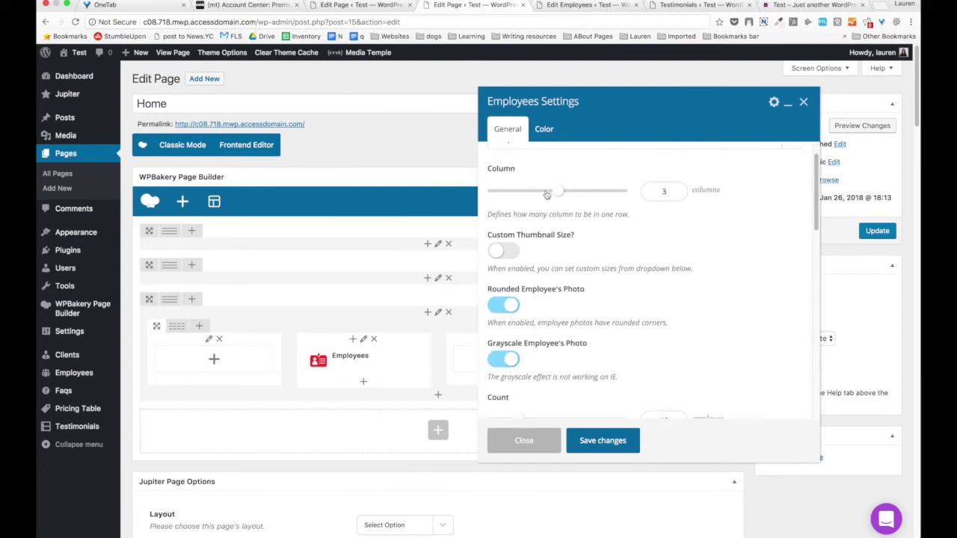
scroll(545, 194, "down", 2)
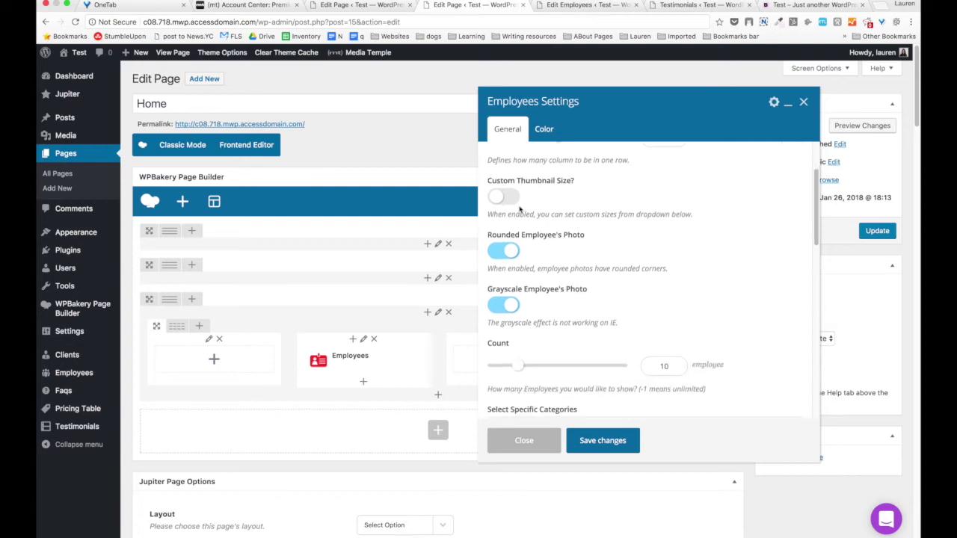
scroll(501, 205, "down", 1)
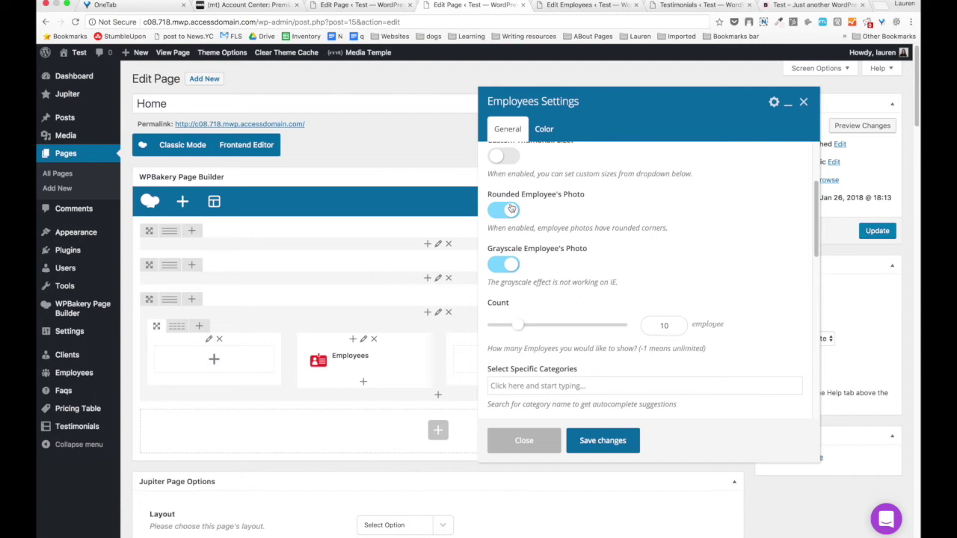
scroll(511, 209, "down", 1)
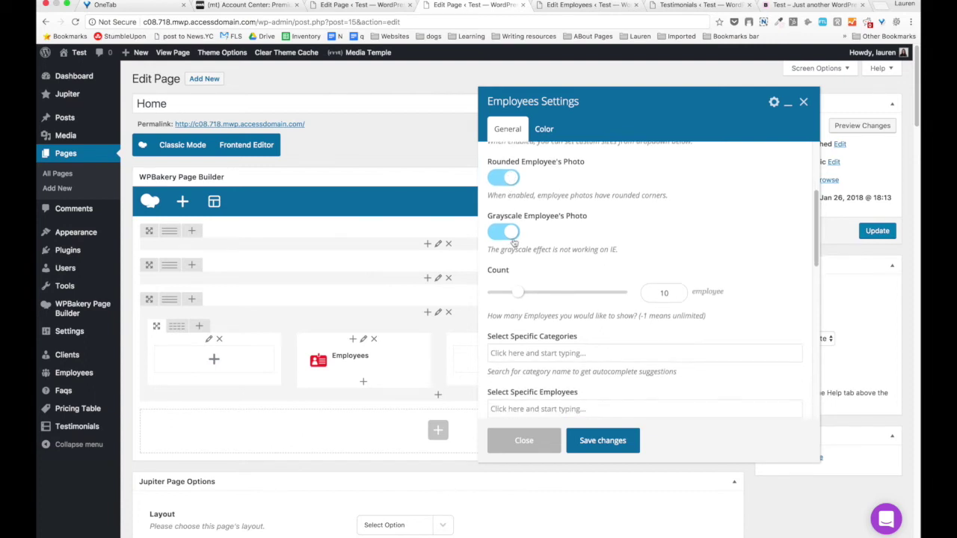
scroll(513, 242, "down", 2)
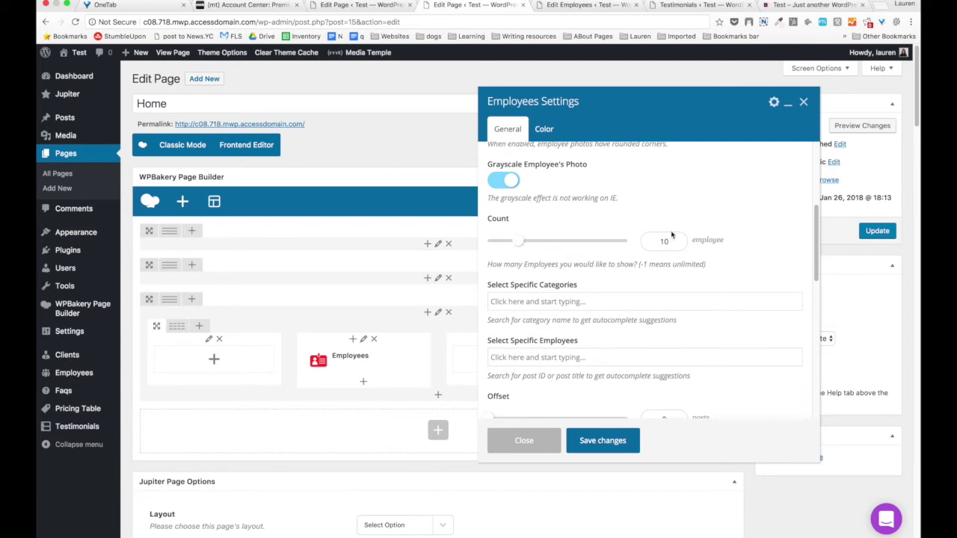
left_click_drag(520, 241, 505, 241)
Limit the list to the new employee under Select Specific Employees, without a Marketing category filter.
scroll(573, 278, "down", 2)
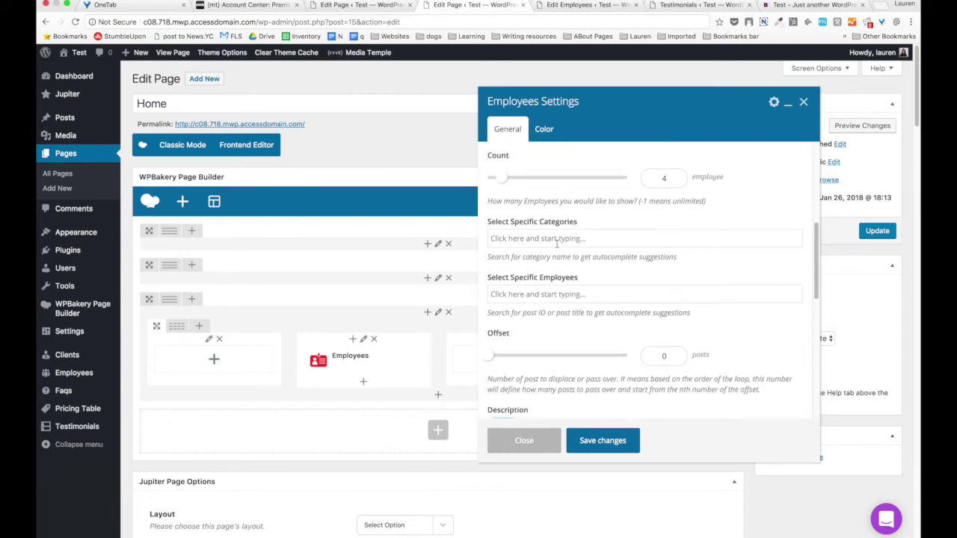
type("mark")
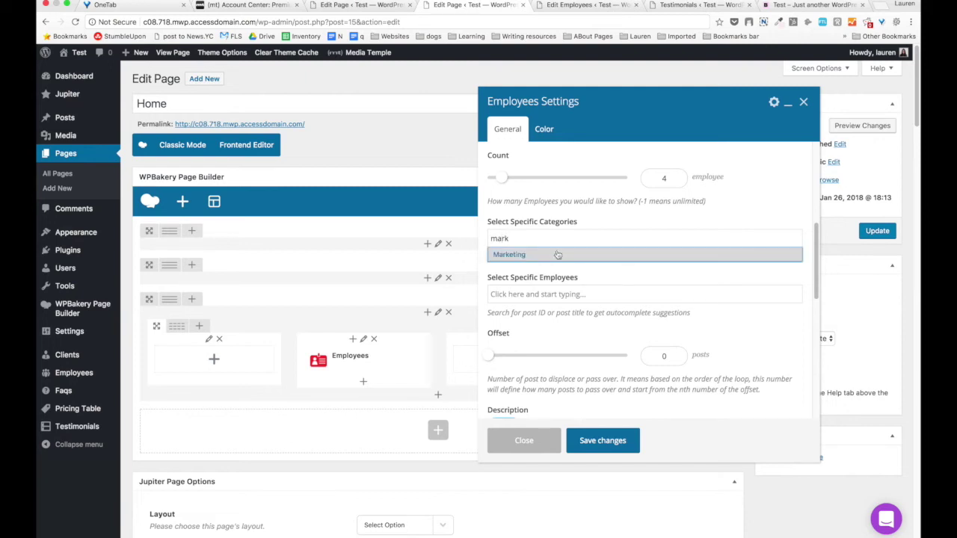
left_click(557, 254)
left_click(794, 236)
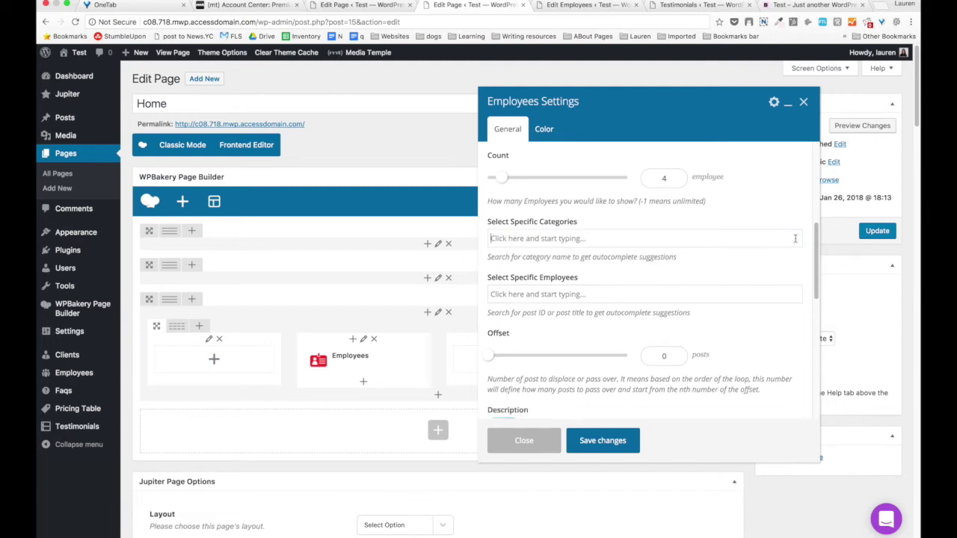
left_click(602, 293)
type("joh")
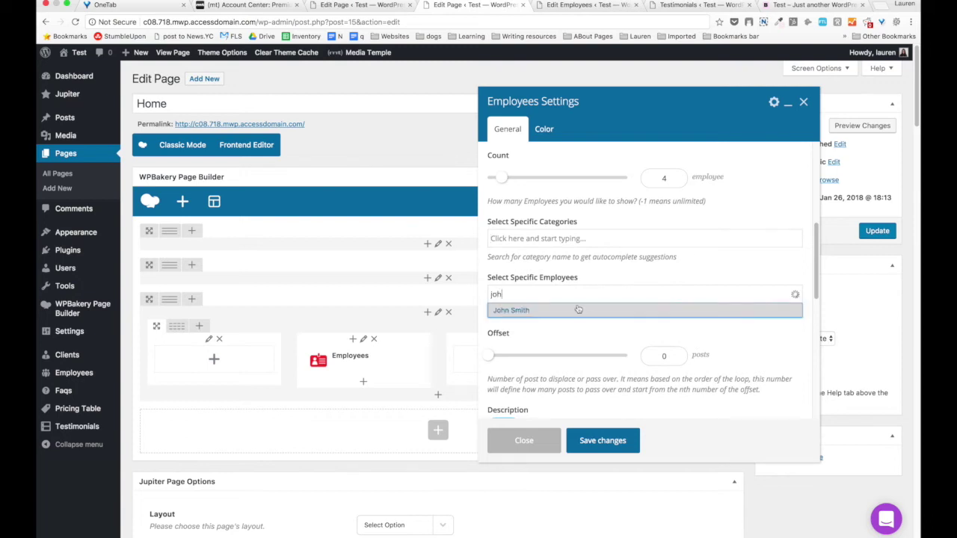
left_click(577, 307)
Keep the employee description shown and sorting by Date in descending order.
scroll(584, 360, "down", 5)
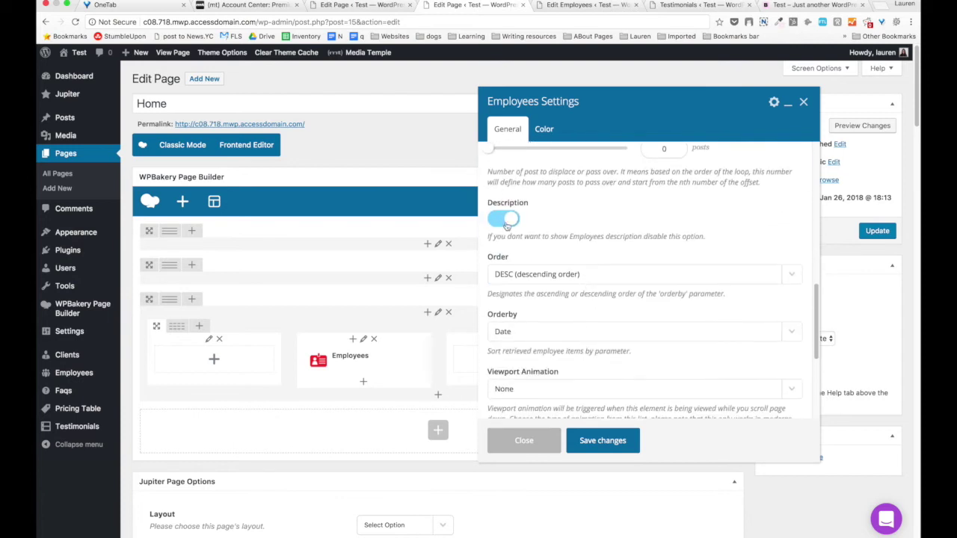
left_click(506, 223)
left_click(506, 223)
scroll(503, 301, "down", 3)
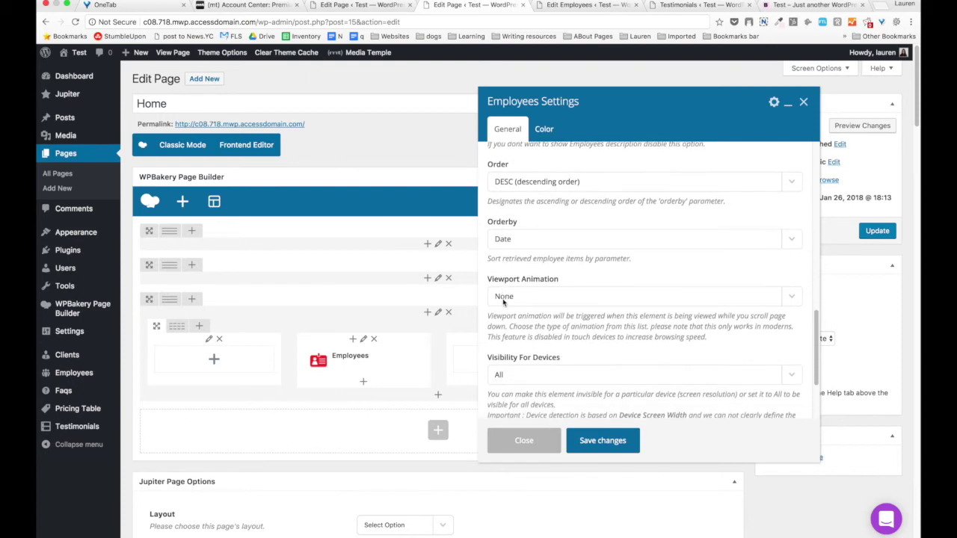
left_click(526, 185)
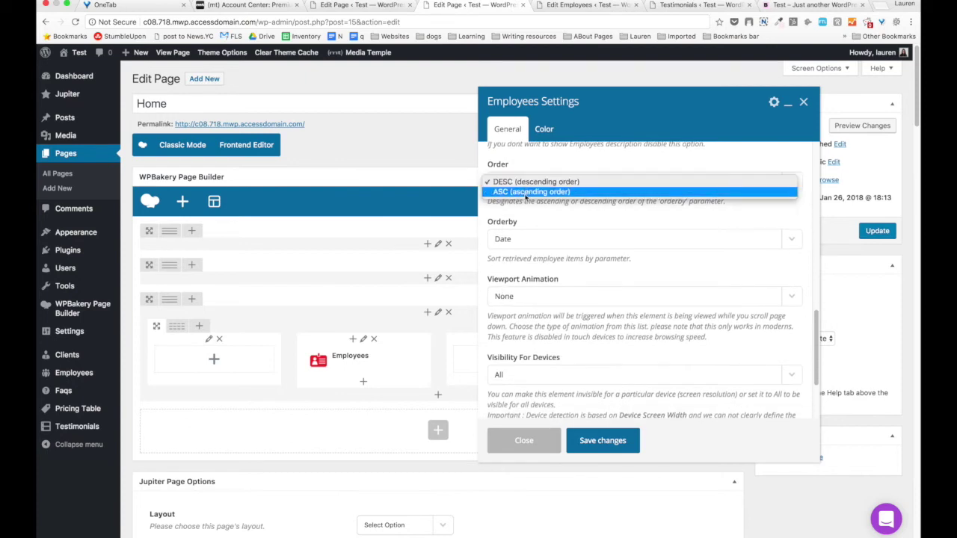
left_click(535, 221)
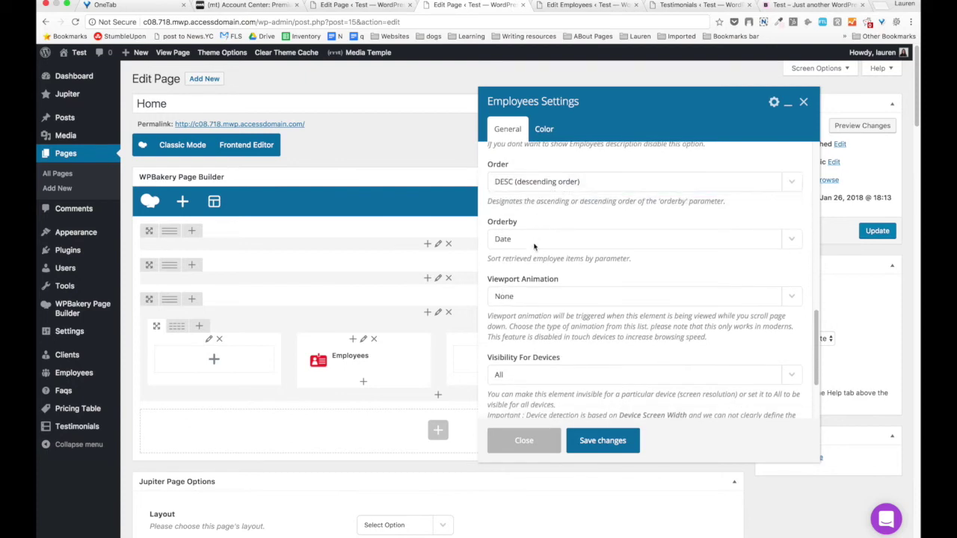
left_click(534, 241)
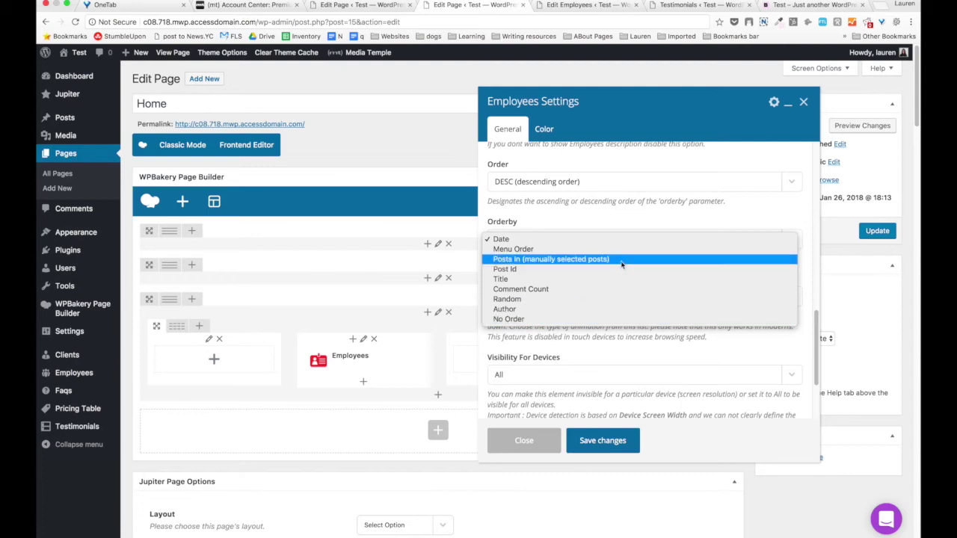
left_click(612, 340)
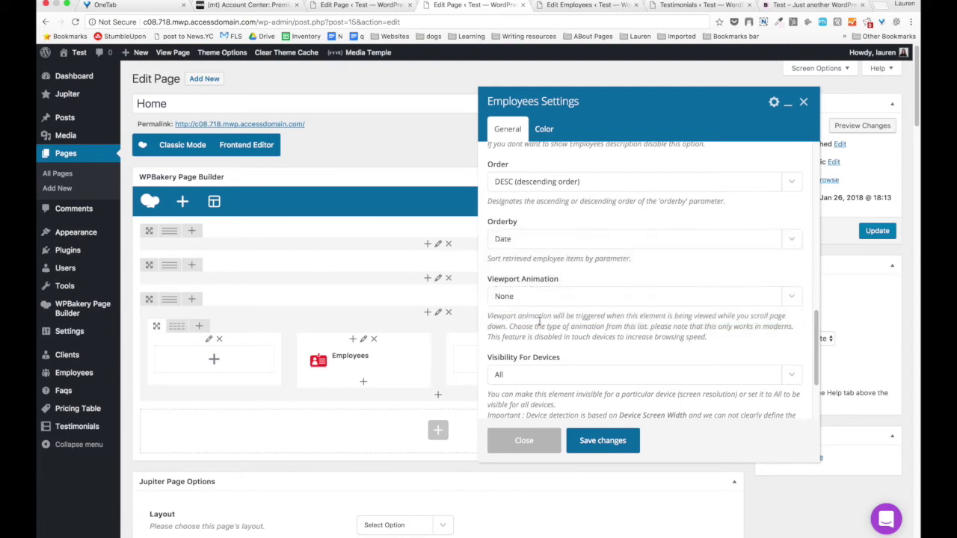
scroll(539, 320, "down", 5)
left_click(546, 130)
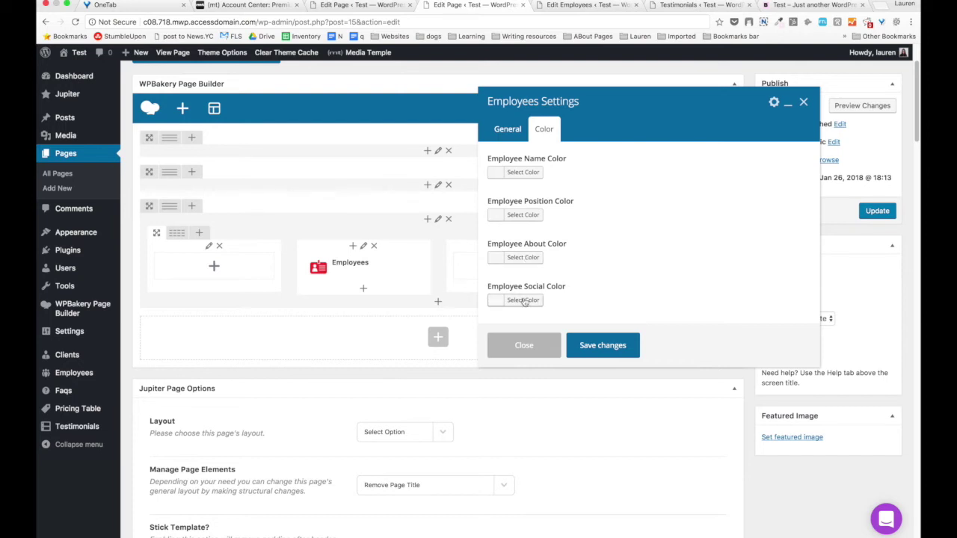
Set Employee Name and Position colours to black #000000.
left_click(523, 173)
left_click(498, 295)
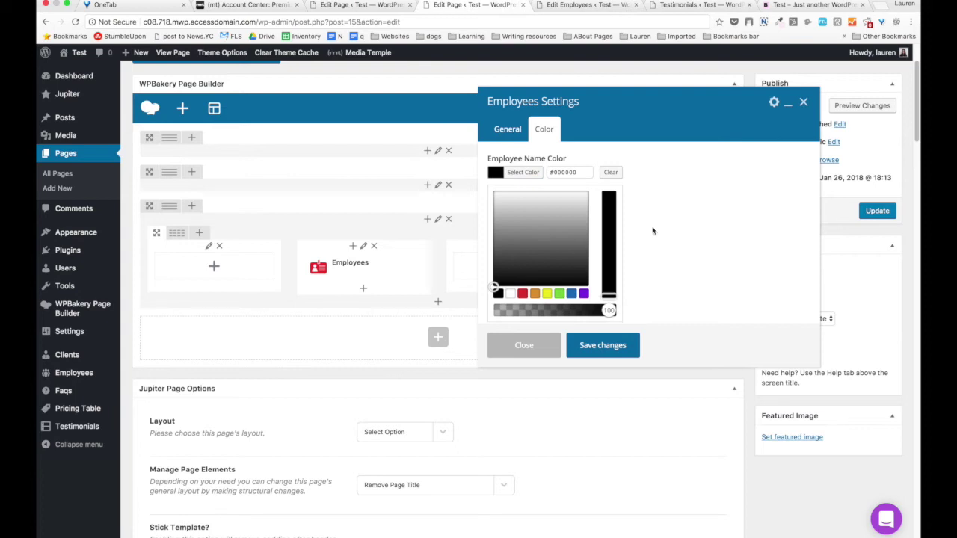
left_click(631, 181)
left_click(523, 214)
left_click(545, 281)
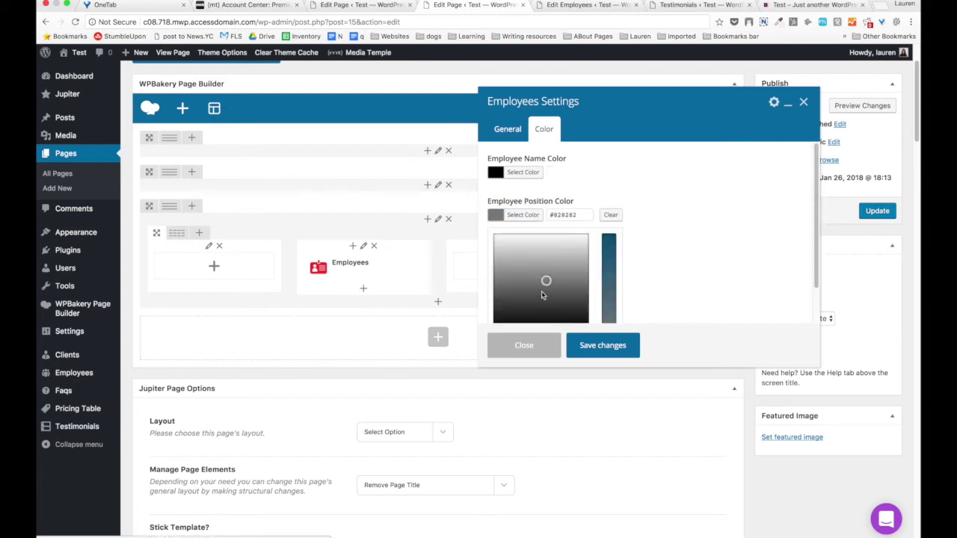
left_click(512, 314)
left_click(634, 227)
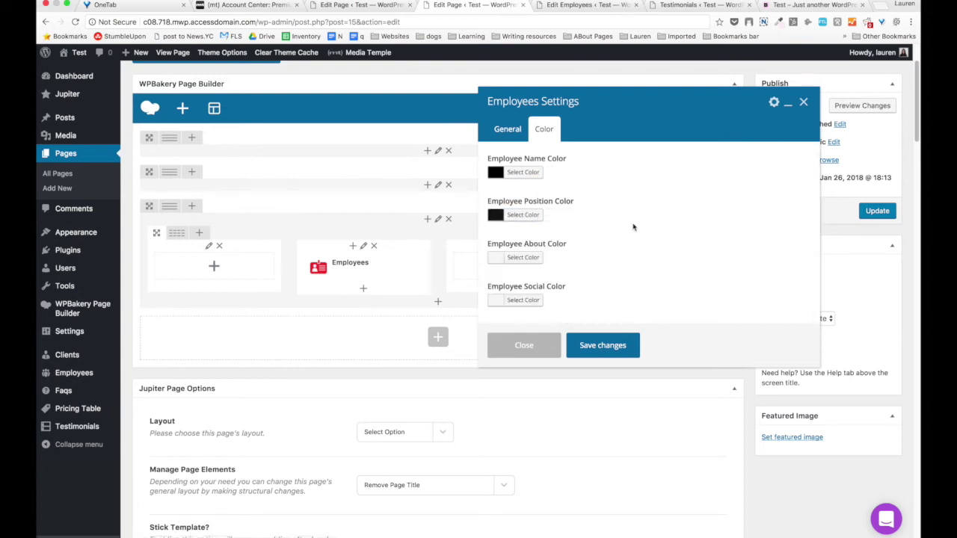
Set About and Social colours to black #000000 and save the Employees settings.
left_click(518, 257)
scroll(504, 310, "down", 5)
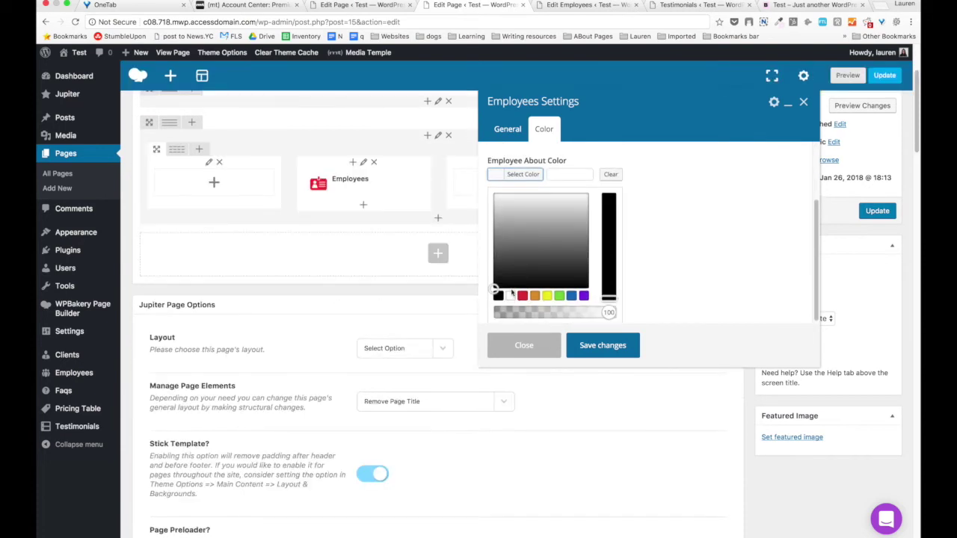
left_click(498, 296)
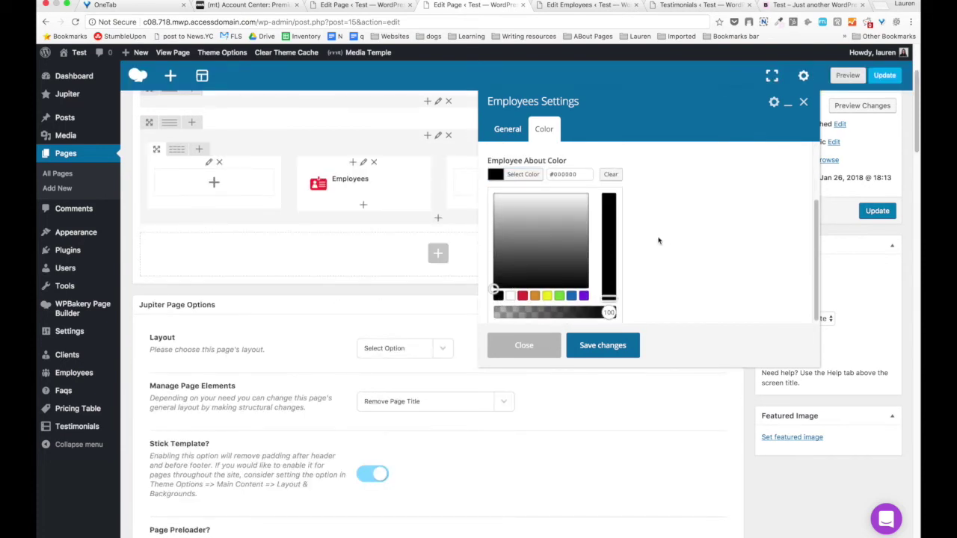
left_click(660, 240)
left_click(522, 299)
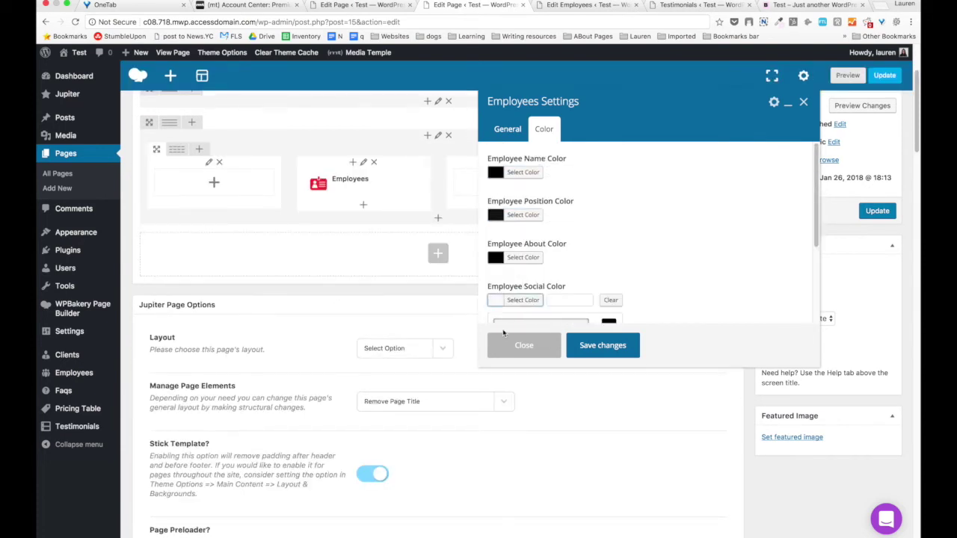
scroll(527, 305, "down", 5)
left_click(498, 294)
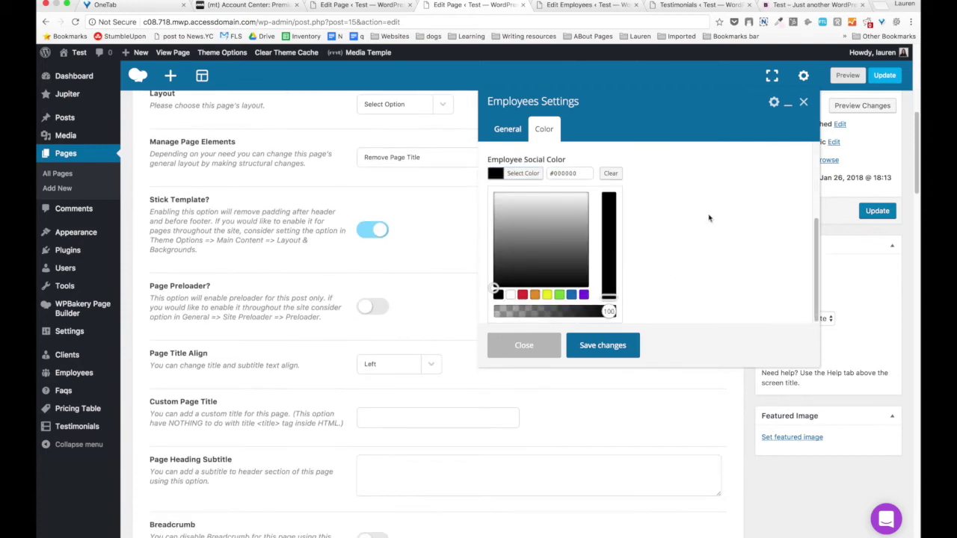
left_click(592, 284)
left_click(602, 345)
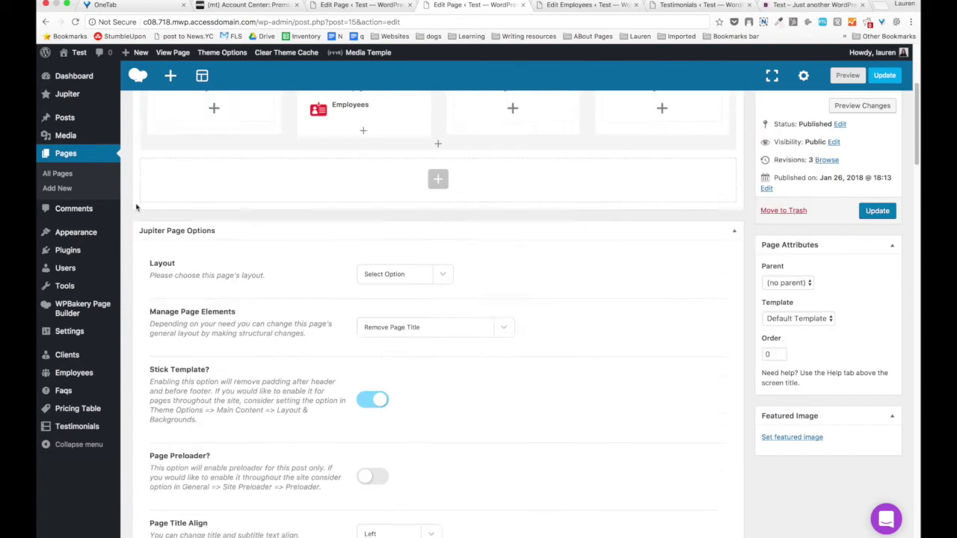
scroll(150, 209, "up", 5)
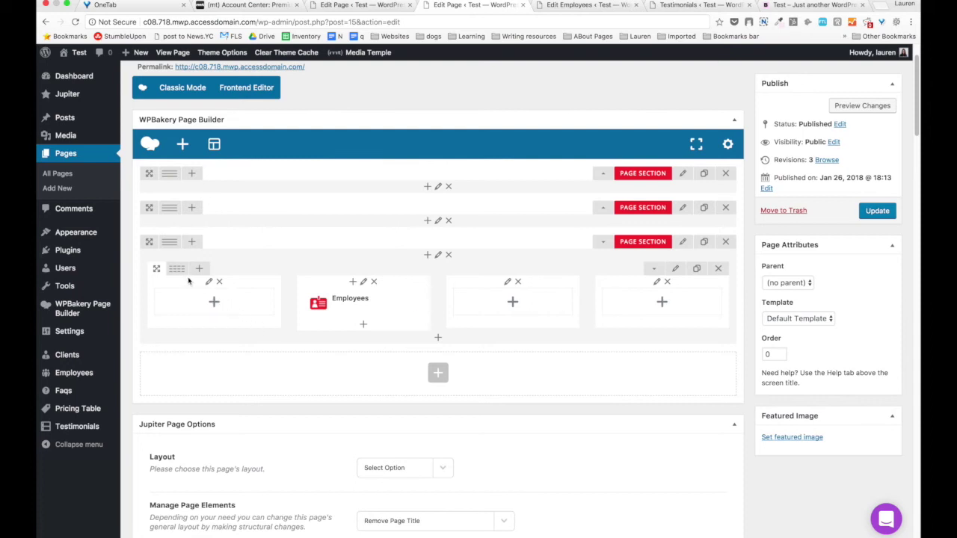
Switch the Employees row to a single 1/1 column and preview the page down to the employee card.
left_click(180, 270)
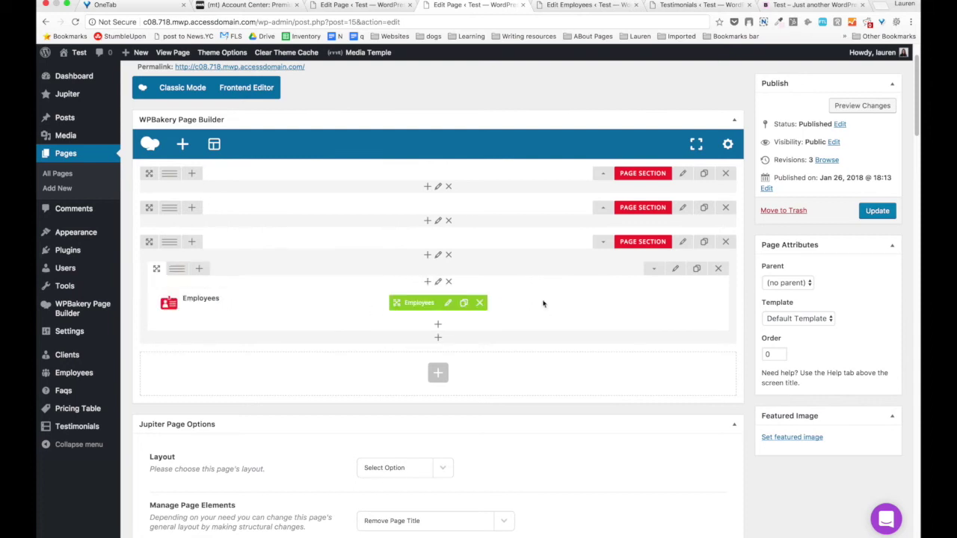
left_click(862, 105)
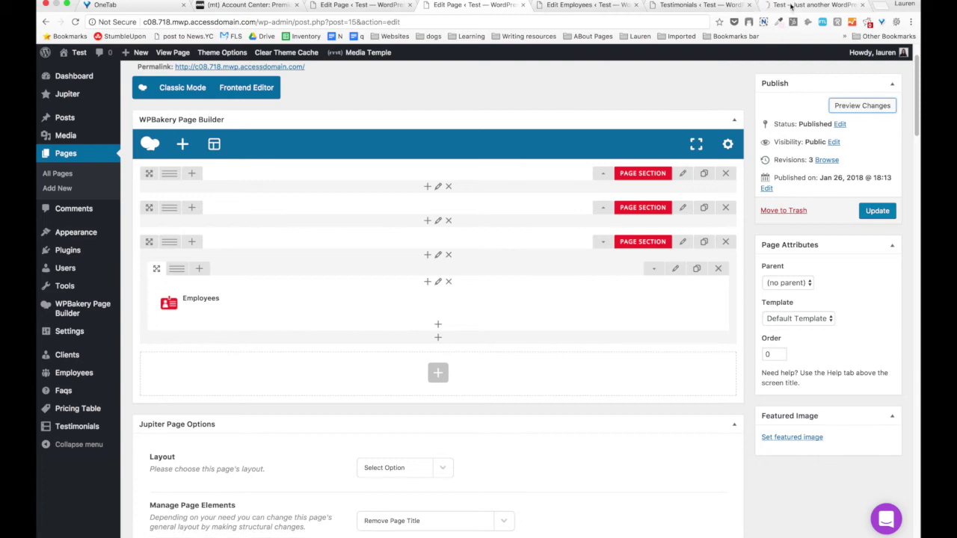
scroll(343, 291, "down", 15)
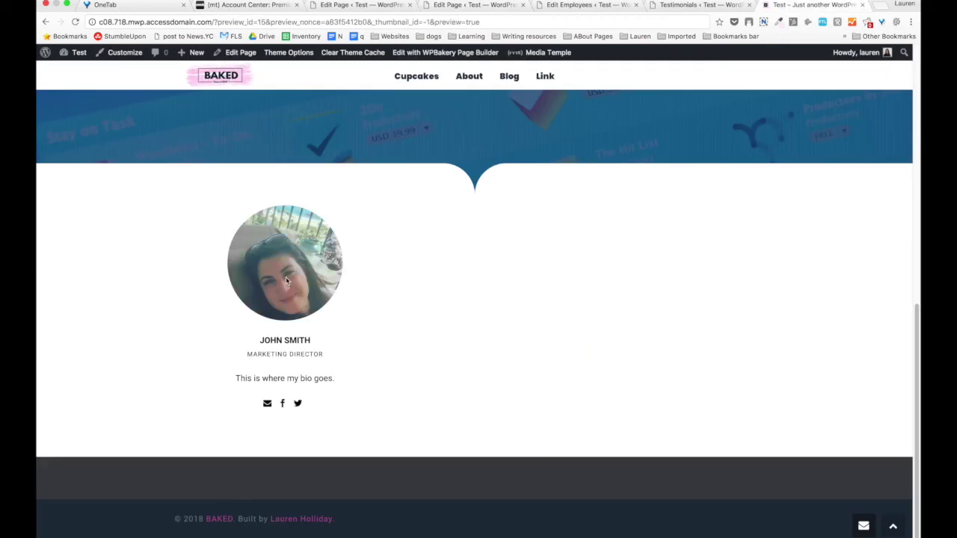
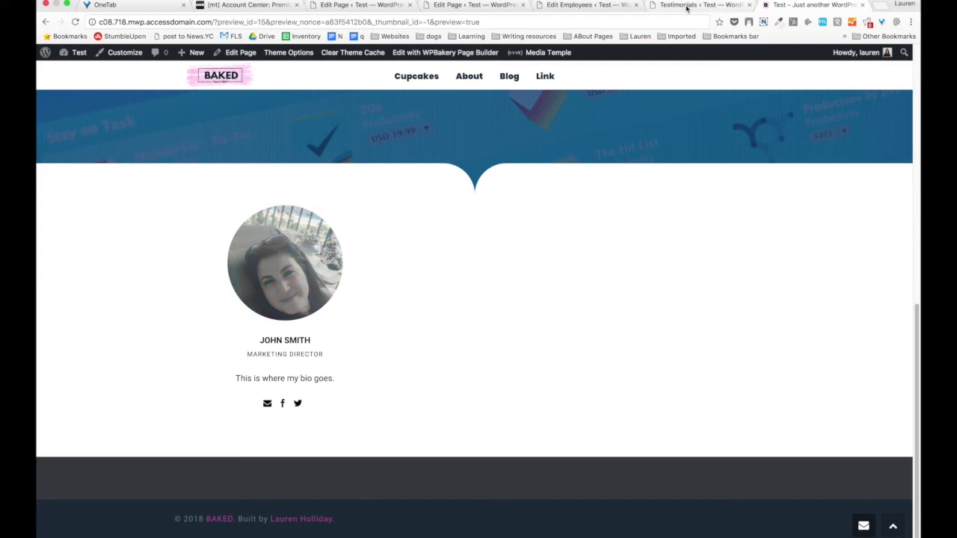
Start a new testimonial from the site's Testimonials list.
left_click(686, 8)
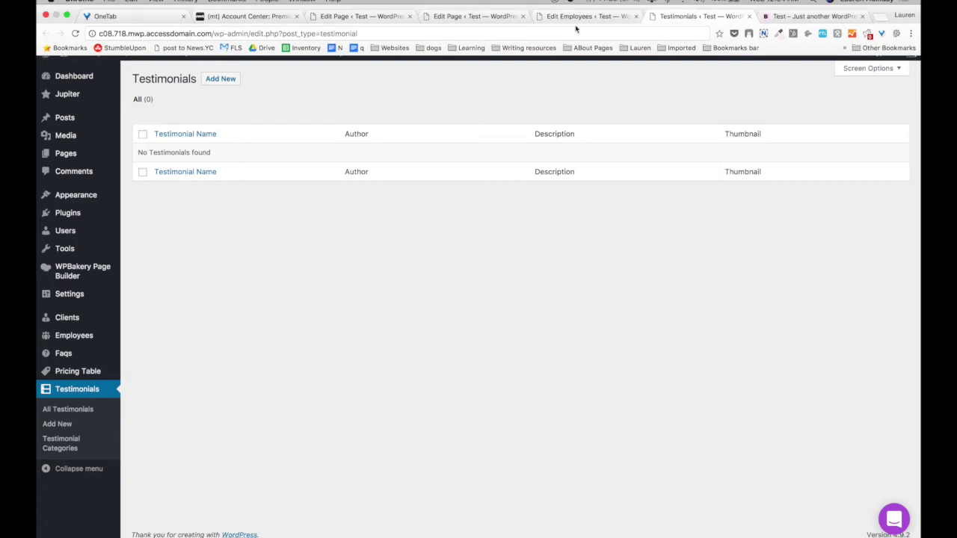
left_click(579, 15)
left_click(634, 6)
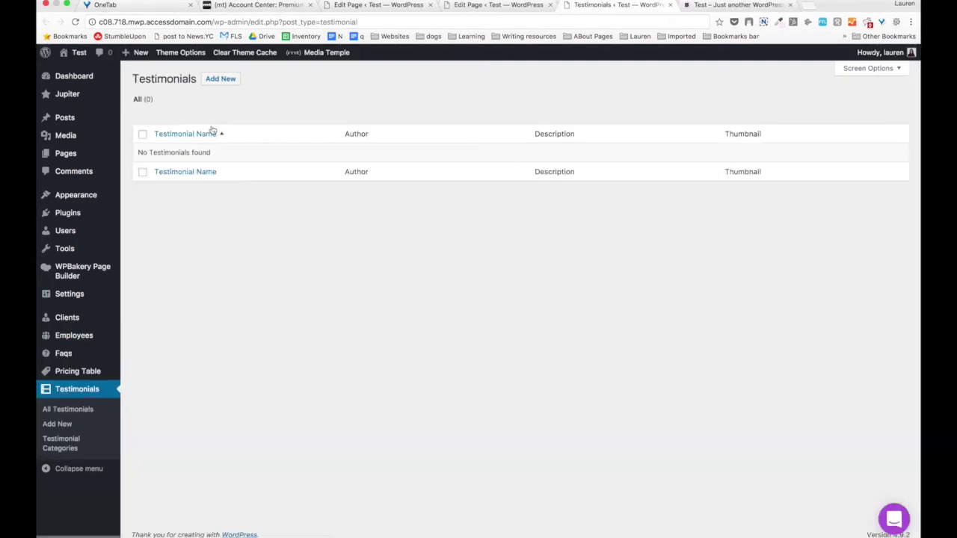
left_click(217, 82)
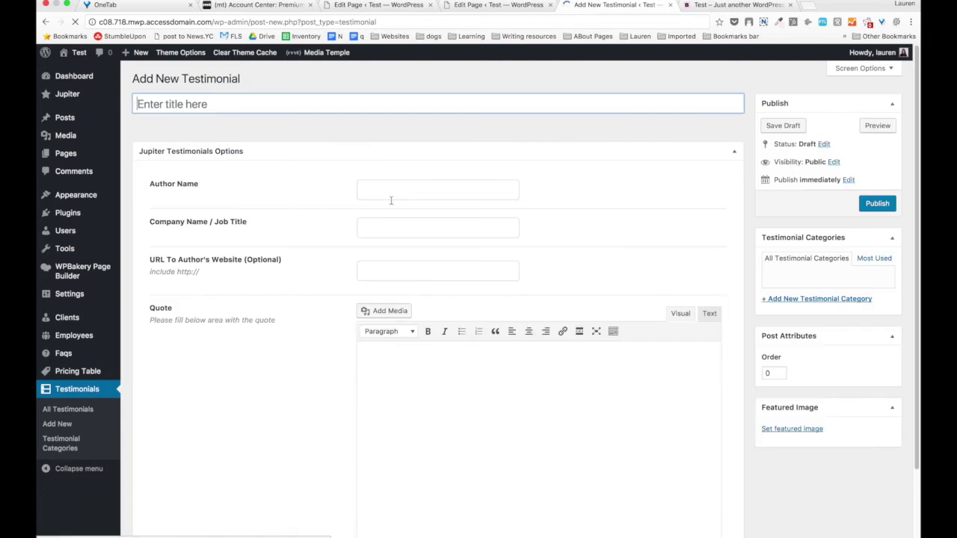
left_click(398, 194)
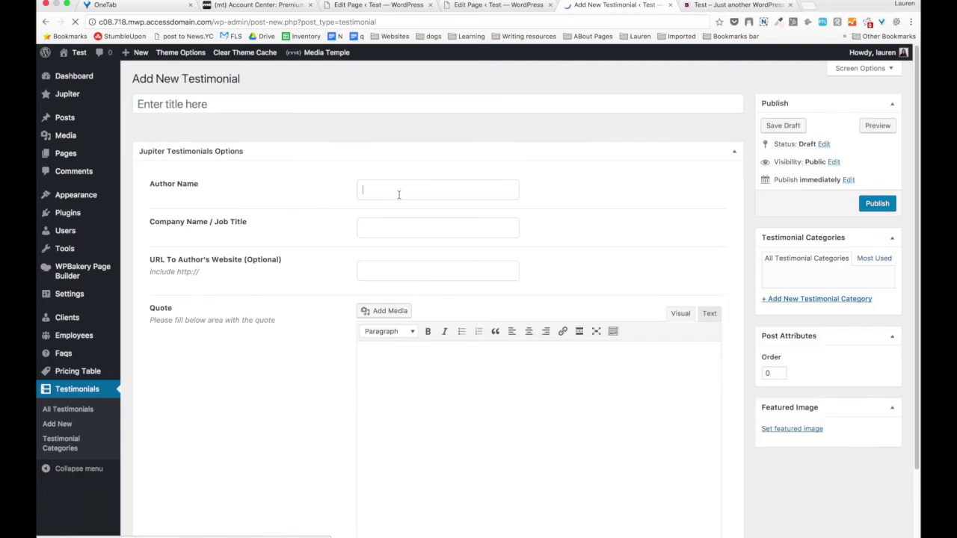
Title the testimonial 'HubSpot', enter the author's name and accept HubSpot as company.
left_click(363, 112)
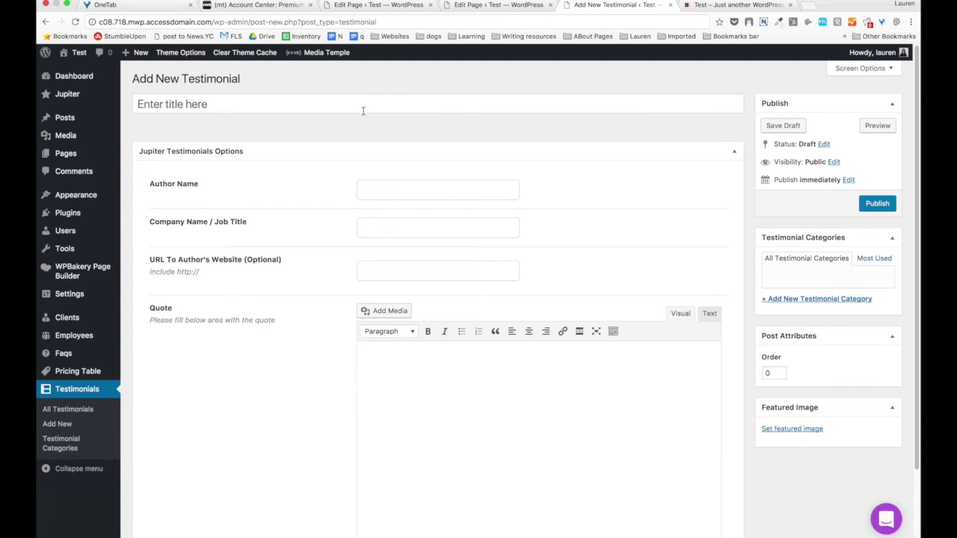
left_click(363, 111)
type("HubSpot")
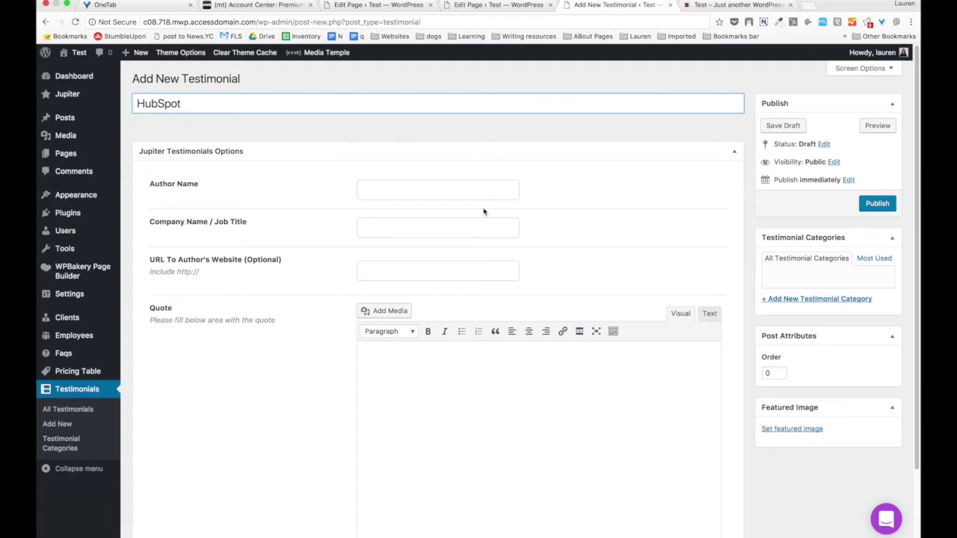
left_click(461, 188)
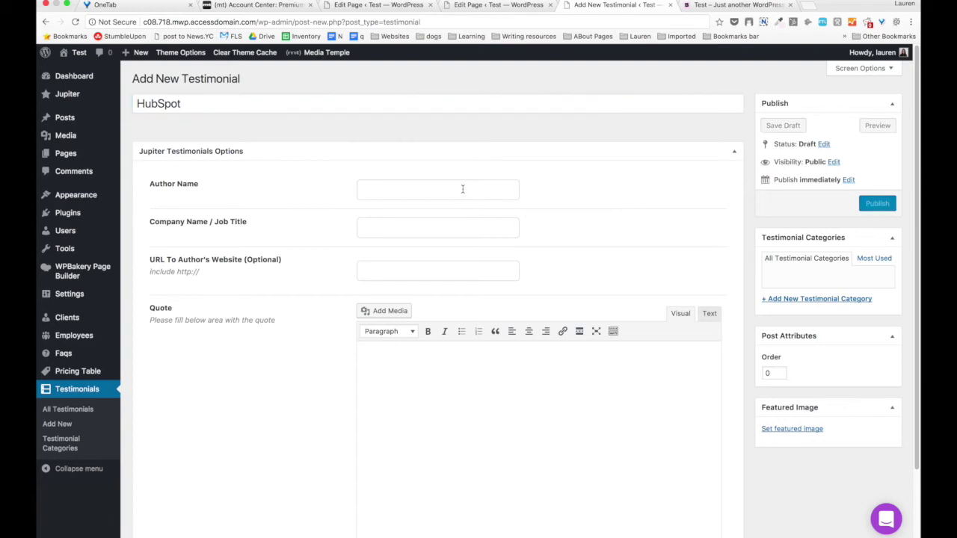
type("Jameds")
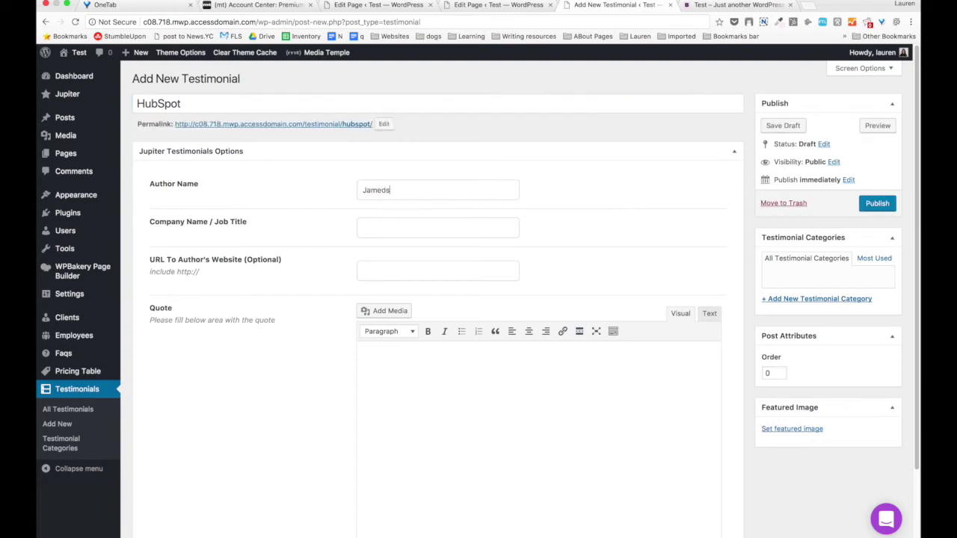
type("H")
key("Down")
key("Return")
left_click(363, 228)
type("Marketing Director")
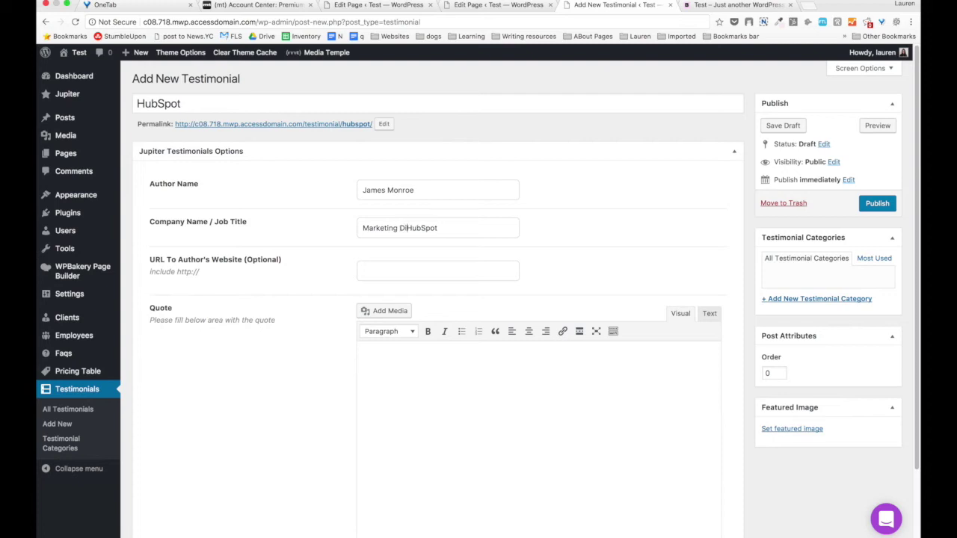
type(",")
left_click(362, 271)
type("http://hubspot.com")
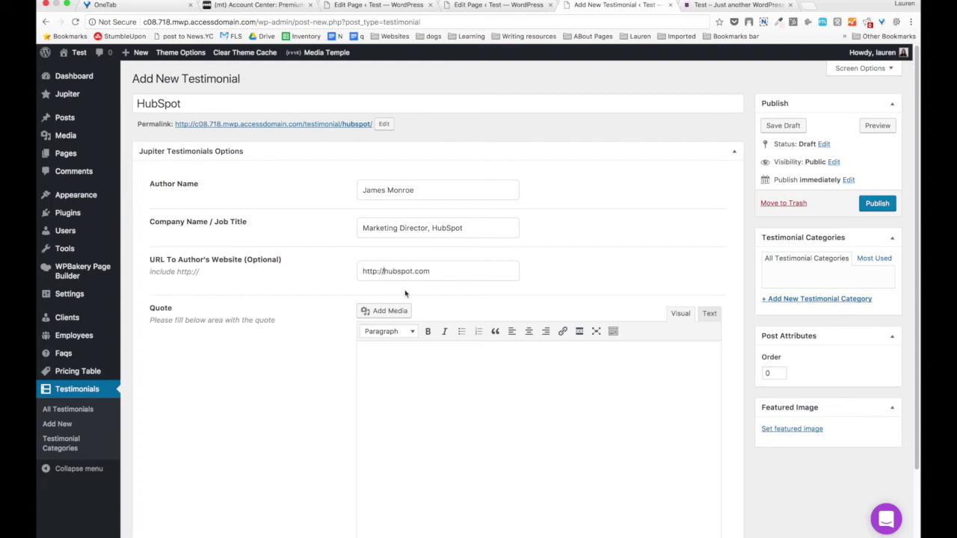
scroll(415, 366, "down", 1)
left_click(415, 365)
scroll(415, 362, "down", 3)
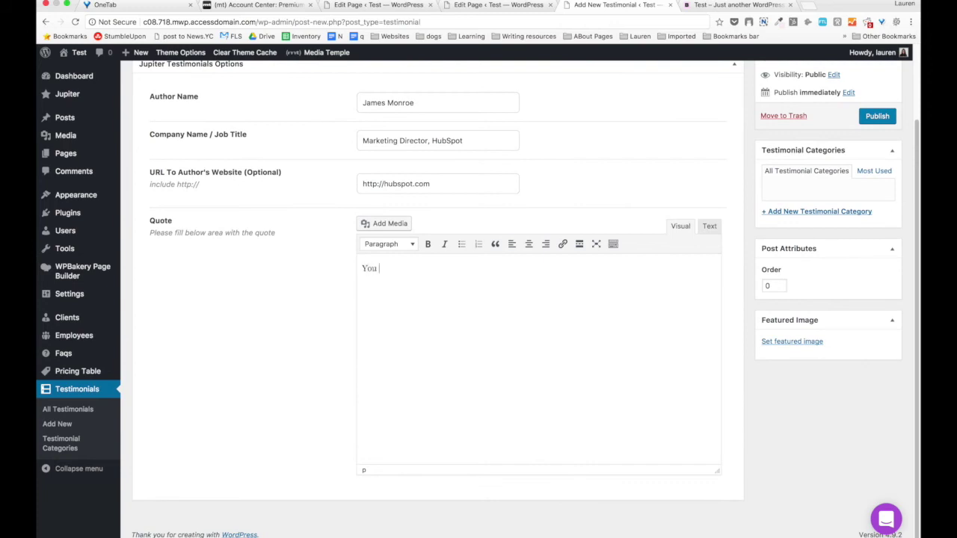
type("You are so fucki")
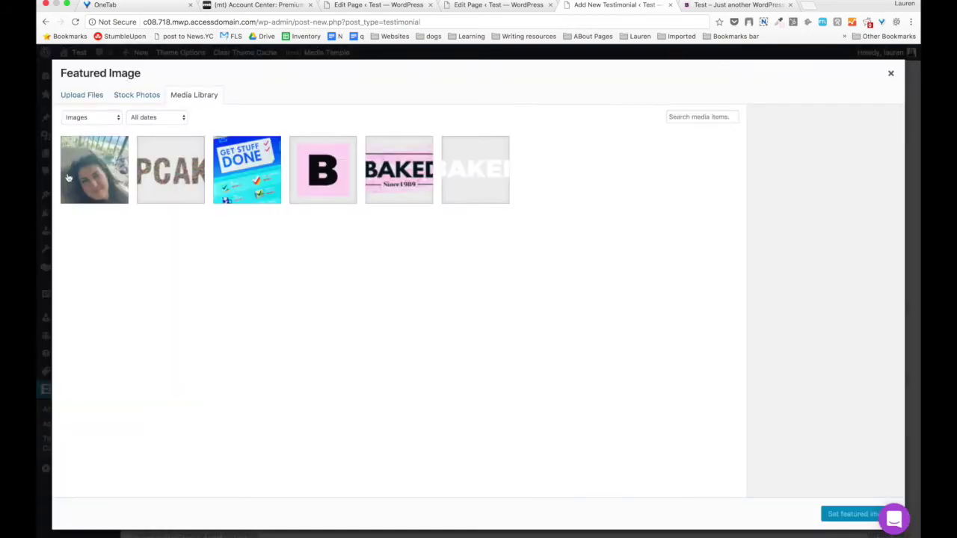
Set the portrait photo as featured image and publish the testimonial.
left_click(69, 178)
left_click(852, 513)
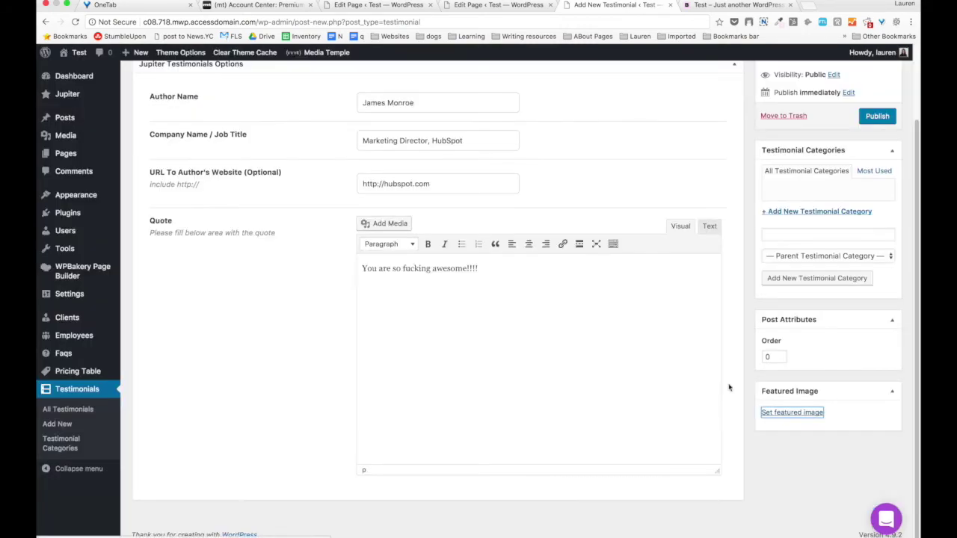
scroll(711, 327, "up", 5)
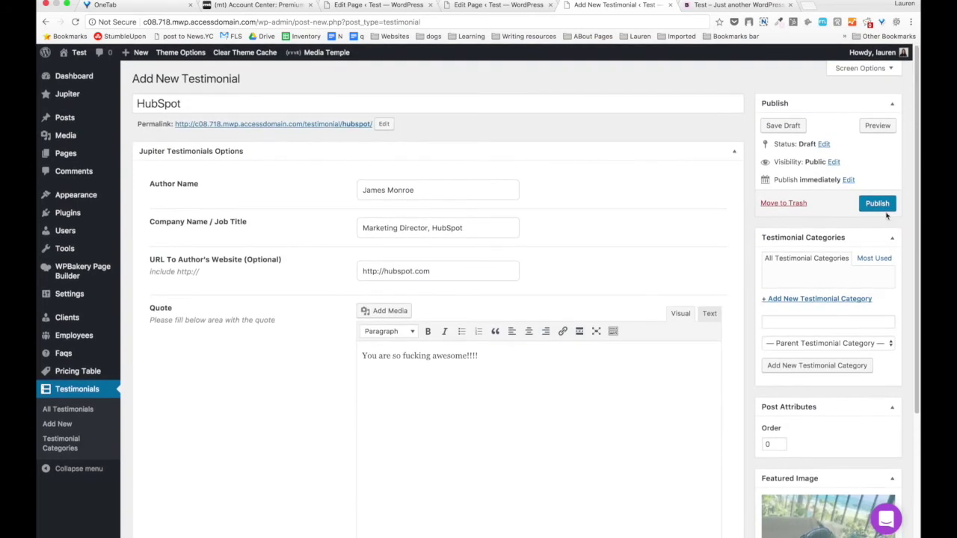
left_click(877, 202)
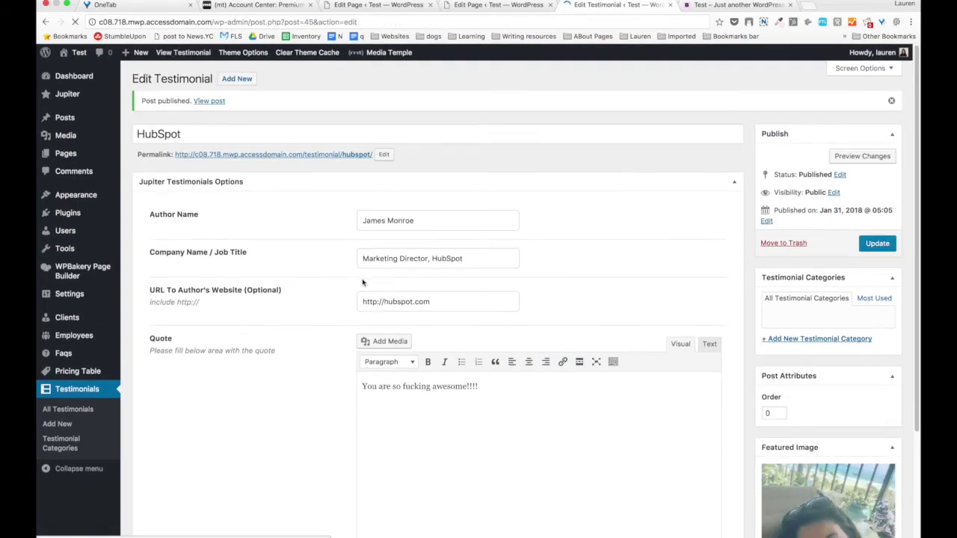
Add a Testimonials element below the Employees element on the page.
left_click(506, 9)
scroll(408, 231, "down", 3)
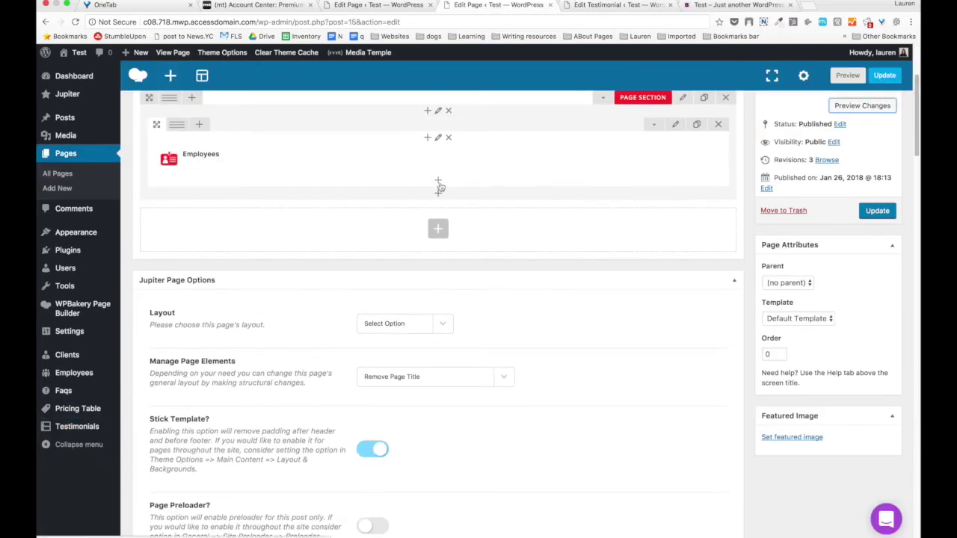
left_click(439, 184)
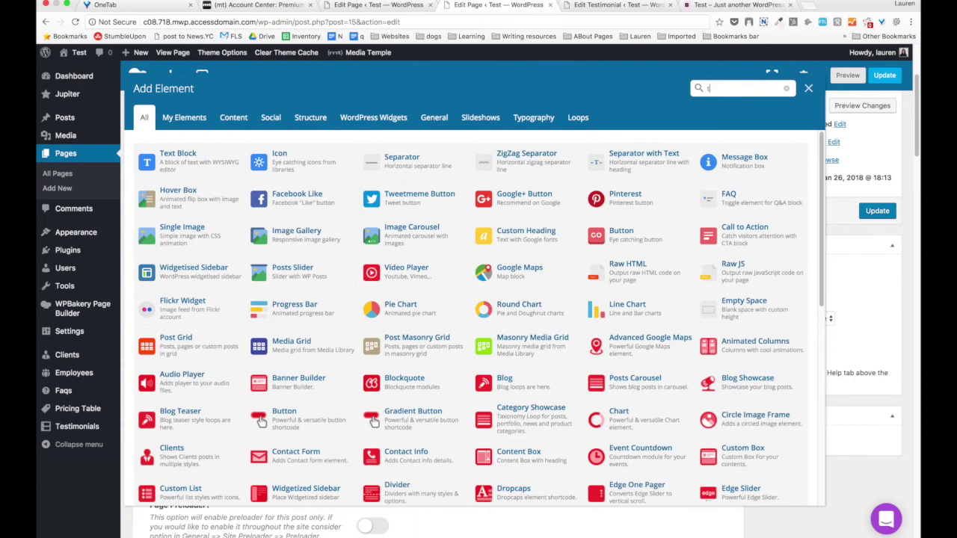
type("testim")
left_click(201, 159)
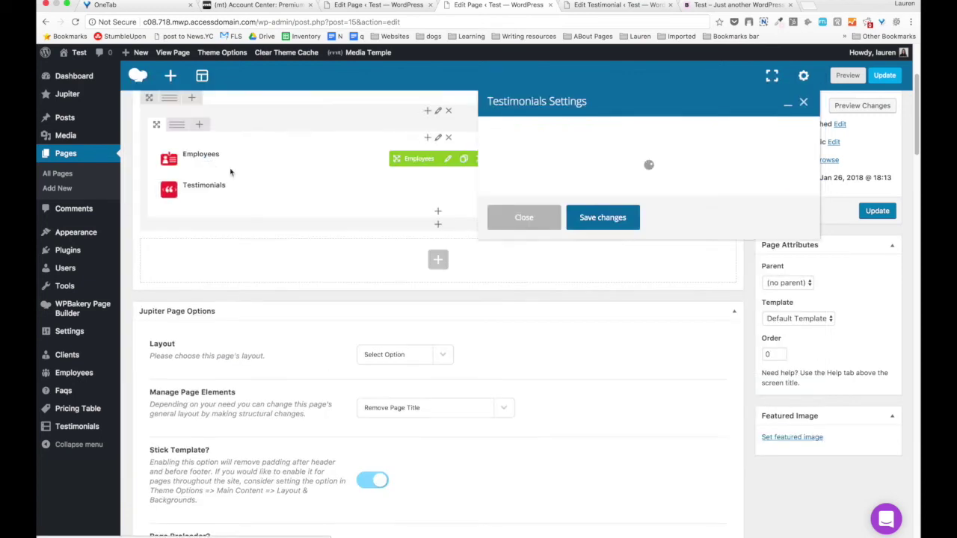
Set the Testimonials style to Modern, displayed in 1 column.
left_click(562, 196)
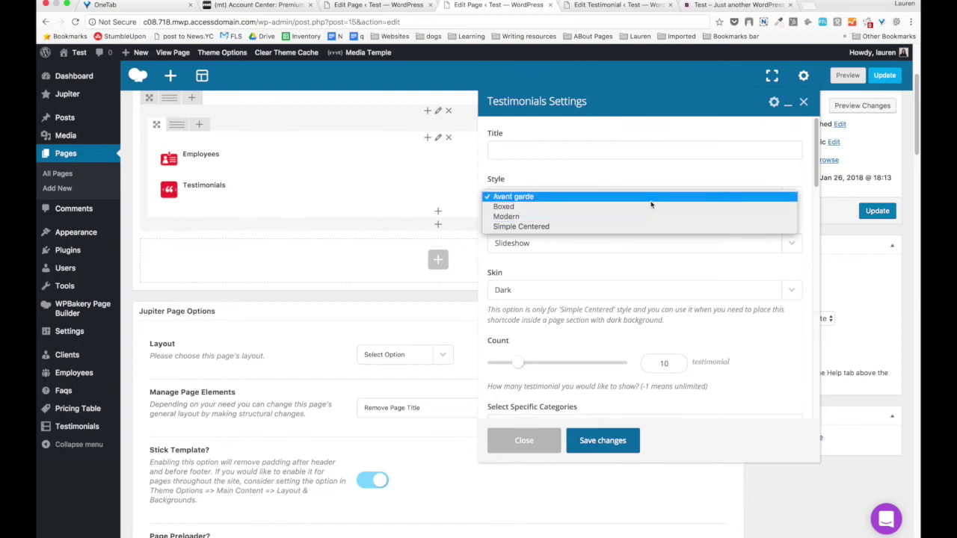
left_click(594, 216)
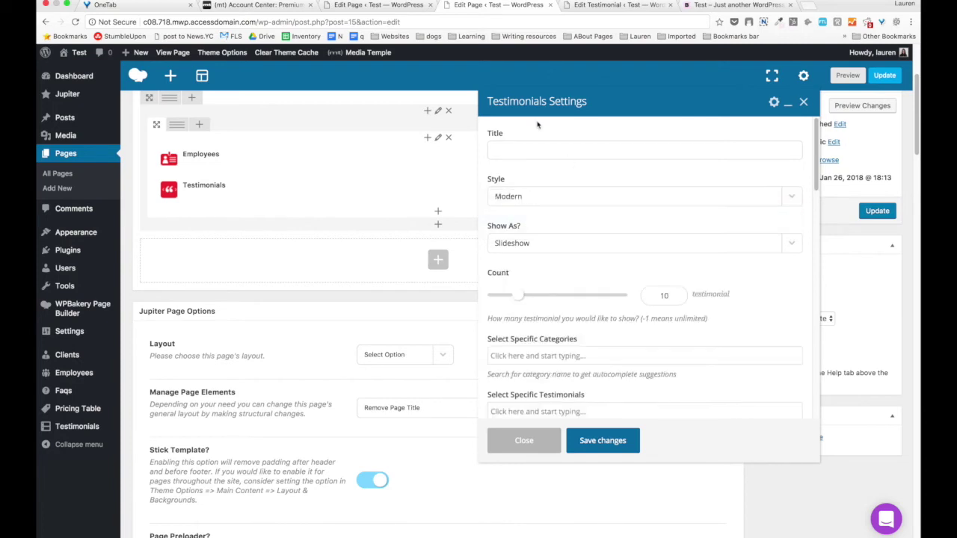
scroll(539, 180, "down", 3)
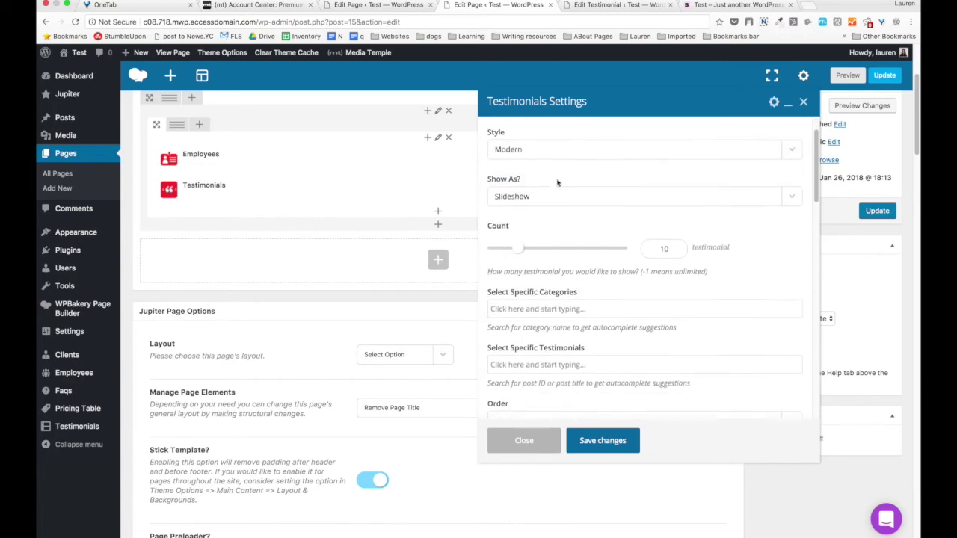
left_click(560, 186)
left_click(552, 197)
scroll(546, 194, "down", 1)
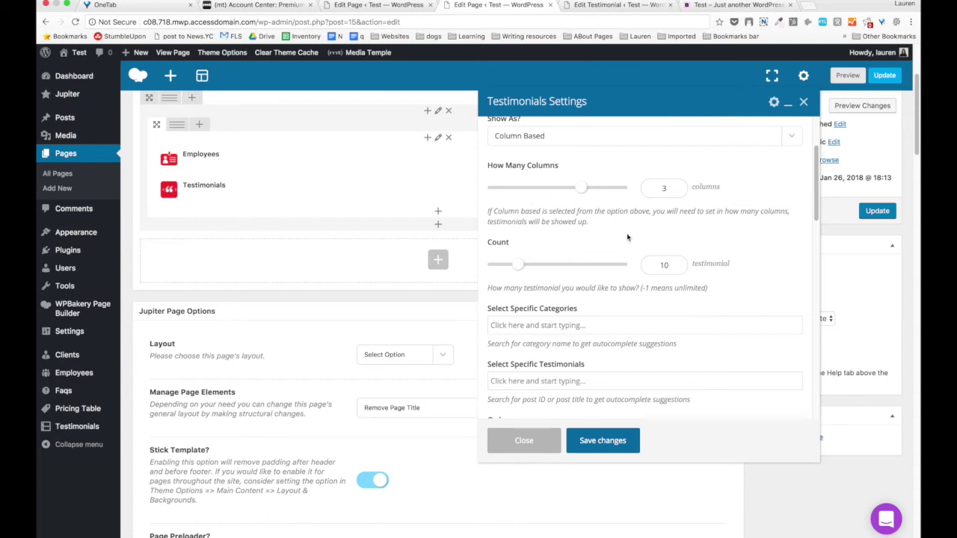
left_click(518, 189)
Set the testimonial count to -1 (unlimited) and clear the testimonial search field.
scroll(589, 234, "down", 2)
scroll(589, 234, "down", 1)
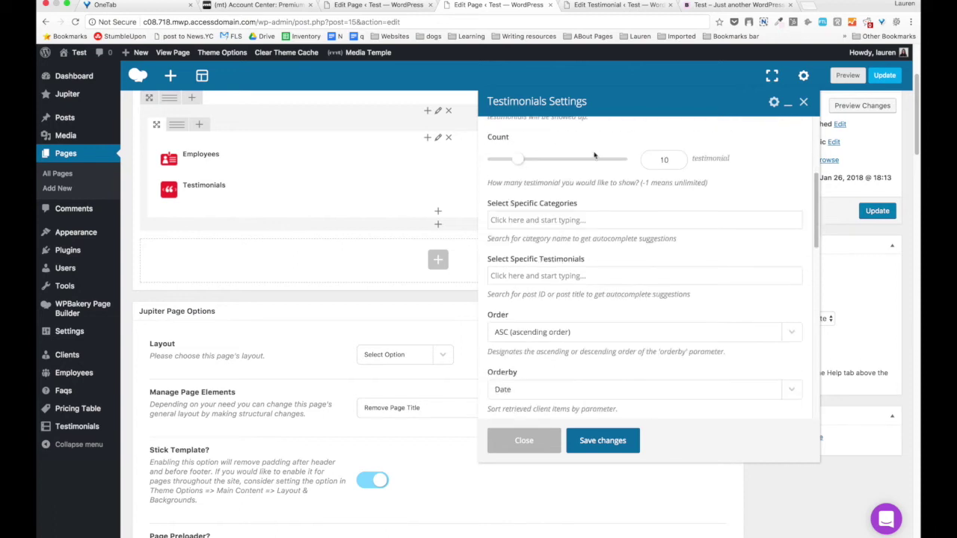
scroll(591, 159, "up", 2)
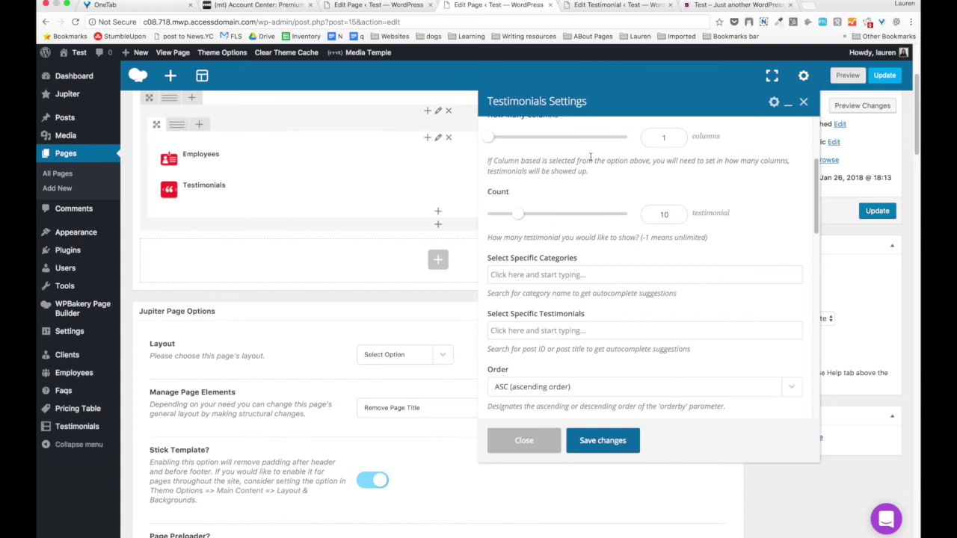
scroll(591, 157, "up", 1)
left_click_drag(514, 218, 482, 222)
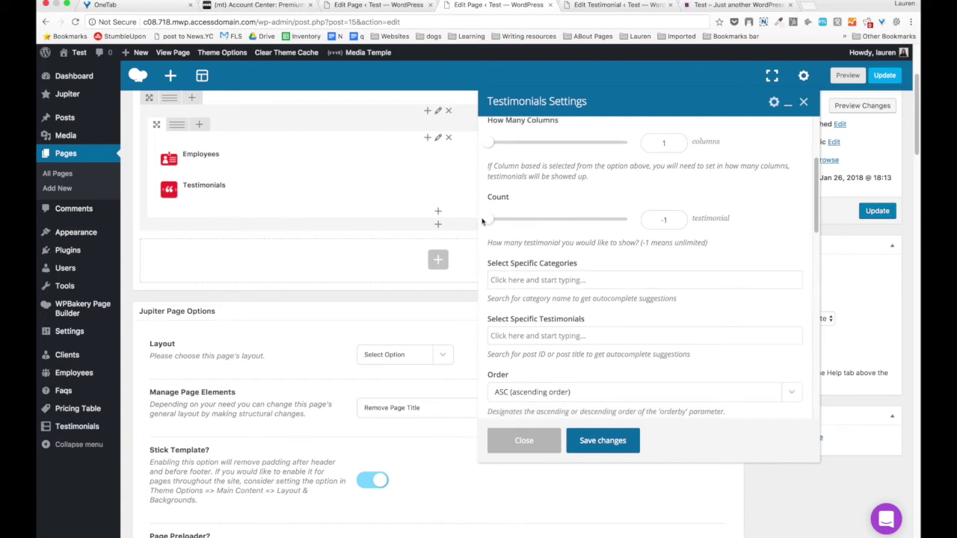
double_click(668, 219)
scroll(565, 279, "down", 3)
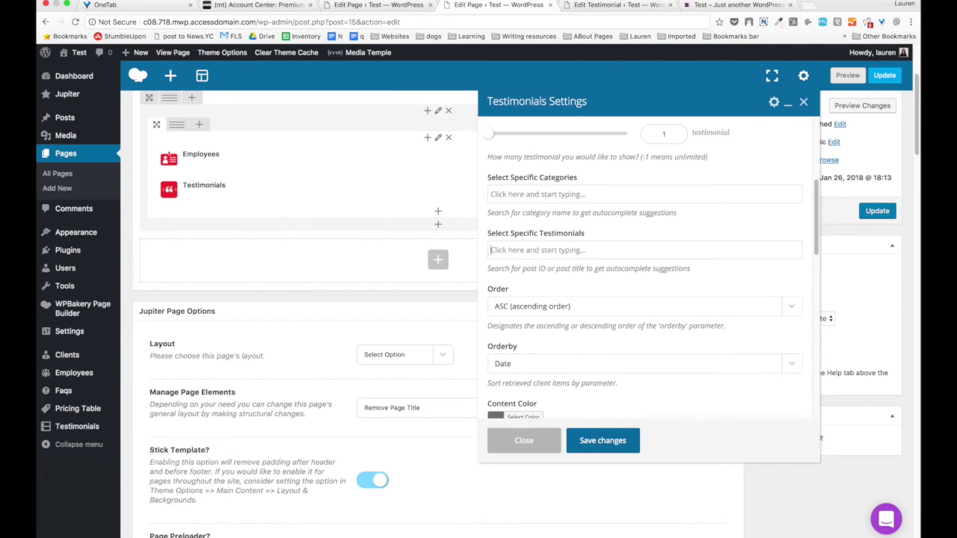
type("mon")
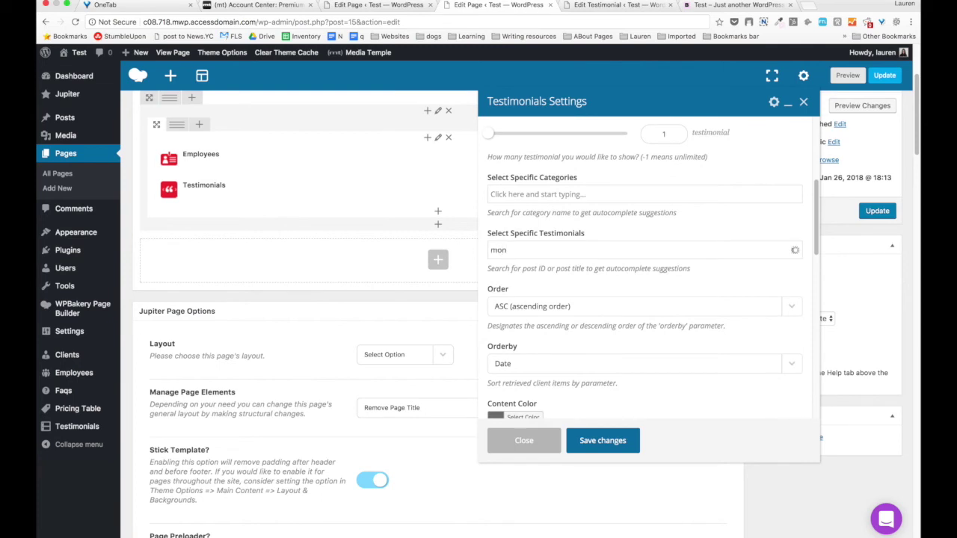
key("BackSpace")
key("BackSpace")
key("BackSpace")
type("ja")
key("BackSpace")
type("j")
key("BackSpace")
Keep Text Transform on Default and save the Testimonials settings.
scroll(586, 311, "down", 5)
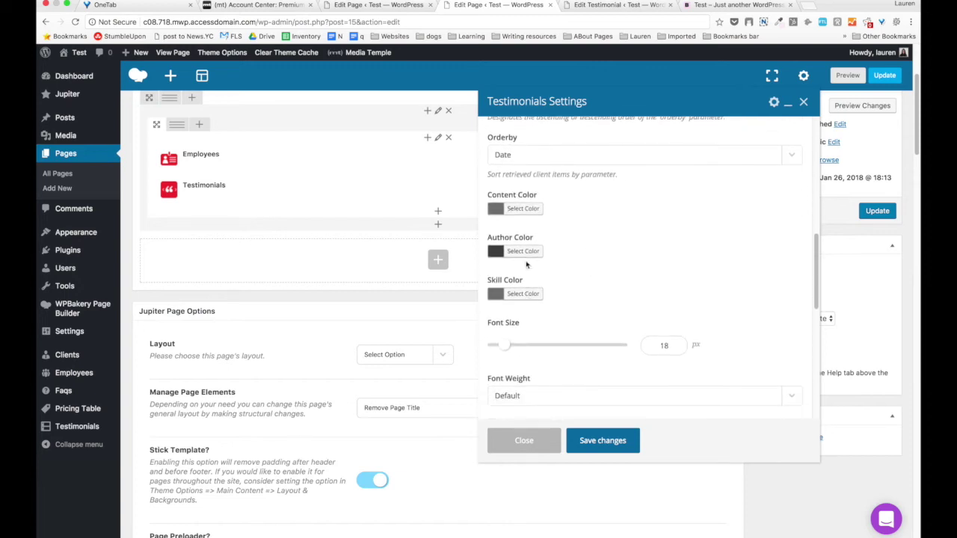
scroll(529, 215, "down", 3)
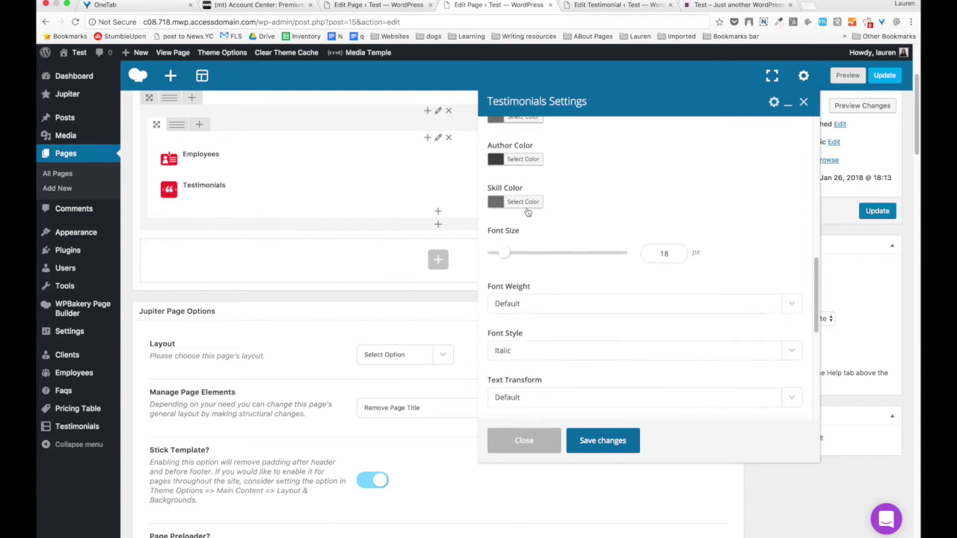
scroll(558, 258, "down", 3)
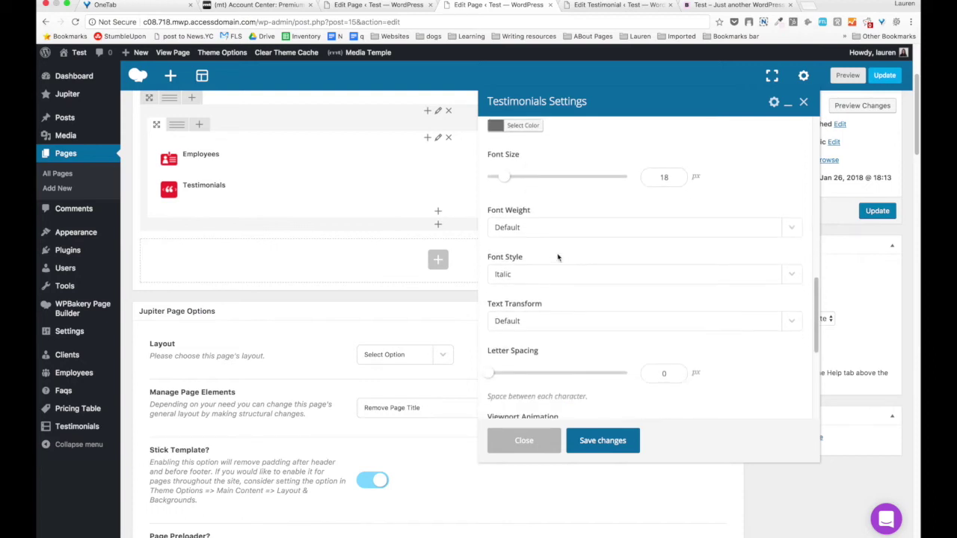
scroll(558, 258, "down", 1)
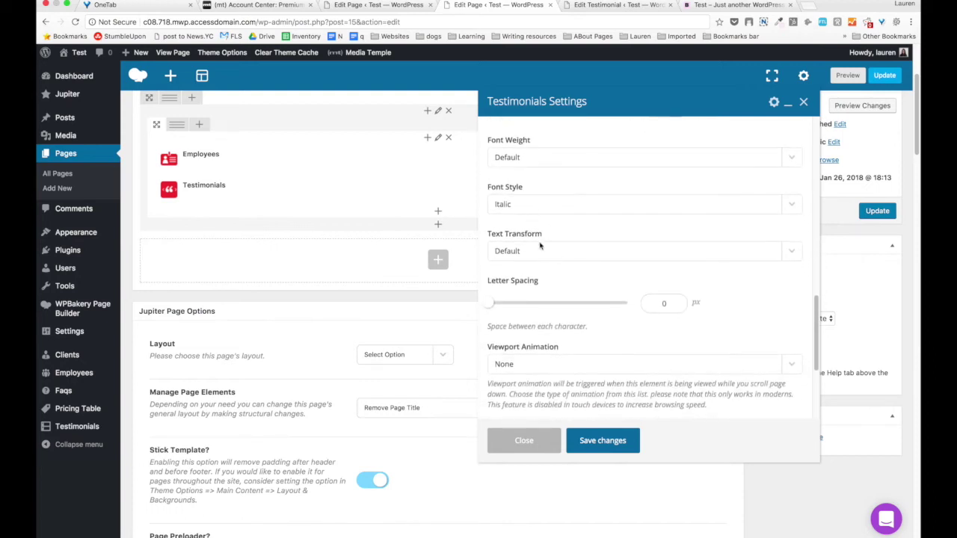
scroll(539, 246, "down", 1)
left_click(550, 214)
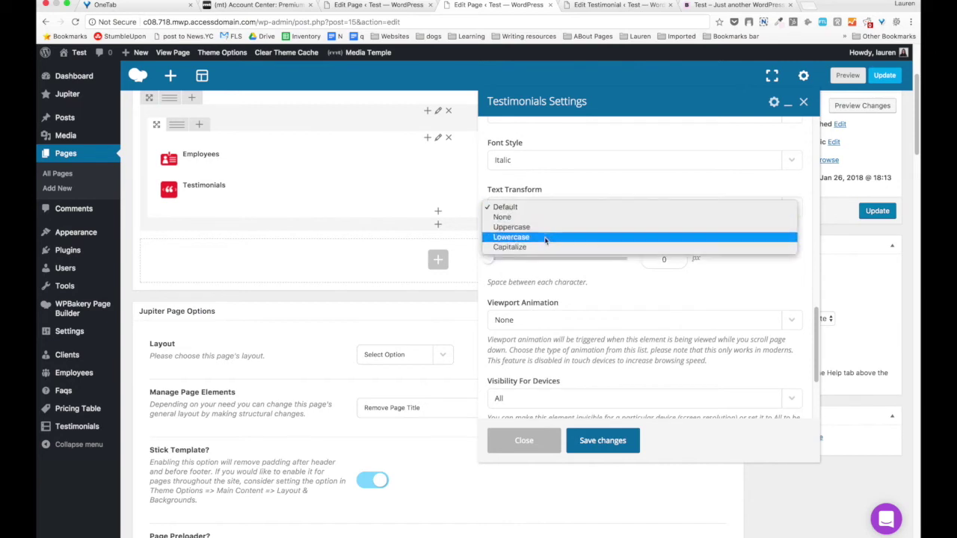
left_click(571, 184)
scroll(557, 245, "down", 3)
scroll(554, 241, "down", 3)
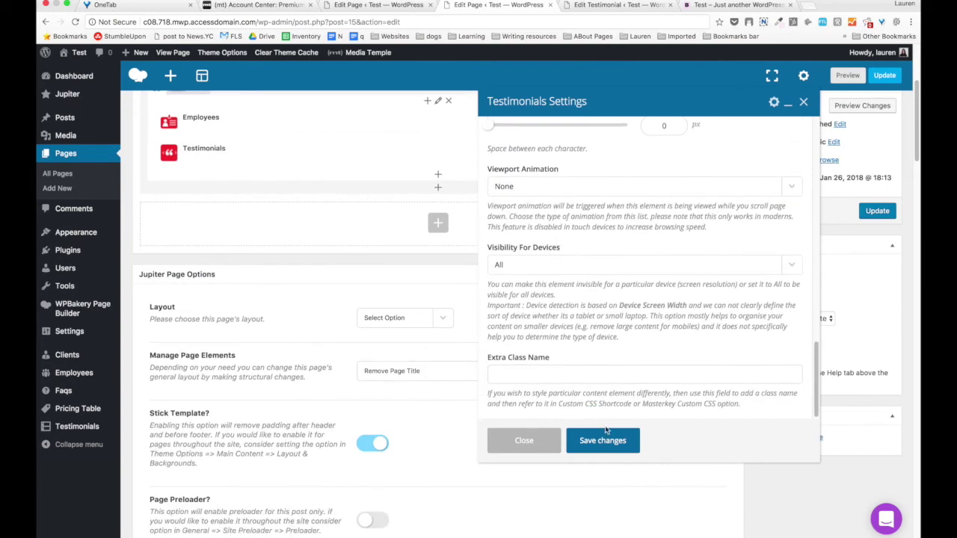
left_click(614, 441)
Preview the page and scroll to the testimonial beneath the team profile.
scroll(338, 248, "up", 5)
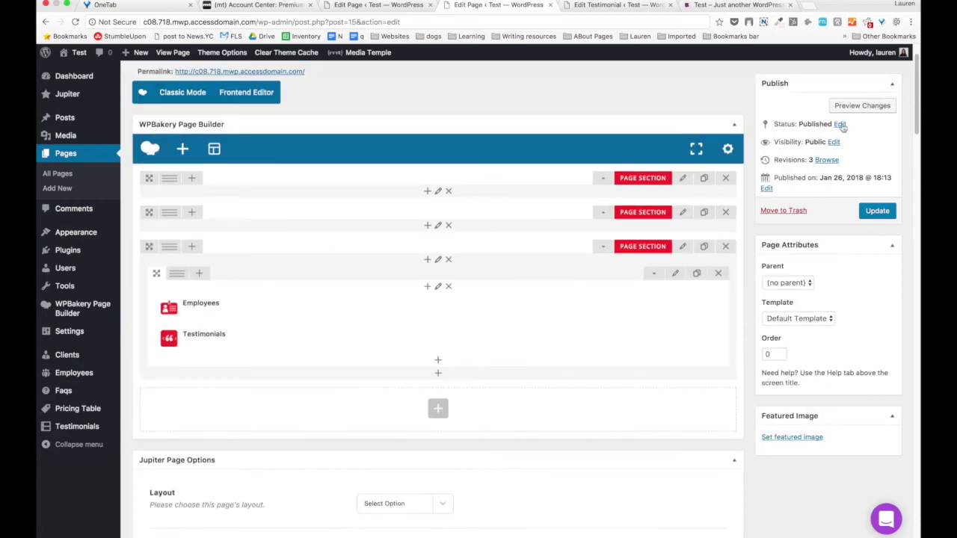
left_click(858, 106)
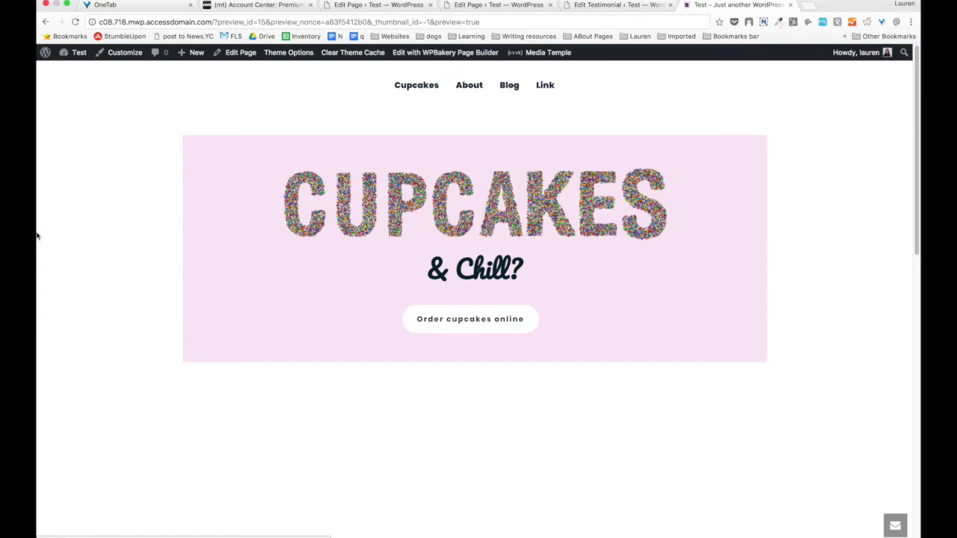
scroll(45, 262, "down", 3)
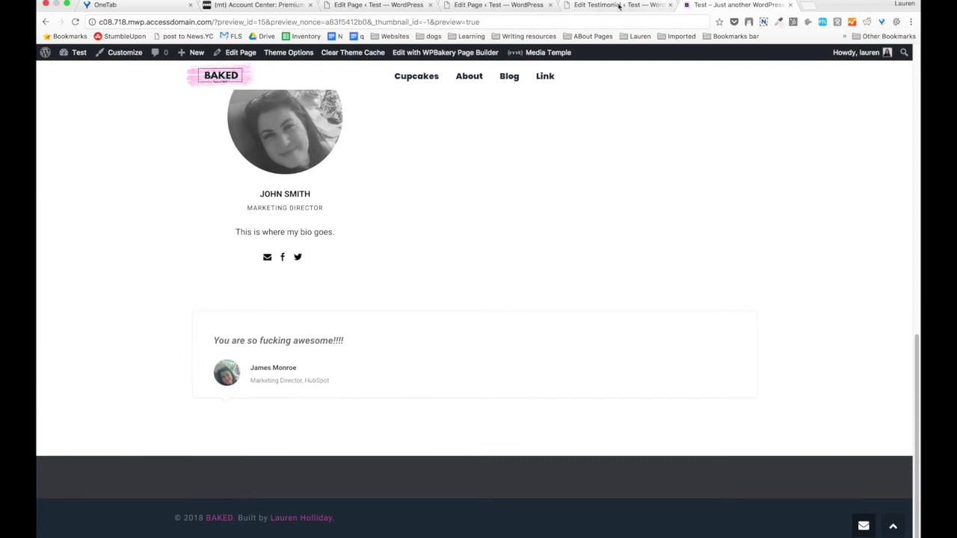
left_click(619, 5)
Split the row into three columns with Testimonials in the middle column.
left_click(490, 5)
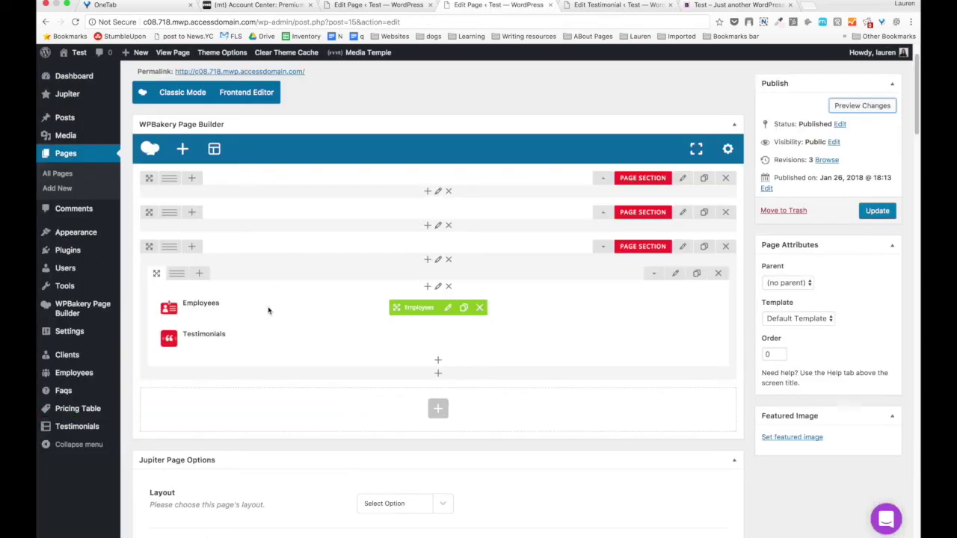
mouse_move(177, 273)
left_click(345, 274)
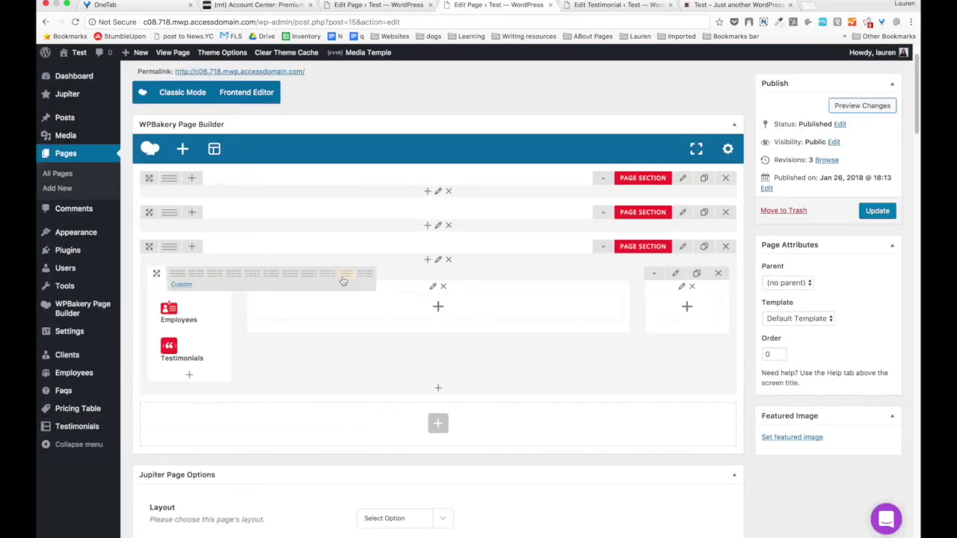
left_click_drag(171, 342, 366, 310)
Duplicate the row, delete Employees from the first row, and preview the page.
left_click(695, 273)
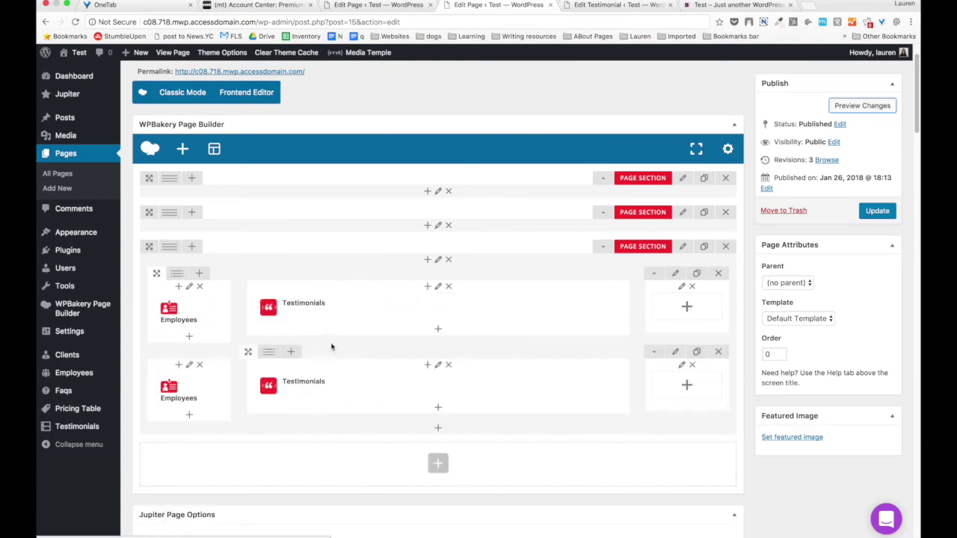
left_click(231, 312)
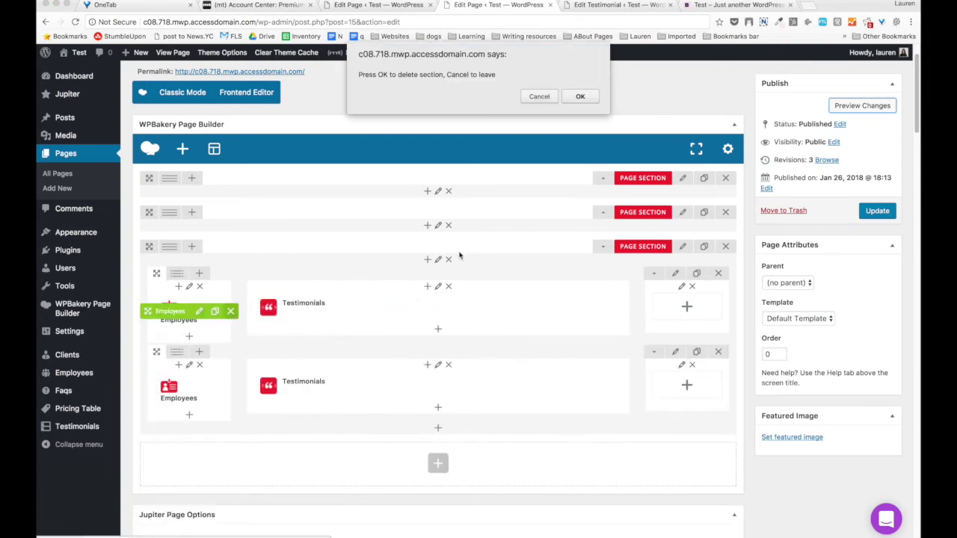
left_click(580, 95)
left_click(866, 106)
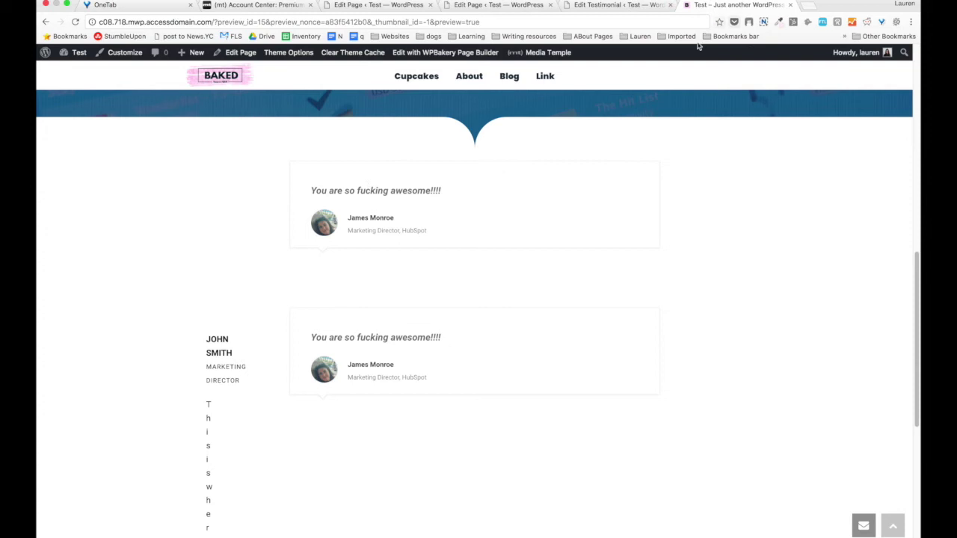
Close the testimonial editing and preview tabs.
left_click(608, 5)
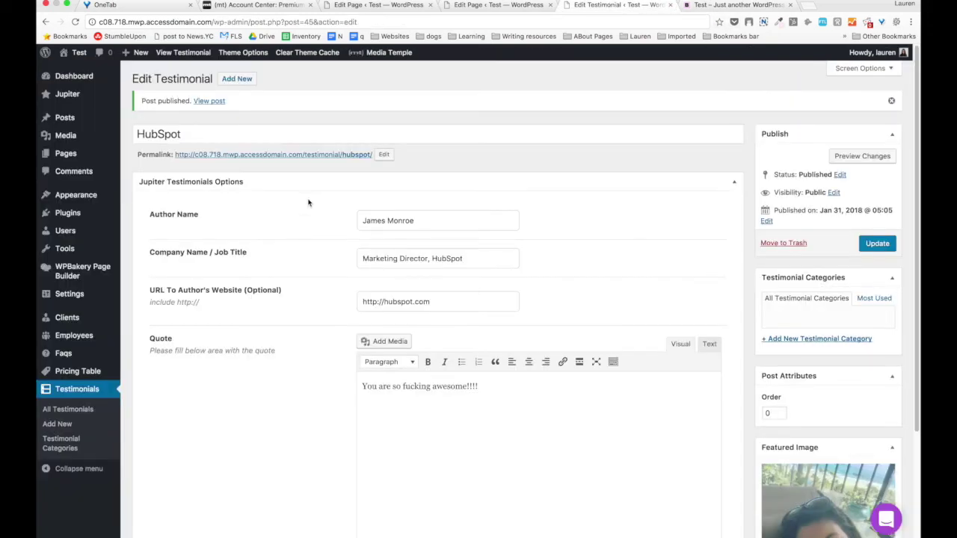
scroll(292, 239, "down", 3)
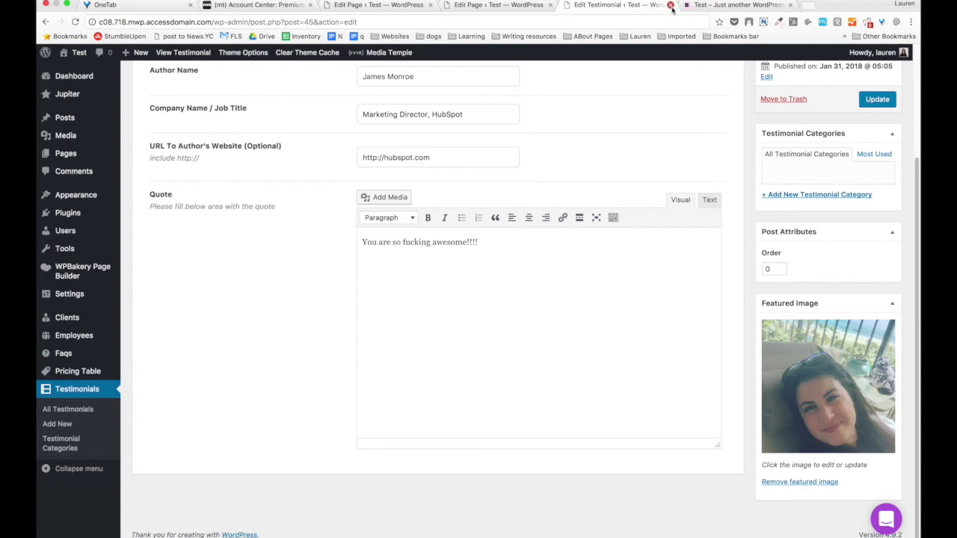
left_click(670, 6)
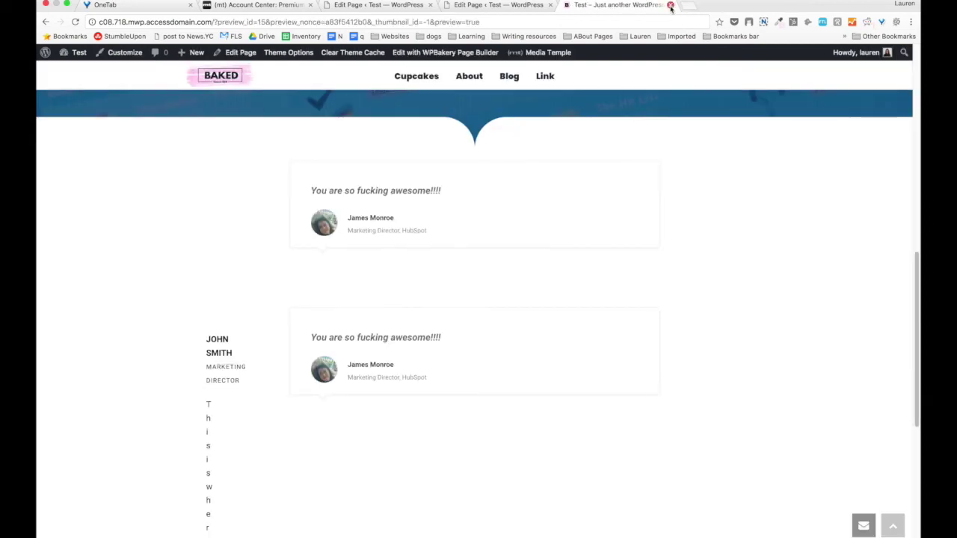
left_click(669, 5)
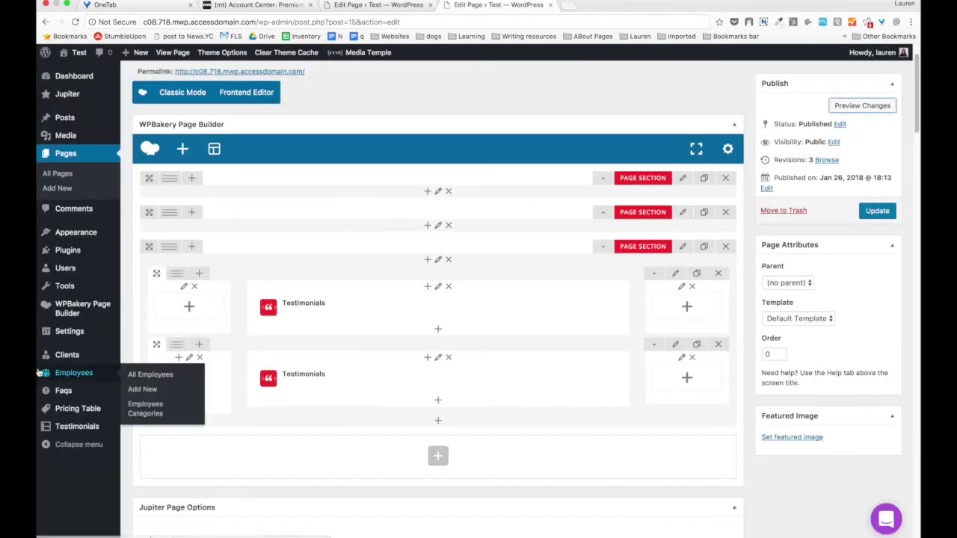
Open a blank Add New Faq editor in a separate tab.
mouse_move(59, 390)
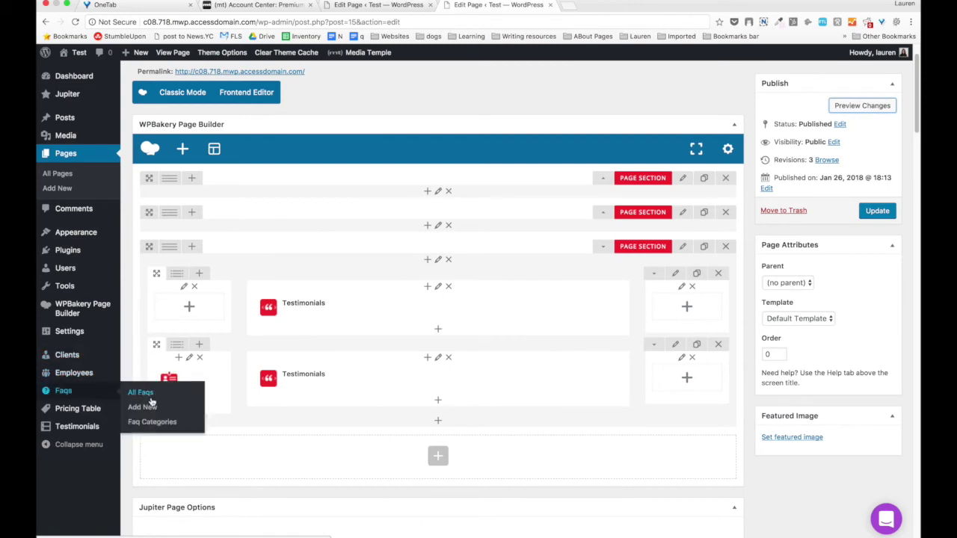
right_click(149, 408)
left_click(187, 410)
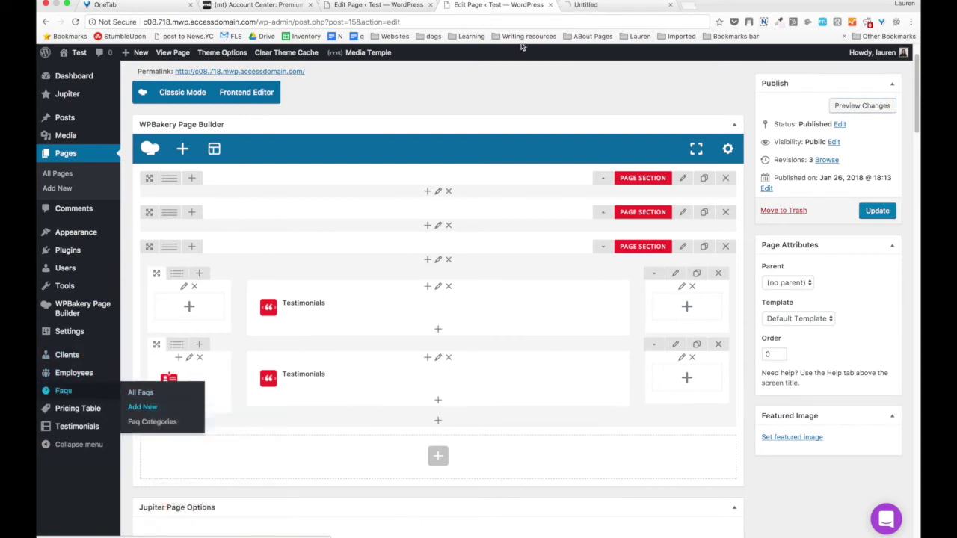
key("ctrl+Tab")
Title the FAQ 'Why should I add FAQ to my site?'.
left_click(203, 106)
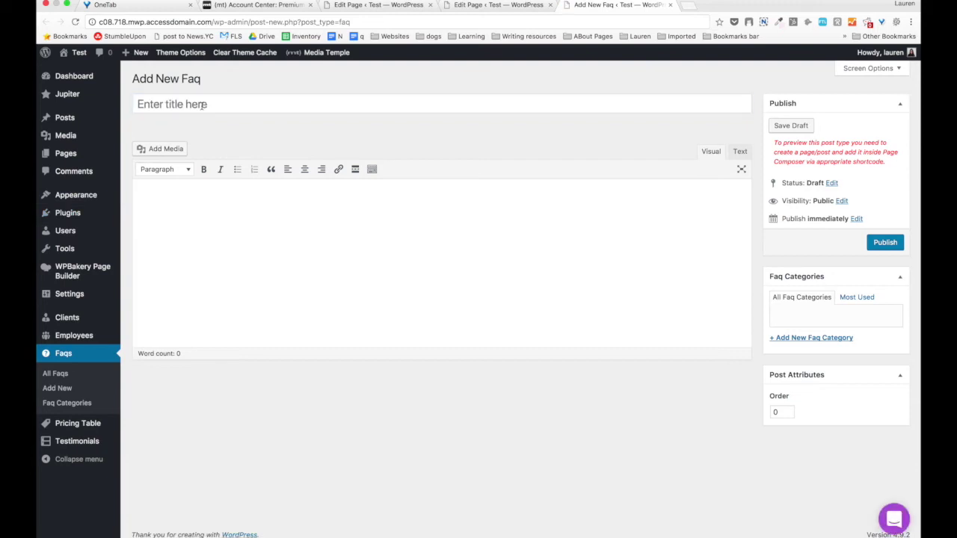
left_click(204, 105)
type("FAQ")
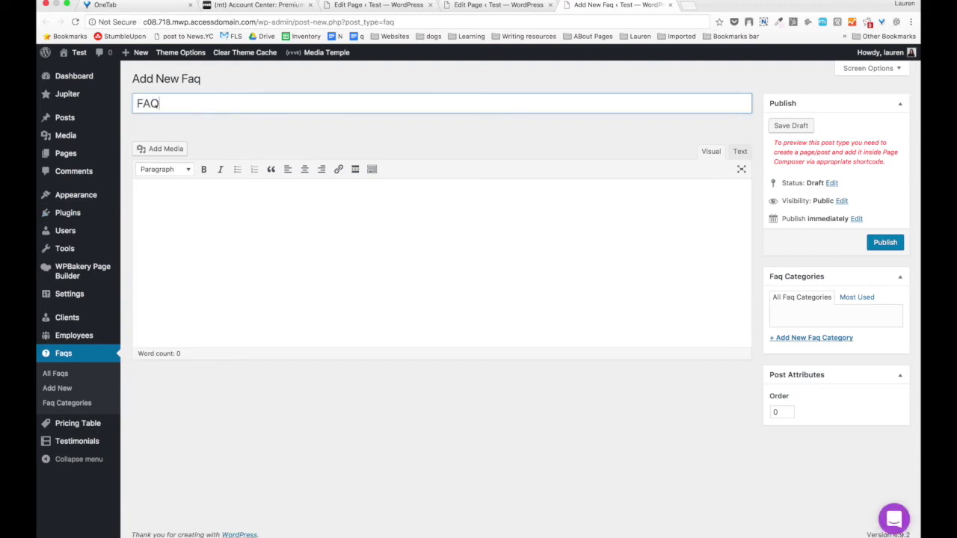
key("BackSpace")
type("WH")
key("BackSpace")
type("hy should I add FAQ to my site?>")
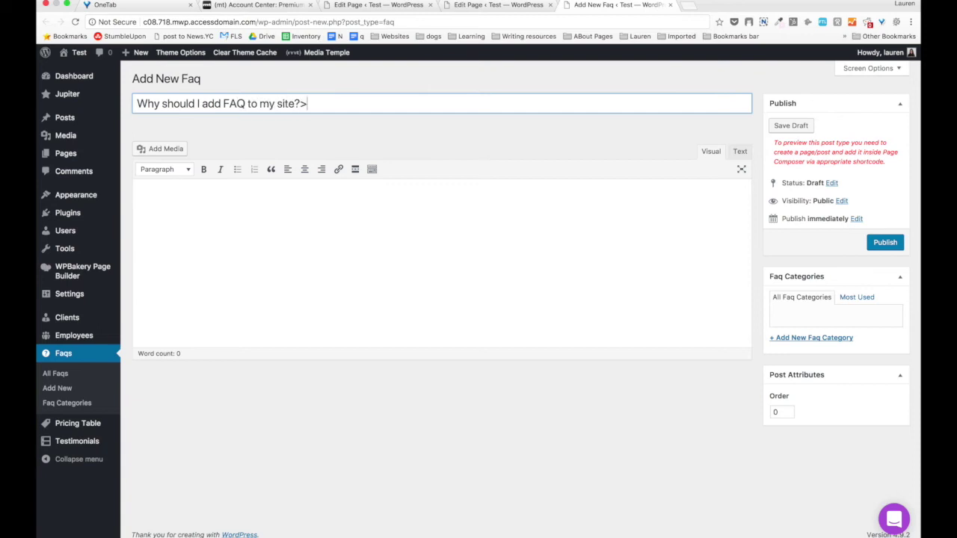
key("BackSpace")
Write the answer 'This is a', create a General category, and publish.
left_click(219, 190)
type("This is a really great answer!")
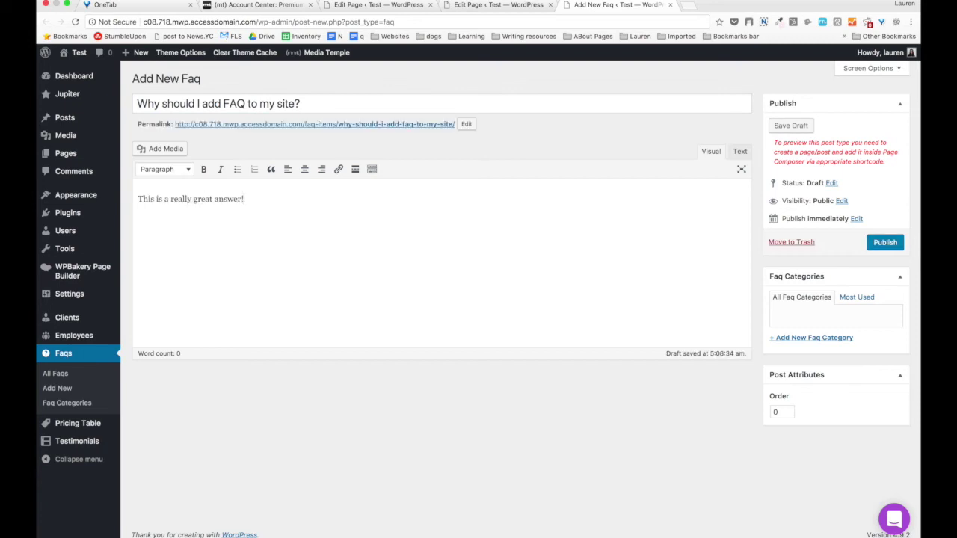
left_click(779, 338)
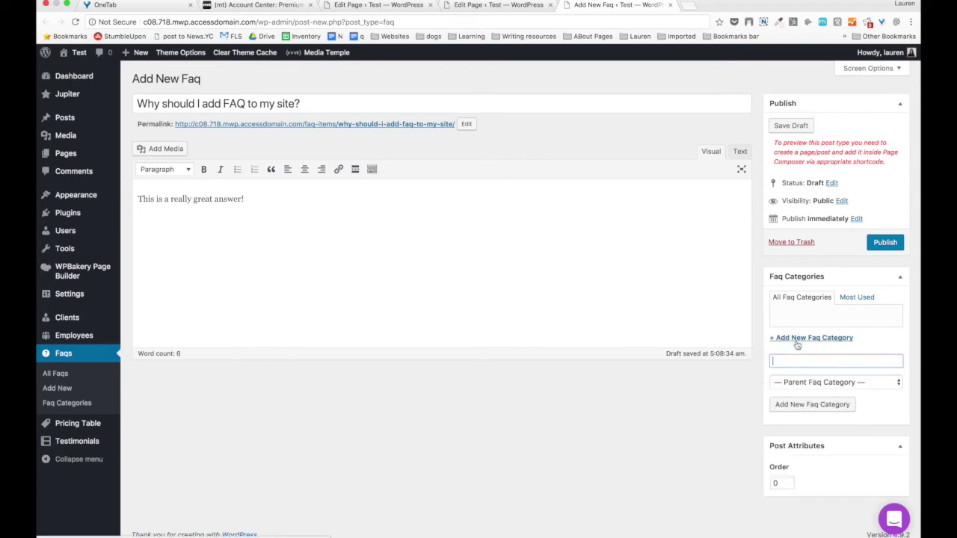
type("Gener")
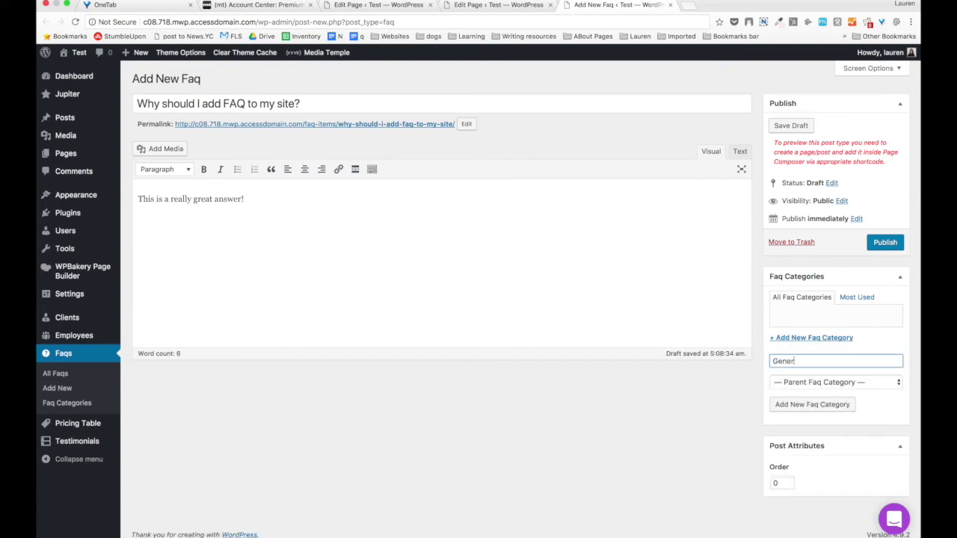
type("al")
key("Return")
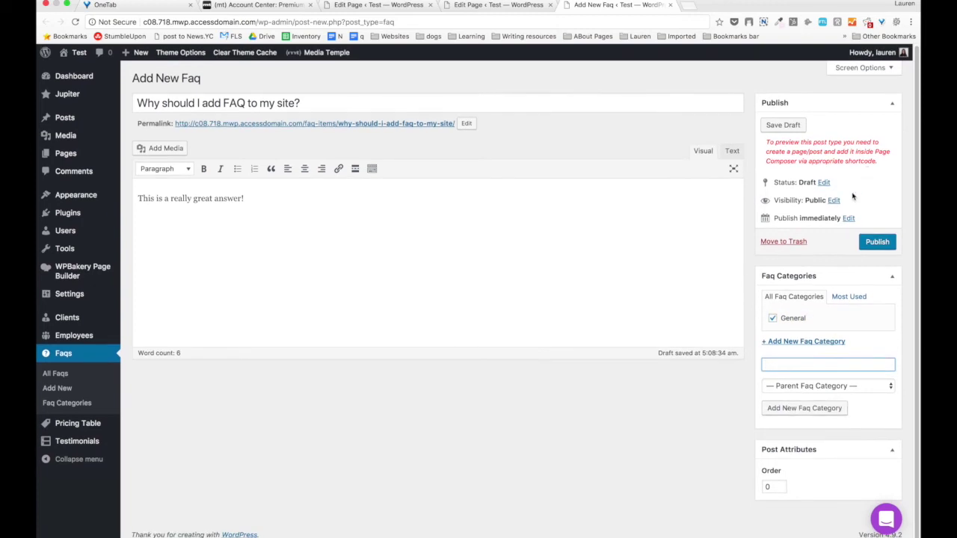
left_click(865, 240)
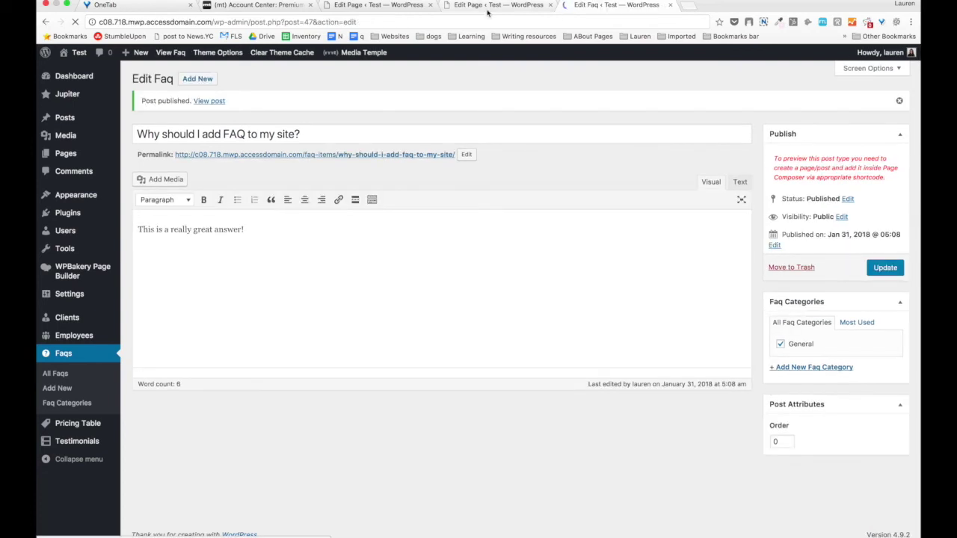
Delete the Employees and Testimonials elements from the second row.
left_click(497, 6)
scroll(334, 332, "down", 4)
mouse_move(196, 232)
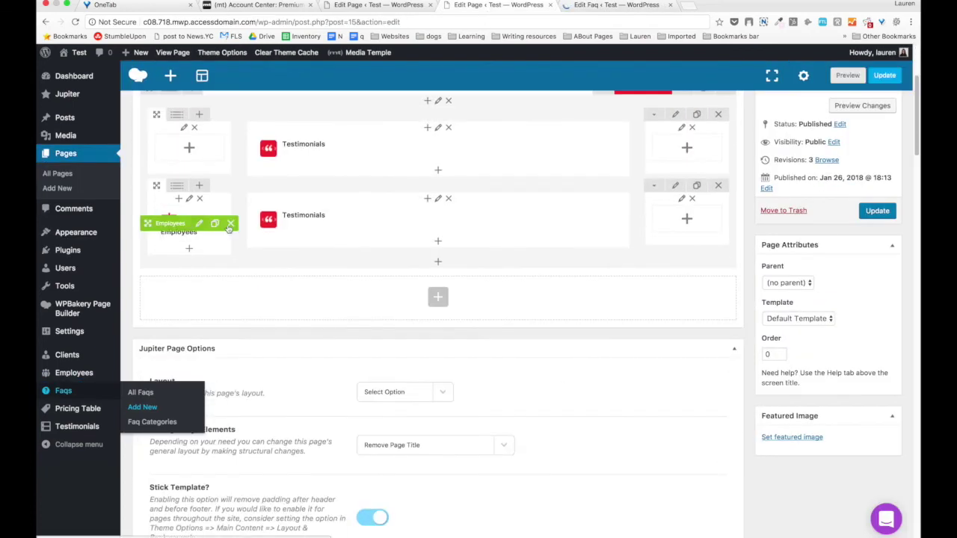
left_click(231, 223)
left_click(579, 97)
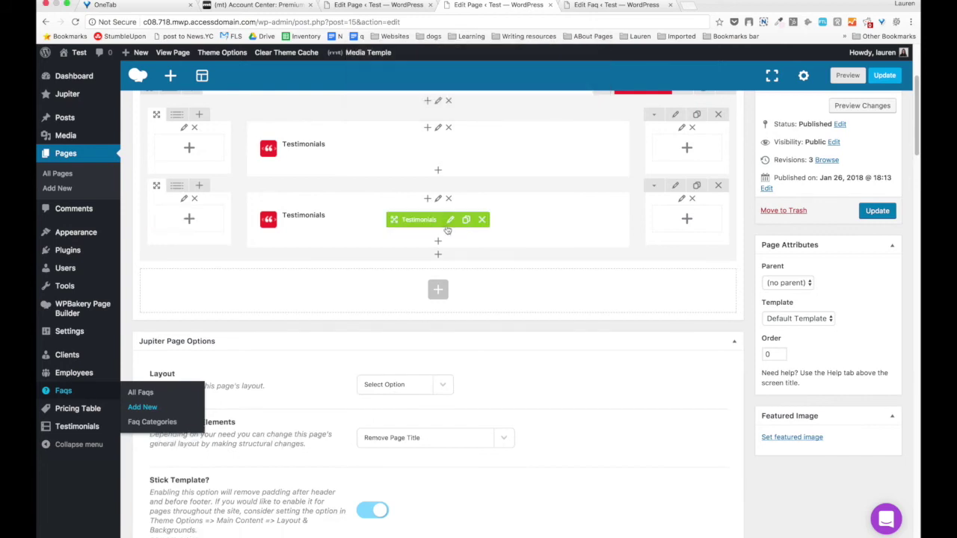
left_click(481, 219)
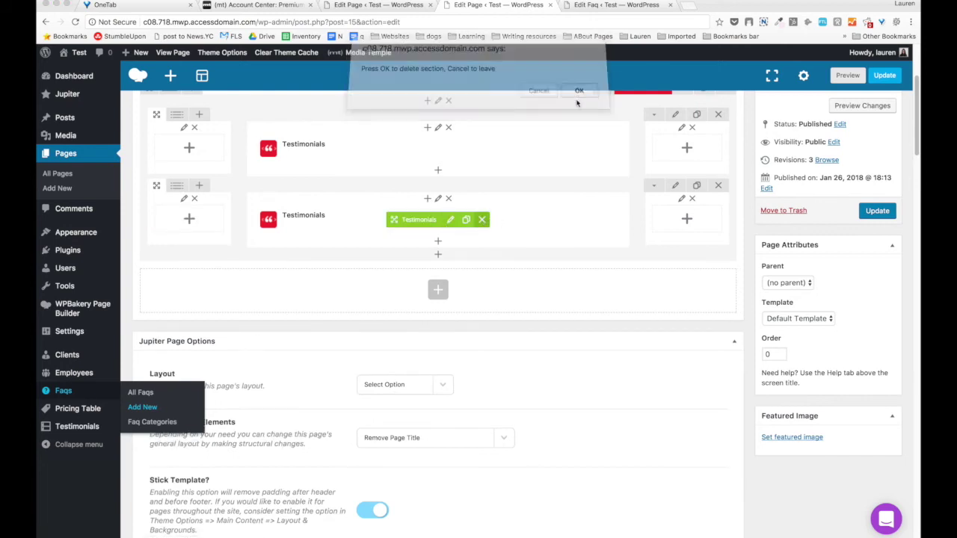
left_click(580, 96)
Add an FAQ toggle element, review its settings, and close without saving.
left_click(434, 215)
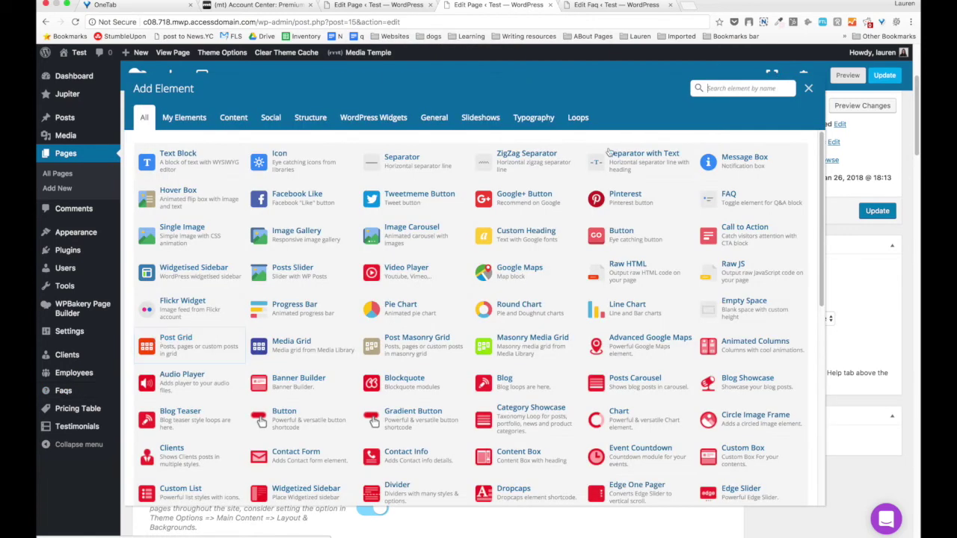
type("fa")
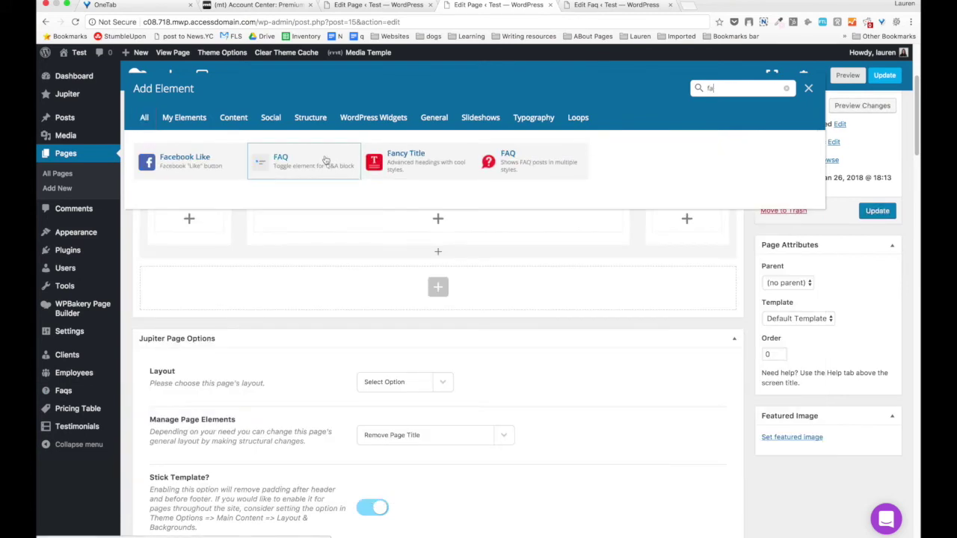
left_click(321, 160)
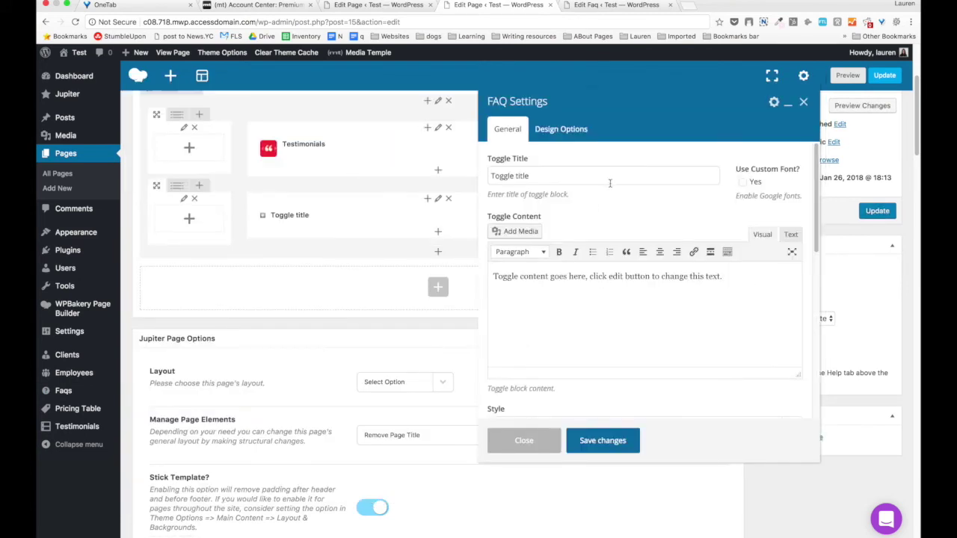
scroll(607, 179, "down", 10)
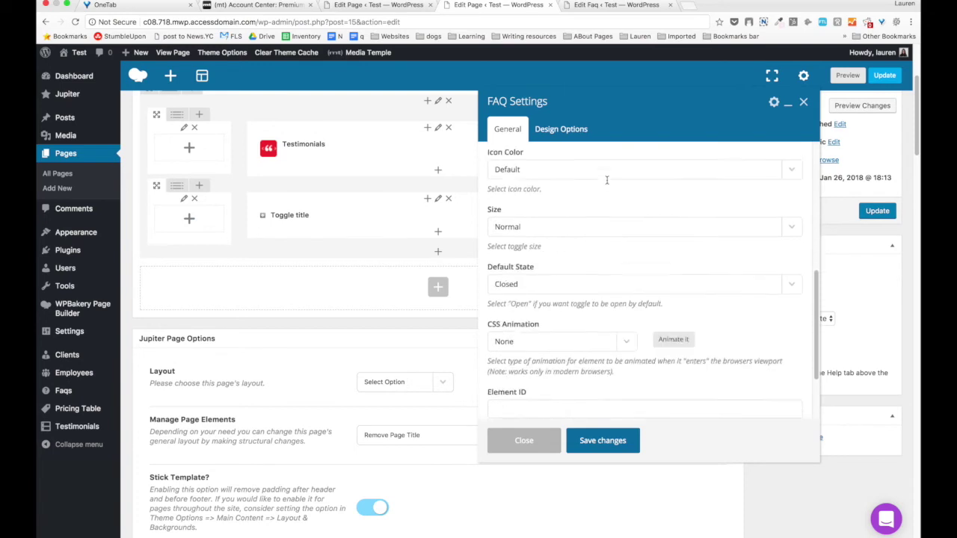
scroll(607, 182, "up", 10)
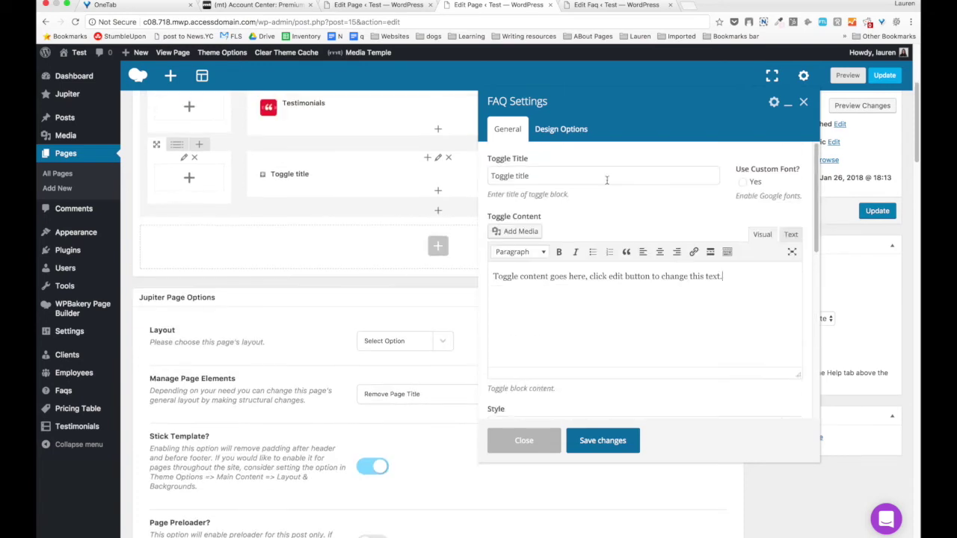
left_click(566, 133)
left_click(516, 133)
left_click(524, 440)
Delete the old Toggle element and search the element list for 'faq'.
left_click(471, 177)
key("Return")
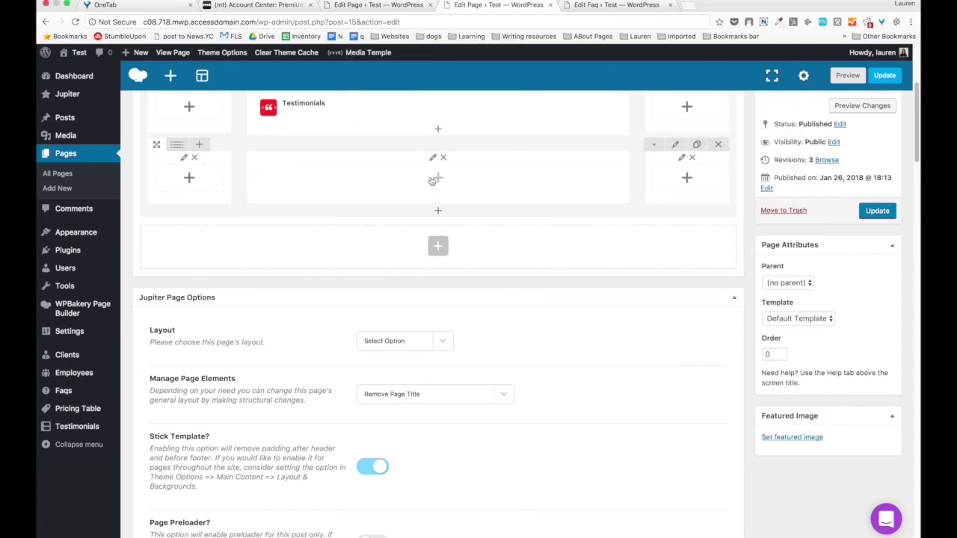
left_click(432, 180)
type("faq")
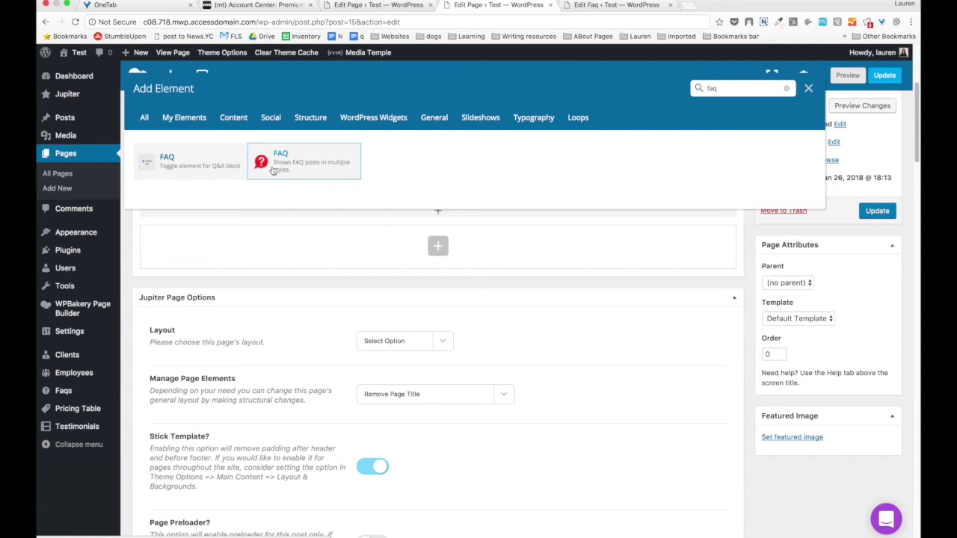
Add the FAQ posts element, keeping the Fancy style.
left_click(275, 172)
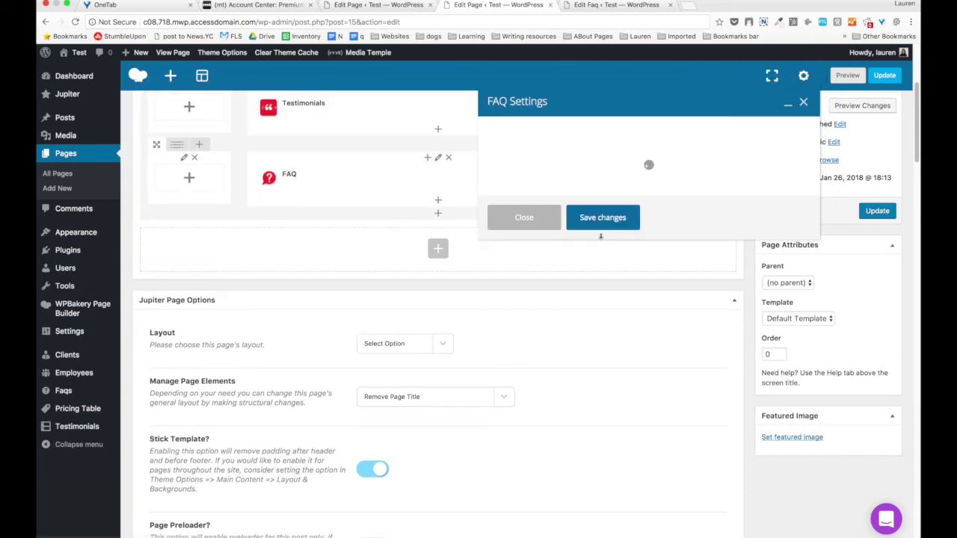
left_click(564, 158)
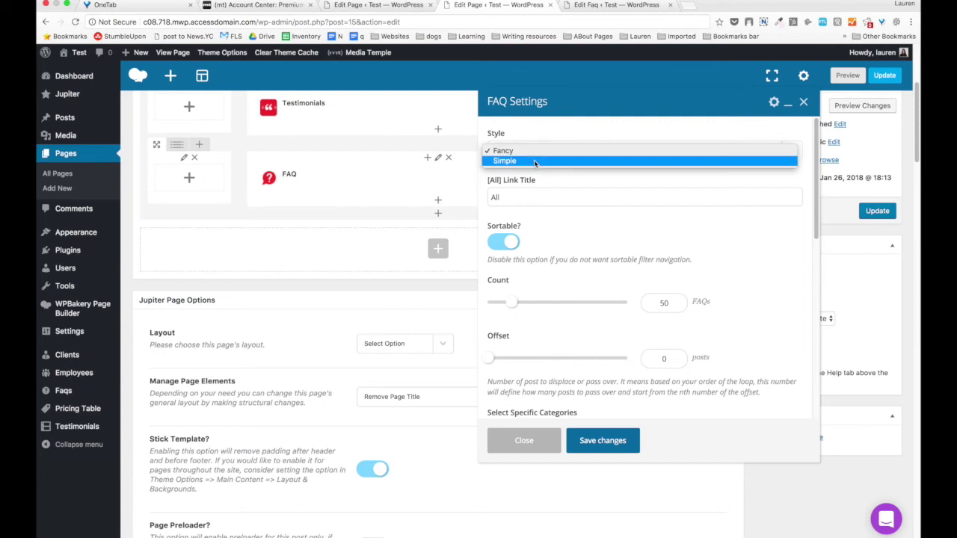
left_click(579, 182)
left_click(577, 196)
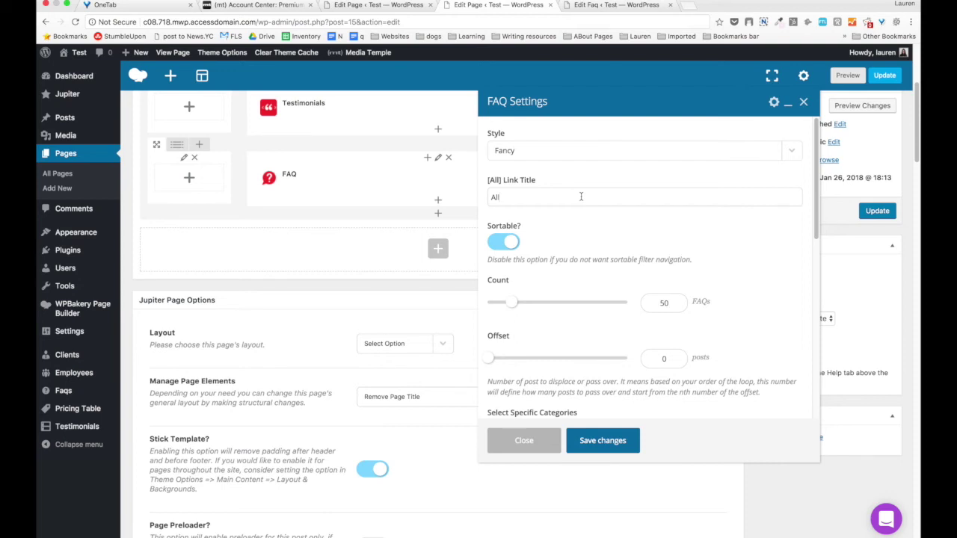
Turn Sortable filtering off and set the FAQ count to 16.
scroll(579, 195, "down", 2)
left_click(496, 196)
left_click(496, 196)
left_click(496, 196)
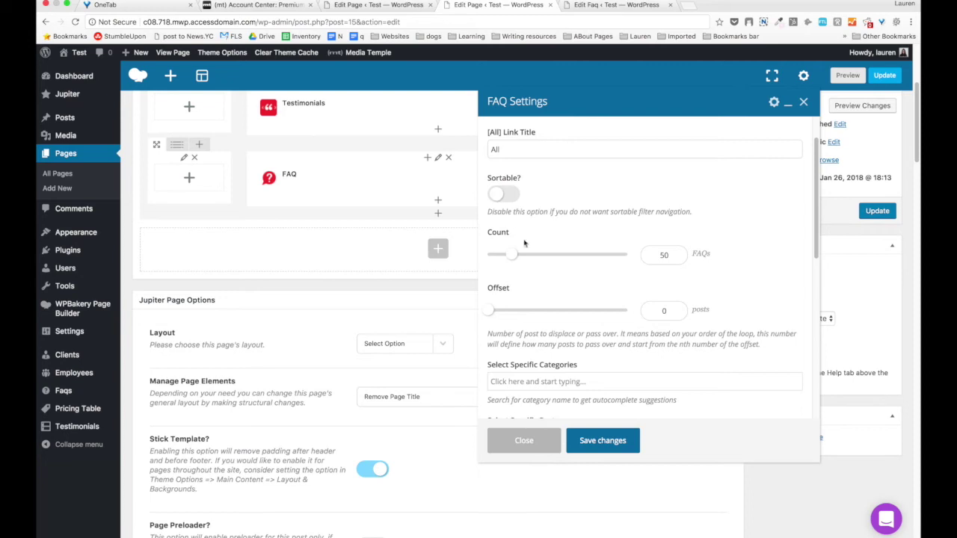
left_click(495, 255)
scroll(489, 306, "down", 4)
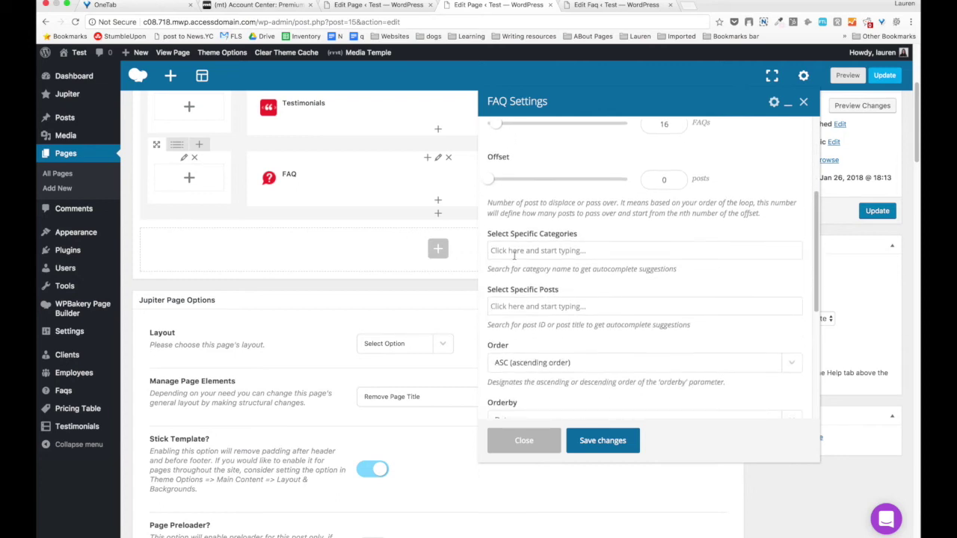
Search the FAQ category for 'gen' and keep ordering by date.
left_click(519, 254)
type("ma")
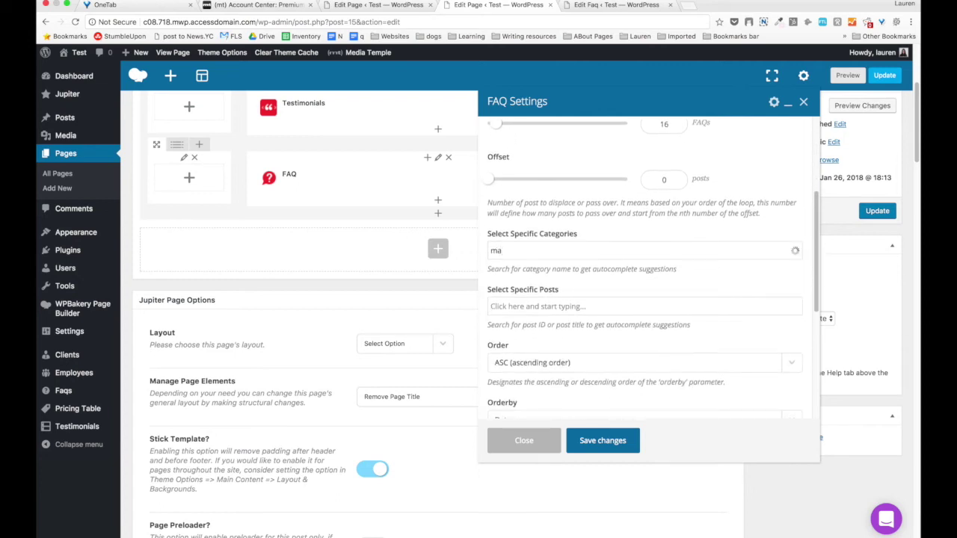
key("BackSpace")
key("BackSpace")
type("gen")
scroll(553, 312, "down", 3)
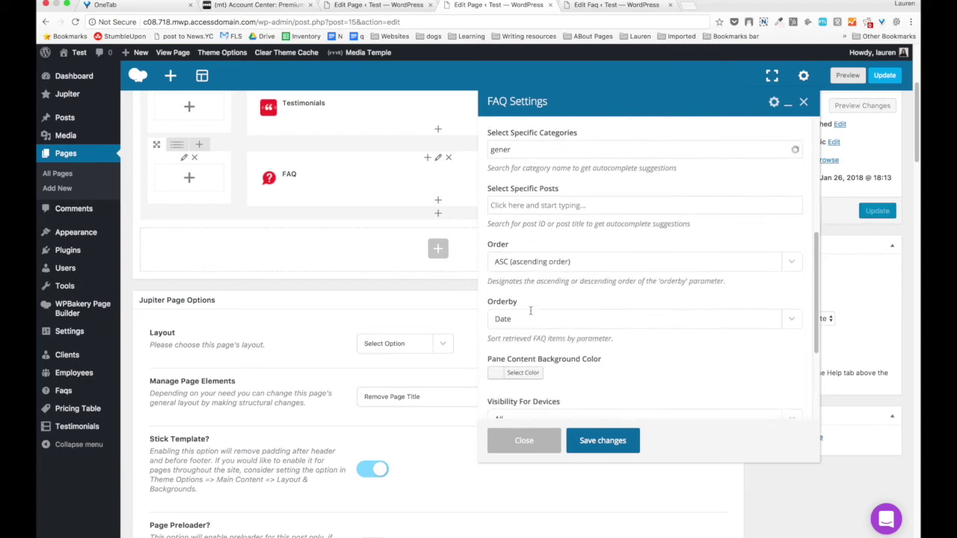
left_click(521, 311)
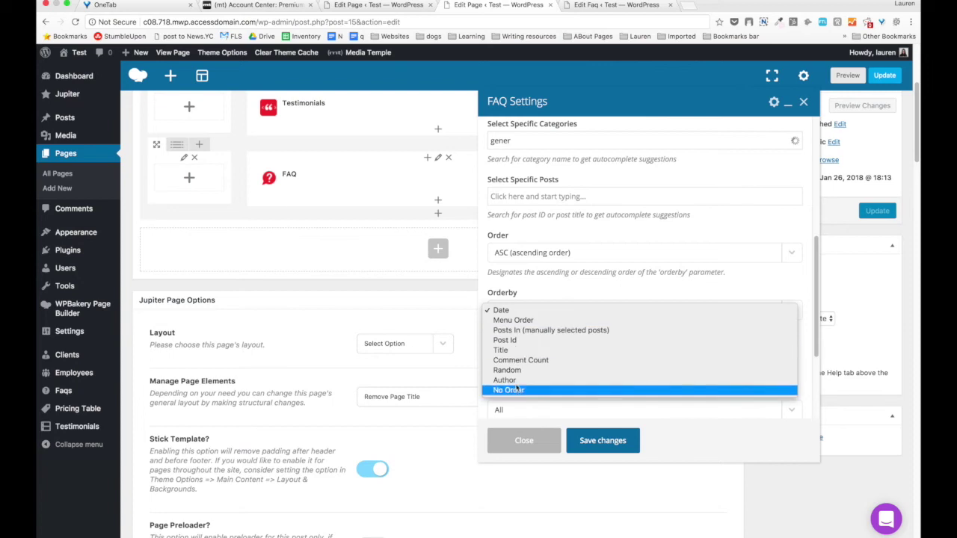
left_click(535, 289)
Set the Pane Content Background Color to light grey.
scroll(533, 299, "down", 3)
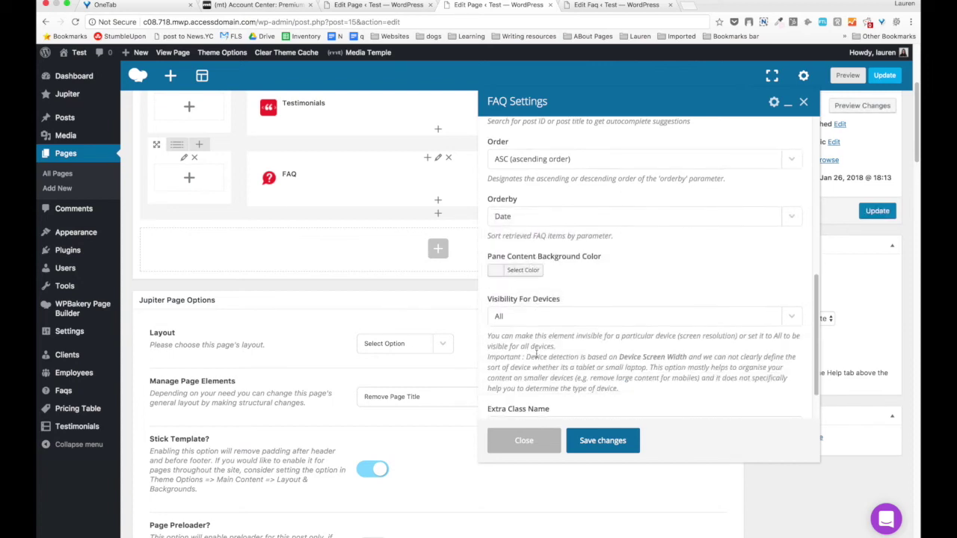
left_click(522, 270)
left_click_drag(494, 298, 495, 301)
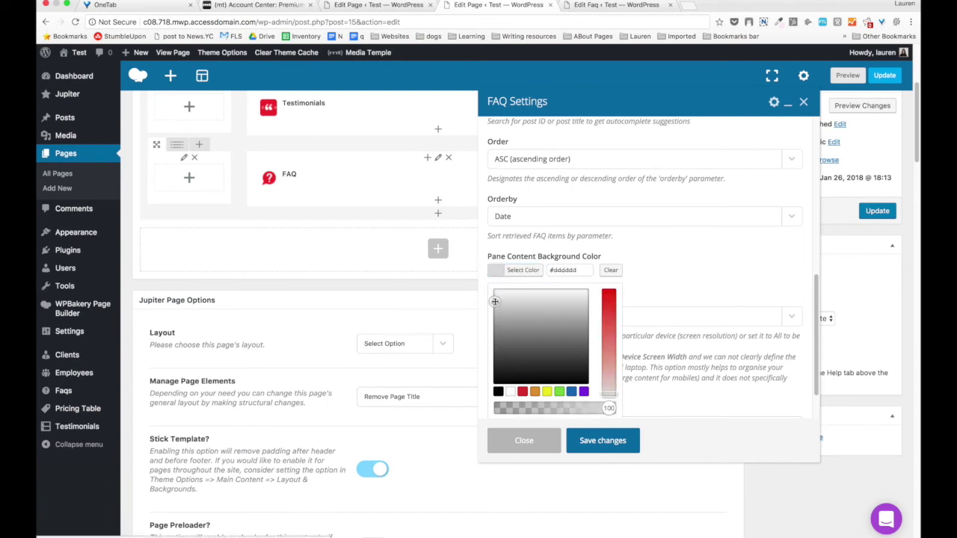
left_click(690, 262)
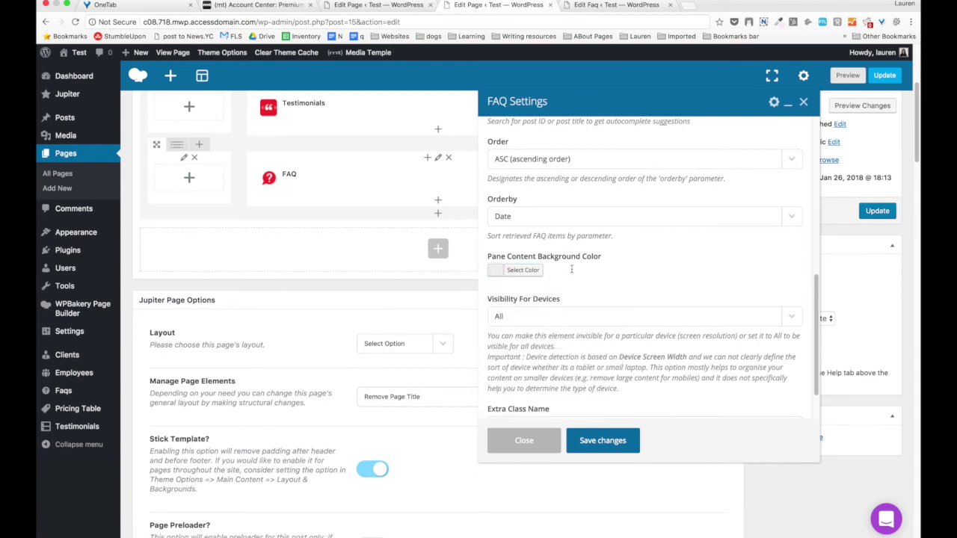
Save the FAQ settings, log in to Media Temple, and open the RG site.
left_click(592, 441)
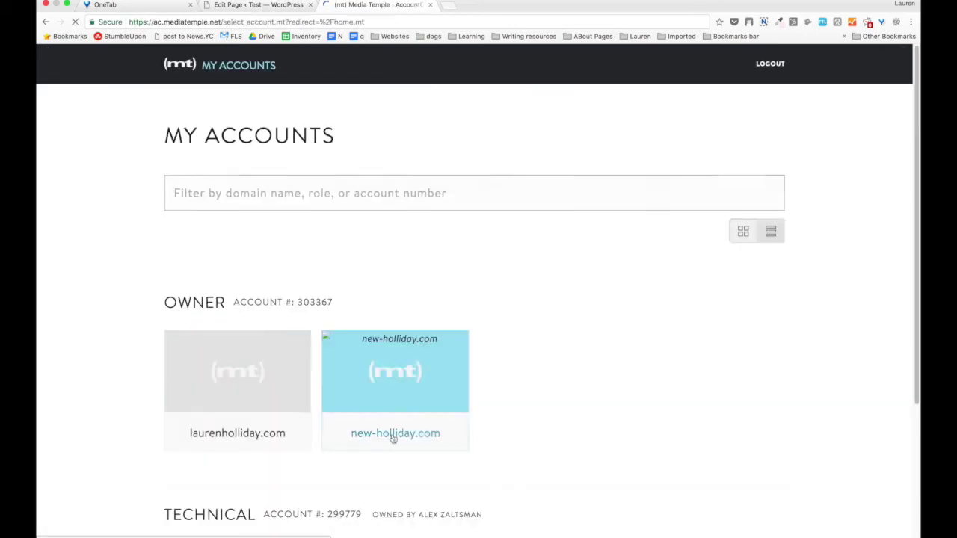
left_click(391, 432)
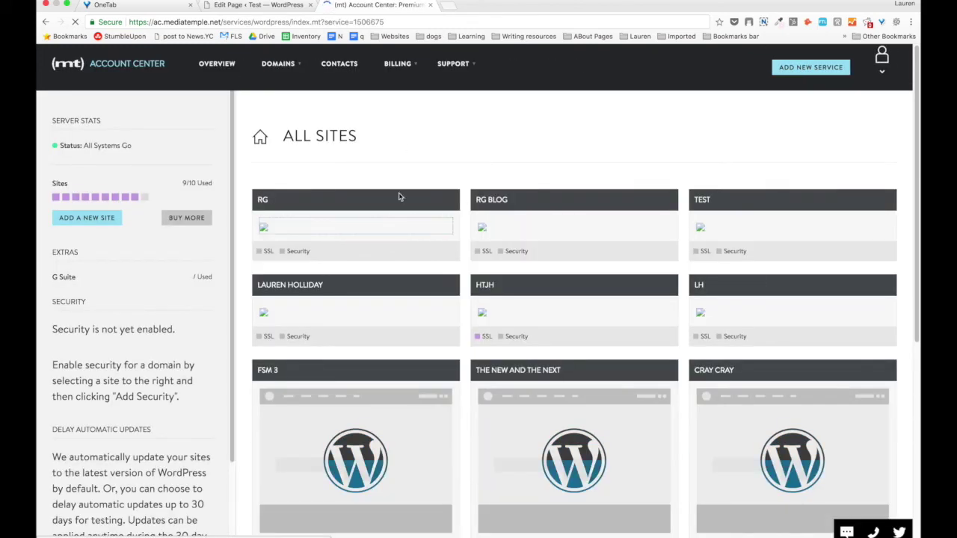
left_click(384, 189)
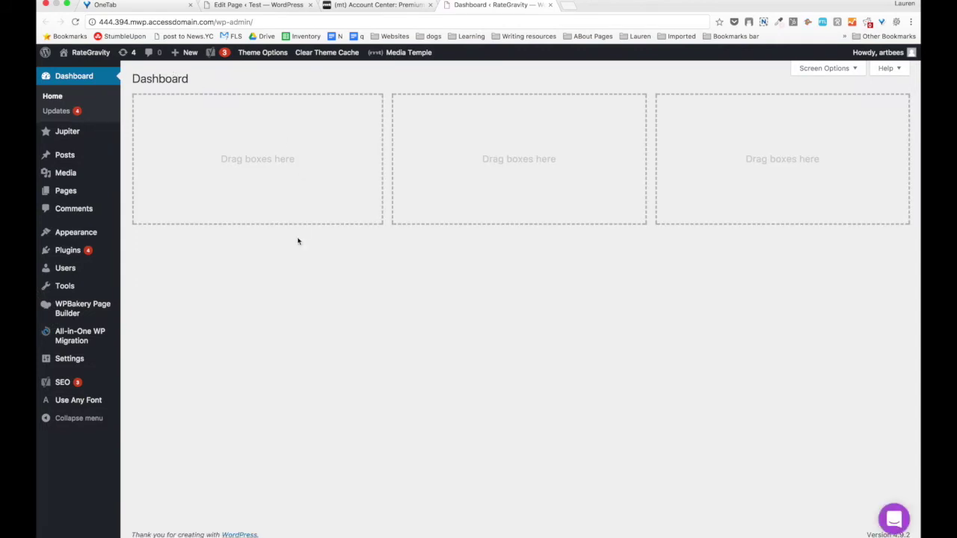
right_click(106, 54)
left_click(109, 60)
key("ctrl+Tab")
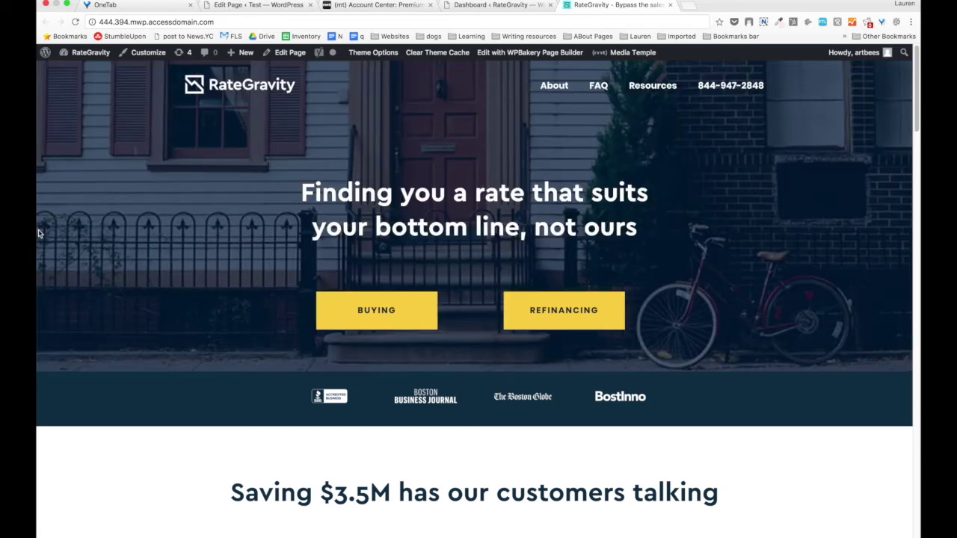
scroll(39, 232, "down", 10)
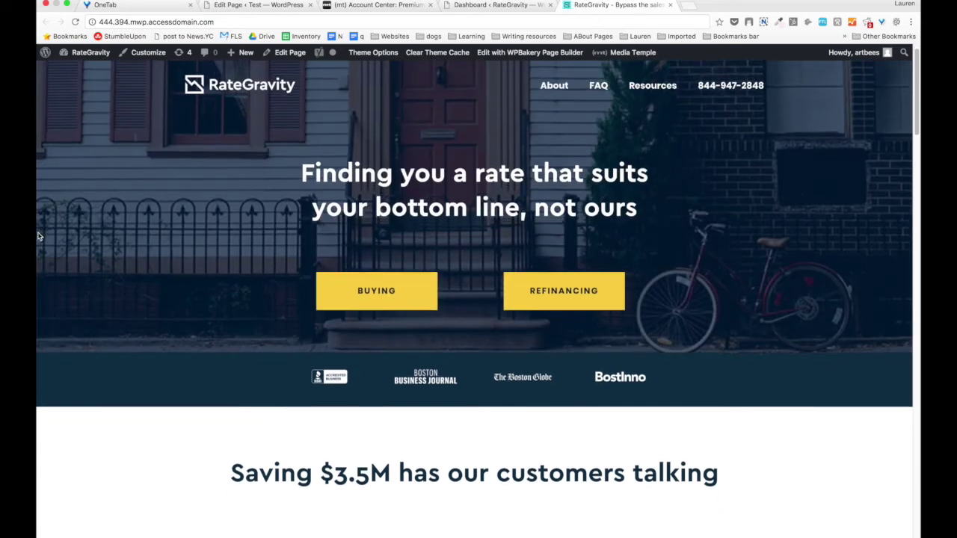
scroll(39, 231, "down", 20)
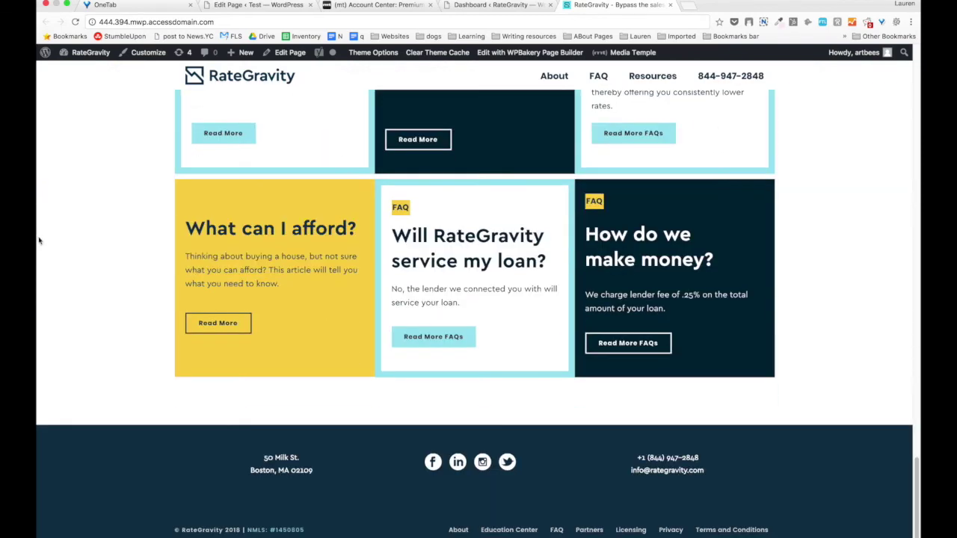
scroll(44, 226, "up", 20)
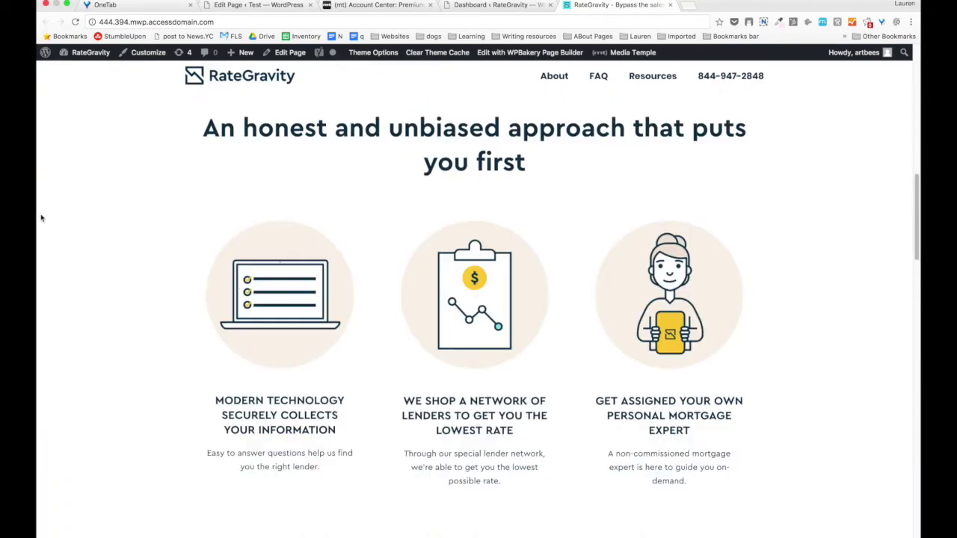
scroll(47, 223, "up", 2)
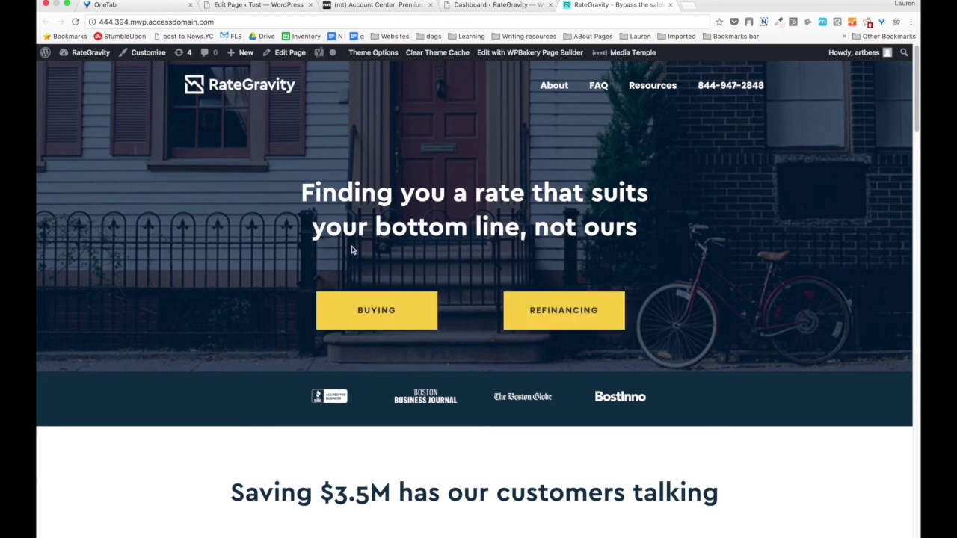
triple_click(422, 194)
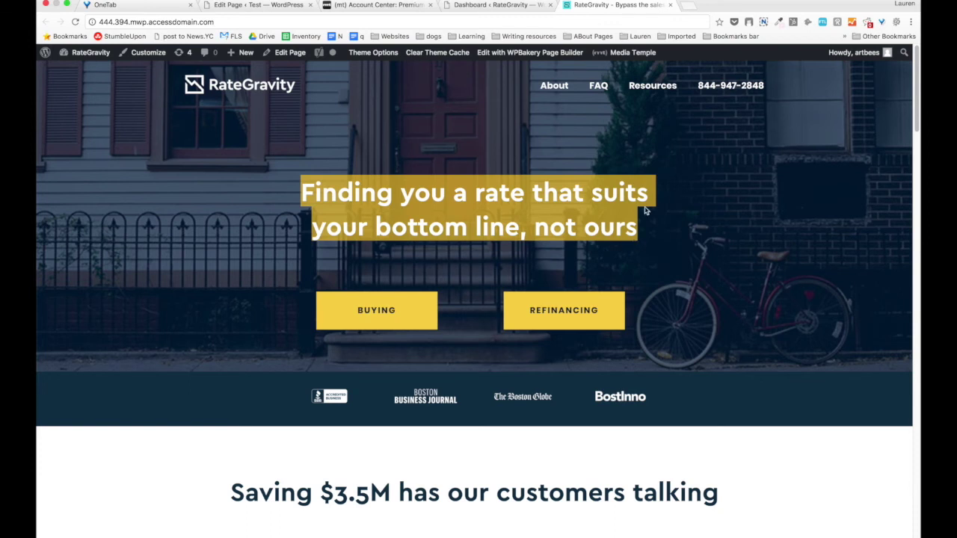
left_click(689, 244)
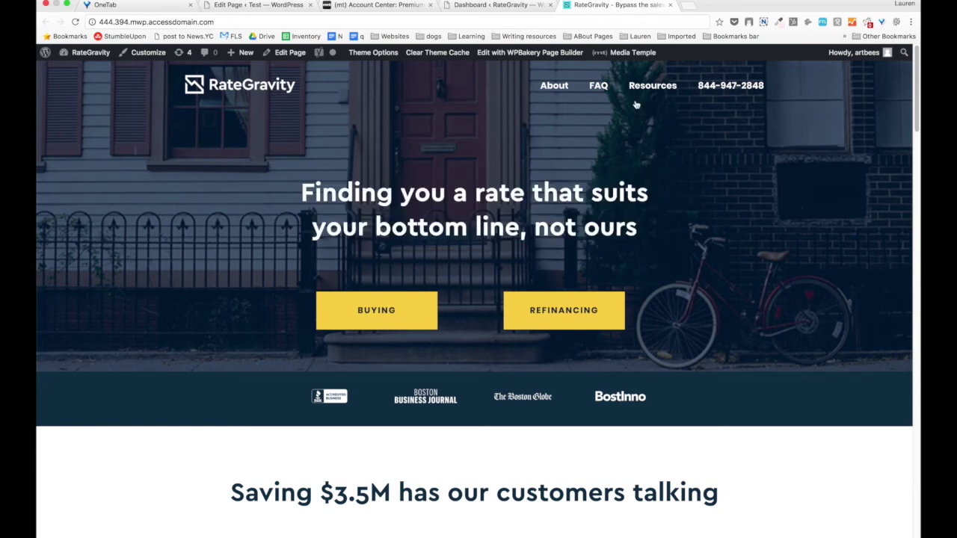
scroll(175, 119, "down", 5)
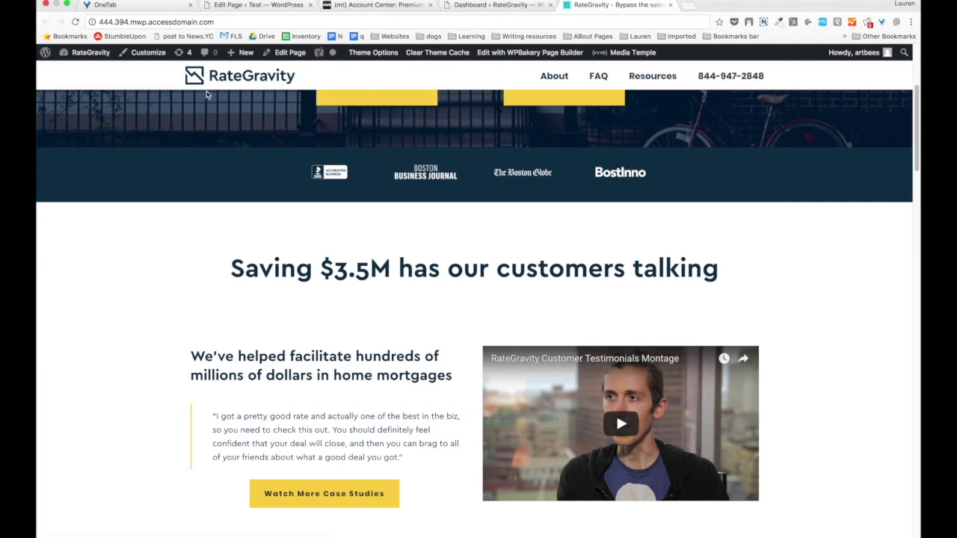
scroll(53, 209, "down", 3)
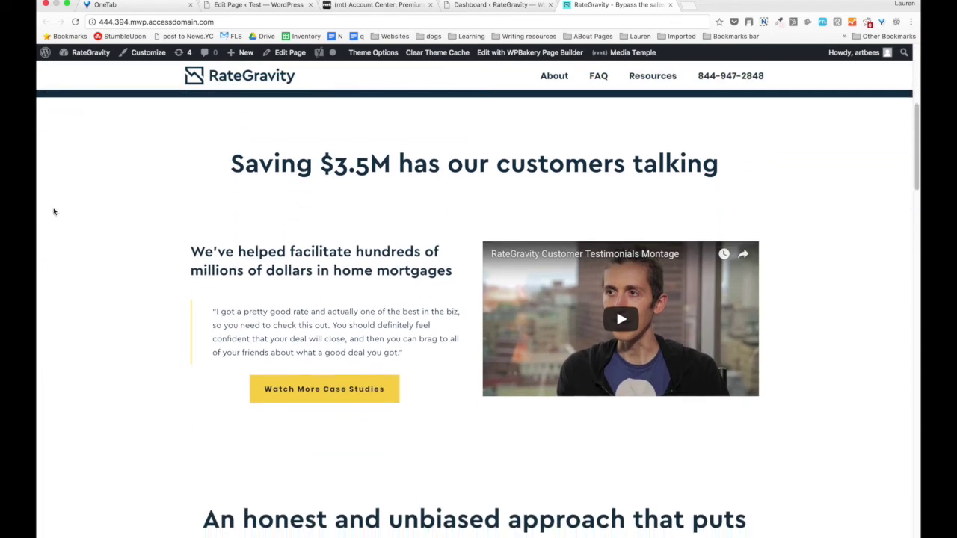
scroll(154, 214, "up", 6)
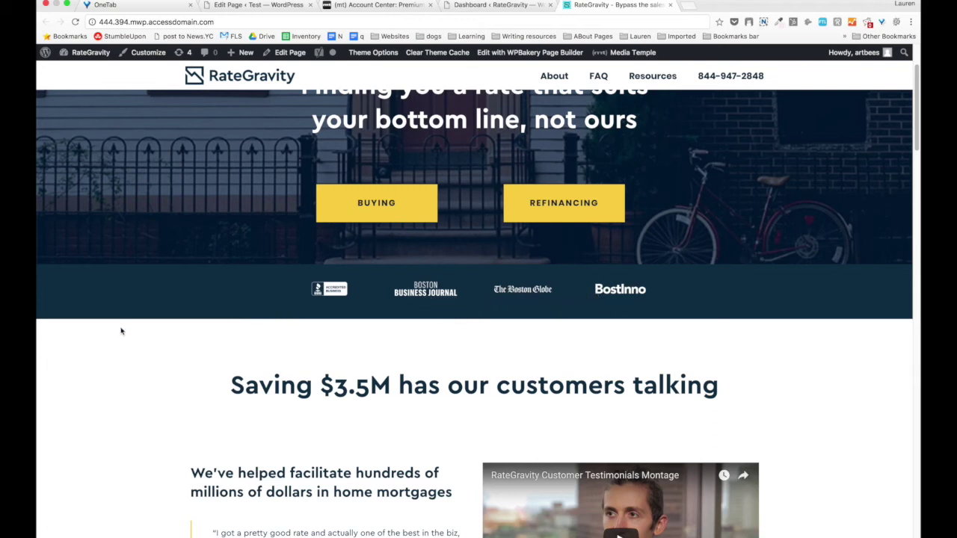
scroll(118, 329, "down", 1)
scroll(122, 329, "down", 4)
scroll(762, 151, "up", 1)
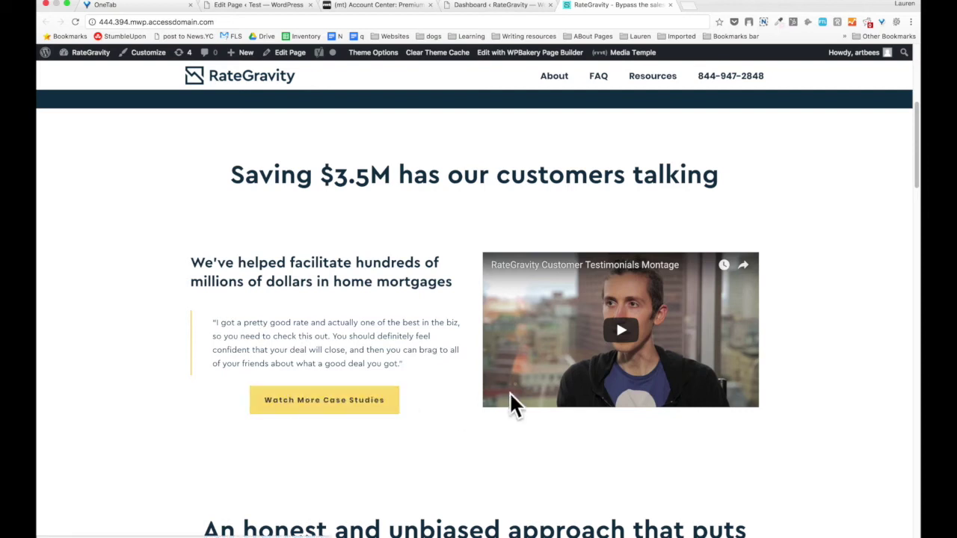
scroll(479, 292, "down", 5)
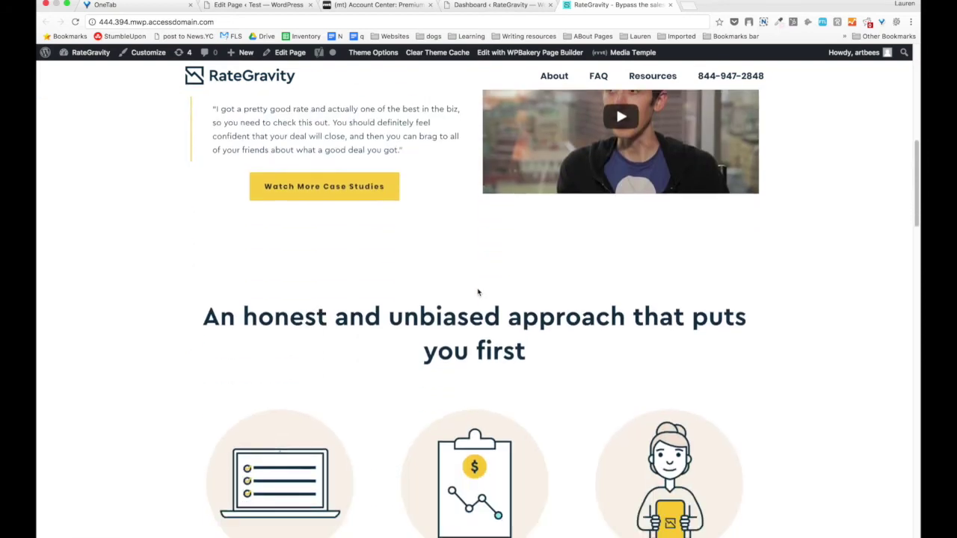
scroll(509, 265, "down", 3)
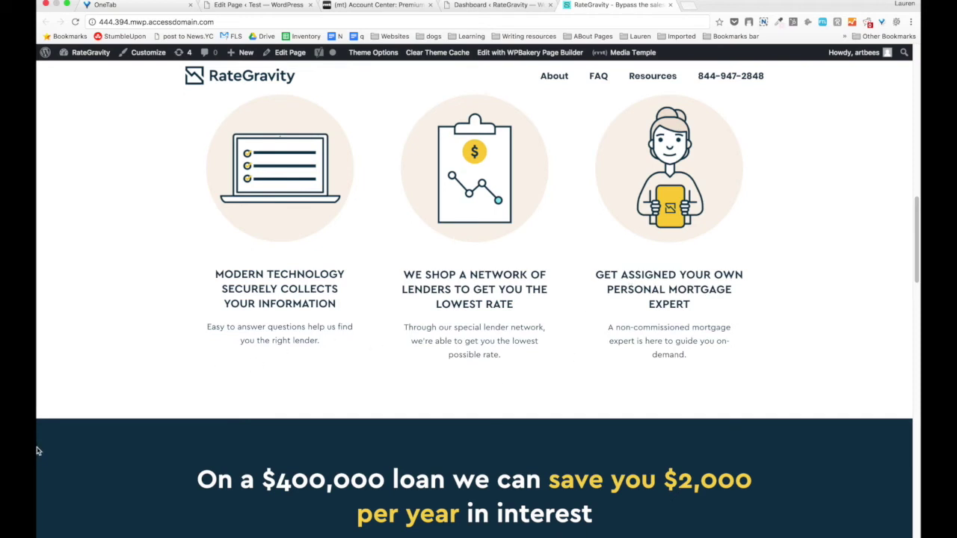
scroll(88, 403, "down", 5)
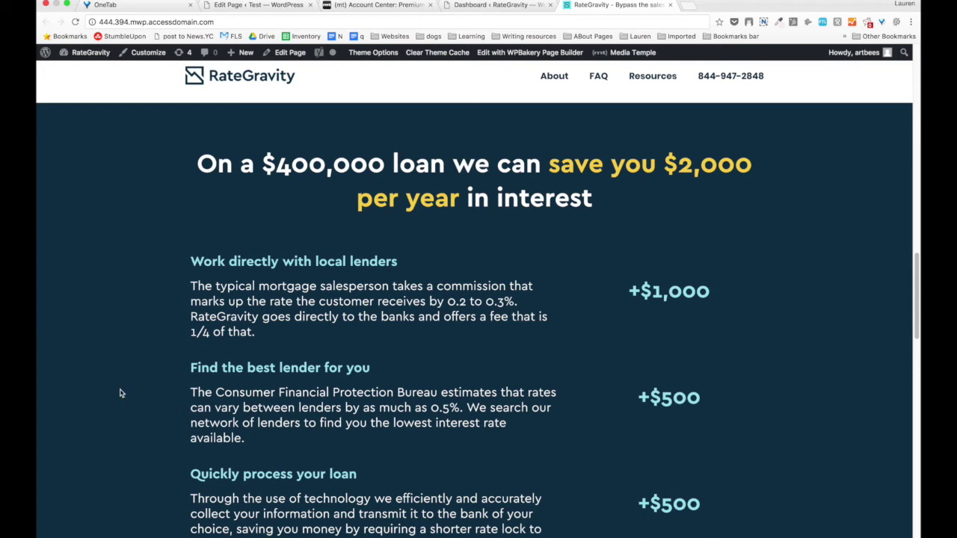
scroll(118, 396, "down", 7)
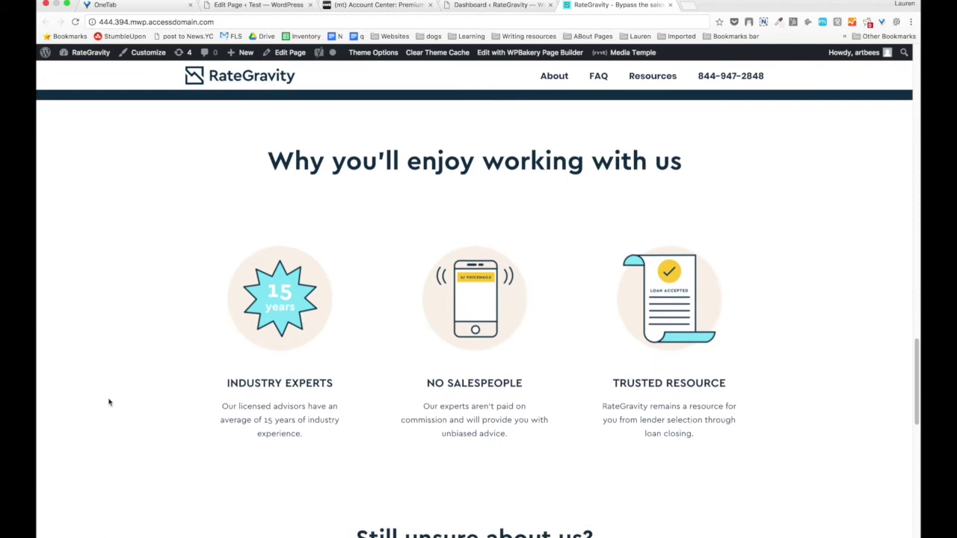
scroll(108, 402, "down", 6)
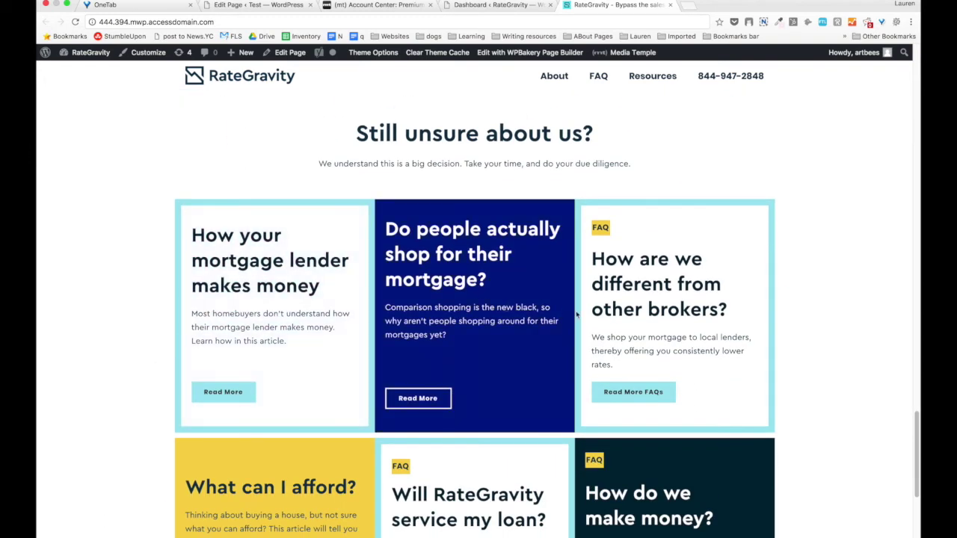
scroll(668, 438, "down", 3)
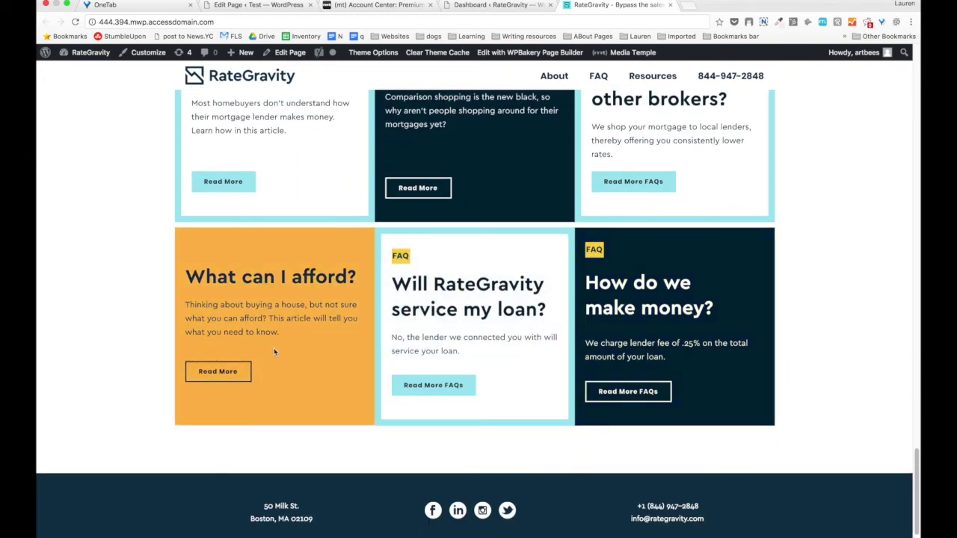
scroll(75, 385, "up", 20)
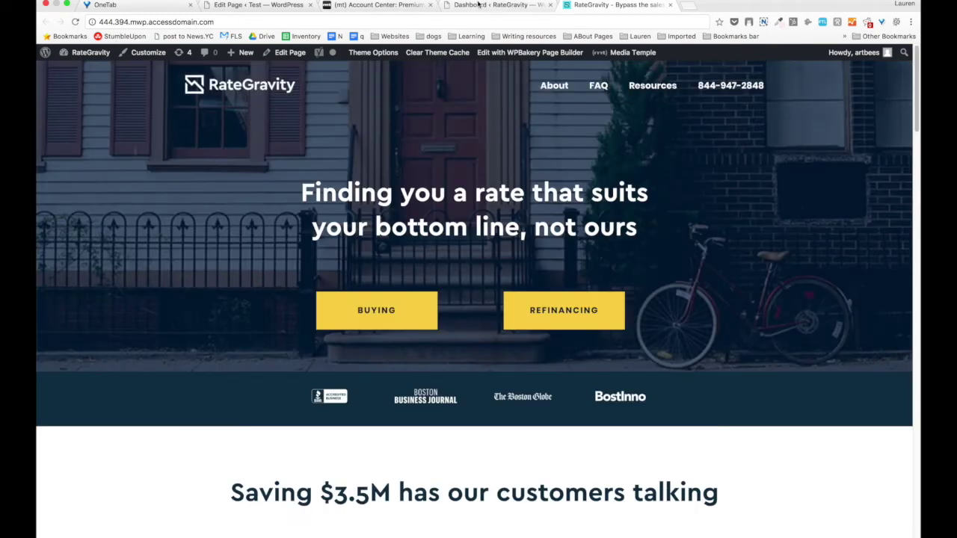
From the live RateGravity homepage, open the Home page's Edit Page link in a new tab.
left_click(480, 5)
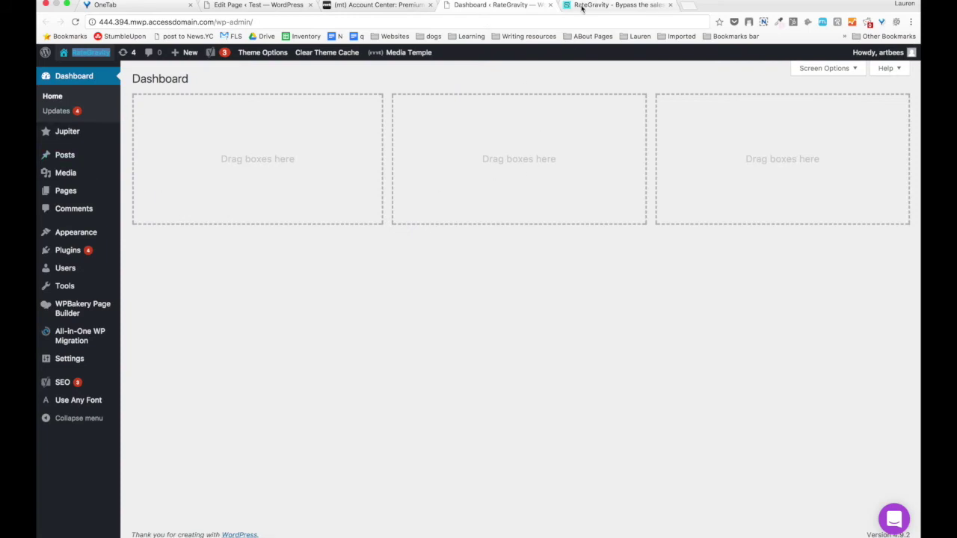
left_click(579, 6)
right_click(299, 53)
left_click(329, 58)
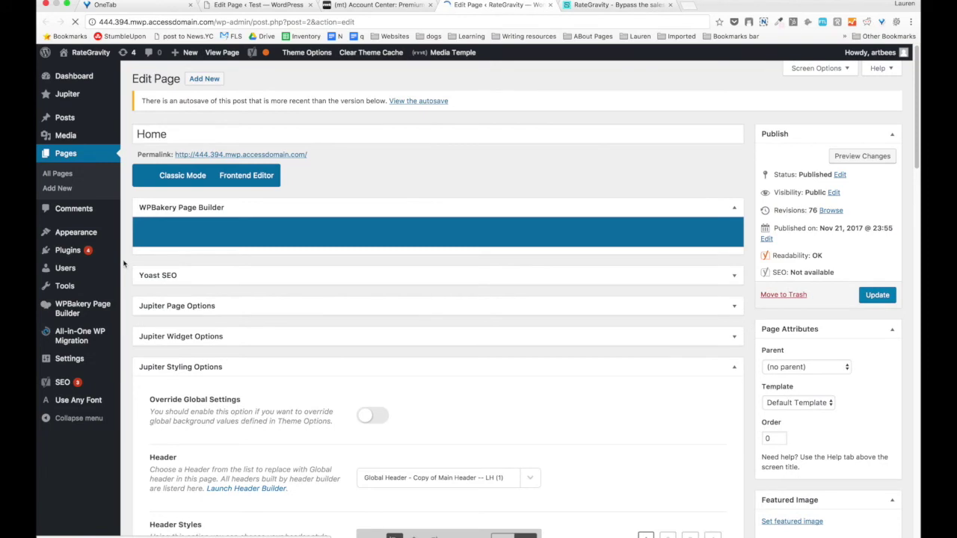
Review the Home page's Jupiter Styling Options and compare the editor against the live homepage.
scroll(139, 265, "down", 20)
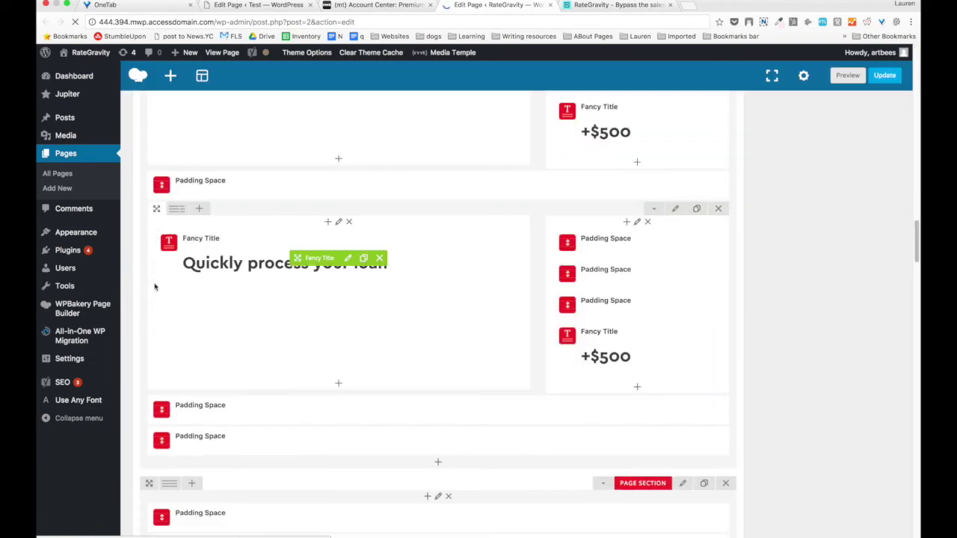
scroll(159, 280, "up", 10)
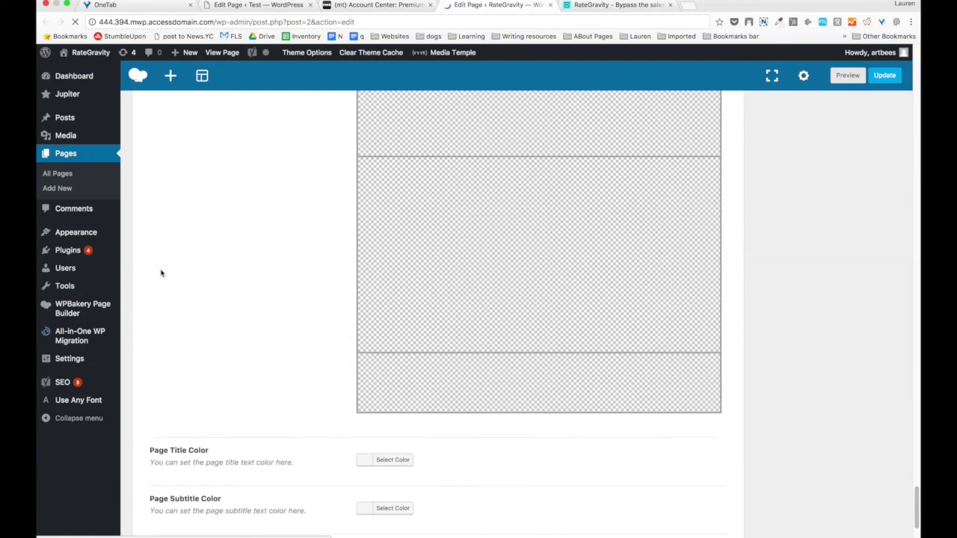
scroll(162, 261, "up", 5)
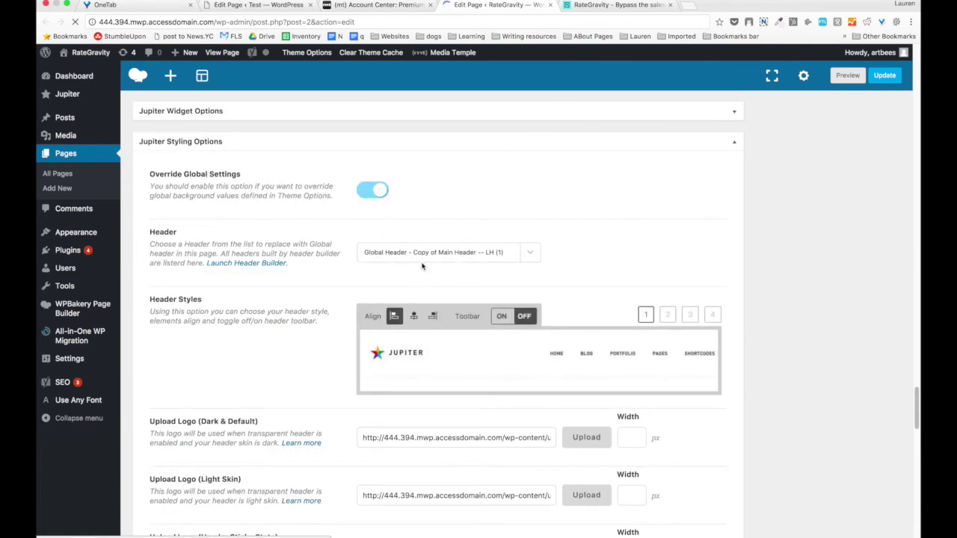
scroll(421, 266, "down", 4)
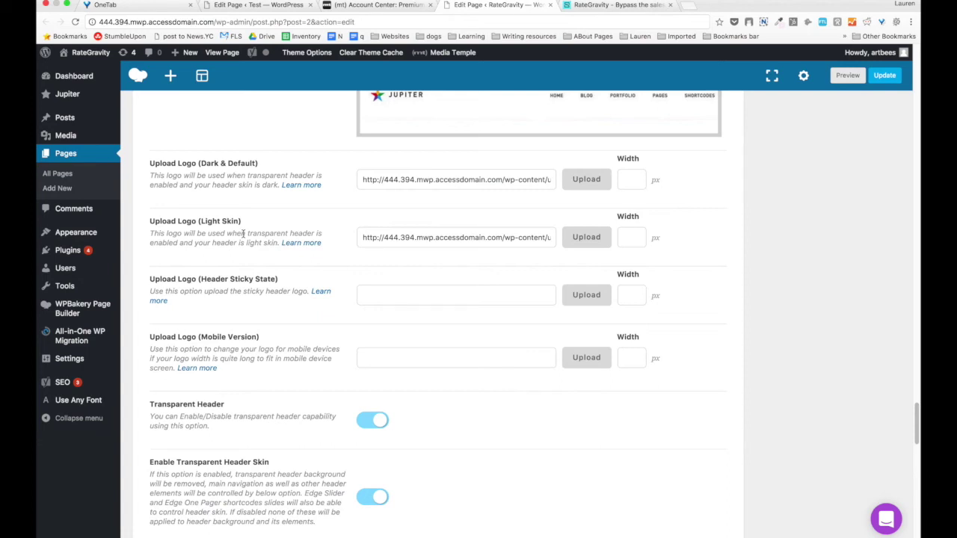
scroll(242, 233, "down", 6)
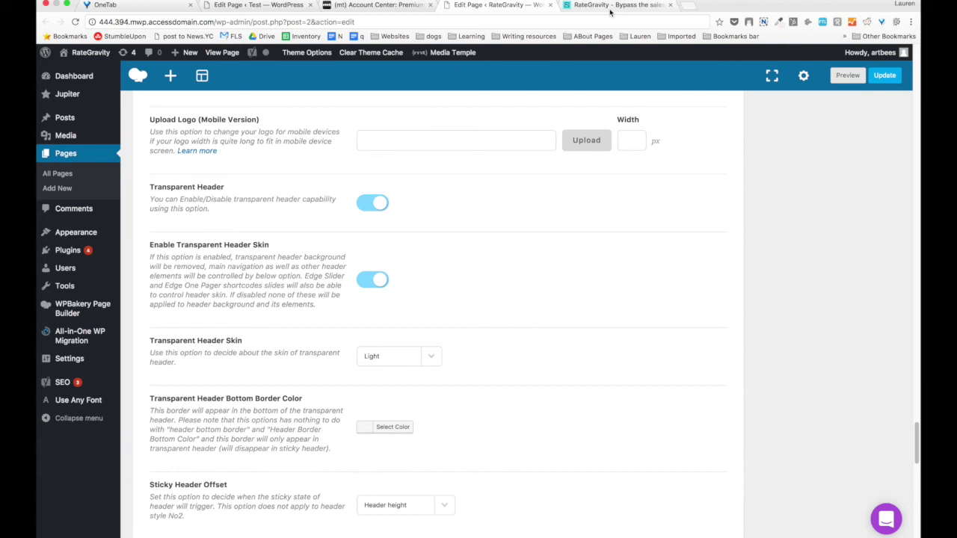
left_click(612, 7)
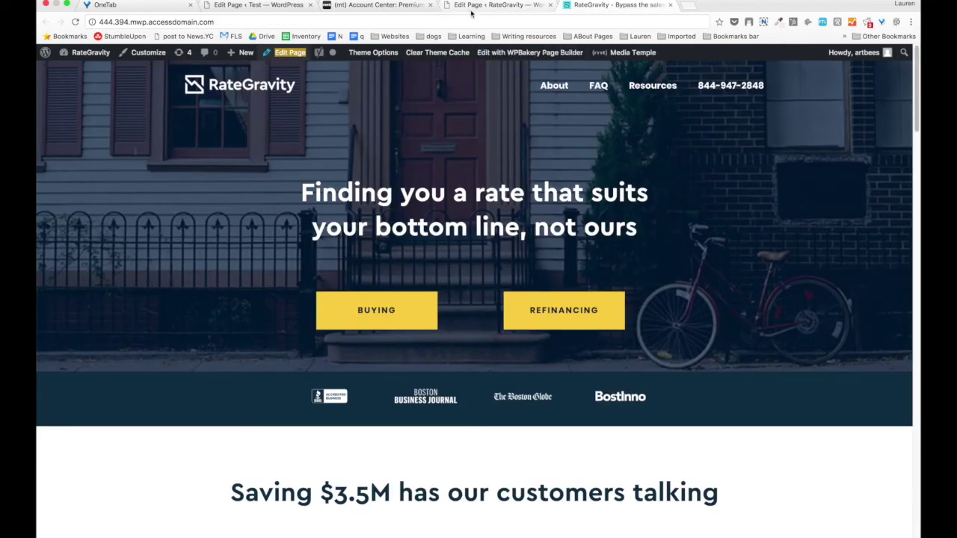
left_click(472, 6)
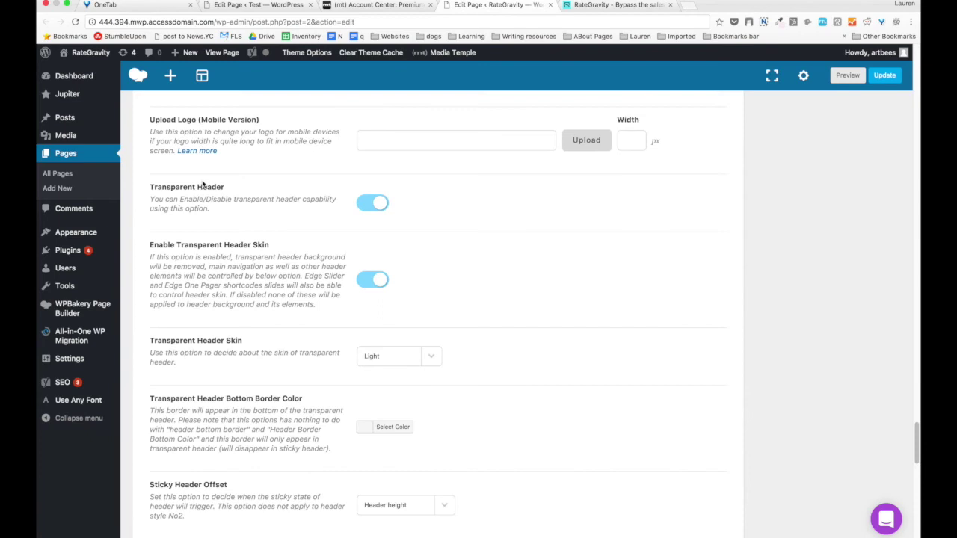
scroll(201, 185, "up", 20)
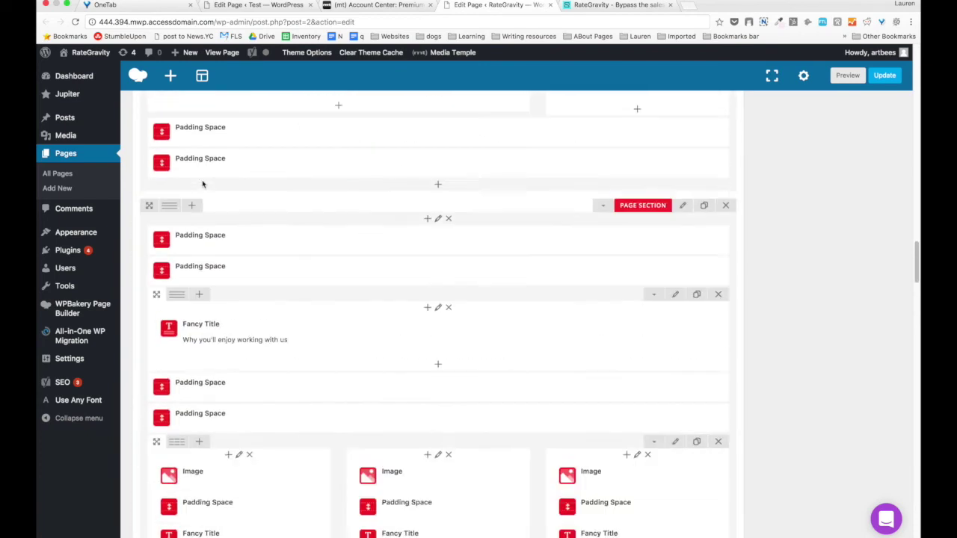
scroll(201, 184, "up", 20)
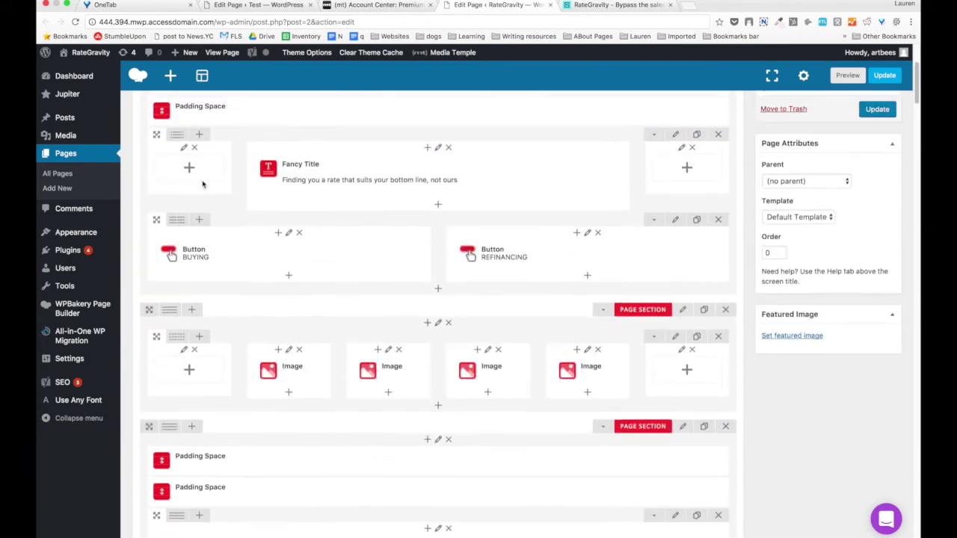
scroll(202, 184, "down", 2)
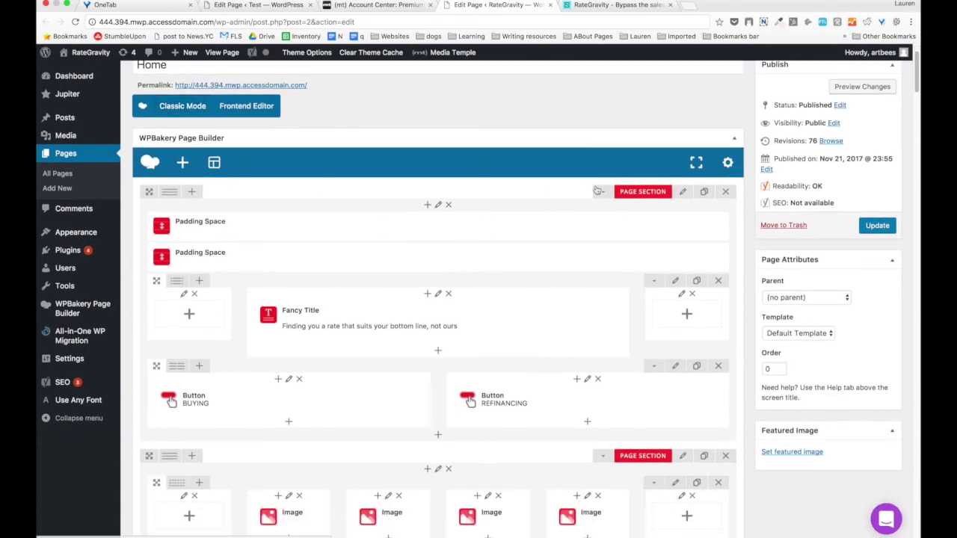
scroll(600, 191, "down", 5)
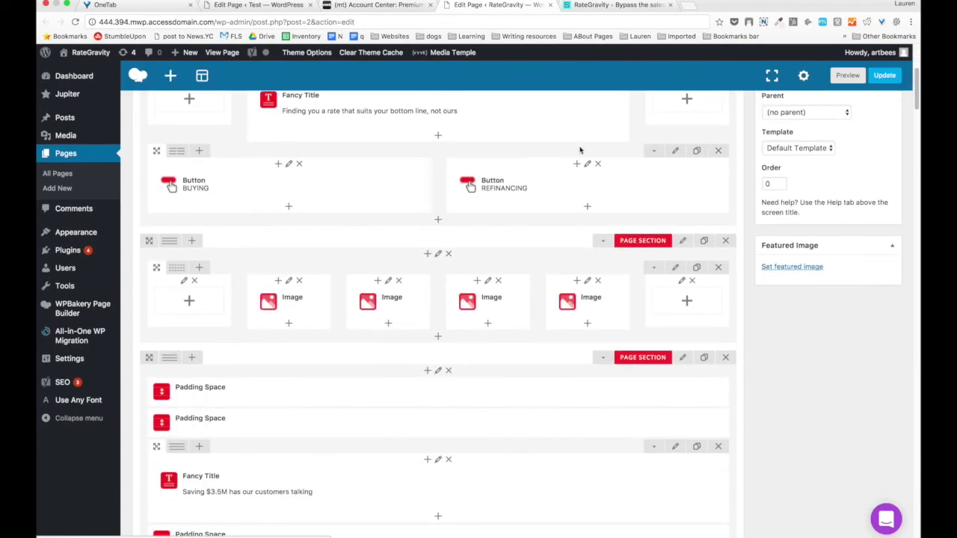
scroll(581, 134, "up", 6)
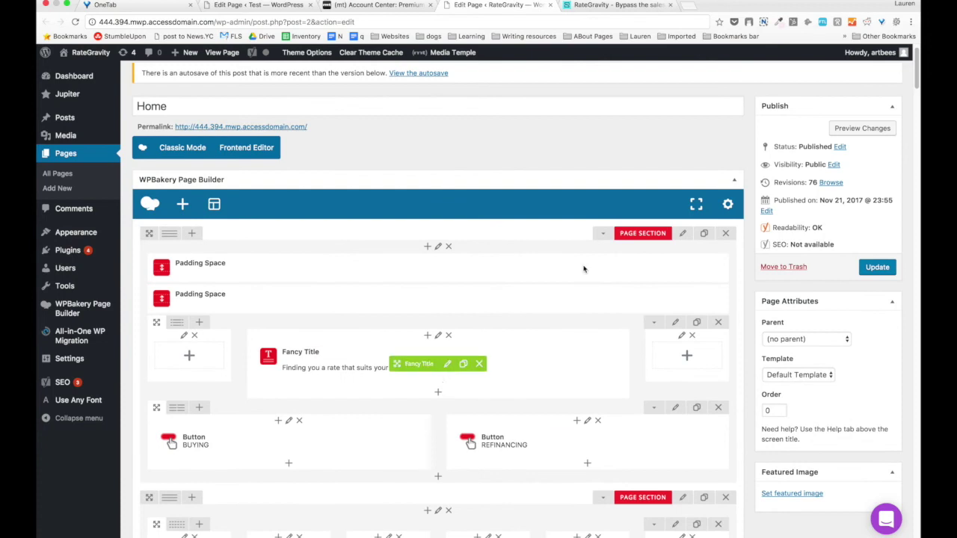
left_click(677, 236)
scroll(687, 292, "down", 2)
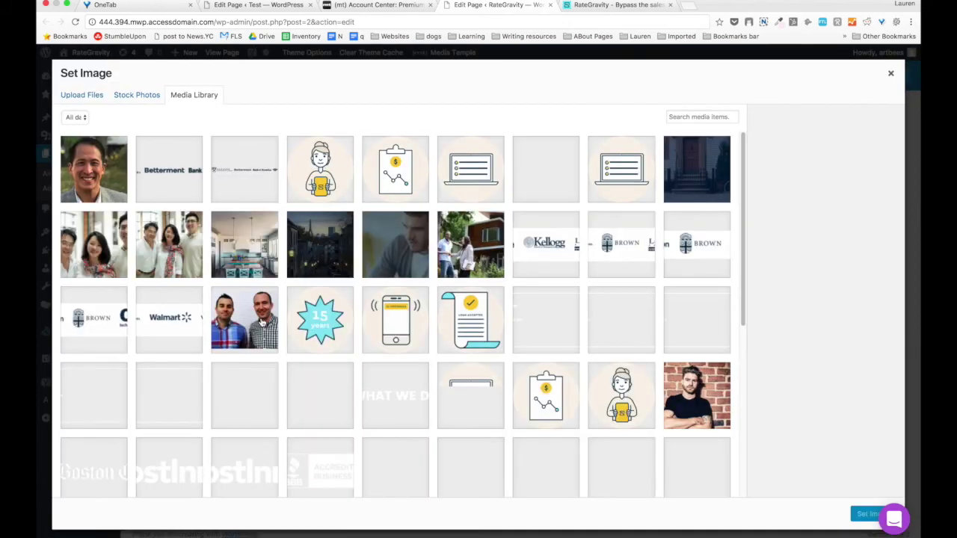
scroll(262, 321, "down", 3)
scroll(670, 179, "up", 3)
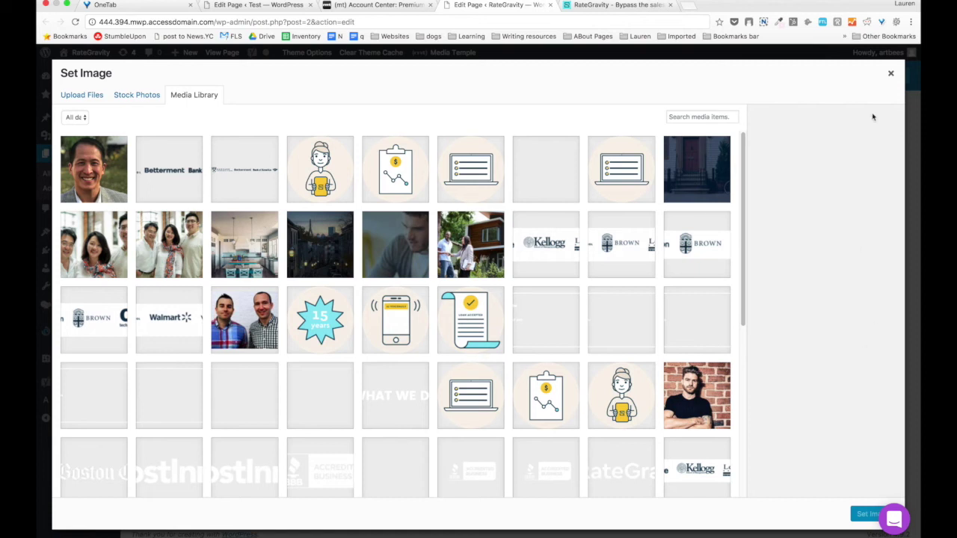
left_click(890, 74)
scroll(527, 314, "down", 3)
scroll(528, 314, "down", 5)
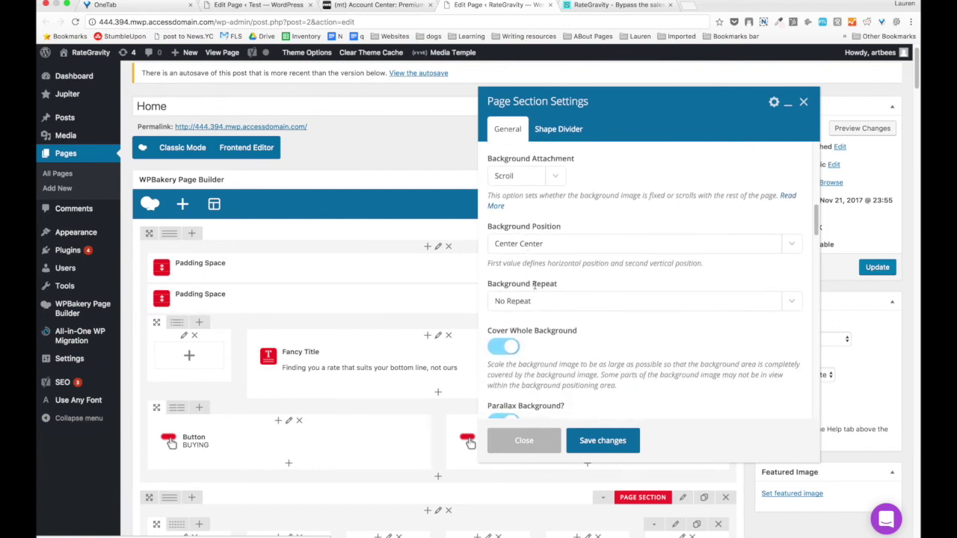
scroll(539, 317, "down", 2)
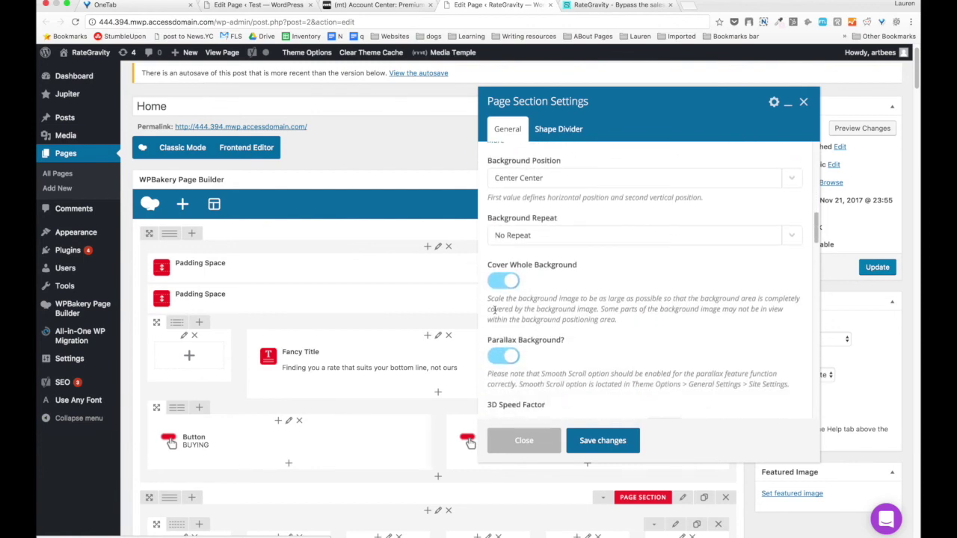
scroll(494, 309, "down", 5)
scroll(500, 291, "down", 4)
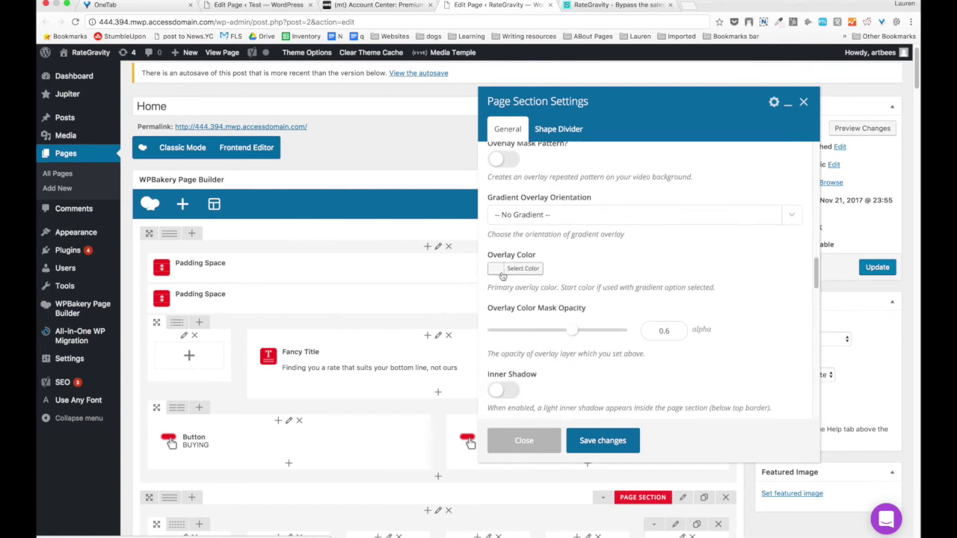
scroll(503, 276, "down", 5)
scroll(502, 276, "down", 10)
scroll(503, 275, "down", 10)
scroll(502, 276, "down", 3)
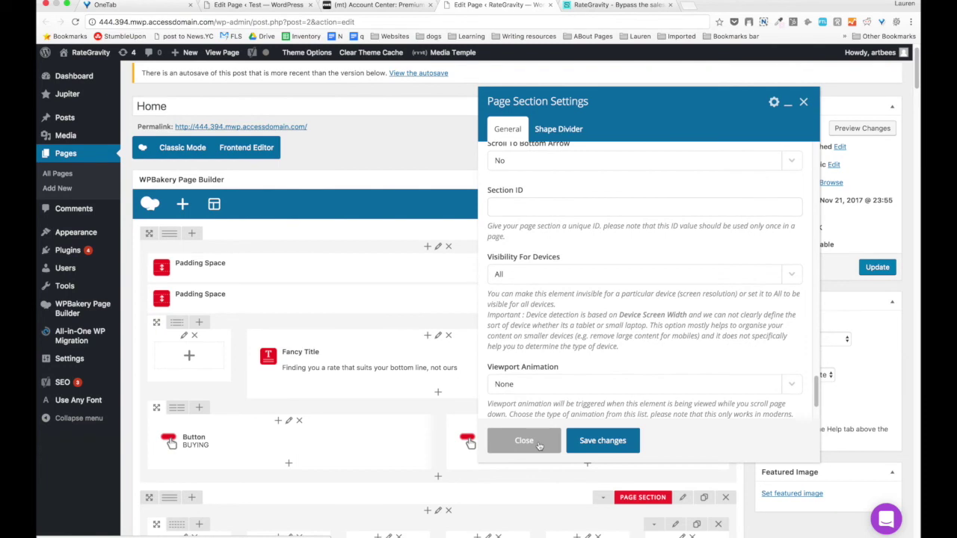
left_click(524, 440)
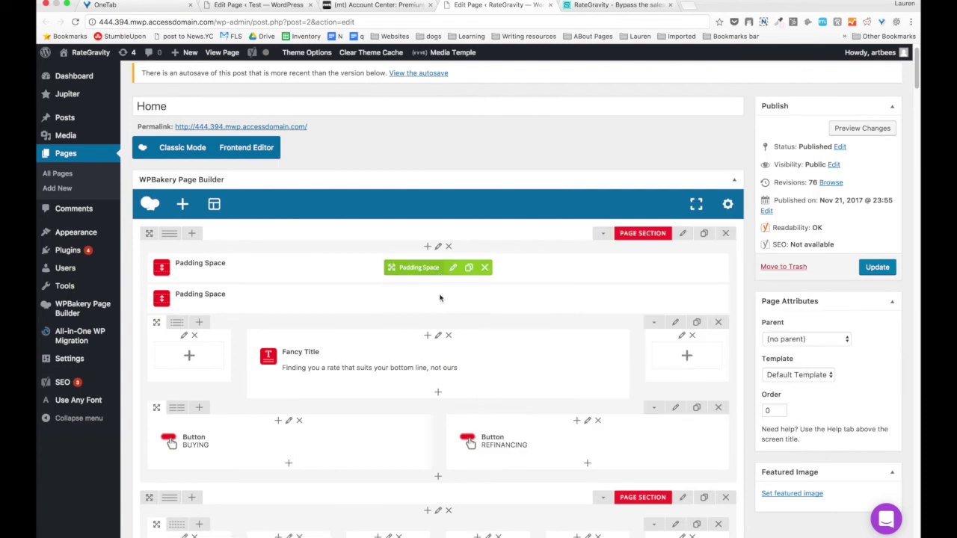
Compare the hero buttons on the live homepage with the Home page builder.
left_click(571, 12)
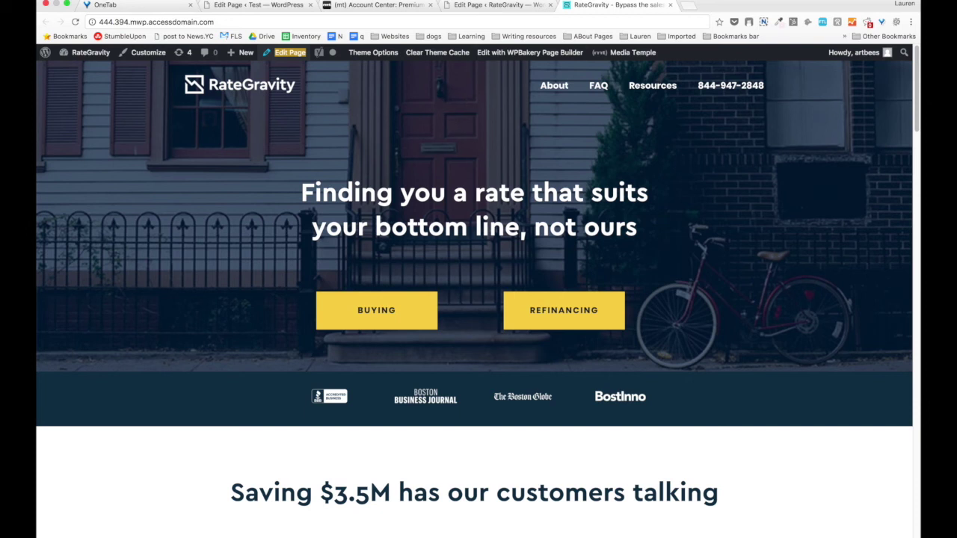
left_click(505, 5)
scroll(416, 316, "down", 5)
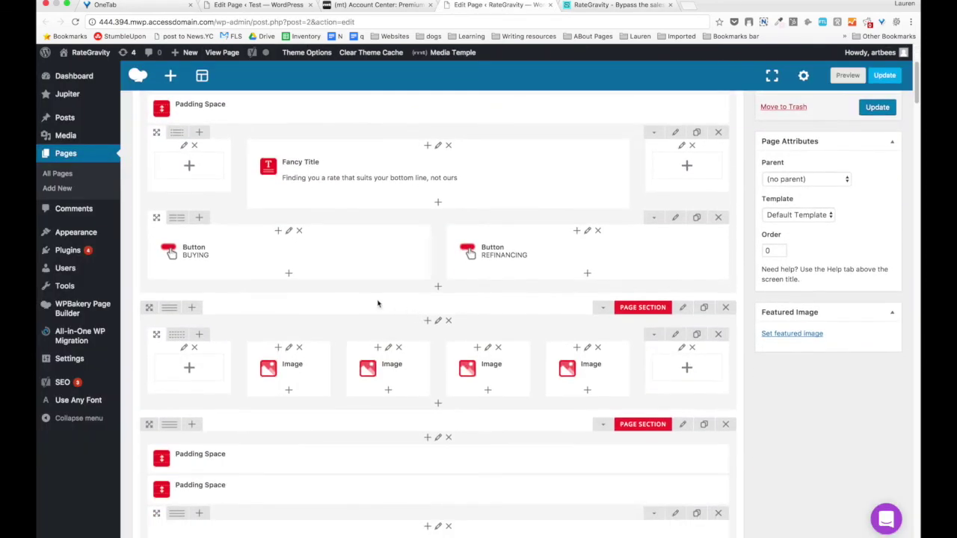
left_click(584, 8)
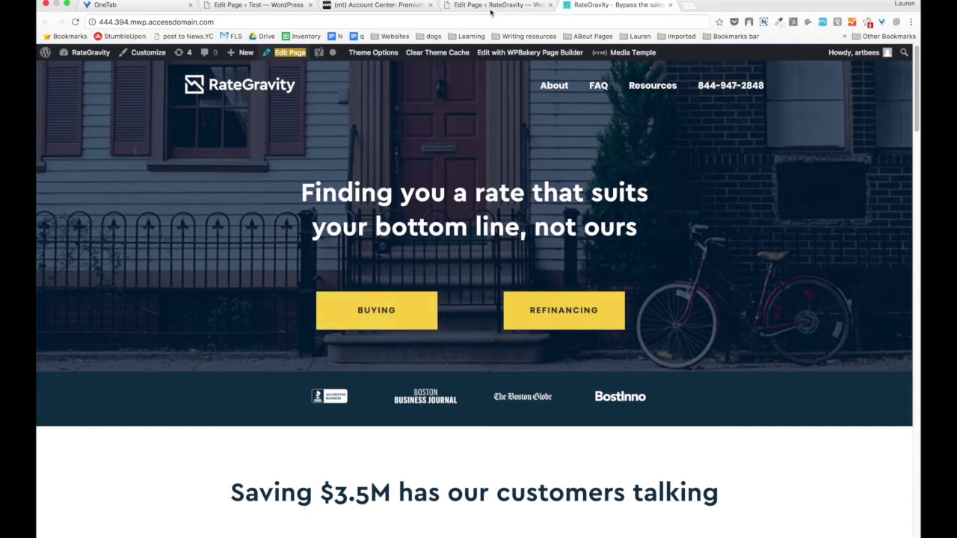
left_click(493, 6)
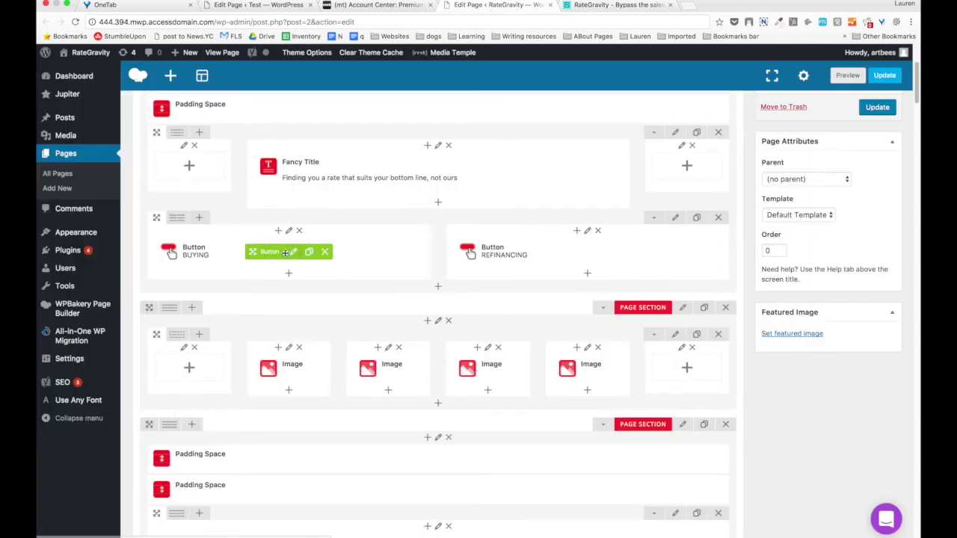
Review the BUYING button's General settings, selecting its full link address, and check the live buttons.
left_click(294, 252)
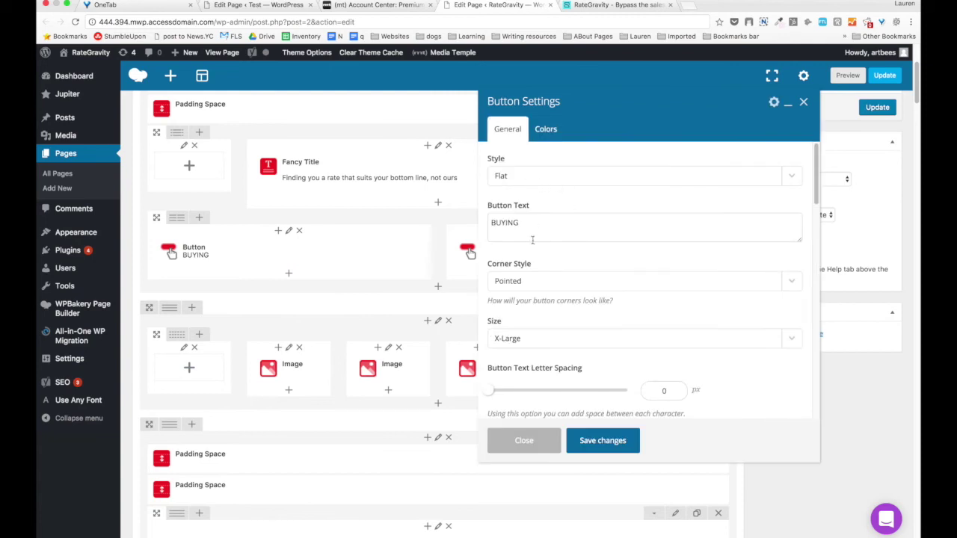
scroll(523, 223, "down", 3)
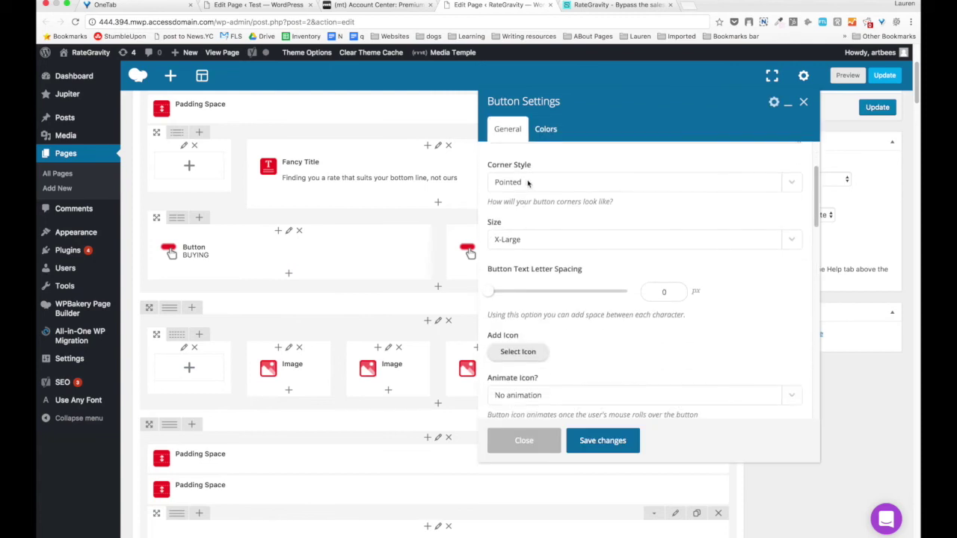
scroll(527, 187, "down", 2)
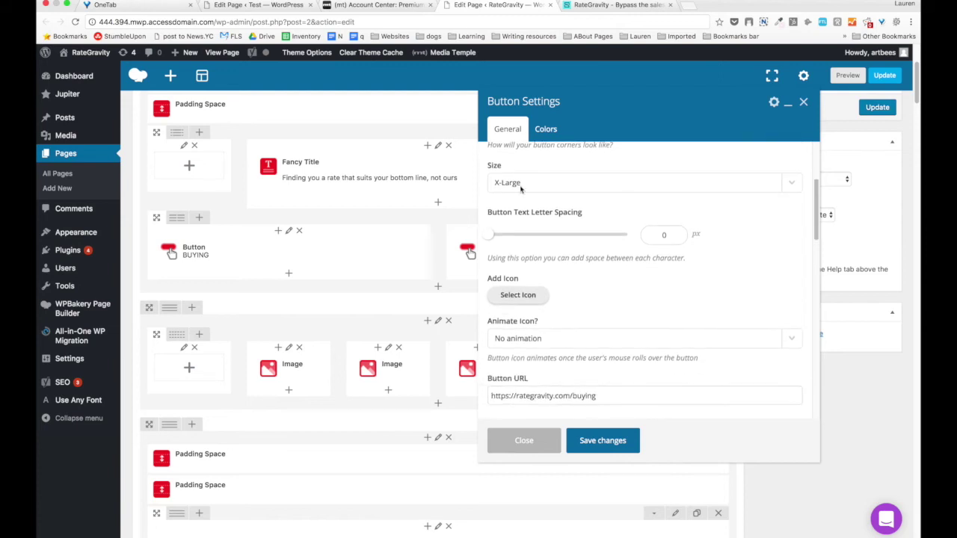
scroll(517, 189, "down", 6)
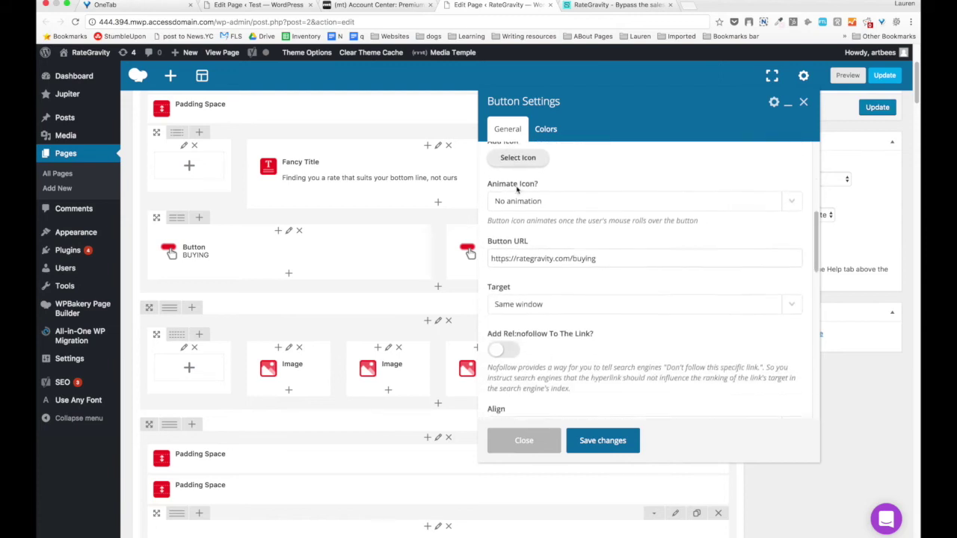
left_click_drag(602, 204, 472, 206)
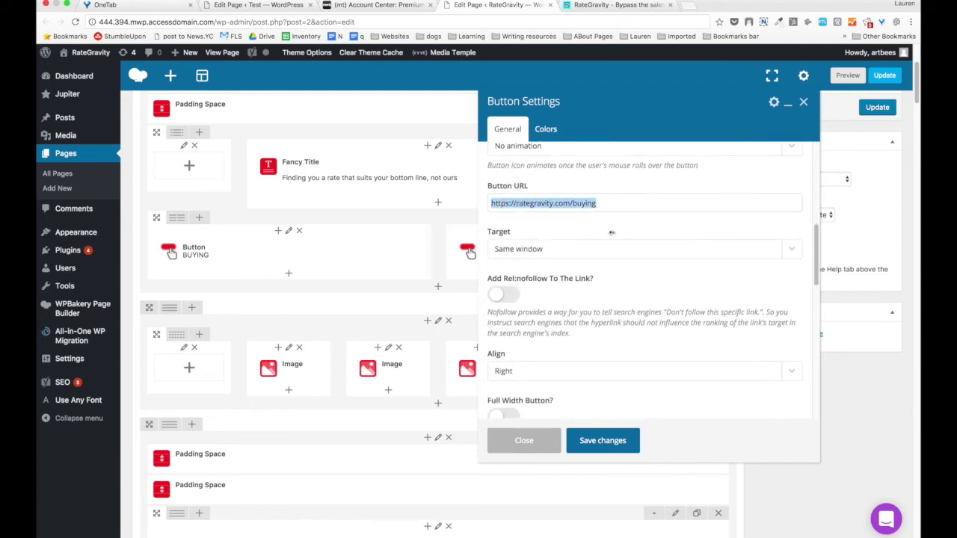
scroll(611, 232, "down", 3)
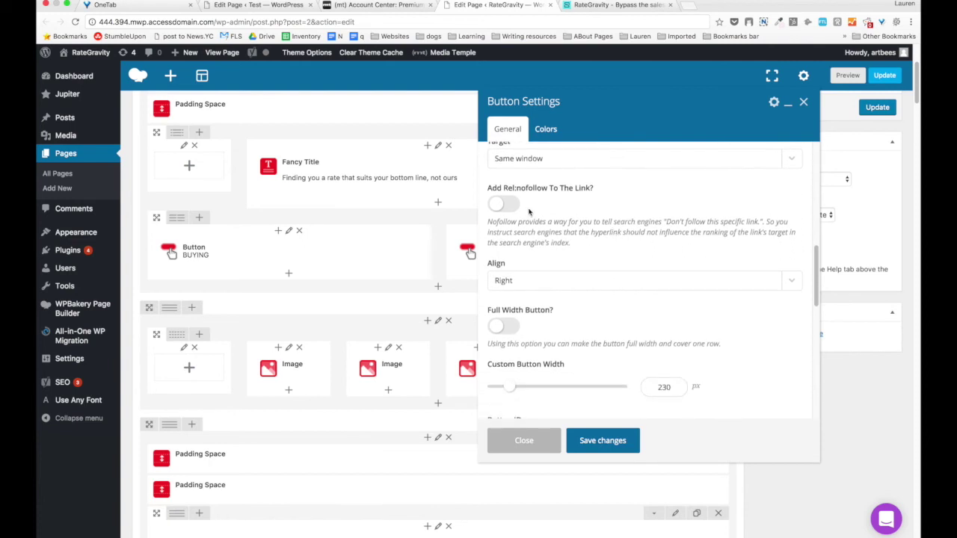
scroll(529, 212, "down", 2)
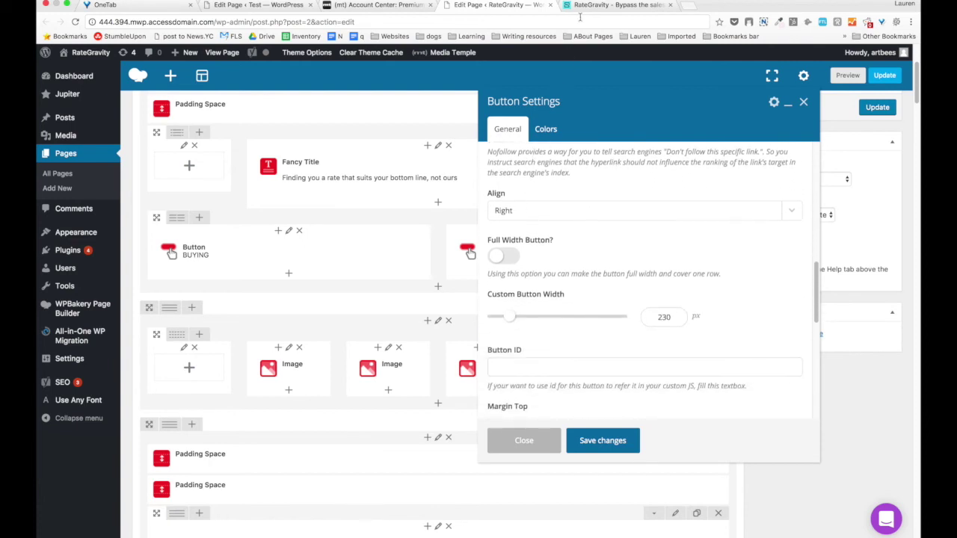
left_click(591, 5)
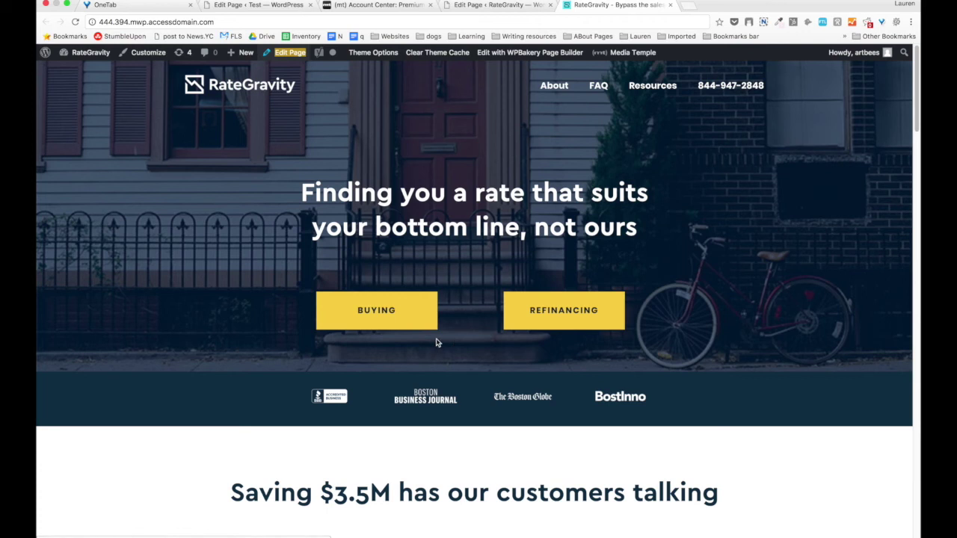
left_click(484, 6)
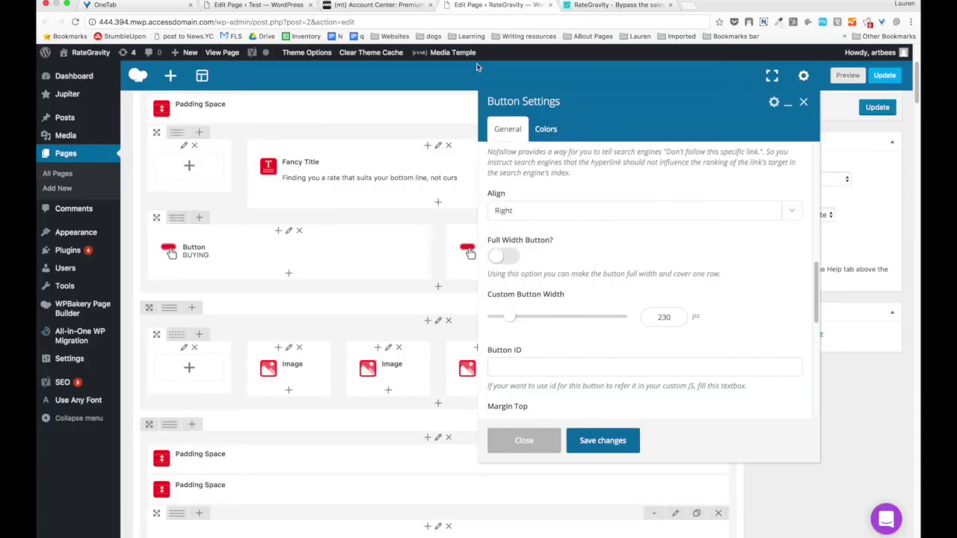
Check the BUYING button's Colors tab, save the button settings, and view the live homepage.
scroll(528, 213, "down", 3)
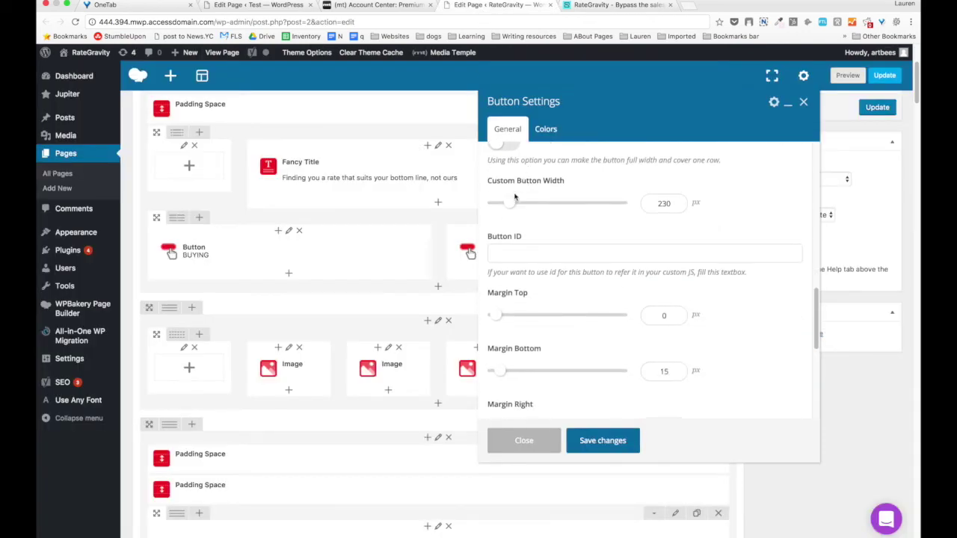
scroll(665, 211, "down", 4)
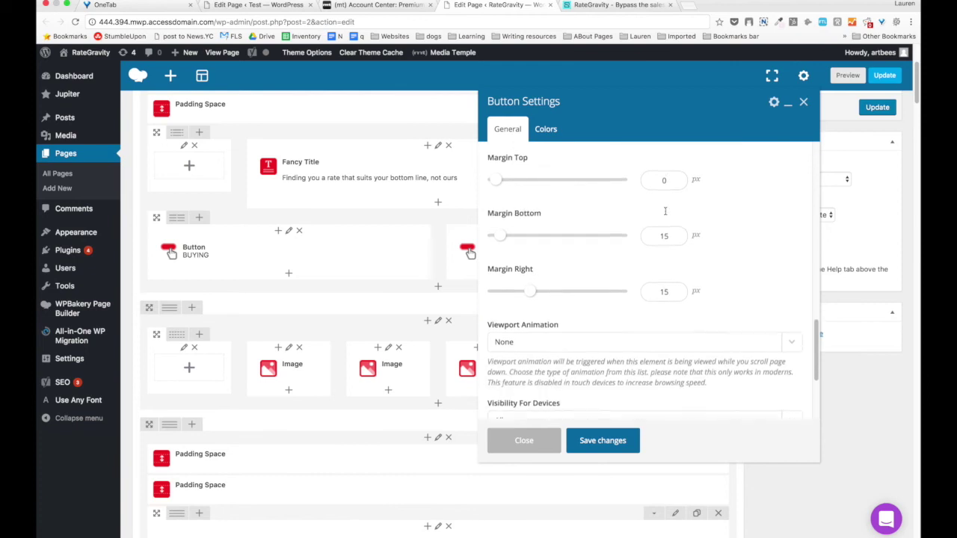
scroll(547, 265, "down", 3)
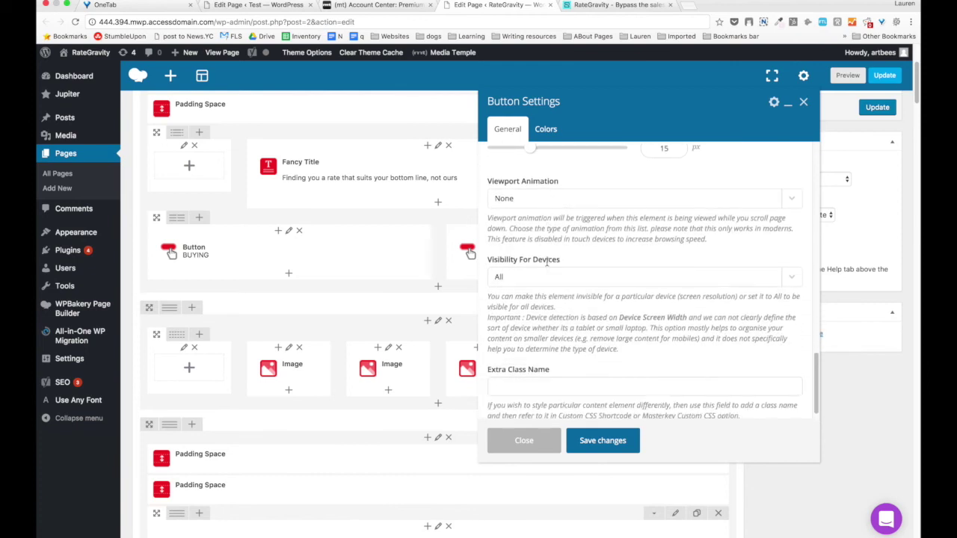
scroll(547, 262, "down", 3)
left_click(545, 129)
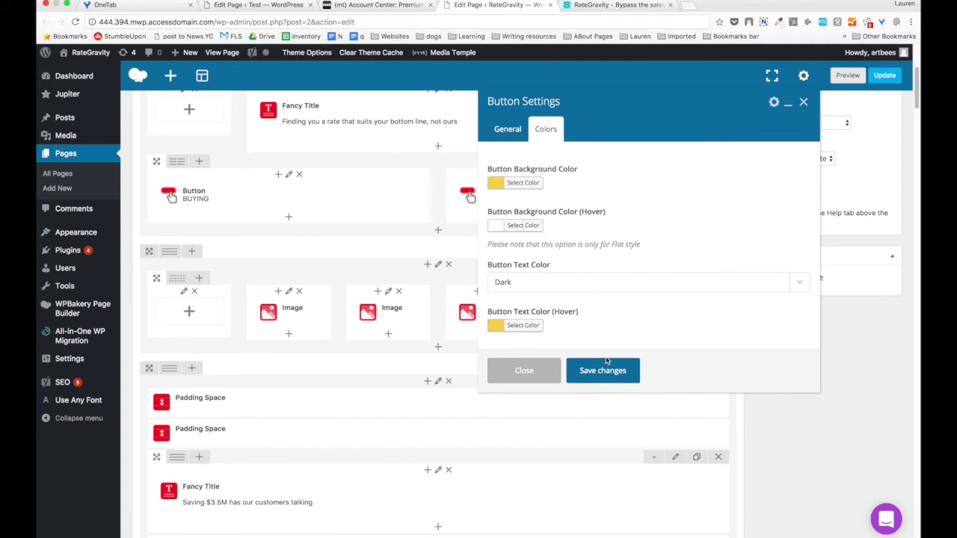
left_click(607, 370)
left_click(622, 6)
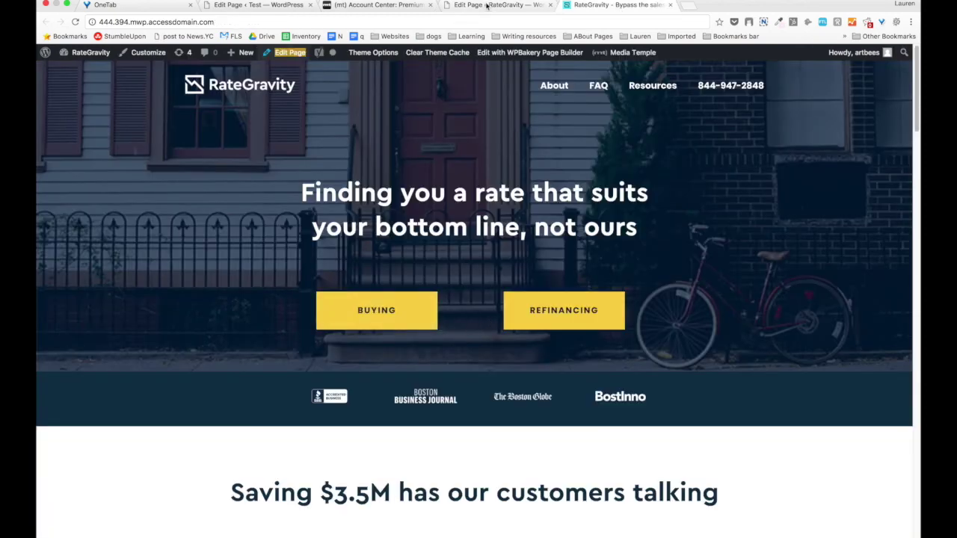
Collapse the first Page Section holding the hero, then check the live homepage against the builder.
left_click(493, 6)
mouse_move(551, 192)
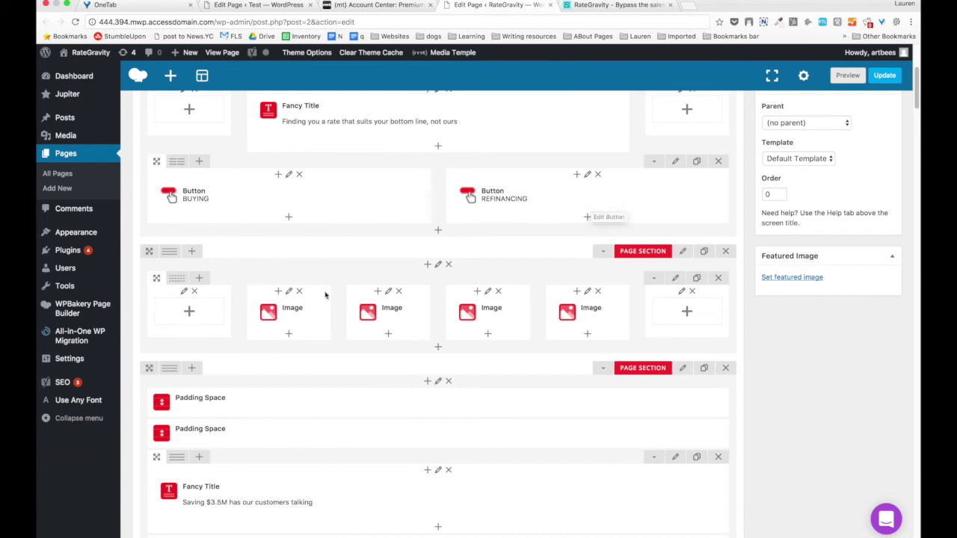
scroll(430, 254, "up", 5)
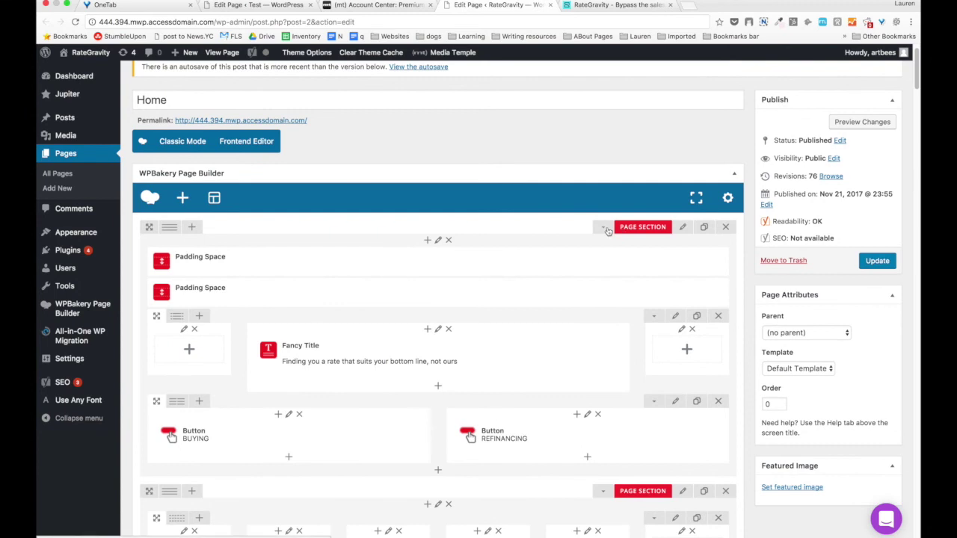
left_click(604, 228)
scroll(651, 238, "down", 2)
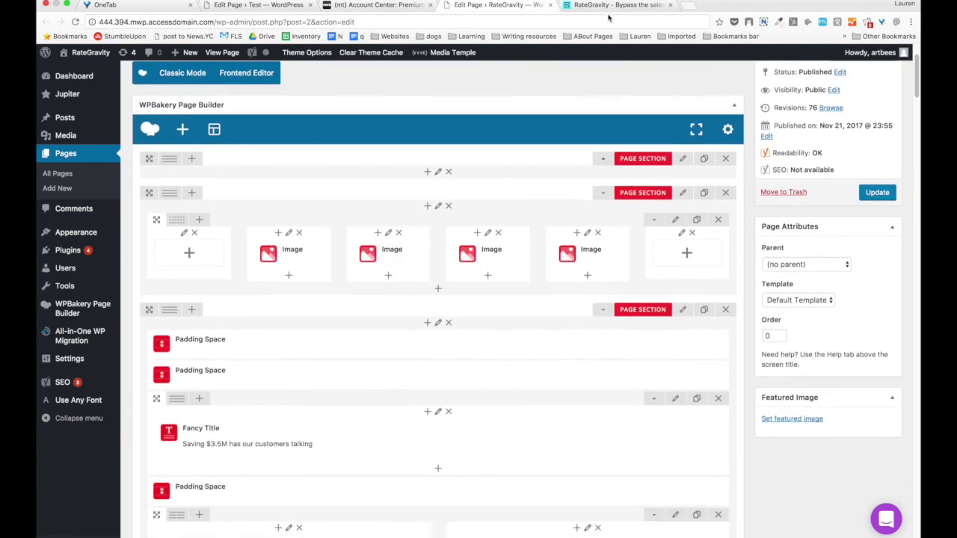
left_click(602, 5)
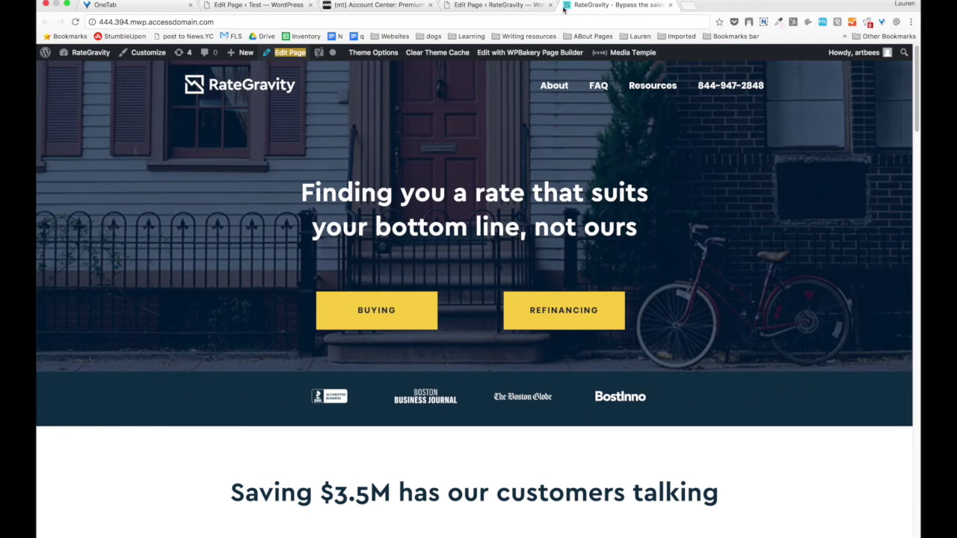
left_click(499, 5)
Check the press-logo section's dark Background Color in its settings and save them.
left_click(682, 192)
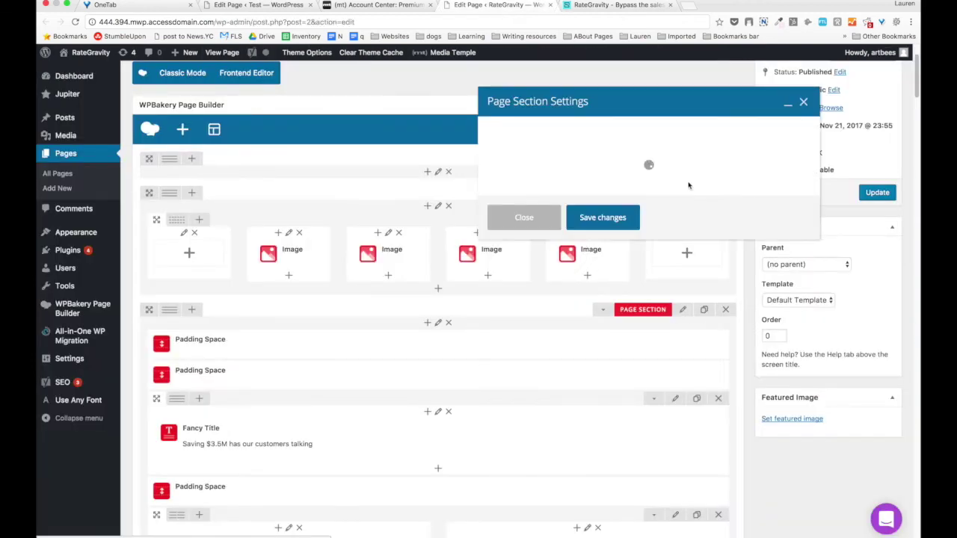
scroll(663, 237, "down", 5)
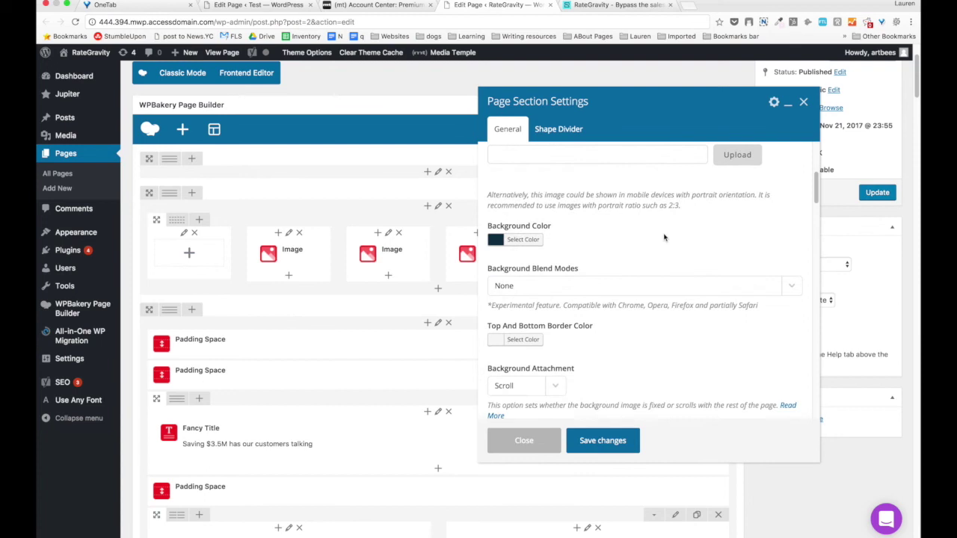
left_click(522, 204)
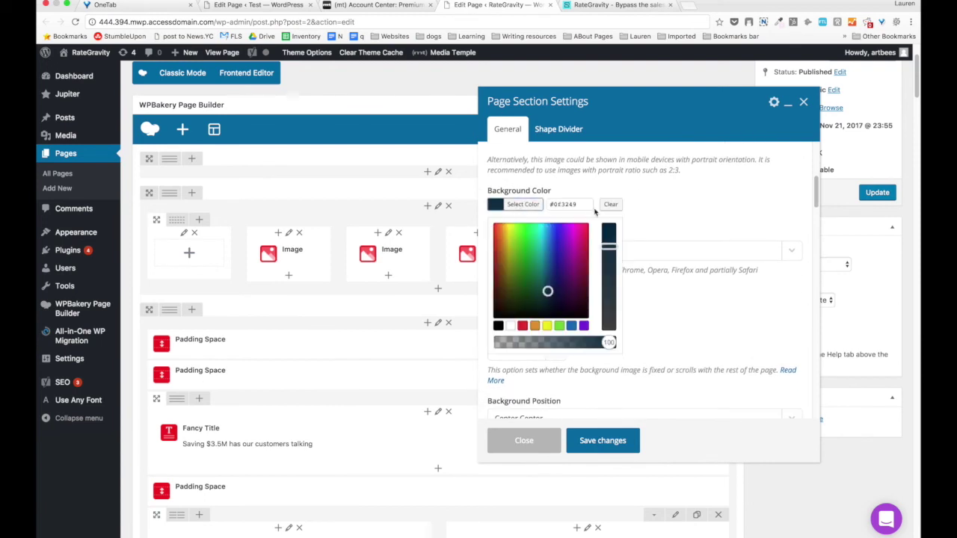
left_click(532, 207)
scroll(640, 258, "down", 10)
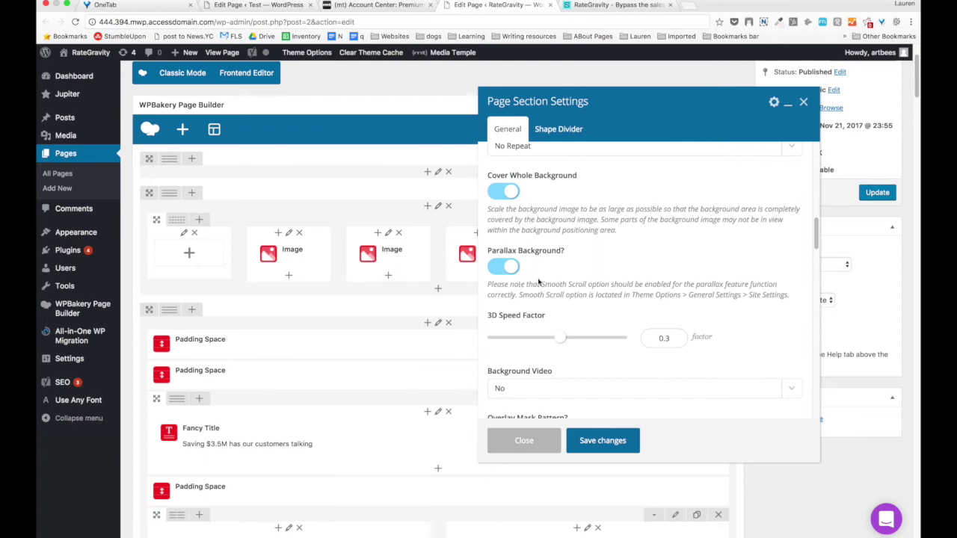
scroll(538, 281, "down", 12)
scroll(538, 282, "down", 8)
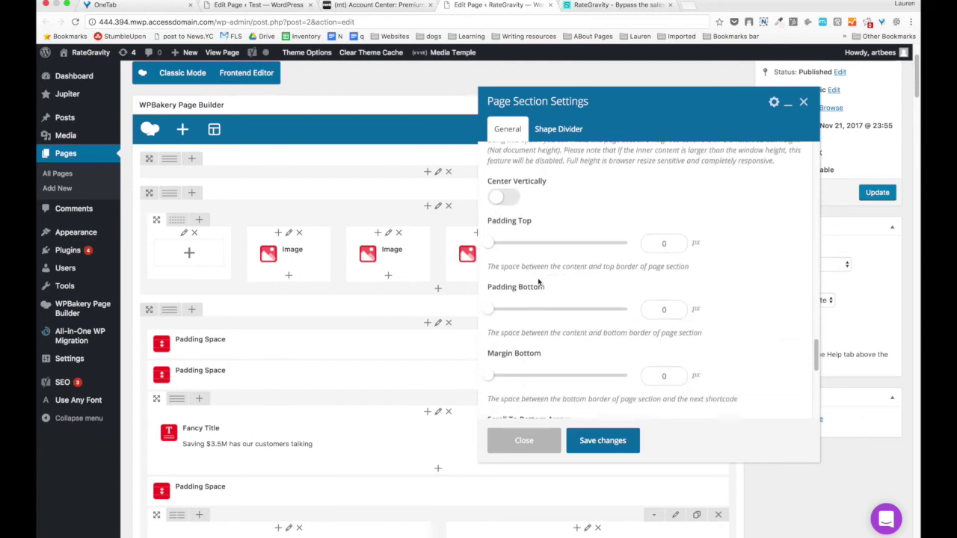
left_click(615, 441)
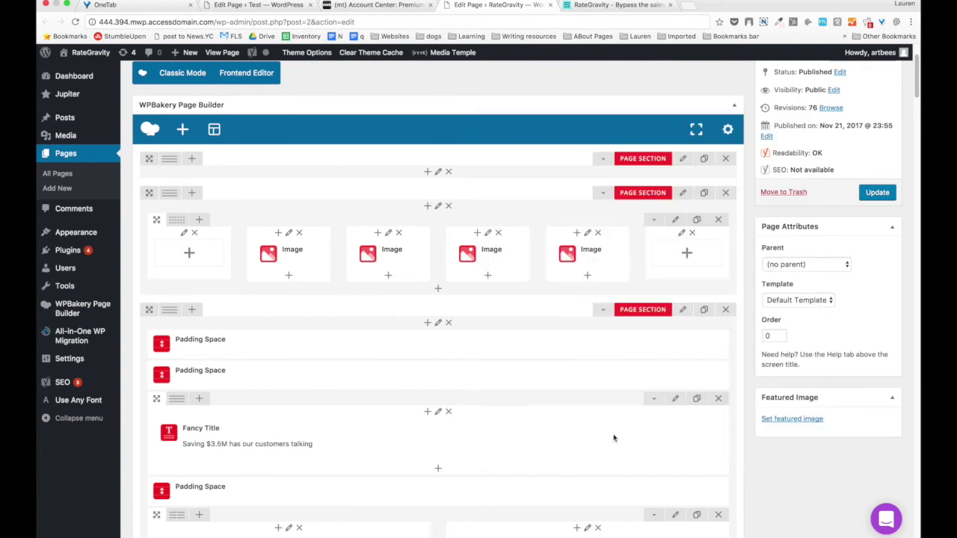
Save the press-logo section with Visibility For Devices set to Hidden on Phones, then collapse it.
left_click(681, 193)
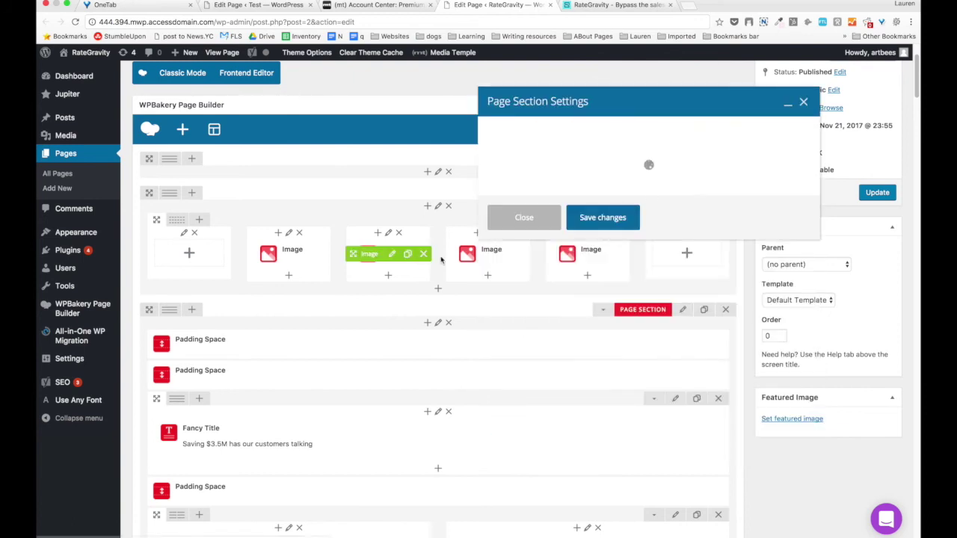
scroll(516, 238, "down", 10)
scroll(516, 238, "down", 12)
scroll(518, 241, "down", 8)
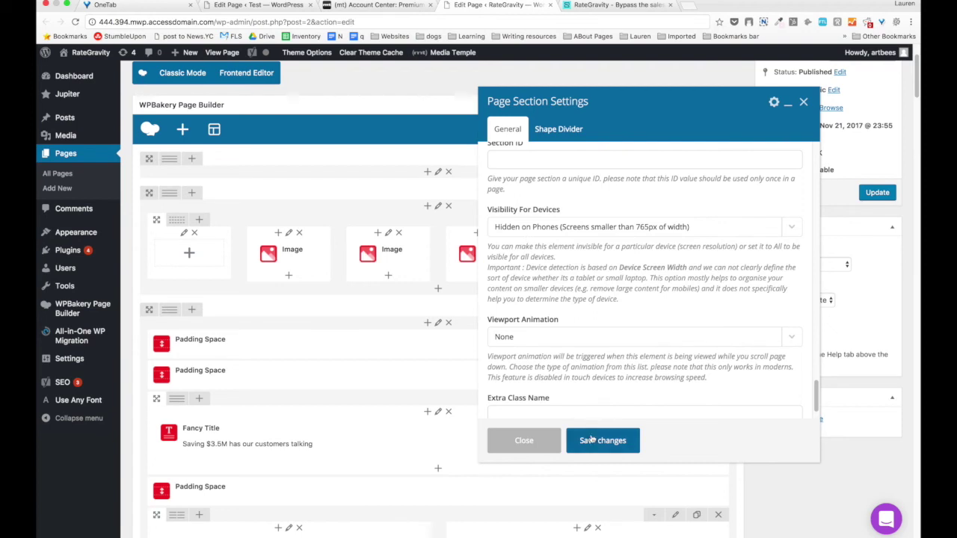
left_click(592, 439)
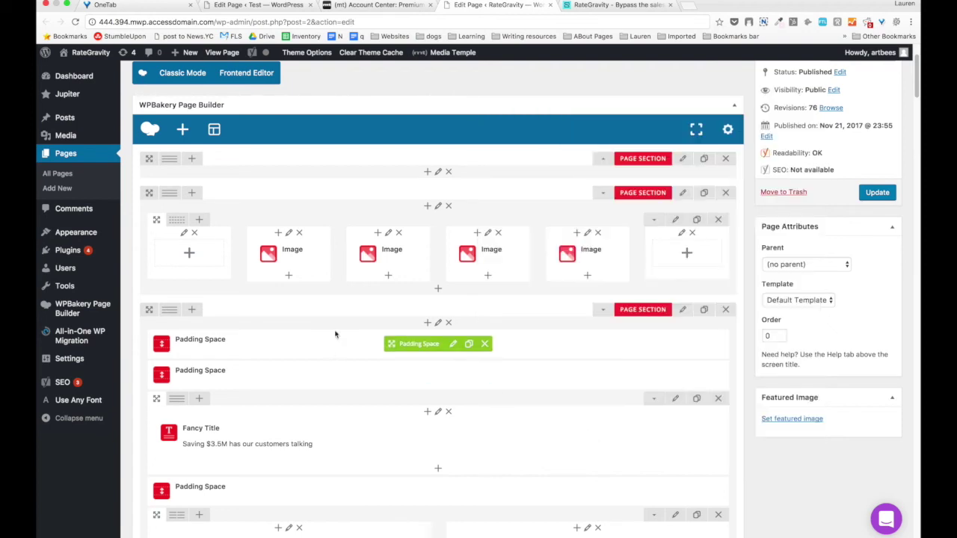
left_click(602, 192)
key("ctrl+Tab")
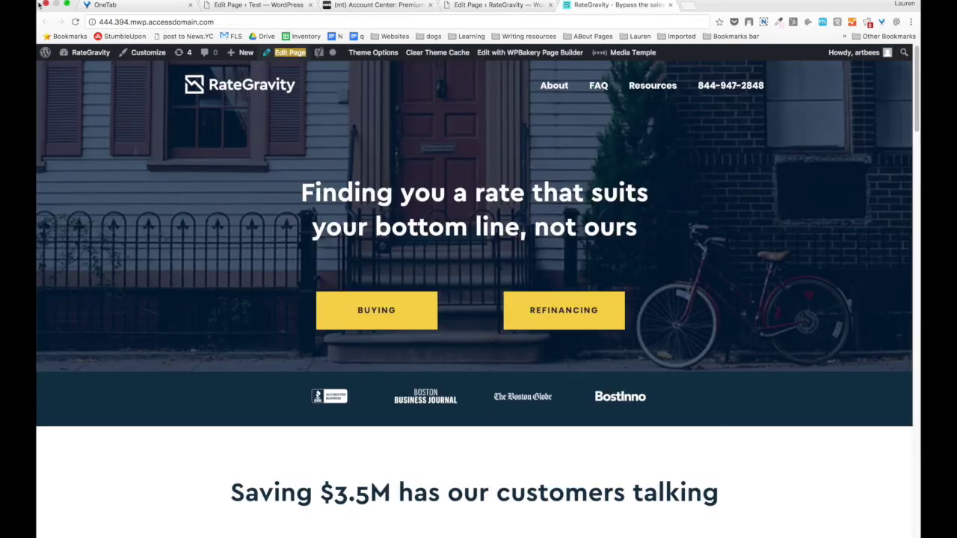
Narrow the browser to phone width to confirm the logo strip is hidden, then restore full size.
left_click(65, 4)
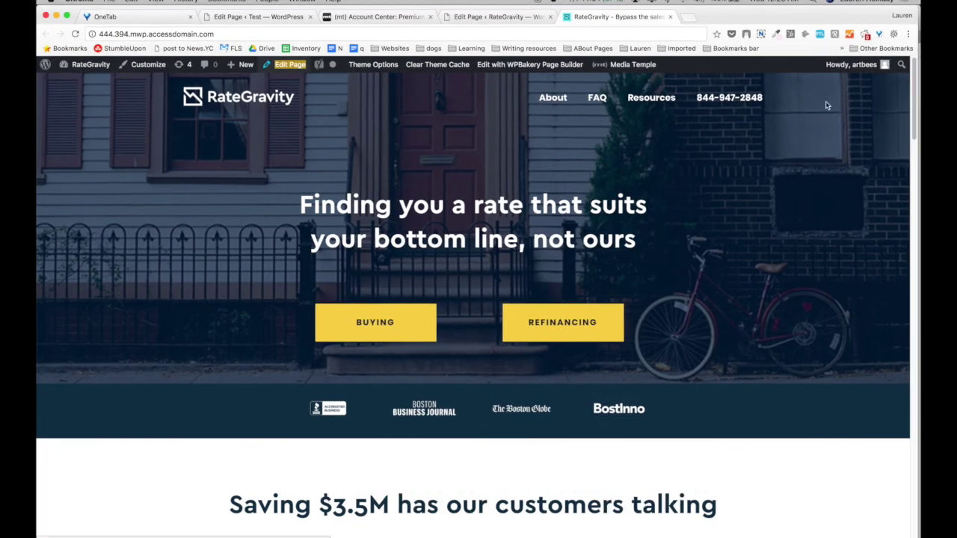
key("ctrl+alt+Right")
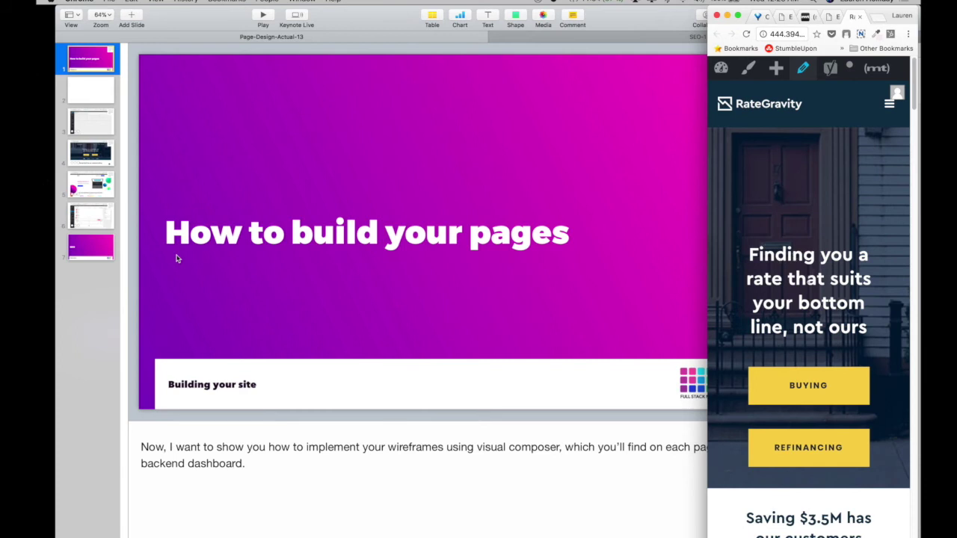
scroll(788, 305, "down", 4)
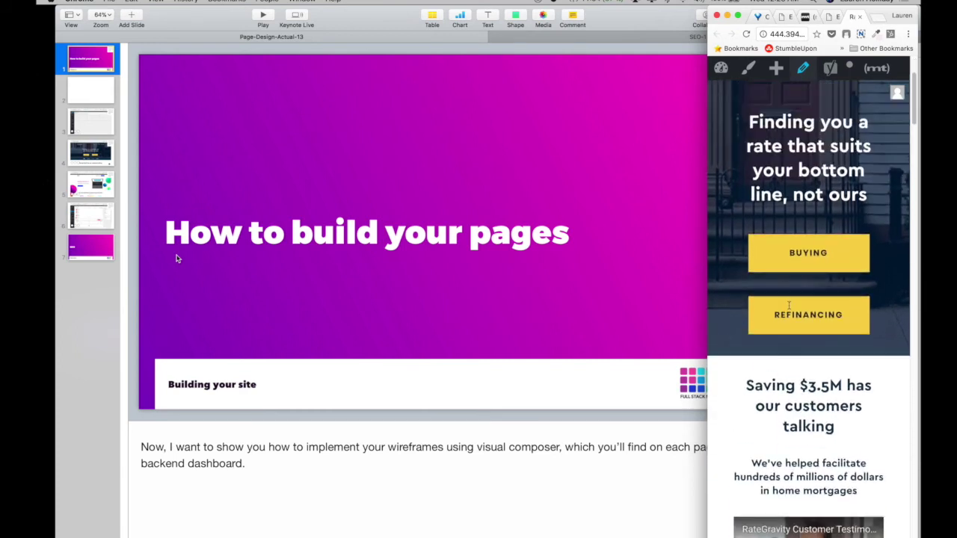
scroll(788, 305, "up", 2)
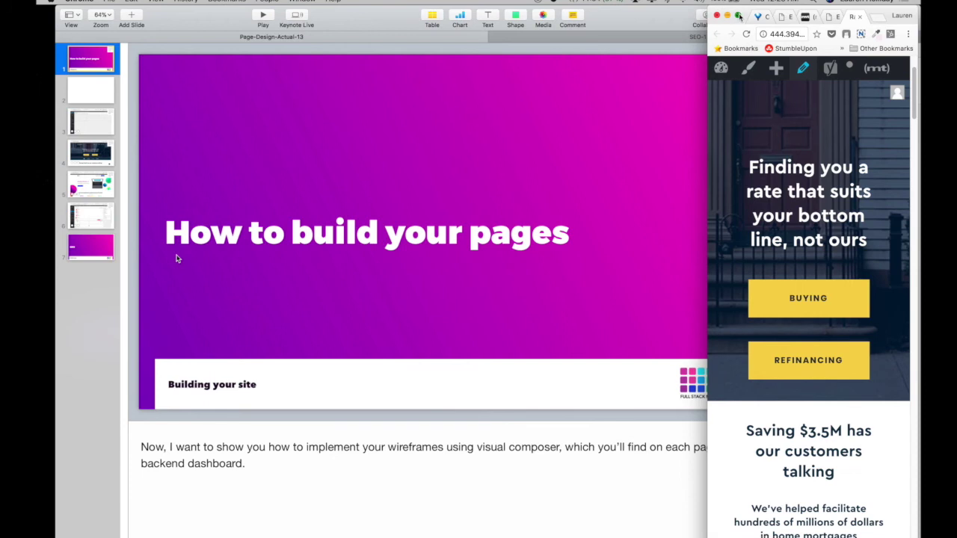
left_click(738, 16)
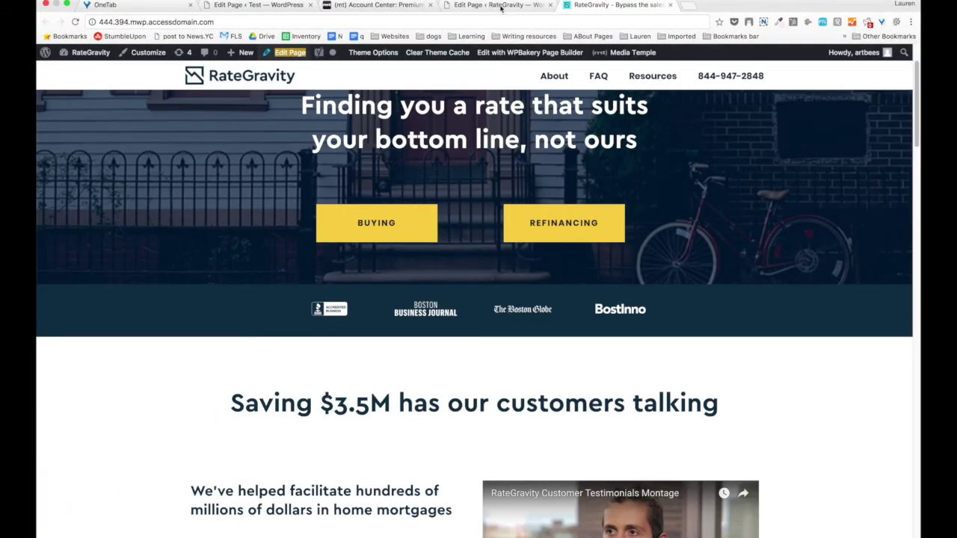
left_click(500, 4)
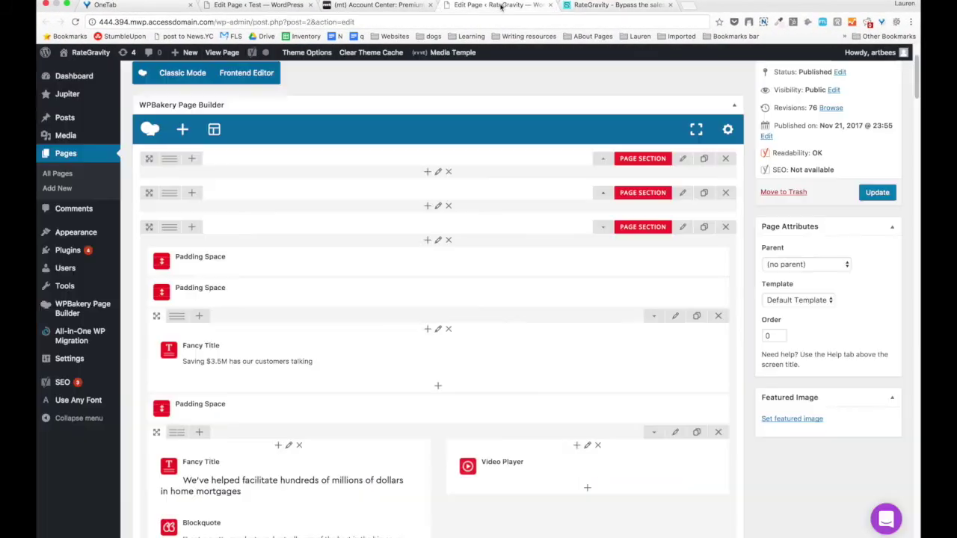
scroll(470, 217, "down", 3)
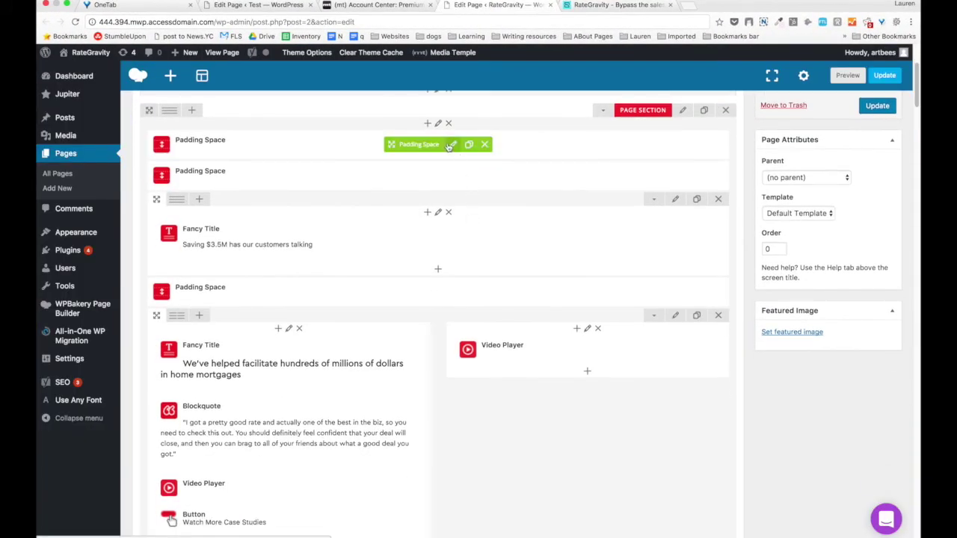
left_click(579, 6)
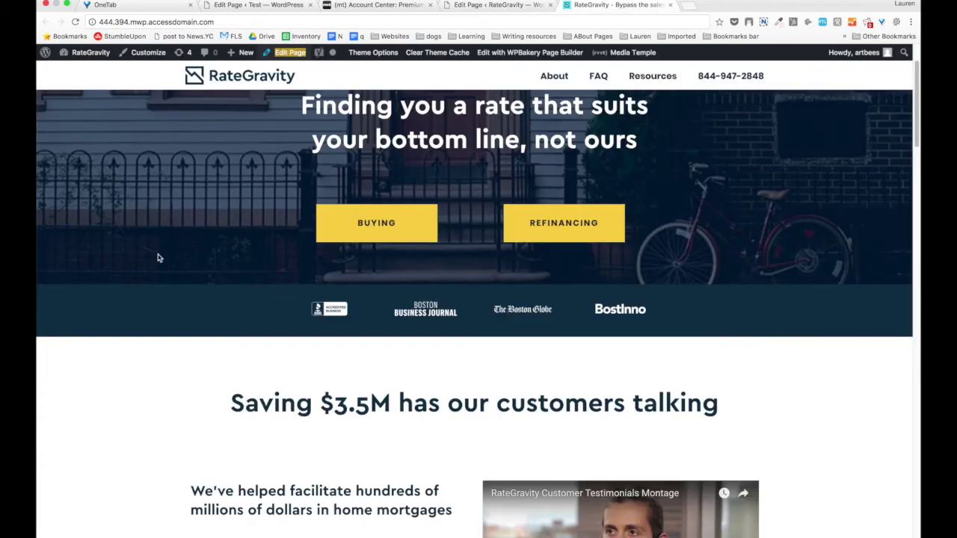
scroll(158, 258, "down", 5)
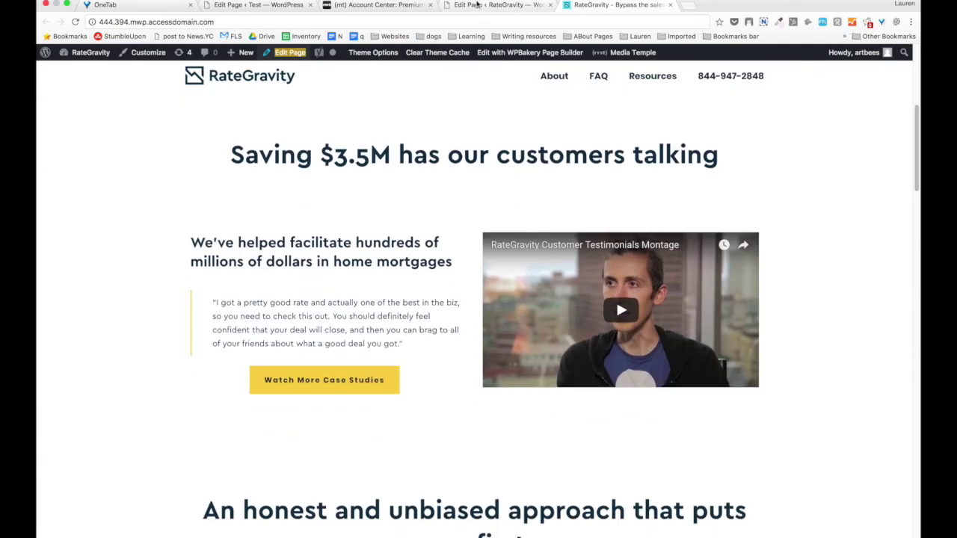
left_click(476, 5)
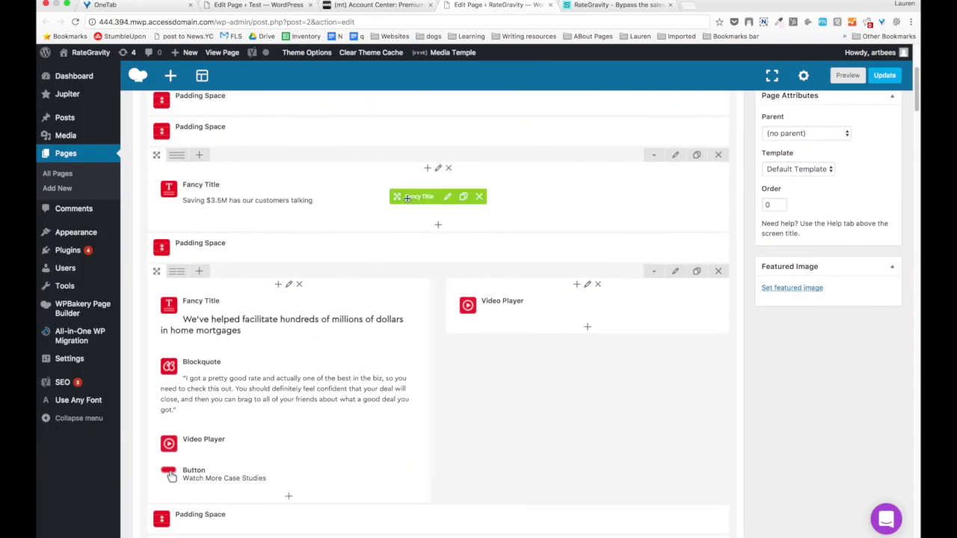
Review the 'Saving $3.5M' Fancy Title settings: 40 px tablet, 30 px mobile font, centered, device visibility.
left_click(446, 199)
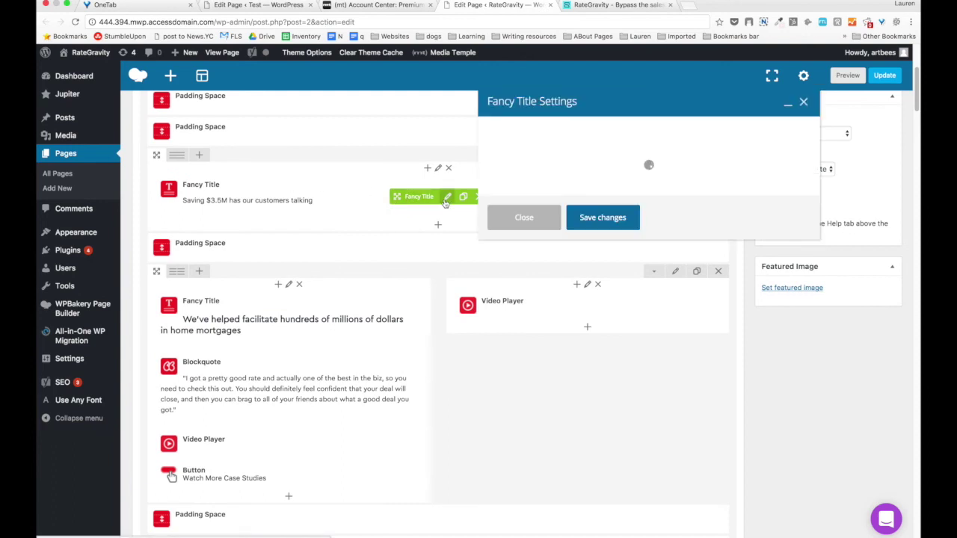
left_click(599, 263)
scroll(599, 263, "down", 1)
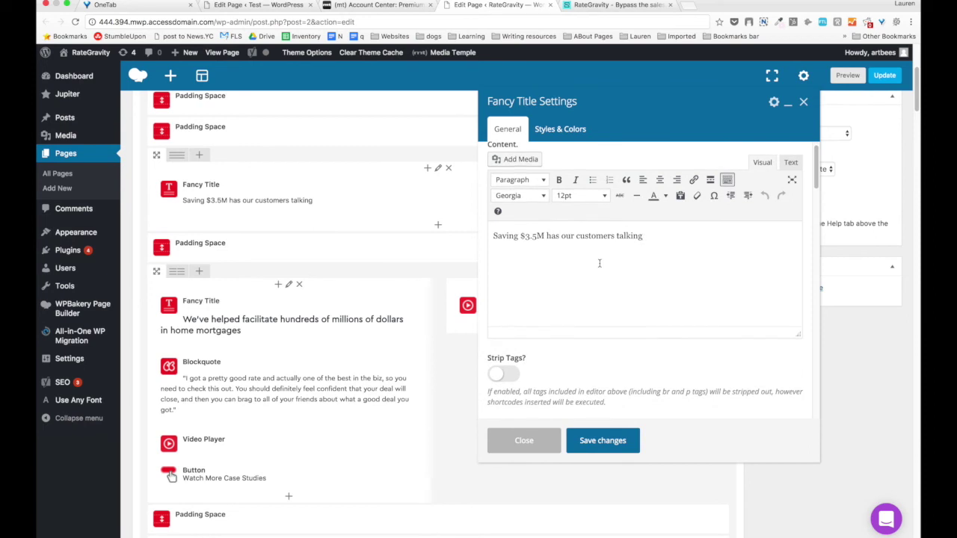
scroll(598, 263, "down", 5)
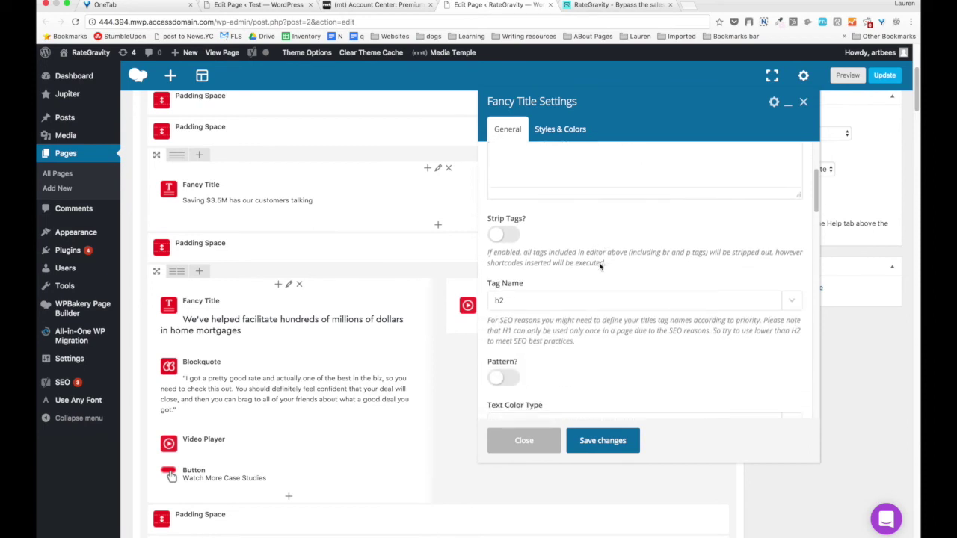
scroll(599, 266, "down", 2)
scroll(547, 267, "down", 6)
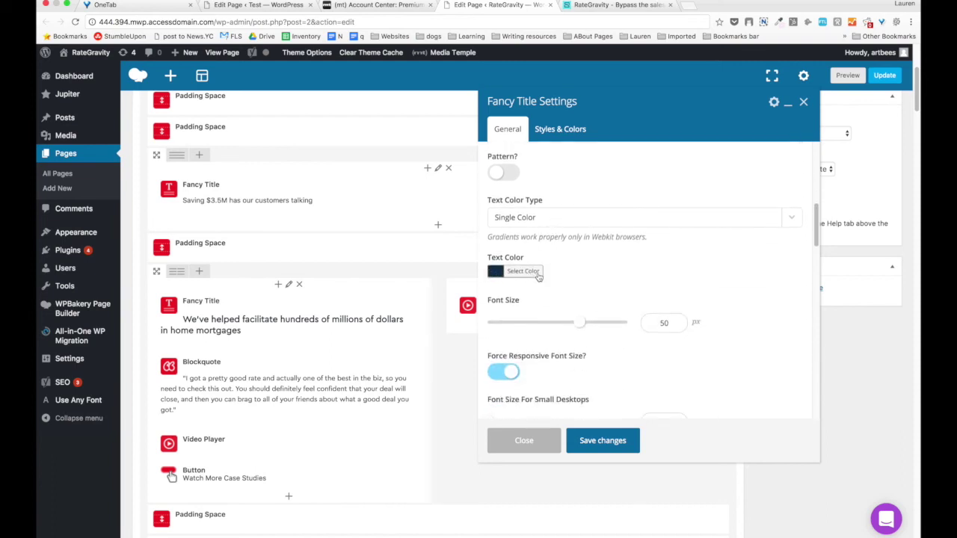
scroll(538, 278, "down", 1)
scroll(538, 277, "down", 2)
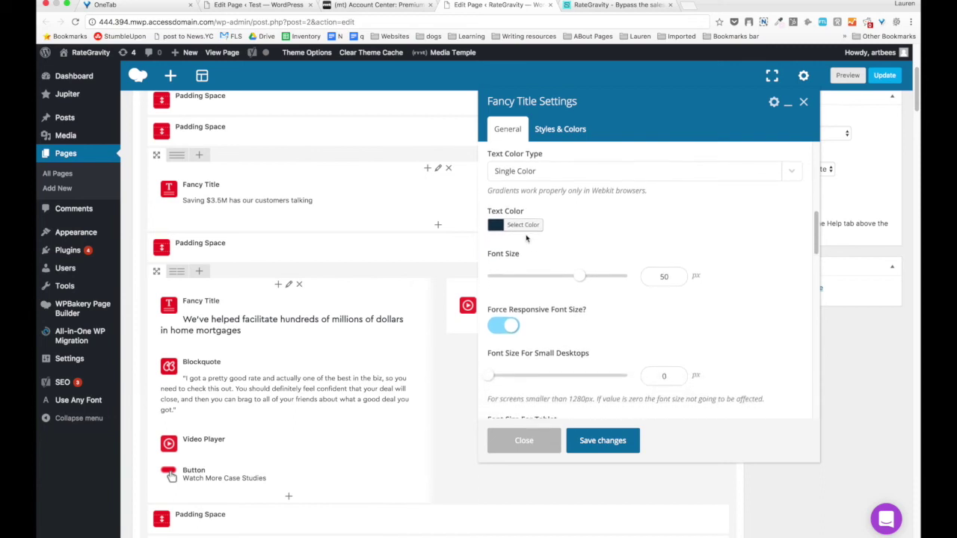
scroll(526, 239, "down", 3)
scroll(654, 222, "down", 4)
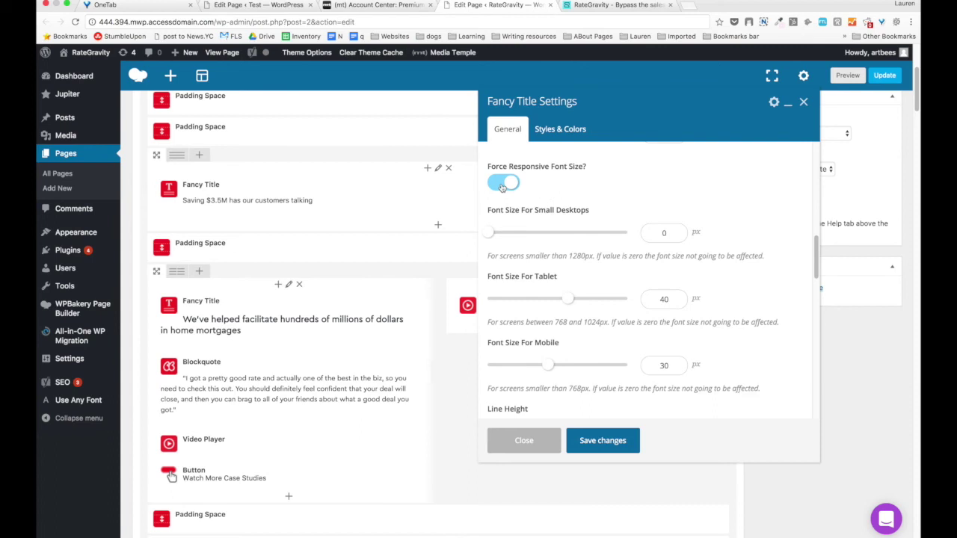
scroll(502, 187, "down", 1)
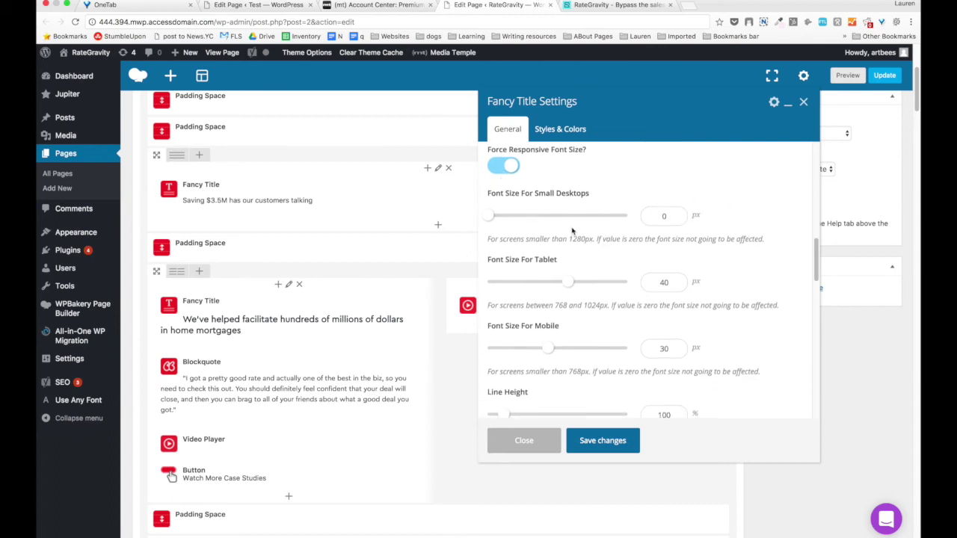
scroll(583, 217, "down", 4)
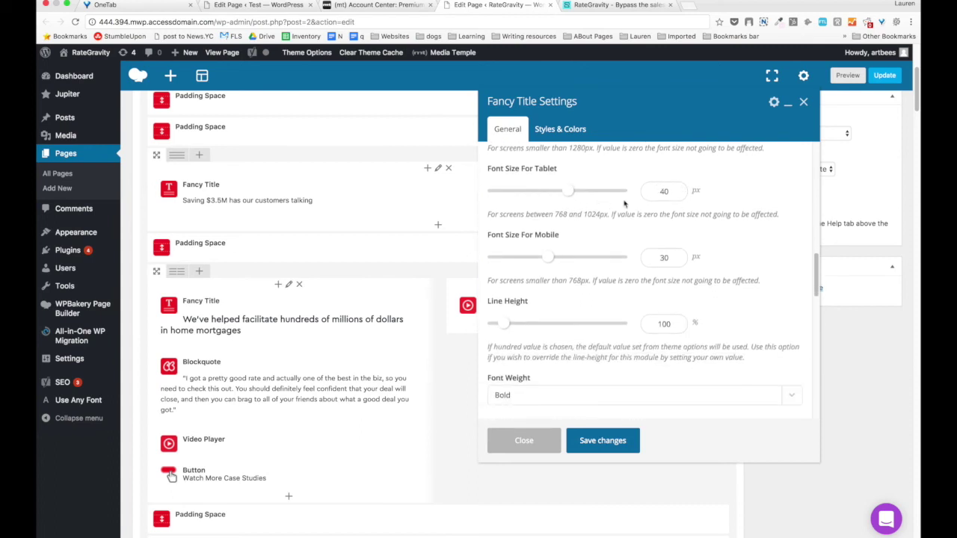
scroll(565, 260, "down", 4)
scroll(635, 272, "down", 6)
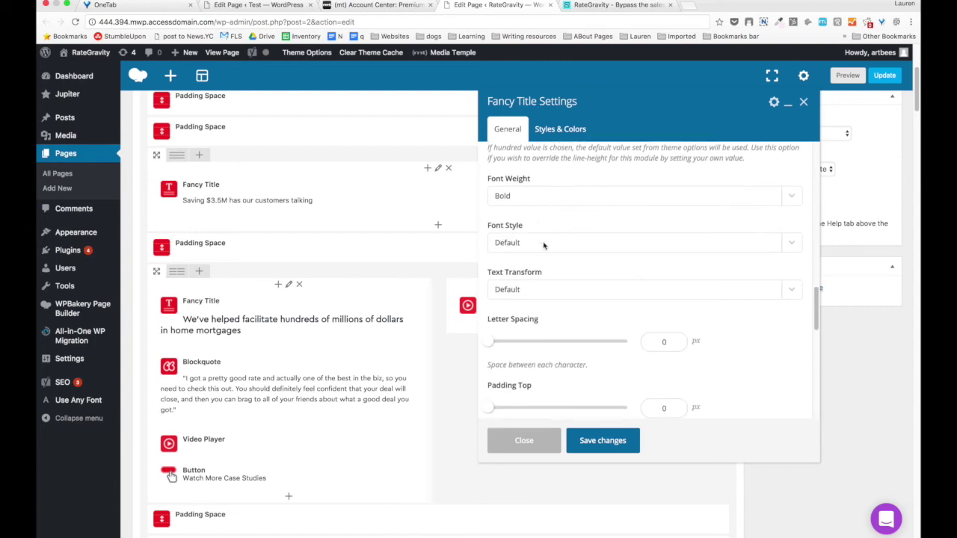
scroll(544, 245, "down", 10)
scroll(543, 224, "down", 5)
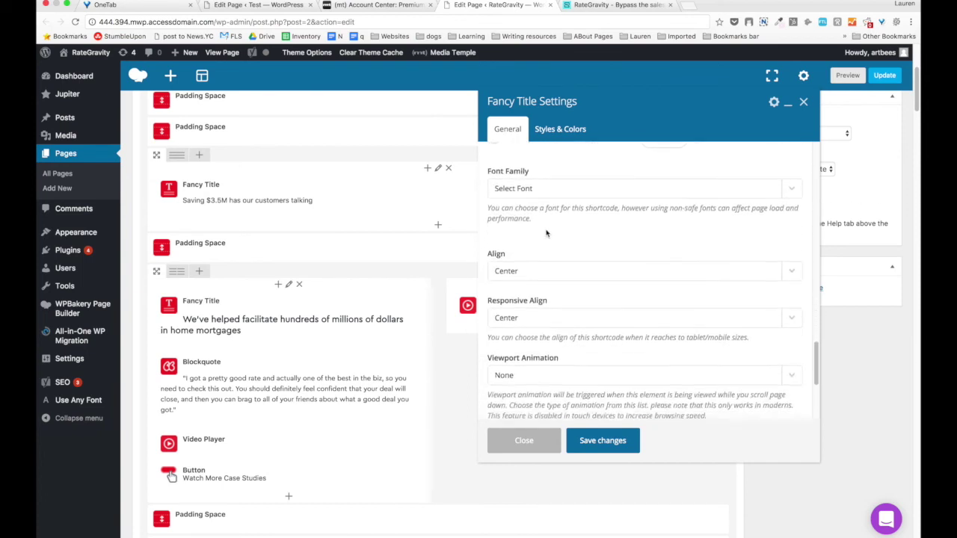
scroll(545, 233, "down", 1)
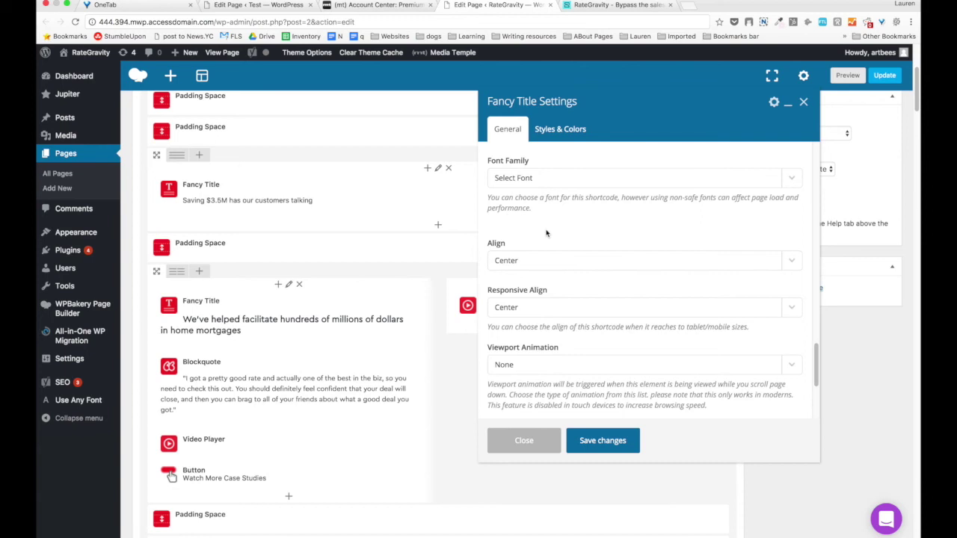
scroll(545, 233, "down", 3)
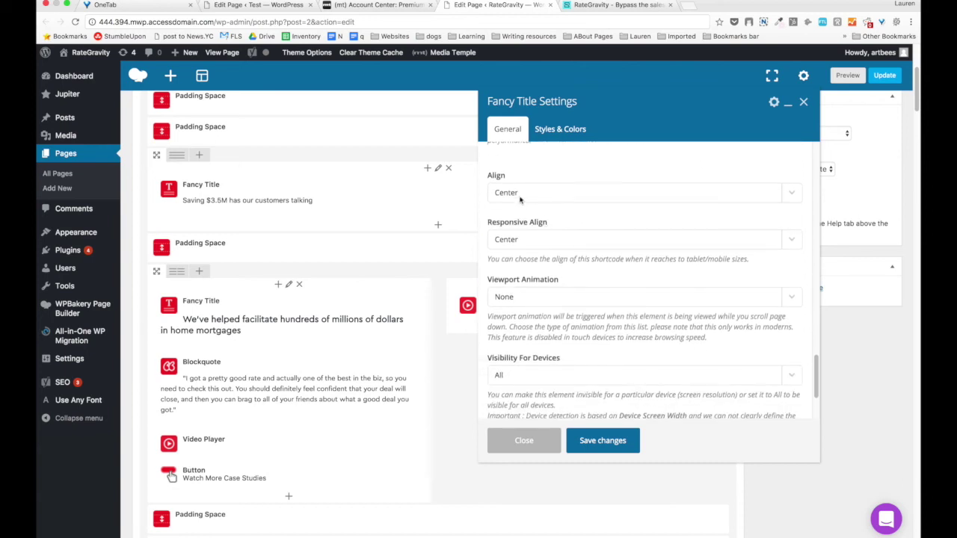
Close the Fancy Title settings unchanged and view the original RateGravity homepage at phone width.
left_click(554, 131)
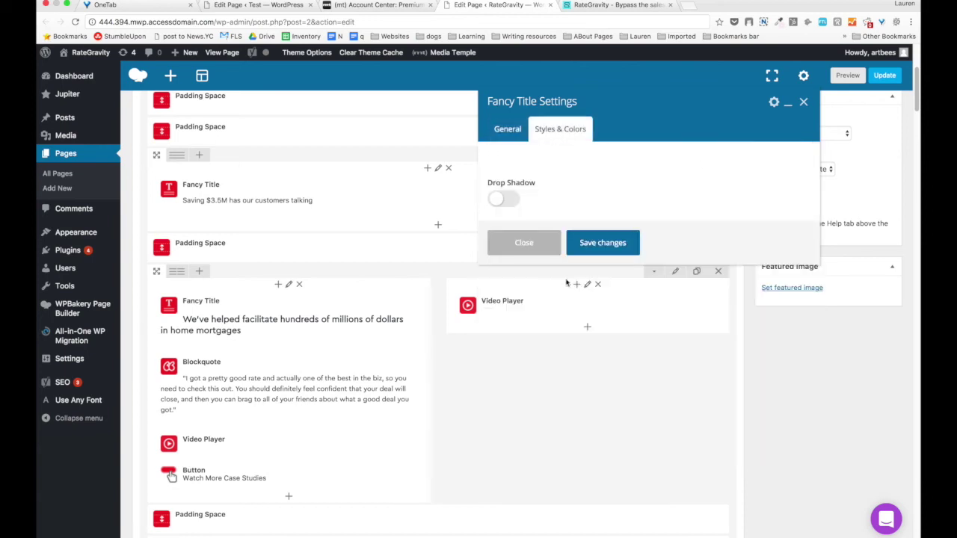
left_click(524, 242)
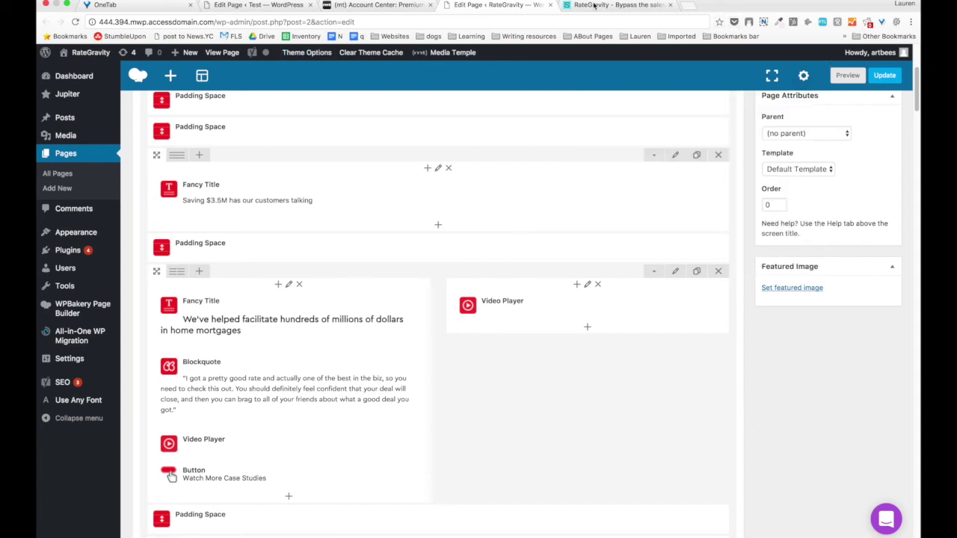
key("ctrl+Tab")
left_click(67, 5)
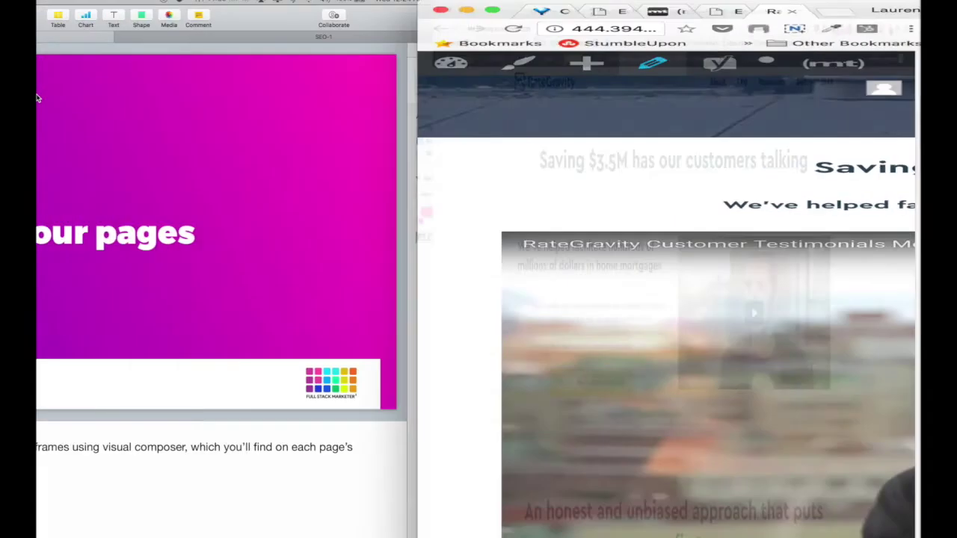
scroll(772, 181, "down", 1)
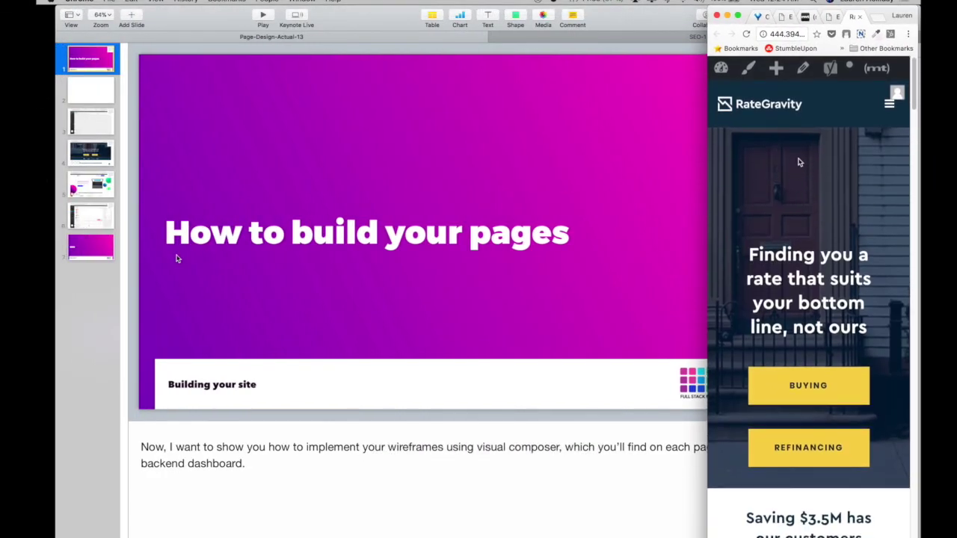
left_click(738, 16)
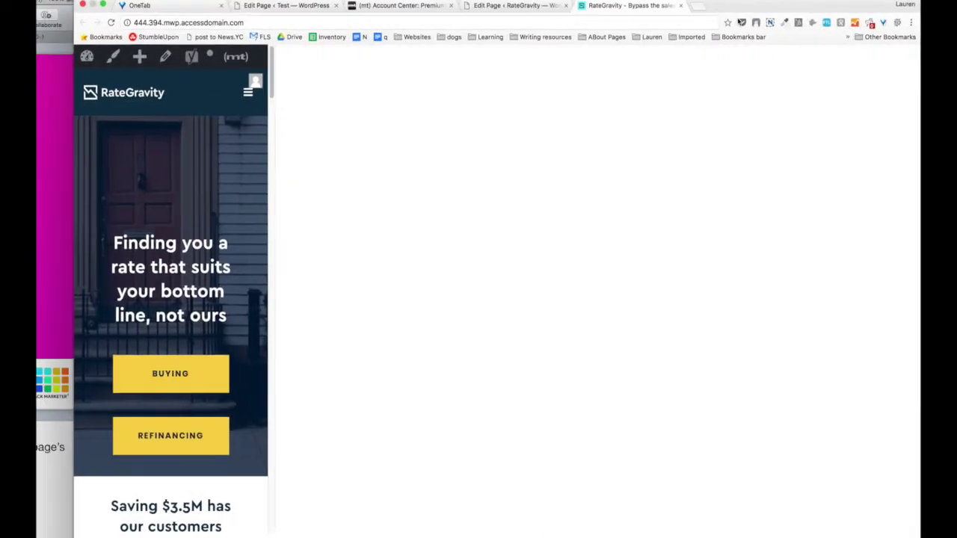
key("super+alt+Left")
scroll(307, 192, "up", 5)
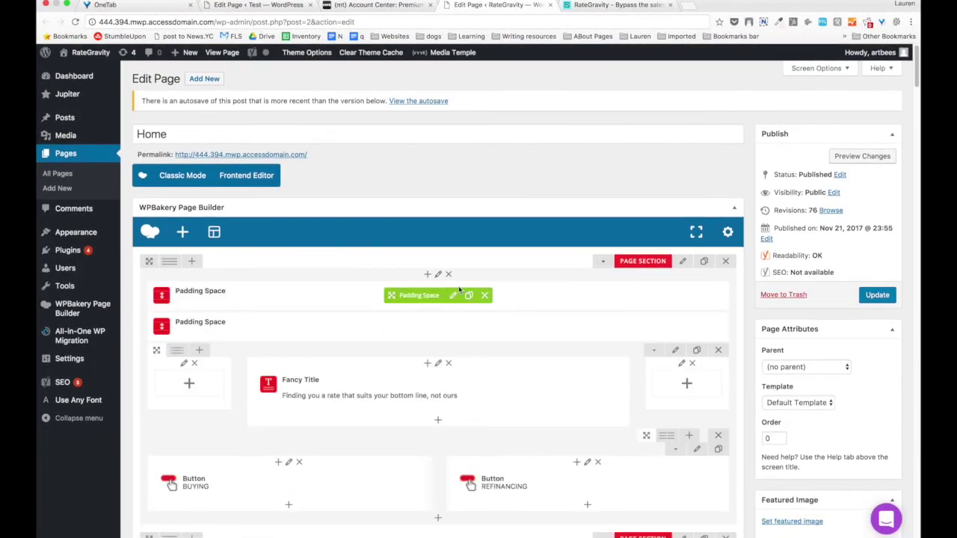
Set the 165 px top Padding Space to Hidden on Phones and save it.
left_click(452, 296)
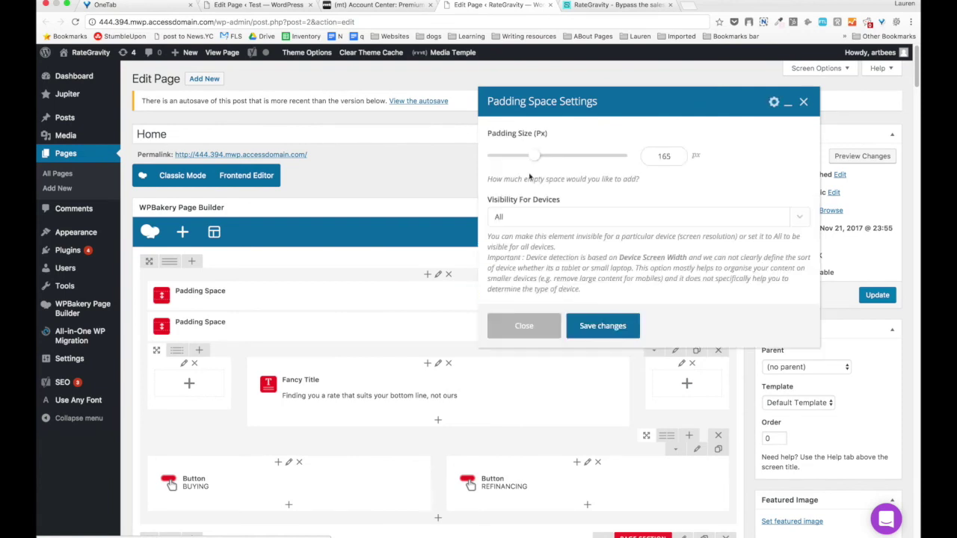
left_click(529, 216)
left_click(530, 227)
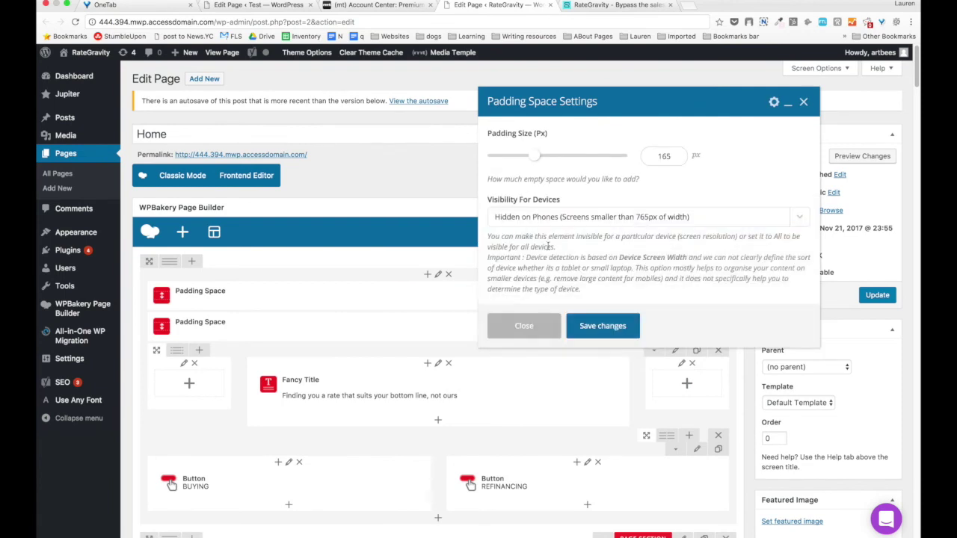
left_click(607, 326)
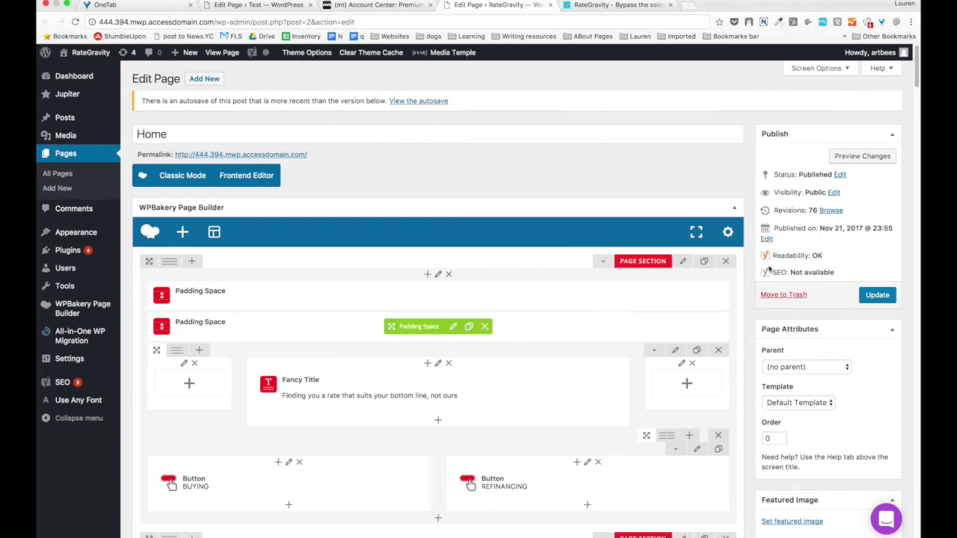
Preview the homepage changes at mobile width, then restore the window and return to the editor.
left_click(858, 155)
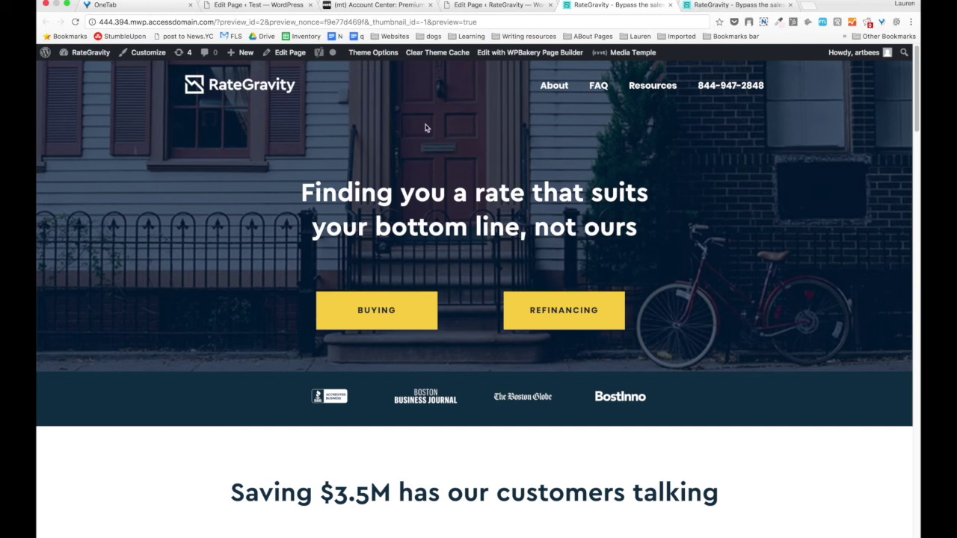
left_click(67, 4)
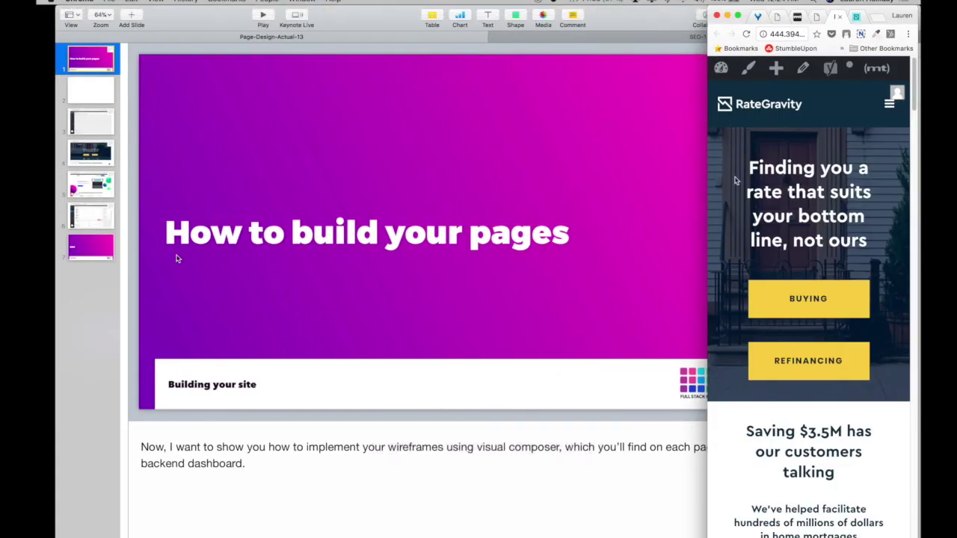
left_click(737, 16)
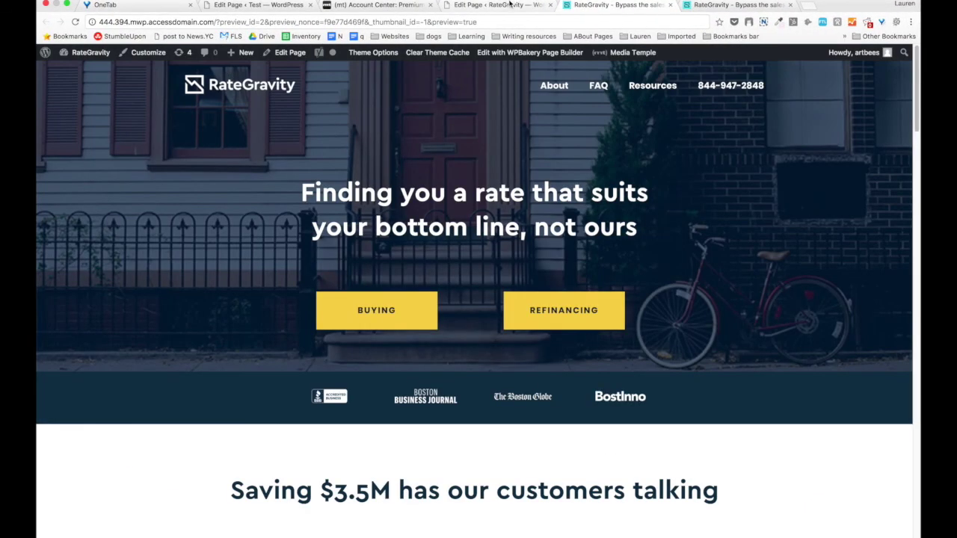
left_click(499, 5)
scroll(269, 265, "down", 3)
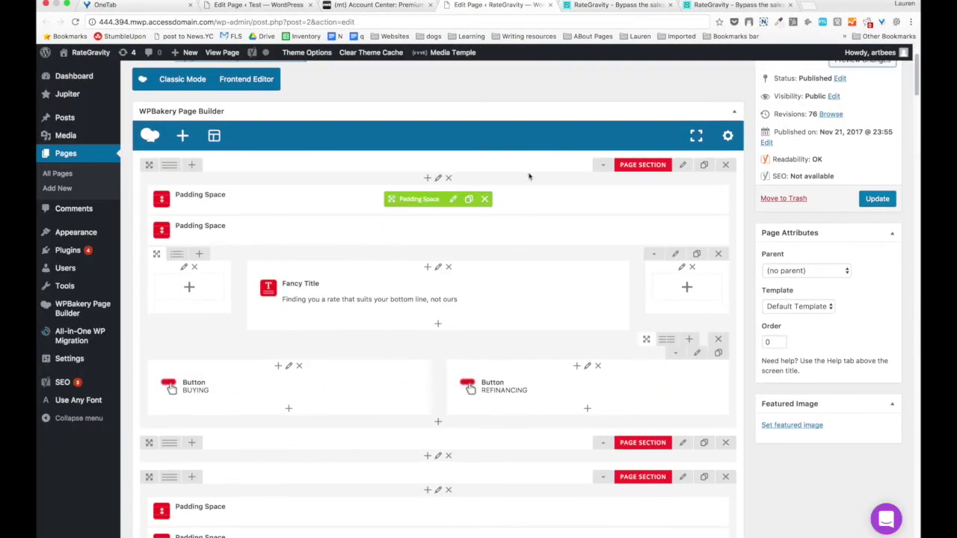
mouse_move(413, 272)
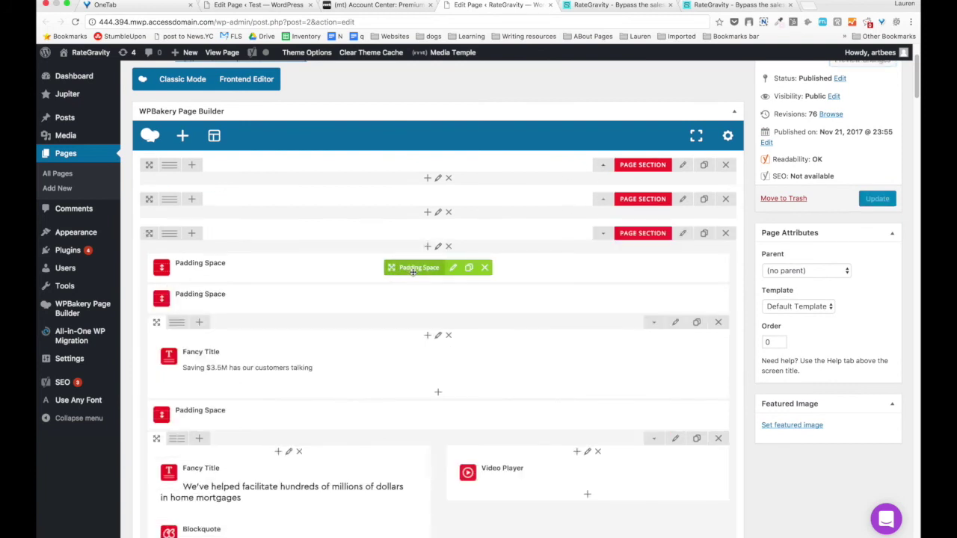
scroll(413, 274, "down", 2)
scroll(412, 275, "down", 3)
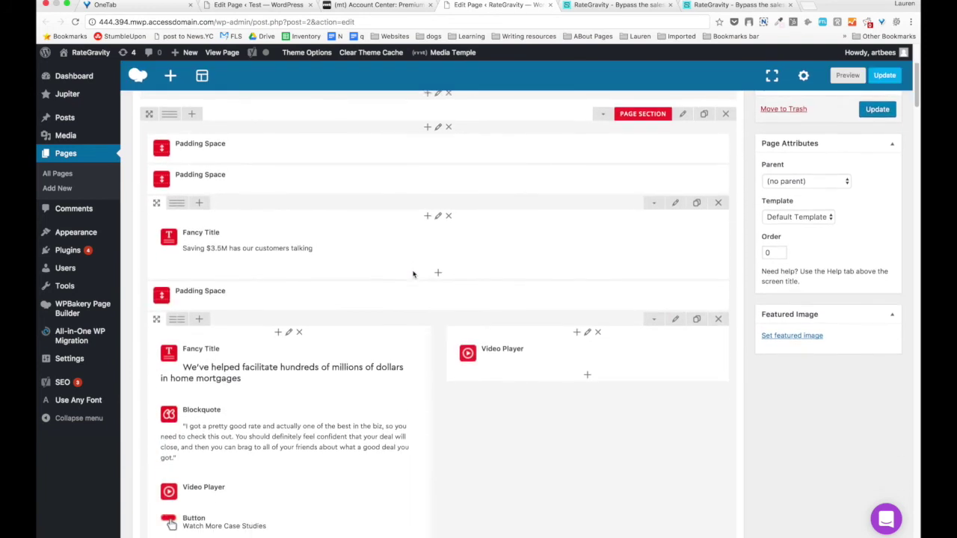
scroll(444, 224, "down", 3)
scroll(299, 263, "down", 1)
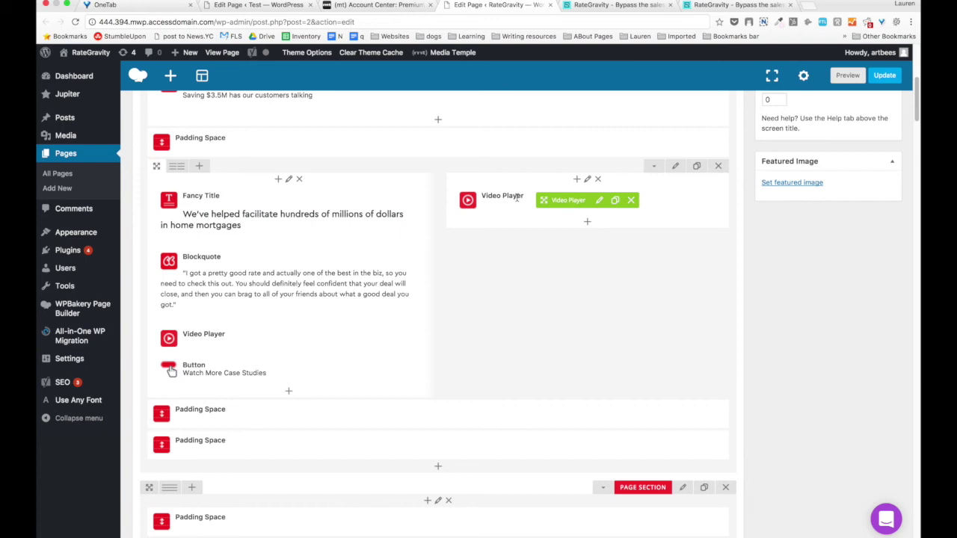
left_click(595, 14)
scroll(179, 241, "down", 7)
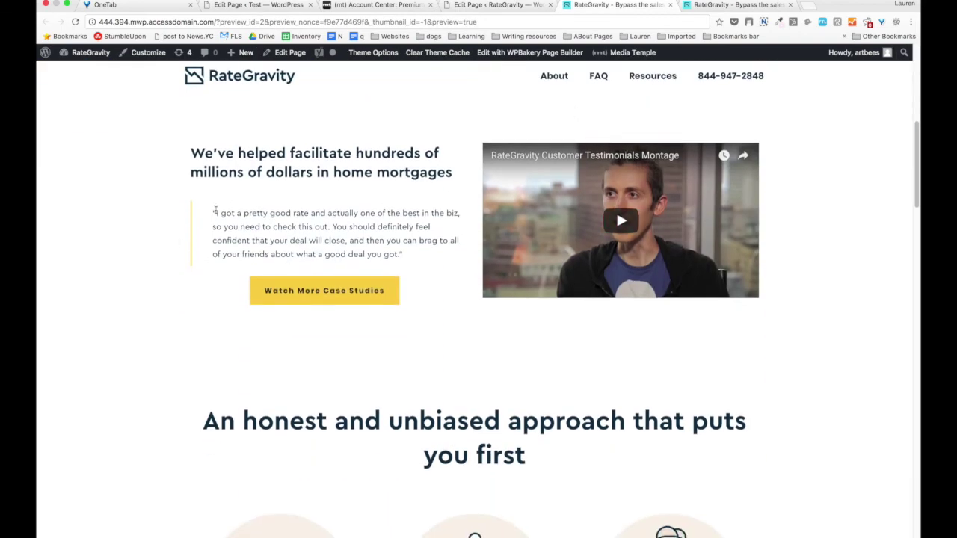
left_click(67, 5)
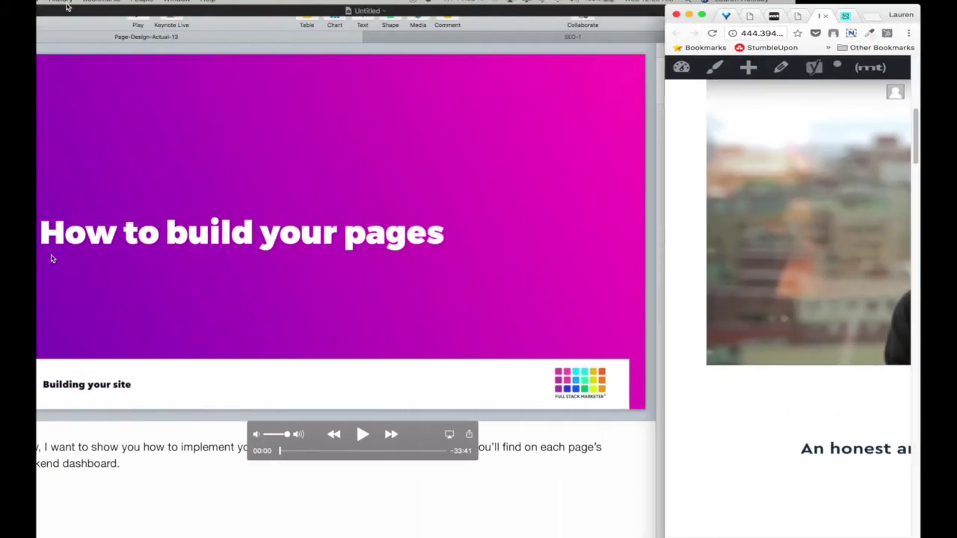
scroll(739, 175, "up", 3)
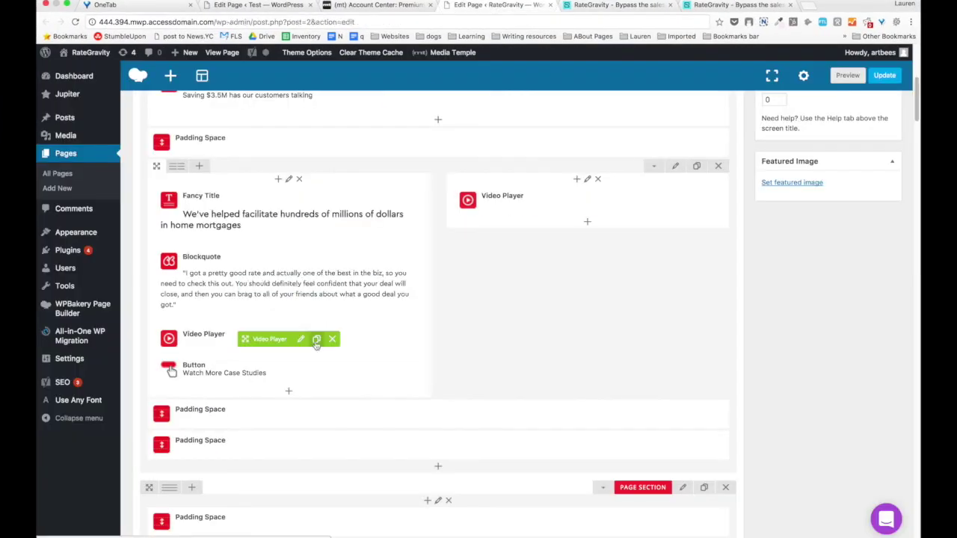
left_click(299, 340)
scroll(598, 201, "down", 5)
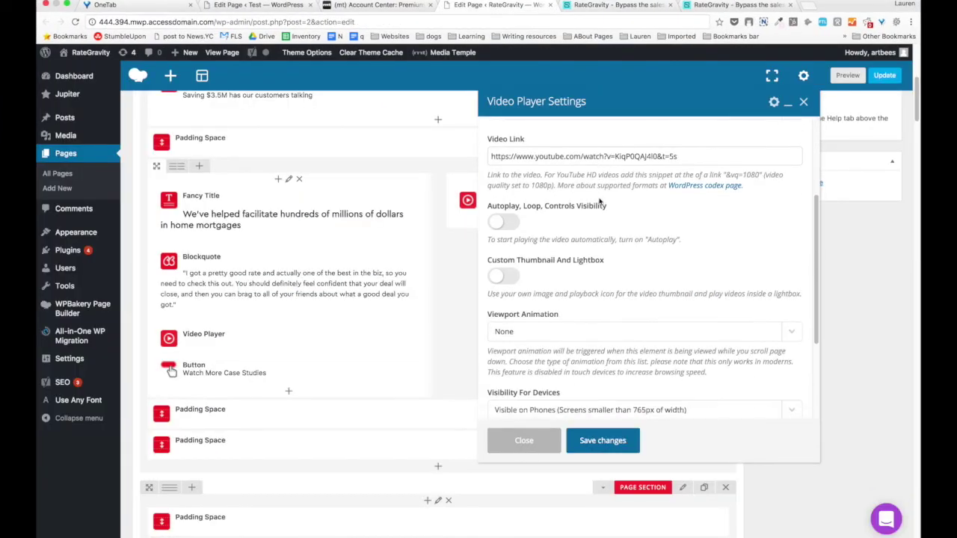
scroll(599, 201, "down", 2)
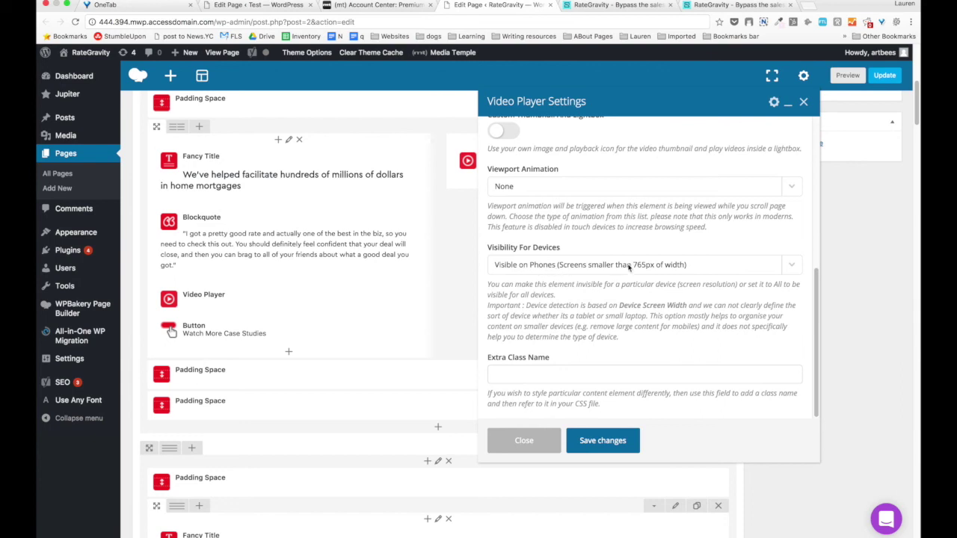
left_click(524, 440)
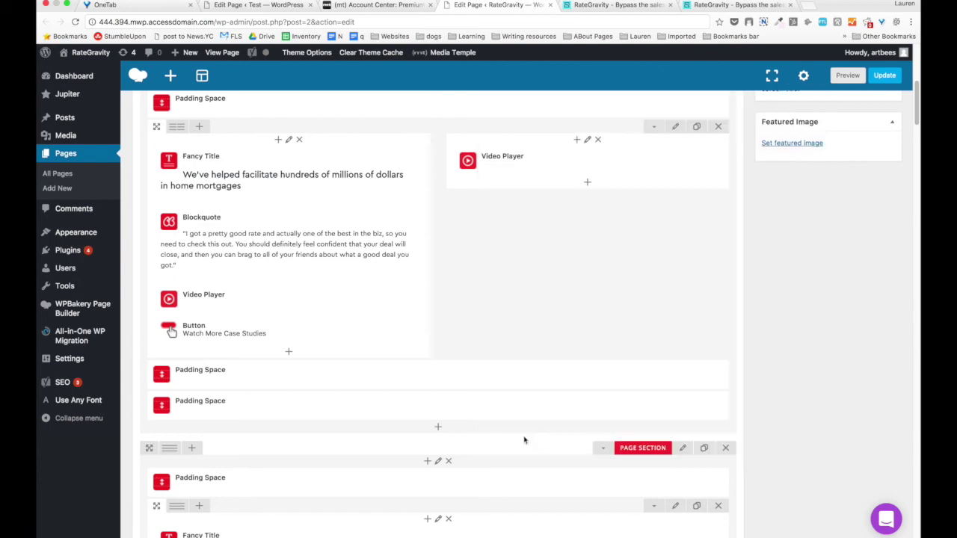
Check the right-column Video Player is hidden on phones and close its settings unchanged.
left_click(596, 161)
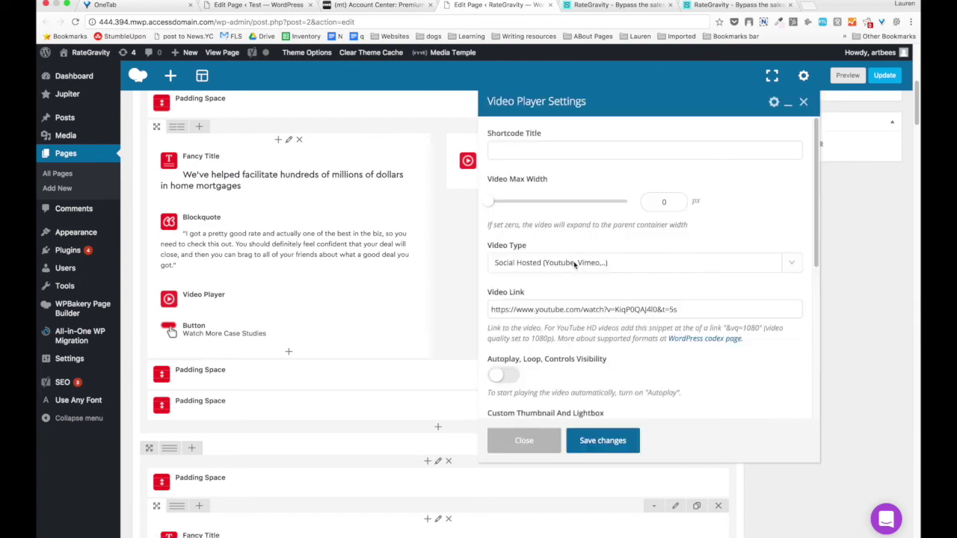
scroll(574, 265, "down", 5)
scroll(574, 264, "down", 2)
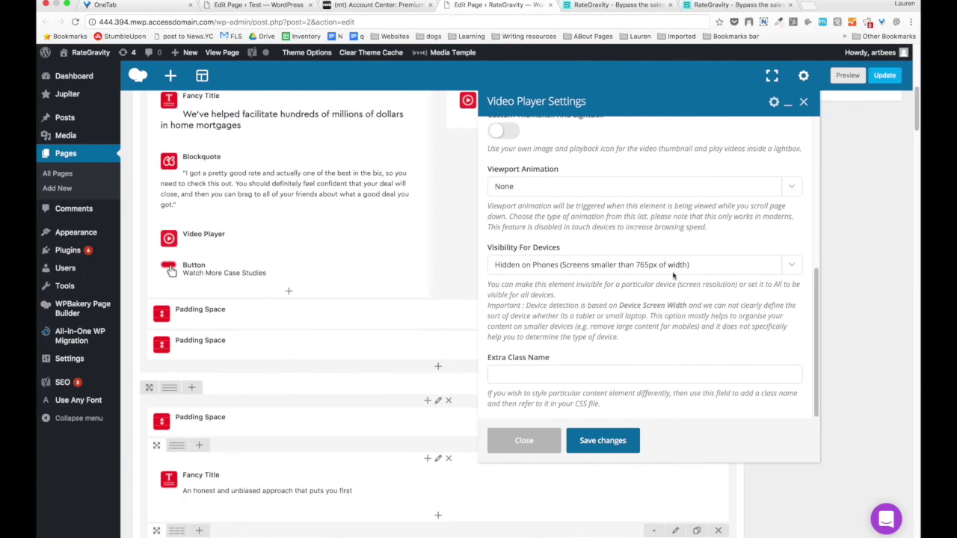
left_click(542, 441)
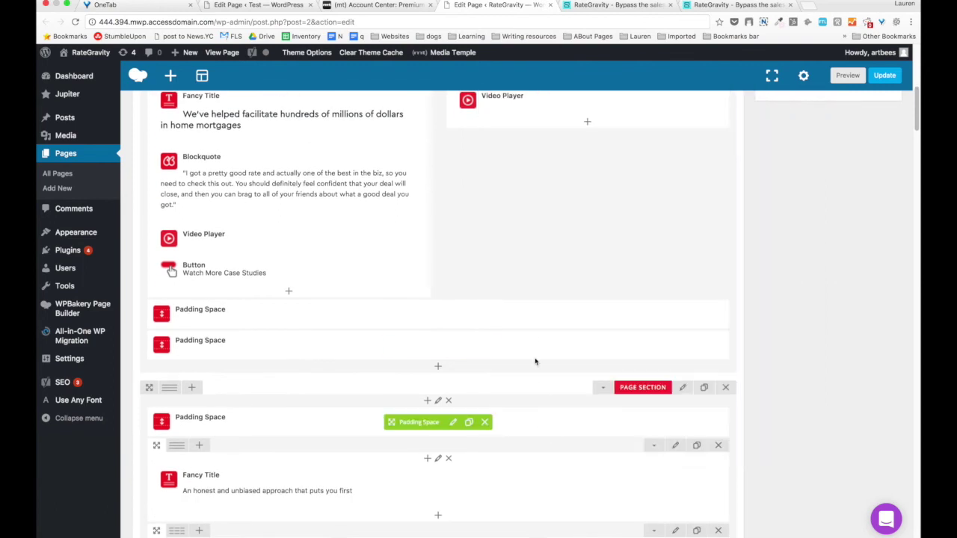
scroll(503, 219, "up", 3)
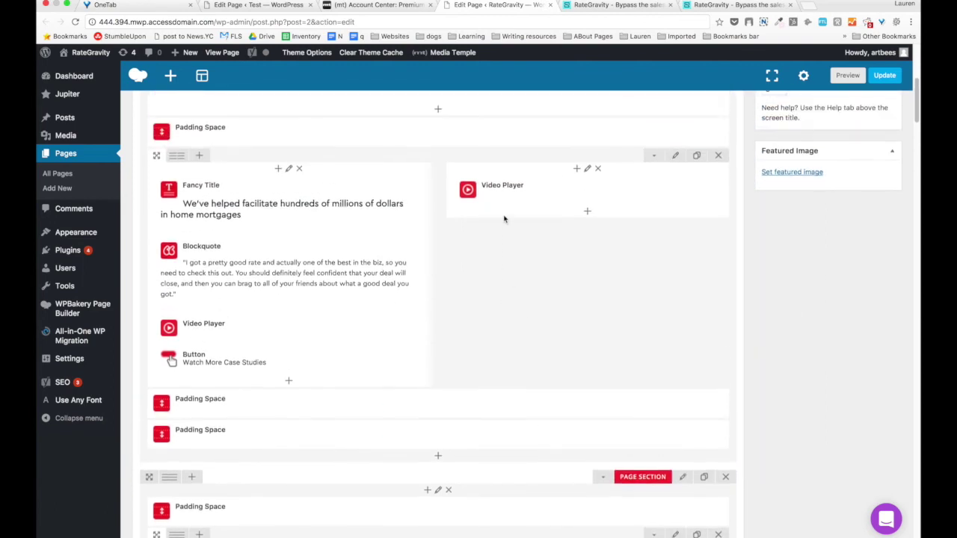
scroll(205, 390, "down", 5)
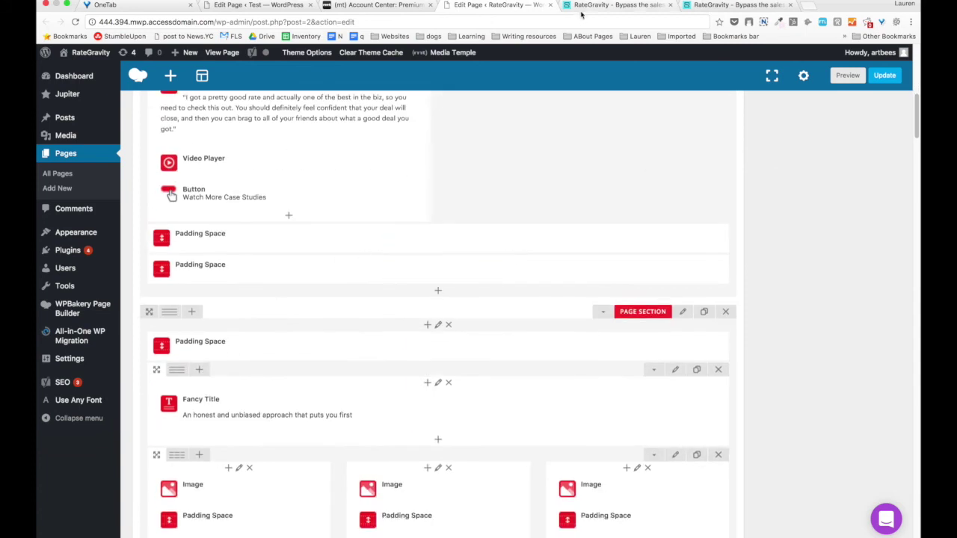
scroll(417, 263, "down", 6)
scroll(417, 263, "up", 13)
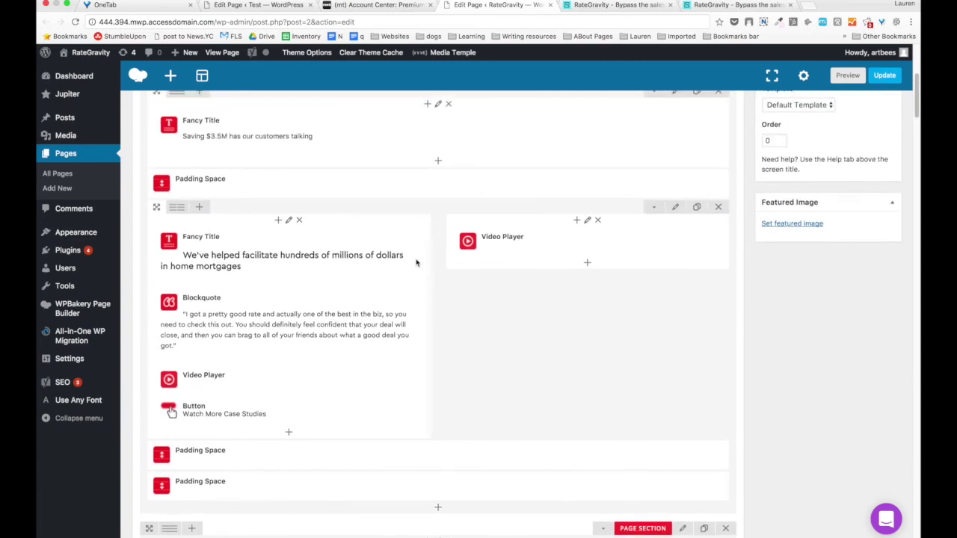
scroll(620, 172, "up", 8)
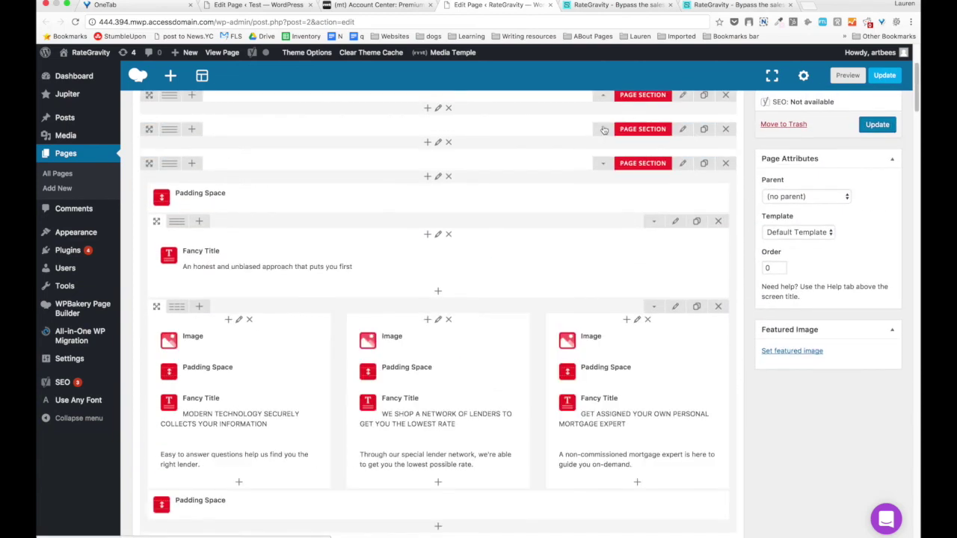
scroll(527, 259, "down", 2)
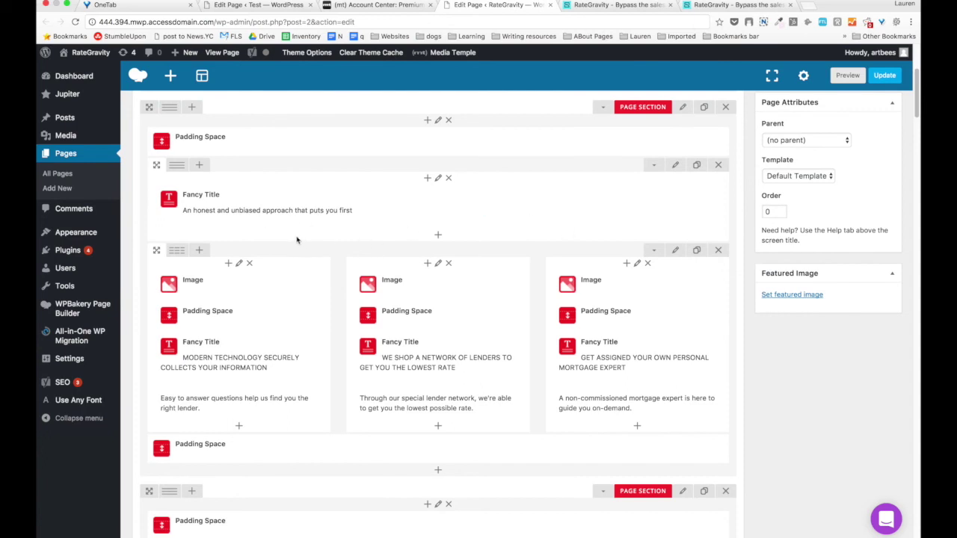
scroll(296, 240, "down", 2)
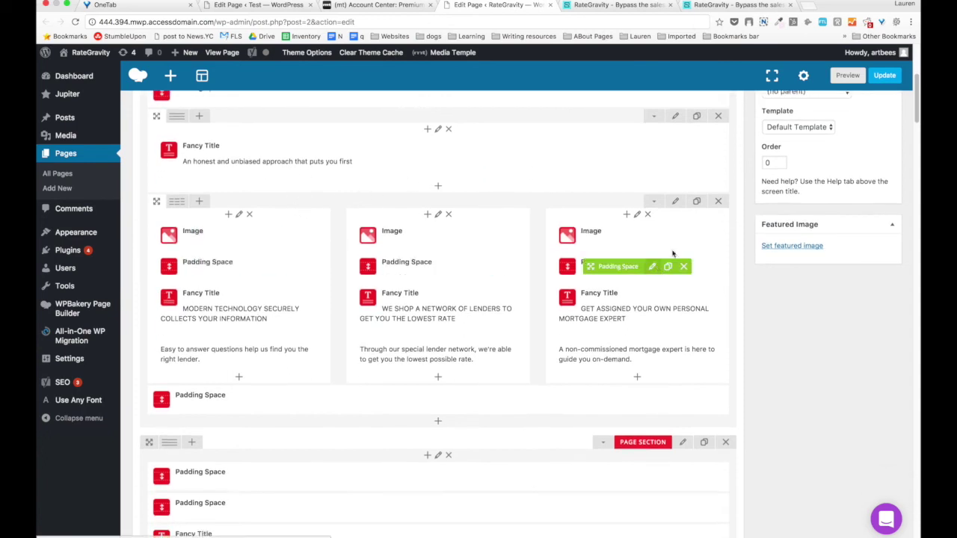
key("ctrl+Tab")
scroll(165, 264, "down", 10)
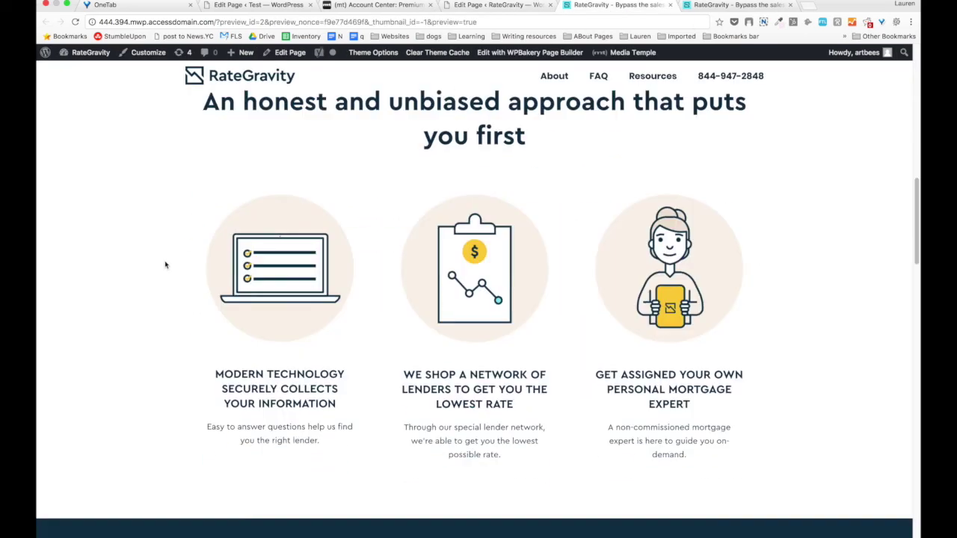
scroll(165, 264, "down", 1)
scroll(337, 249, "up", 5)
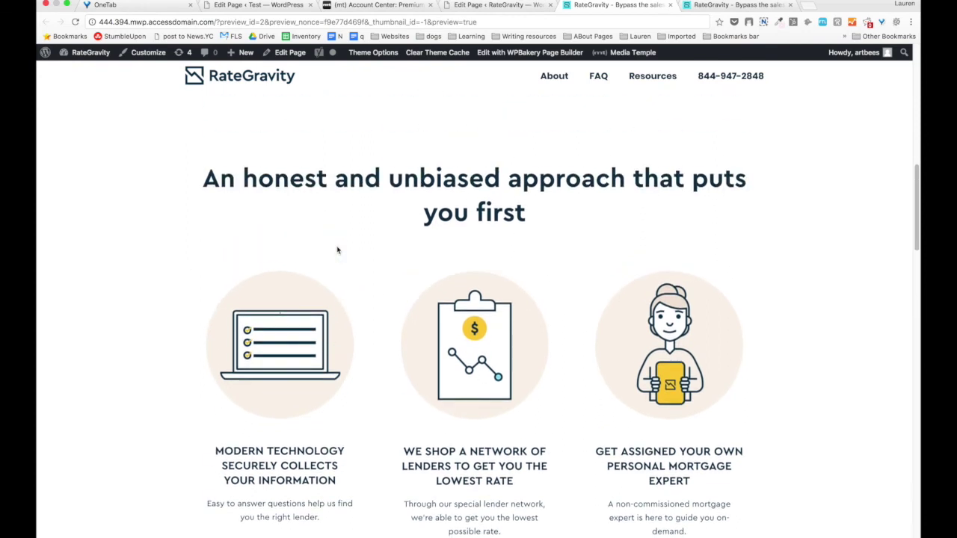
scroll(284, 329, "down", 4)
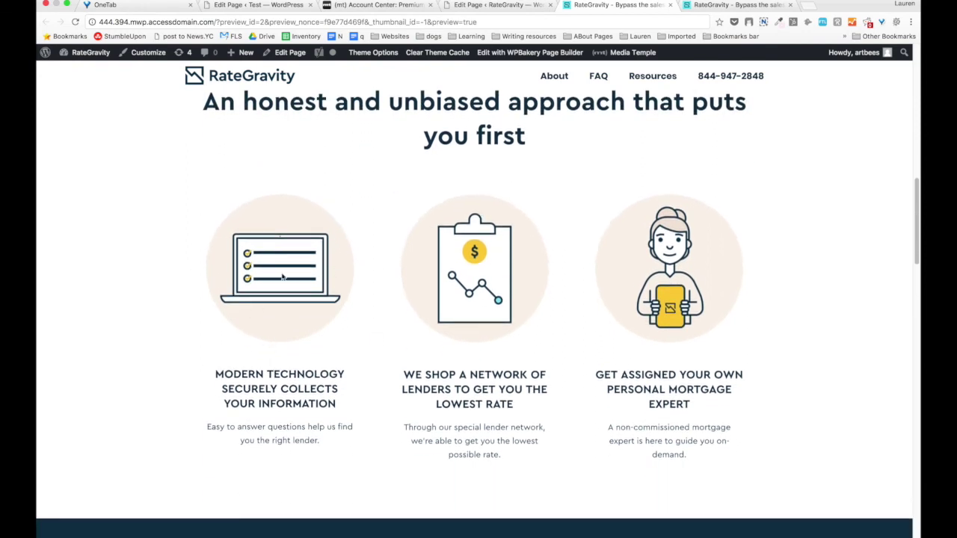
triple_click(276, 380)
triple_click(271, 451)
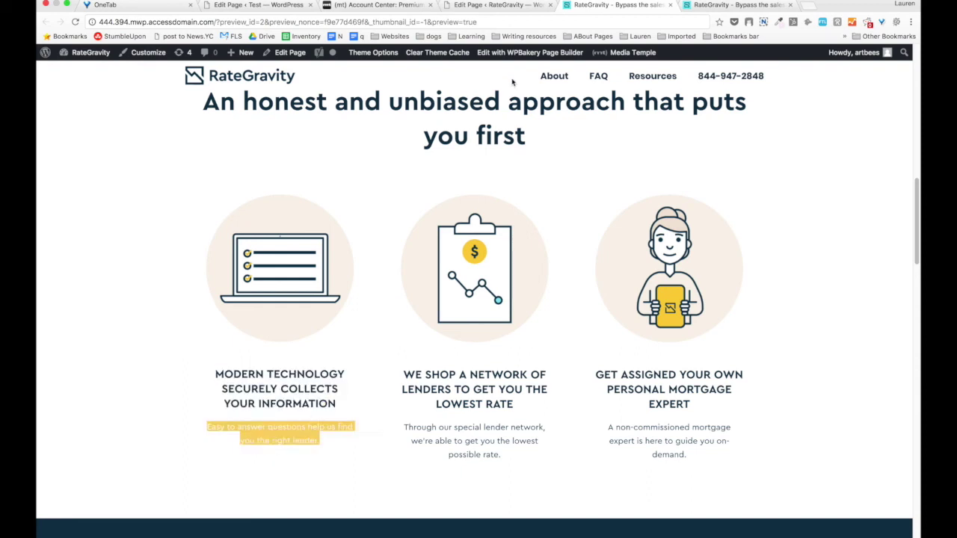
left_click(498, 6)
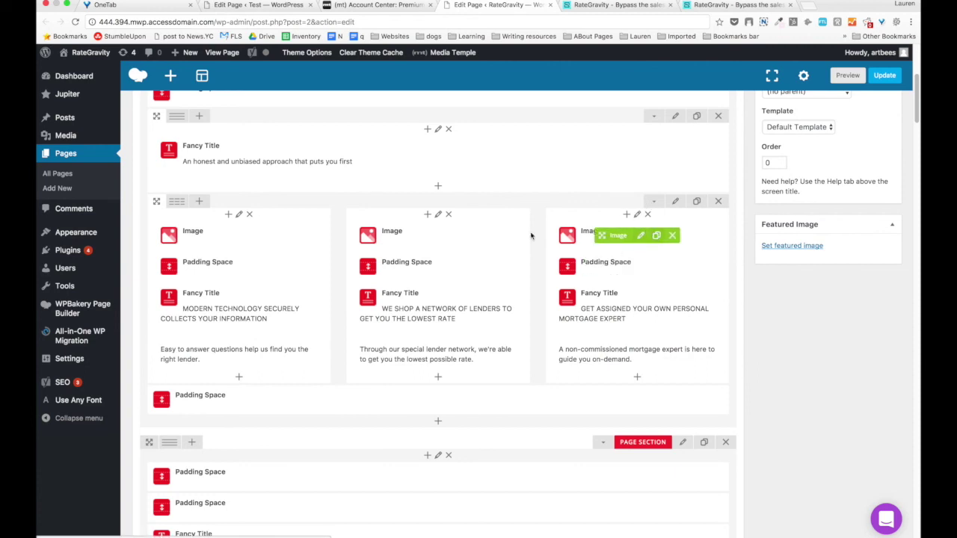
scroll(407, 306, "down", 5)
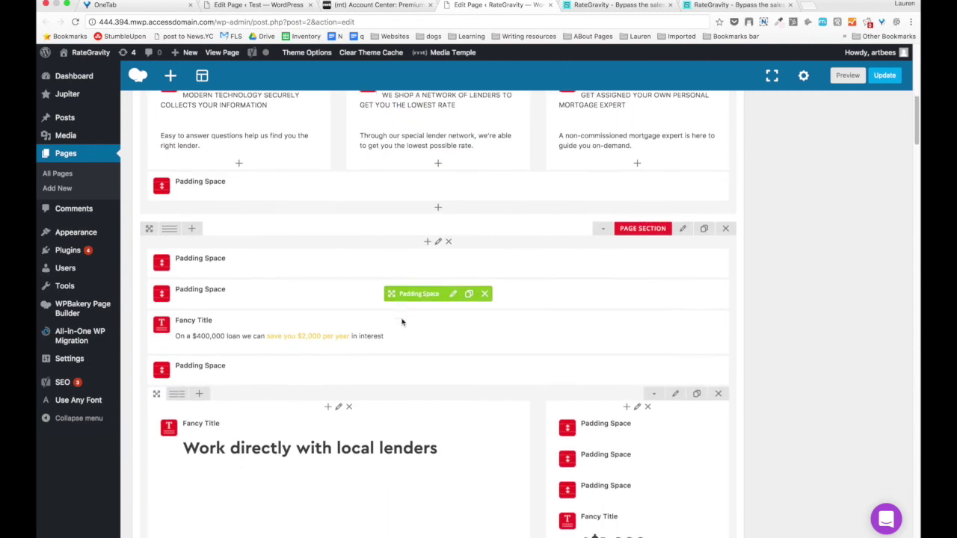
scroll(401, 322, "down", 2)
key("ctrl+Tab")
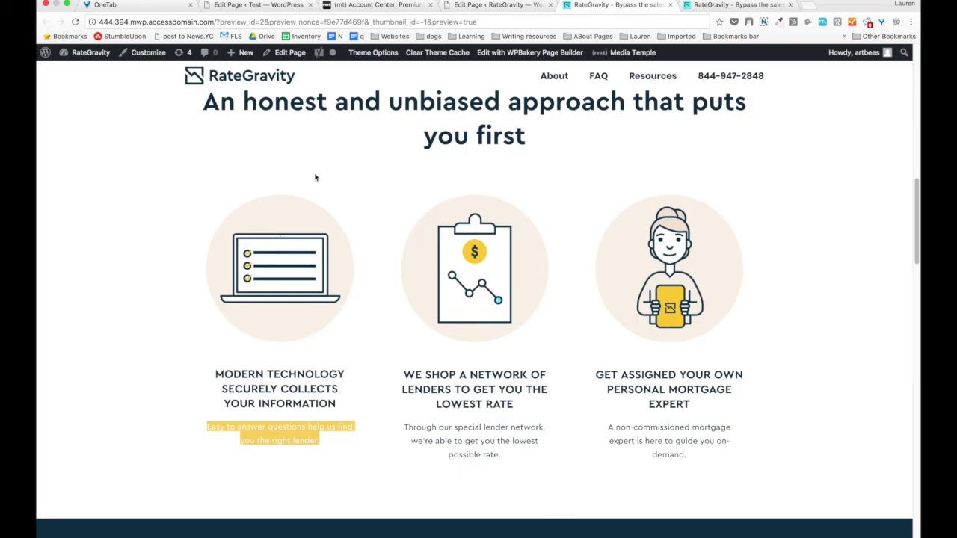
scroll(85, 251, "down", 6)
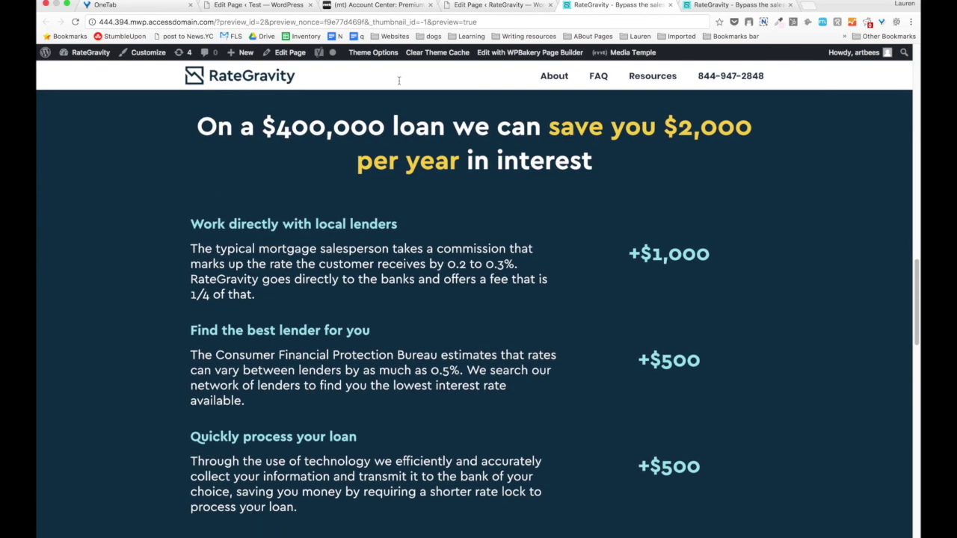
left_click(468, 4)
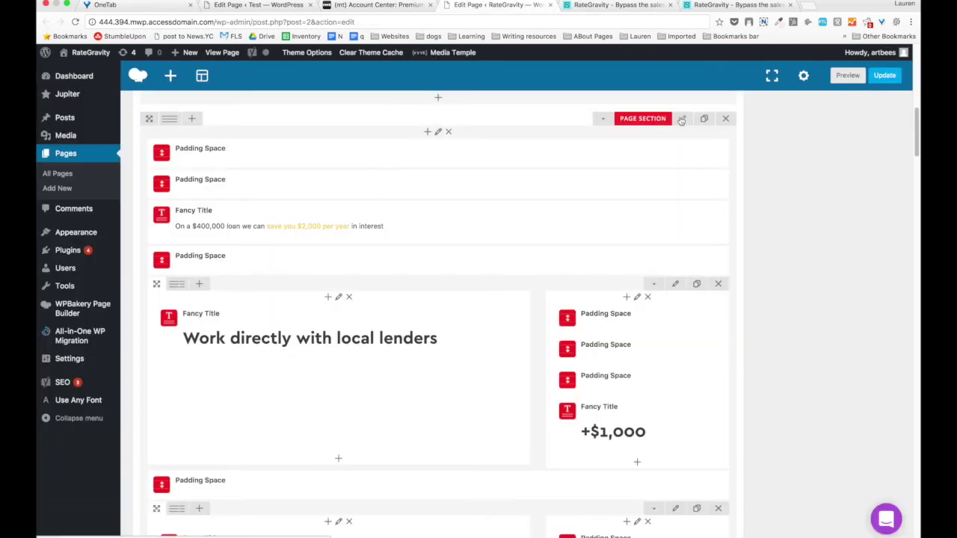
left_click(681, 120)
scroll(626, 205, "down", 10)
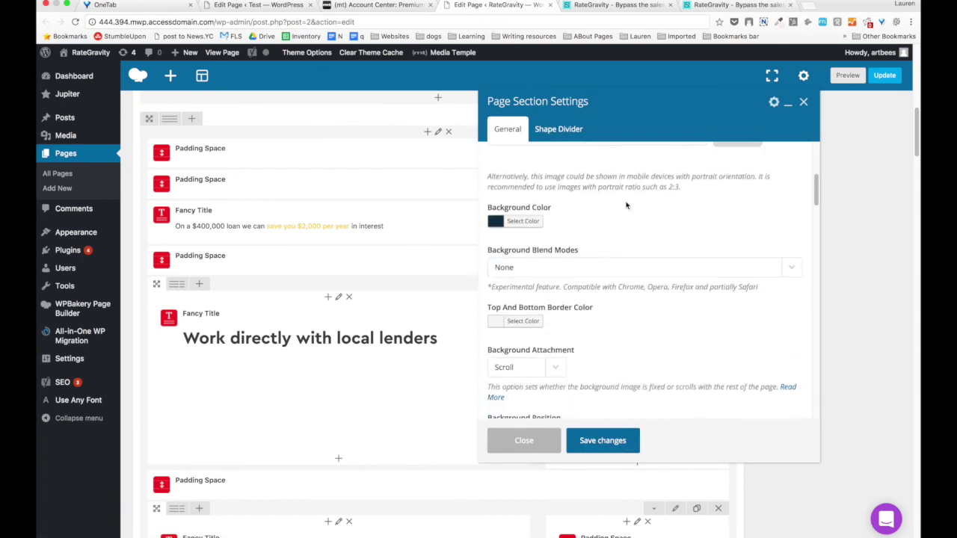
scroll(627, 205, "down", 15)
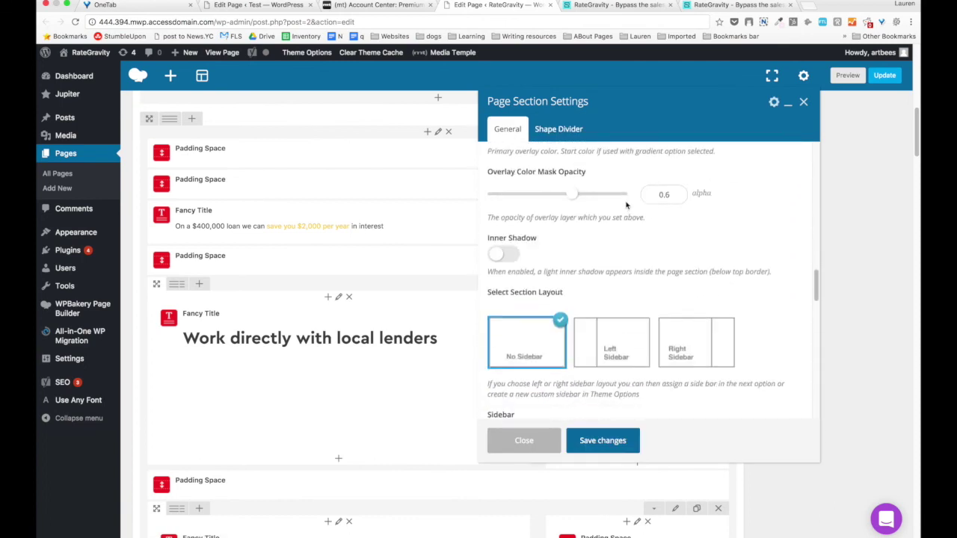
scroll(626, 205, "down", 15)
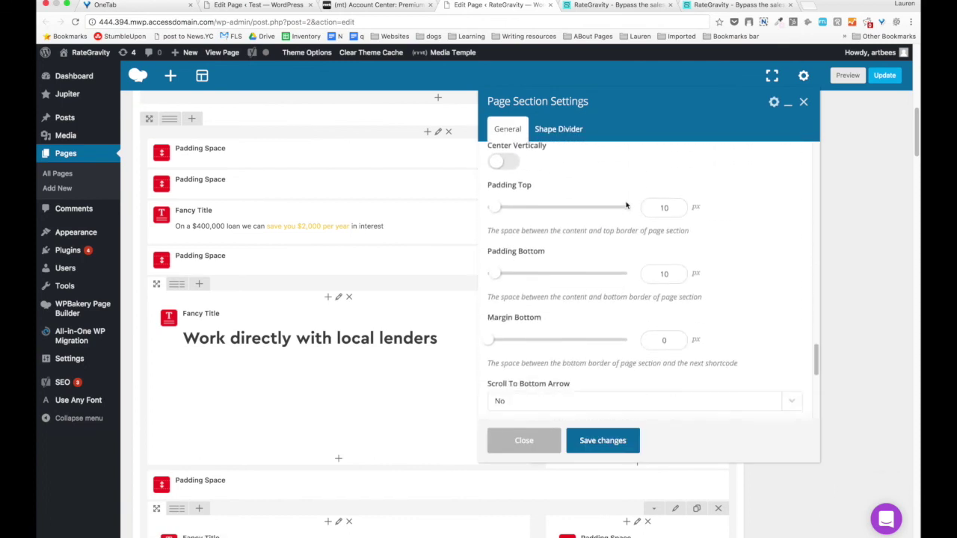
scroll(626, 206, "down", 5)
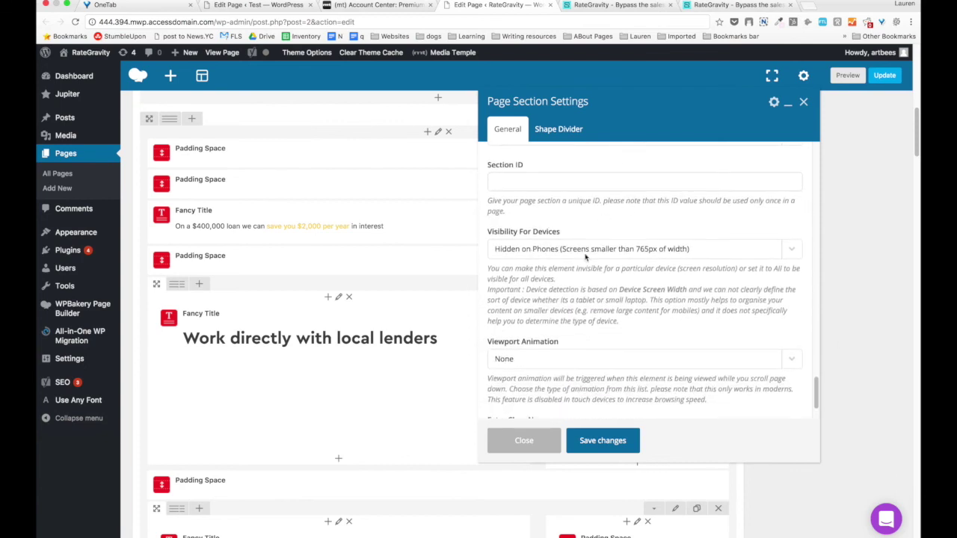
left_click(523, 441)
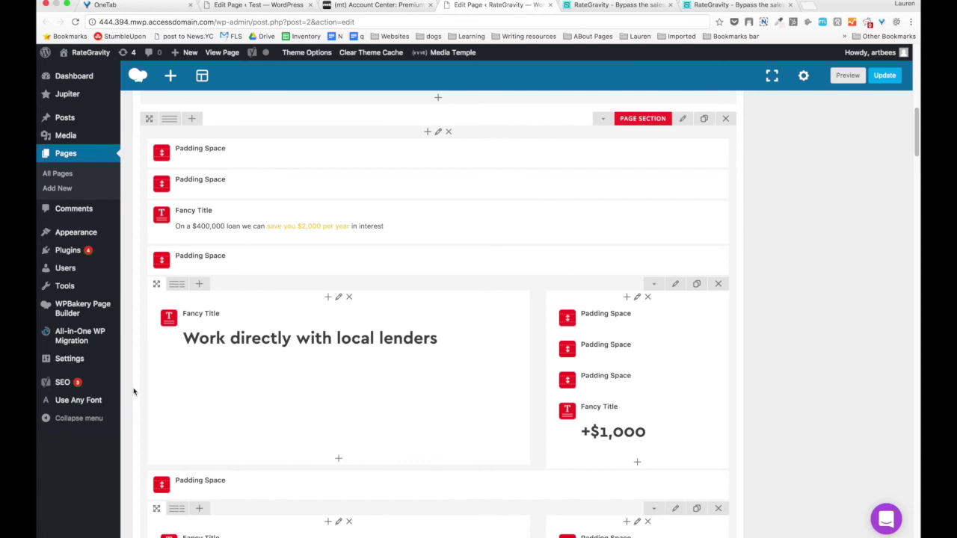
scroll(133, 391, "down", 1)
scroll(386, 358, "down", 3)
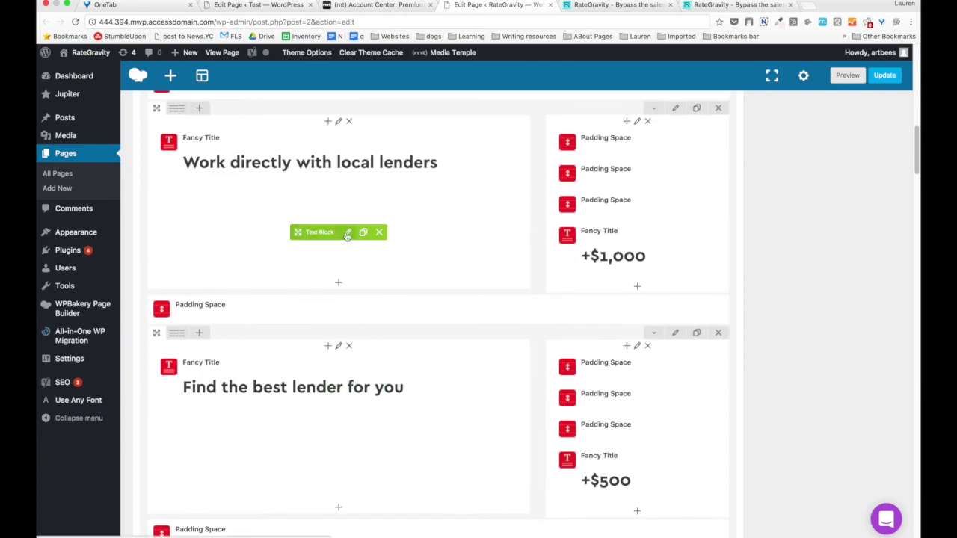
Scroll through the page preview to inspect the 'Still unsure about us?' cards.
left_click(577, 5)
scroll(150, 277, "down", 1)
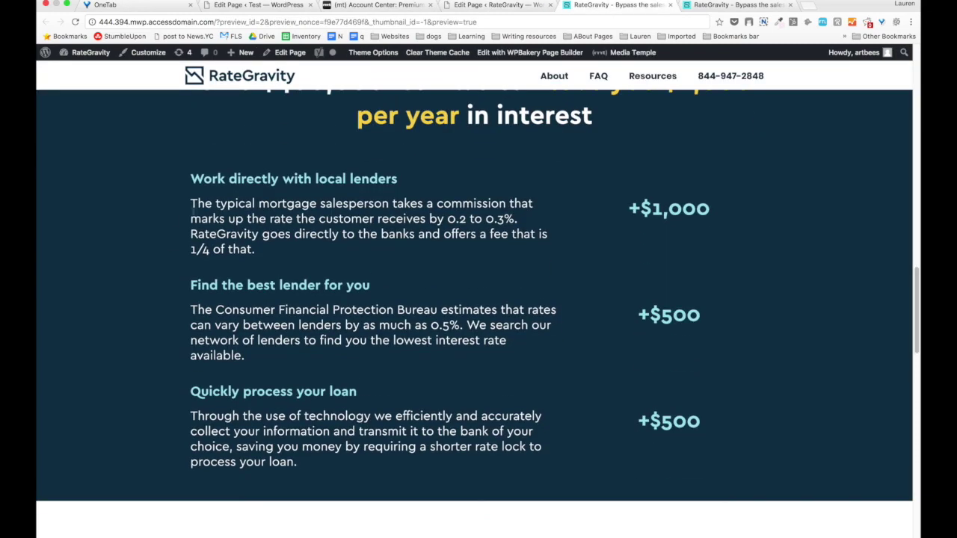
scroll(397, 175, "up", 1)
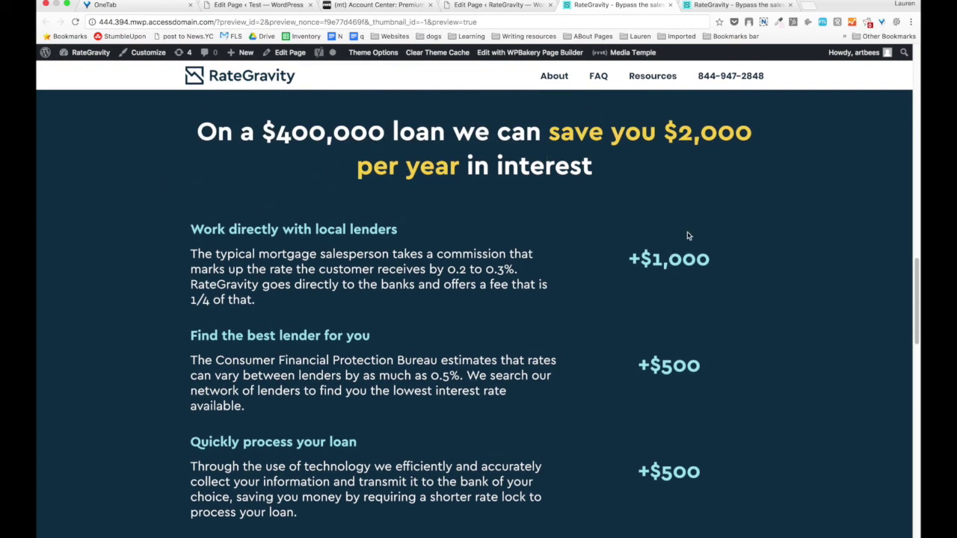
scroll(441, 346, "down", 10)
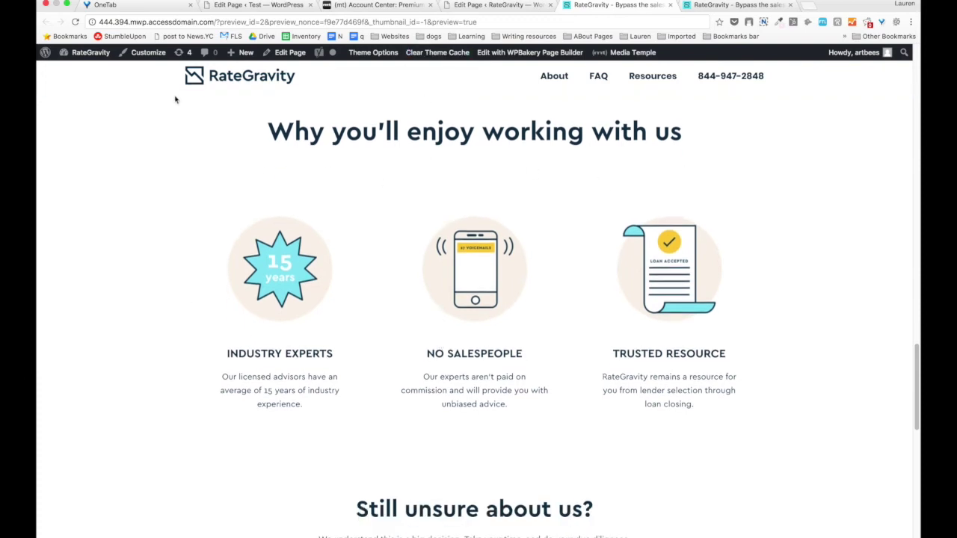
scroll(206, 264, "up", 15)
scroll(211, 299, "down", 15)
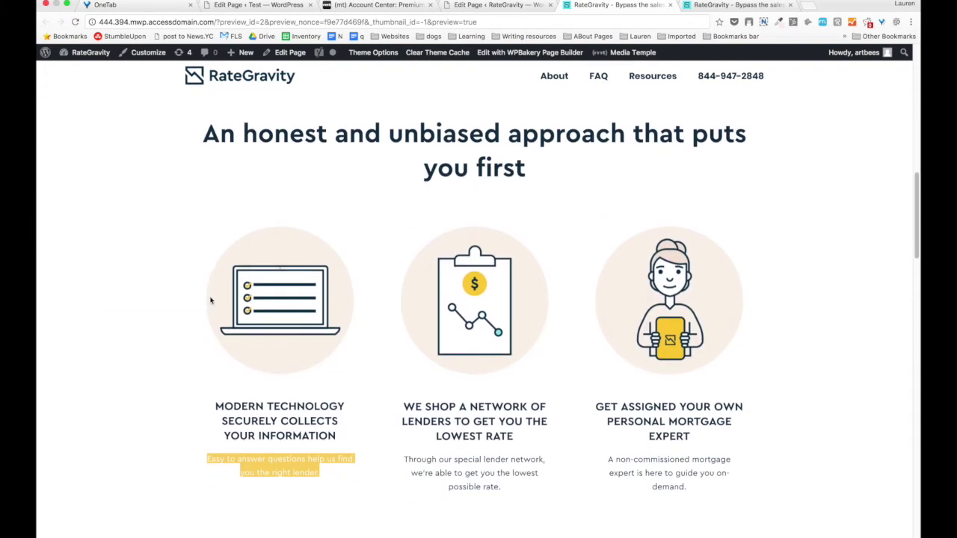
scroll(211, 301, "down", 1)
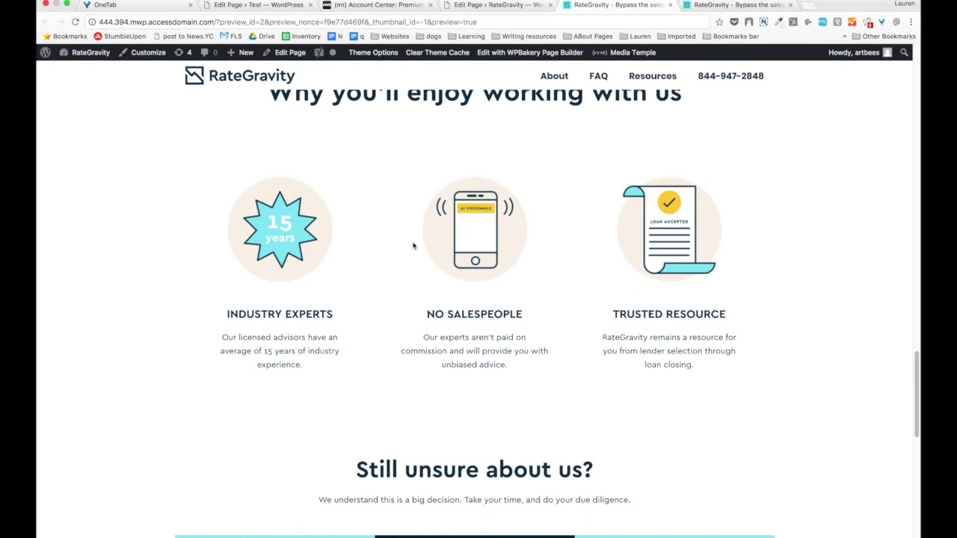
left_click(479, 5)
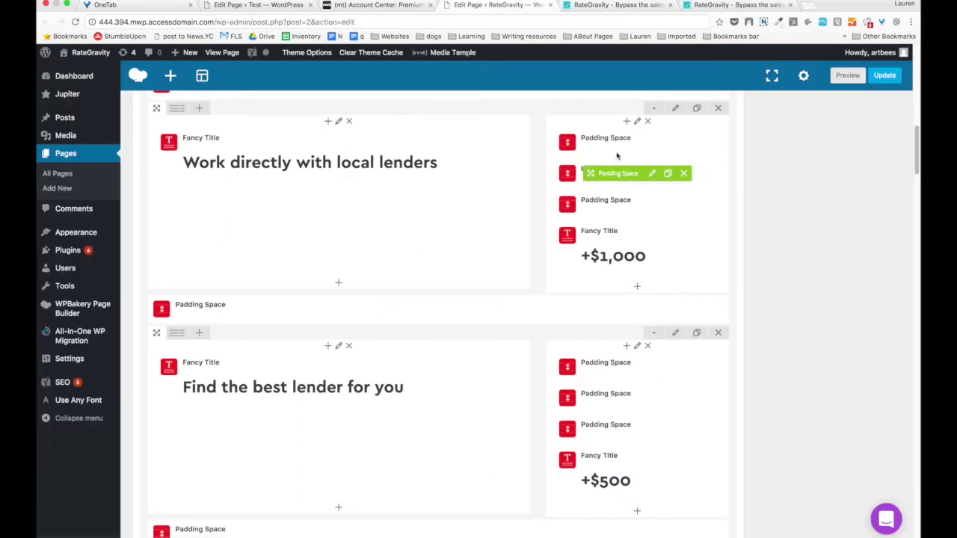
Open the Custom Box settings for the 'How your mortgage lender makes money' card.
scroll(617, 154, "up", 5)
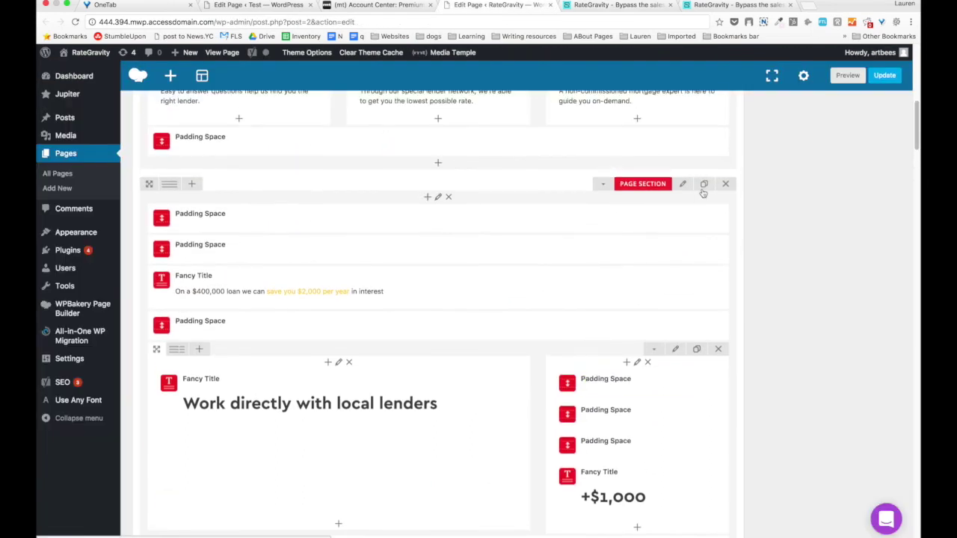
scroll(293, 409, "down", 15)
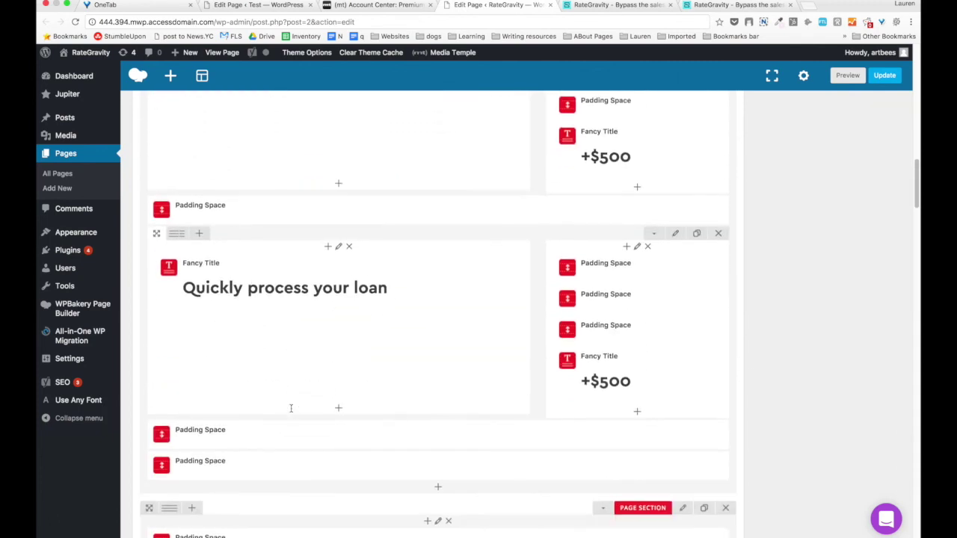
scroll(292, 411, "down", 5)
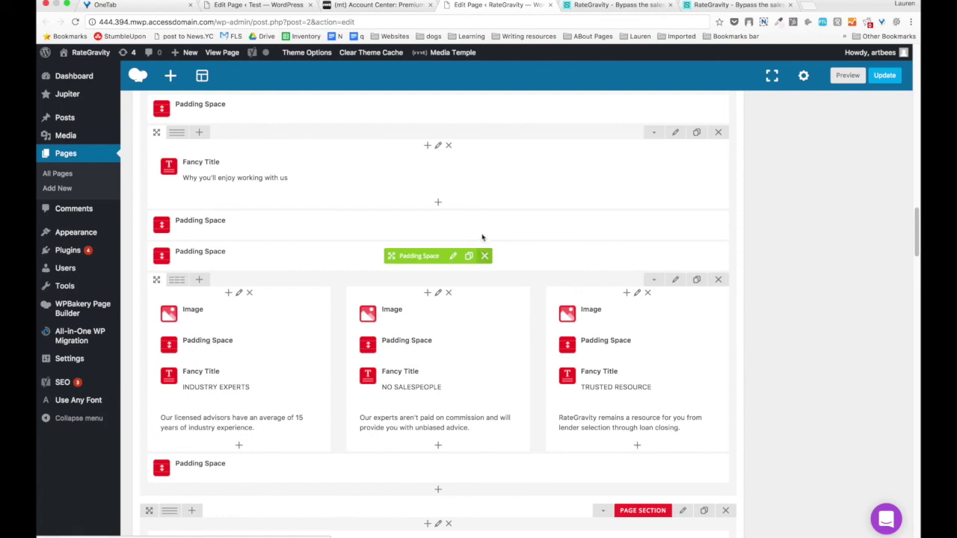
scroll(442, 267, "down", 2)
scroll(442, 267, "down", 5)
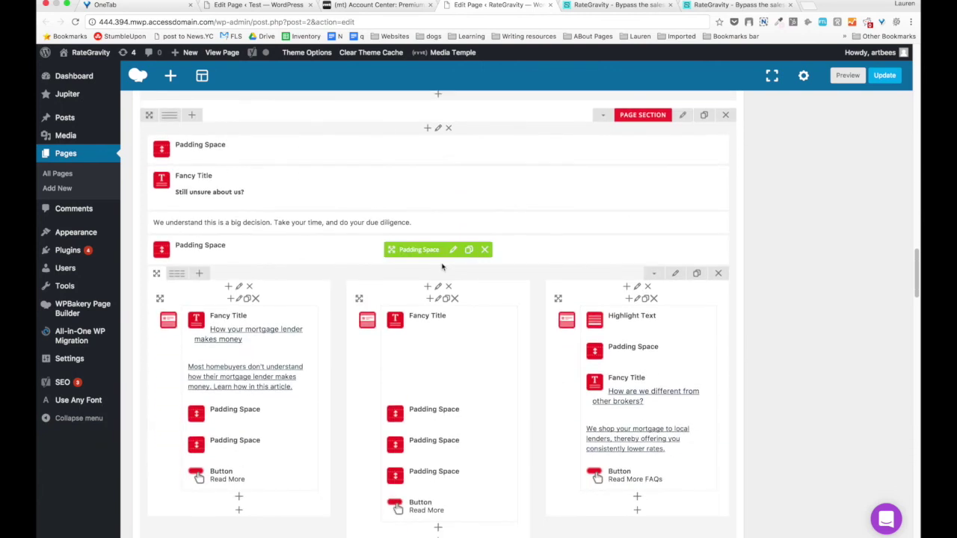
left_click(622, 5)
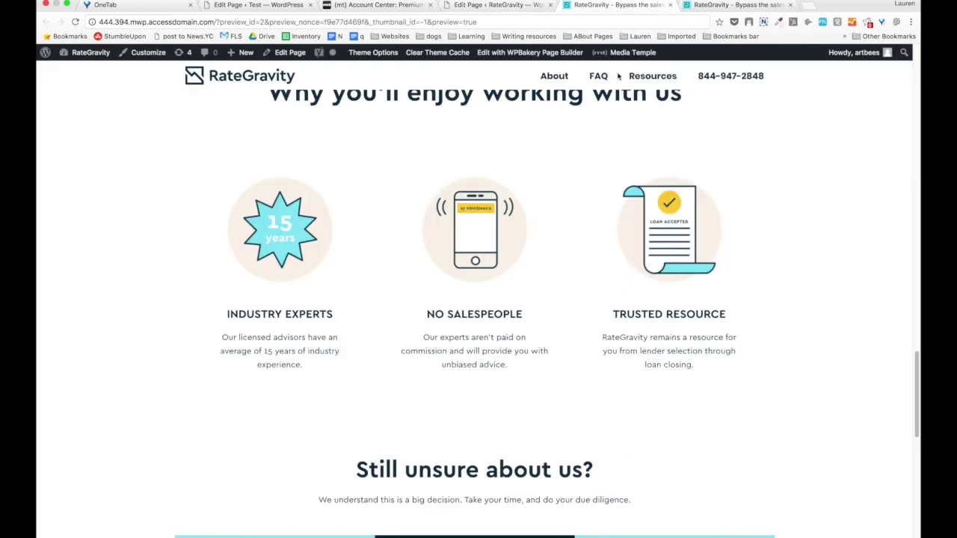
scroll(81, 222, "down", 5)
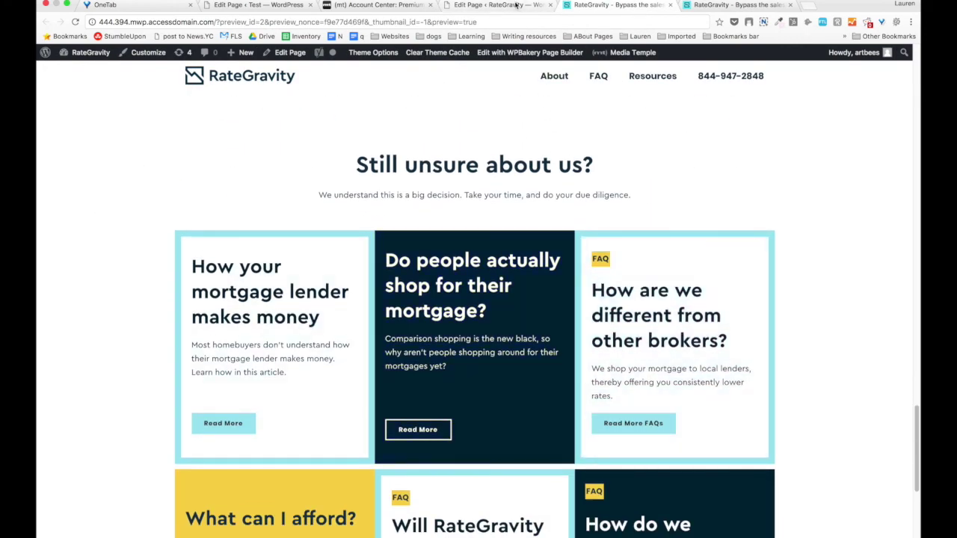
left_click(516, 5)
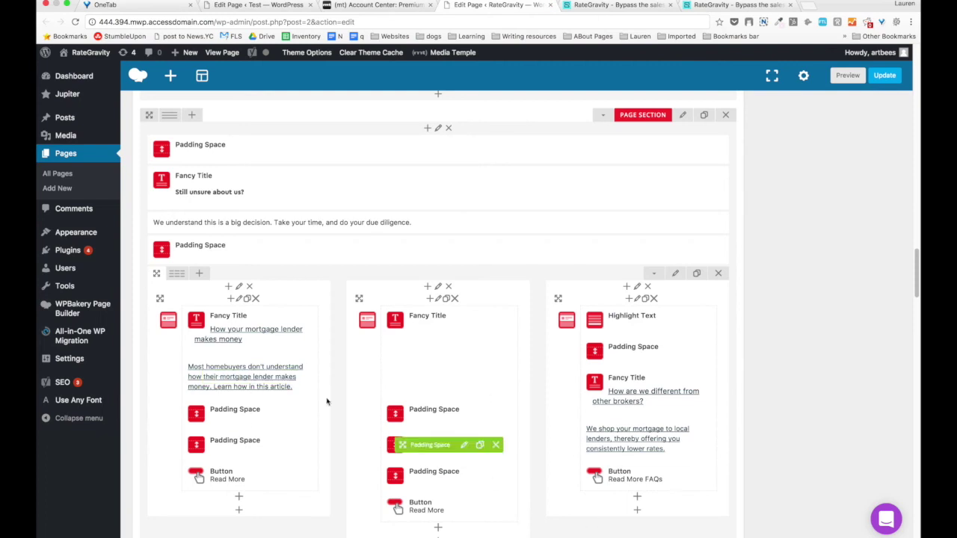
scroll(233, 333, "down", 3)
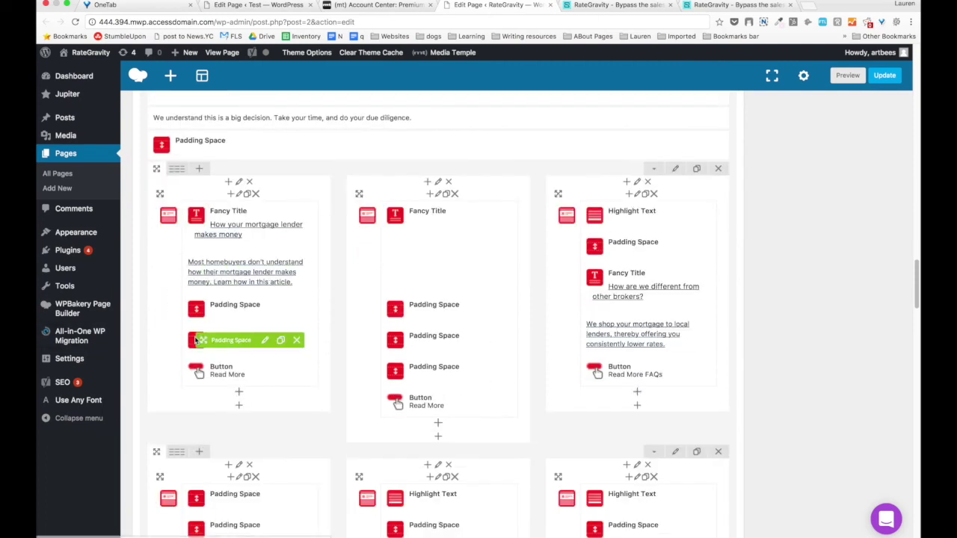
left_click(238, 194)
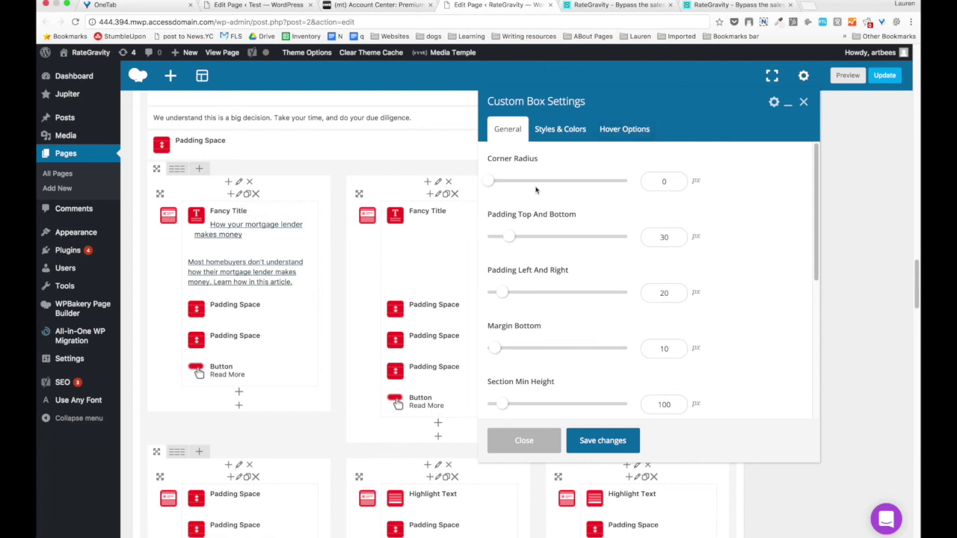
Compare the first card's padding and Visibility For Devices with the preview, then show its Styles & Colors.
scroll(548, 186, "down", 1)
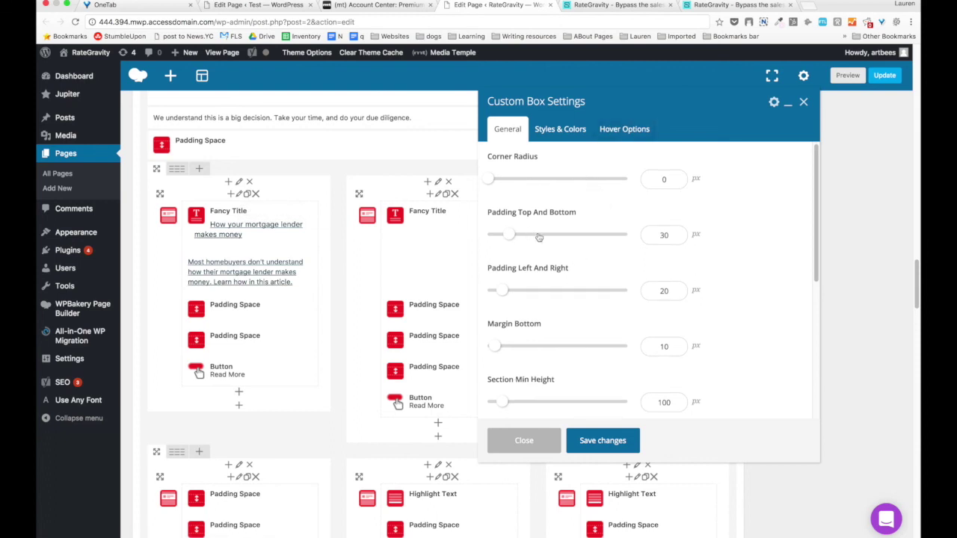
left_click(588, 6)
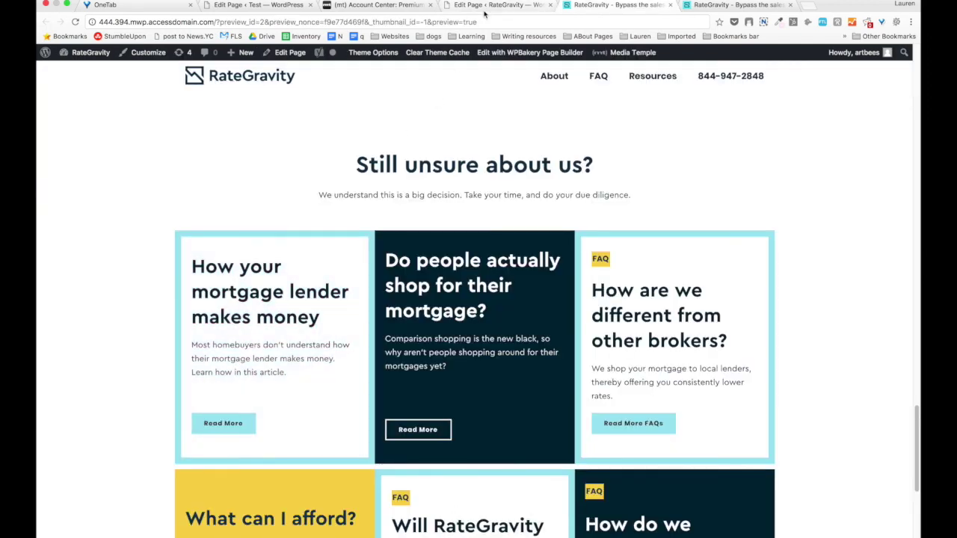
left_click(485, 6)
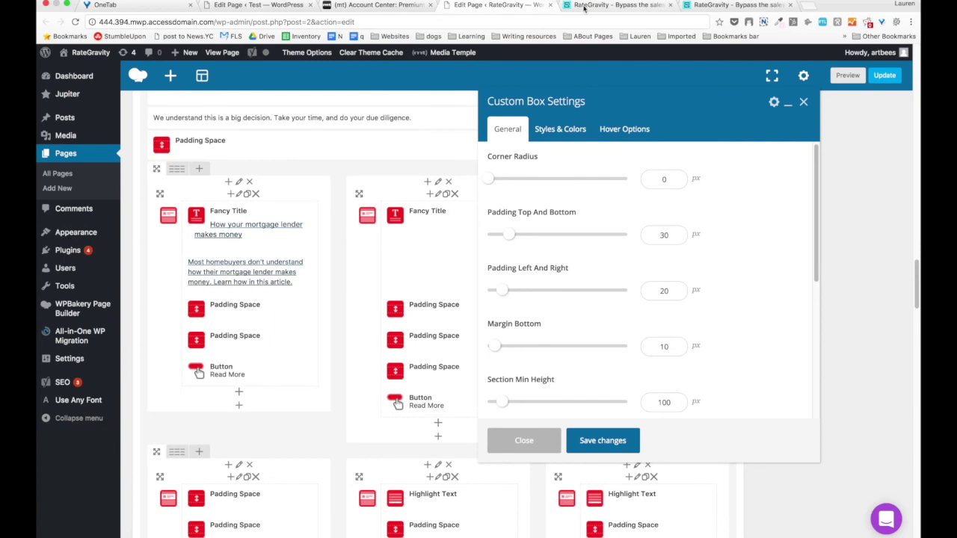
left_click(583, 6)
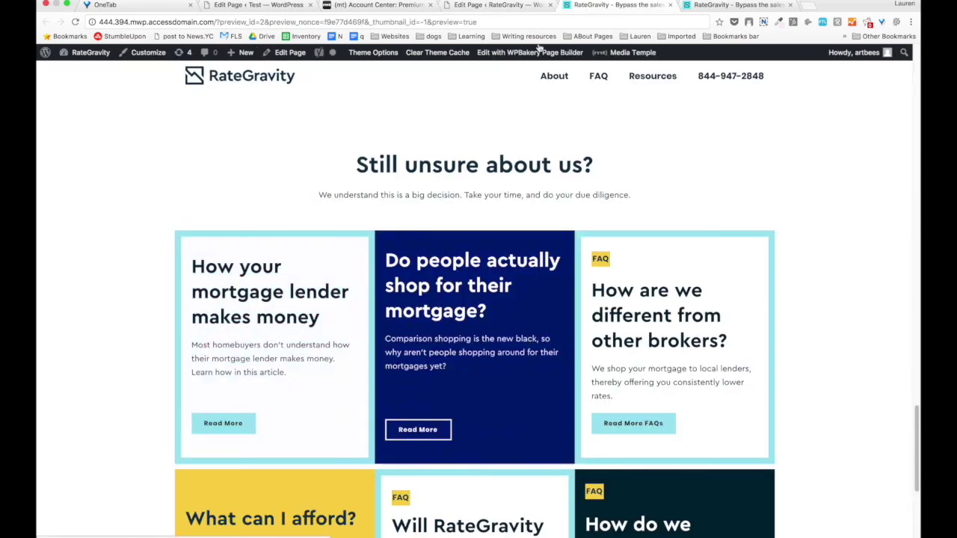
left_click(509, 9)
scroll(513, 302, "down", 3)
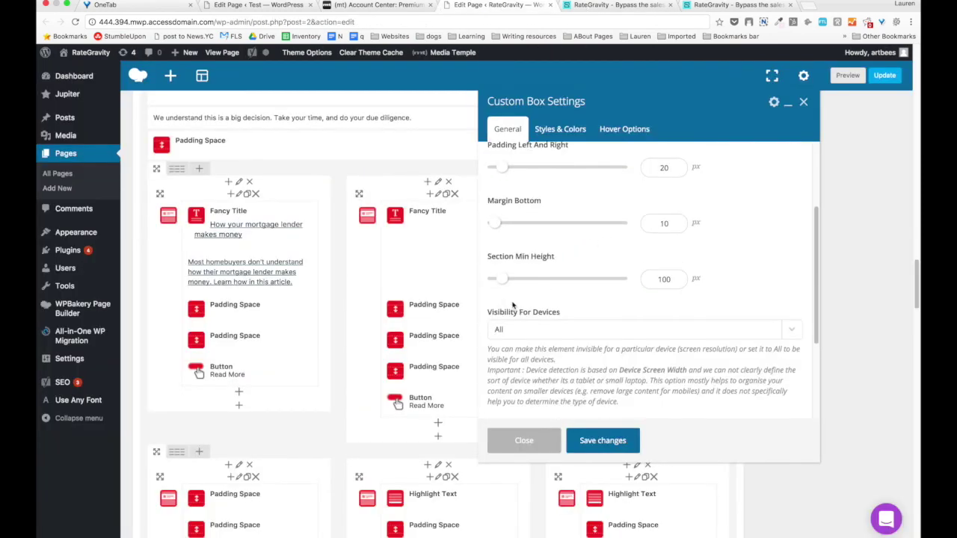
scroll(535, 298, "down", 3)
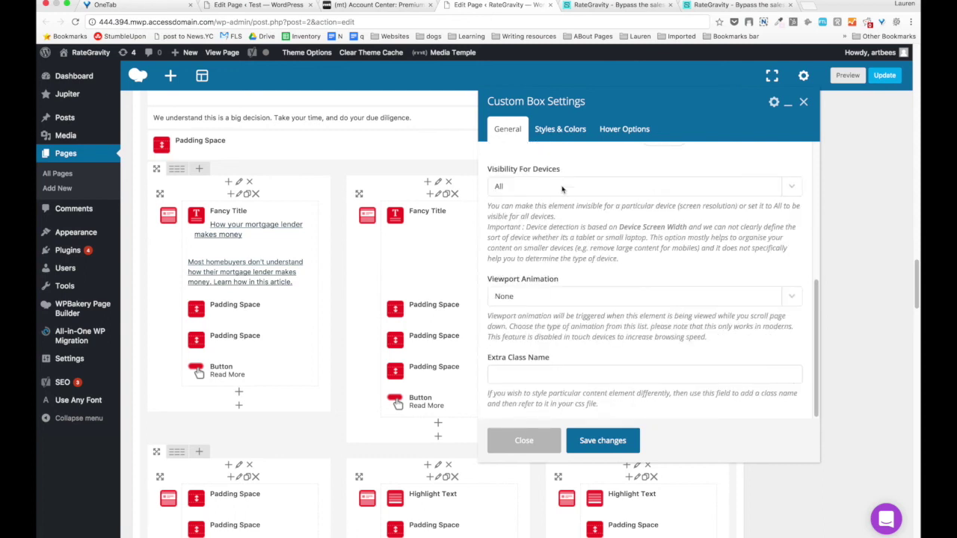
left_click(571, 135)
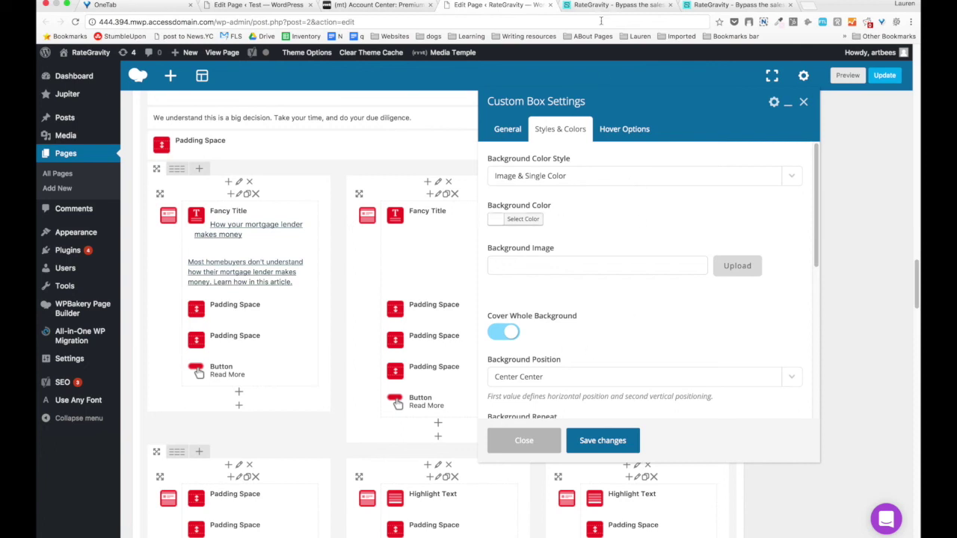
Compare the cards in the preview and scroll to the first card's border colour settings.
left_click(601, 9)
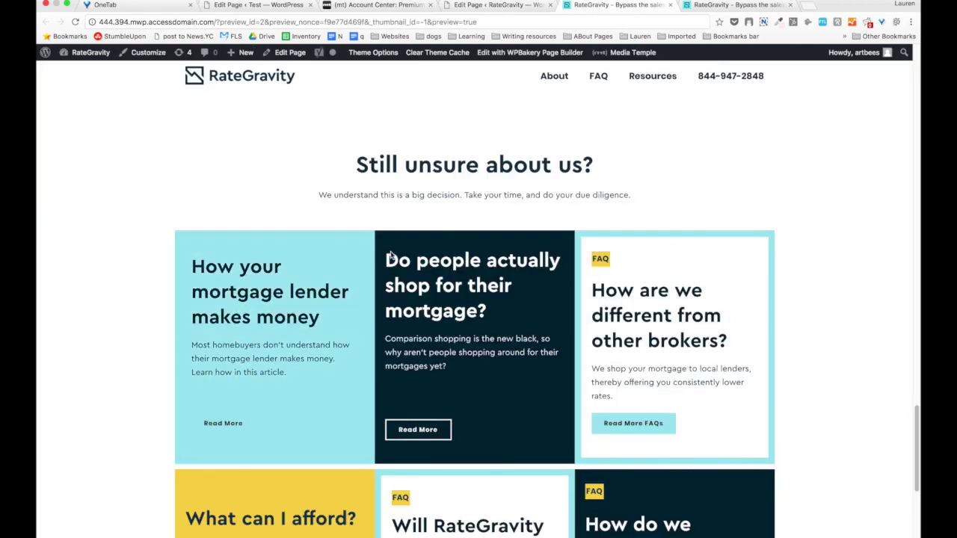
key("ctrl+shift+Tab")
scroll(696, 246, "down", 1)
scroll(527, 320, "down", 3)
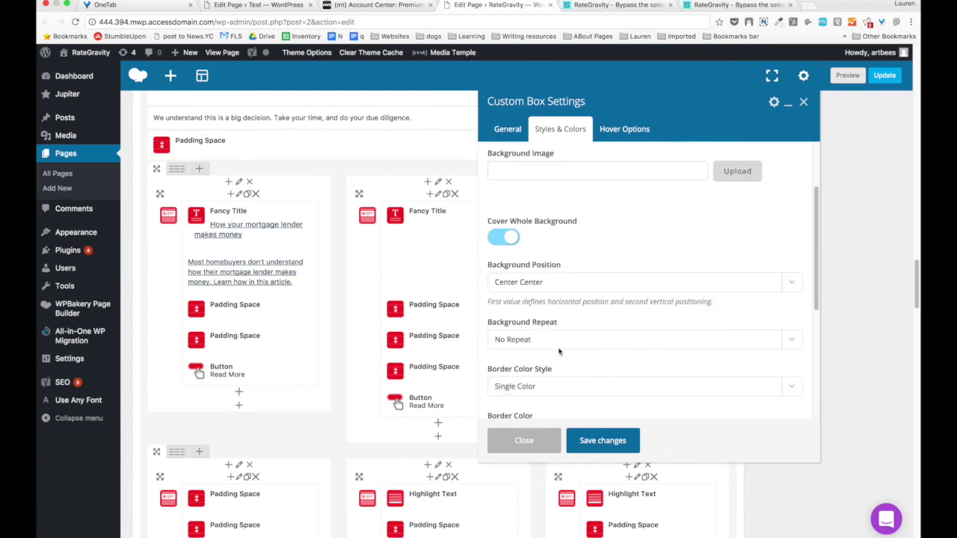
scroll(591, 365, "down", 4)
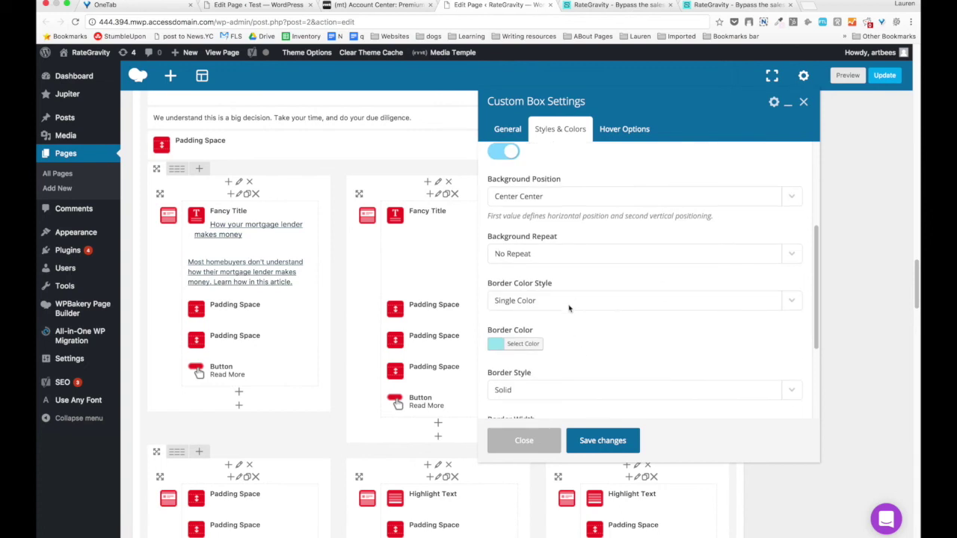
Verify the light blue, solid, 12 px border against the preview, then show the Hover Options.
left_click(578, 6)
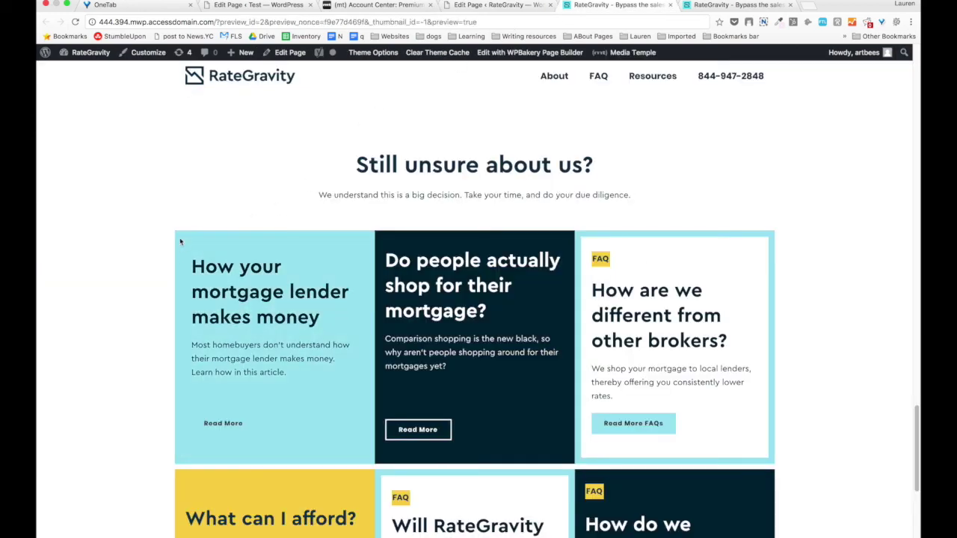
left_click(497, 6)
scroll(557, 327, "down", 6)
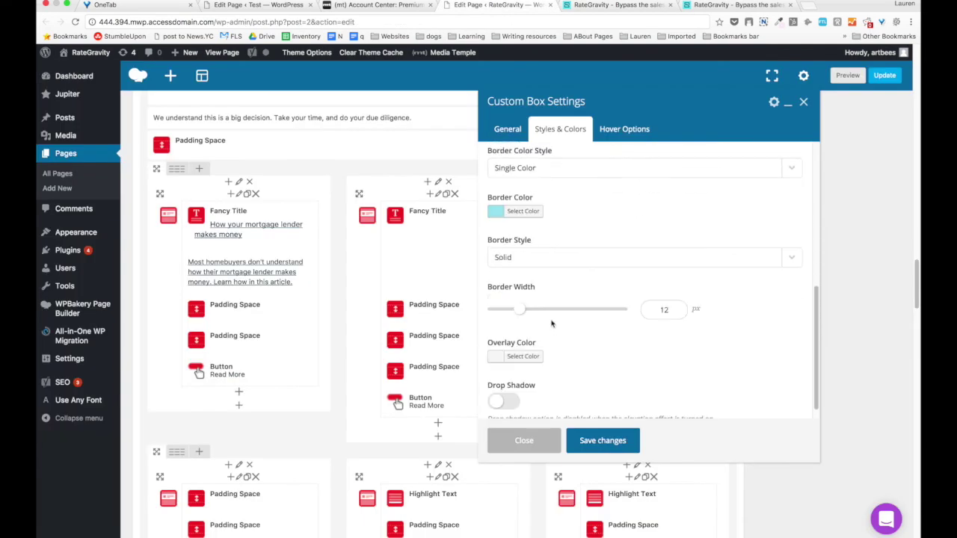
scroll(547, 278, "down", 1)
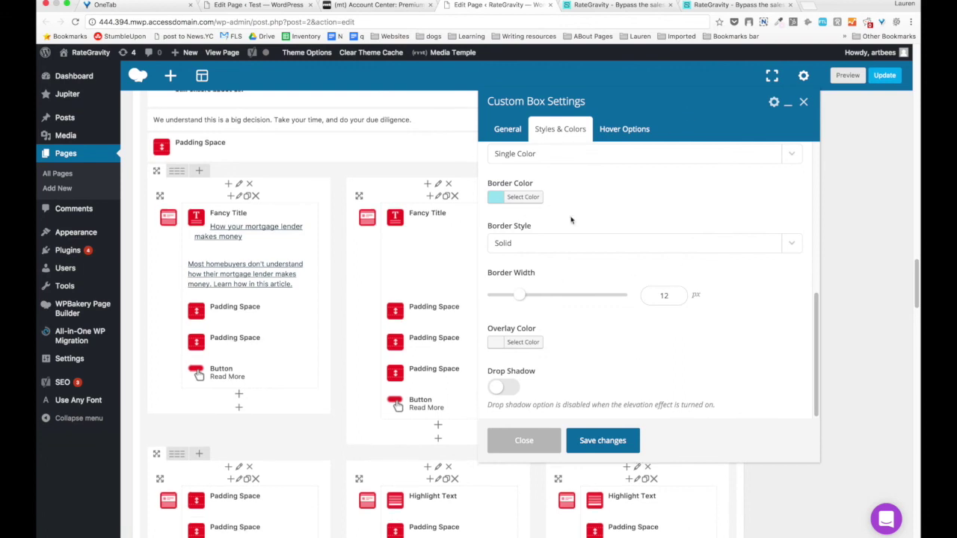
left_click(617, 5)
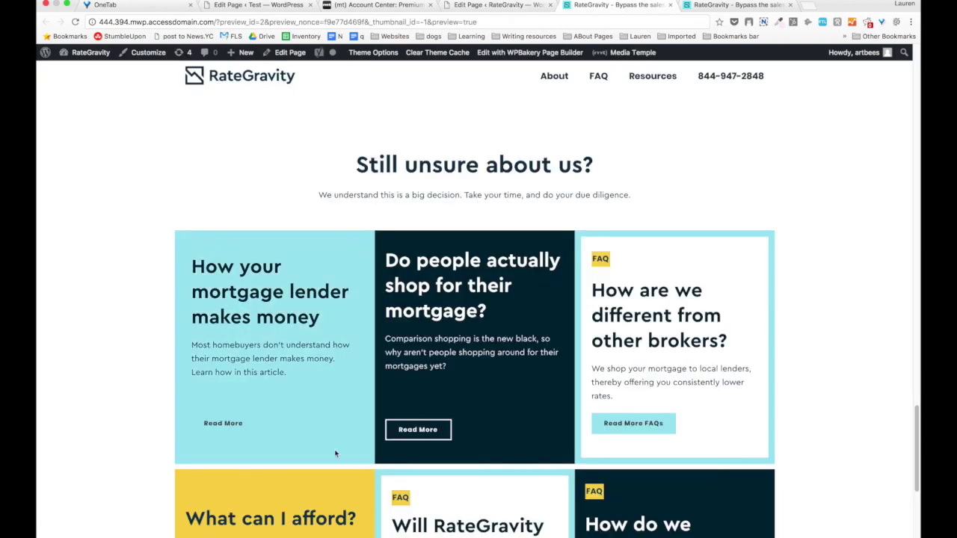
left_click(526, 6)
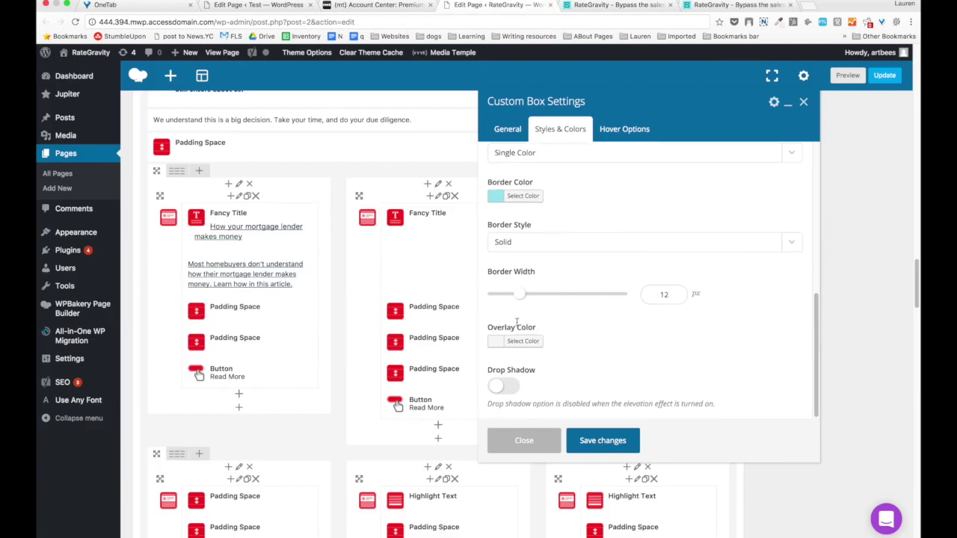
scroll(516, 323, "down", 5)
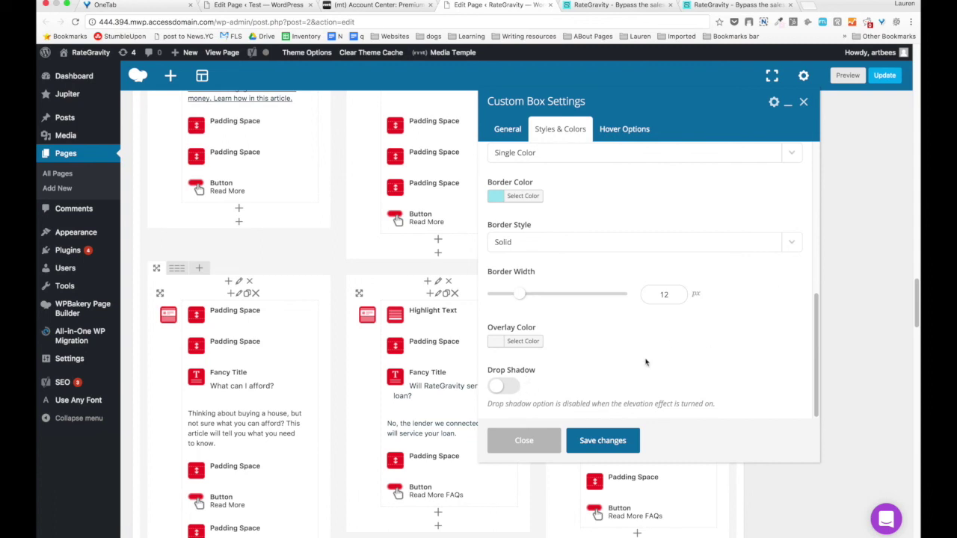
left_click(637, 132)
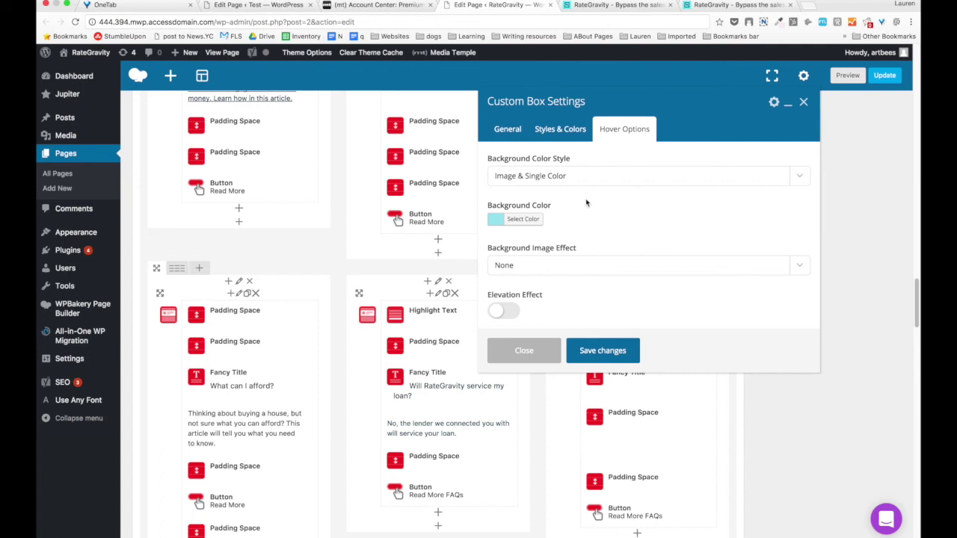
Check the hover effect in the preview, then save the first card's Custom Box Settings.
left_click(599, 5)
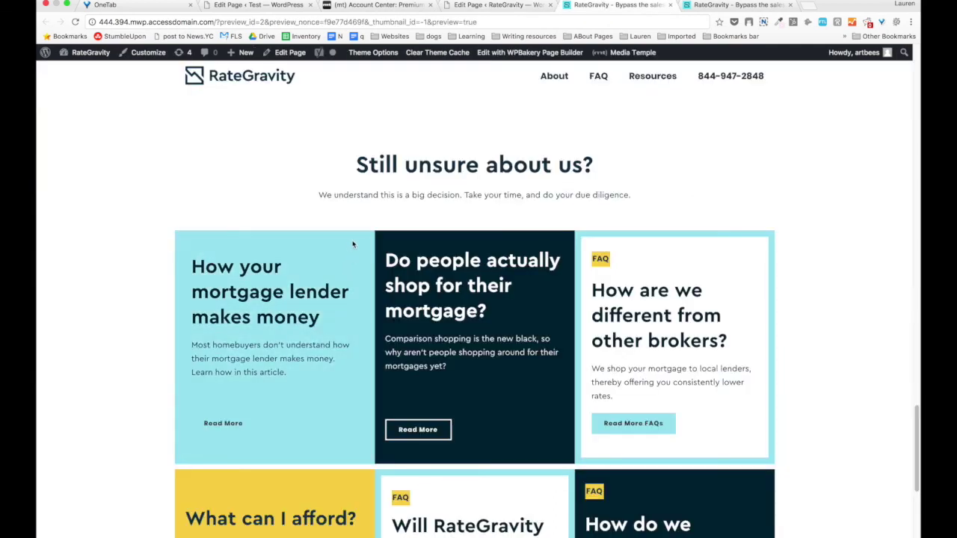
left_click(513, 6)
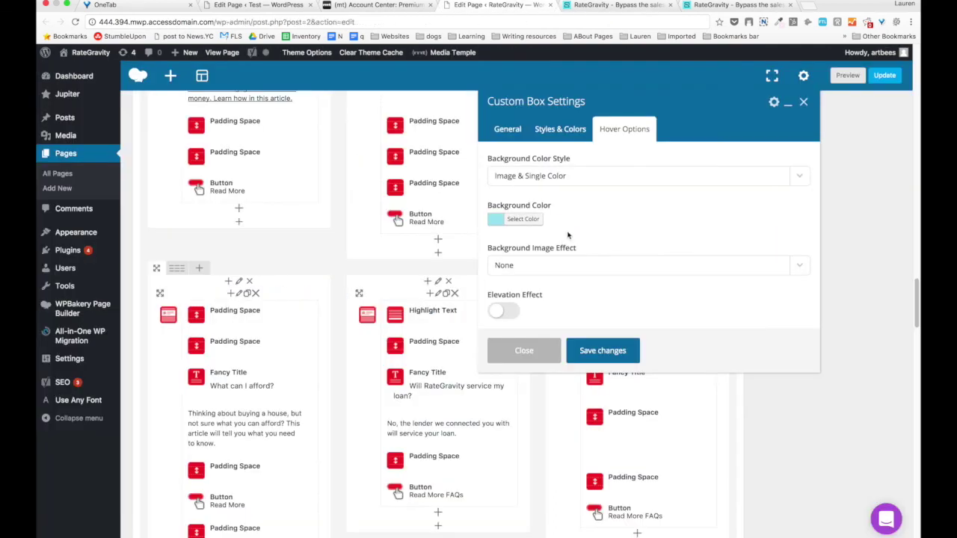
left_click(619, 361)
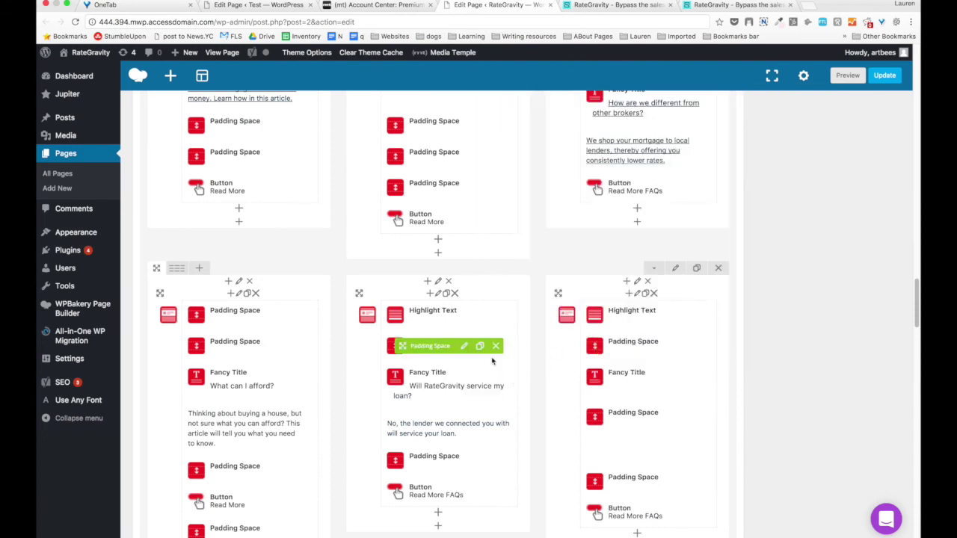
scroll(198, 265, "up", 5)
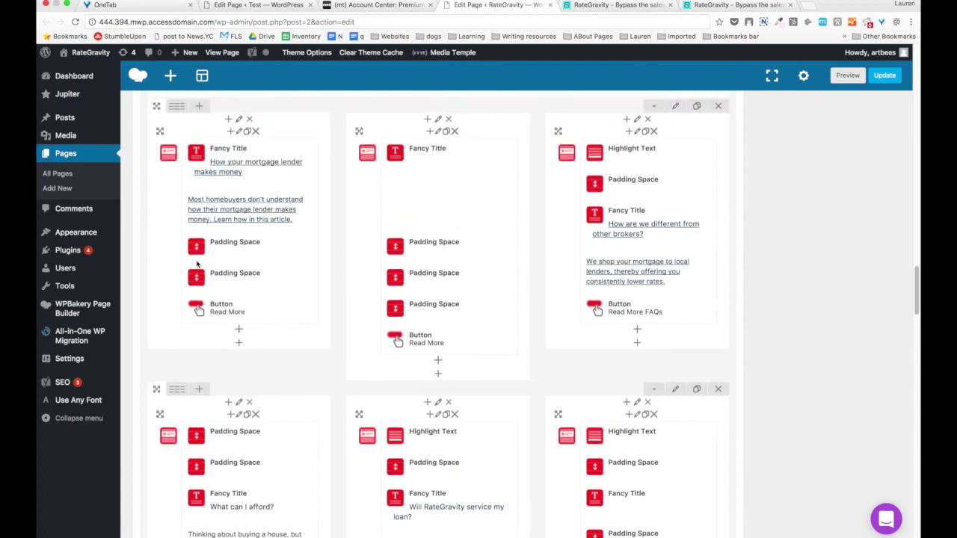
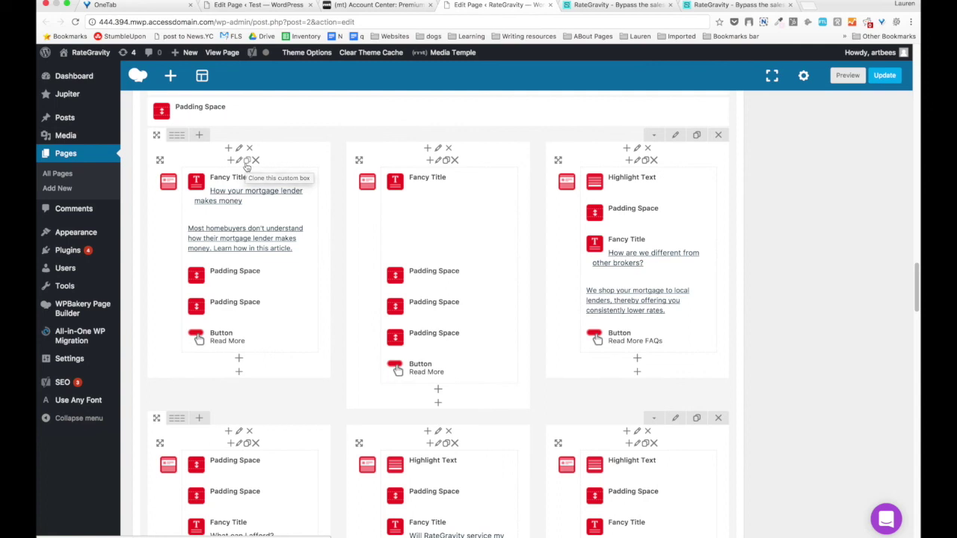
Search the element list for 'cus', then close it without adding anything.
left_click(427, 160)
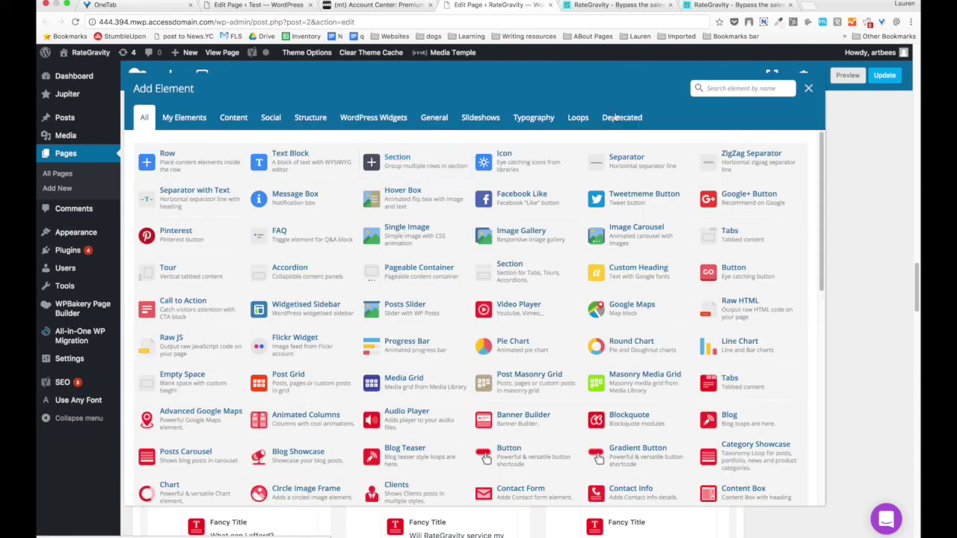
type("cust")
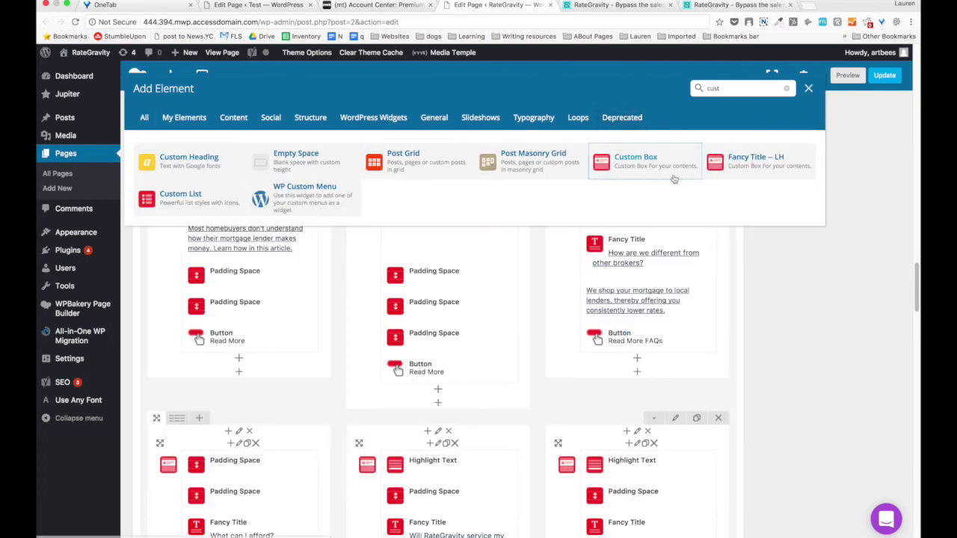
left_click(808, 88)
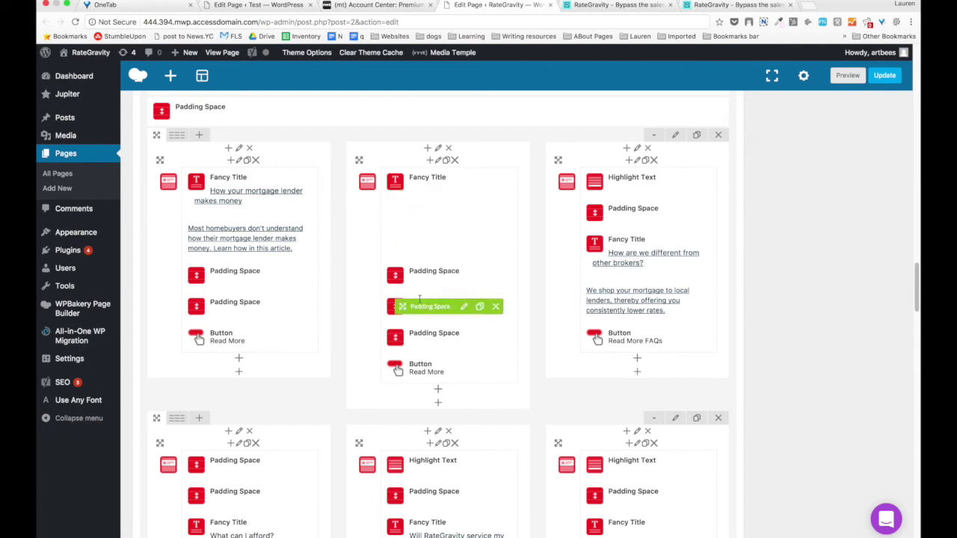
Compare the middle article box's style and colour settings against the page preview.
left_click(440, 160)
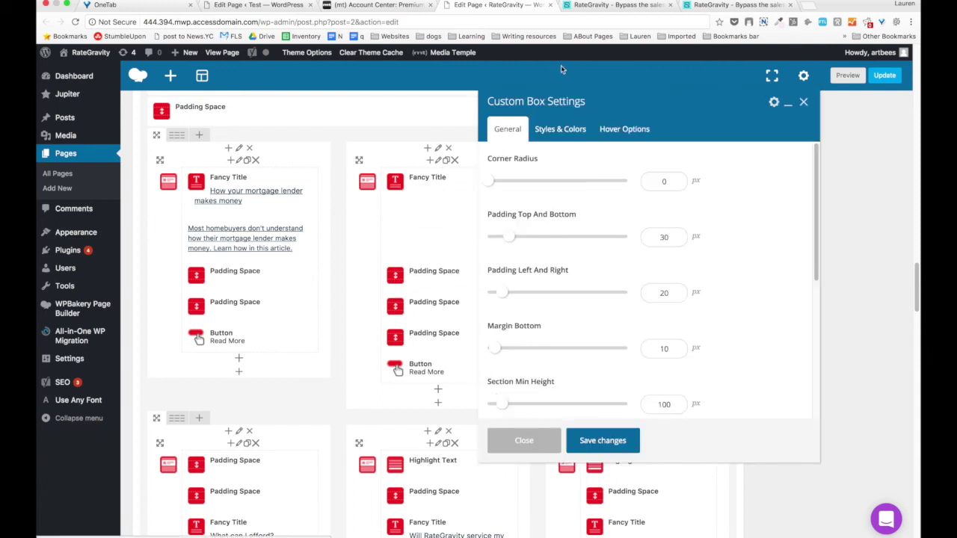
left_click(588, 12)
scroll(456, 311, "down", 3)
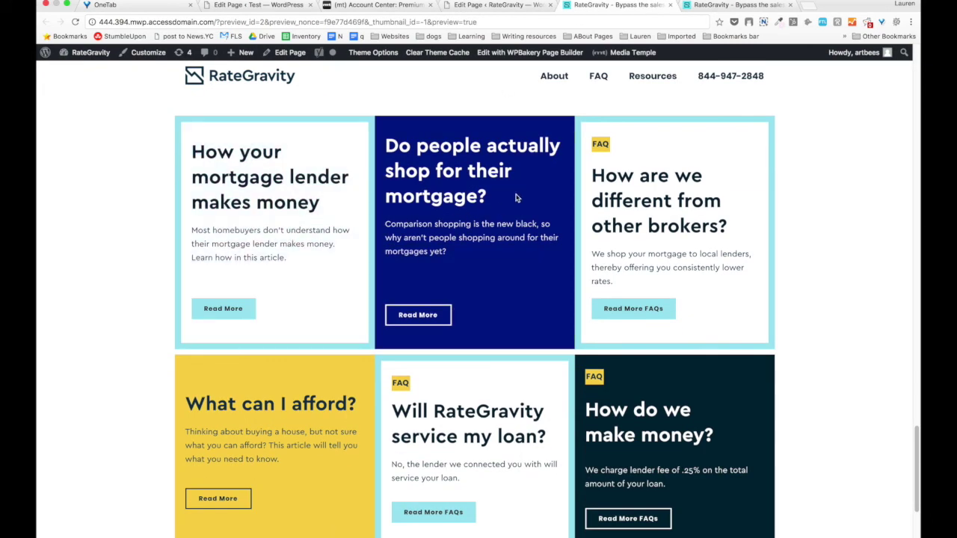
left_click(491, 6)
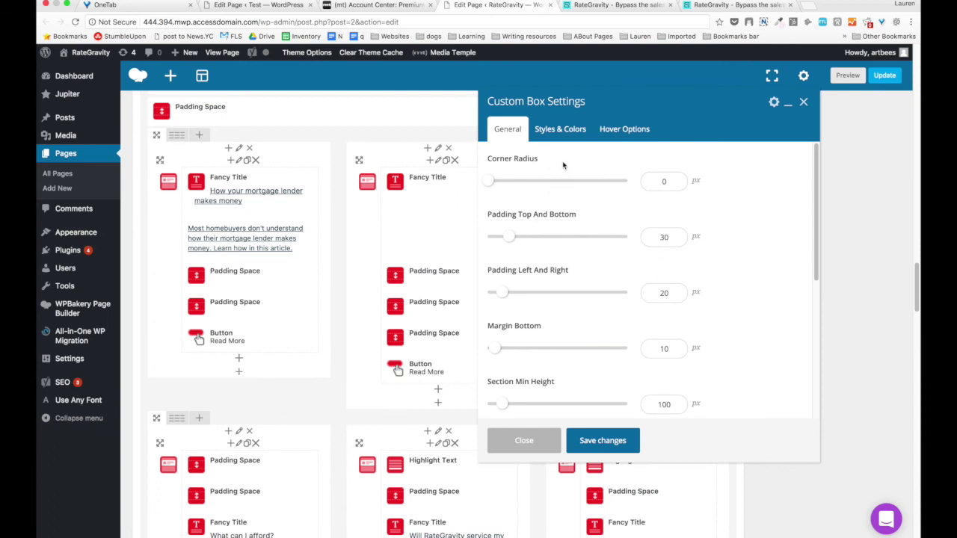
scroll(572, 194, "down", 5)
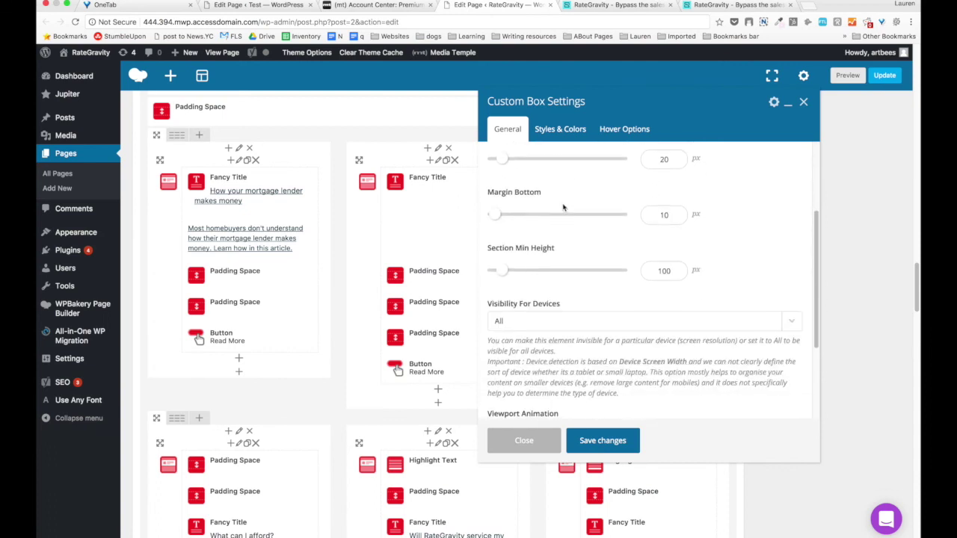
left_click(557, 130)
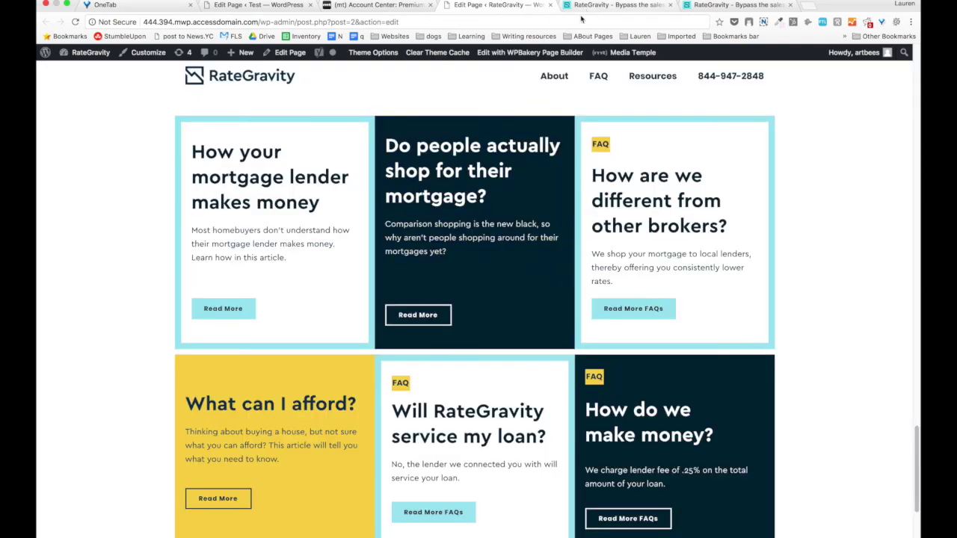
left_click(614, 5)
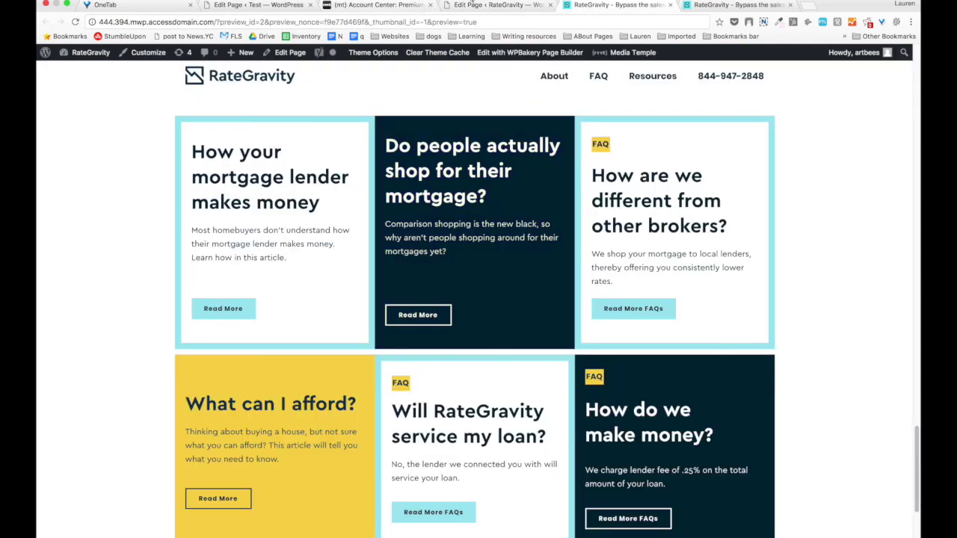
left_click(474, 6)
Check the box's hover colour settings on the preview, then close the settings unsaved.
scroll(572, 224, "down", 3)
scroll(580, 236, "down", 3)
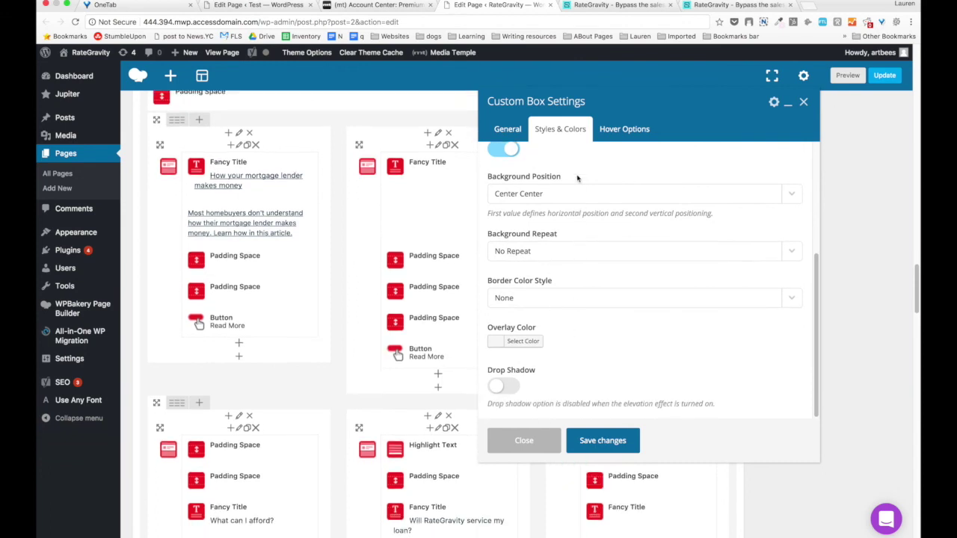
left_click(608, 132)
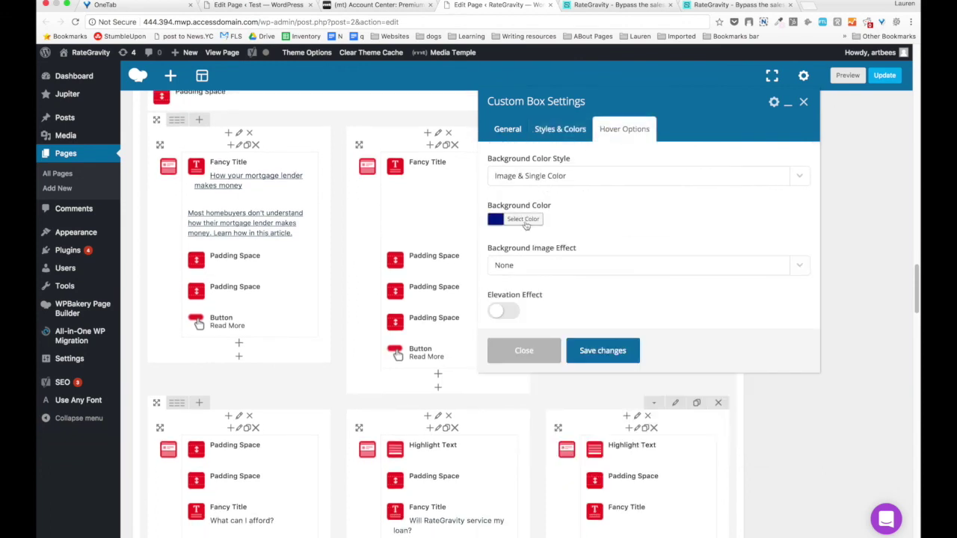
left_click(593, 5)
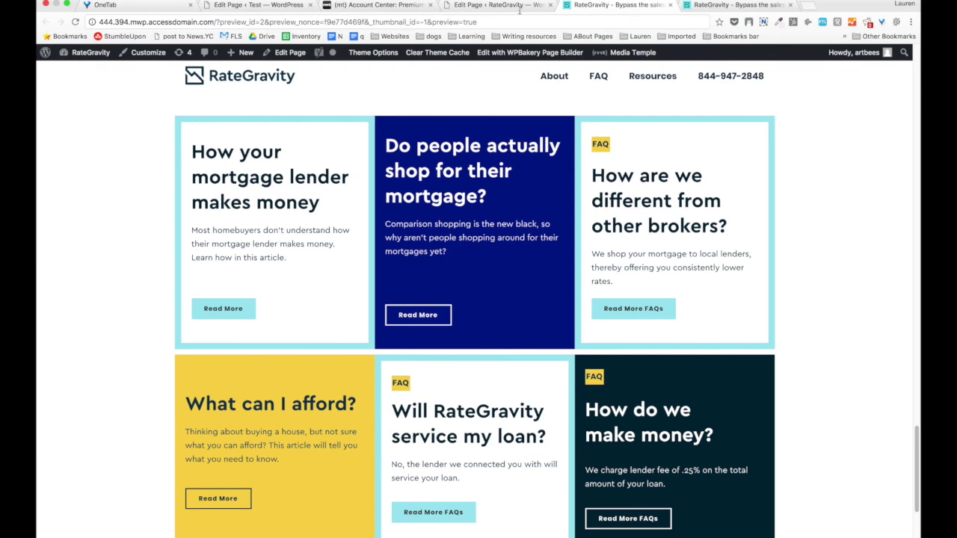
left_click(495, 6)
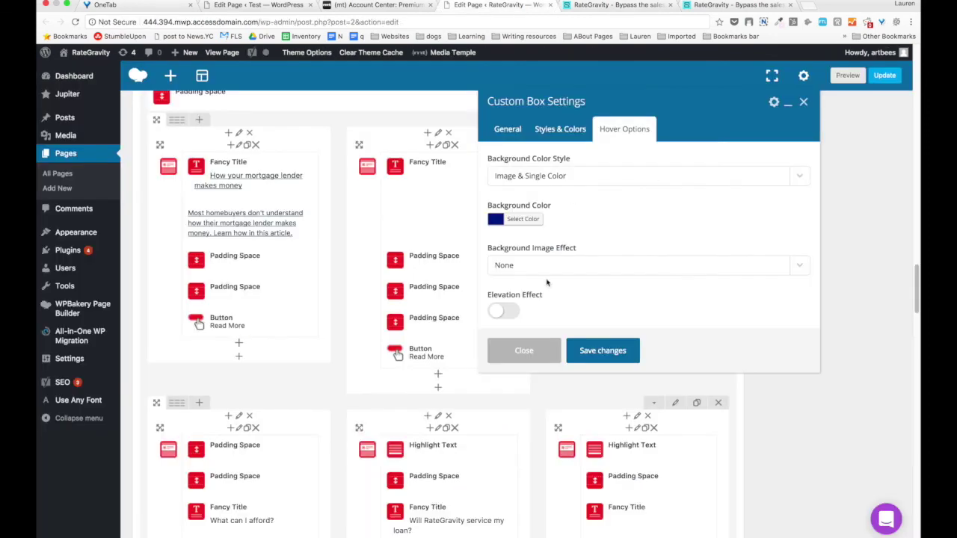
left_click(539, 350)
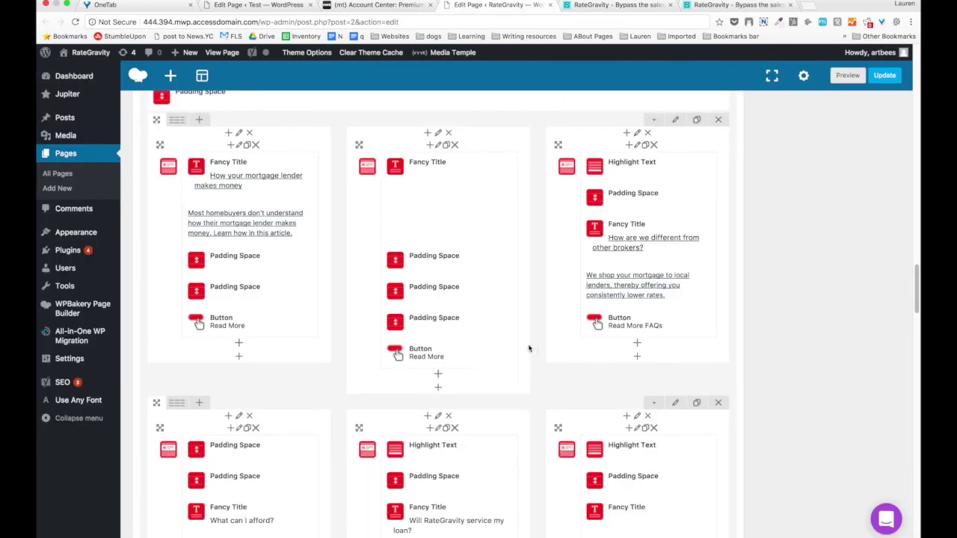
Test the Read More button hovers on the page preview, then go to the RateGravity homepage.
left_click(453, 353)
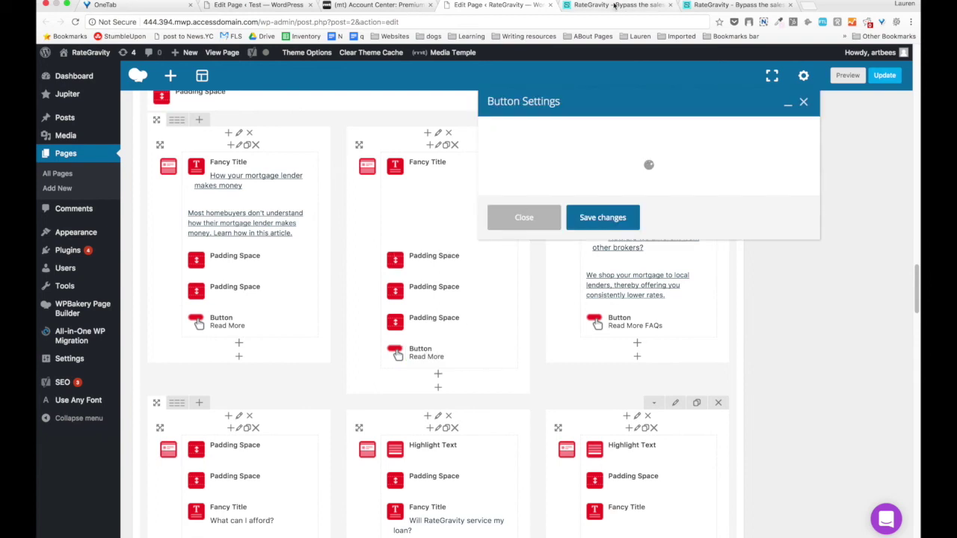
key("ctrl+Tab")
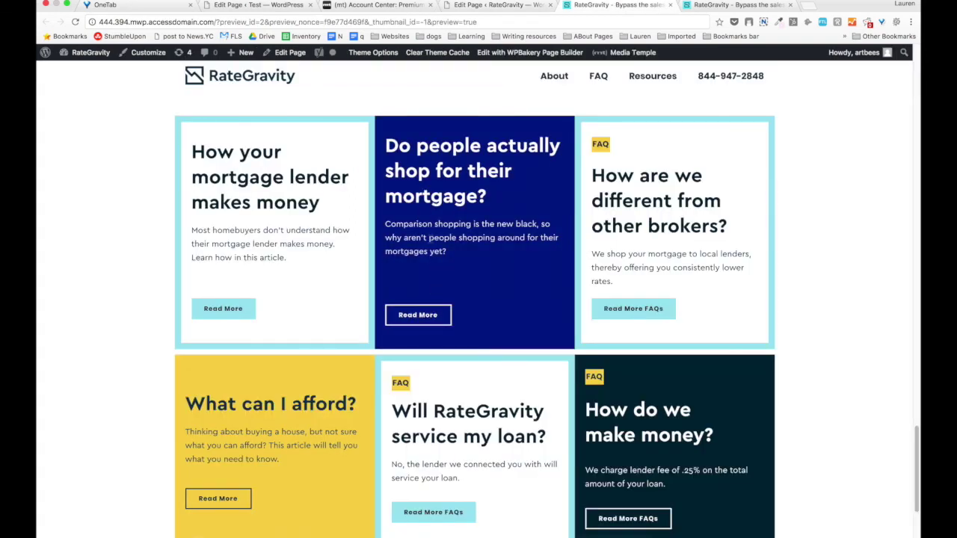
scroll(451, 195, "down", 2)
scroll(451, 195, "up", 2)
scroll(456, 224, "down", 4)
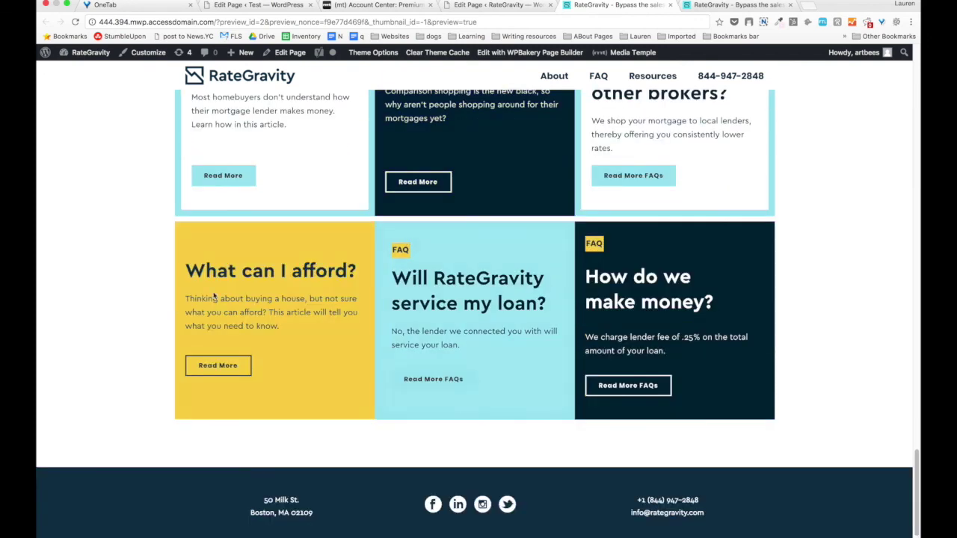
scroll(214, 297, "down", 2)
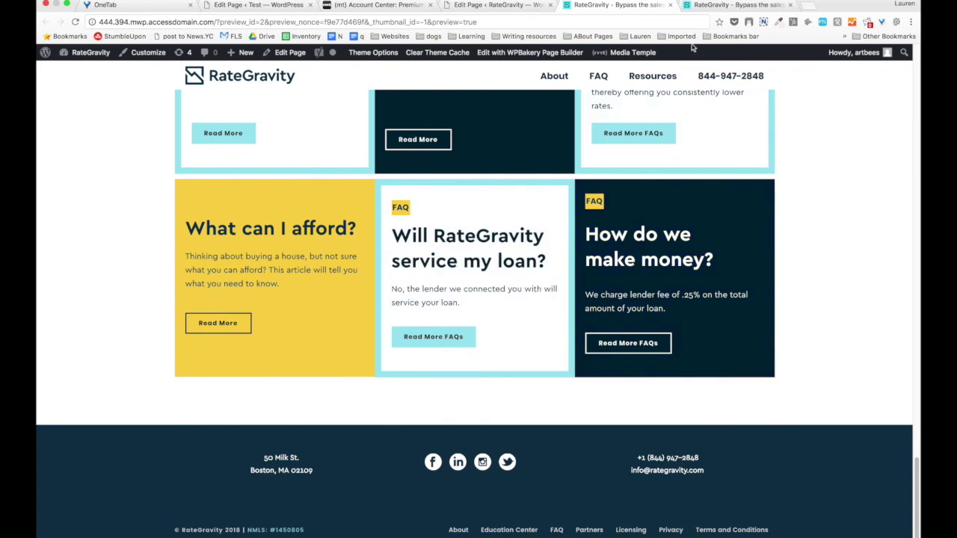
left_click(515, 9)
key("ctrl+Tab")
key("ctrl+Tab")
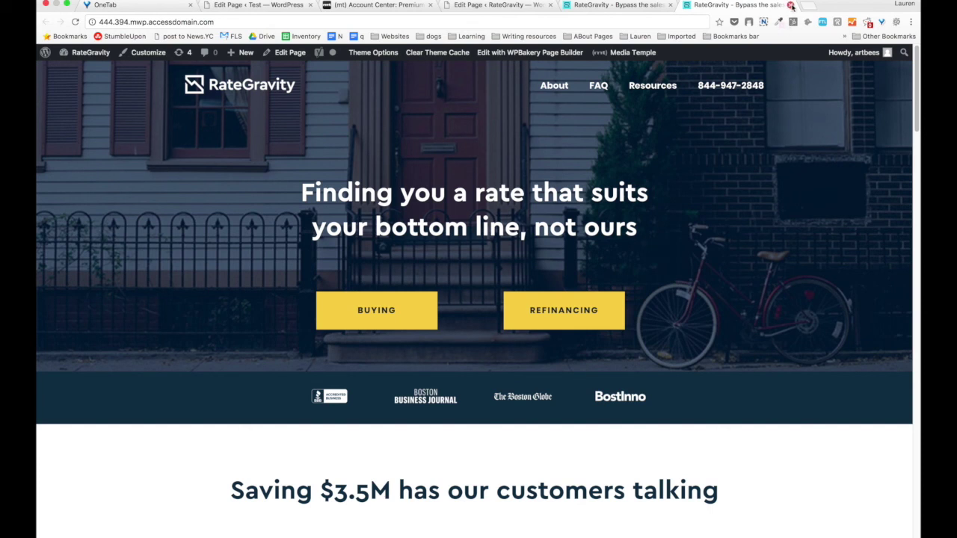
Close both RateGravity tabs and load learnunicorn.com in a new tab.
left_click(790, 5)
left_click(670, 5)
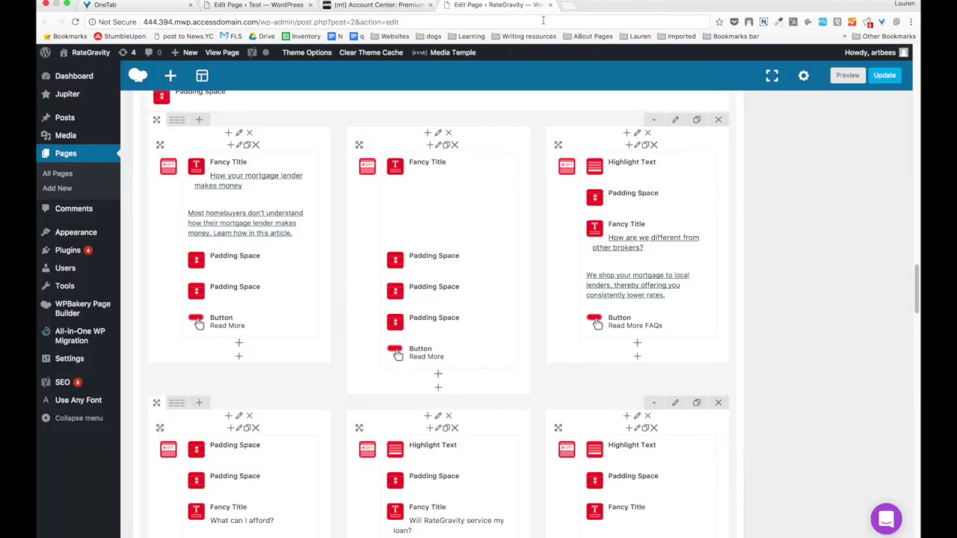
left_click(565, 7)
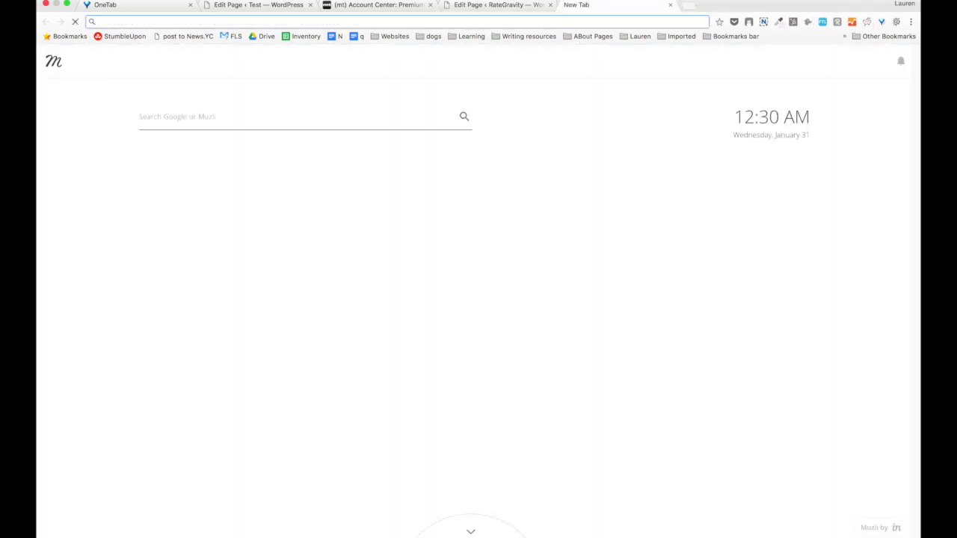
type("learnu")
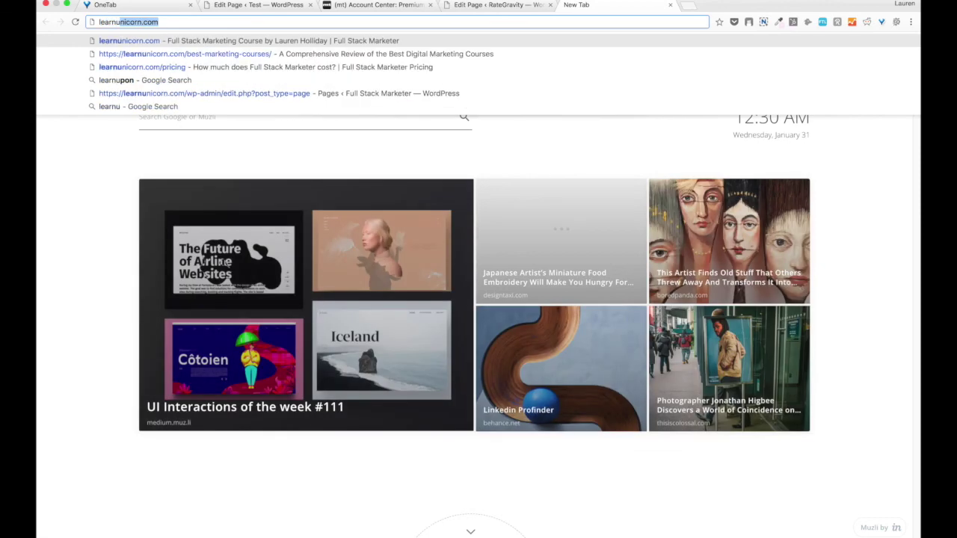
key("Return")
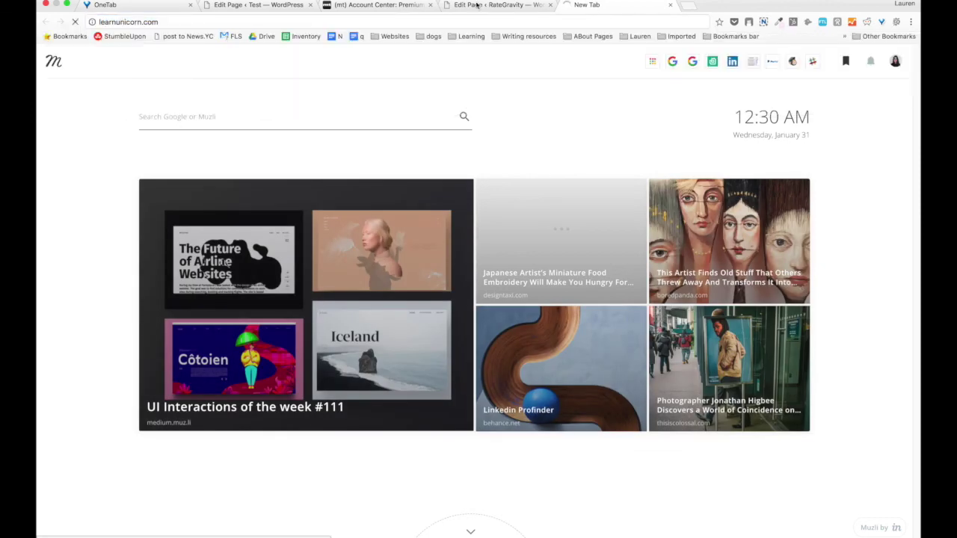
Close the account center, RateGravity editor and Test site editor tabs, confirming Leave.
left_click(387, 6)
left_click(430, 5)
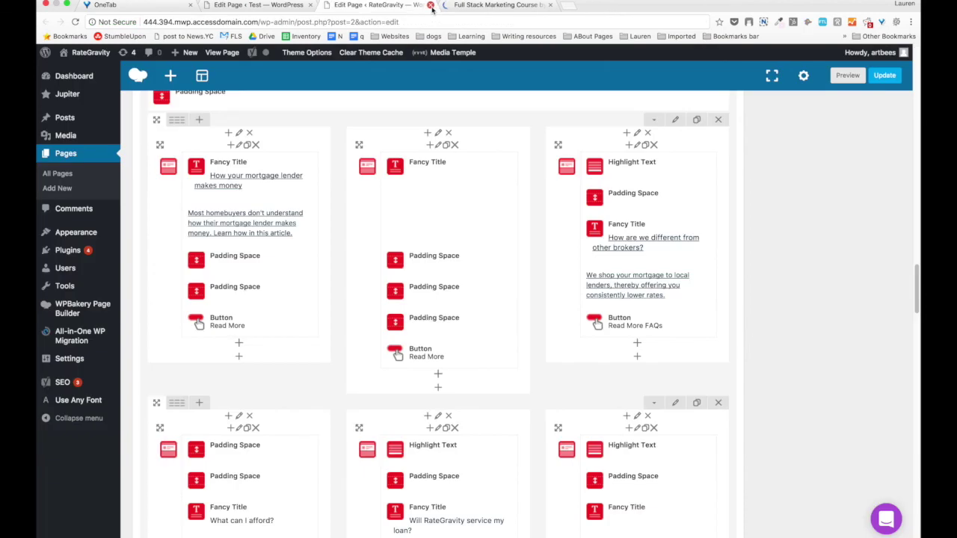
left_click(430, 5)
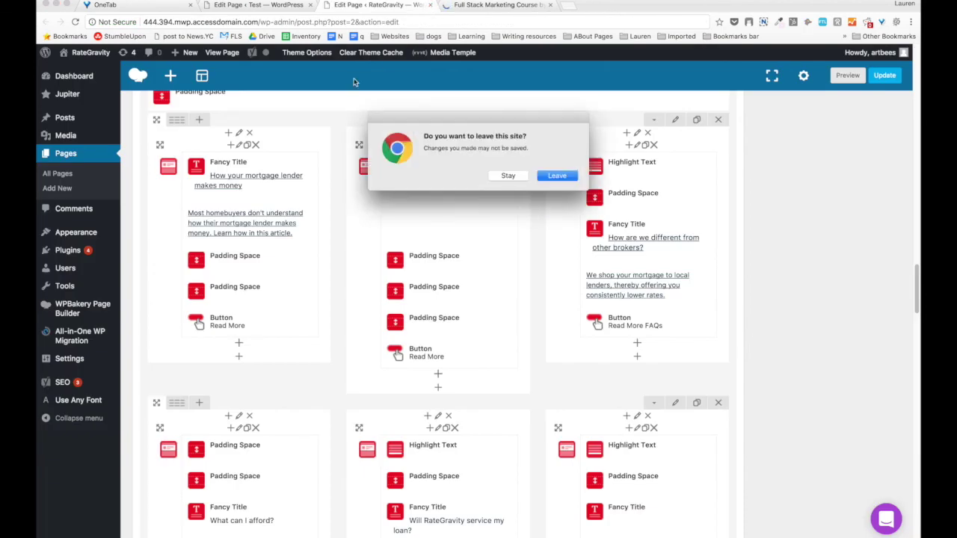
left_click(557, 177)
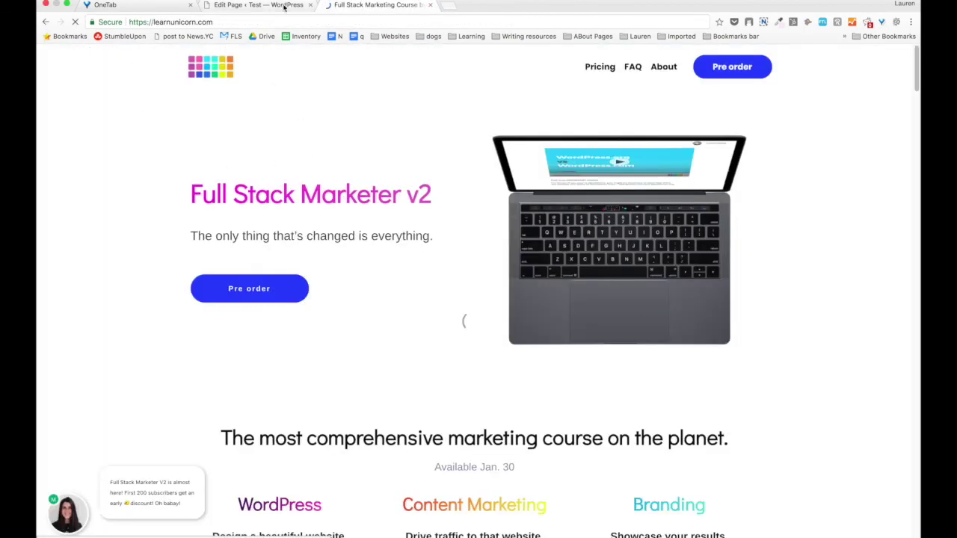
left_click(295, 5)
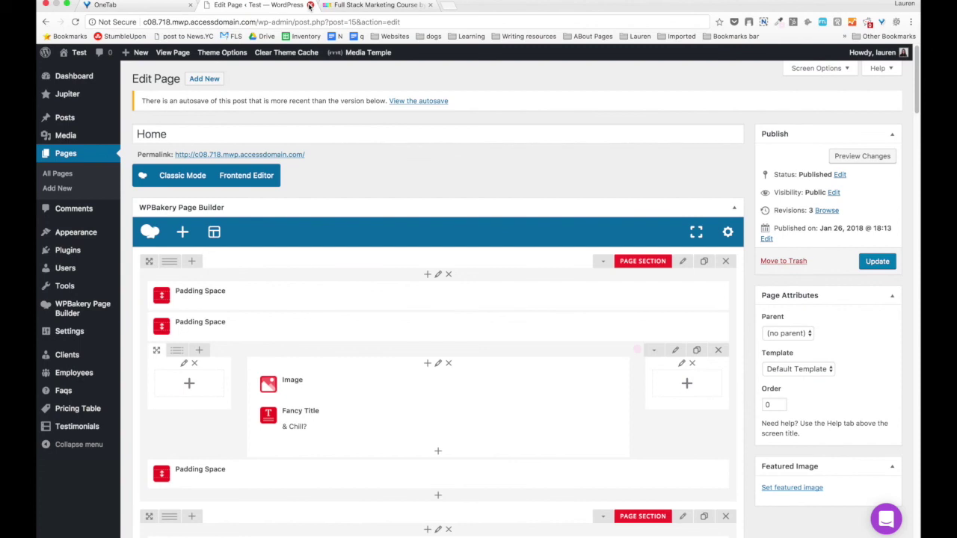
left_click(309, 5)
left_click(571, 179)
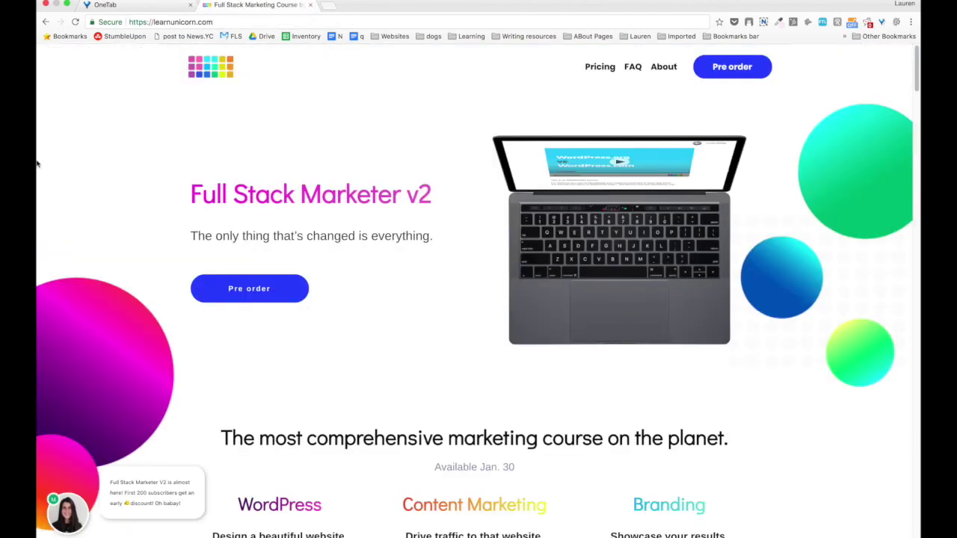
scroll(36, 163, "down", 1)
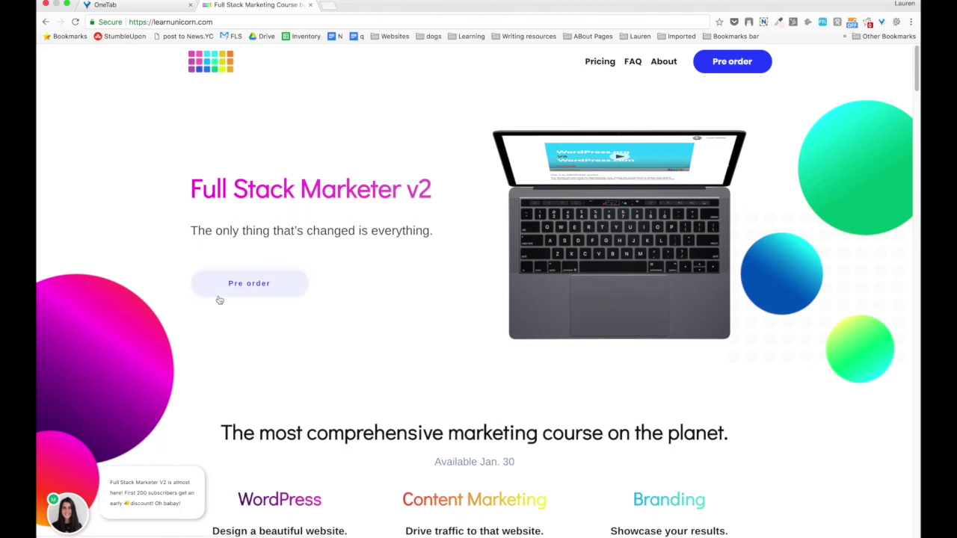
triple_click(323, 192)
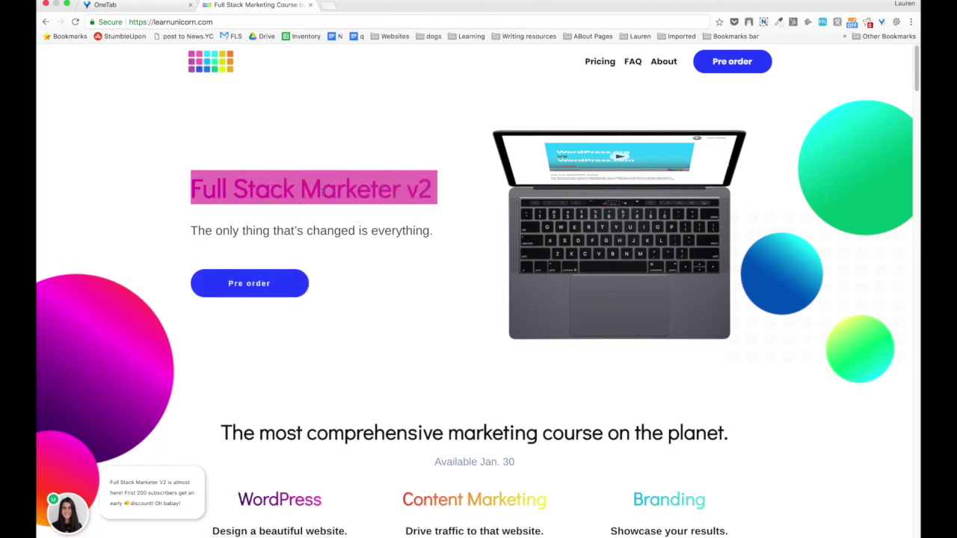
triple_click(276, 231)
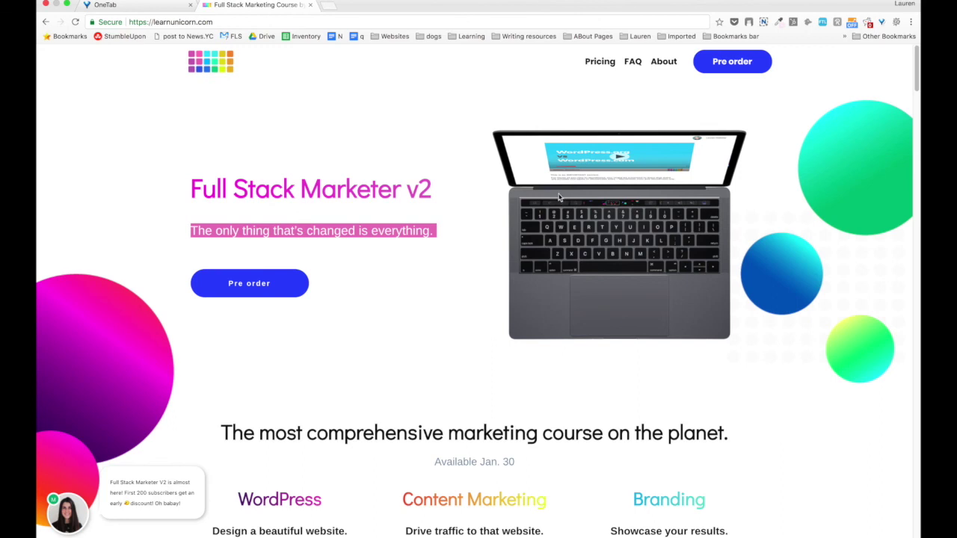
scroll(559, 197, "down", 5)
triple_click(417, 216)
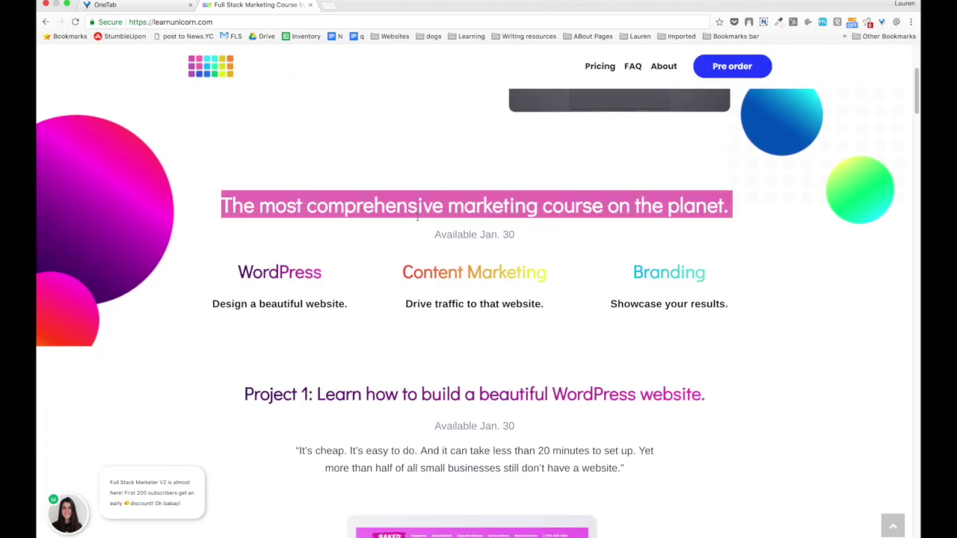
scroll(251, 195, "down", 2)
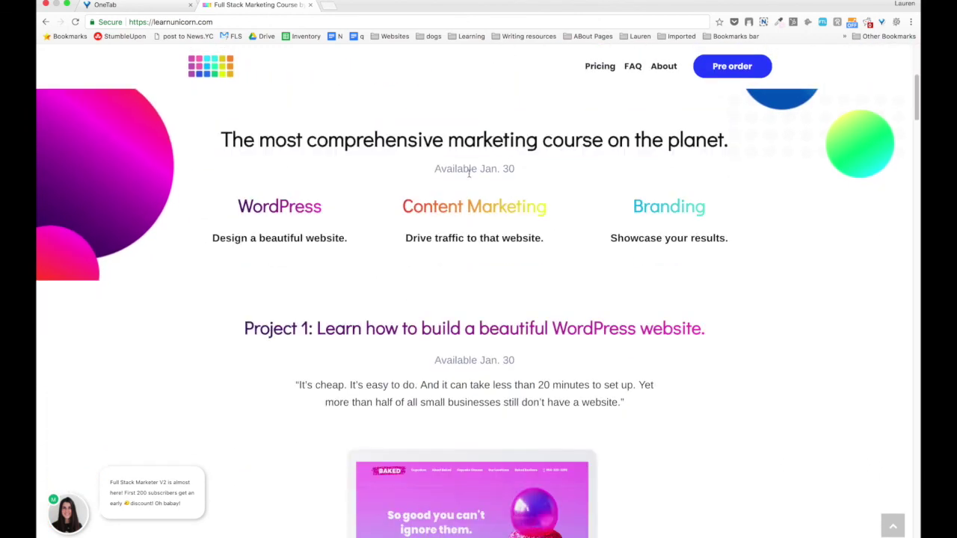
triple_click(469, 173)
left_click_drag(240, 209, 519, 194)
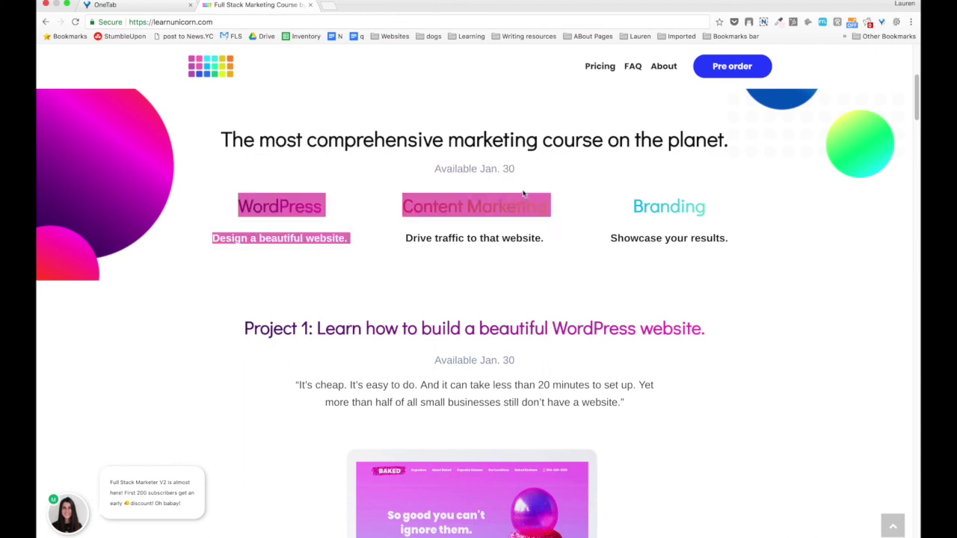
left_click_drag(706, 204, 262, 209)
left_click(262, 209)
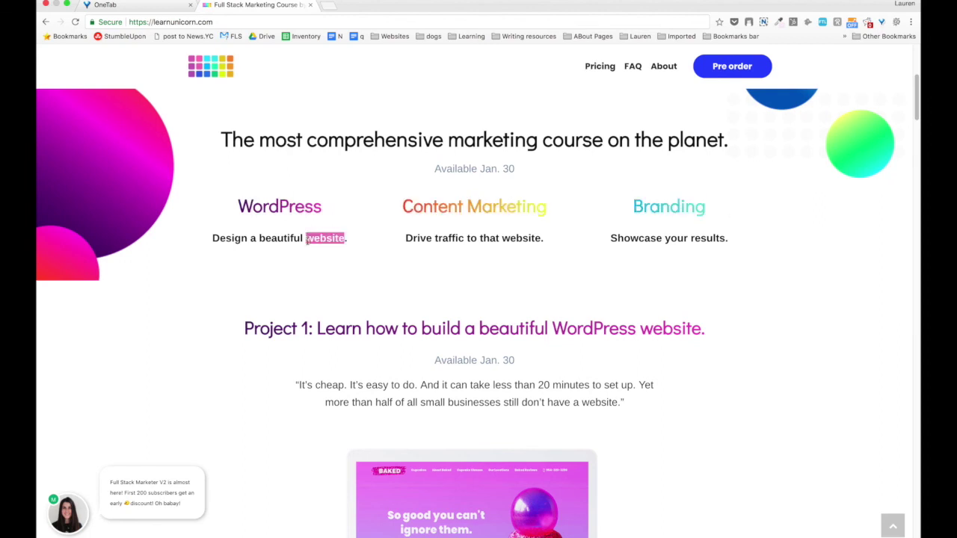
scroll(441, 241, "down", 2)
scroll(441, 241, "down", 5)
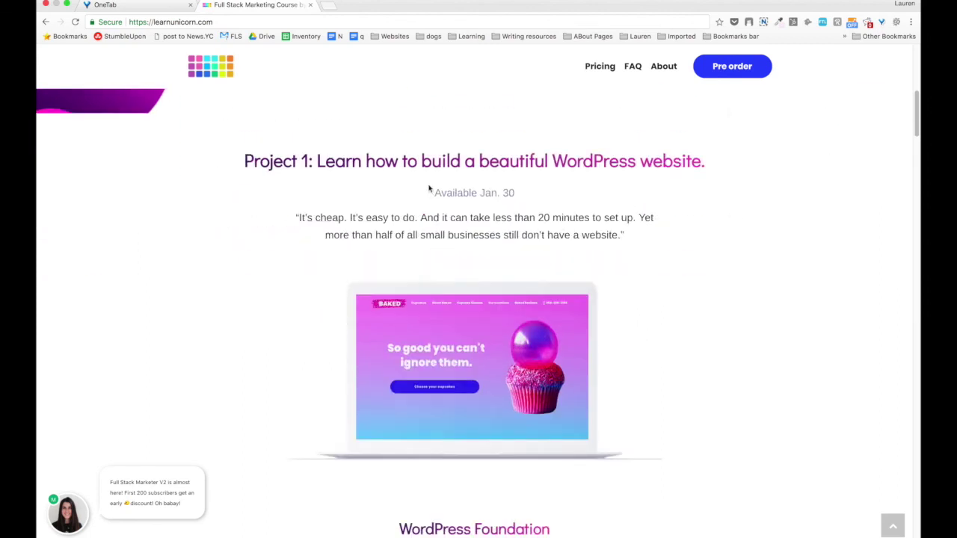
scroll(442, 176, "up", 3)
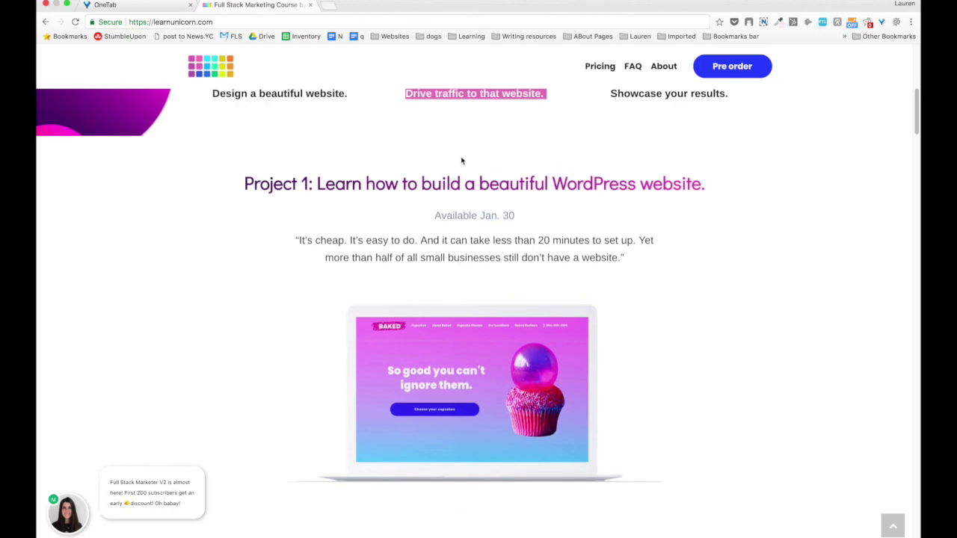
scroll(364, 314, "down", 15)
scroll(363, 315, "up", 4)
scroll(364, 314, "up", 10)
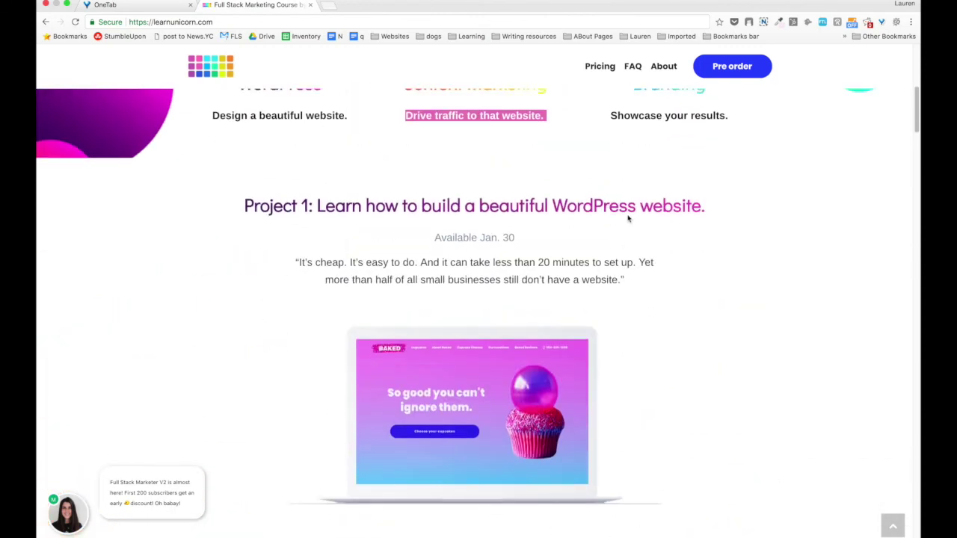
scroll(591, 225, "down", 10)
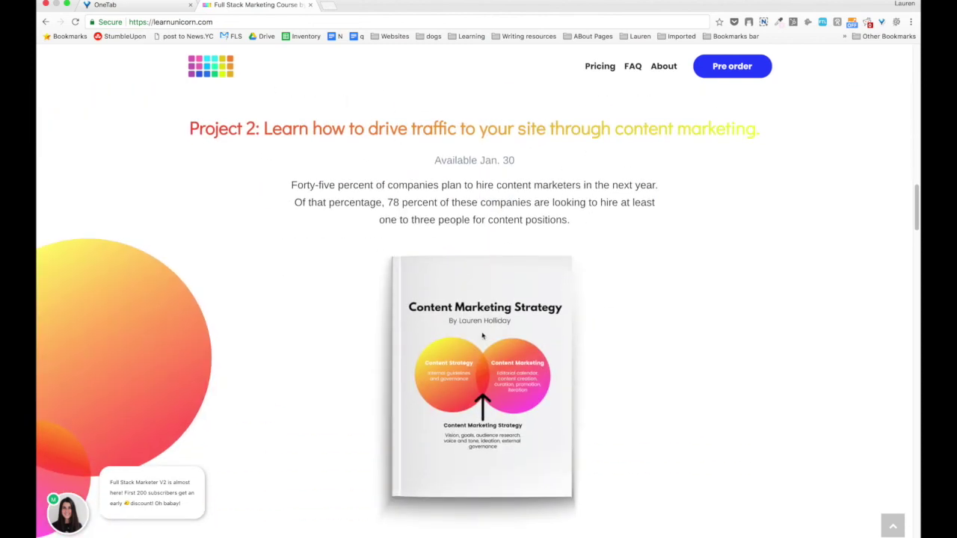
scroll(456, 242, "down", 13)
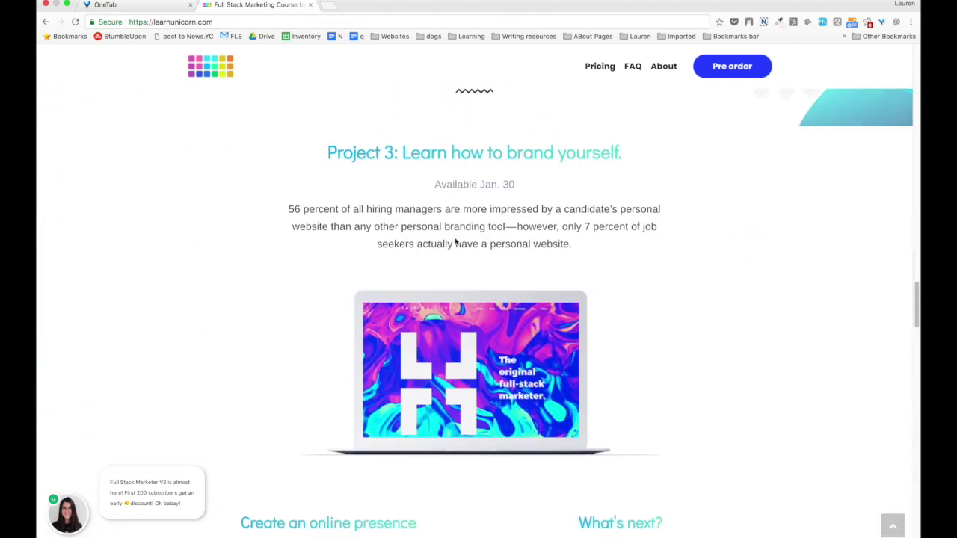
scroll(455, 241, "up", 6)
scroll(769, 257, "down", 10)
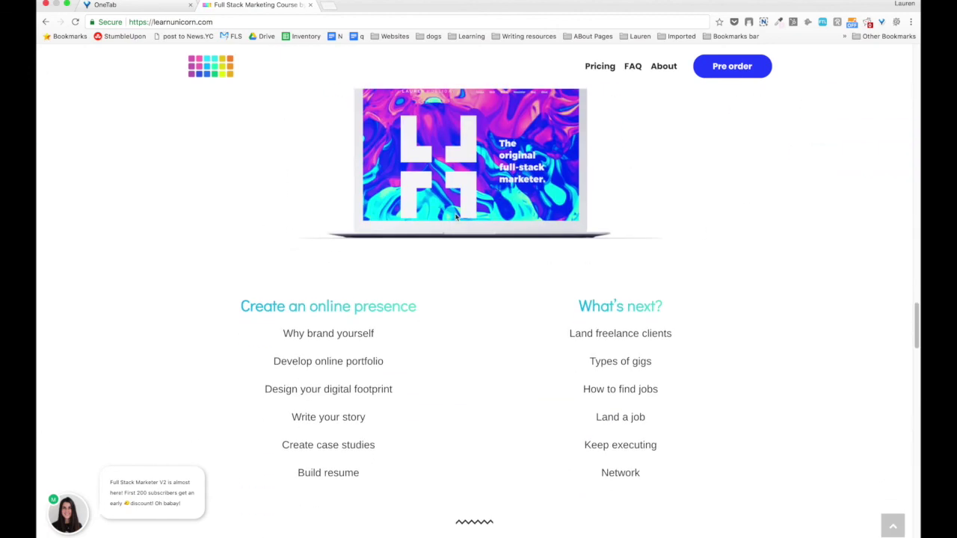
scroll(455, 217, "down", 5)
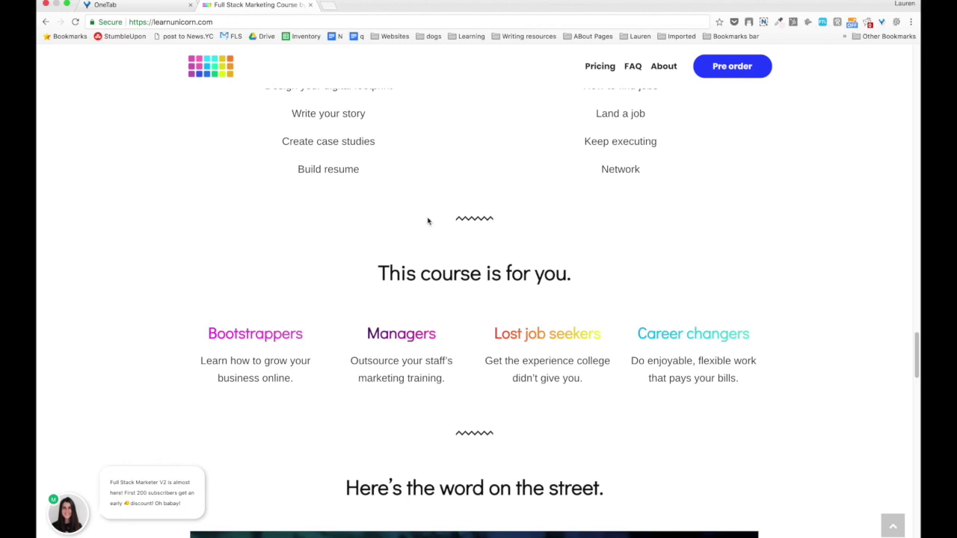
scroll(427, 221, "down", 6)
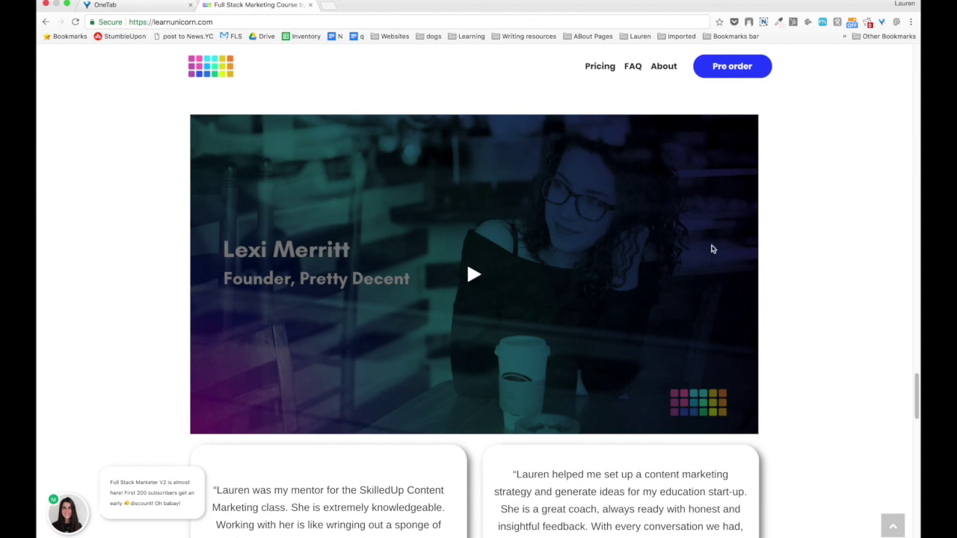
scroll(593, 302, "down", 7)
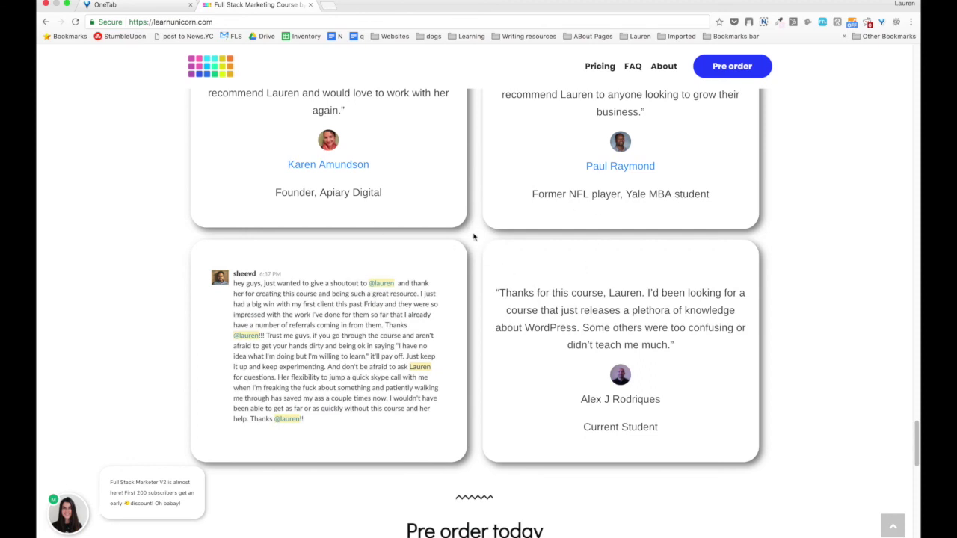
scroll(471, 230, "down", 5)
scroll(471, 229, "down", 4)
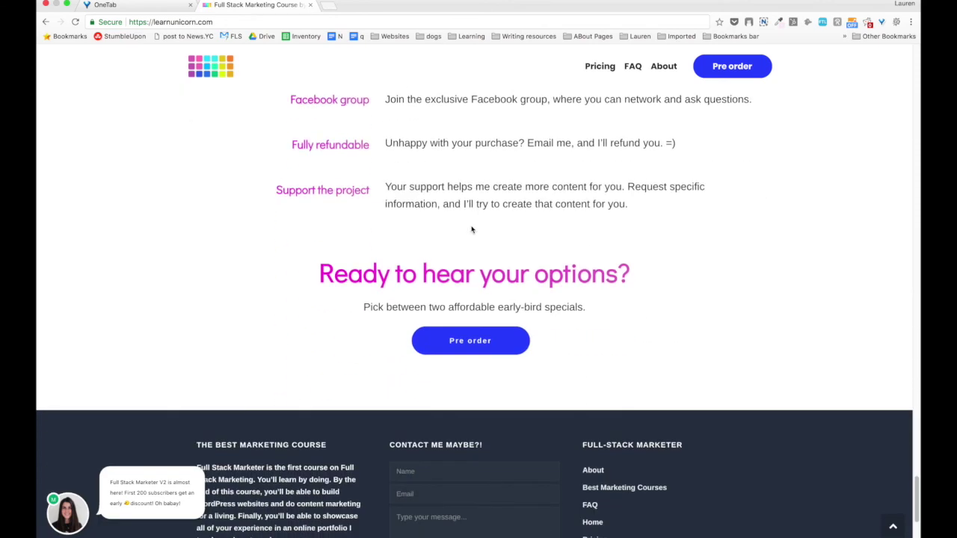
scroll(618, 352, "down", 1)
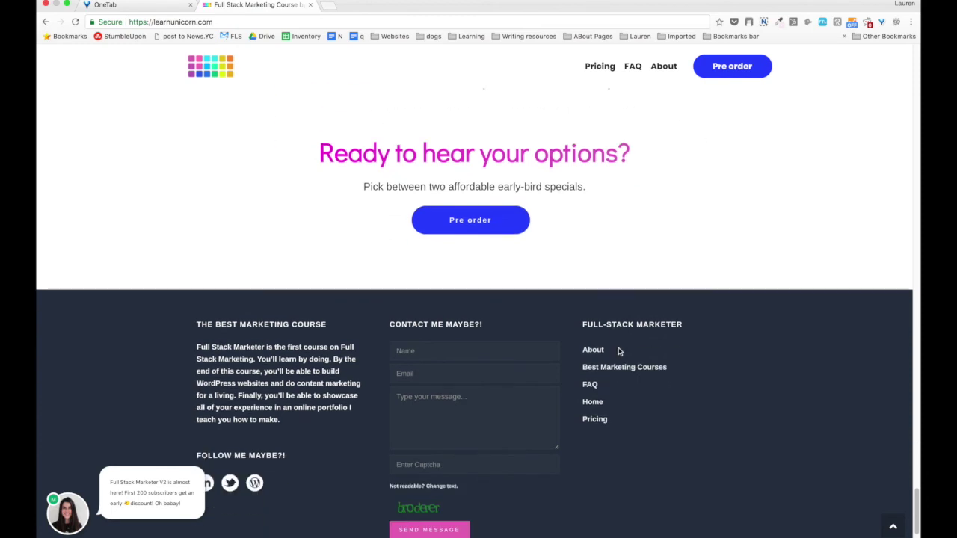
scroll(182, 321, "down", 1)
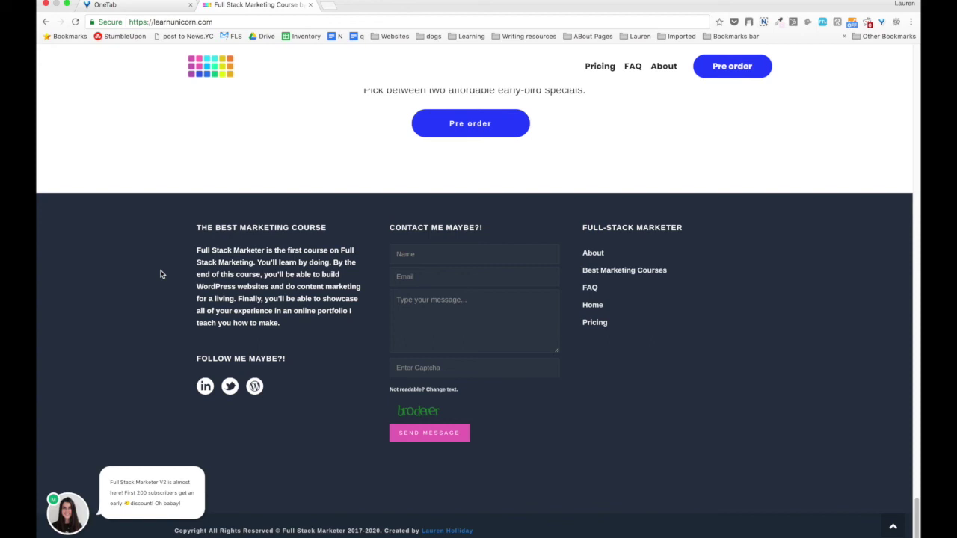
Open DevTools on the course page and run Empty Cache and Hard Reload.
scroll(160, 274, "up", 20)
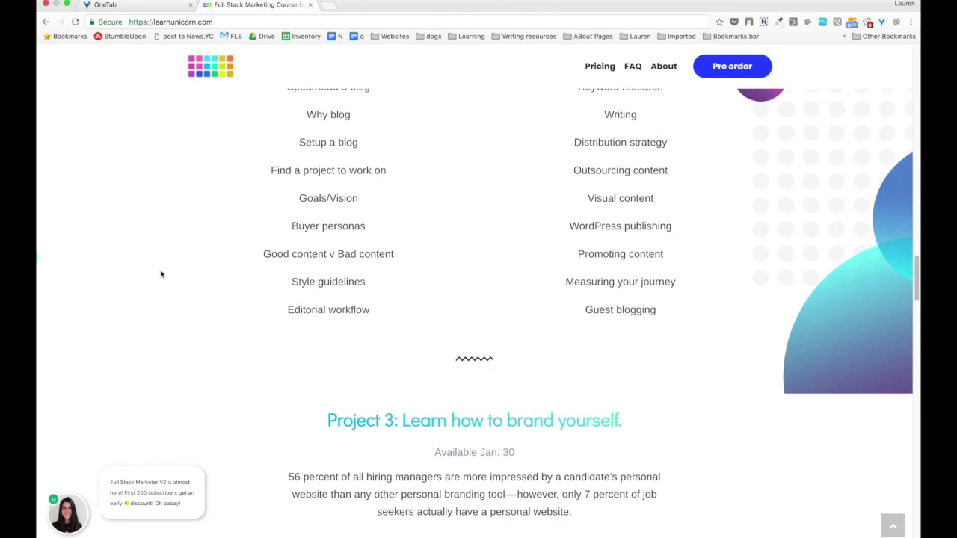
scroll(161, 275, "up", 15)
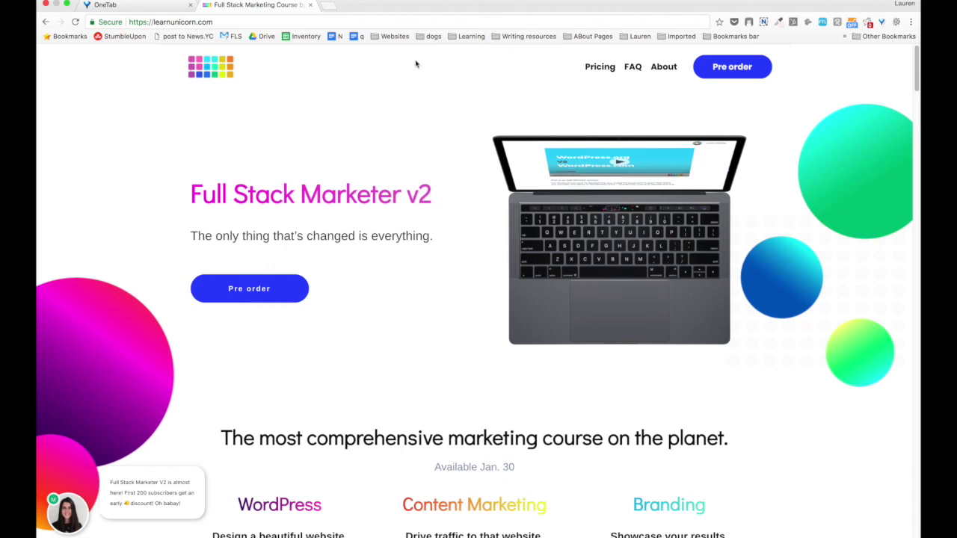
right_click(129, 180)
left_click(155, 336)
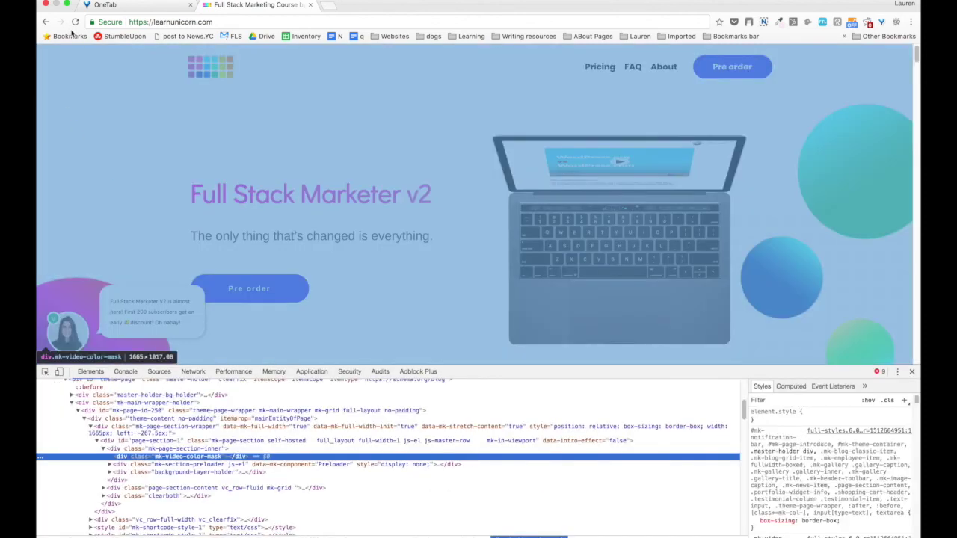
right_click(74, 23)
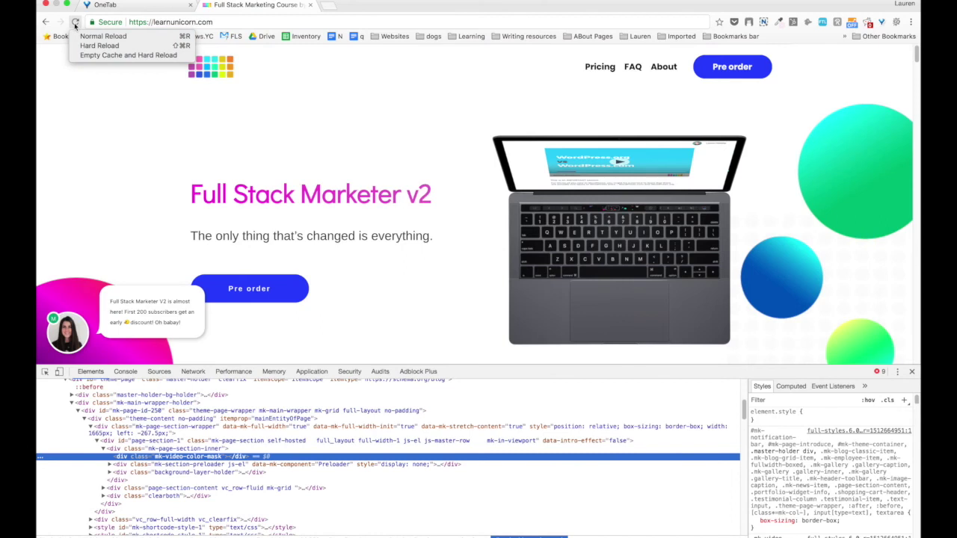
left_click(87, 55)
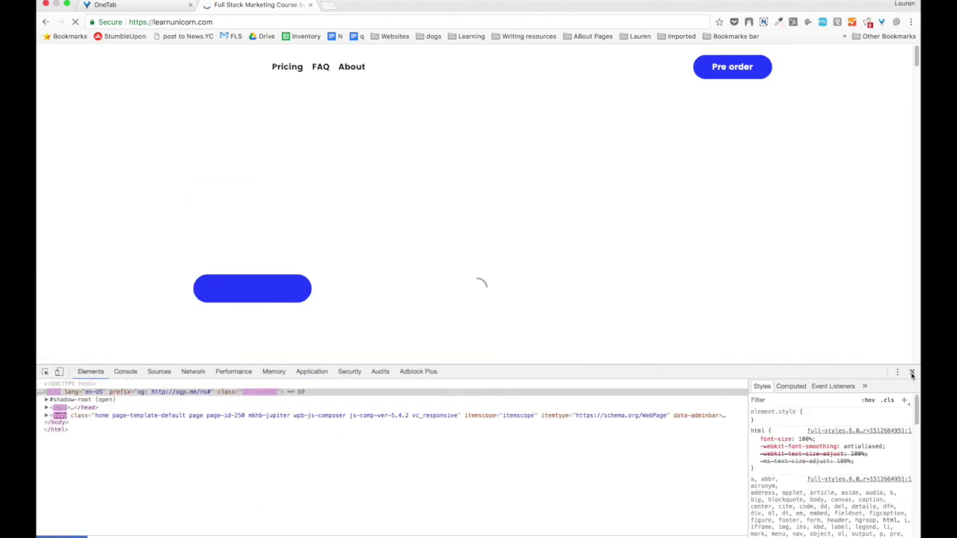
View the page error in the console, then close DevTools and scroll down.
key("Escape")
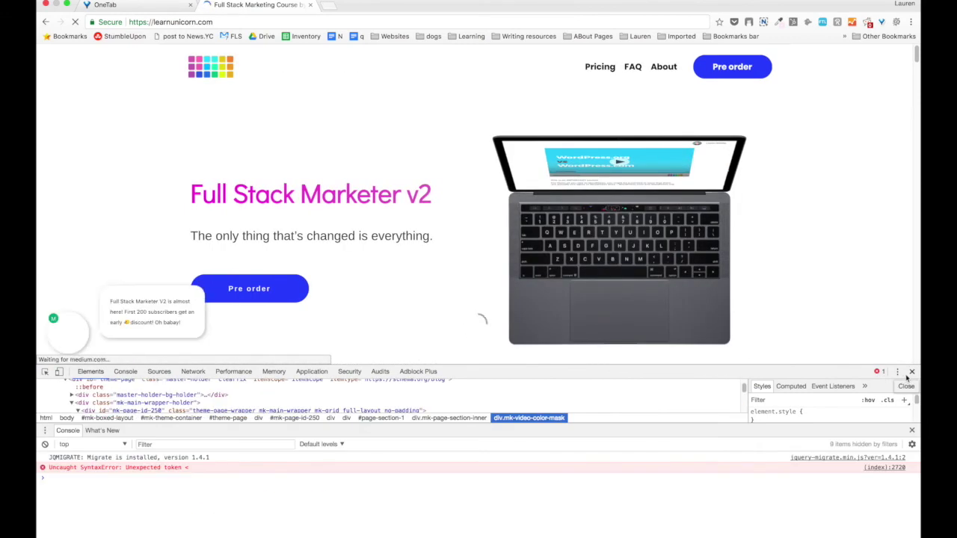
left_click(911, 371)
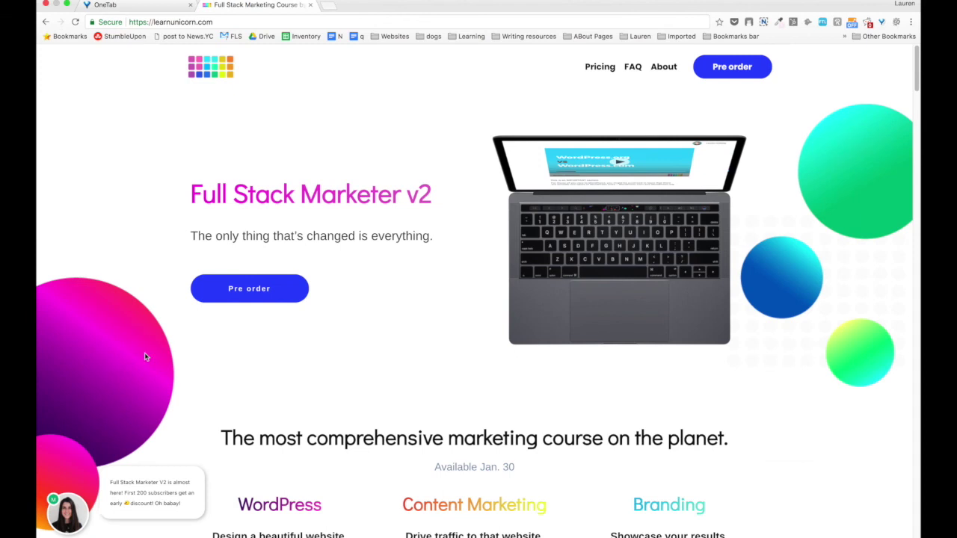
scroll(146, 356, "down", 20)
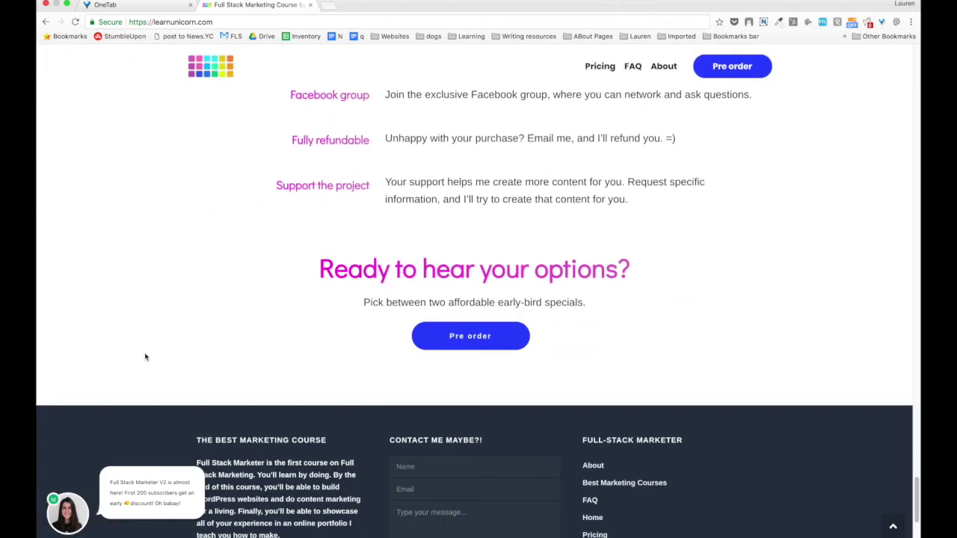